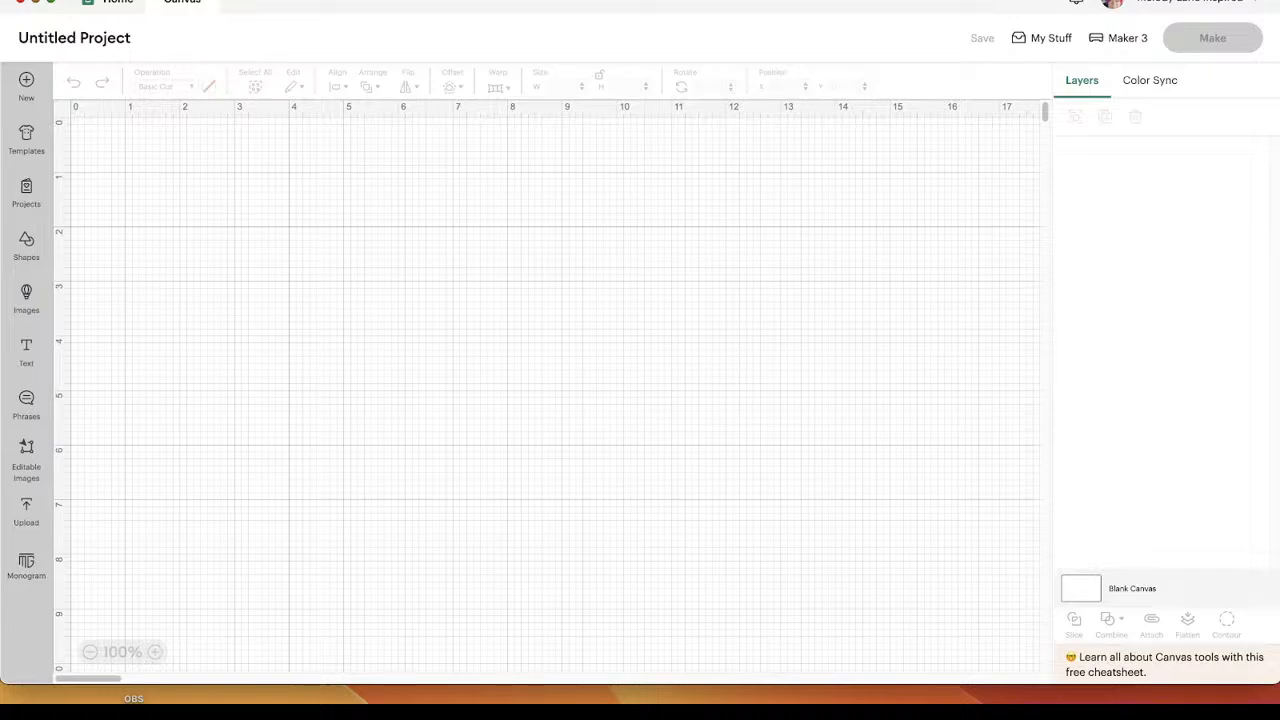
# Add a square shape to the blank canvas and move it to open space near X 4.7, Y 2.3.
pyautogui.moveTo(1275, 680); pyautogui.dragTo(1272, 698)
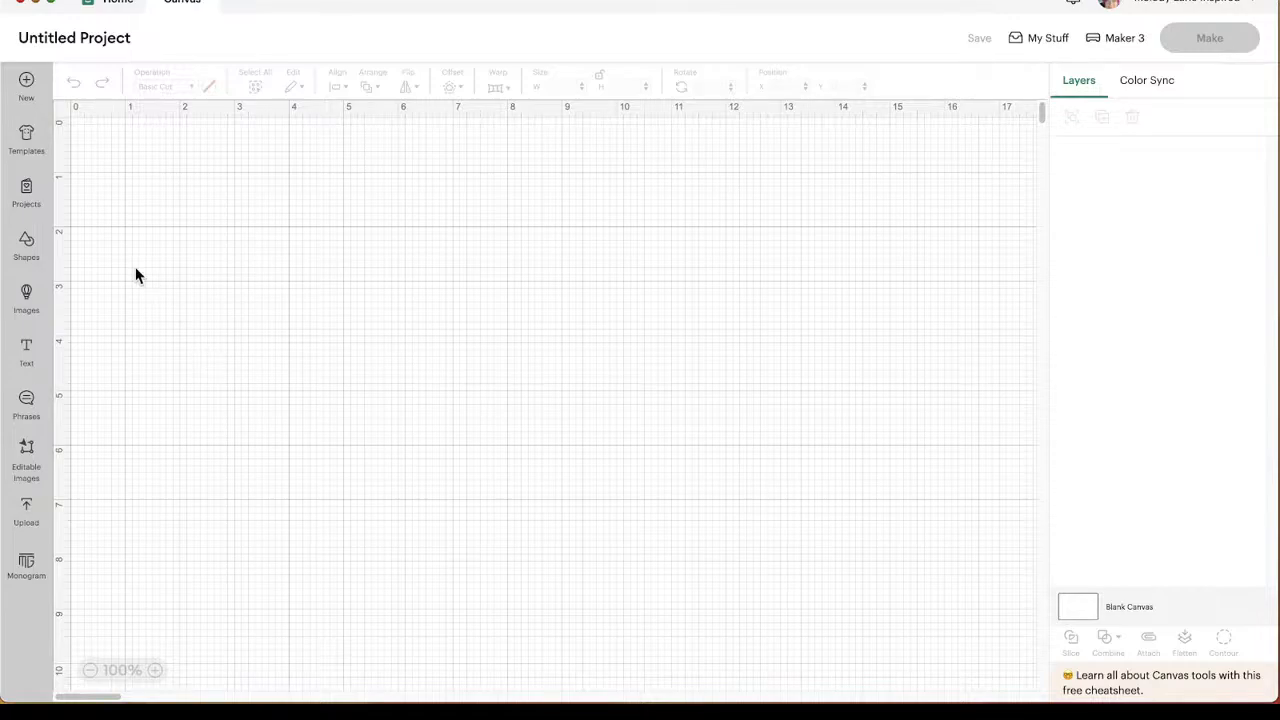
pyautogui.click(26, 243)
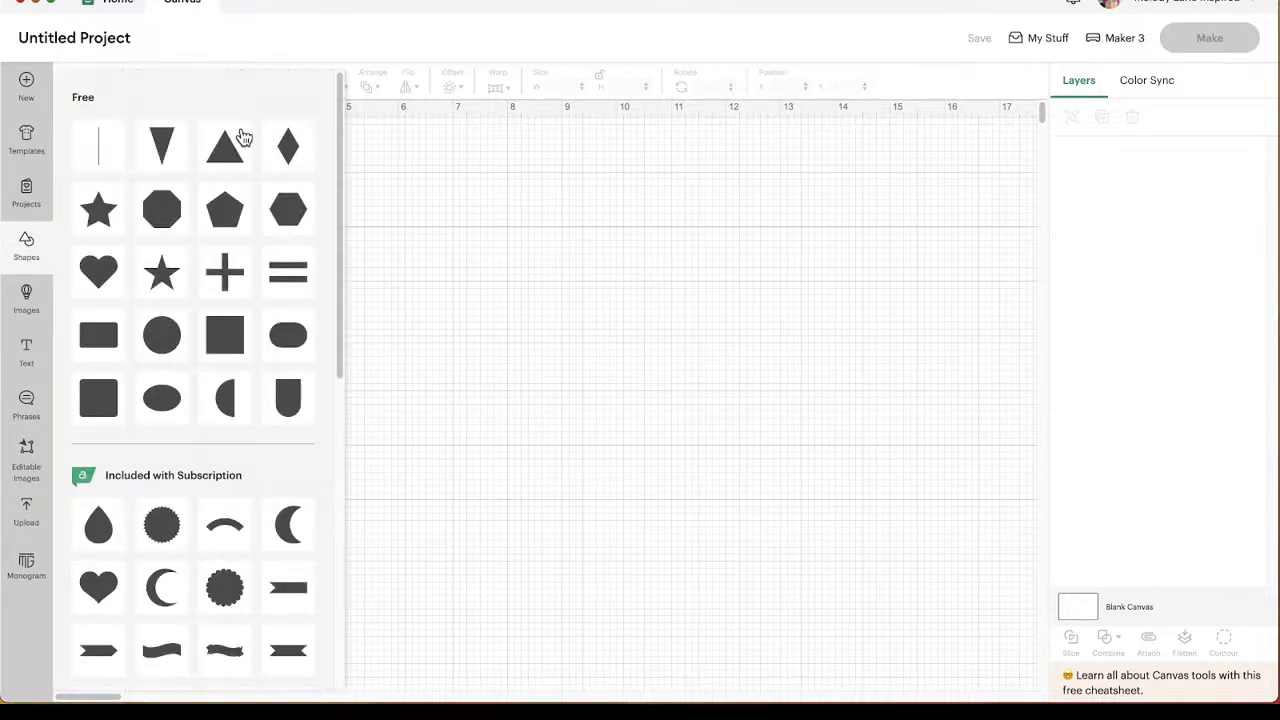
pyautogui.click(229, 347)
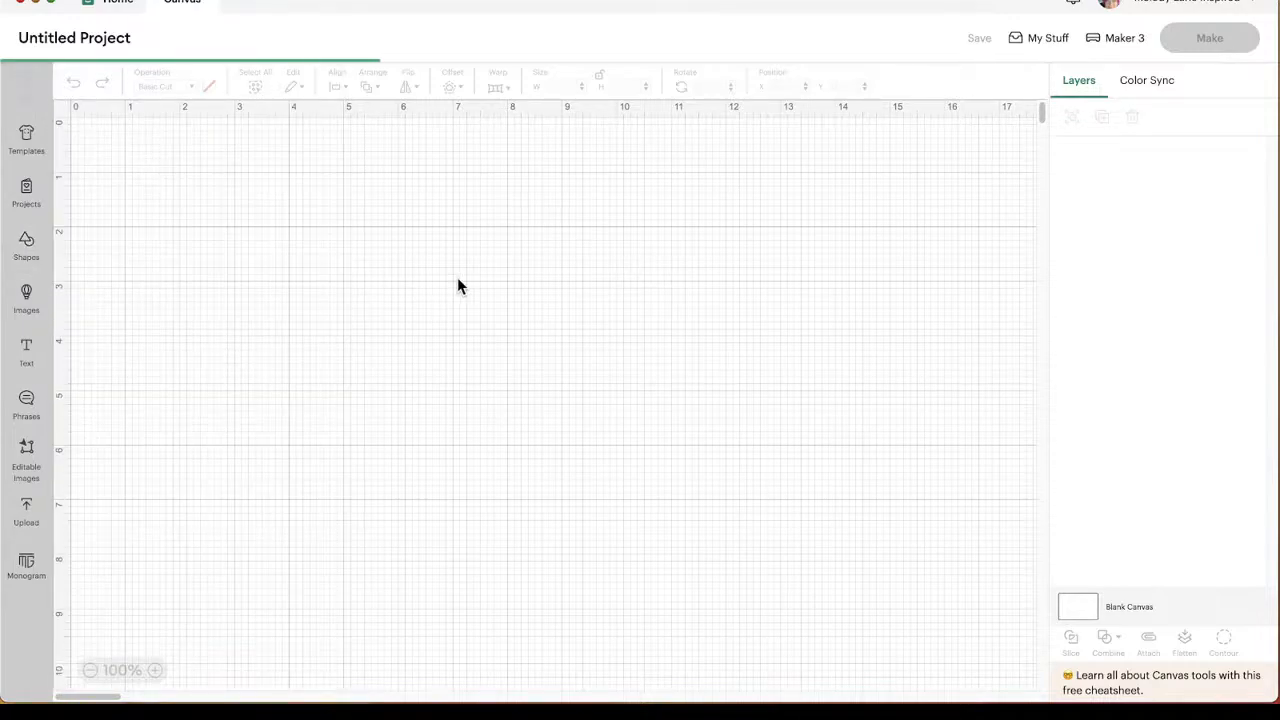
pyautogui.moveTo(186, 205); pyautogui.dragTo(415, 304)
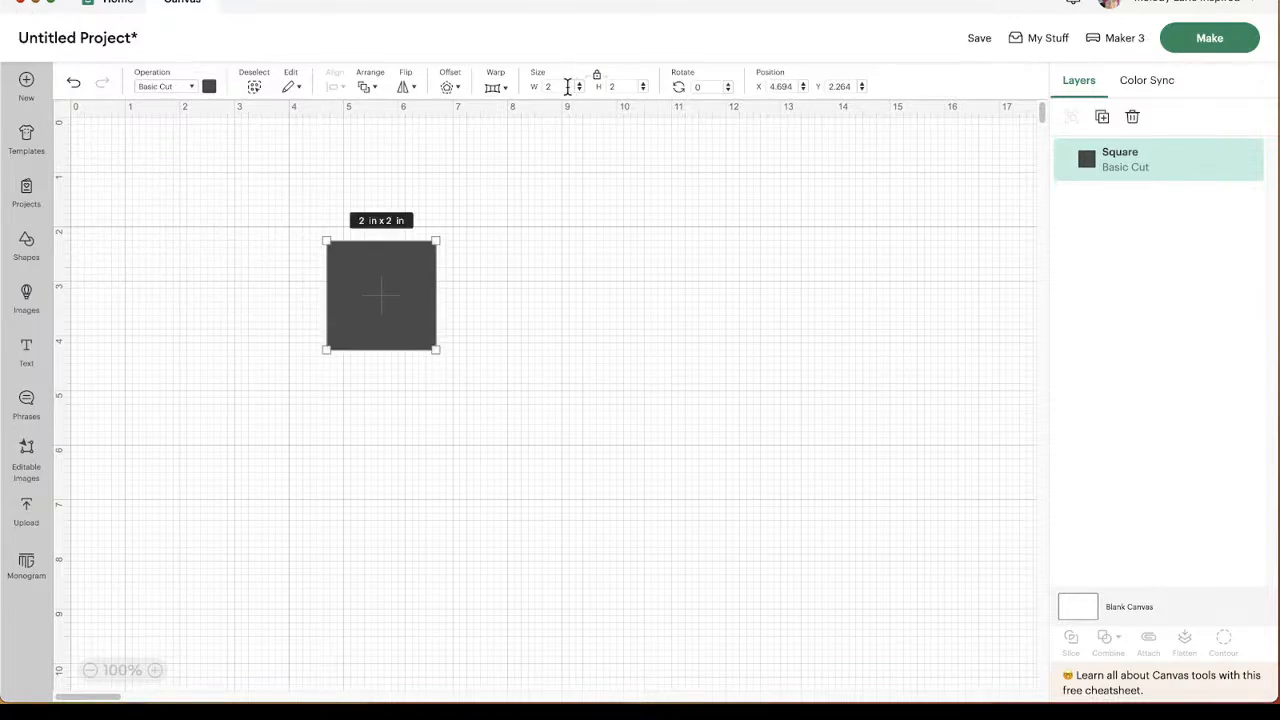
# Unlock the square's proportions and set its size to 10 in wide by 7 in high.
pyautogui.moveTo(568, 87); pyautogui.dragTo(391, 84)
pyautogui.write('10')
pyautogui.press('Tab')
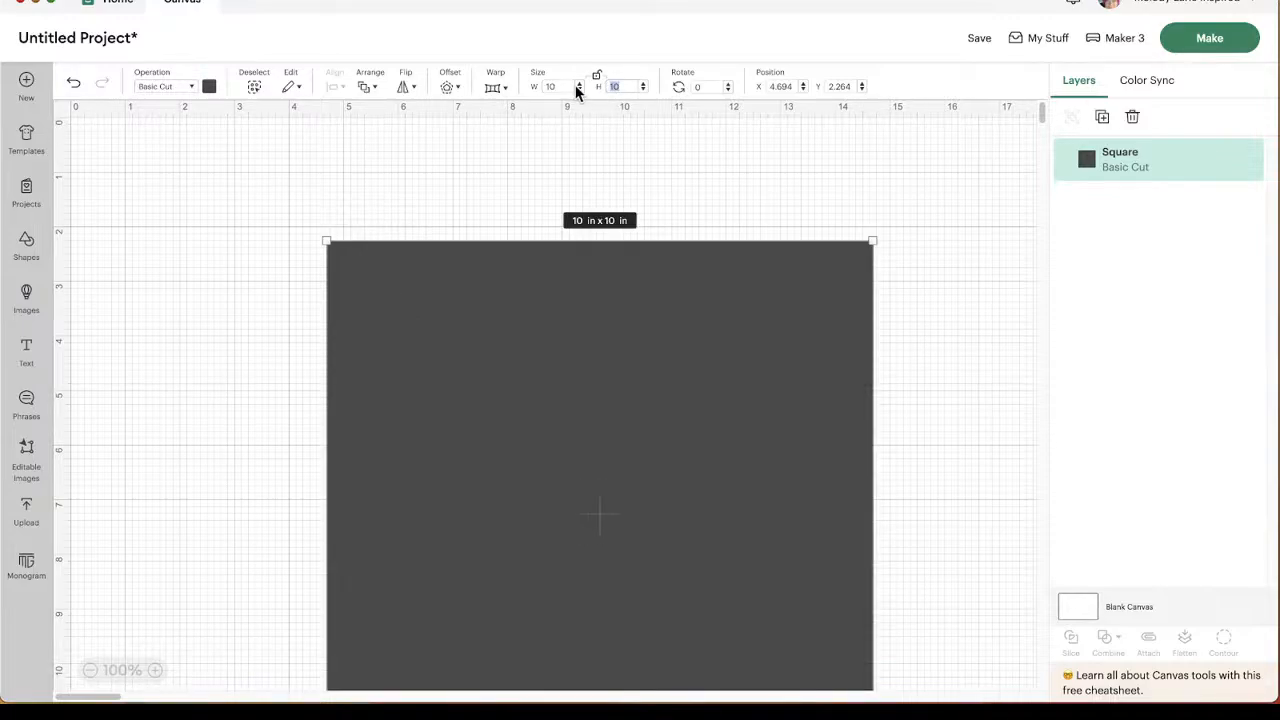
pyautogui.write('7')
pyautogui.press('Return')
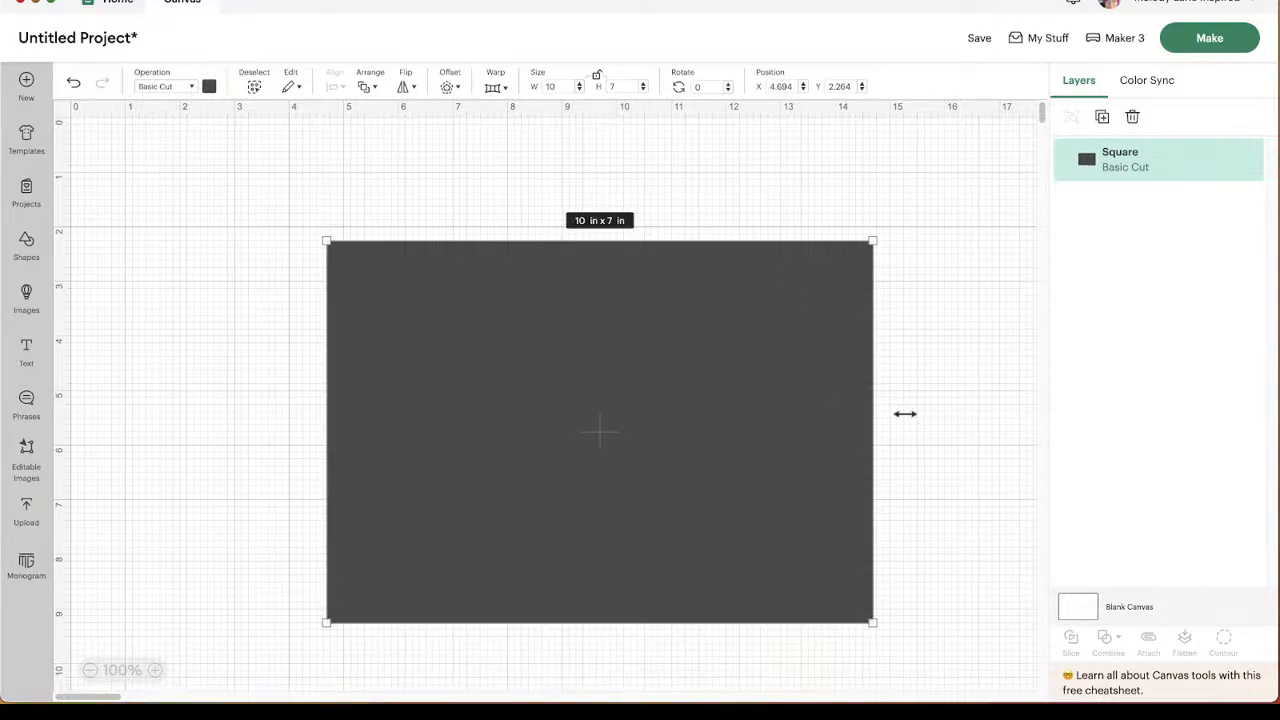
# Move the 10 × 7 in rectangle up and left to about X 1.46, Y 0.86, and hide its layer.
pyautogui.click(902, 408)
pyautogui.moveTo(767, 390); pyautogui.dragTo(680, 292)
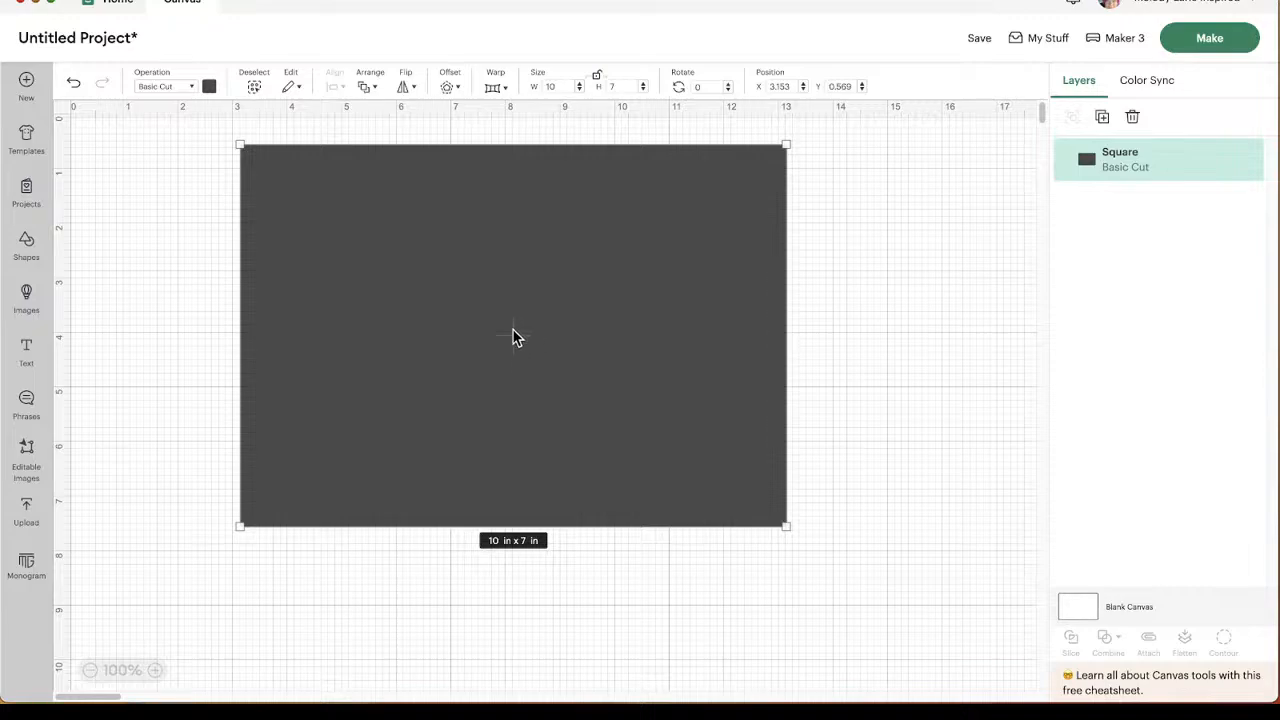
pyautogui.moveTo(507, 338); pyautogui.dragTo(339, 322)
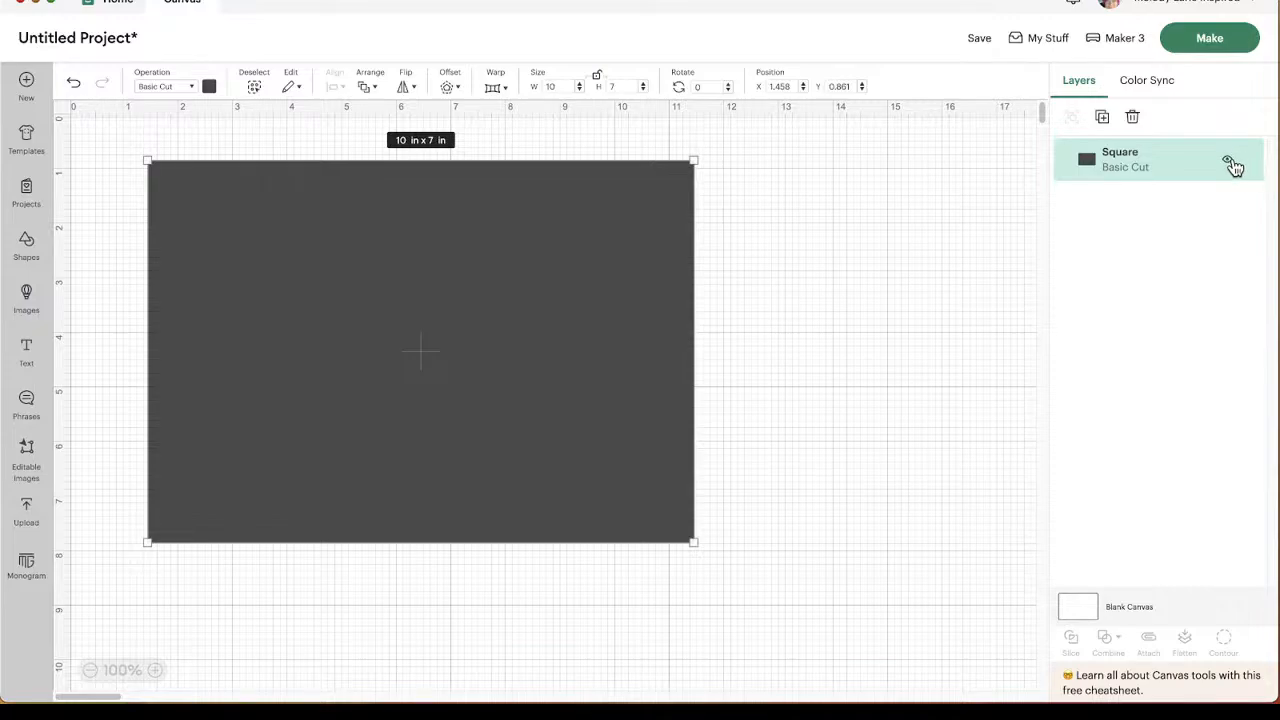
pyautogui.click(1229, 162)
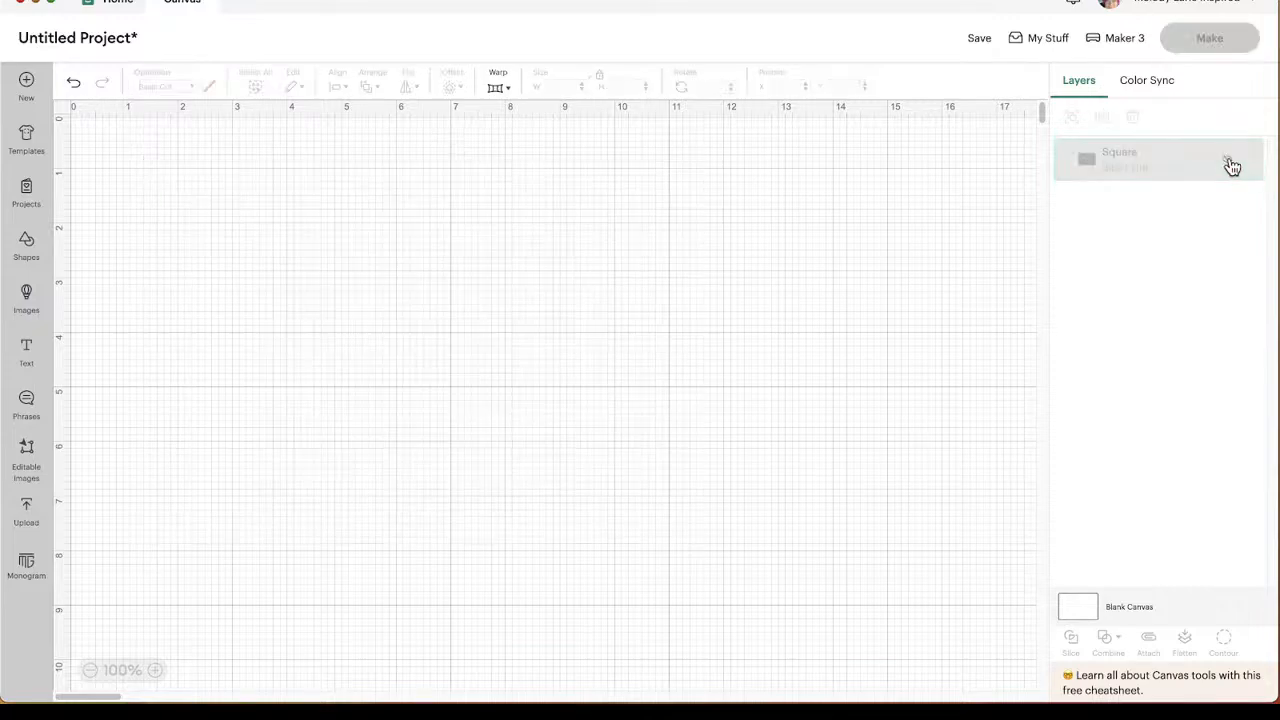
# Add a second square and move it to the middle of the canvas, around X 7.4, Y 2.9.
pyautogui.click(26, 245)
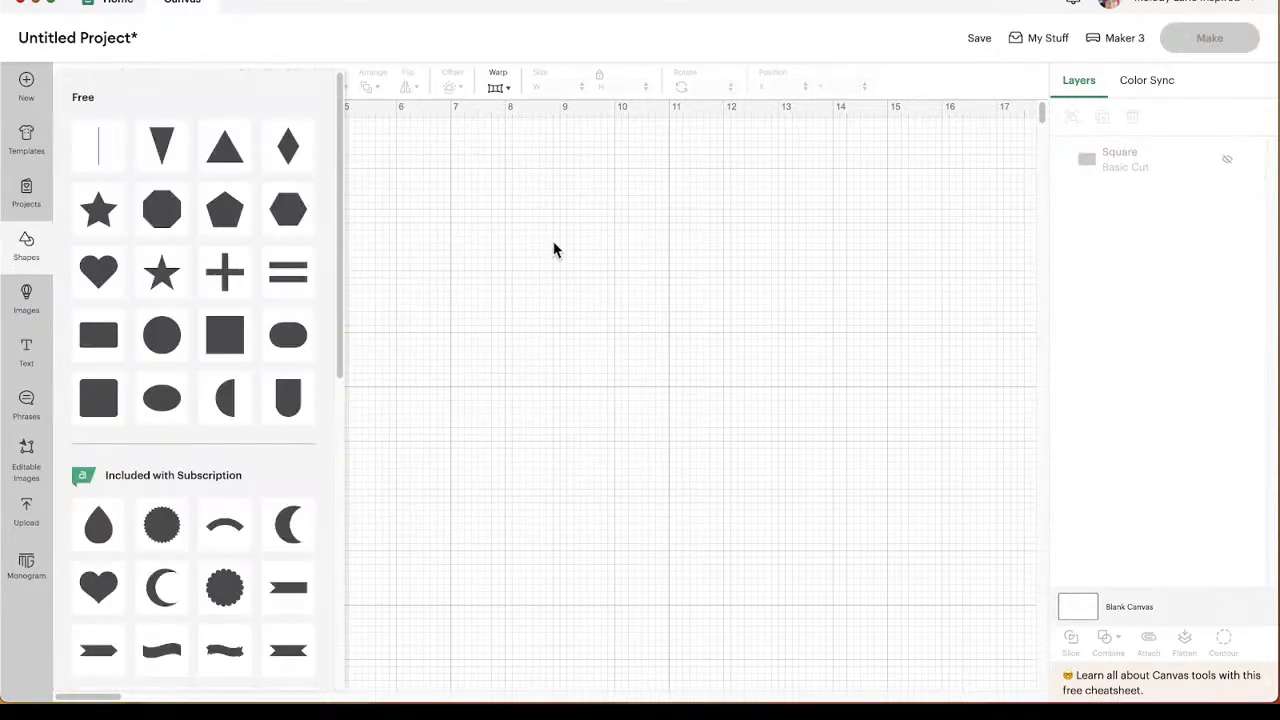
pyautogui.click(227, 342)
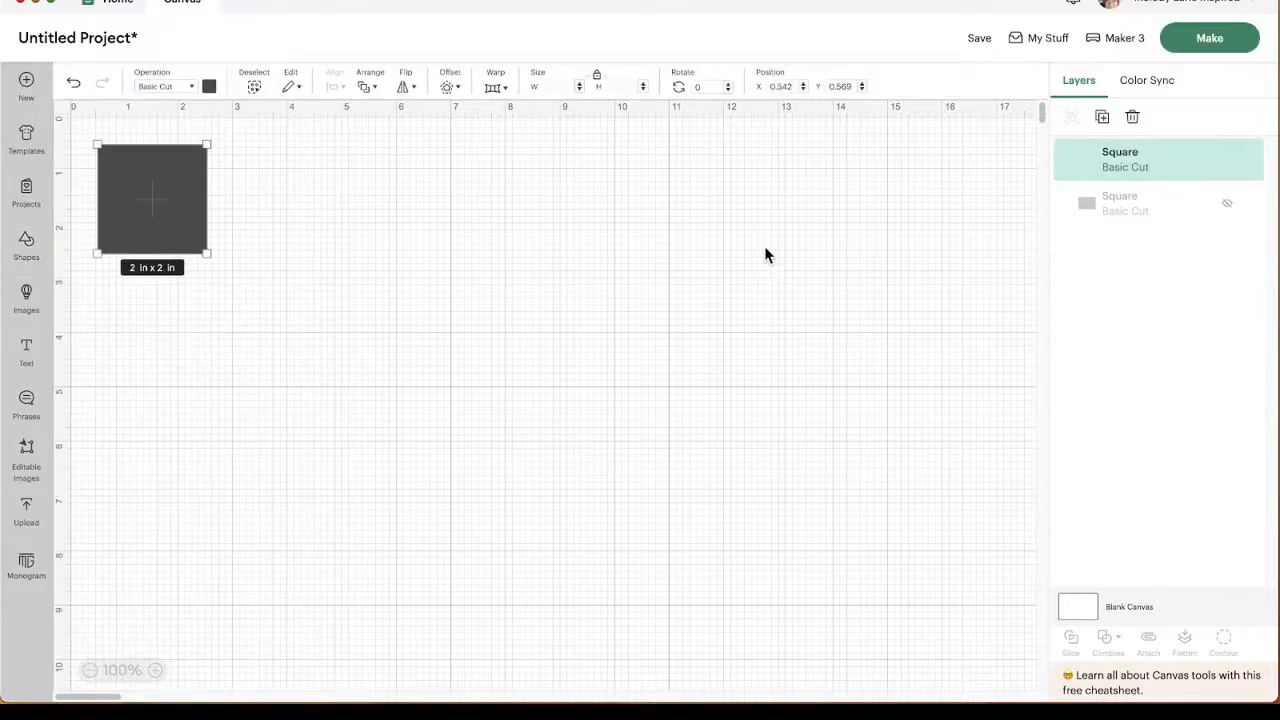
pyautogui.moveTo(160, 215); pyautogui.dragTo(539, 347)
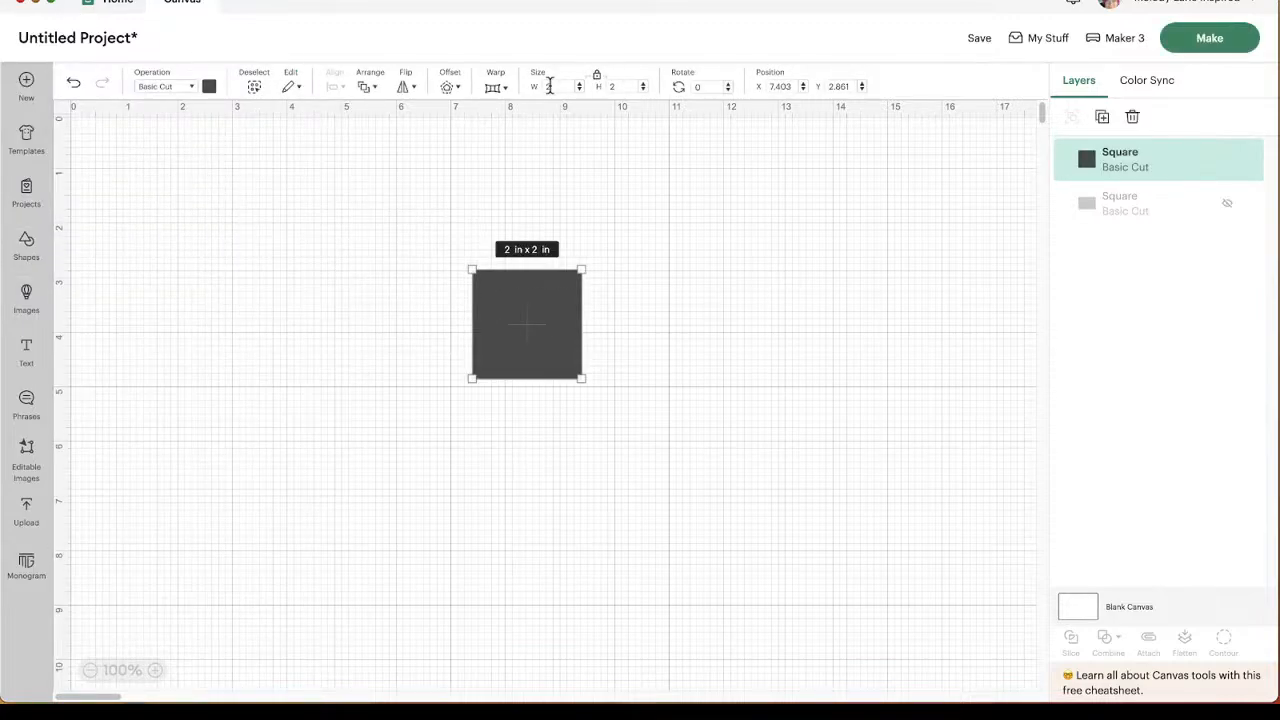
# Unlock the second square's proportions, size it to 5 in wide by 7 in high, and move it up to about Y 0.4.
pyautogui.click(597, 76)
pyautogui.click(556, 86)
pyautogui.press('Tab')
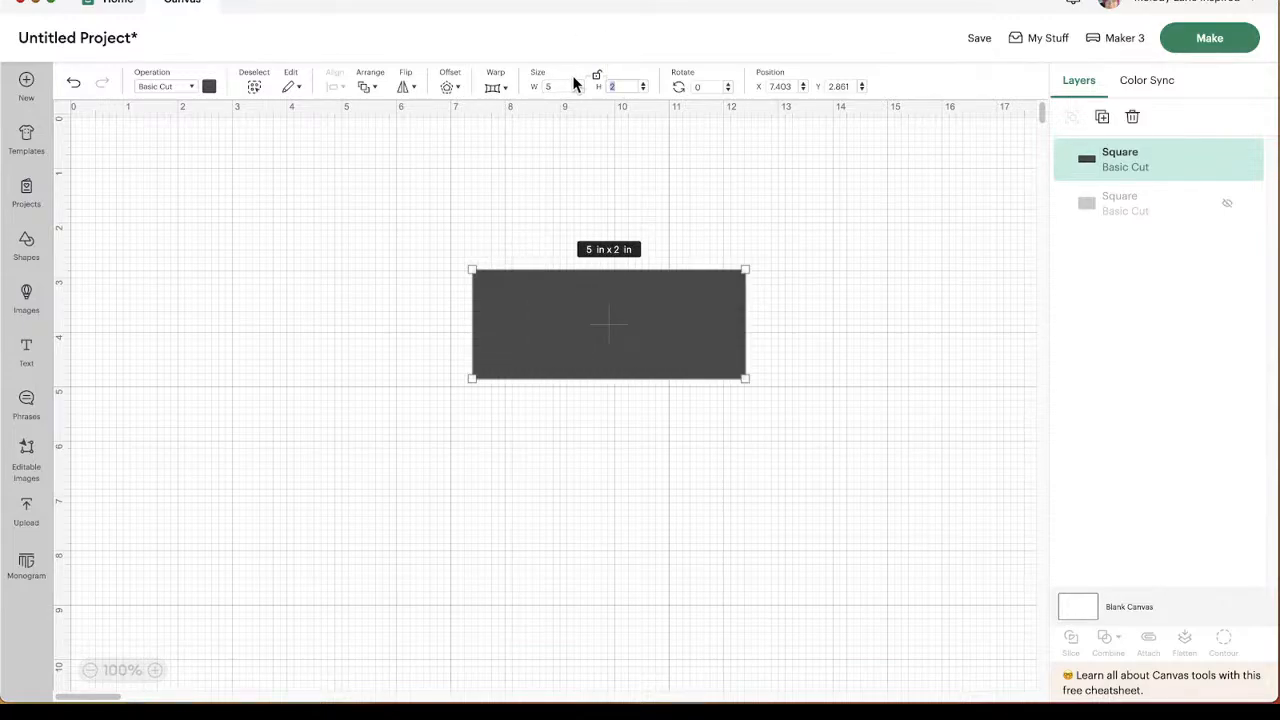
pyautogui.write('7')
pyautogui.press('Return')
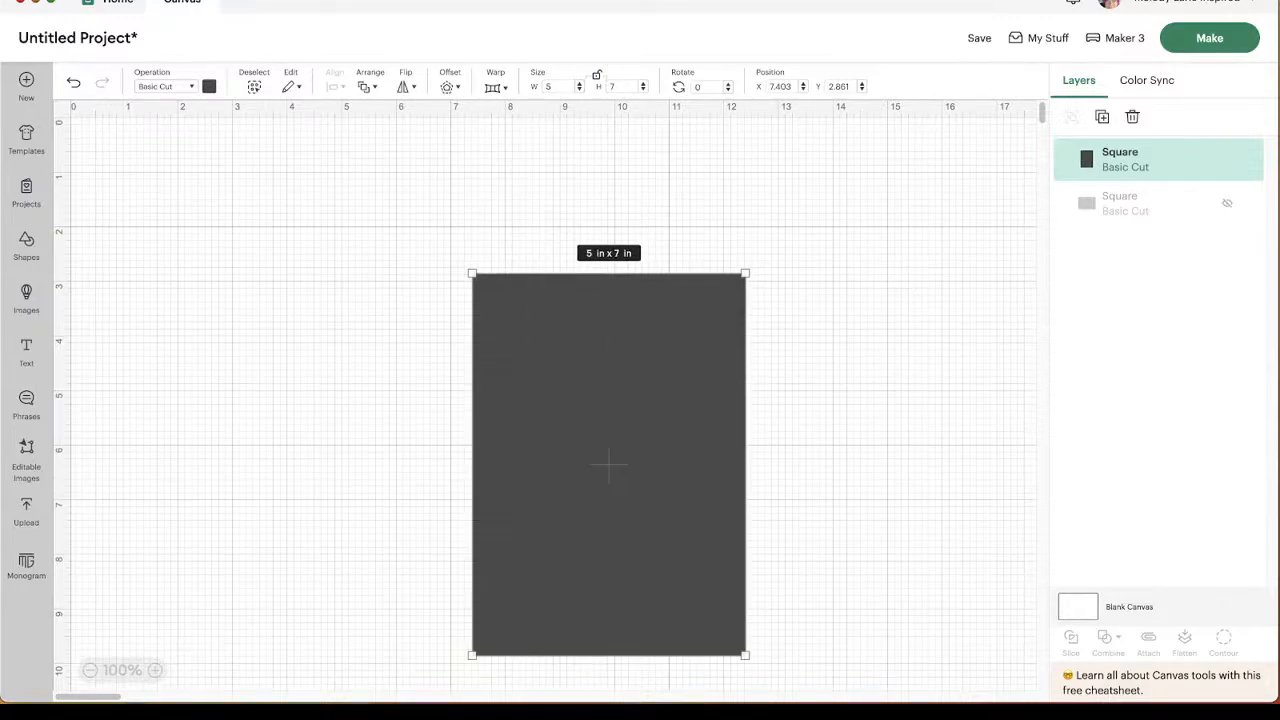
pyautogui.moveTo(615, 565); pyautogui.dragTo(620, 428)
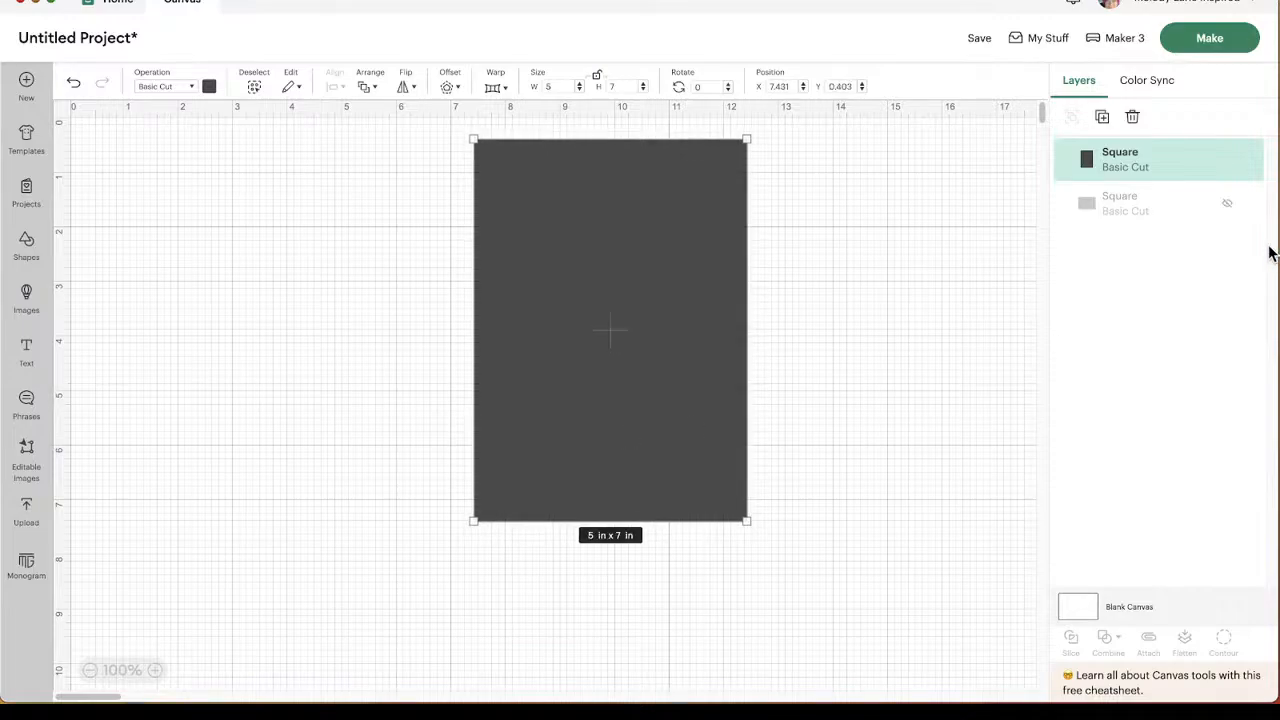
# Unhide the 10 × 7 in rectangle, then recolour the 5 × 7 in one light pink and align it over the larger one's right half.
pyautogui.click(1228, 204)
pyautogui.moveTo(548, 258); pyautogui.dragTo(560, 289)
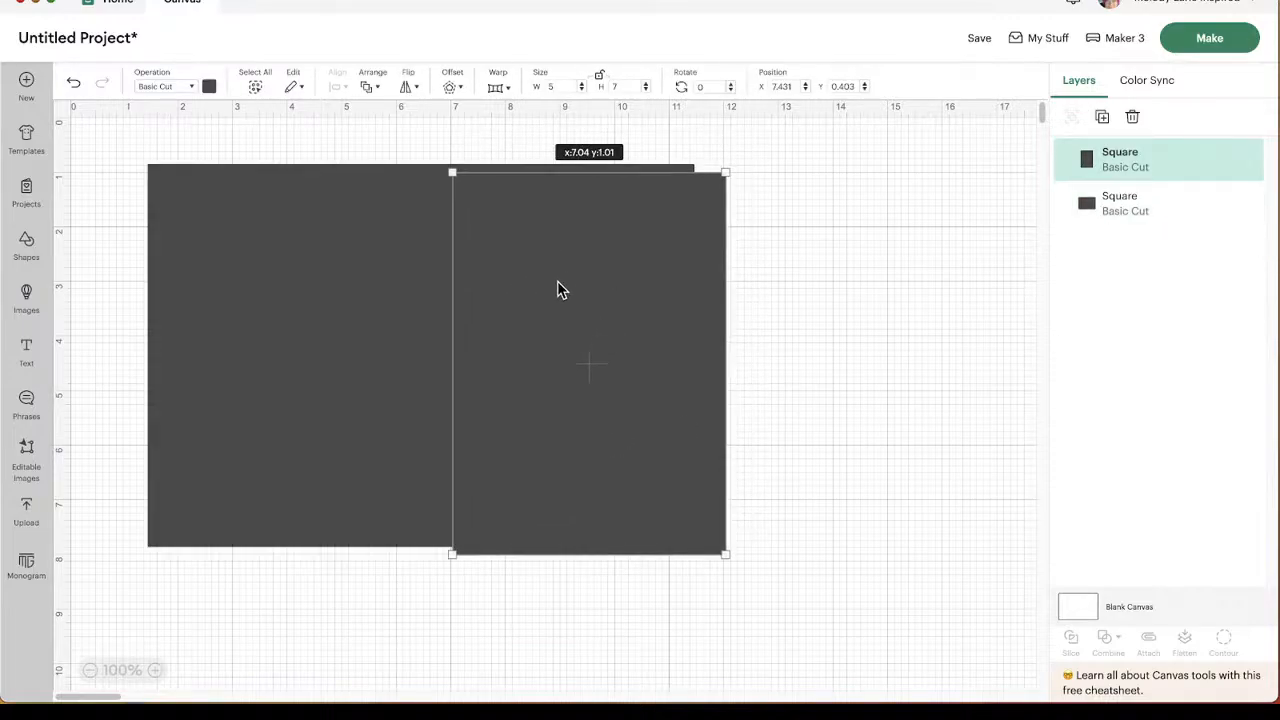
pyautogui.click(209, 86)
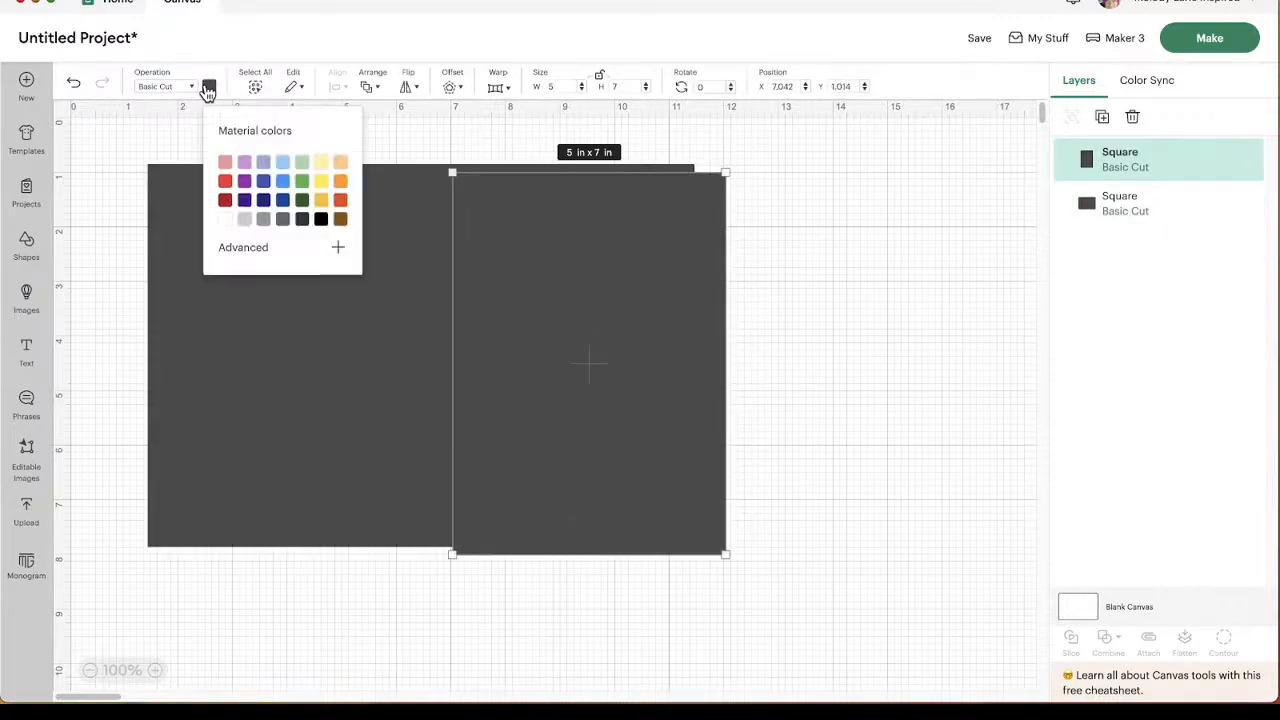
pyautogui.click(225, 162)
pyautogui.moveTo(630, 333); pyautogui.dragTo(597, 335)
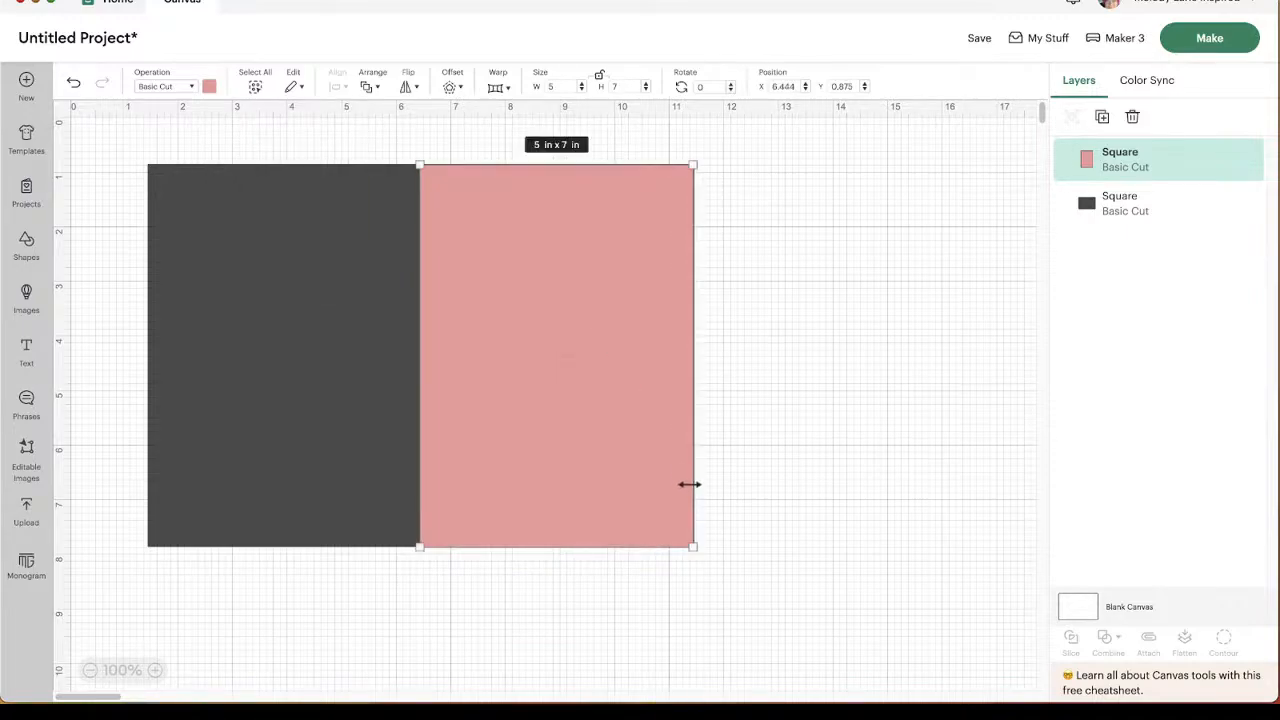
# Shrink the pink rectangle to about 4.85 × 6.88 in and centre it within the card's right half, leaving a narrow border.
pyautogui.moveTo(690, 545); pyautogui.dragTo(684, 540)
pyautogui.moveTo(569, 341); pyautogui.dragTo(575, 347)
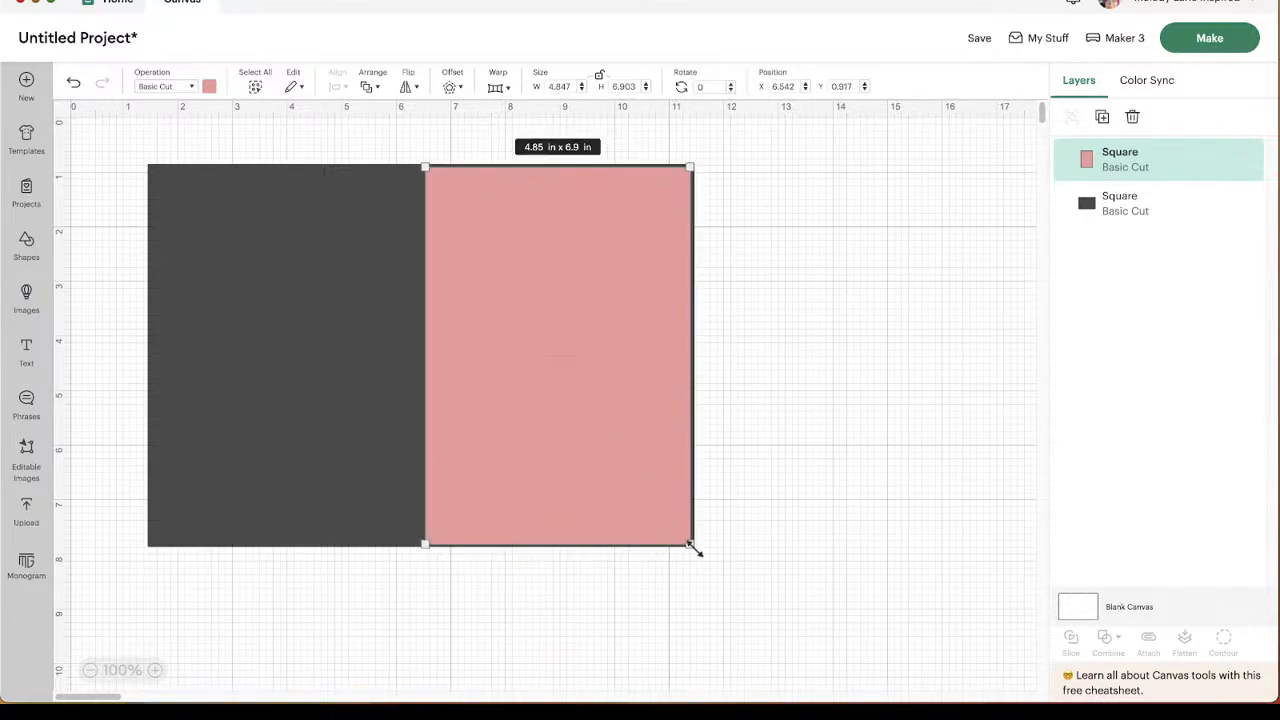
pyautogui.moveTo(691, 546); pyautogui.dragTo(694, 546)
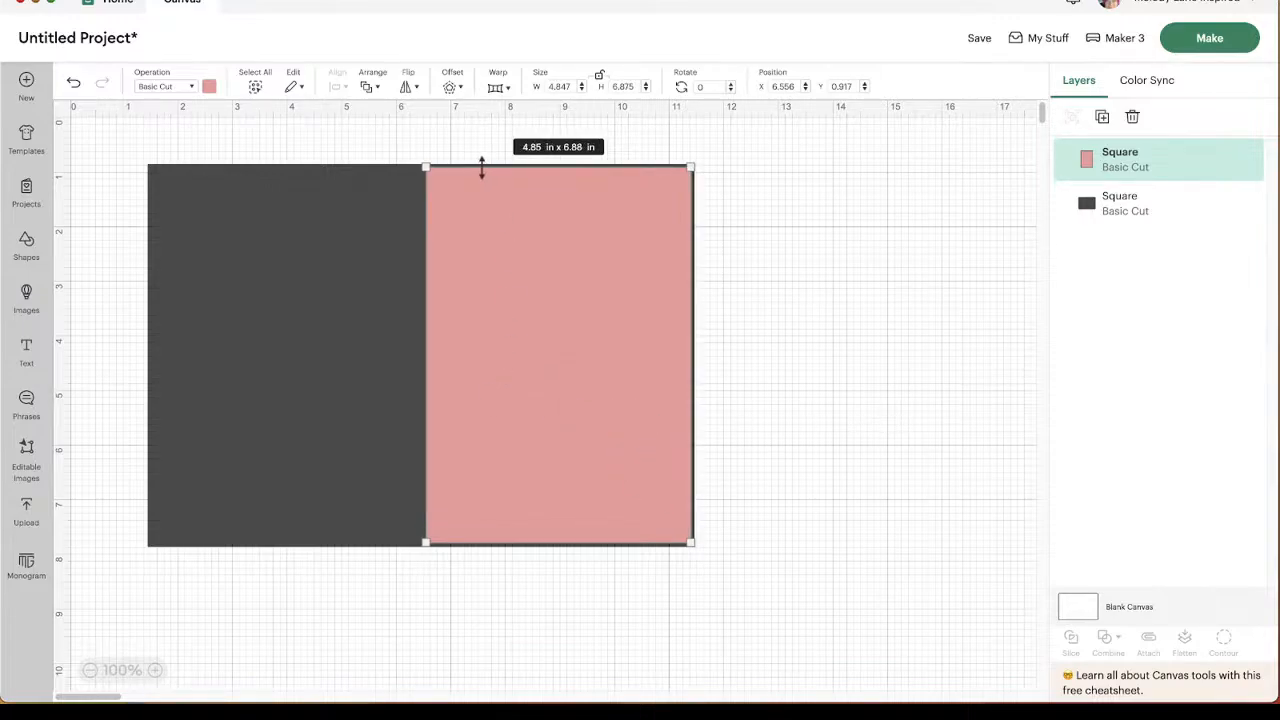
# Separate the two rectangles, placing the dark one at the canvas's upper-left corner and the pink one beside it on the right.
pyautogui.moveTo(578, 381); pyautogui.dragTo(825, 409)
pyautogui.click(229, 394)
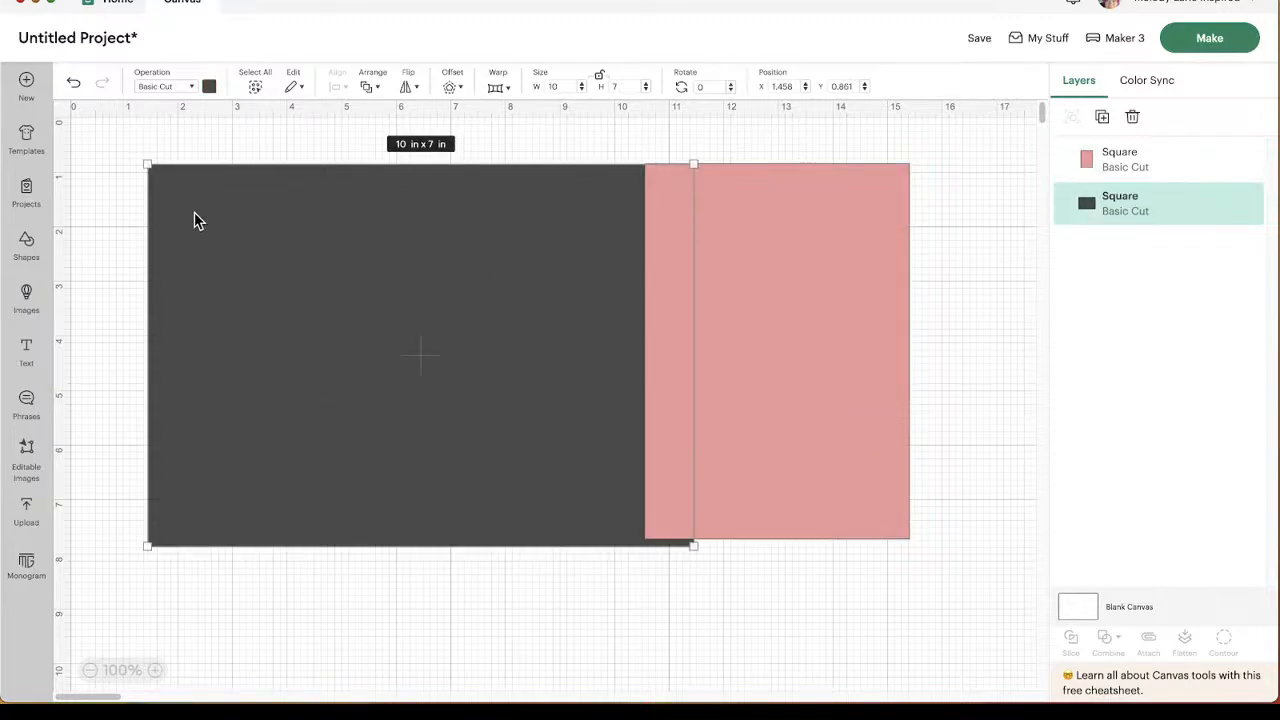
pyautogui.moveTo(400, 286); pyautogui.dragTo(334, 240)
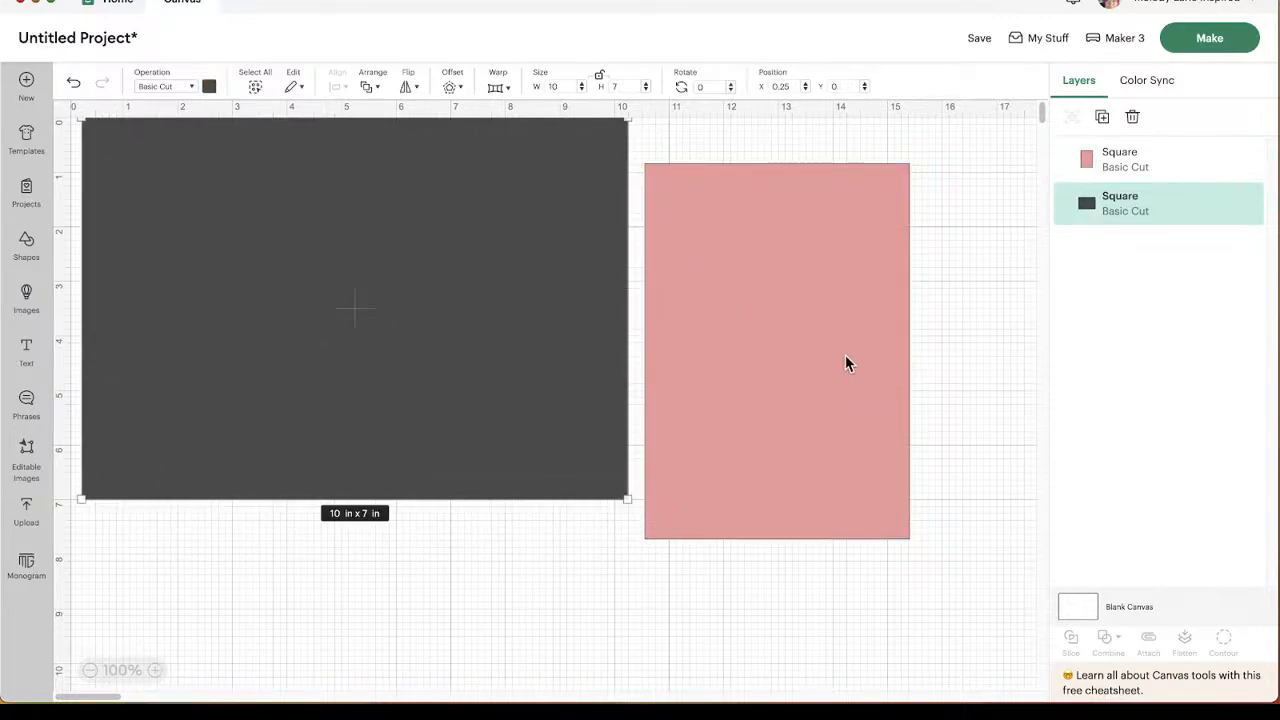
pyautogui.moveTo(845, 364); pyautogui.dragTo(847, 355)
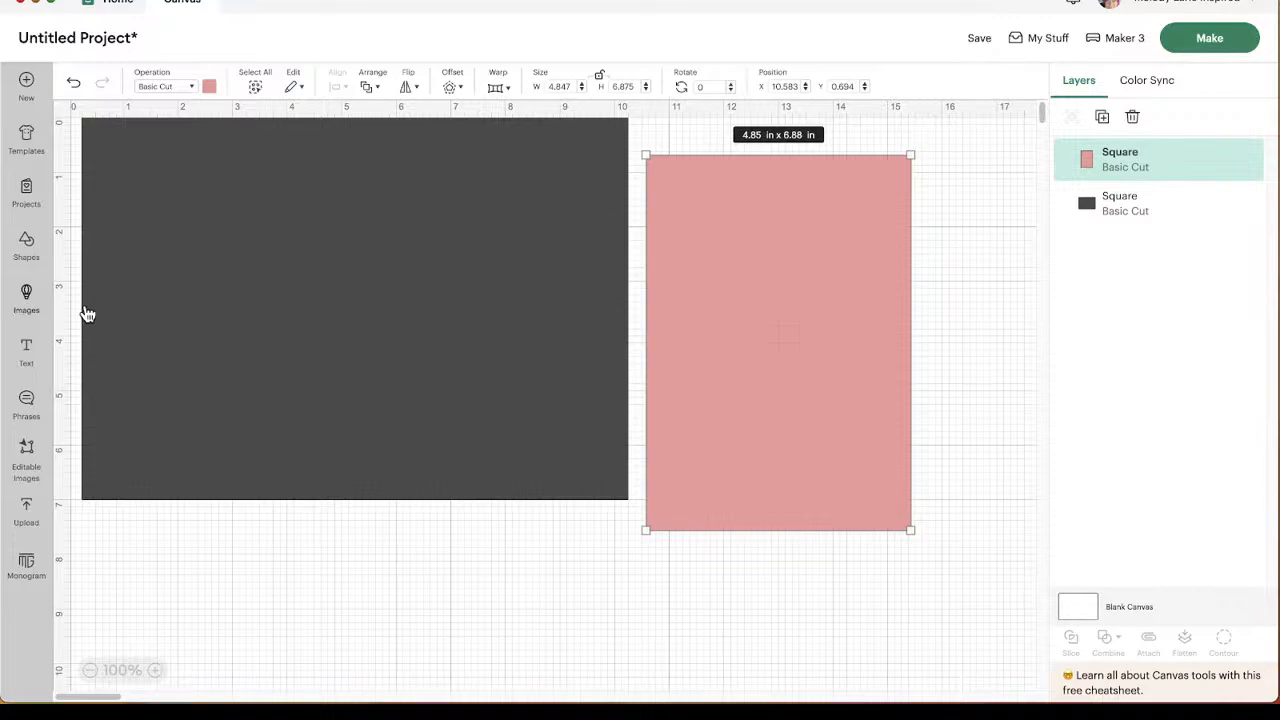
# Search the image sets for "woodgrain" and open the Lia's Woodgrain Wedding Suite set.
pyautogui.click(26, 298)
pyautogui.click(395, 135)
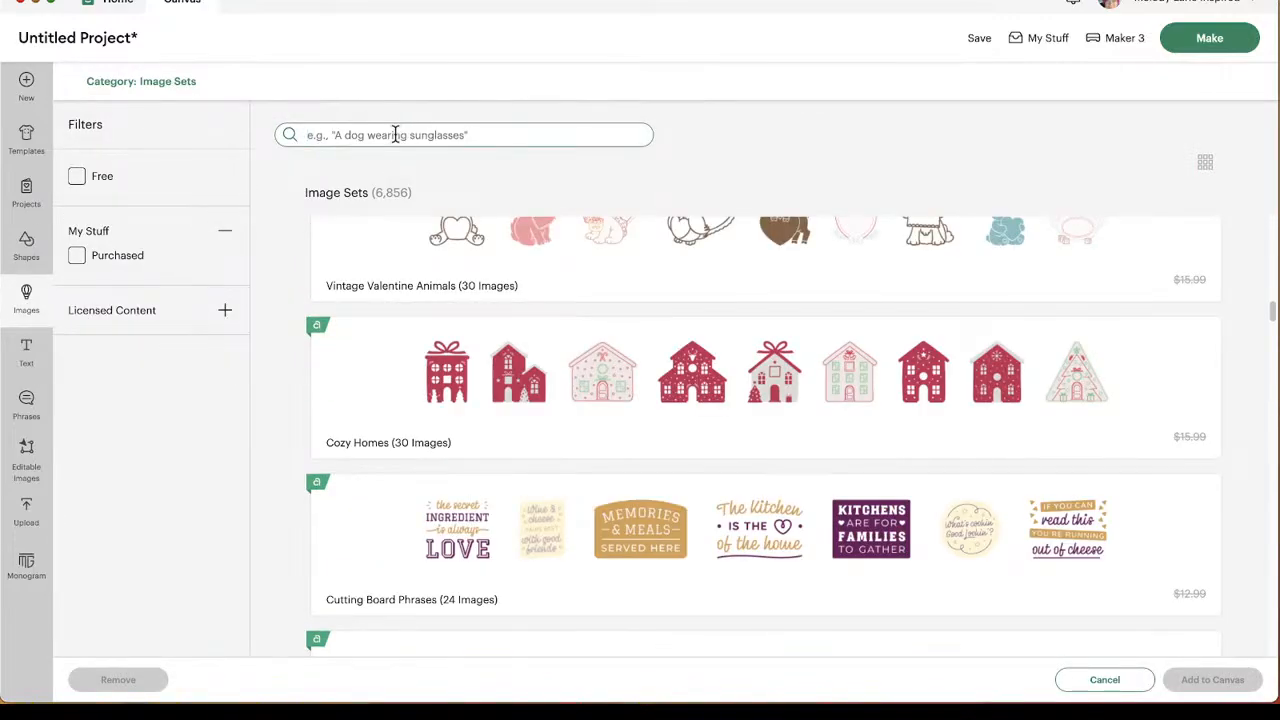
pyautogui.write('woodgrain')
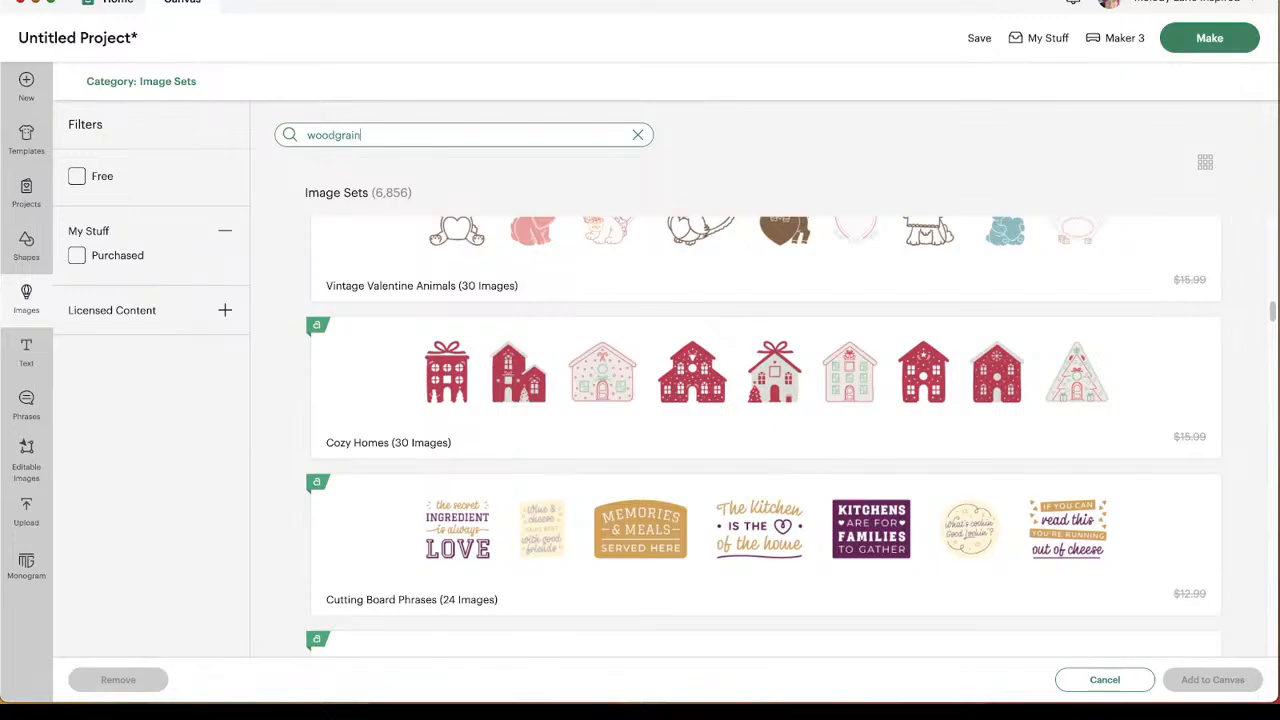
pyautogui.press('Return')
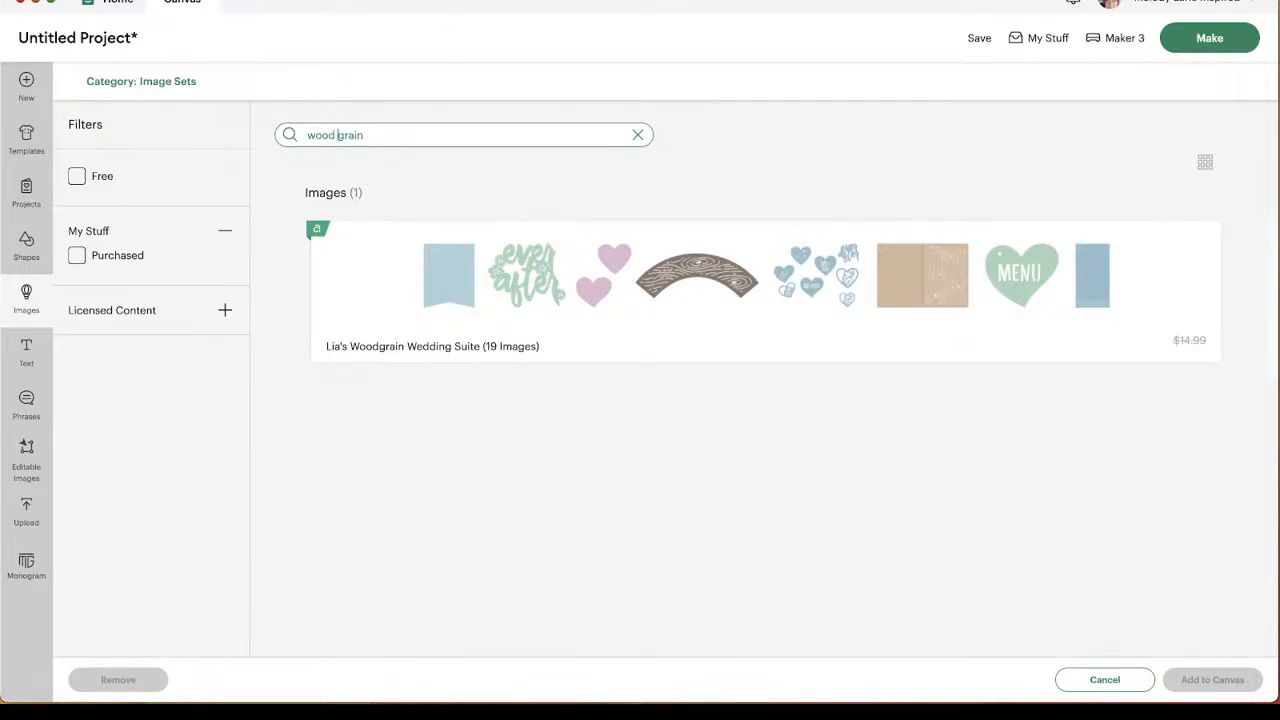
pyautogui.press('Return')
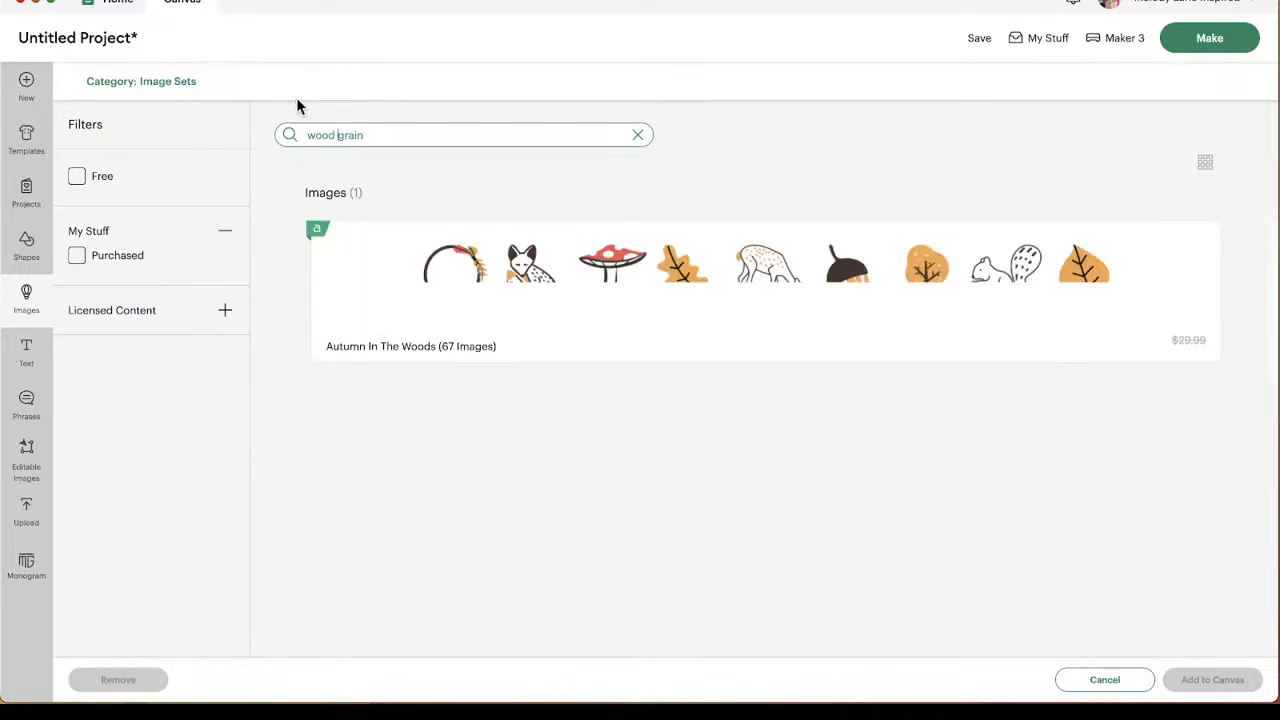
pyautogui.press('BackSpace')
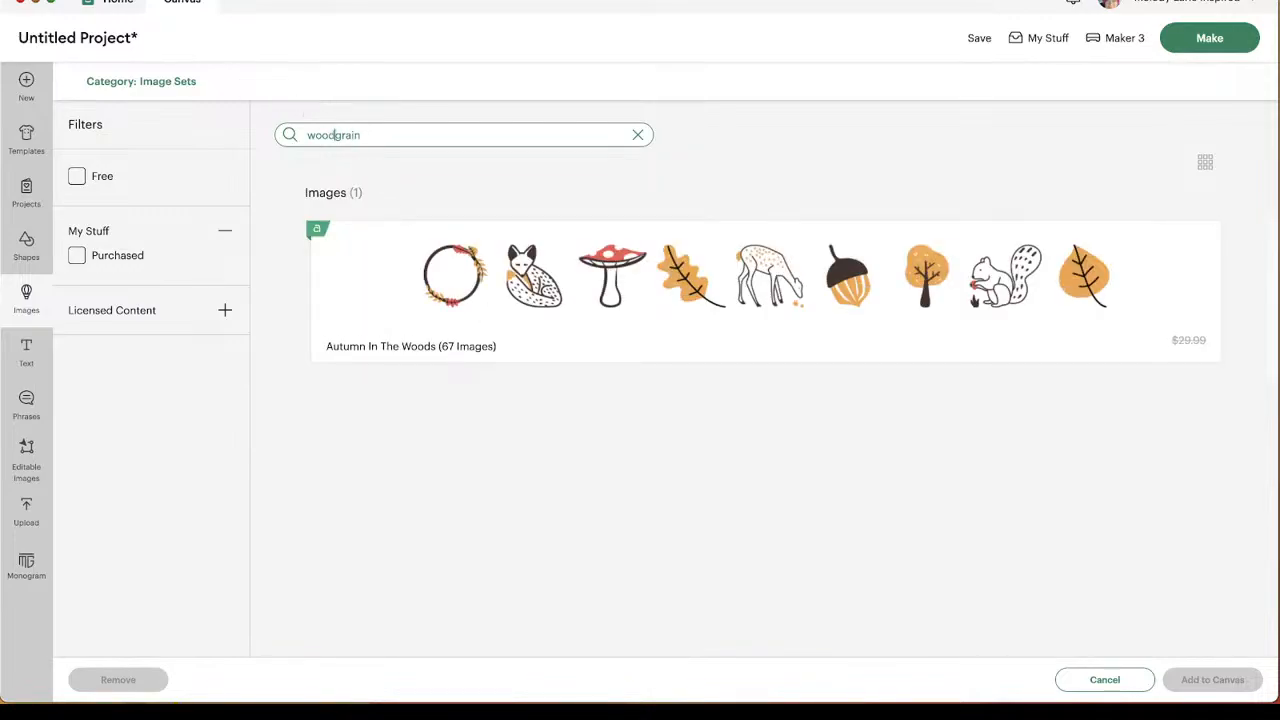
pyautogui.press('Return')
pyautogui.click(802, 316)
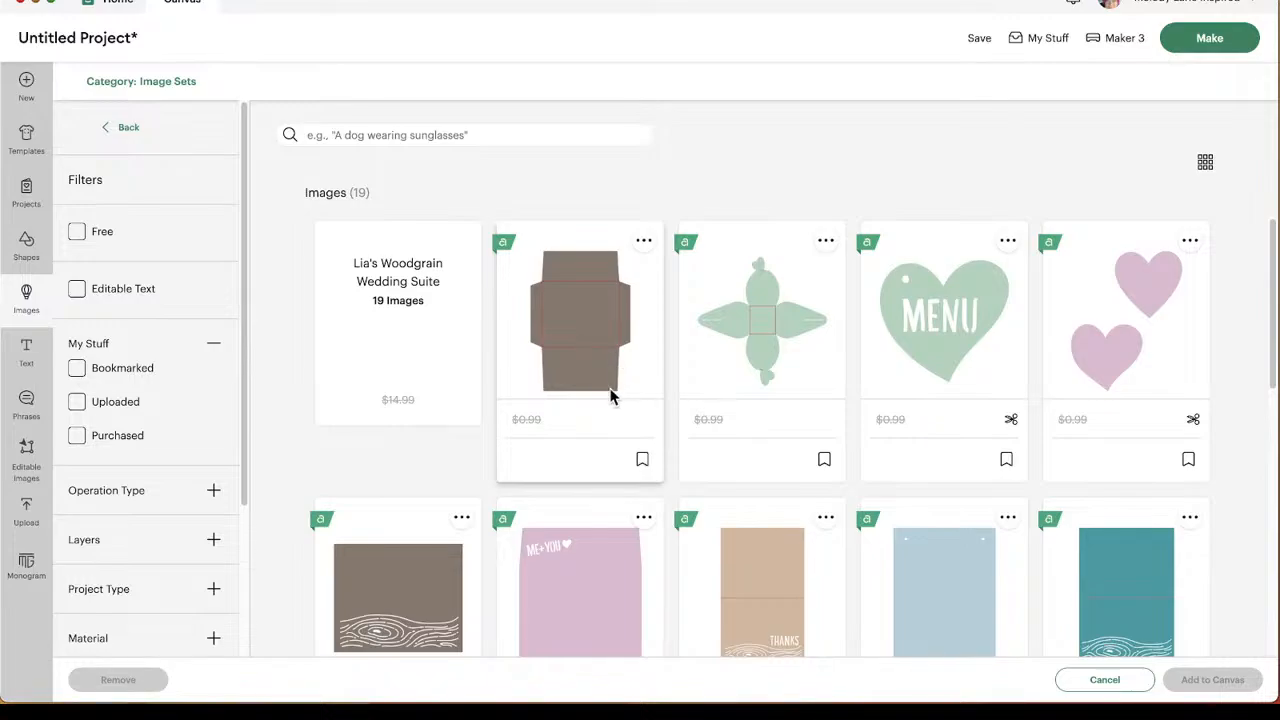
# Find the Woodgrain Invitation image in the set and add it to the canvas.
pyautogui.scroll(-5, 605, 395)
pyautogui.scroll(-3, 557, 402)
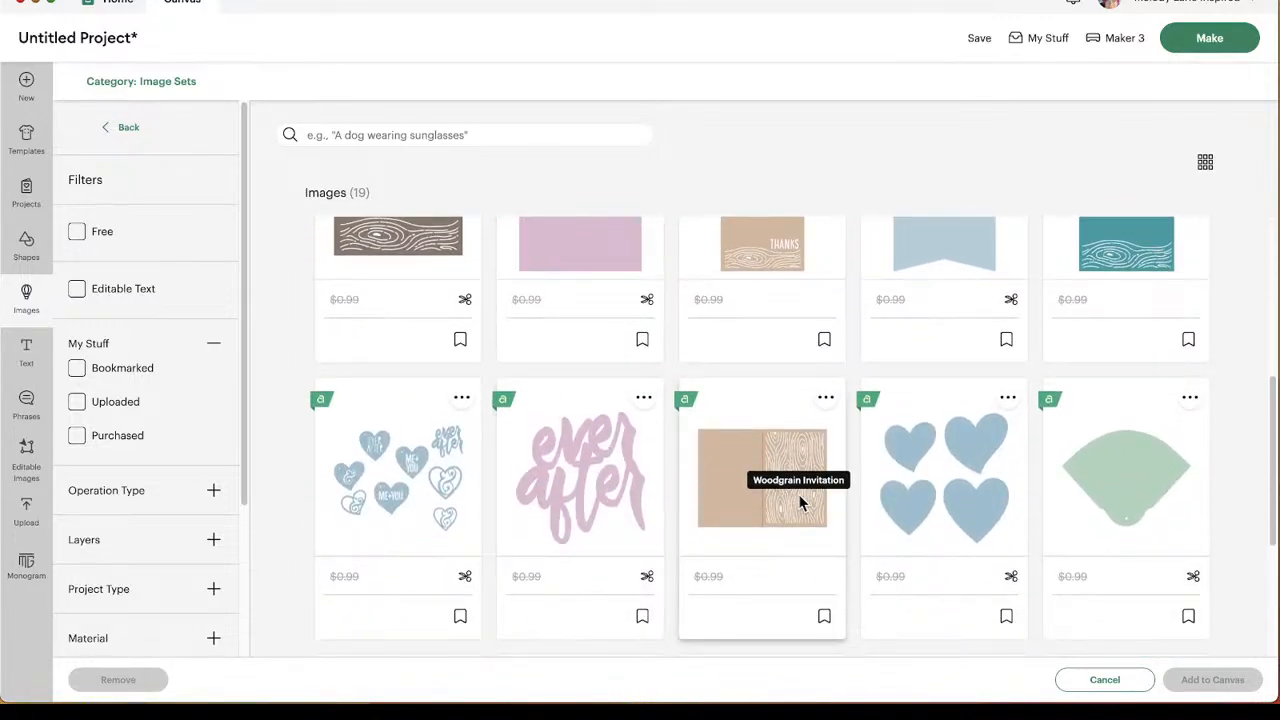
pyautogui.scroll(-1, 760, 490)
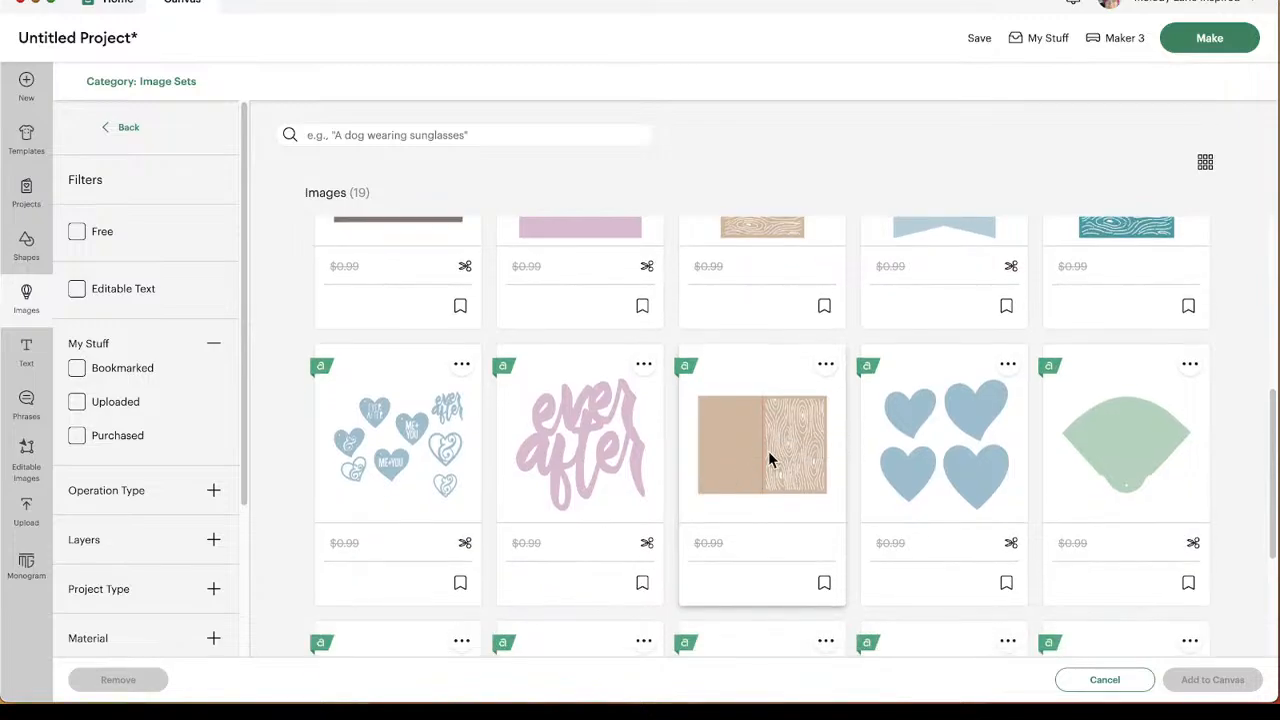
pyautogui.click(772, 443)
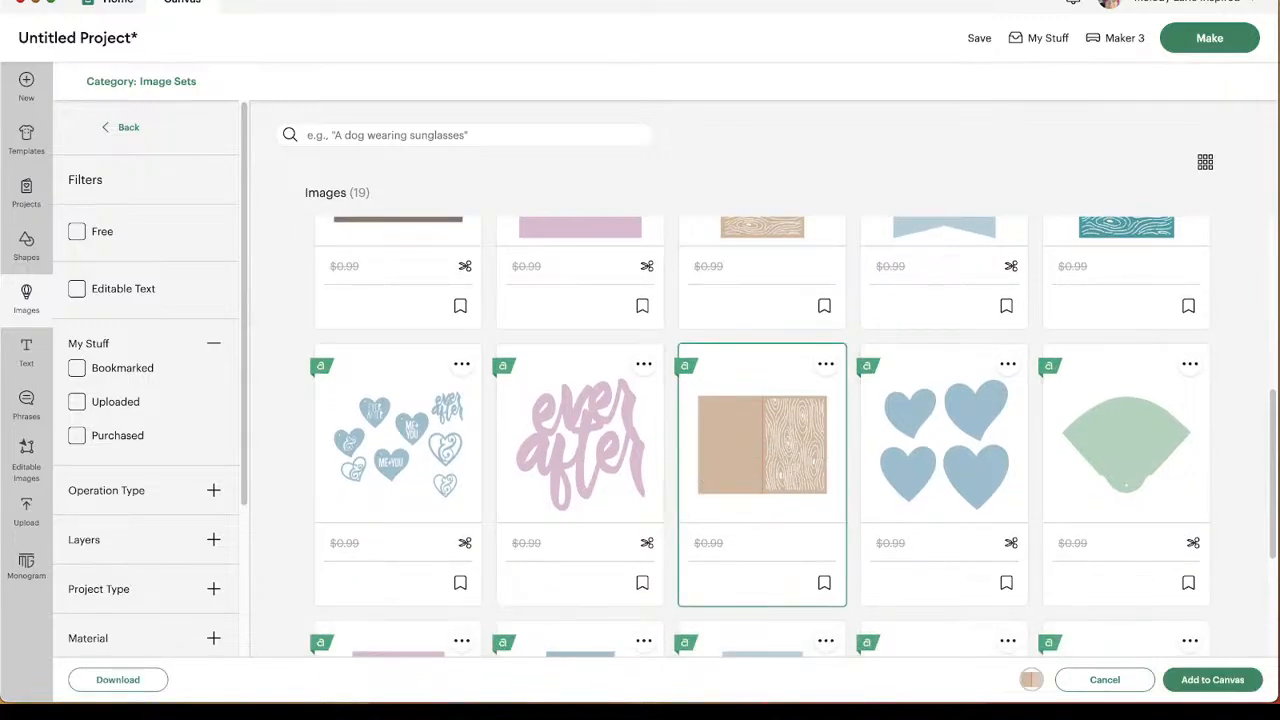
pyautogui.click(1213, 681)
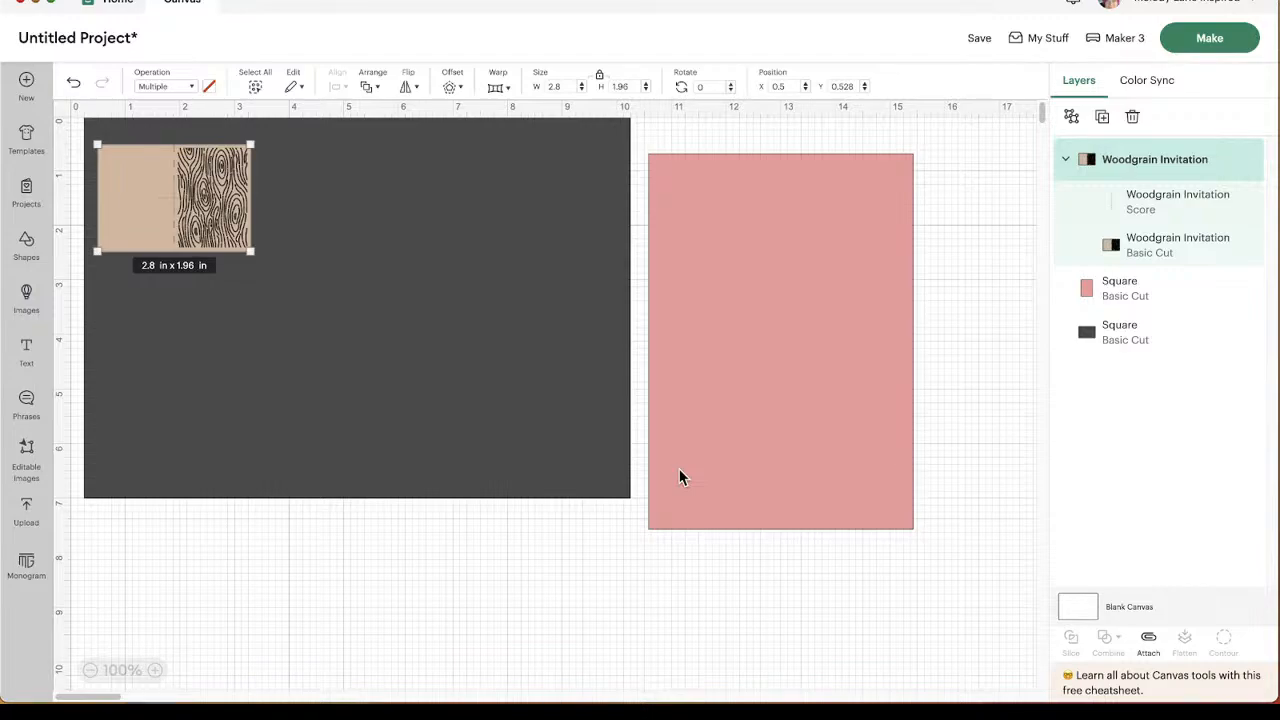
# Enlarge the Woodgrain Invitation to about 10.22 × 7.15 in and move it over the lower part of the dark rectangle.
pyautogui.moveTo(134, 209); pyautogui.dragTo(848, 662)
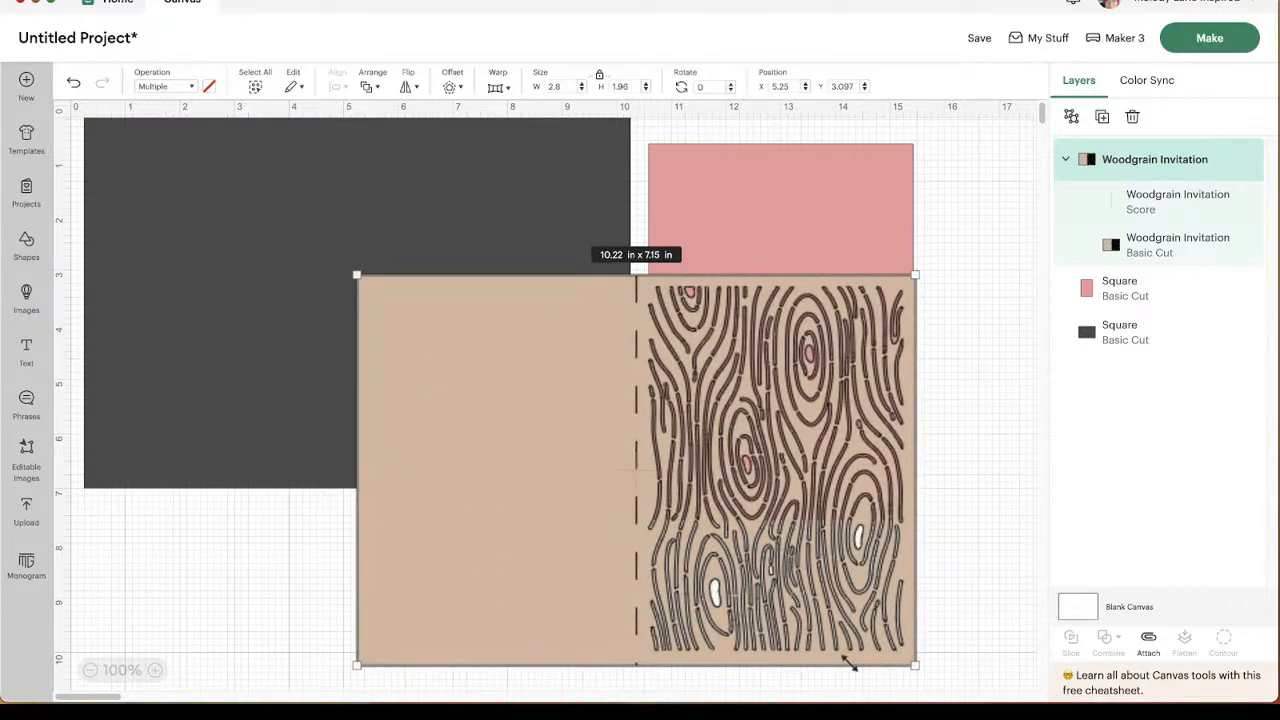
pyautogui.moveTo(812, 564); pyautogui.dragTo(536, 514)
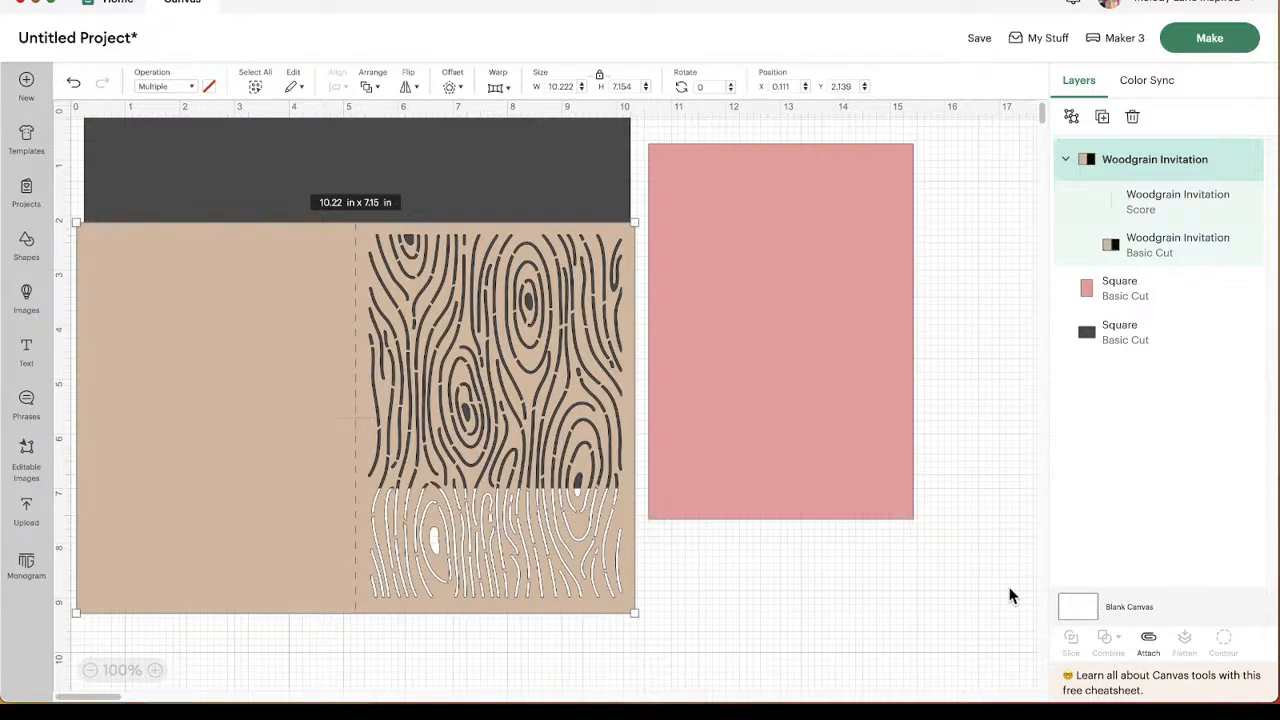
# Delete the Woodgrain Invitation from the canvas.
pyautogui.moveTo(407, 323); pyautogui.dragTo(445, 378)
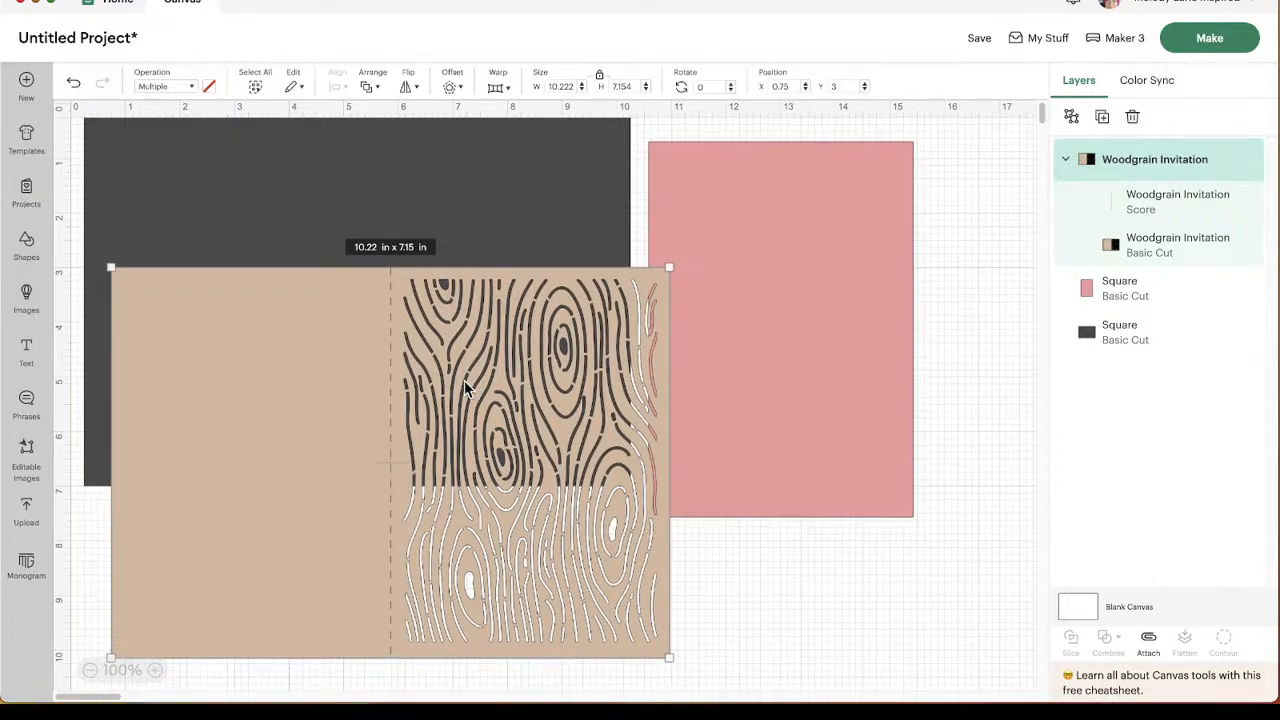
pyautogui.press('Delete')
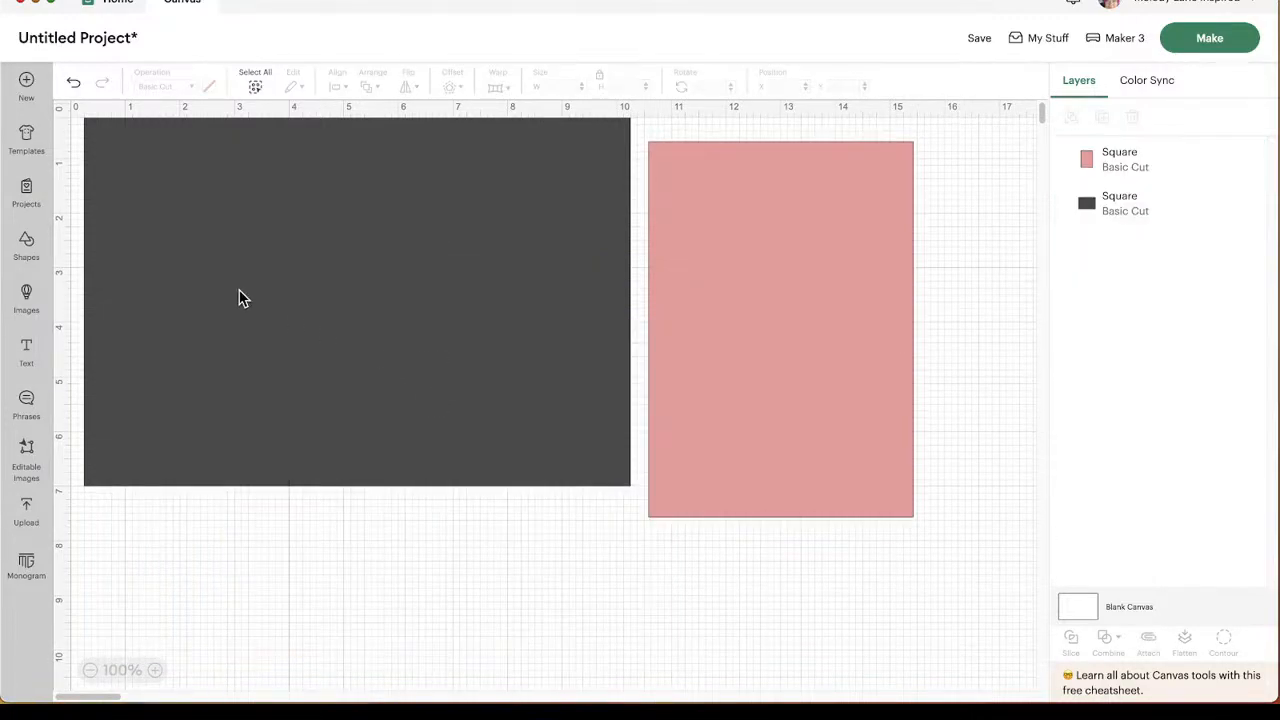
# Reopen the image library and search the current image set for "wood".
pyautogui.click(30, 300)
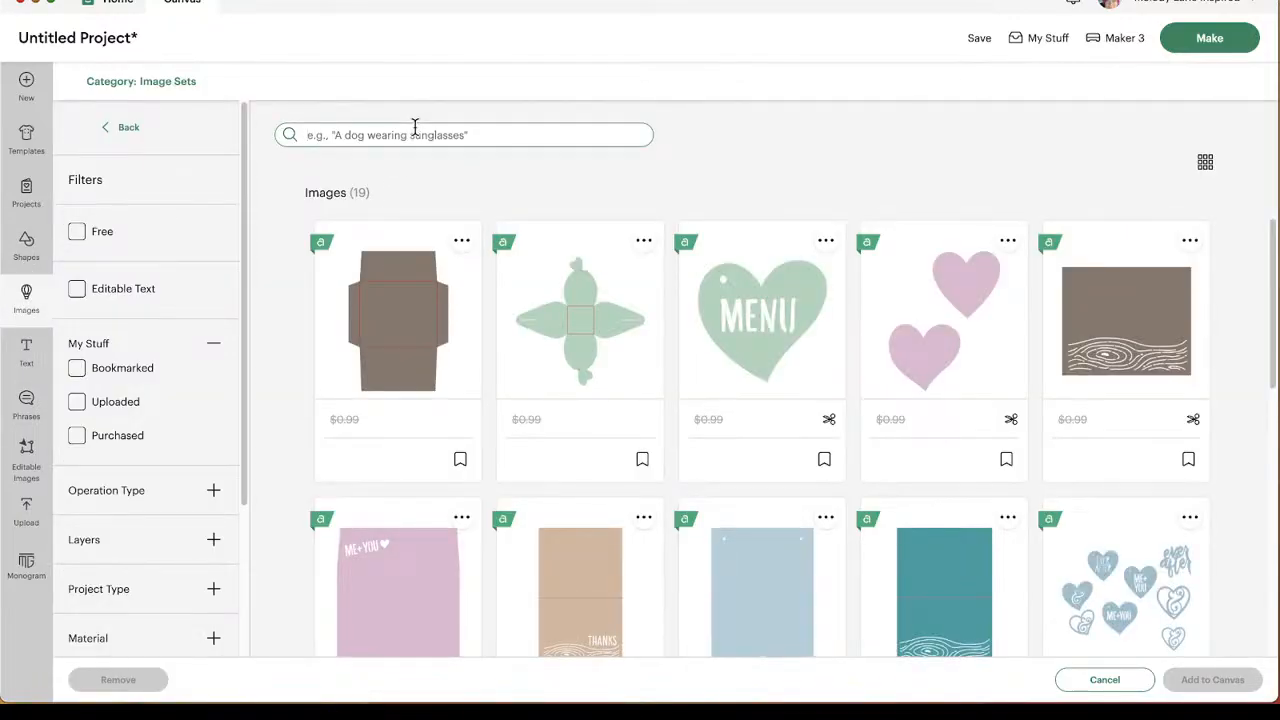
pyautogui.scroll(-3, 514, 380)
pyautogui.scroll(3, 514, 380)
pyautogui.click(356, 130)
pyautogui.write('wood')
pyautogui.press('Return')
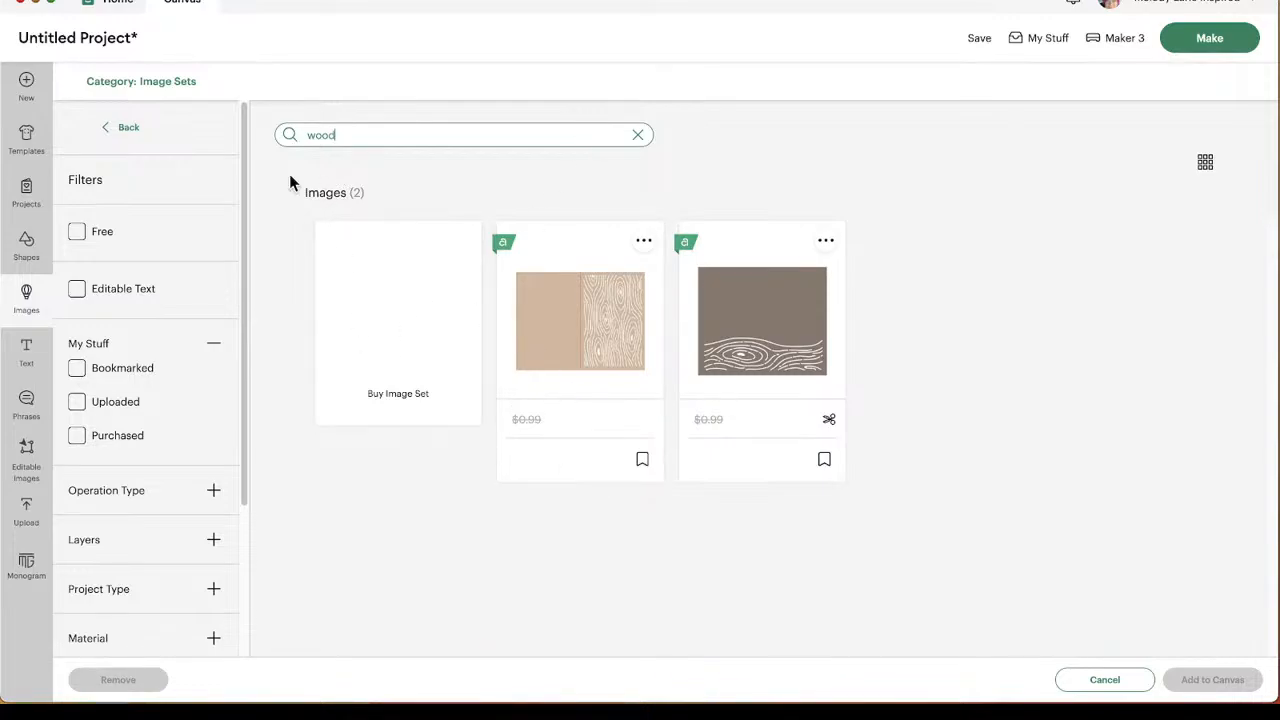
# Browse all library images and search them for "wood grain".
pyautogui.click(153, 88)
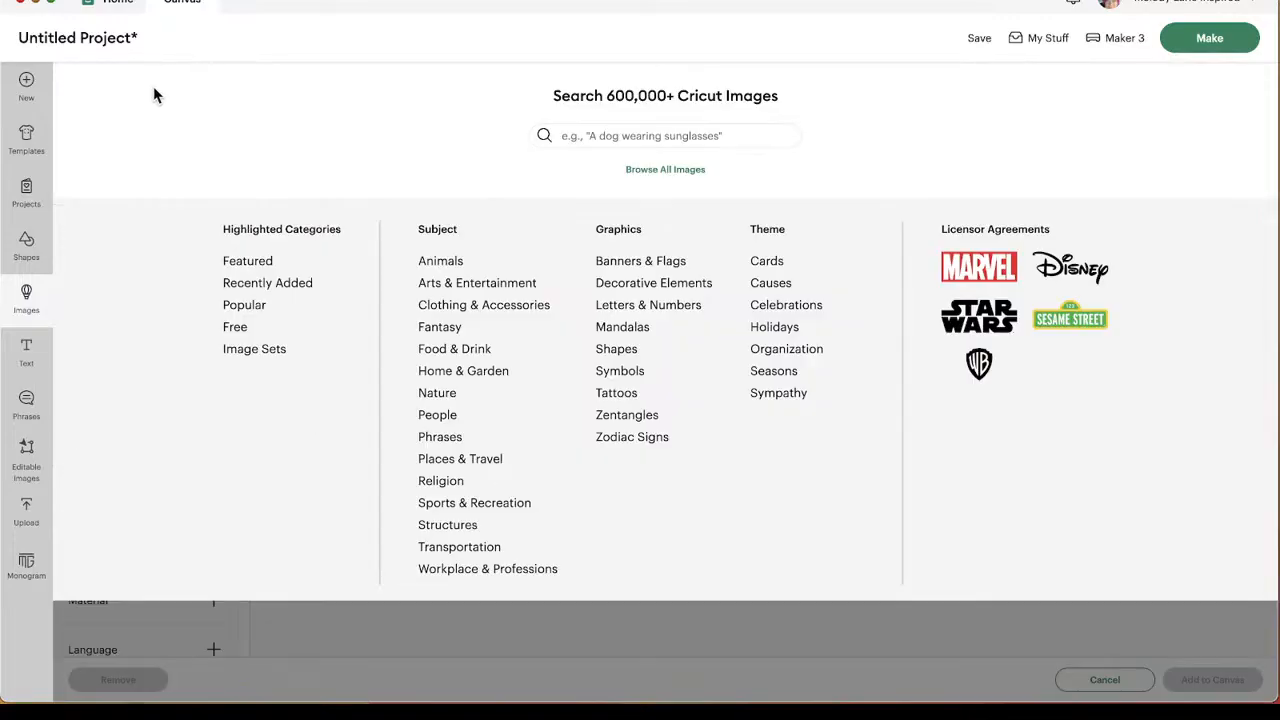
pyautogui.click(690, 171)
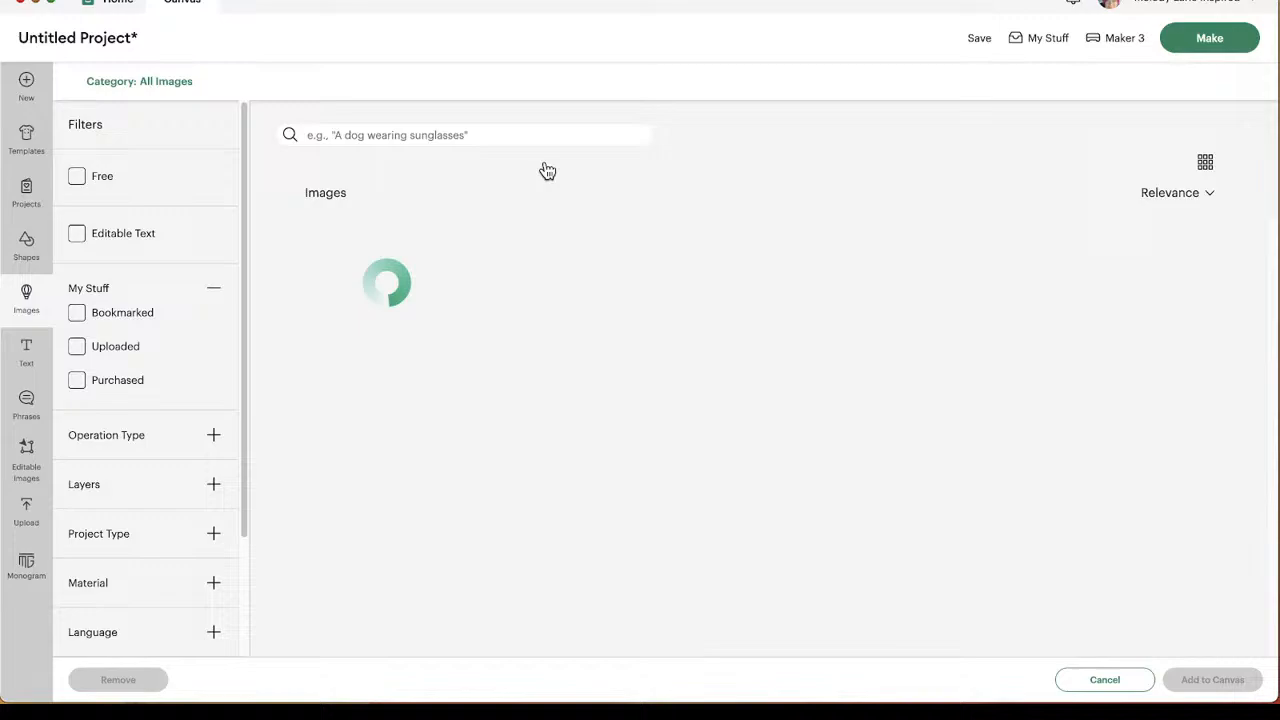
pyautogui.click(488, 136)
pyautogui.write('woo')
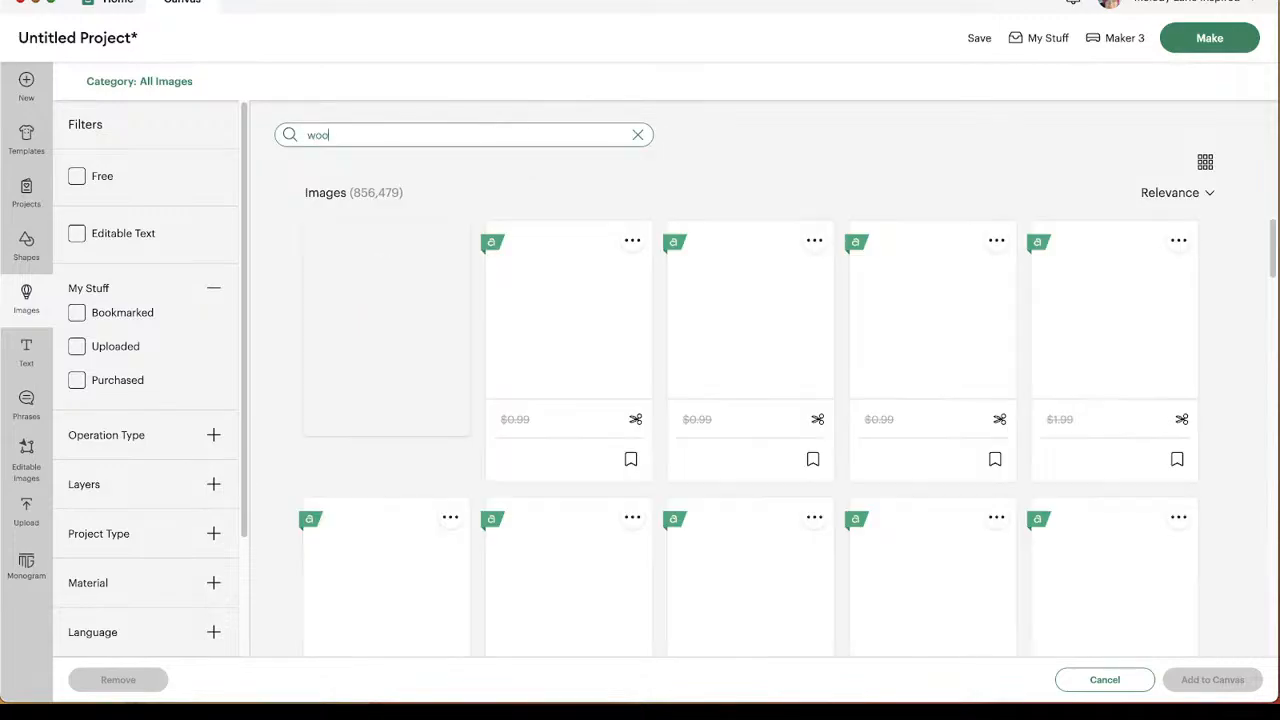
pyautogui.write('d grain')
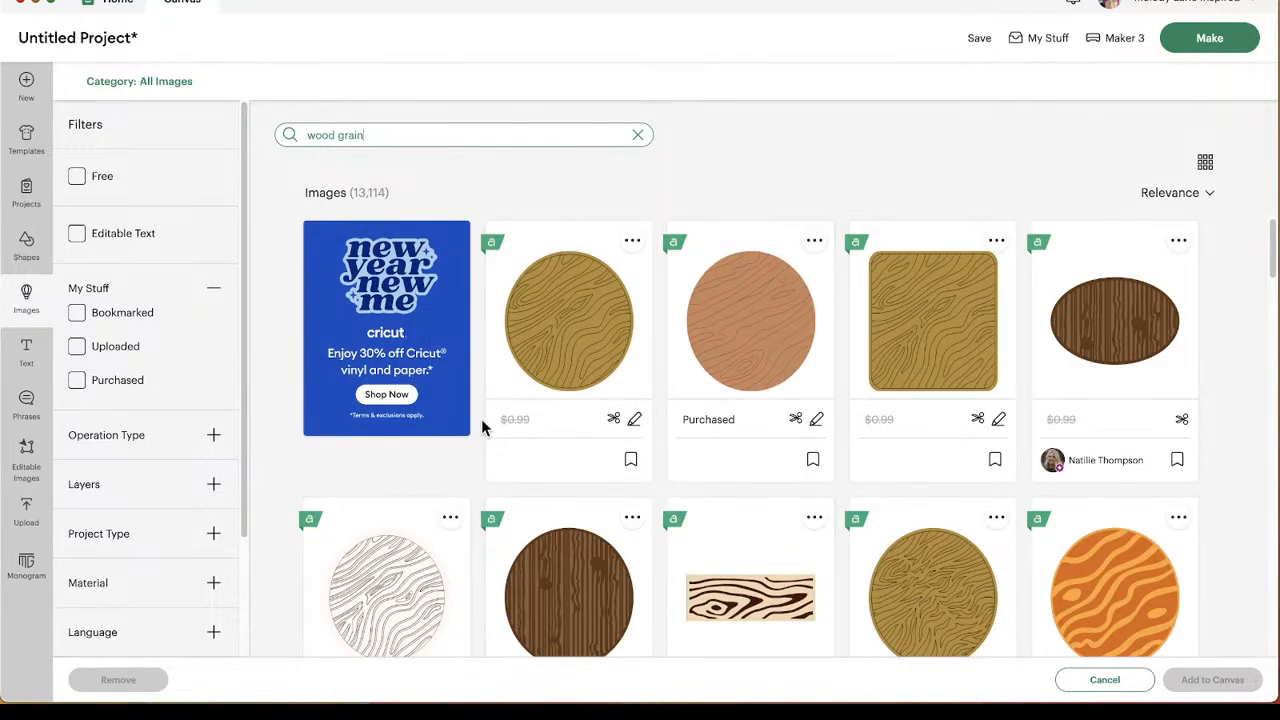
# Find the square salmon-coloured Wood Grain image in the search results and add it to the canvas.
pyautogui.scroll(-2, 481, 425)
pyautogui.scroll(-2, 481, 425)
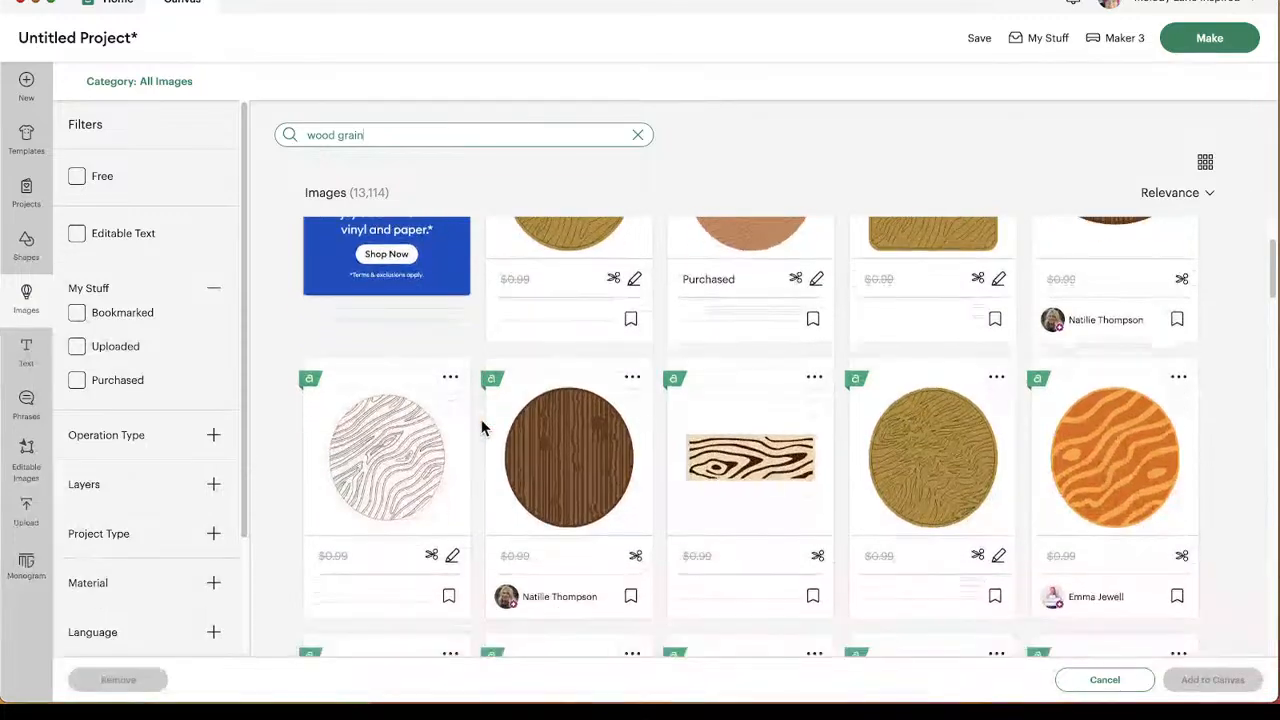
pyautogui.scroll(-3, 469, 420)
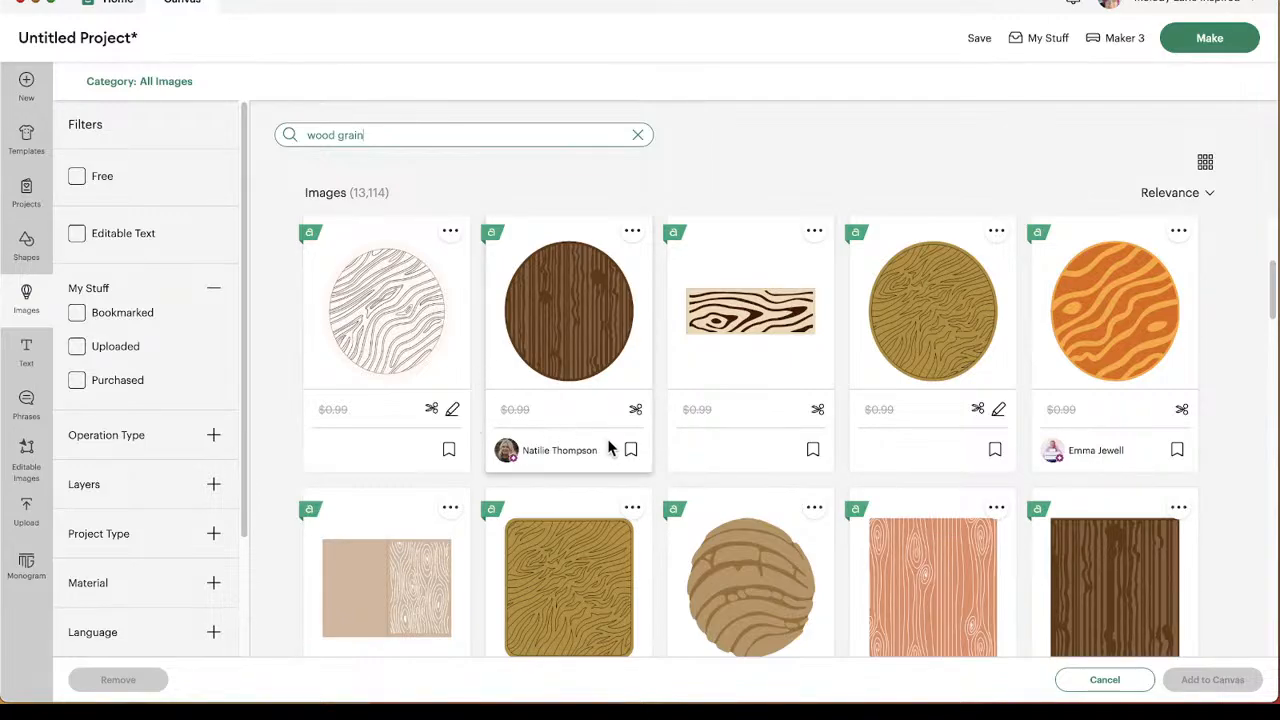
pyautogui.scroll(-1, 533, 432)
pyautogui.scroll(-1, 533, 432)
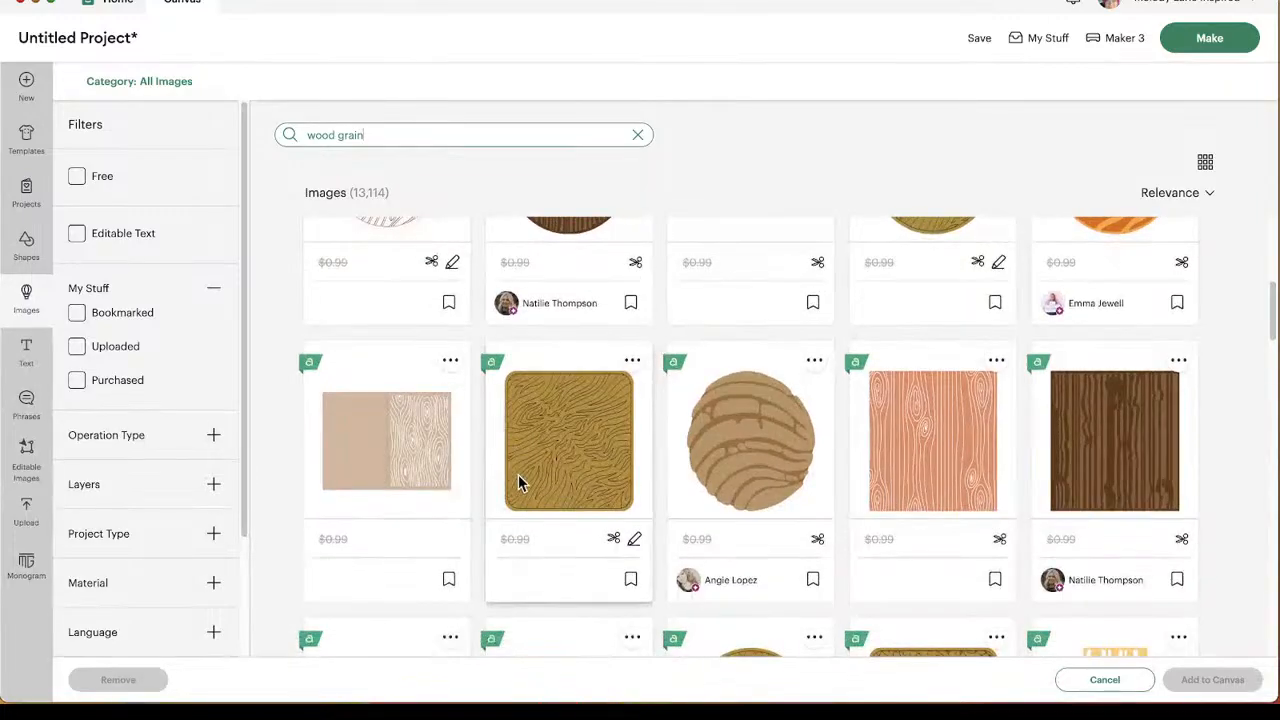
pyautogui.scroll(2, 510, 468)
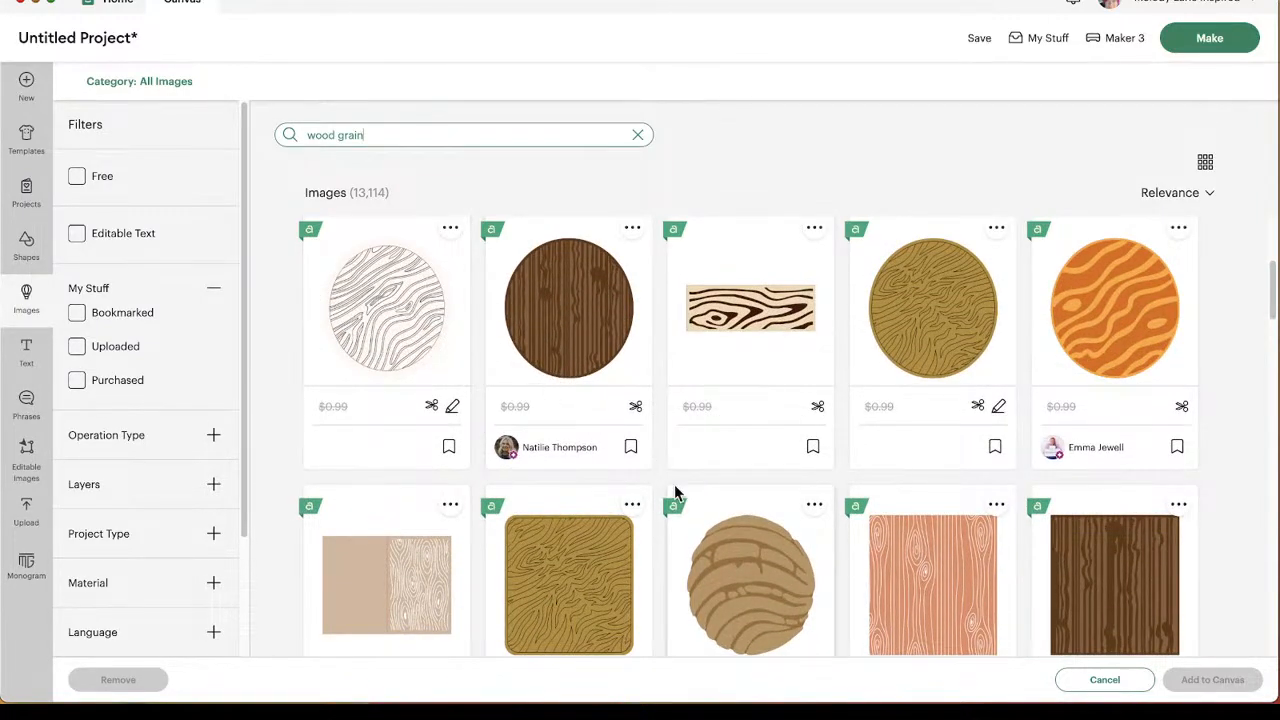
pyautogui.scroll(-1, 680, 487)
pyautogui.scroll(1, 594, 343)
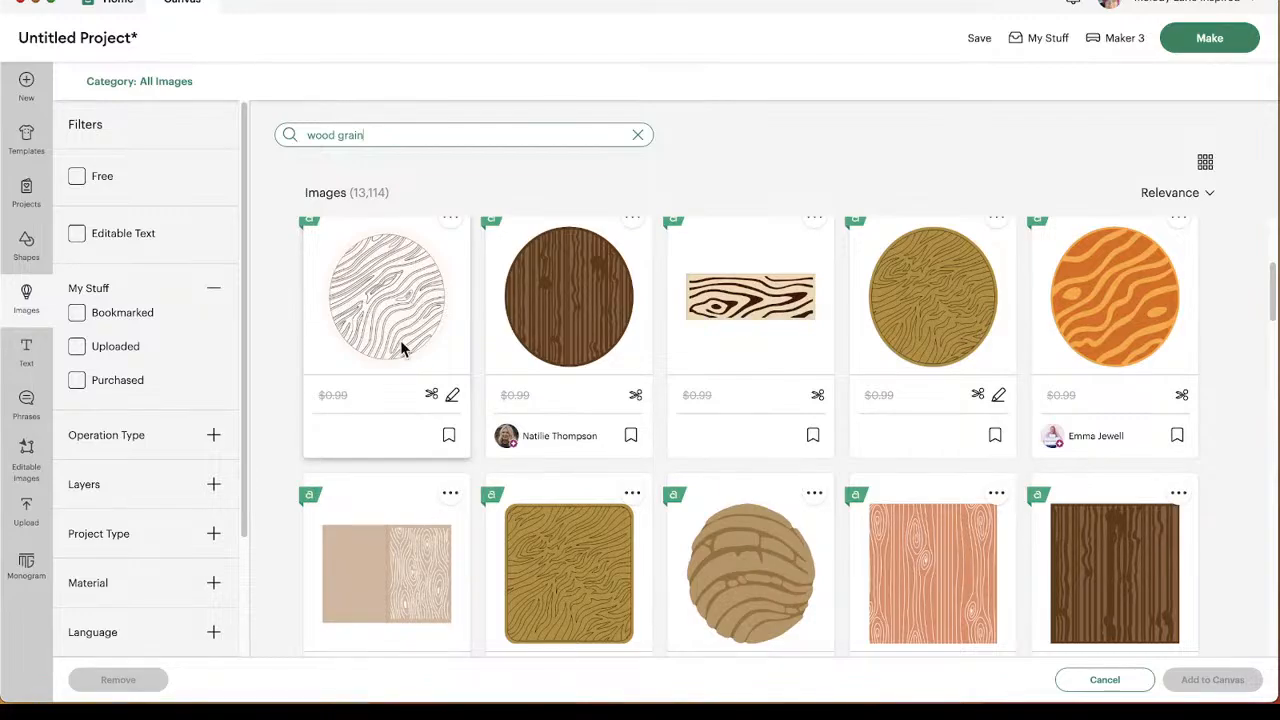
pyautogui.scroll(-2, 880, 500)
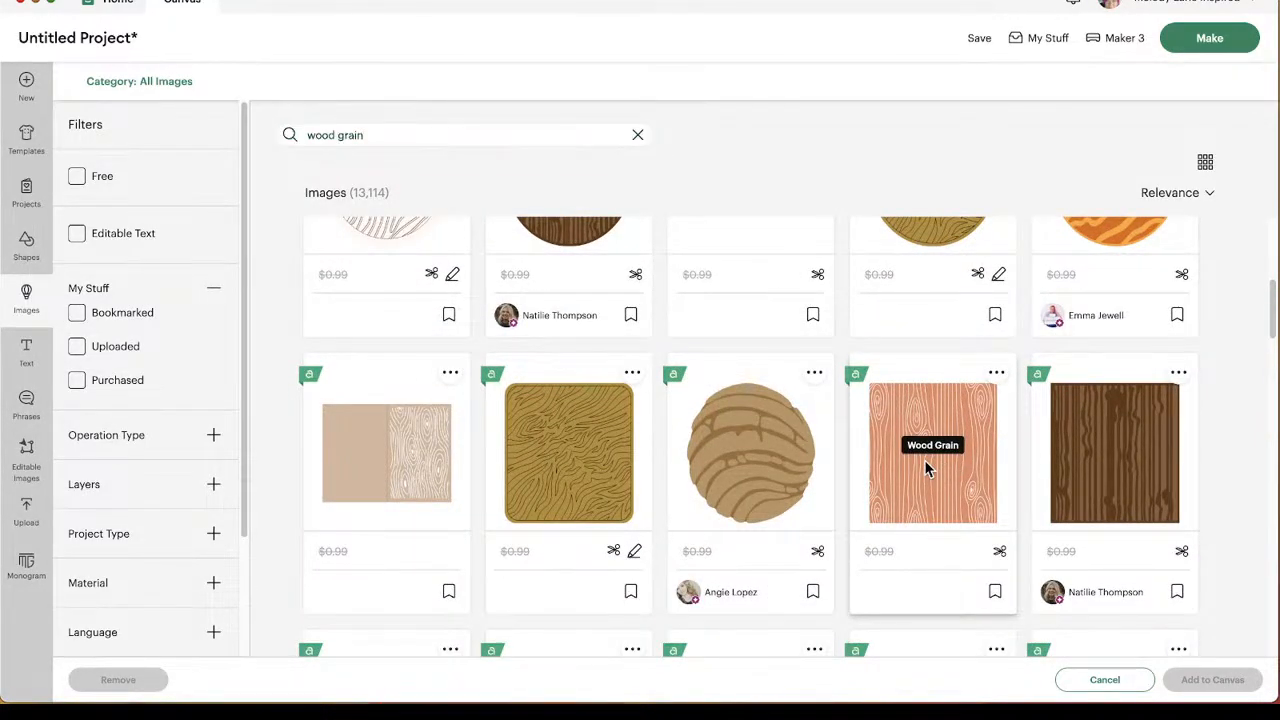
pyautogui.click(926, 465)
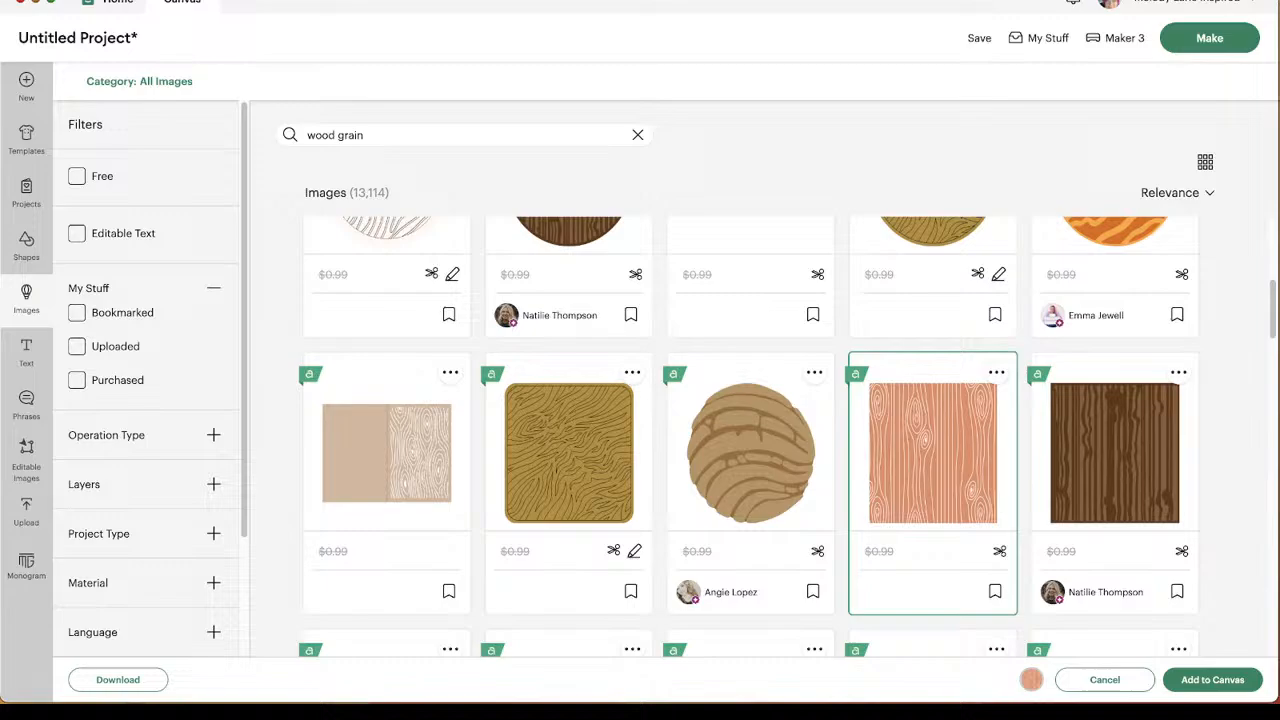
pyautogui.click(1218, 685)
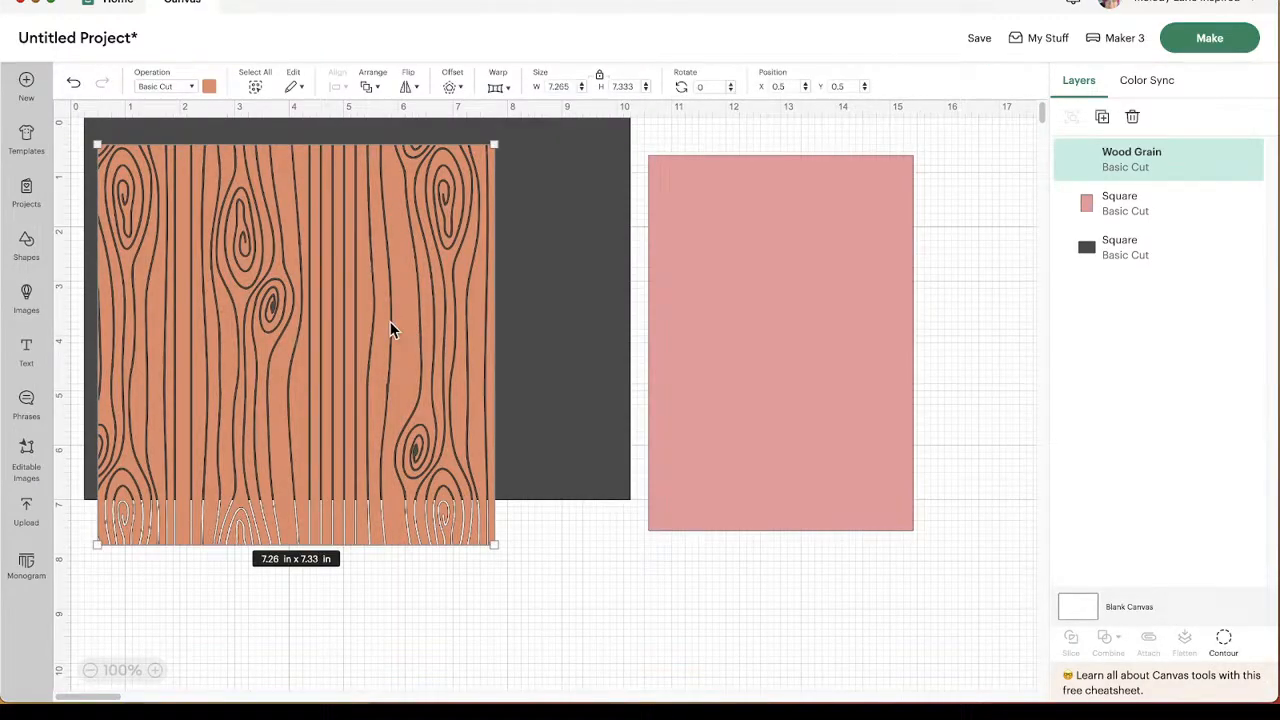
pyautogui.moveTo(393, 330); pyautogui.dragTo(481, 348)
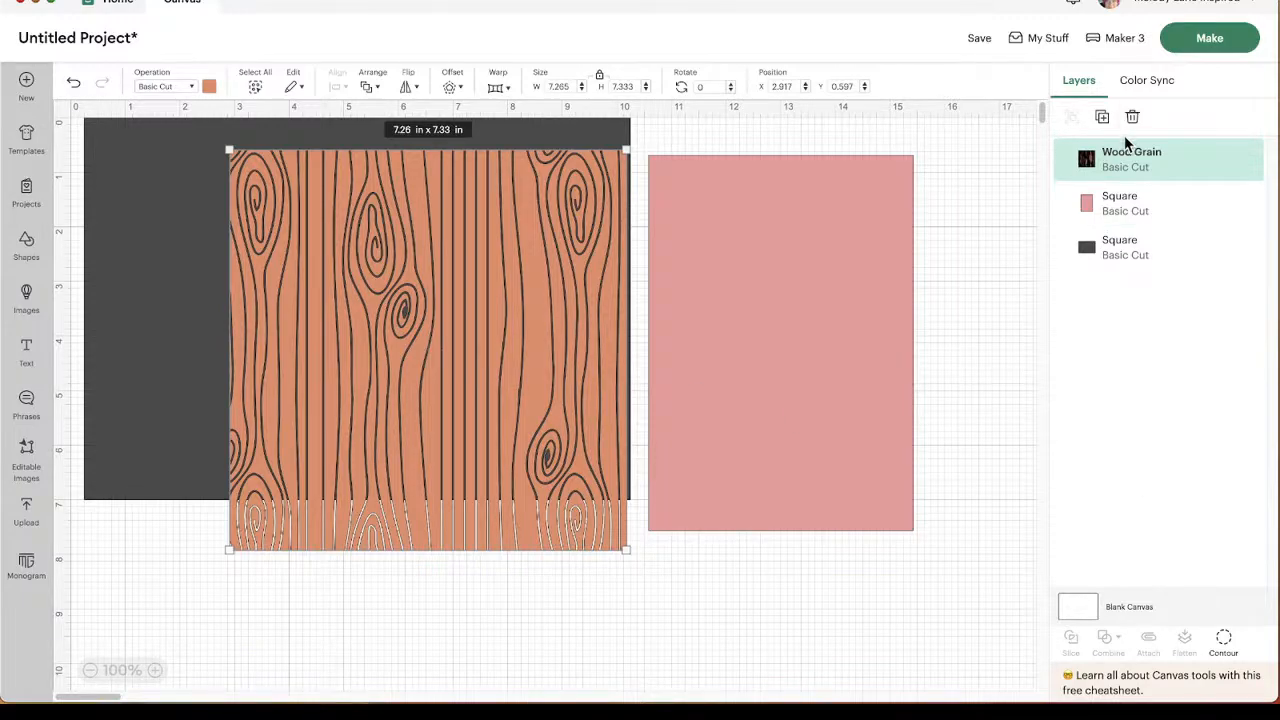
pyautogui.click(1223, 640)
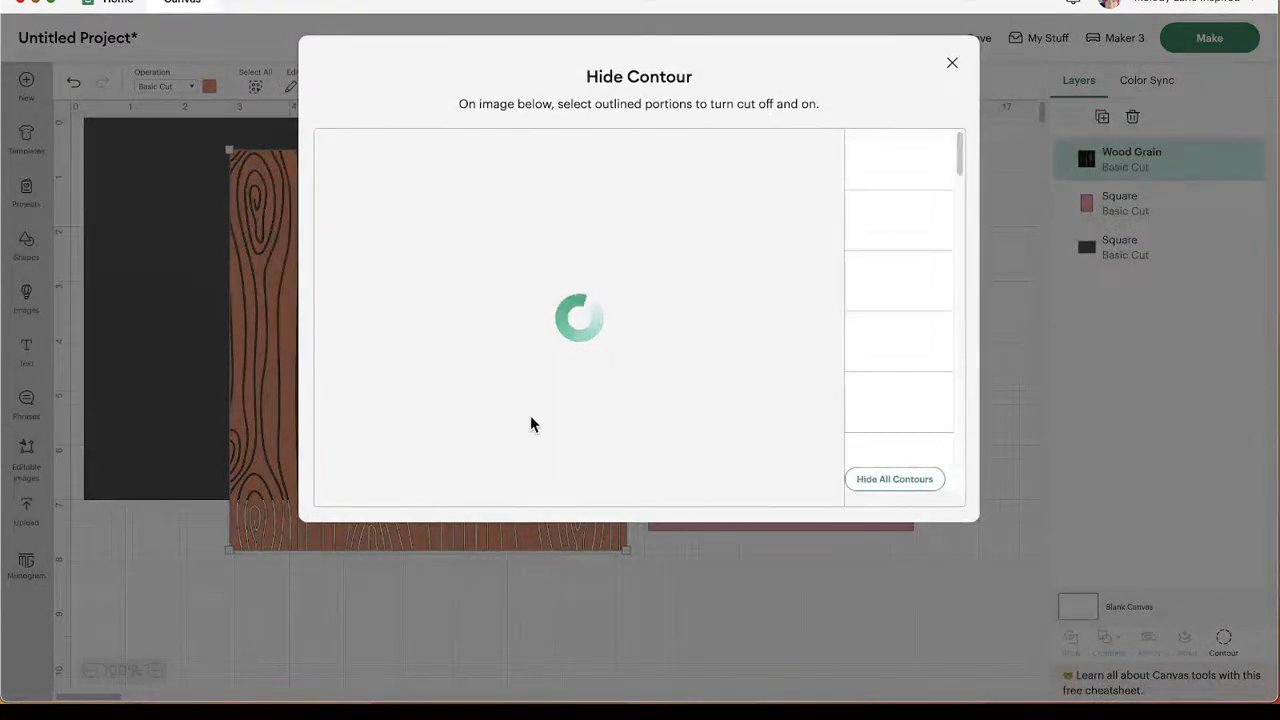
pyautogui.click(953, 66)
pyautogui.moveTo(251, 466); pyautogui.dragTo(275, 486)
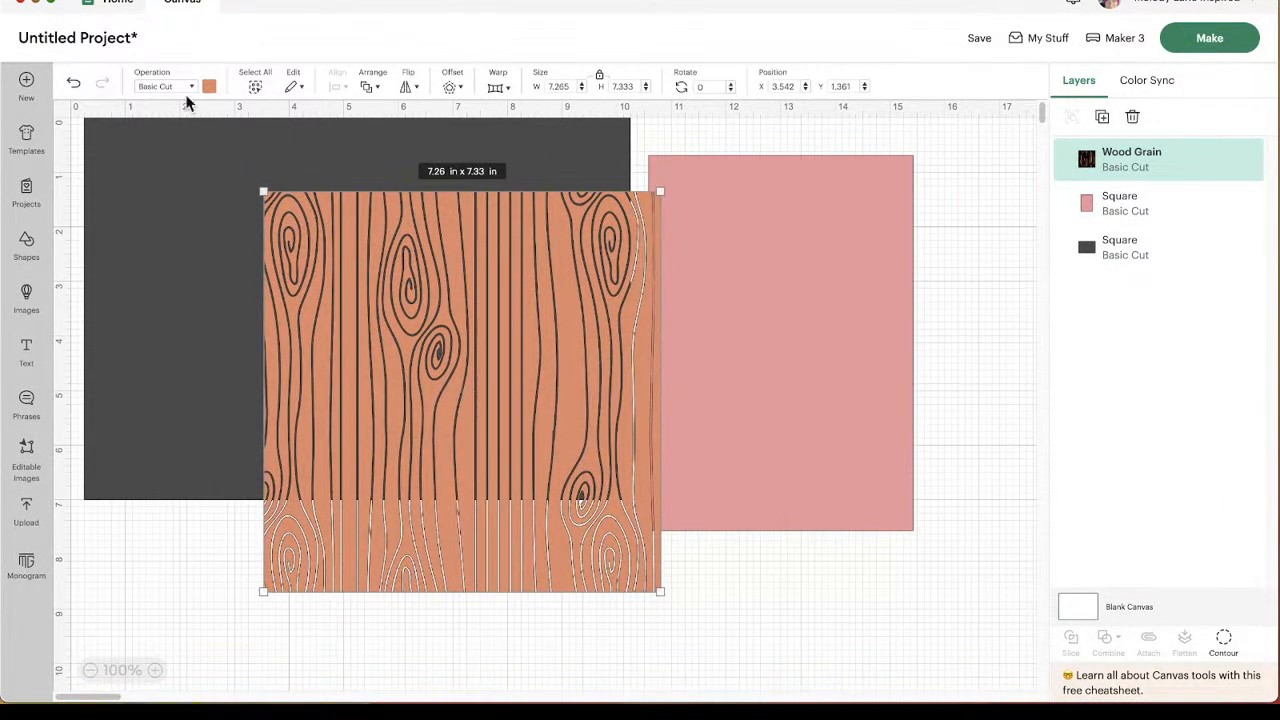
# Try the Pen operation on the Wood Grain image and shift it back over the dark rectangle.
pyautogui.click(175, 88)
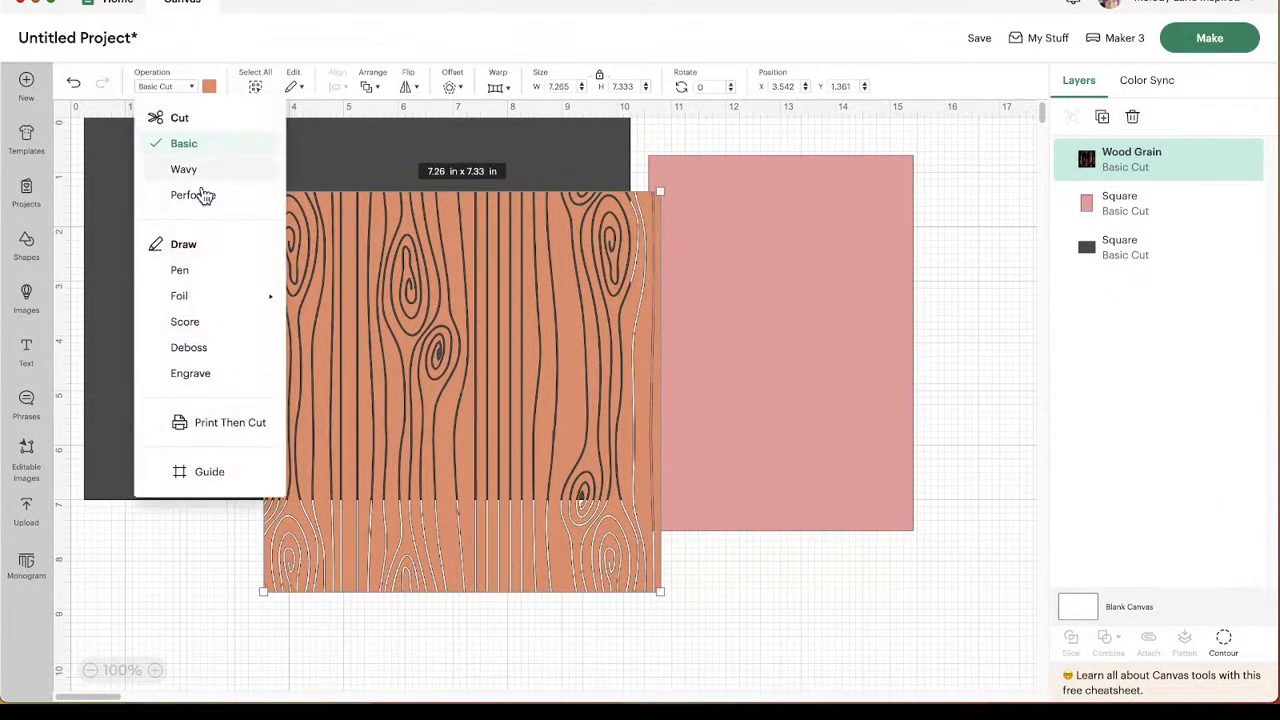
pyautogui.click(190, 271)
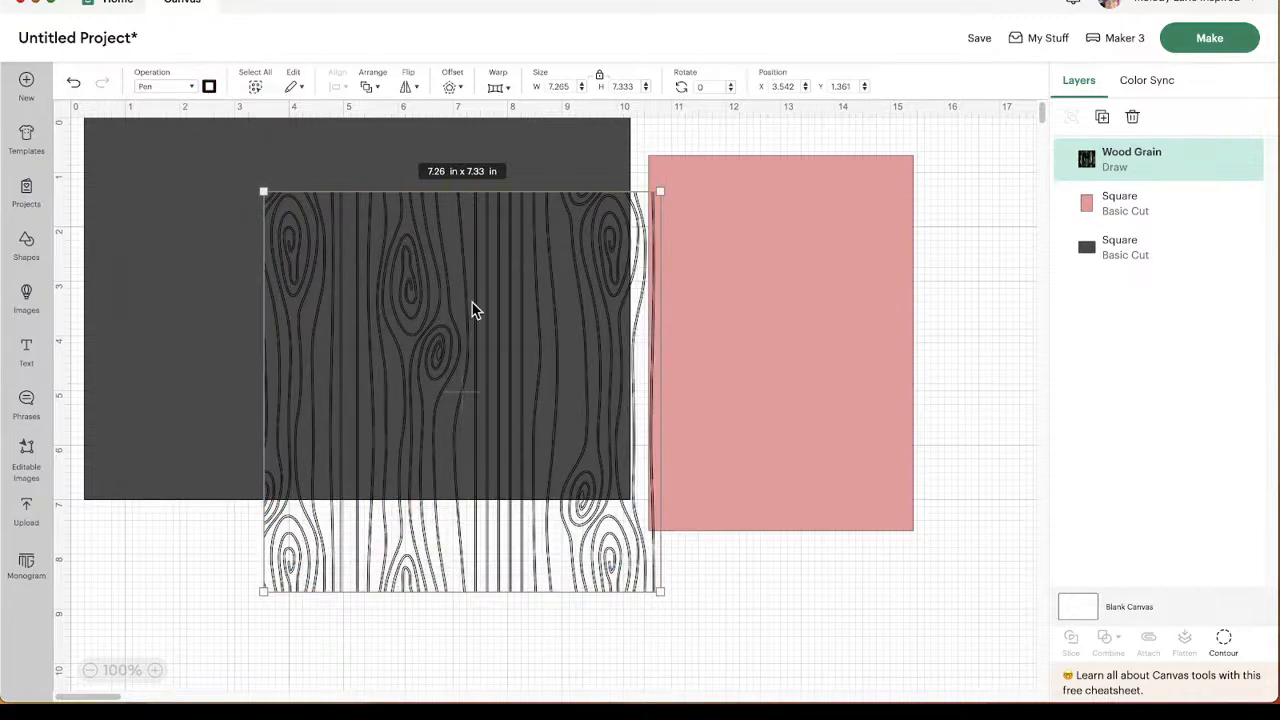
pyautogui.moveTo(464, 347); pyautogui.dragTo(367, 303)
# Set the Wood Grain image's operation to Deboss and move it over the pink rectangle.
pyautogui.click(176, 88)
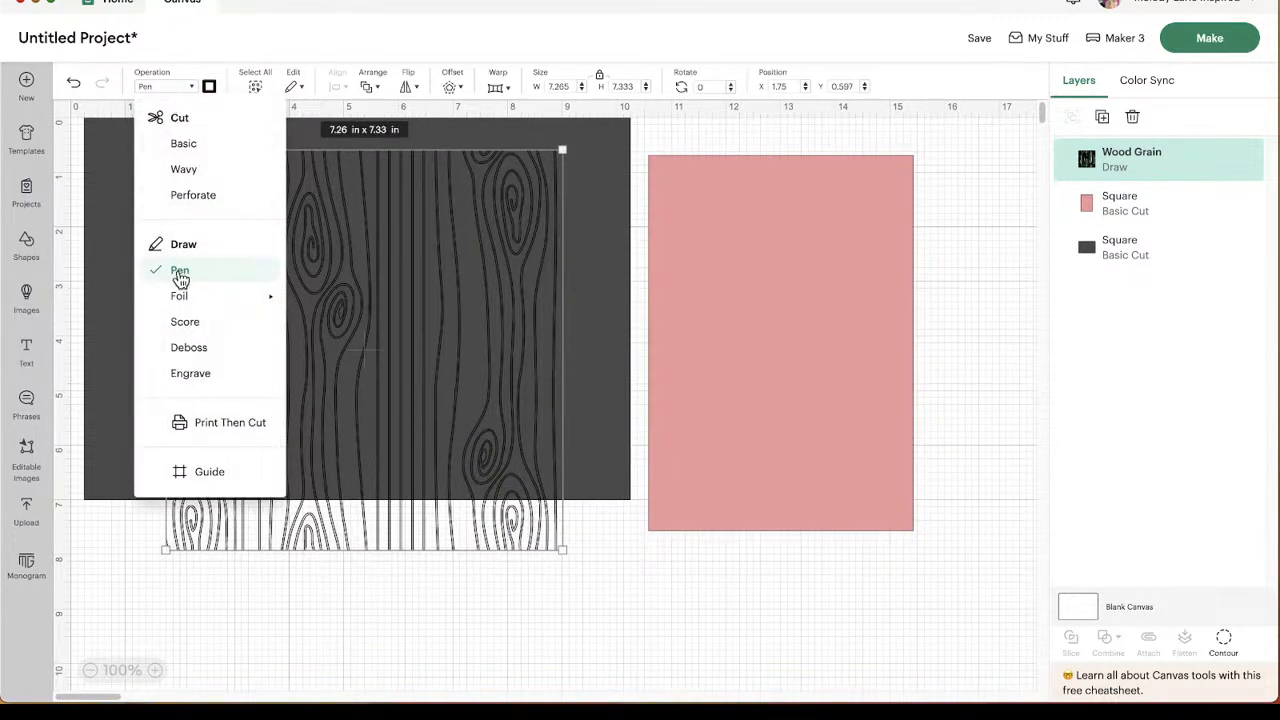
pyautogui.click(190, 348)
pyautogui.moveTo(274, 380); pyautogui.dragTo(648, 427)
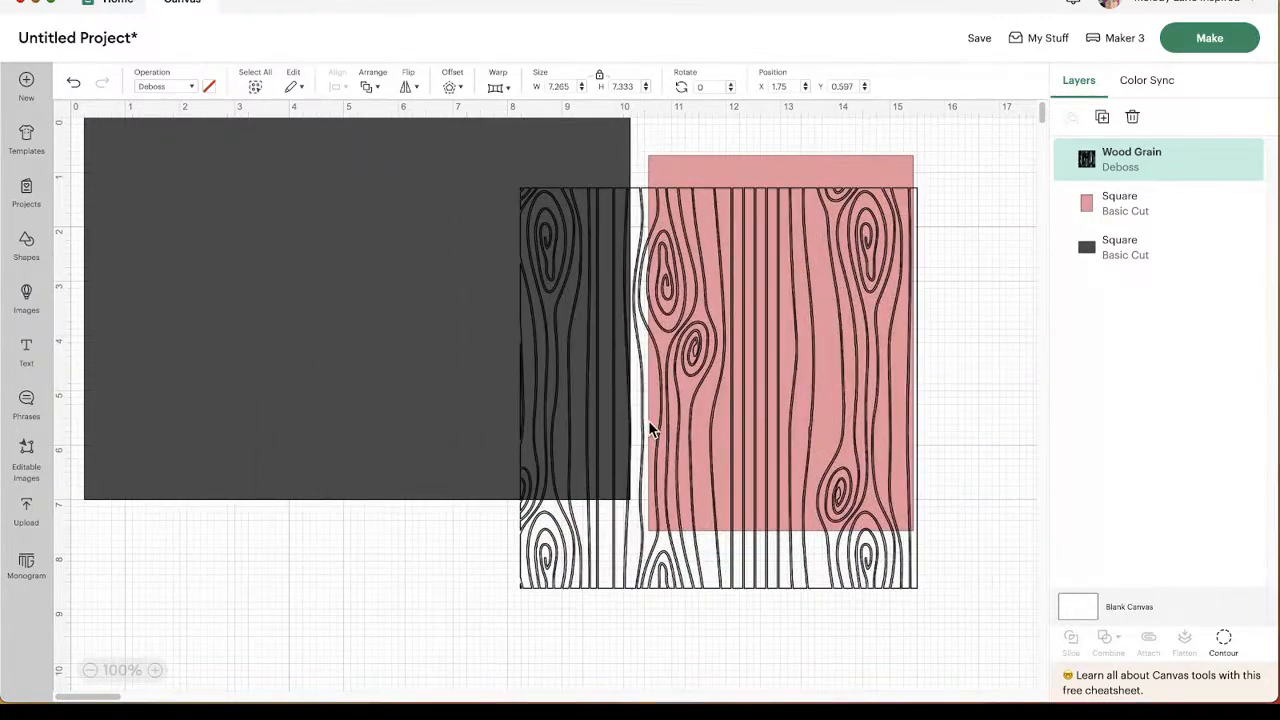
# Move the pink rectangle clear of the dark one and reposition the Wood Grain image over it at about X 9.667, Y 1.
pyautogui.click(840, 170)
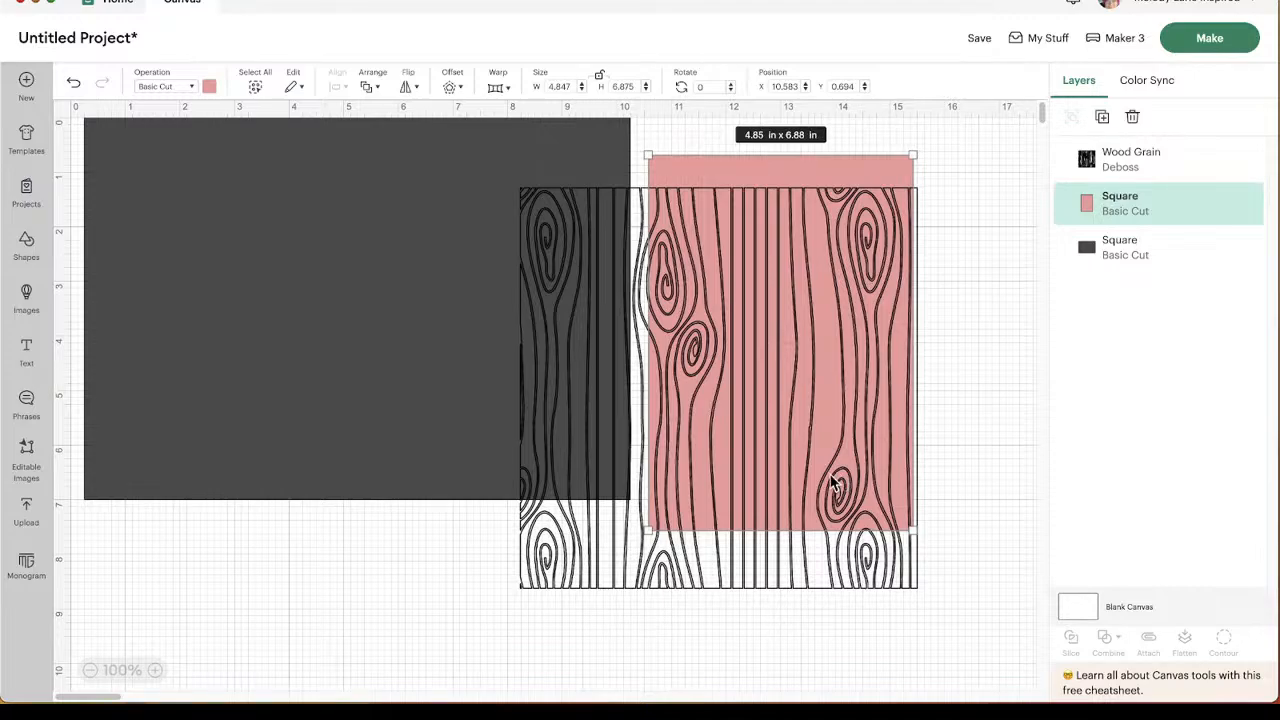
pyautogui.moveTo(738, 474); pyautogui.dragTo(792, 430)
pyautogui.moveTo(952, 310); pyautogui.dragTo(936, 366)
pyautogui.click(966, 500)
pyautogui.moveTo(646, 512); pyautogui.dragTo(701, 497)
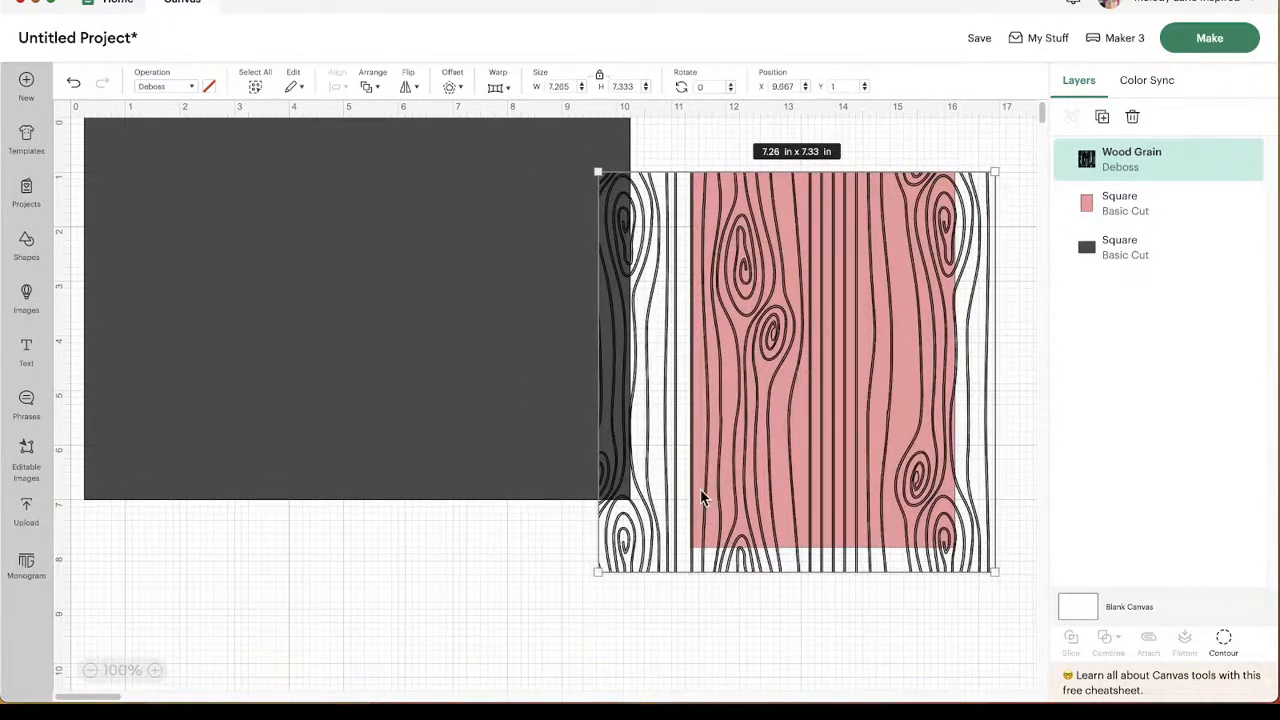
# Shrink the Wood Grain image to about 6.07 × 6.57 in and line up its upper-left corner with the pink rectangle's.
pyautogui.moveTo(995, 572); pyautogui.dragTo(904, 546)
pyautogui.moveTo(809, 549)
pyautogui.mouseDown()
pyautogui.moveTo(806, 592)
pyautogui.moveTo(805, 569)
pyautogui.mouseUp()
pyautogui.moveTo(749, 420); pyautogui.dragTo(791, 404)
pyautogui.moveTo(641, 559); pyautogui.dragTo(686, 523)
pyautogui.moveTo(841, 425); pyautogui.dragTo(845, 437)
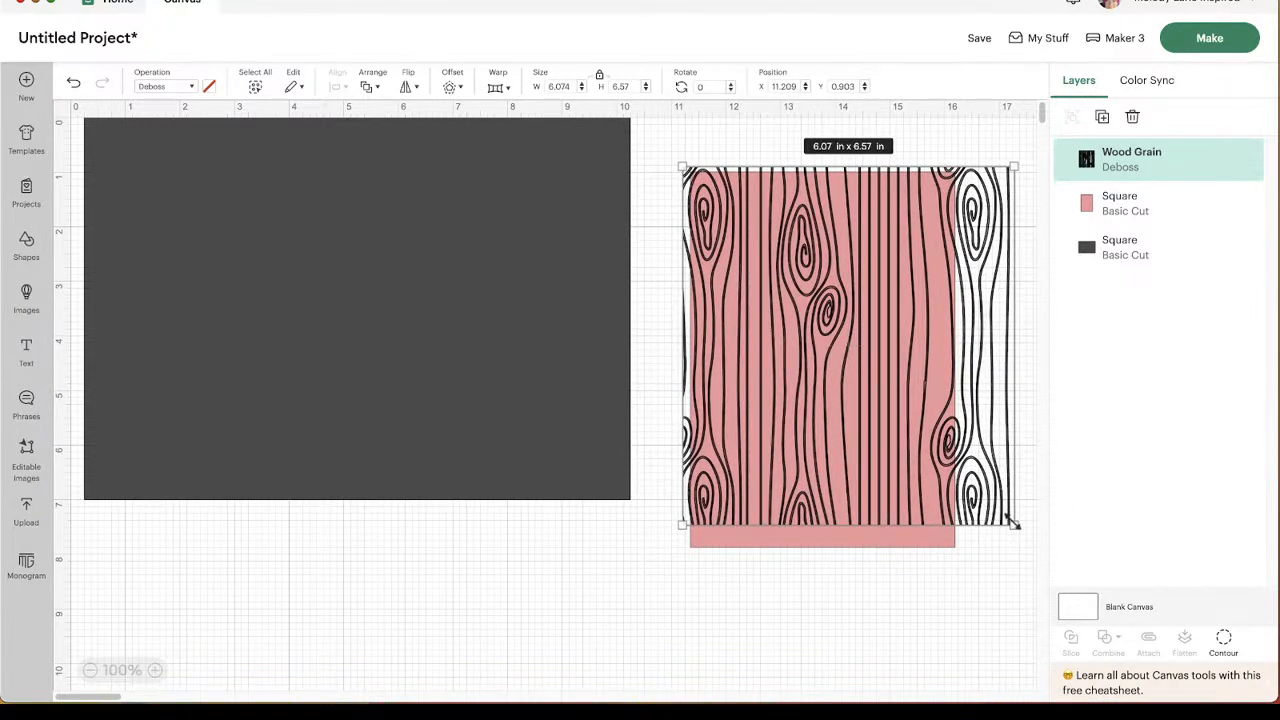
# Narrow and lengthen the Wood Grain image to about 5.25 × 7.06 in to approximate the pink rectangle's proportions.
pyautogui.moveTo(1013, 522); pyautogui.dragTo(998, 515)
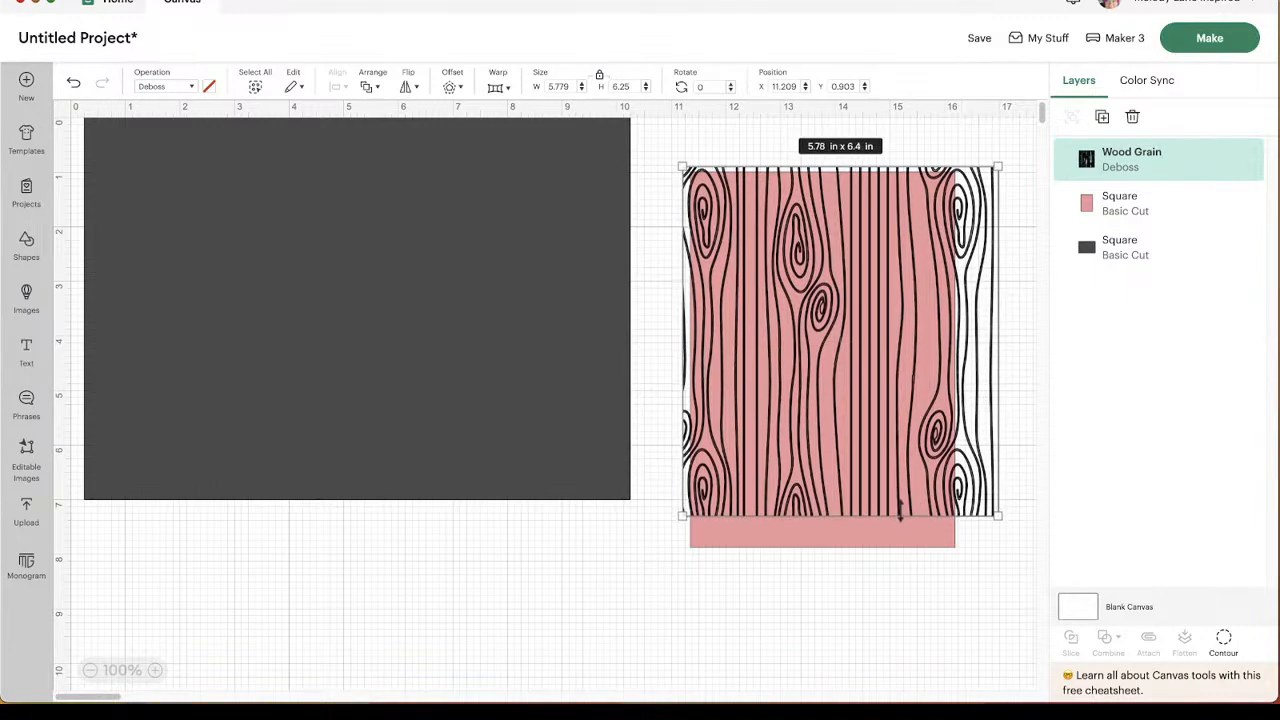
pyautogui.moveTo(900, 512); pyautogui.dragTo(900, 523)
pyautogui.moveTo(993, 332); pyautogui.dragTo(968, 327)
pyautogui.moveTo(848, 517); pyautogui.dragTo(844, 548)
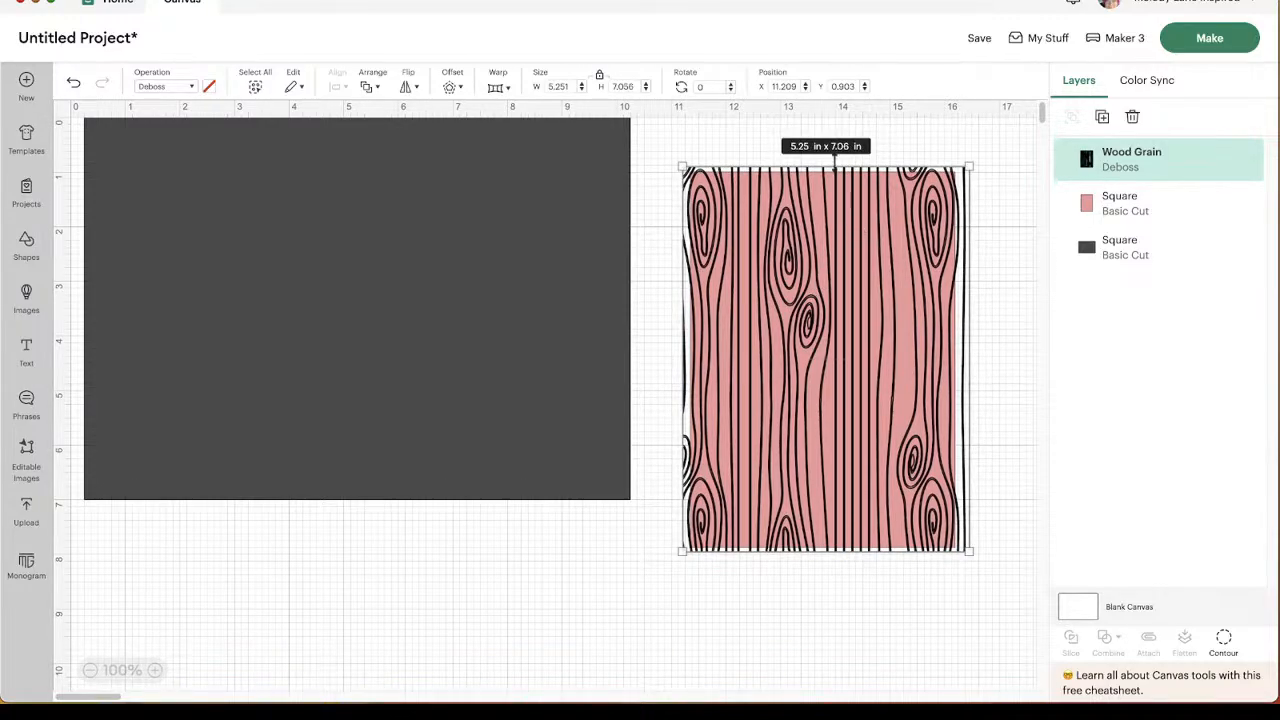
# Fine-tune the Wood Grain image's edges to fit the pink rectangle, at about 4.93 × 6.9 in, leaving the image selected.
pyautogui.moveTo(823, 157); pyautogui.dragTo(823, 162)
pyautogui.moveTo(970, 191); pyautogui.dragTo(961, 191)
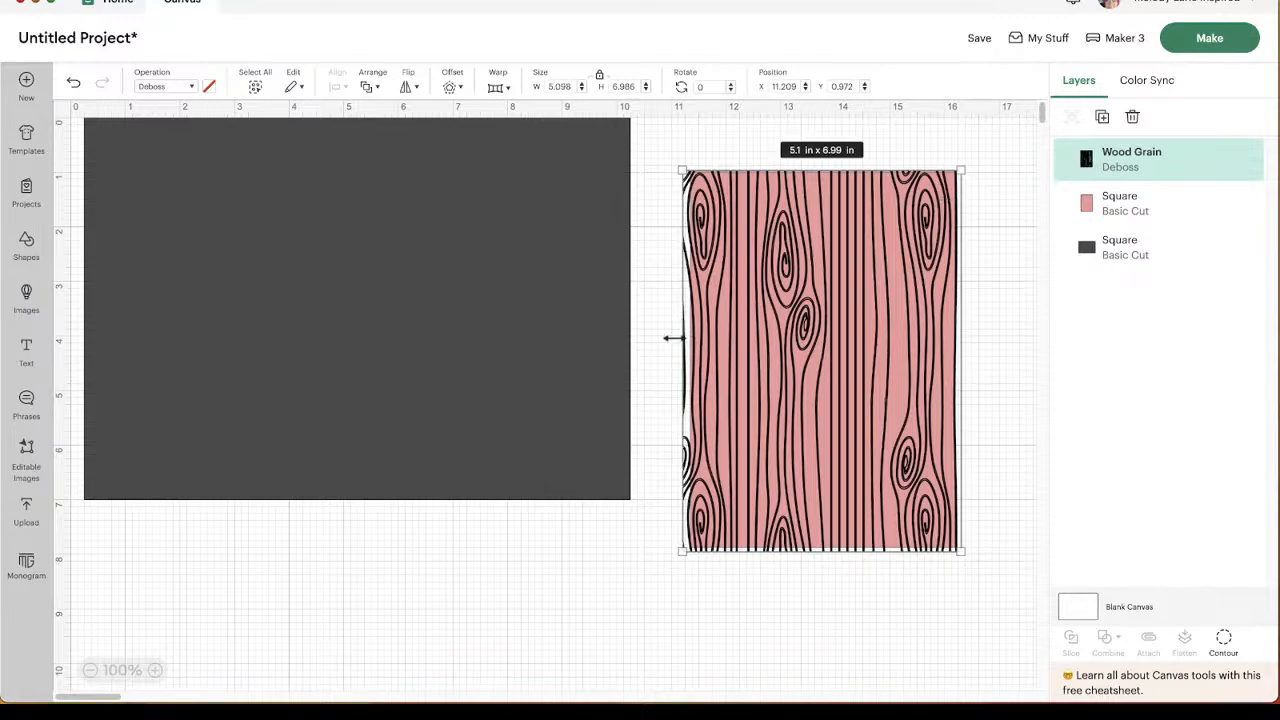
pyautogui.moveTo(680, 338); pyautogui.dragTo(687, 336)
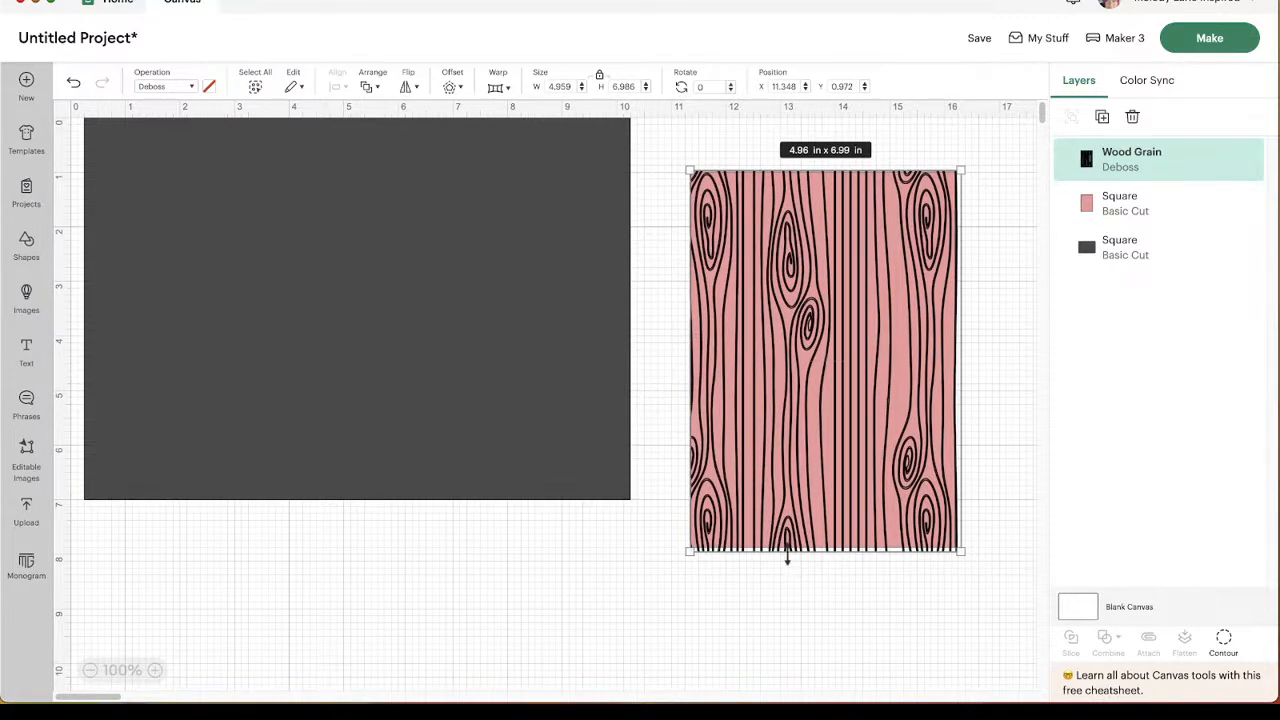
pyautogui.moveTo(789, 555); pyautogui.dragTo(789, 546)
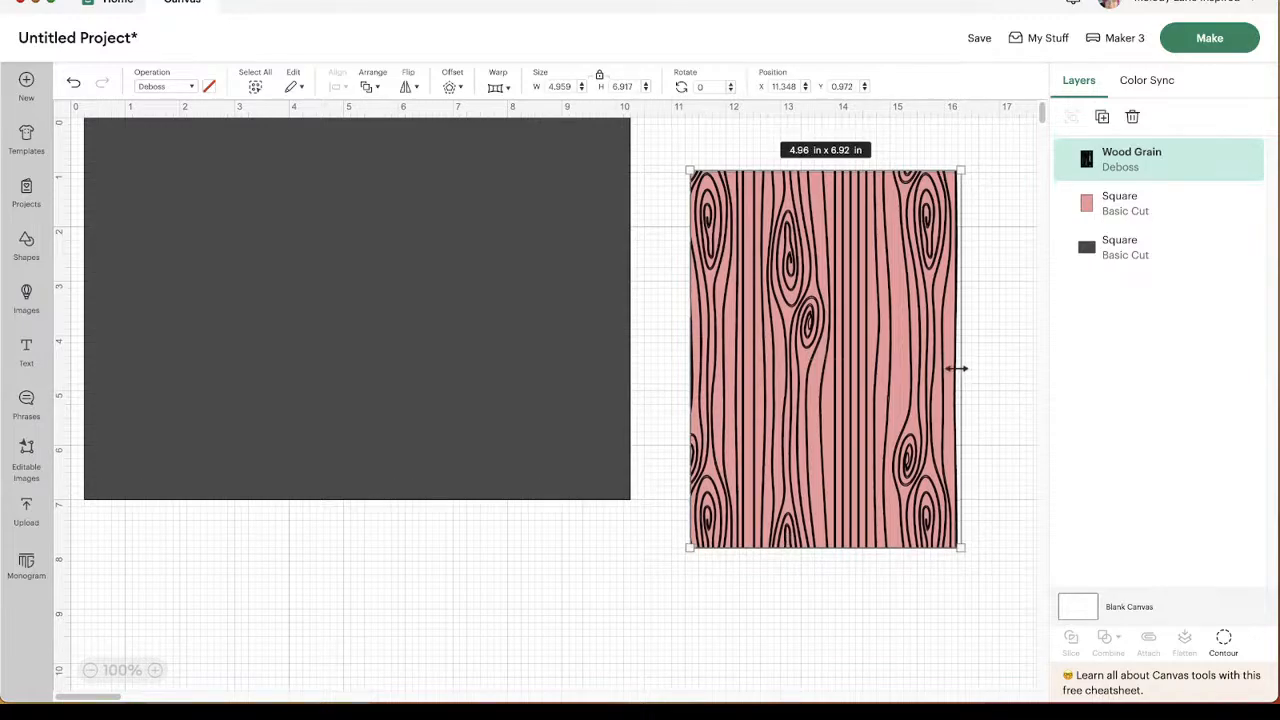
pyautogui.moveTo(960, 367); pyautogui.dragTo(958, 367)
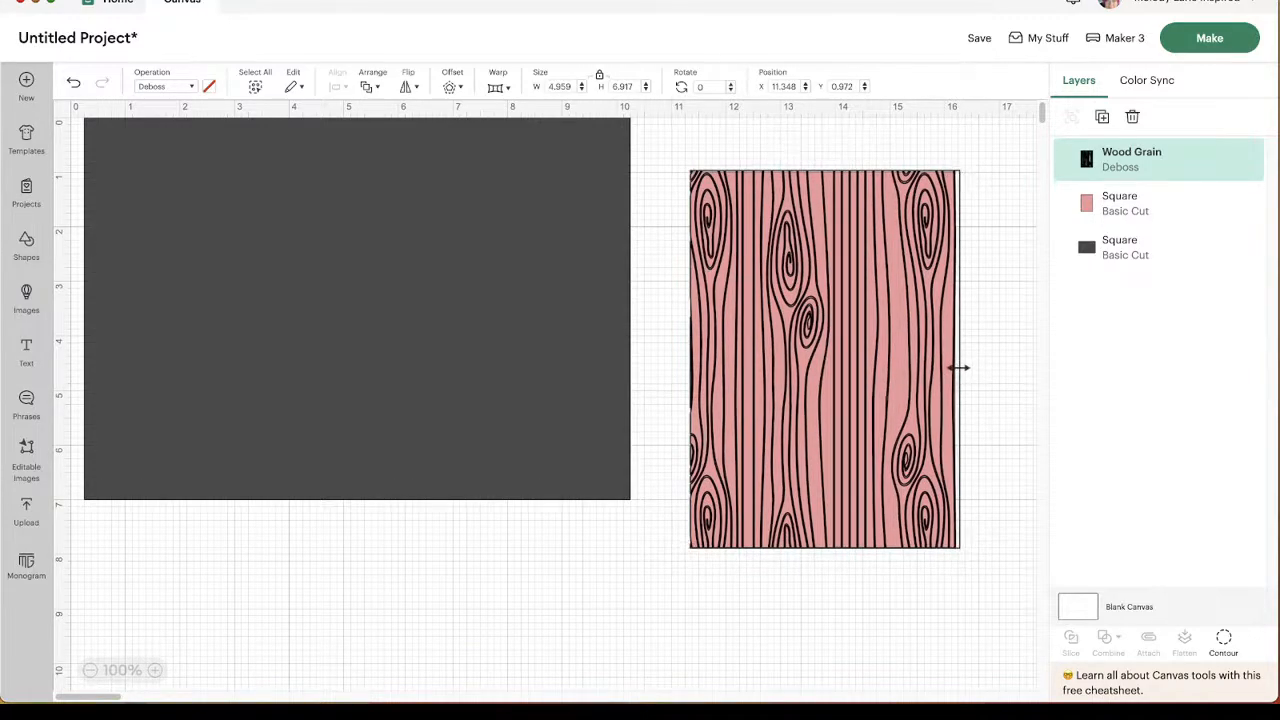
pyautogui.moveTo(741, 162); pyautogui.dragTo(741, 164)
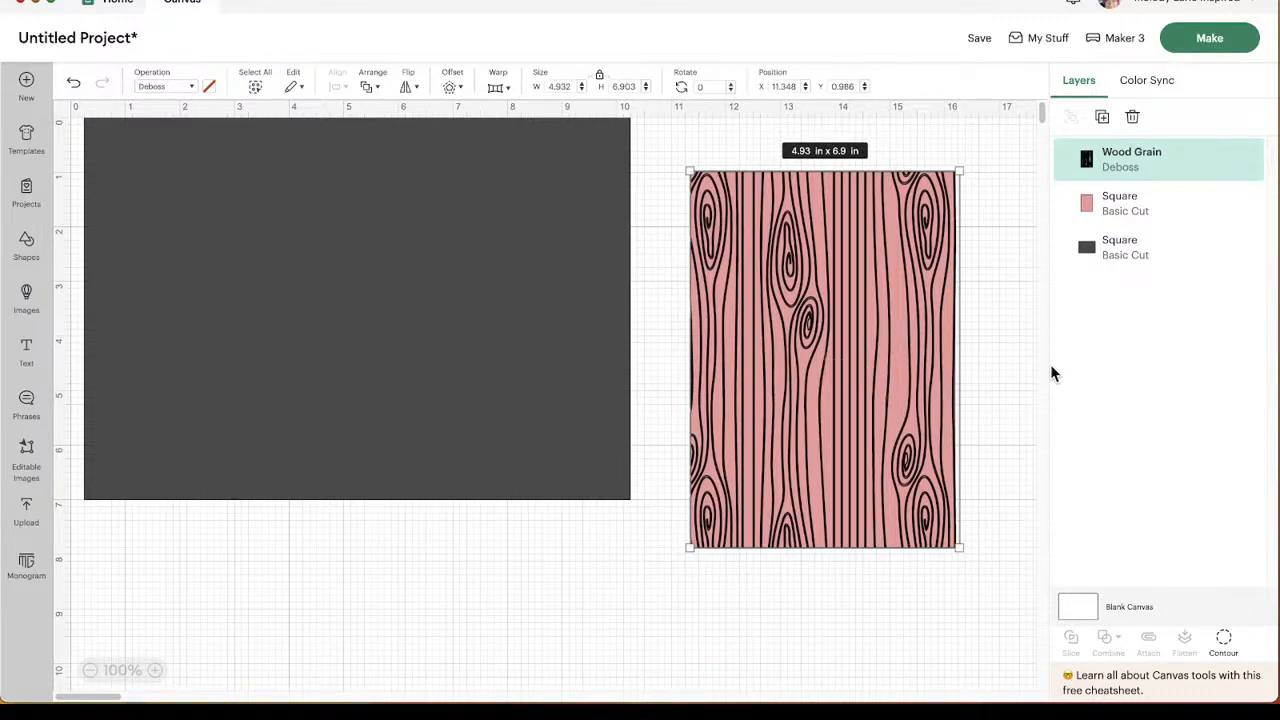
pyautogui.click(990, 490)
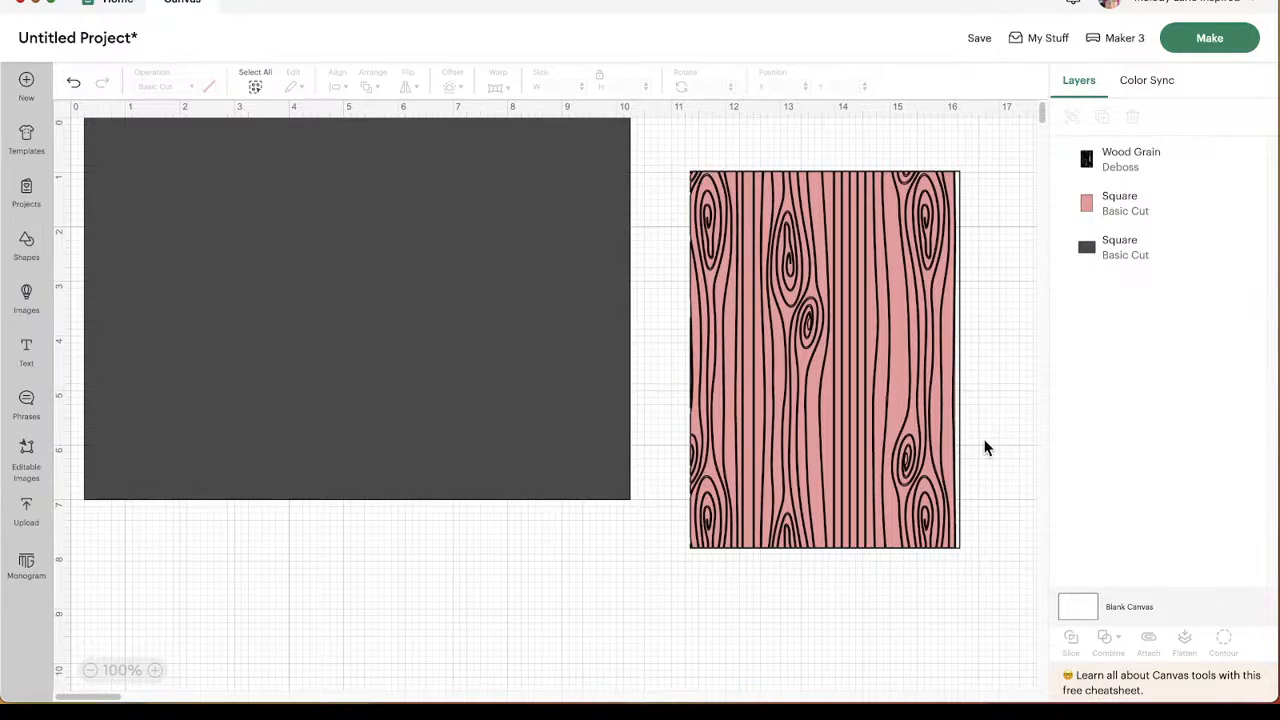
pyautogui.click(838, 337)
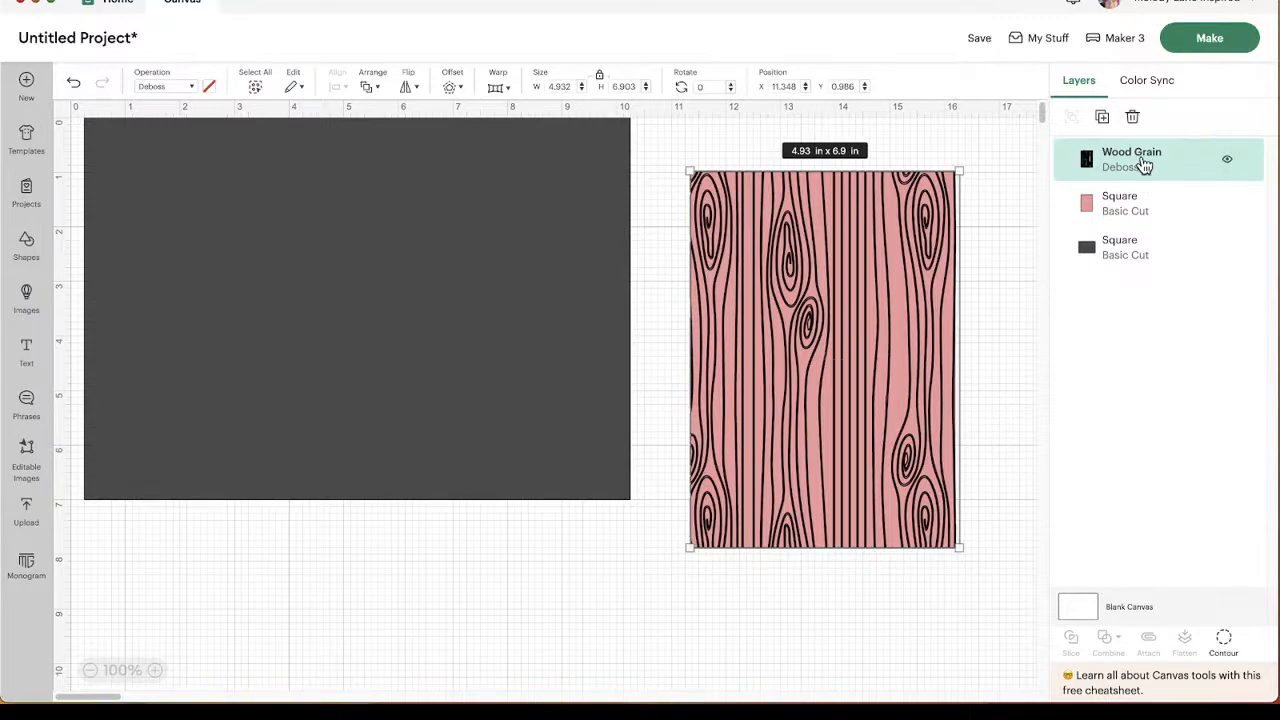
# Duplicate the Wood Grain image, place the copy over the pink rectangle, and center both copies and the rectangle on each other.
pyautogui.click(1103, 120)
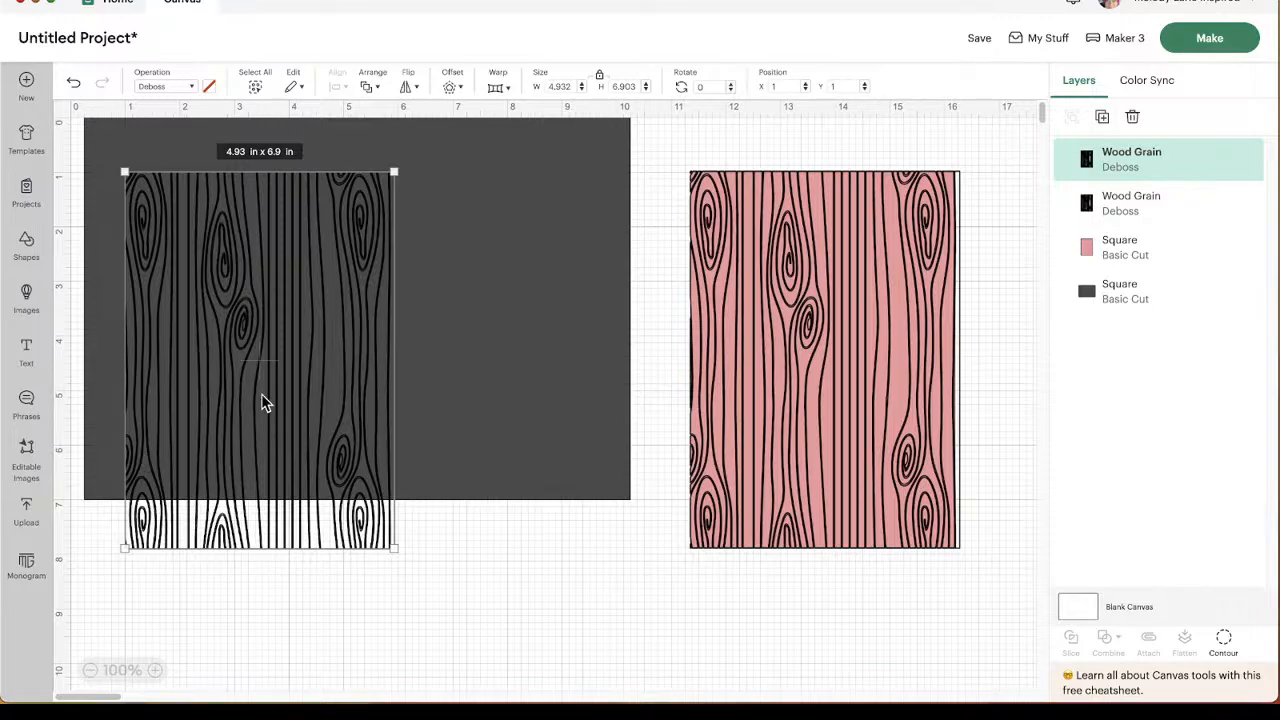
pyautogui.moveTo(260, 400); pyautogui.dragTo(826, 401)
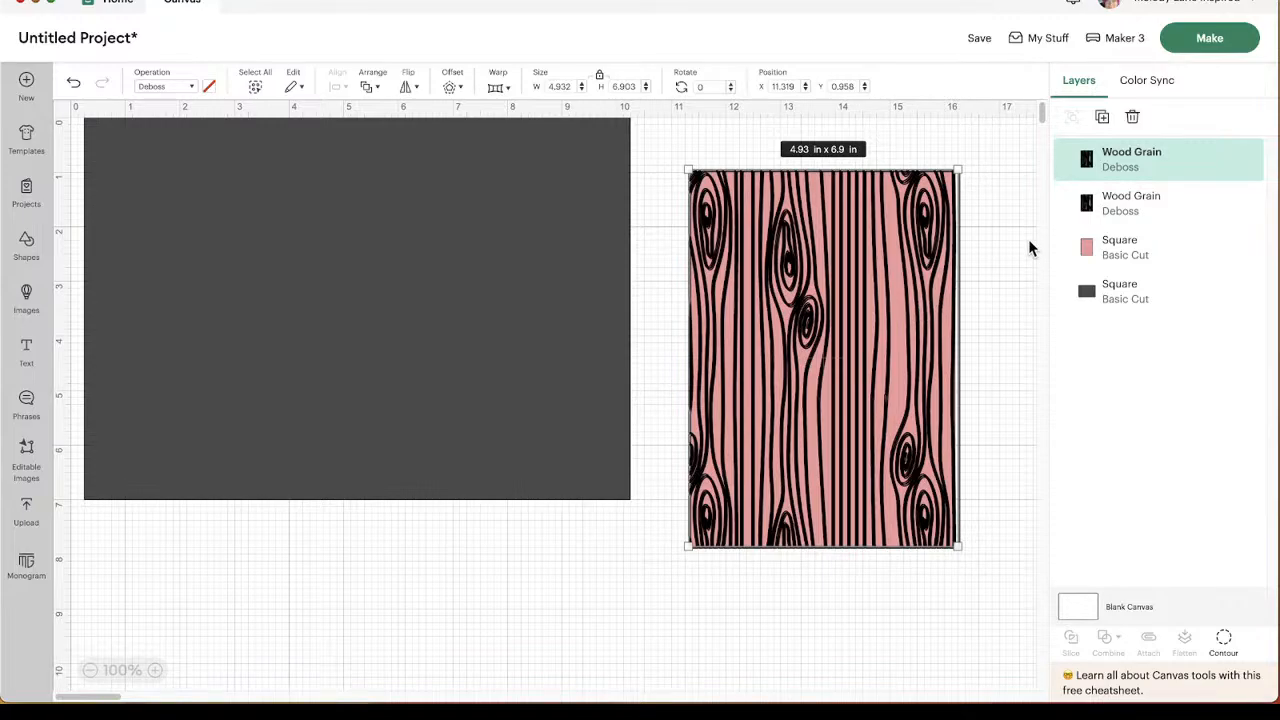
pyautogui.moveTo(1028, 239); pyautogui.dragTo(775, 402)
pyautogui.scroll(20, 914, 290)
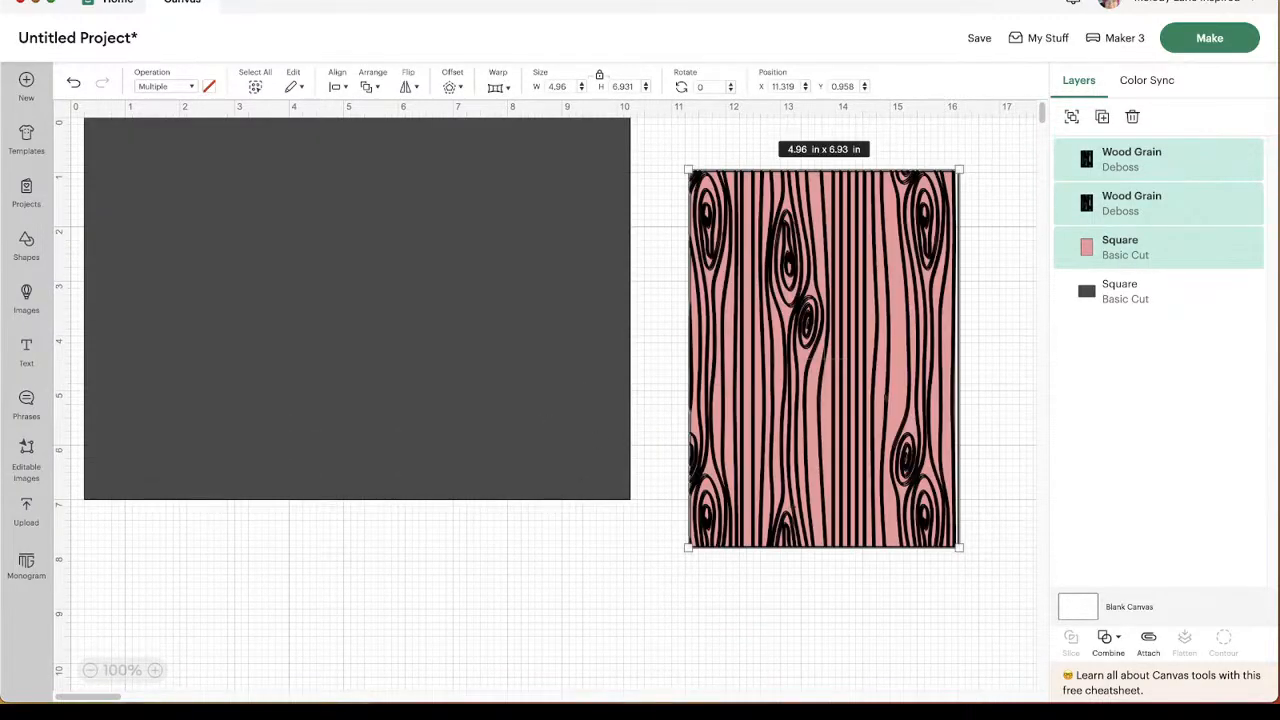
pyautogui.moveTo(977, 268); pyautogui.dragTo(784, 465)
pyautogui.click(335, 84)
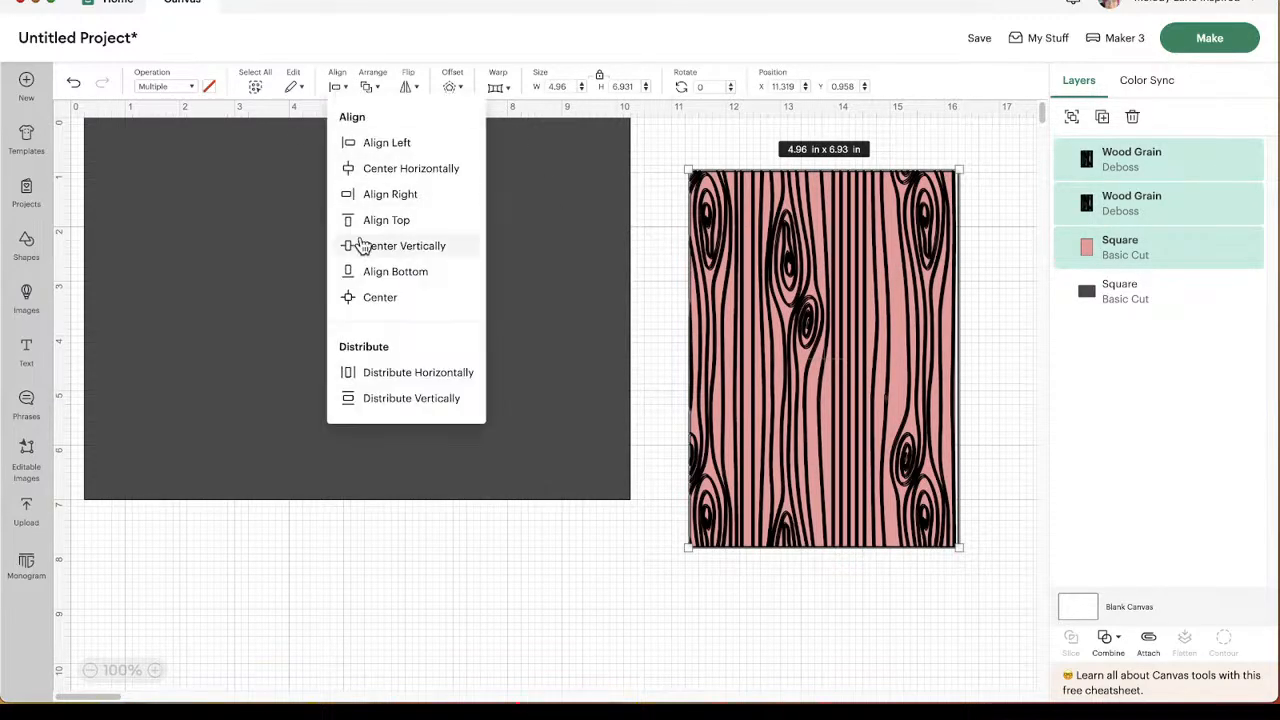
pyautogui.click(378, 296)
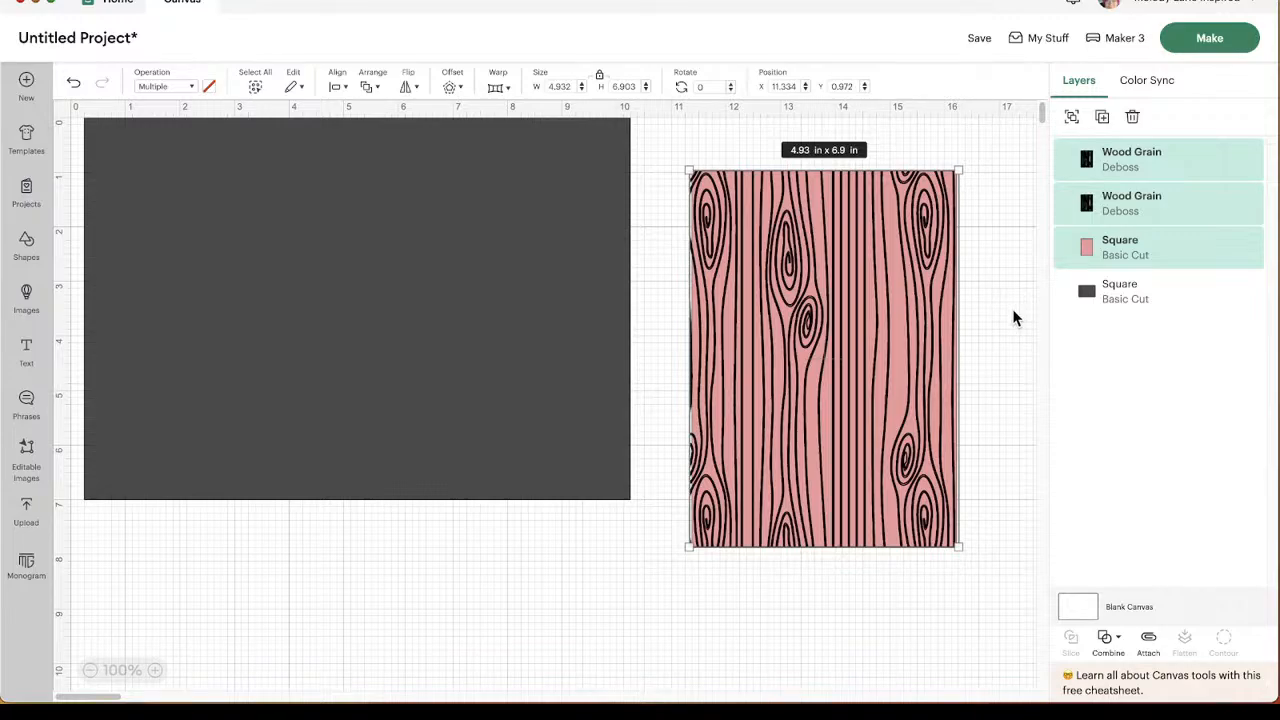
pyautogui.click(985, 317)
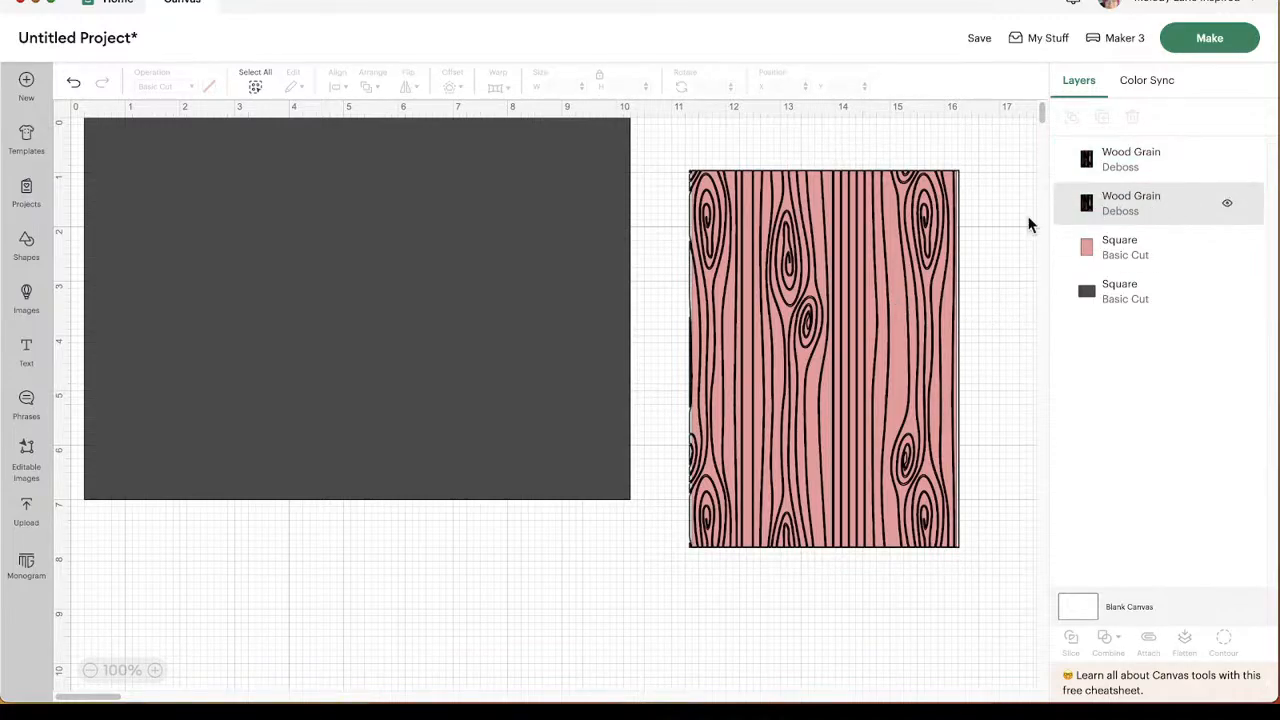
# Change the lower Wood Grain copy's operation from Deboss to Pen.
pyautogui.click(1143, 210)
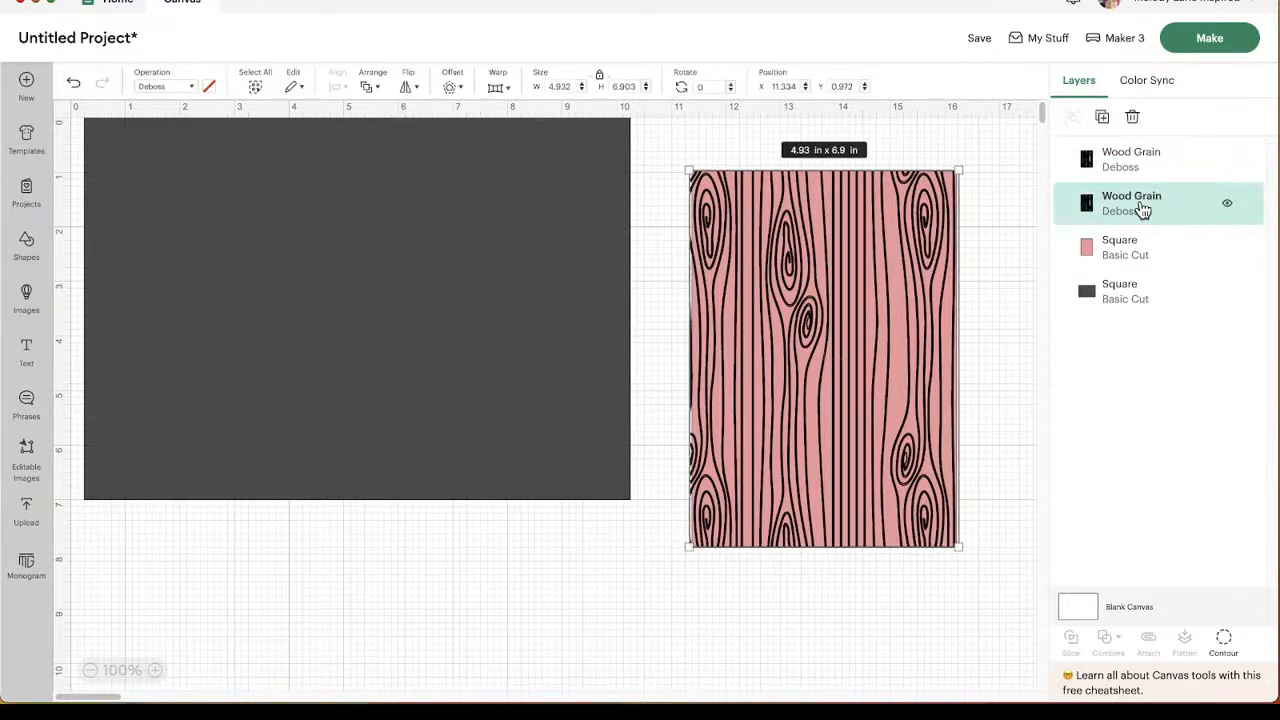
pyautogui.click(172, 90)
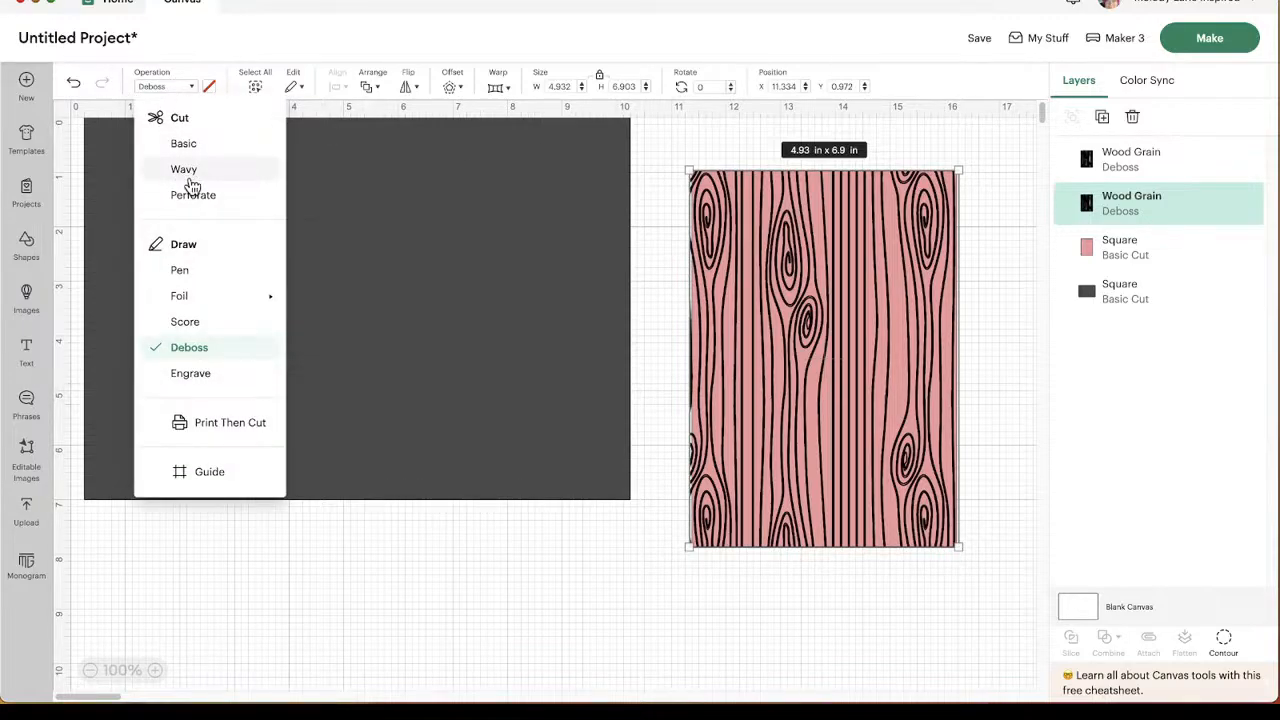
pyautogui.click(179, 271)
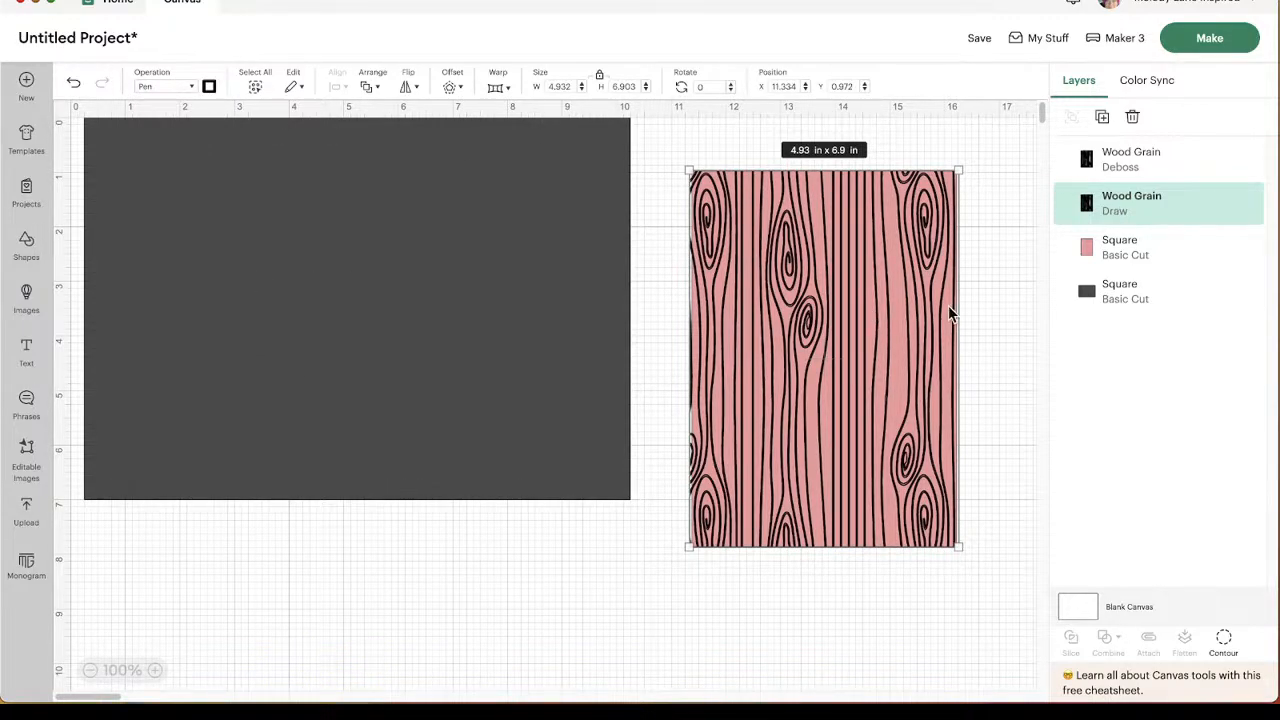
pyautogui.click(976, 296)
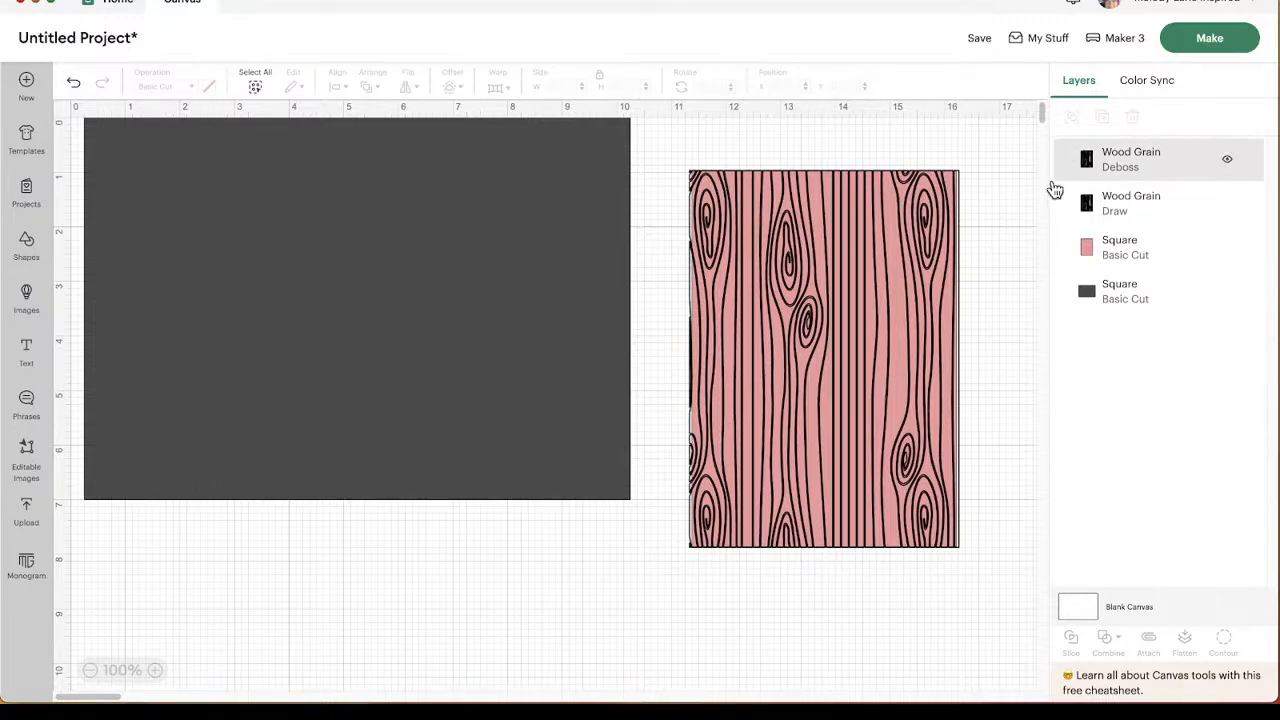
# Set the drawn Wood Grain layer's pen to M - Marker (1mm) in Gold (metallic).
pyautogui.click(1146, 218)
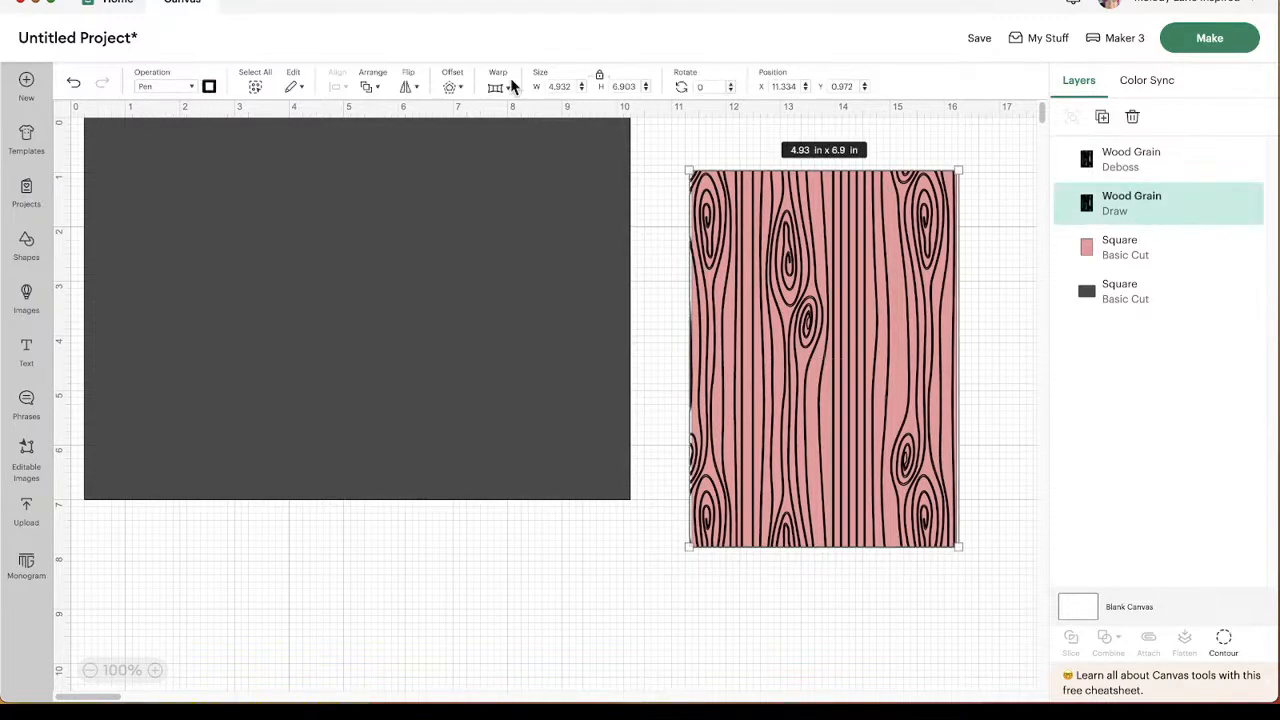
pyautogui.click(187, 88)
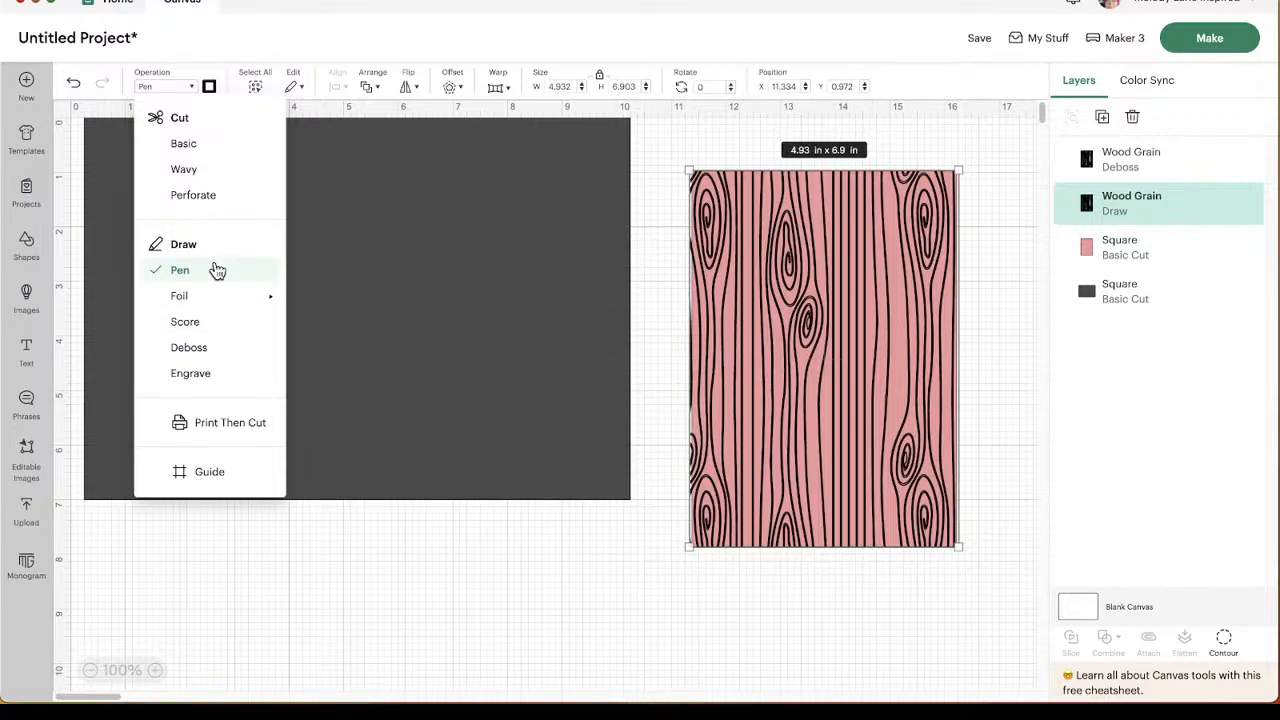
pyautogui.click(208, 87)
pyautogui.click(208, 87)
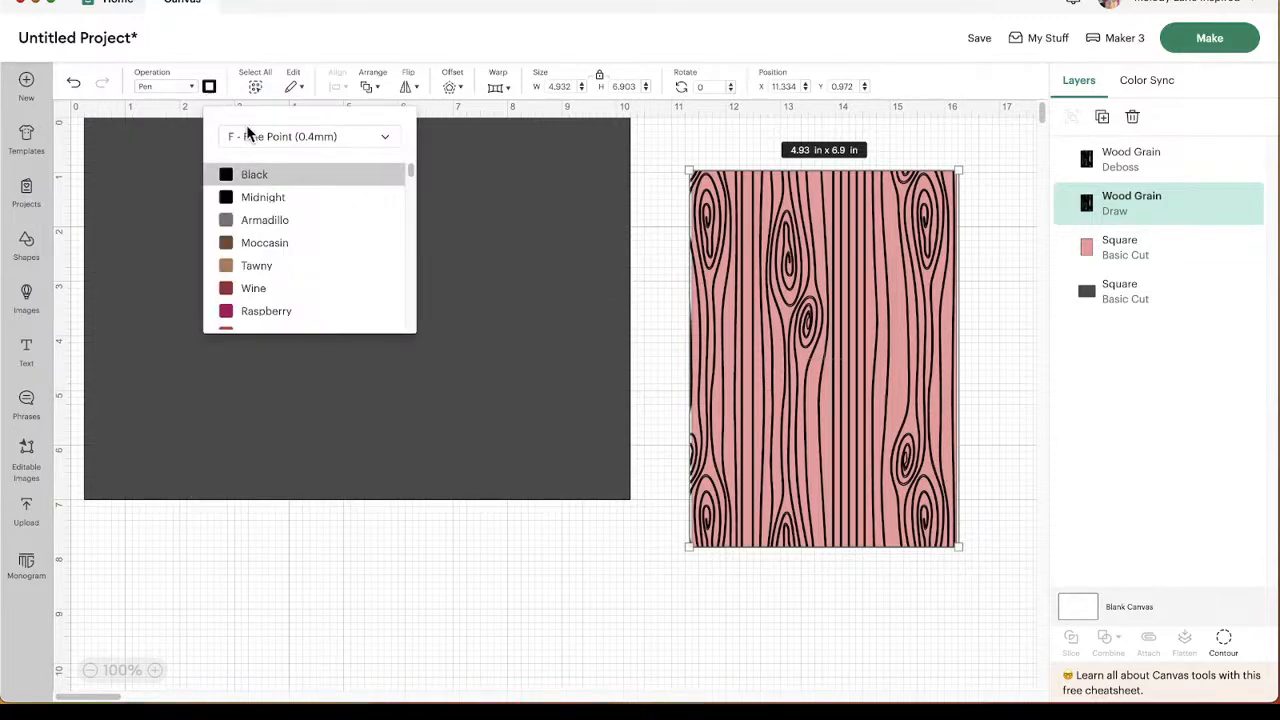
pyautogui.click(300, 140)
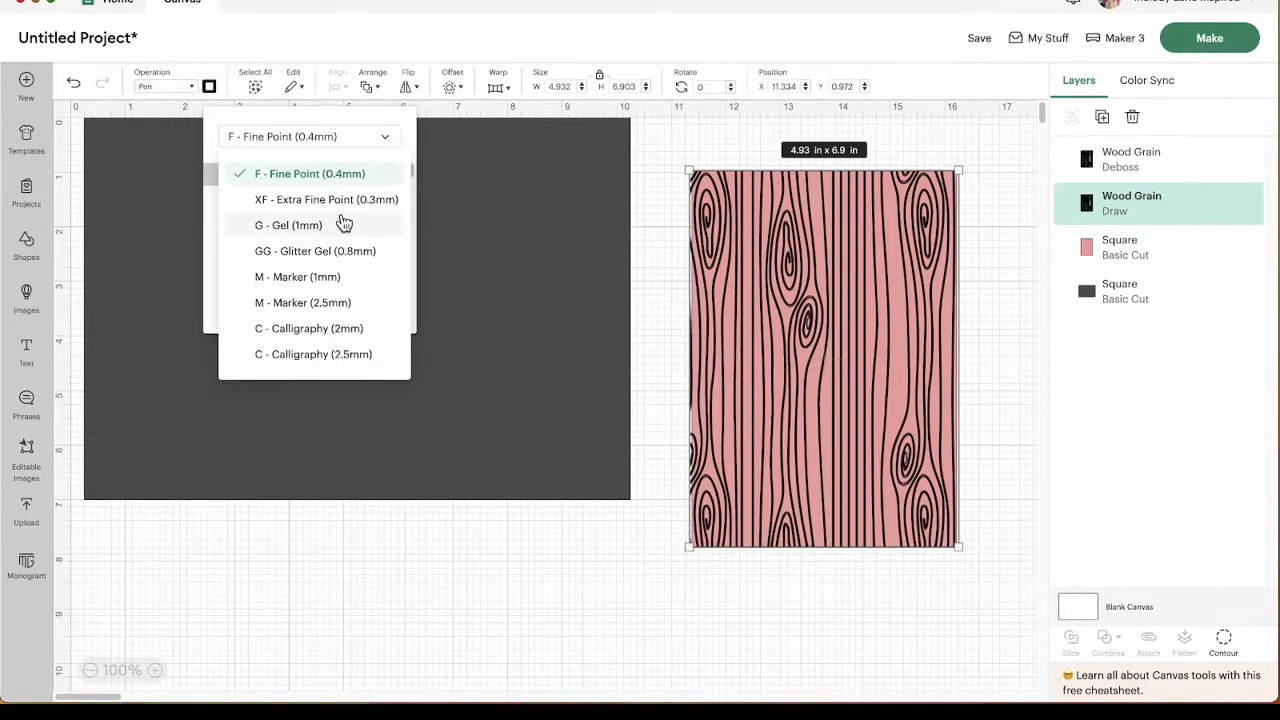
pyautogui.click(325, 283)
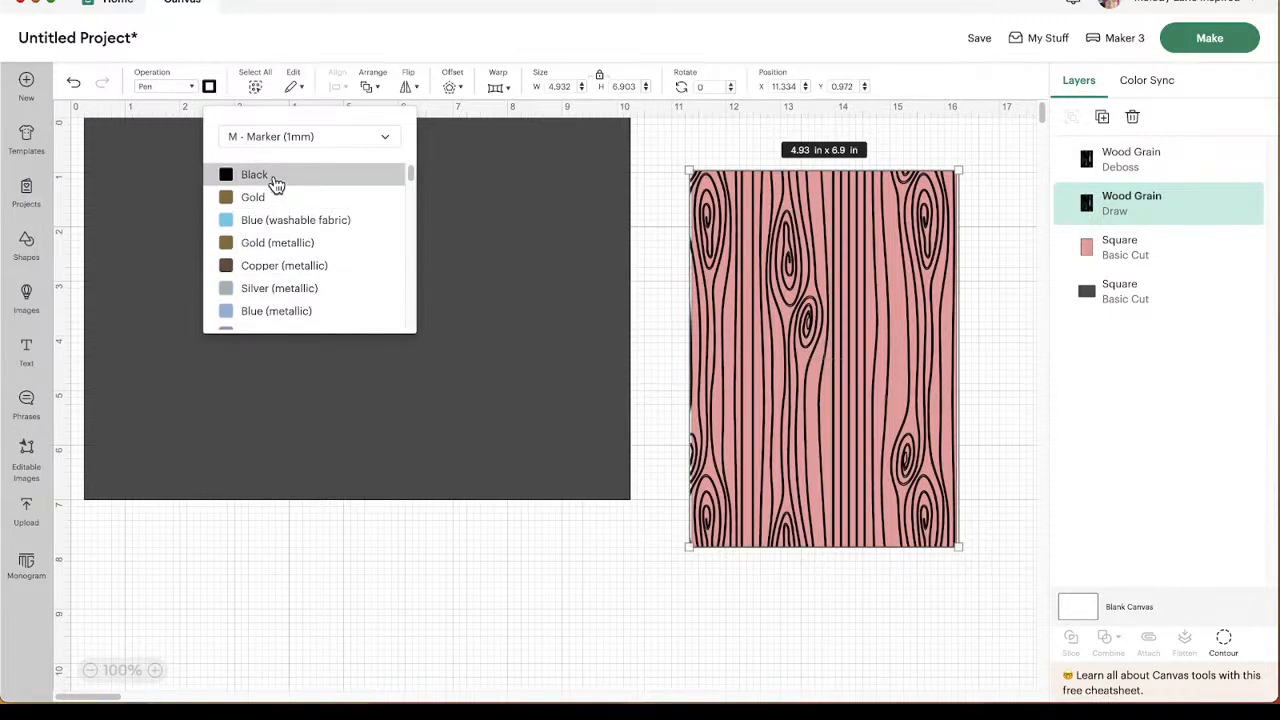
pyautogui.click(295, 280)
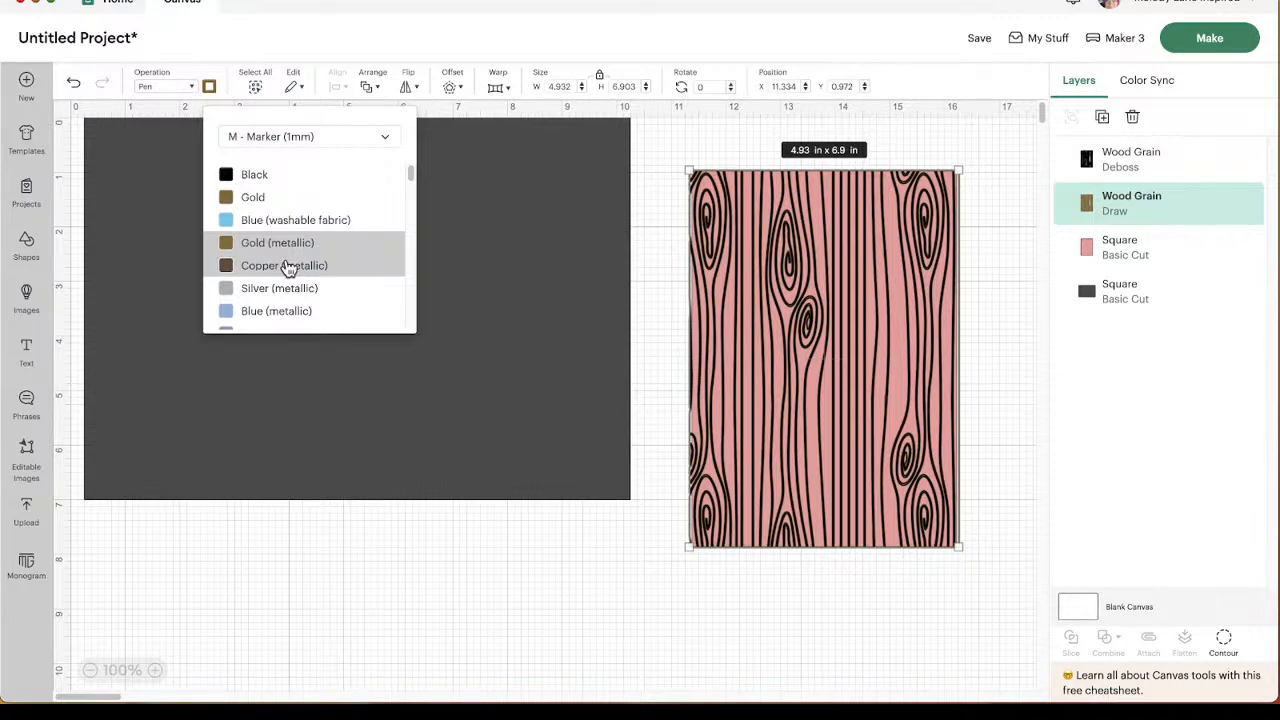
pyautogui.click(659, 265)
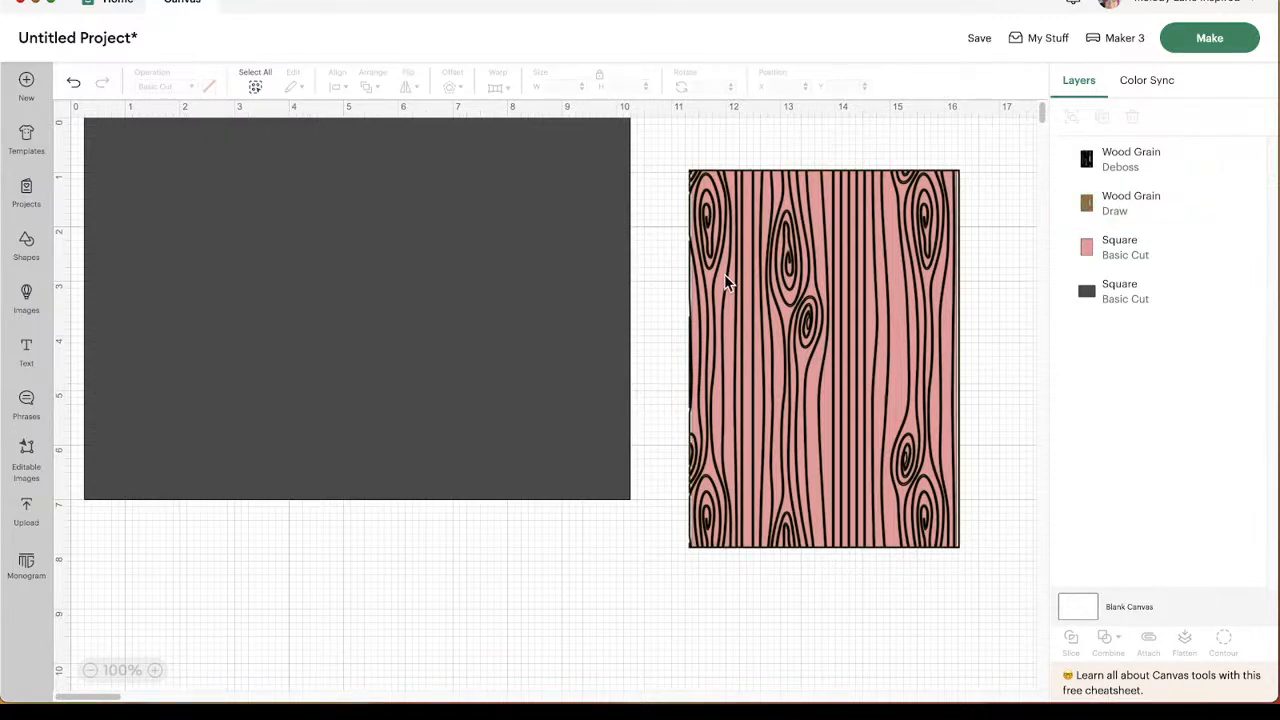
# Re-center the deboss and draw Wood Grain layers with the pink rectangle.
pyautogui.click(905, 325)
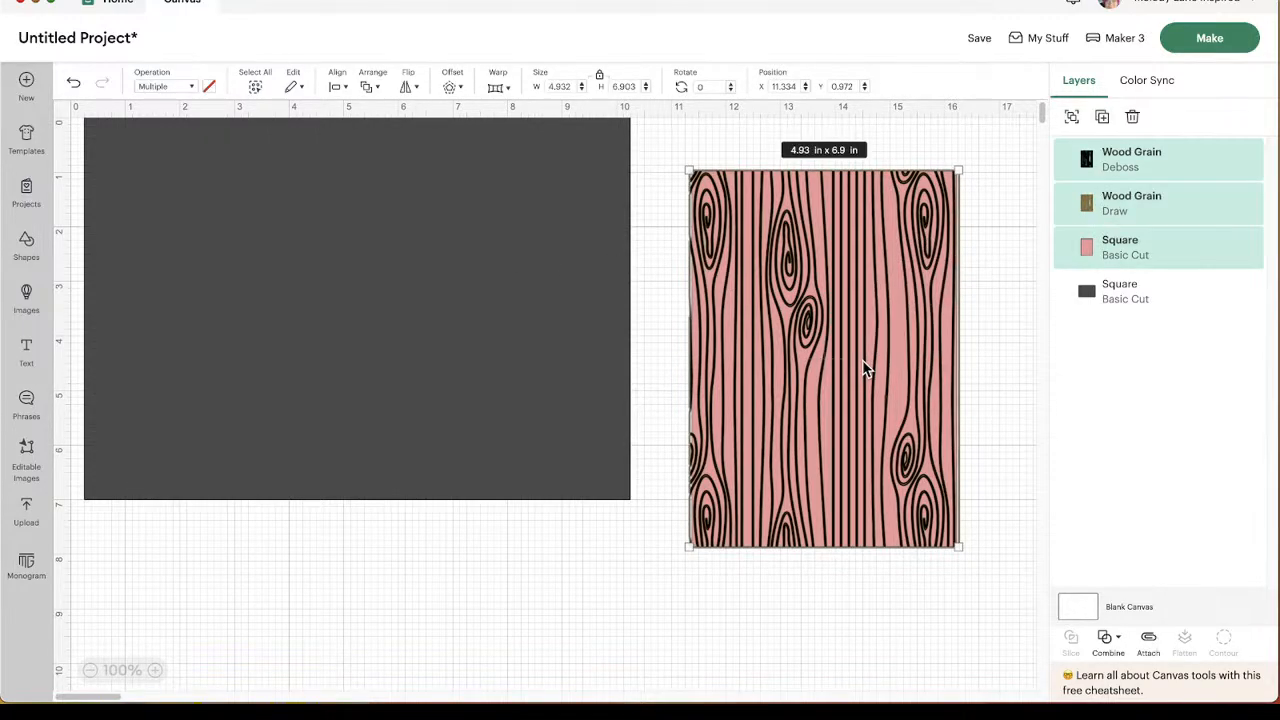
pyautogui.click(337, 87)
pyautogui.click(411, 302)
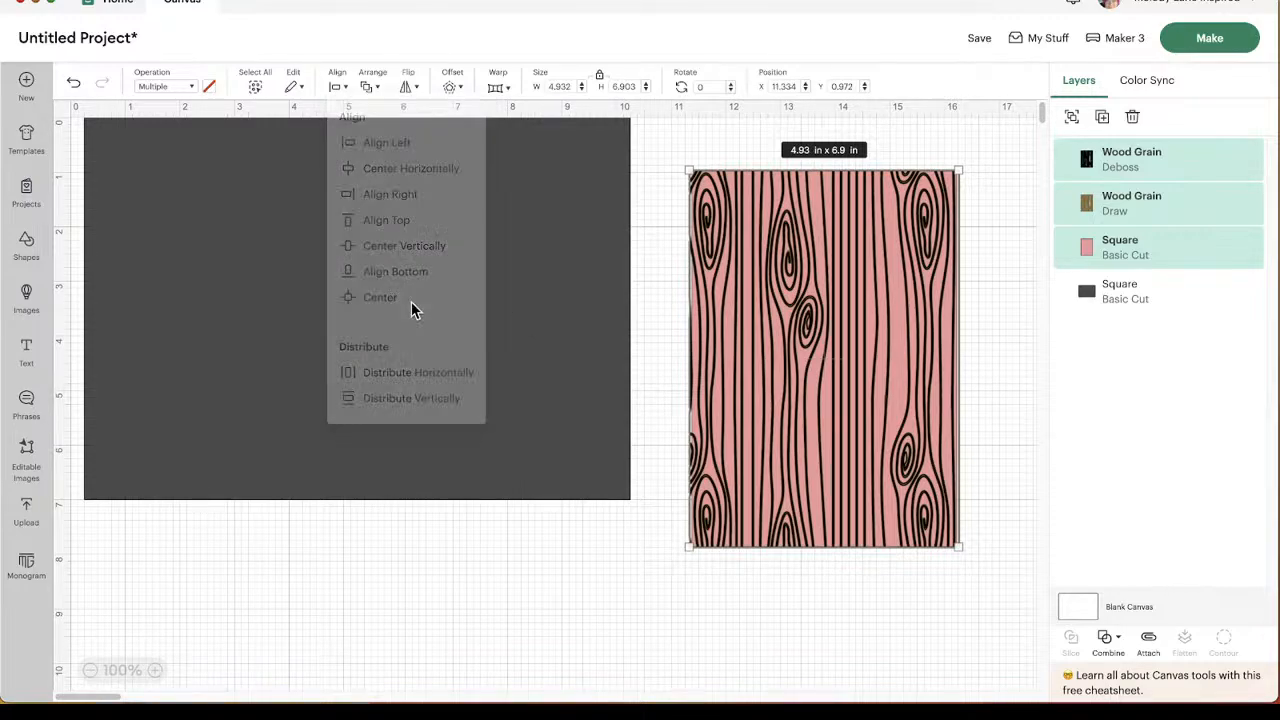
pyautogui.click(1001, 321)
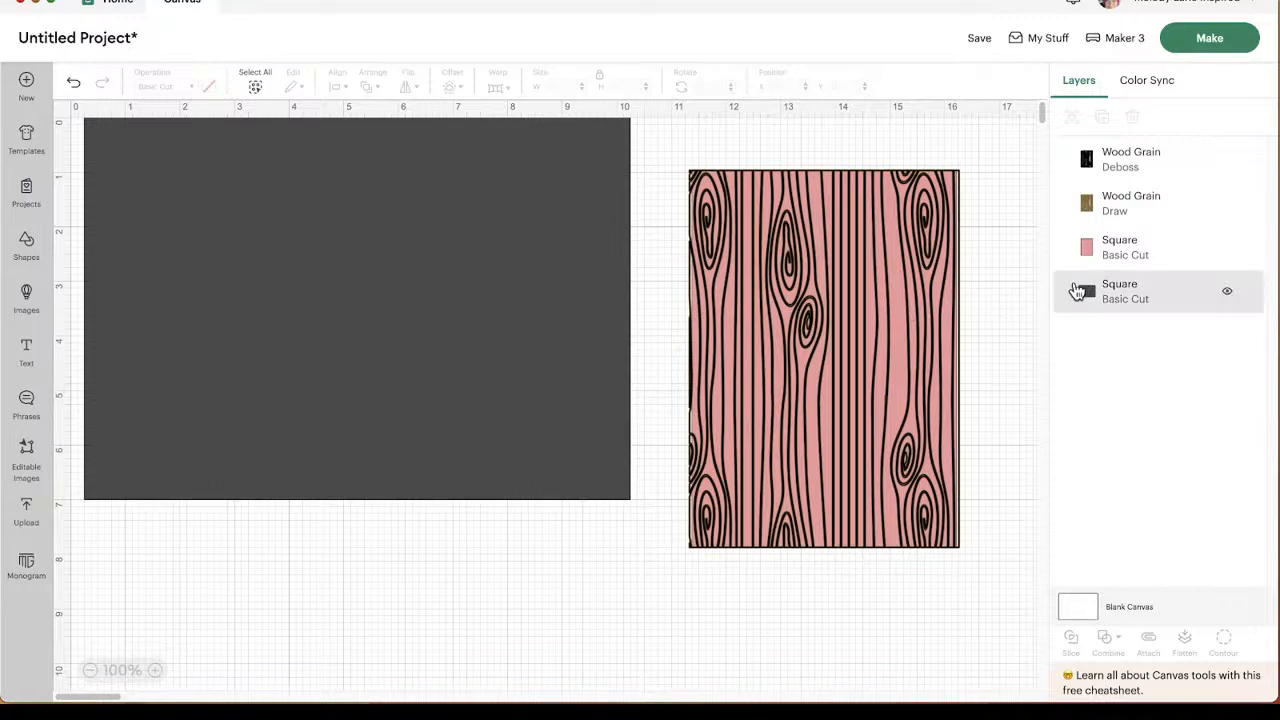
# Attach both Wood Grain layers to the pink rectangle and move the group to about X 11.876, Y 0.083.
pyautogui.moveTo(978, 321); pyautogui.dragTo(784, 582)
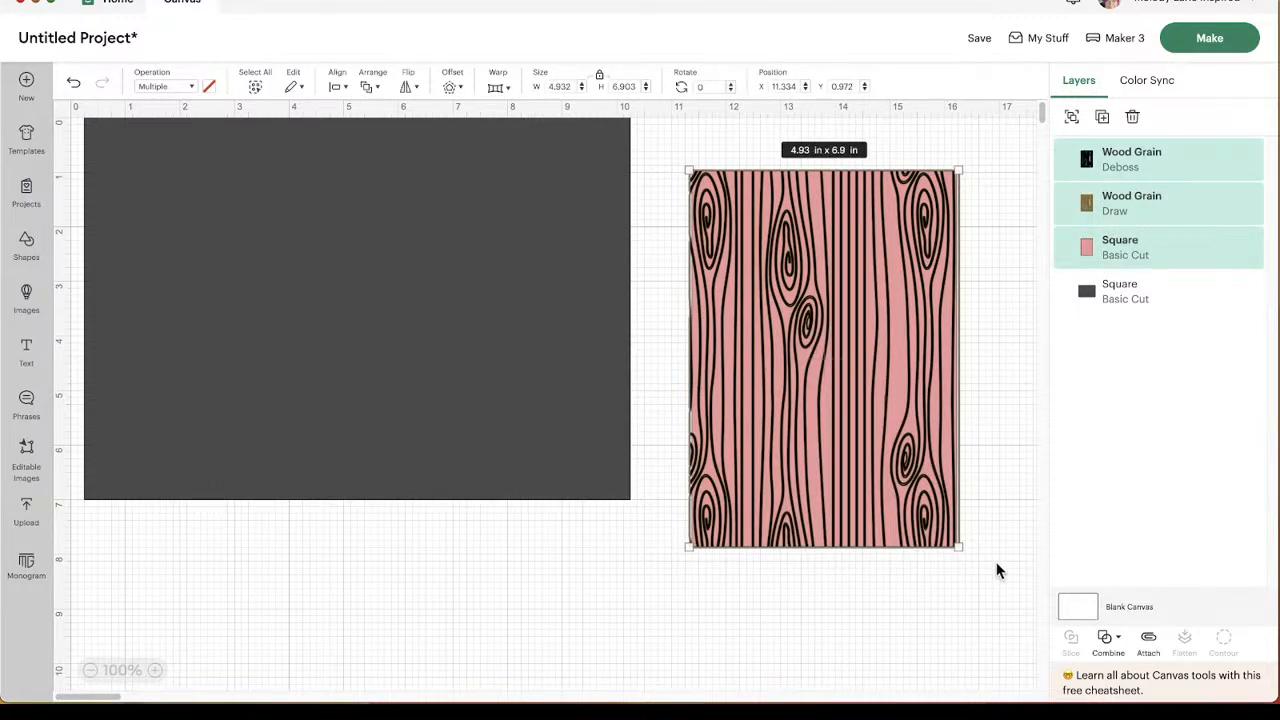
pyautogui.click(1150, 643)
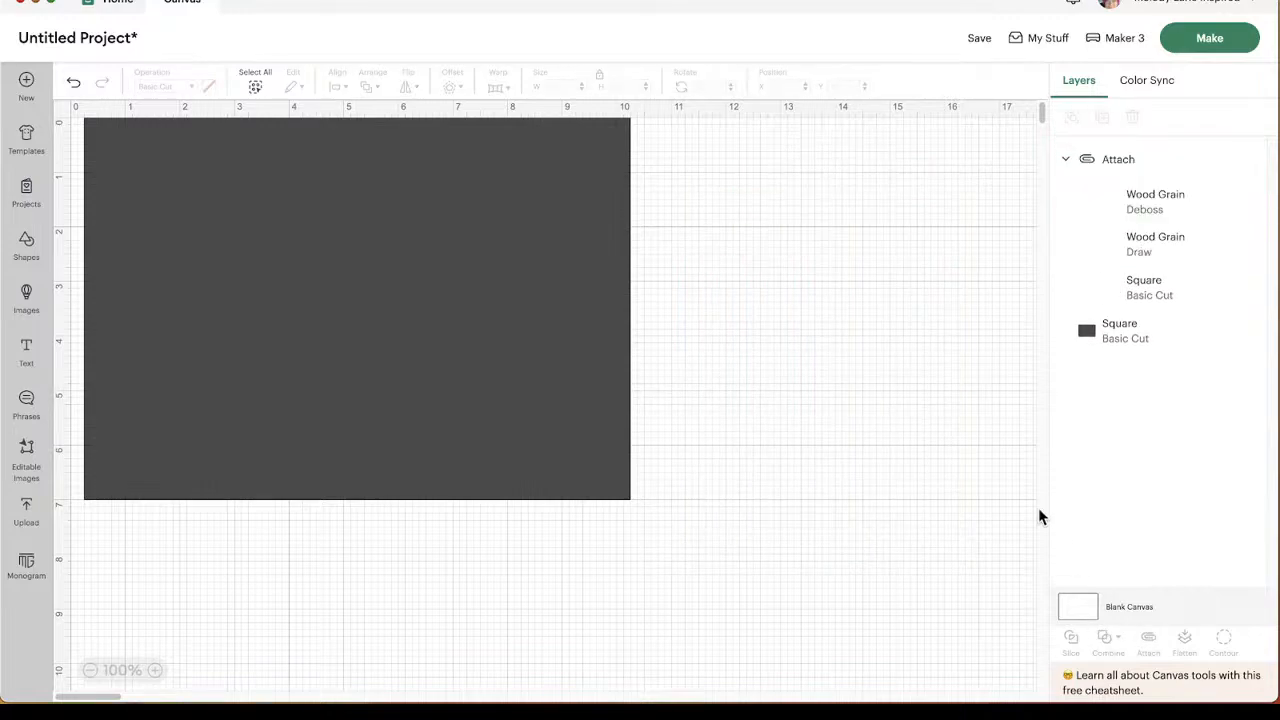
pyautogui.moveTo(826, 376); pyautogui.dragTo(876, 349)
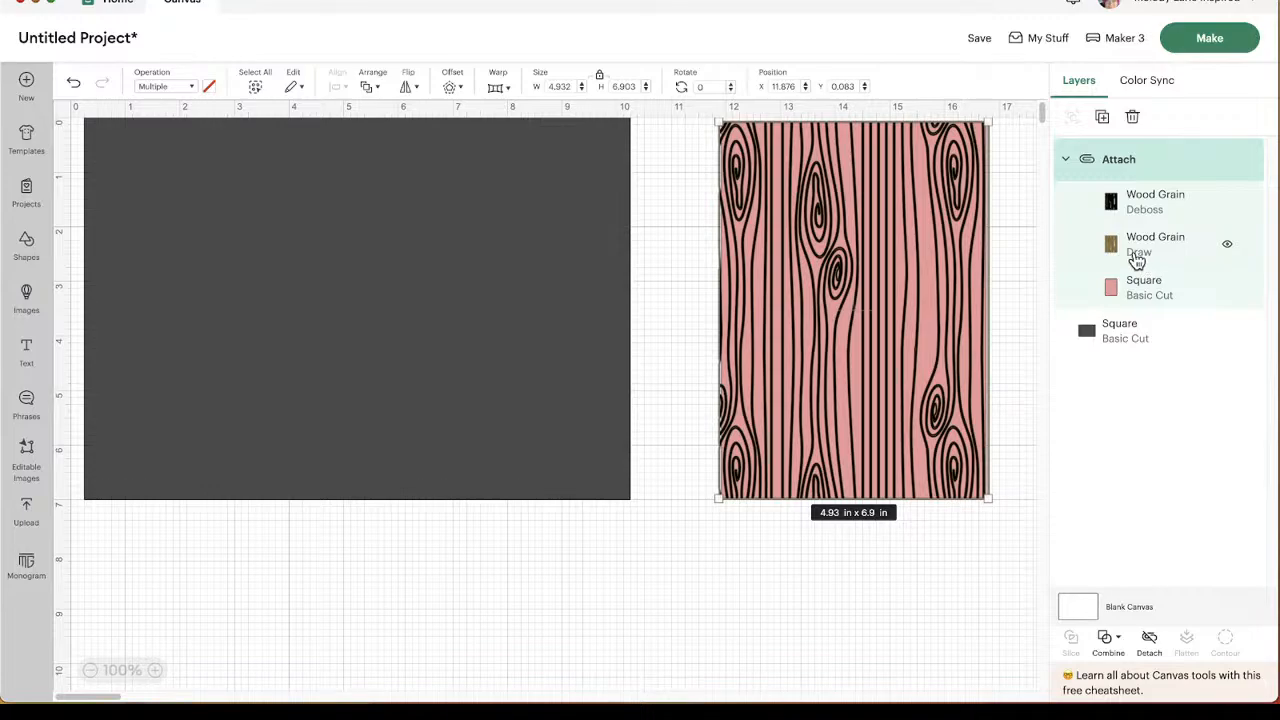
# Reorder the attached layers so the drawn Wood Grain sits above the debossed one.
pyautogui.moveTo(1163, 217); pyautogui.dragTo(1156, 232)
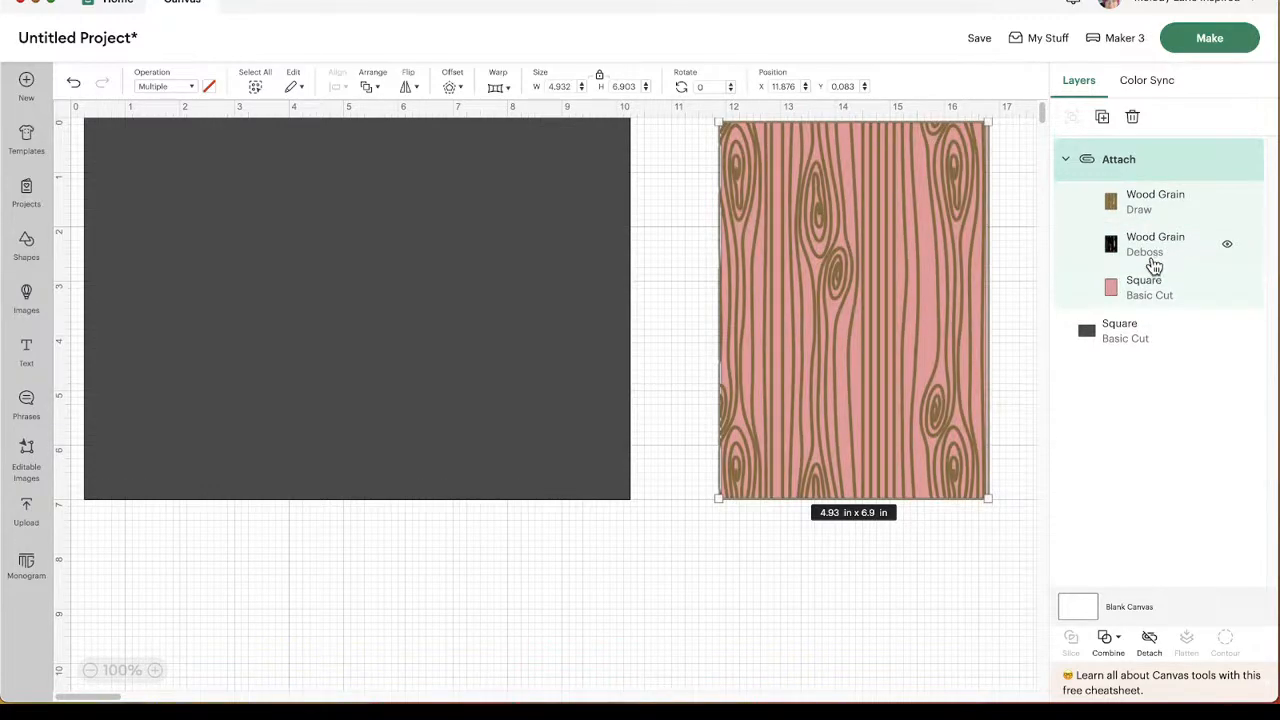
pyautogui.click(1039, 327)
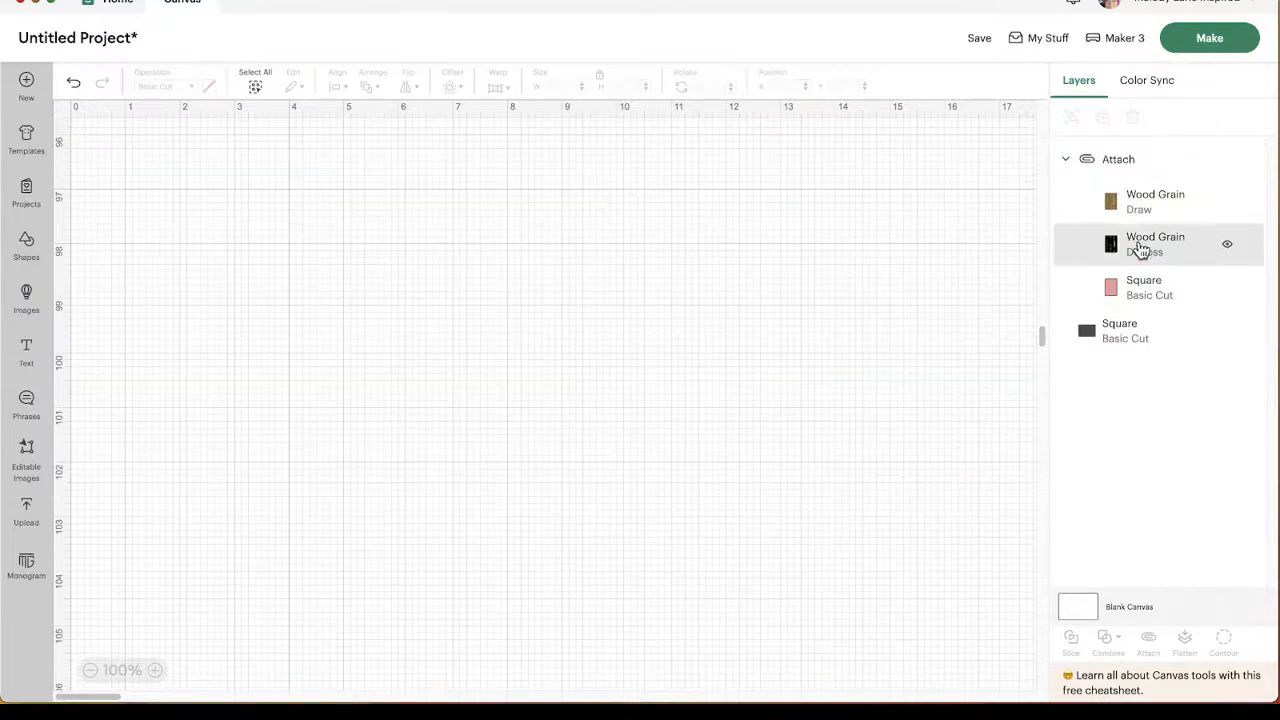
pyautogui.scroll(20, 865, 320)
pyautogui.scroll(20, 865, 327)
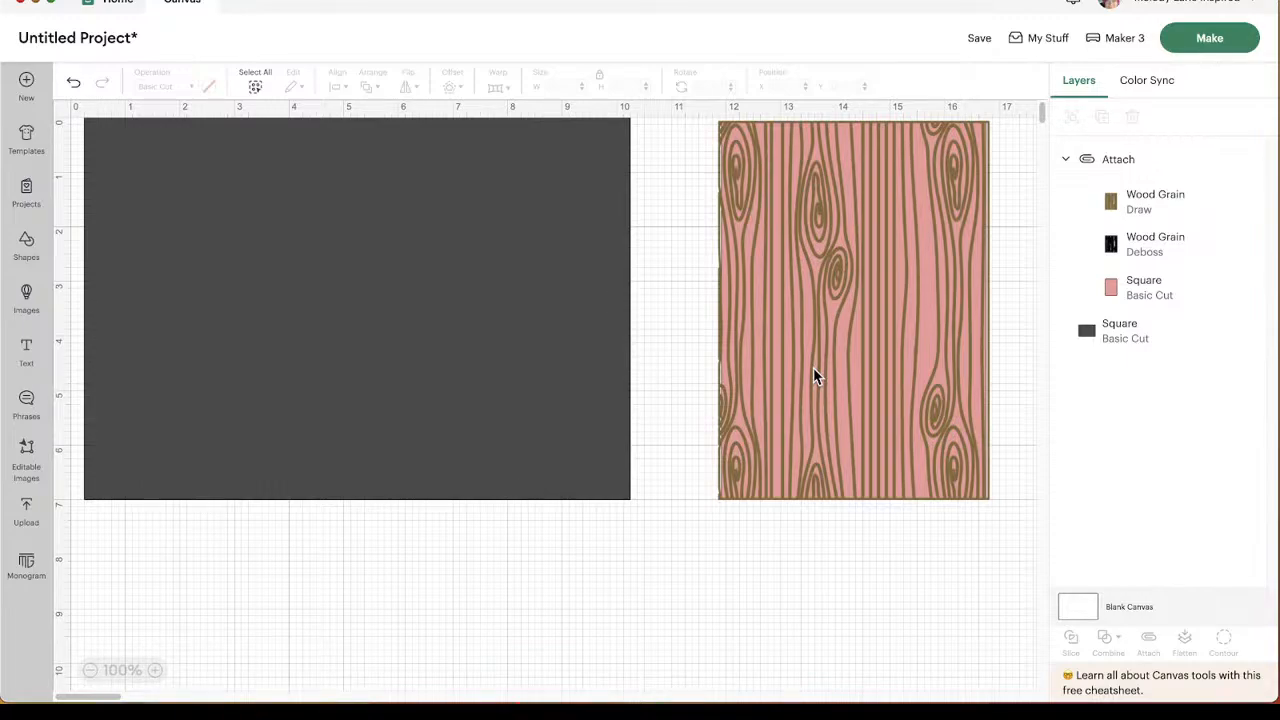
pyautogui.hscroll(3, 911, 463)
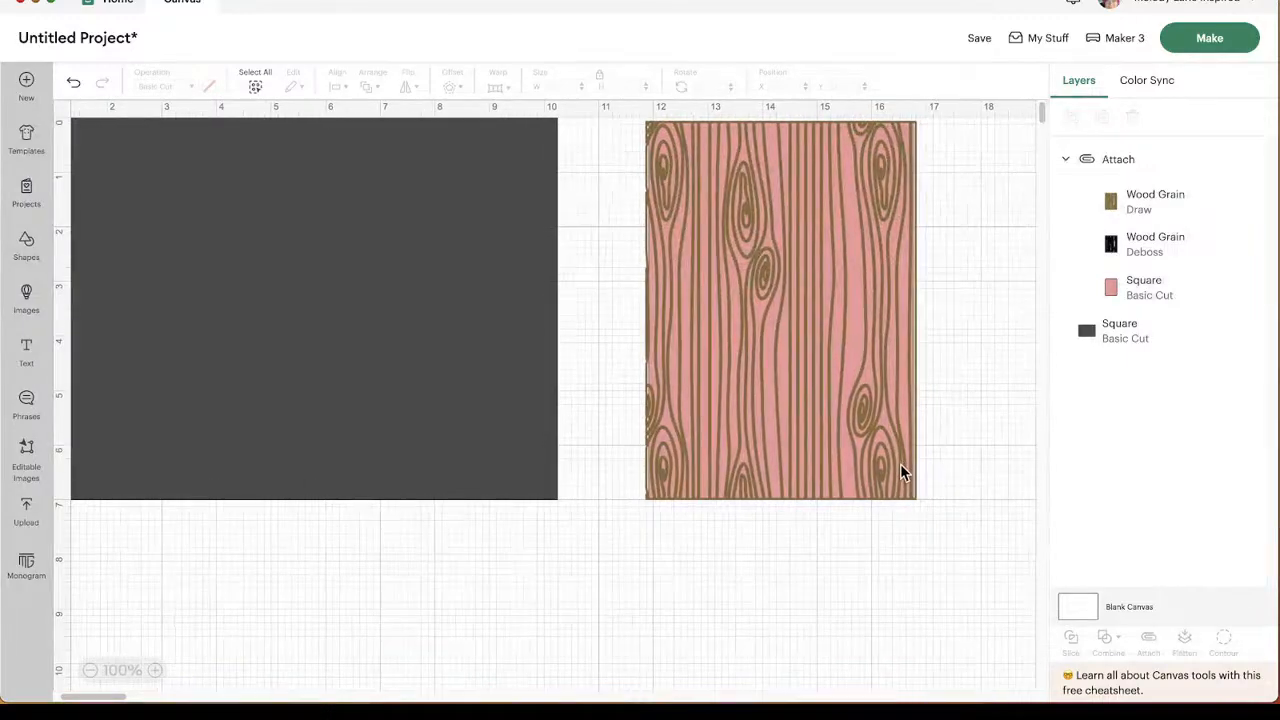
# Open the image library with the search "wood grain" and clear the search text.
pyautogui.click(26, 298)
pyautogui.click(372, 134)
pyautogui.write('wood grain')
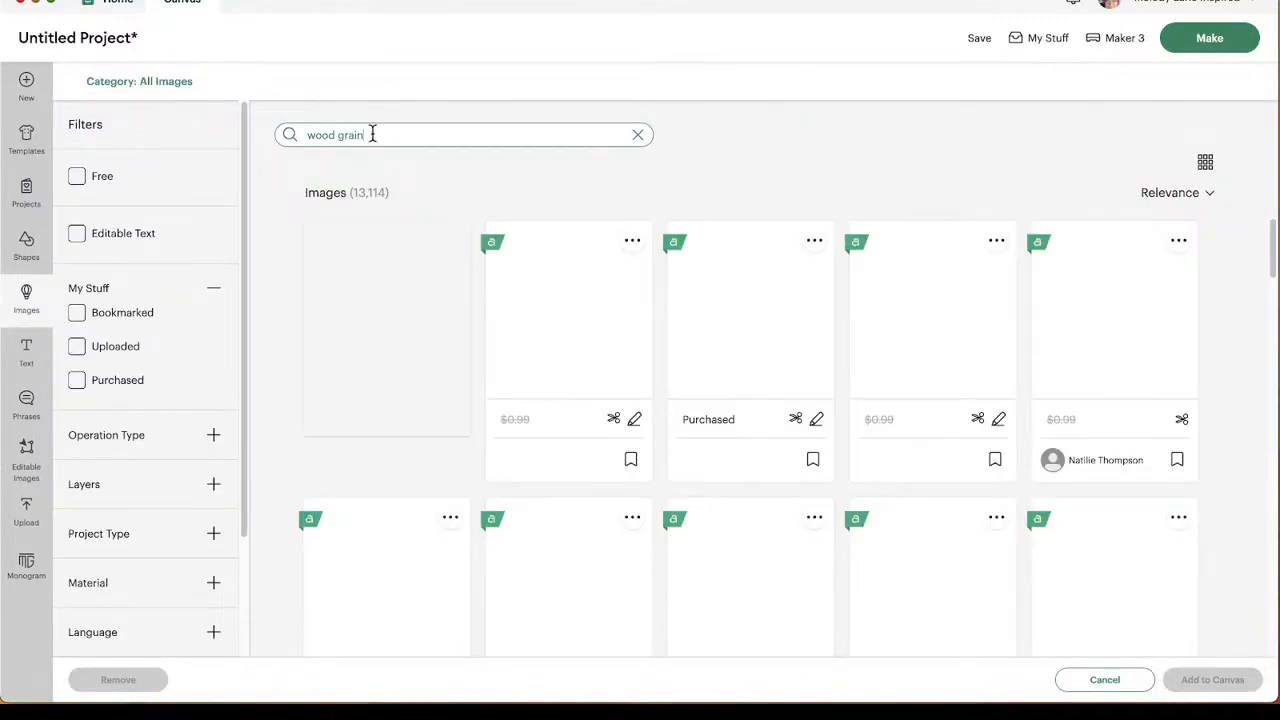
pyautogui.press('BackSpace')
pyautogui.press('BackSpace')
pyautogui.press('BackSpace')
pyautogui.press('BackSpace')
pyautogui.press('BackSpace')
pyautogui.press('BackSpace')
pyautogui.press('BackSpace')
pyautogui.press('BackSpace')
pyautogui.press('BackSpace')
pyautogui.press('BackSpace')
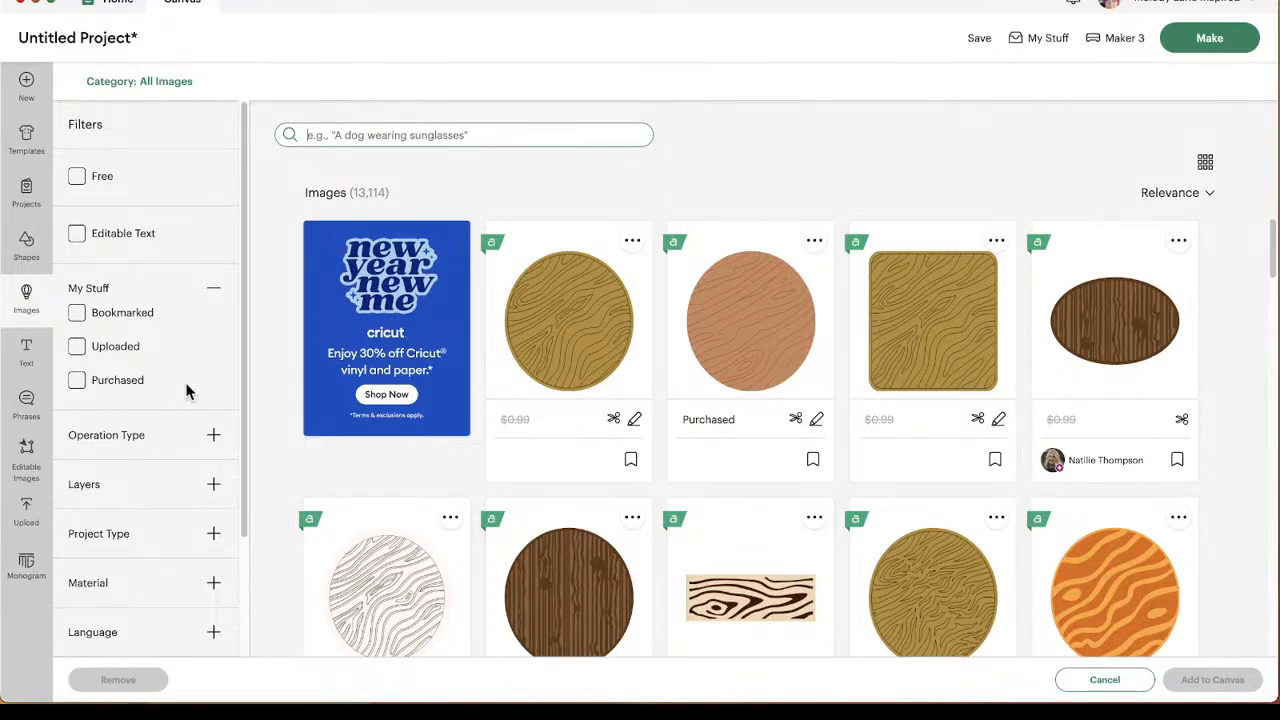
# Look over the image library's filters and its category overview, and return to the canvas.
pyautogui.scroll(-3, 187, 391)
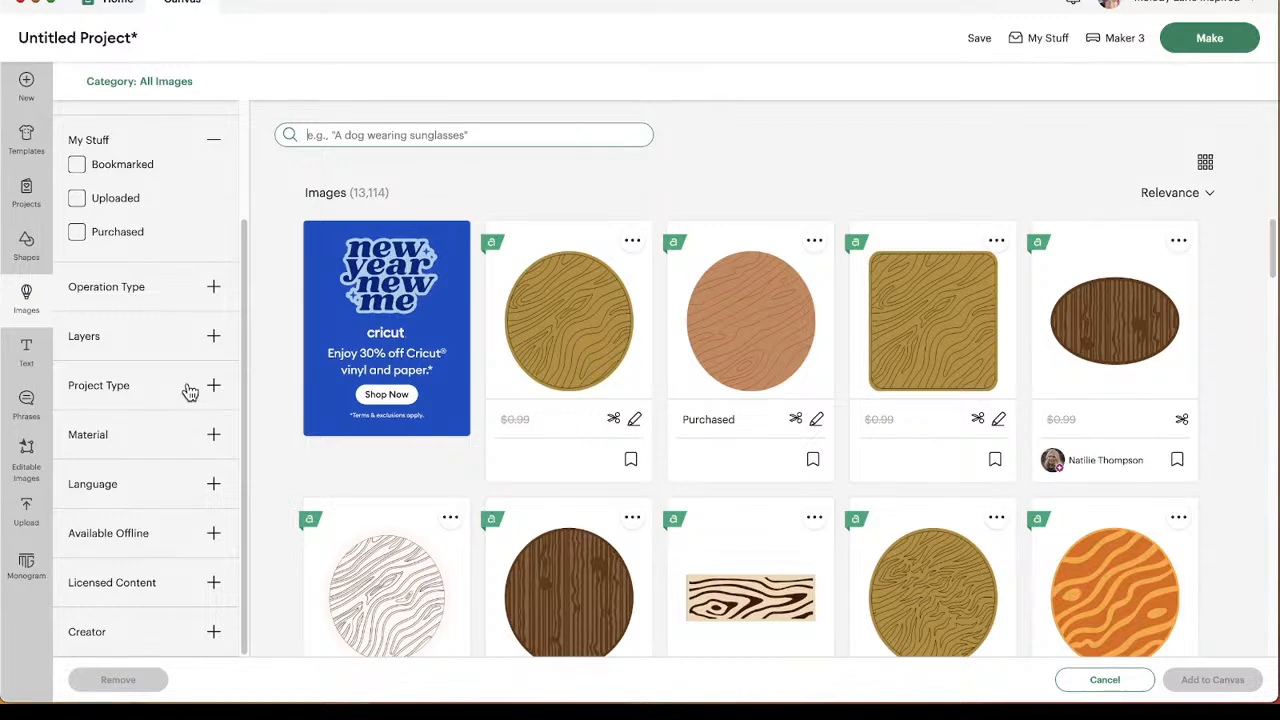
pyautogui.scroll(2, 190, 391)
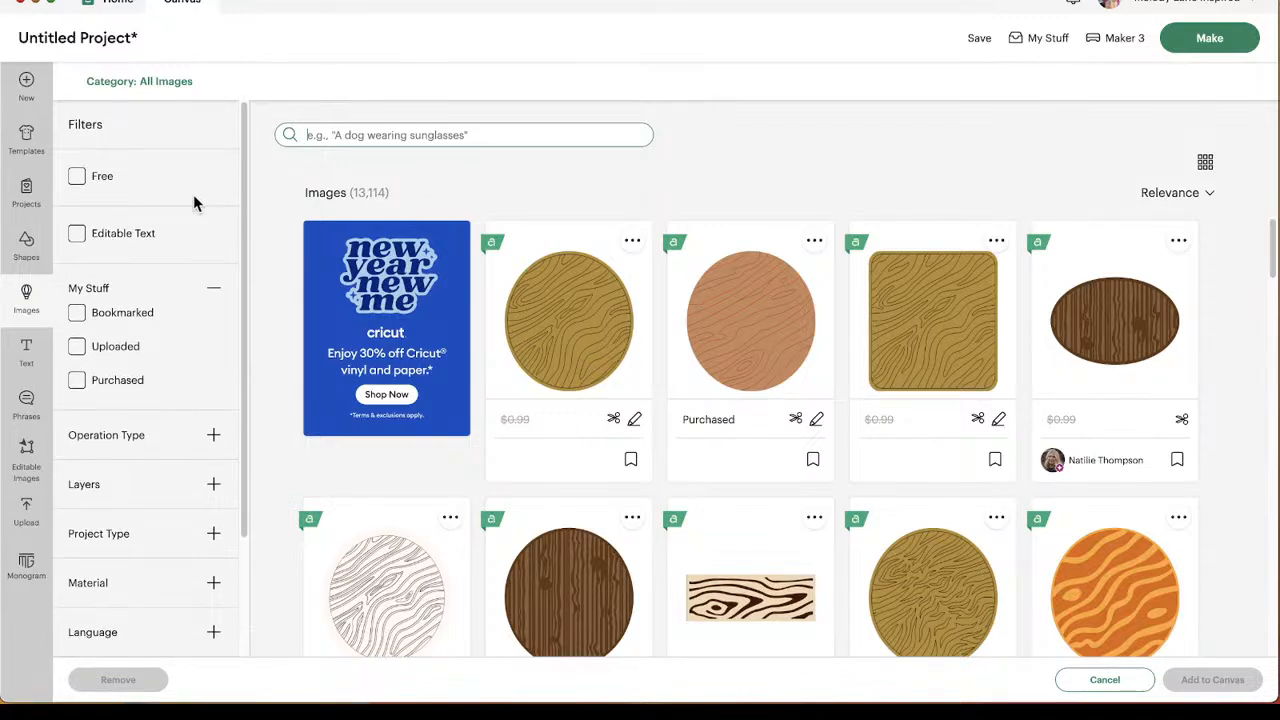
pyautogui.click(164, 82)
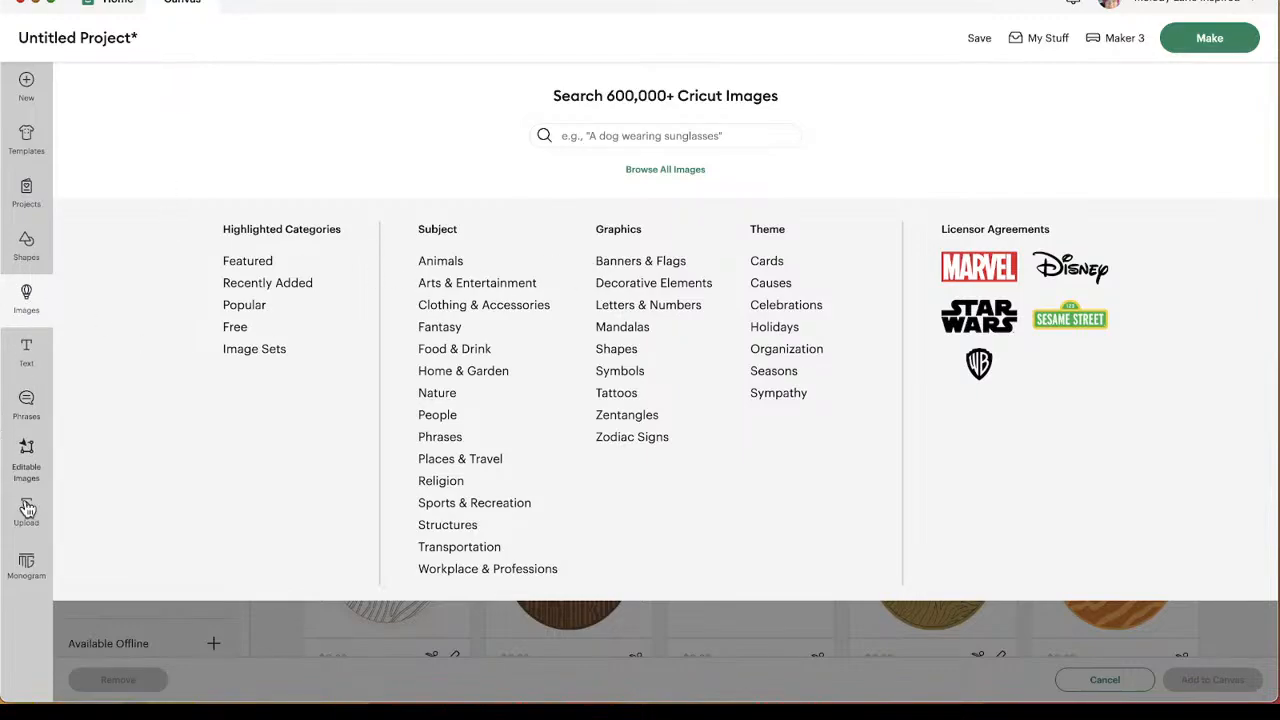
pyautogui.click(27, 300)
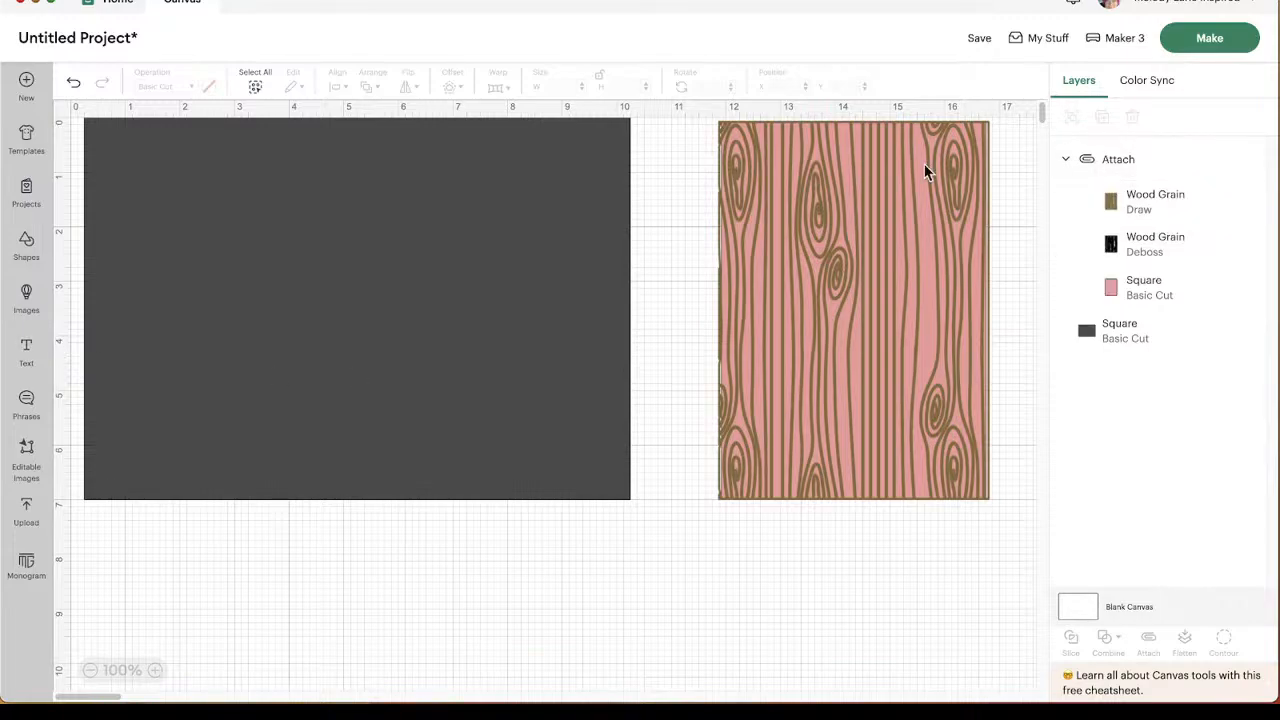
# Look over the Project Type and other filter options in the image library, and return to the canvas.
pyautogui.click(40, 303)
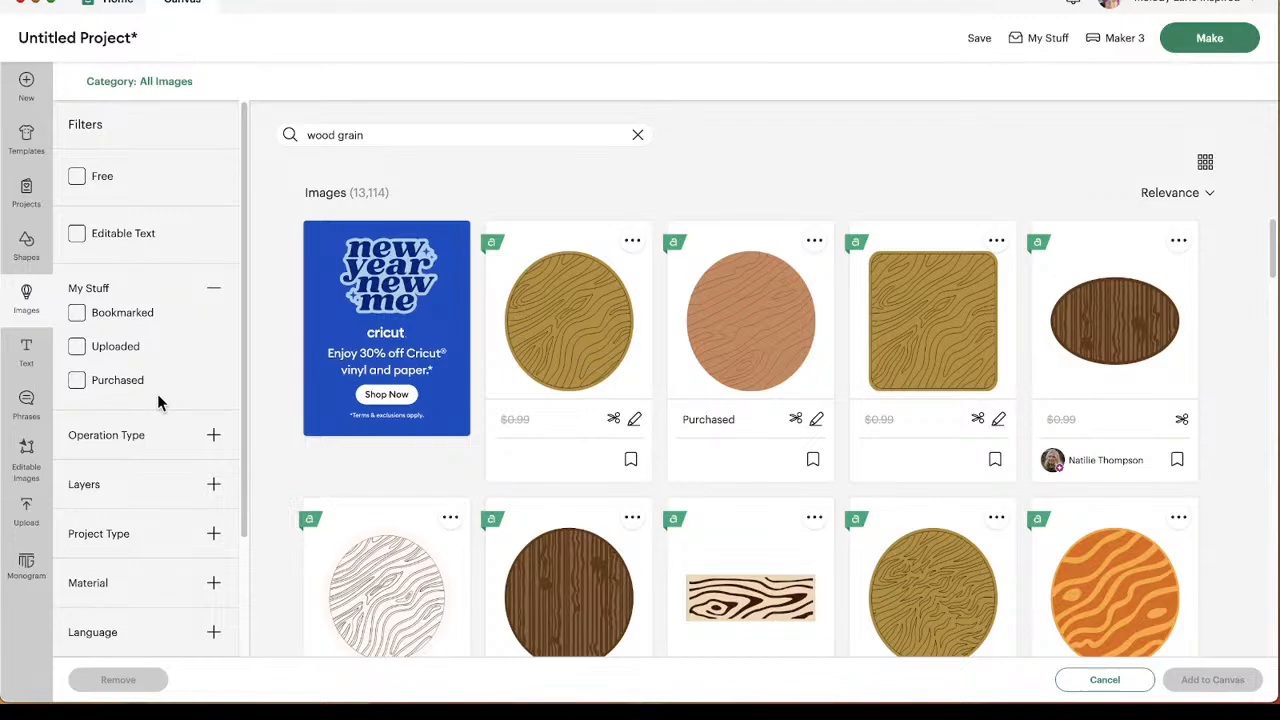
pyautogui.click(189, 537)
pyautogui.scroll(-6, 190, 543)
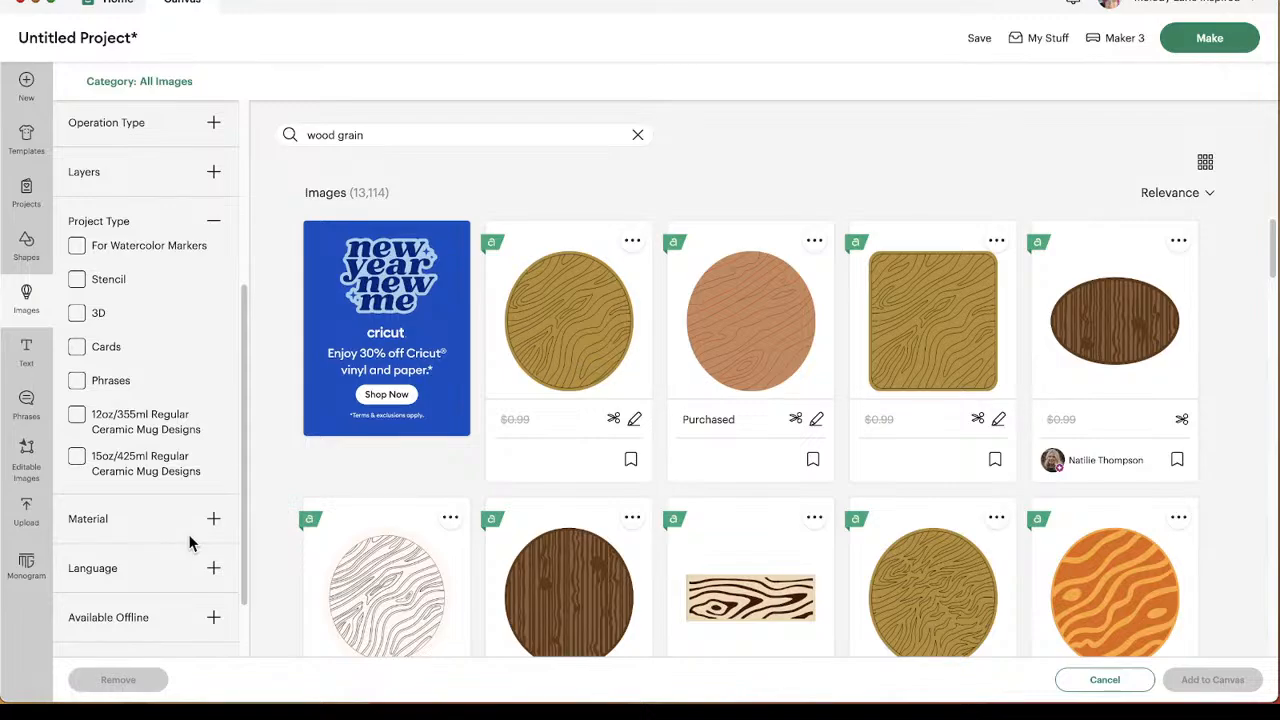
pyautogui.click(211, 227)
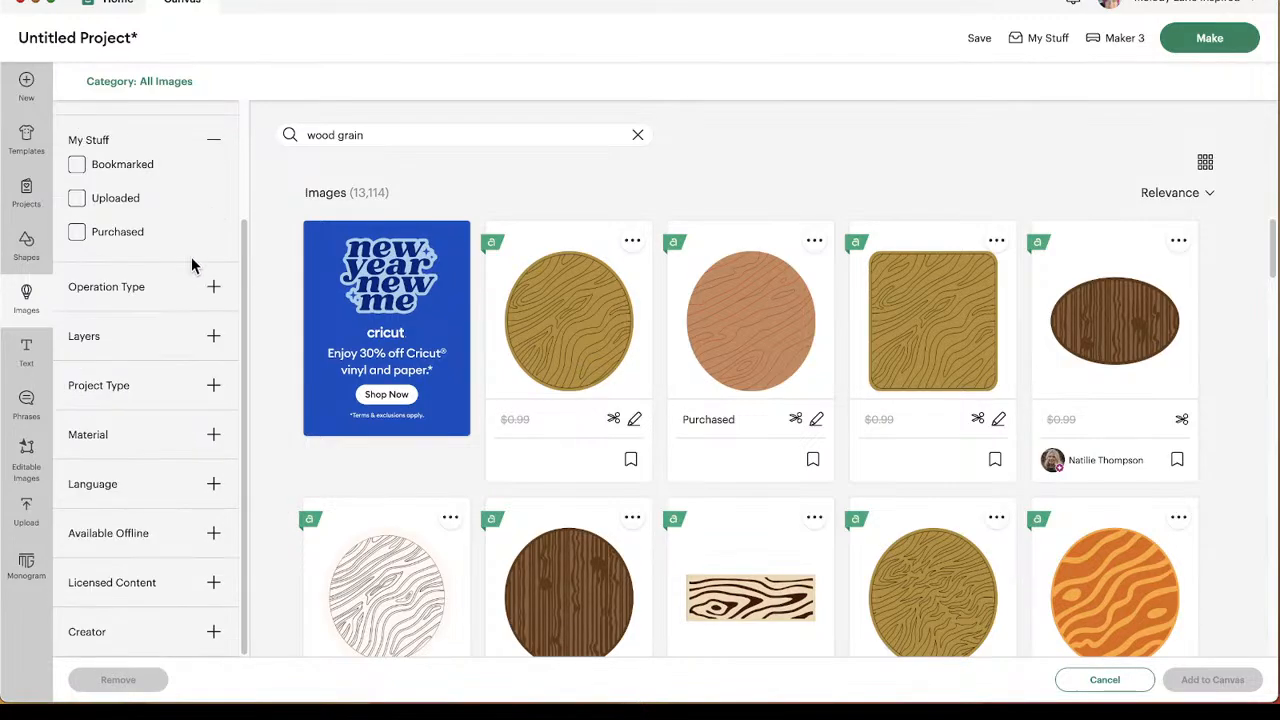
pyautogui.click(42, 288)
# Search the image library for "banner" and return to the canvas.
pyautogui.click(27, 300)
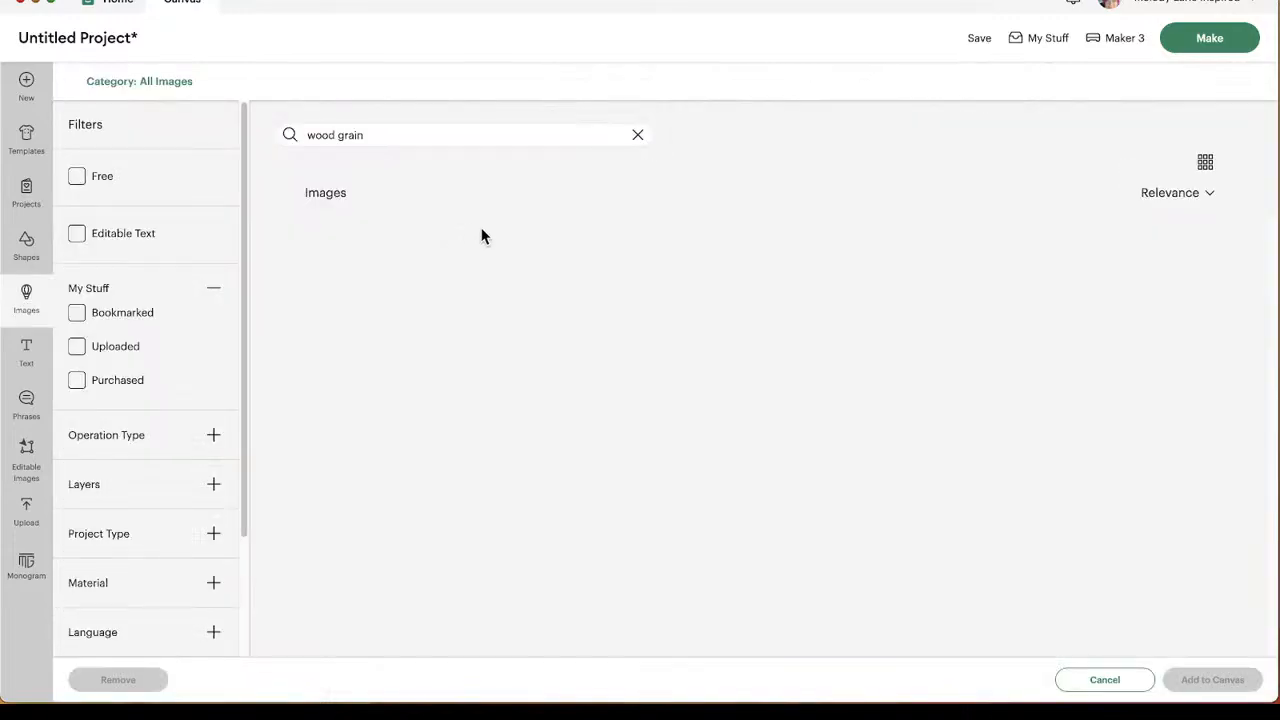
pyautogui.click(395, 134)
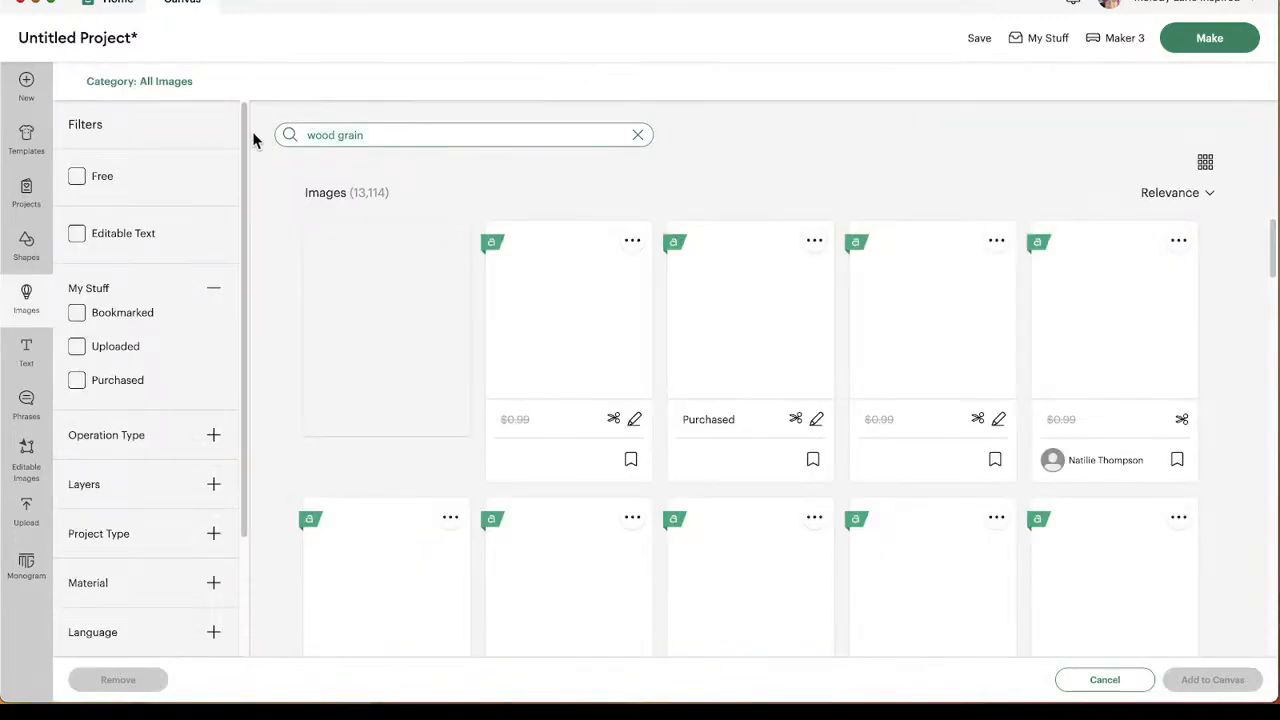
pyautogui.hotkey('ctrl', 'a')
pyautogui.write('banner')
pyautogui.press('Return')
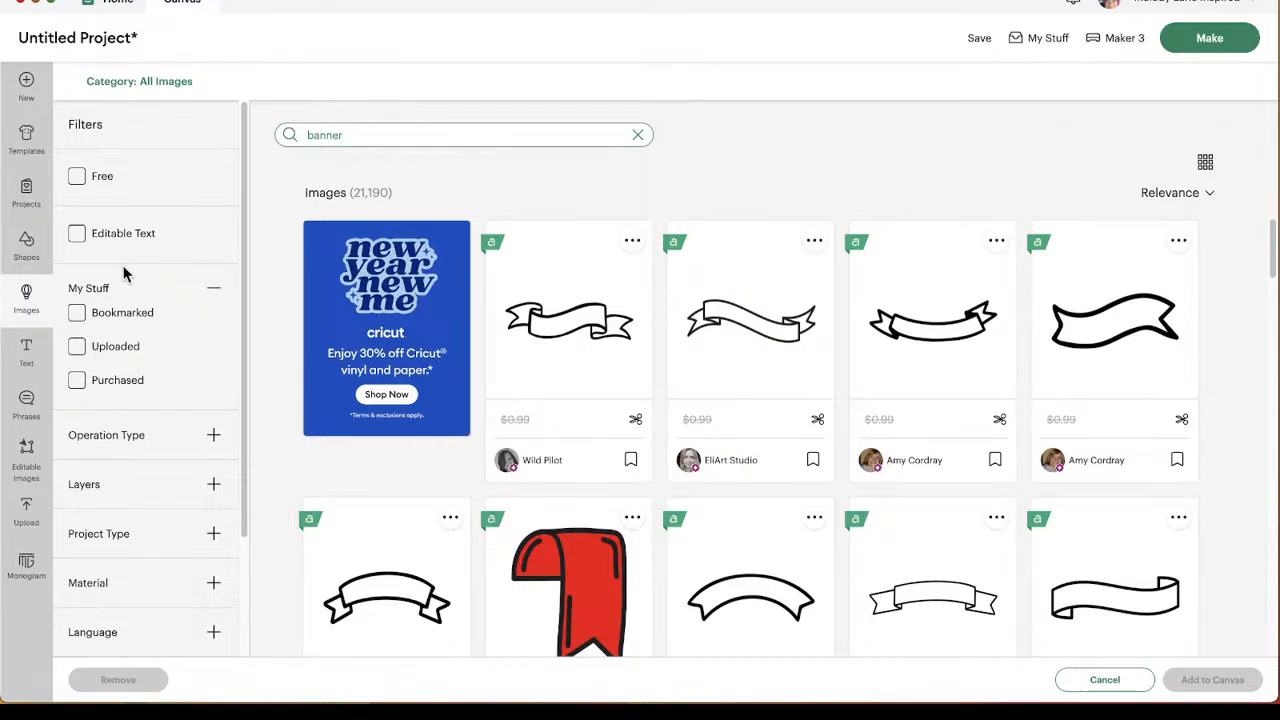
pyautogui.click(27, 308)
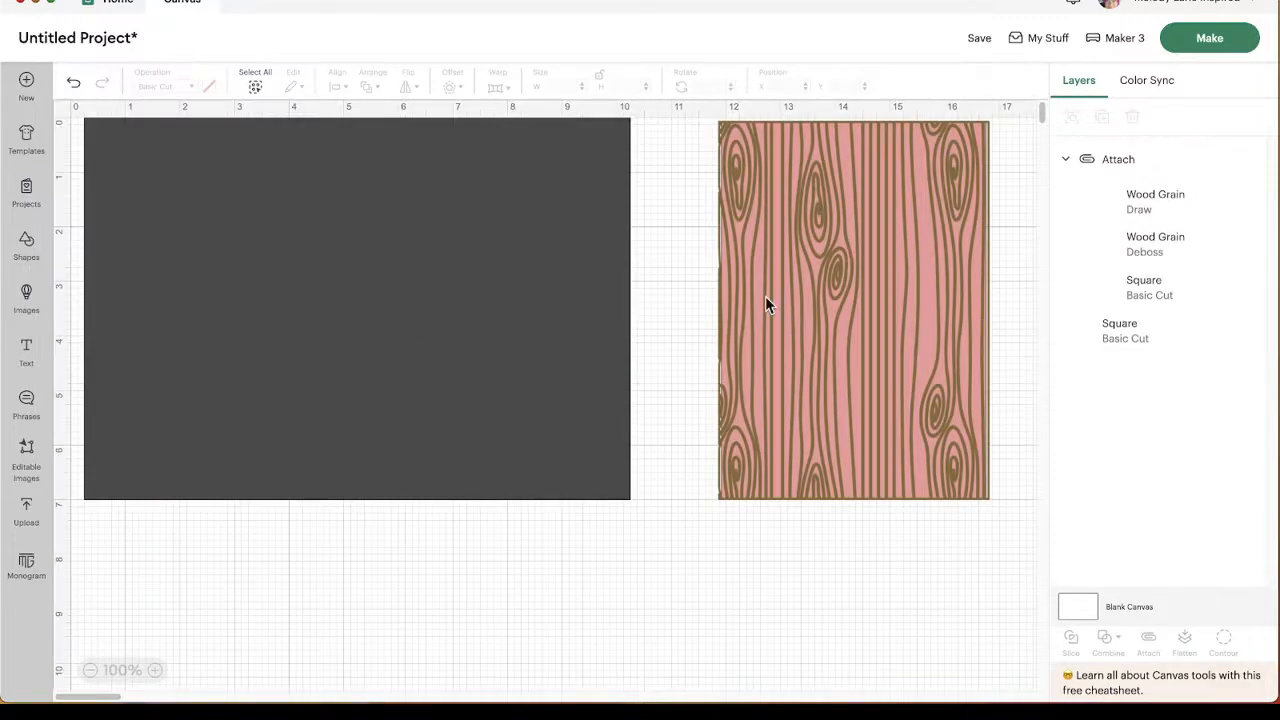
# Detach the wood grain group and attach both Wood Grain layers to the pink rectangle again.
pyautogui.click(1145, 213)
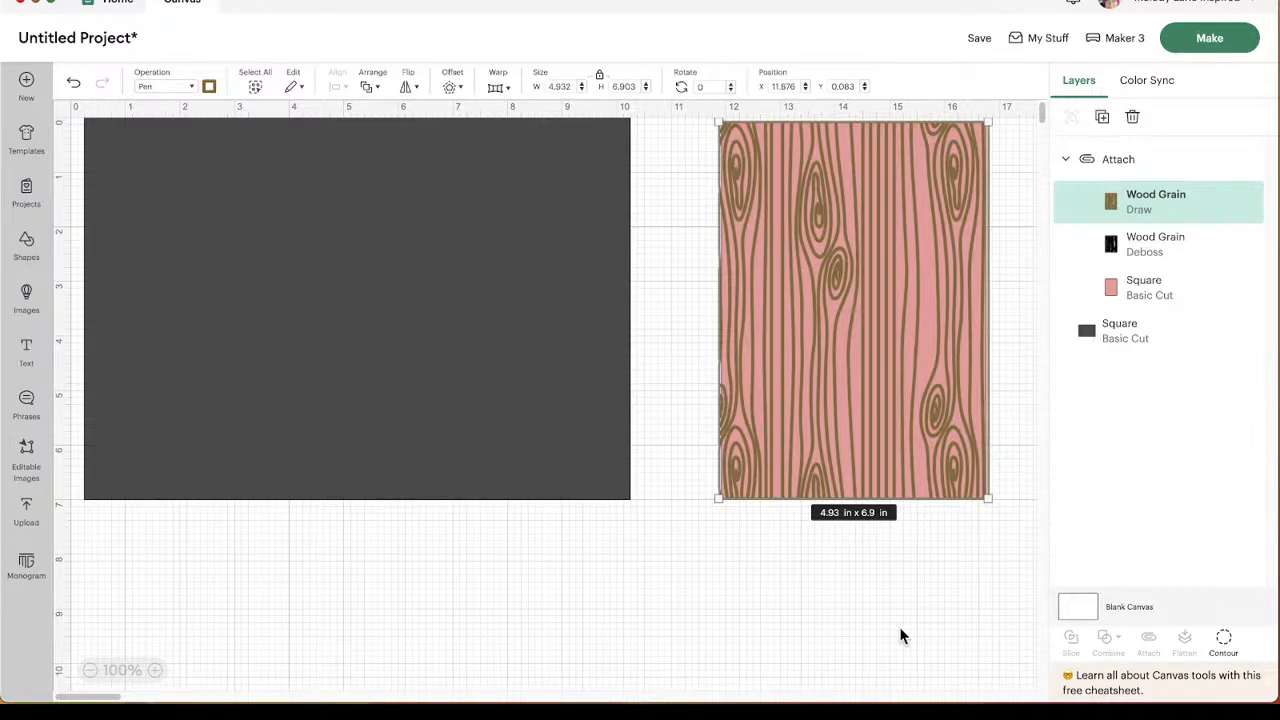
pyautogui.moveTo(957, 573); pyautogui.dragTo(826, 308)
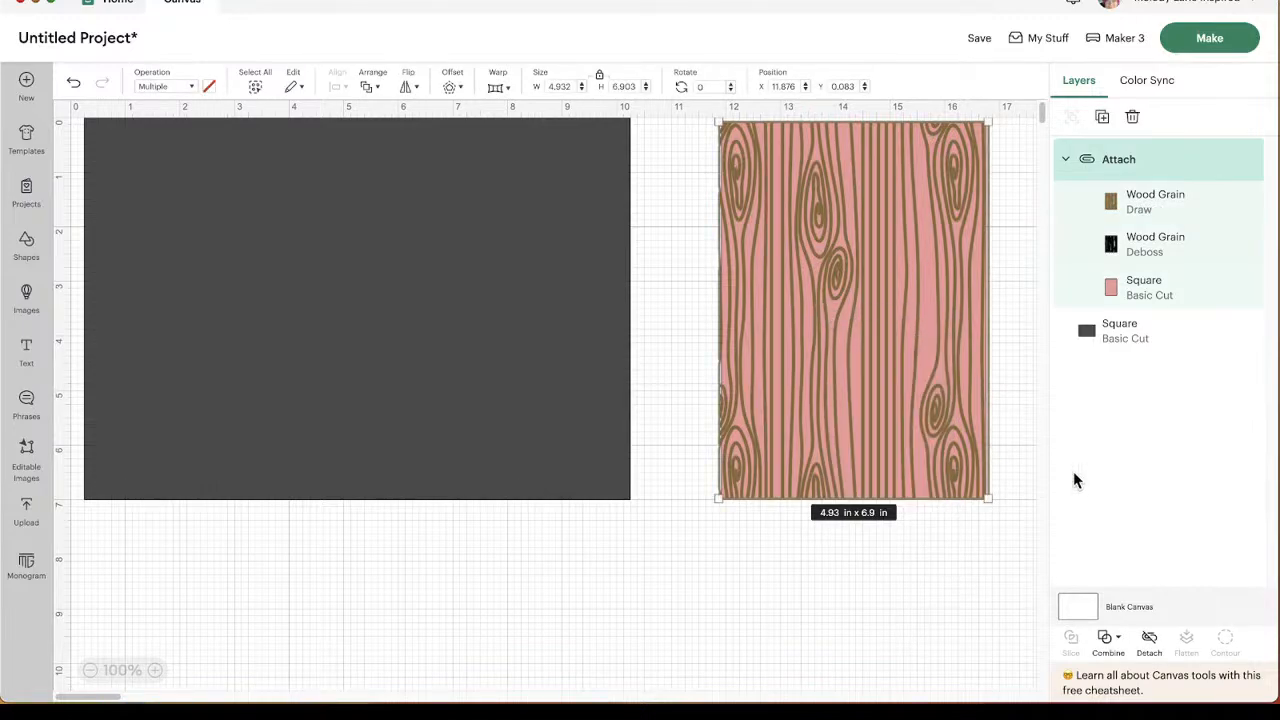
pyautogui.click(1149, 645)
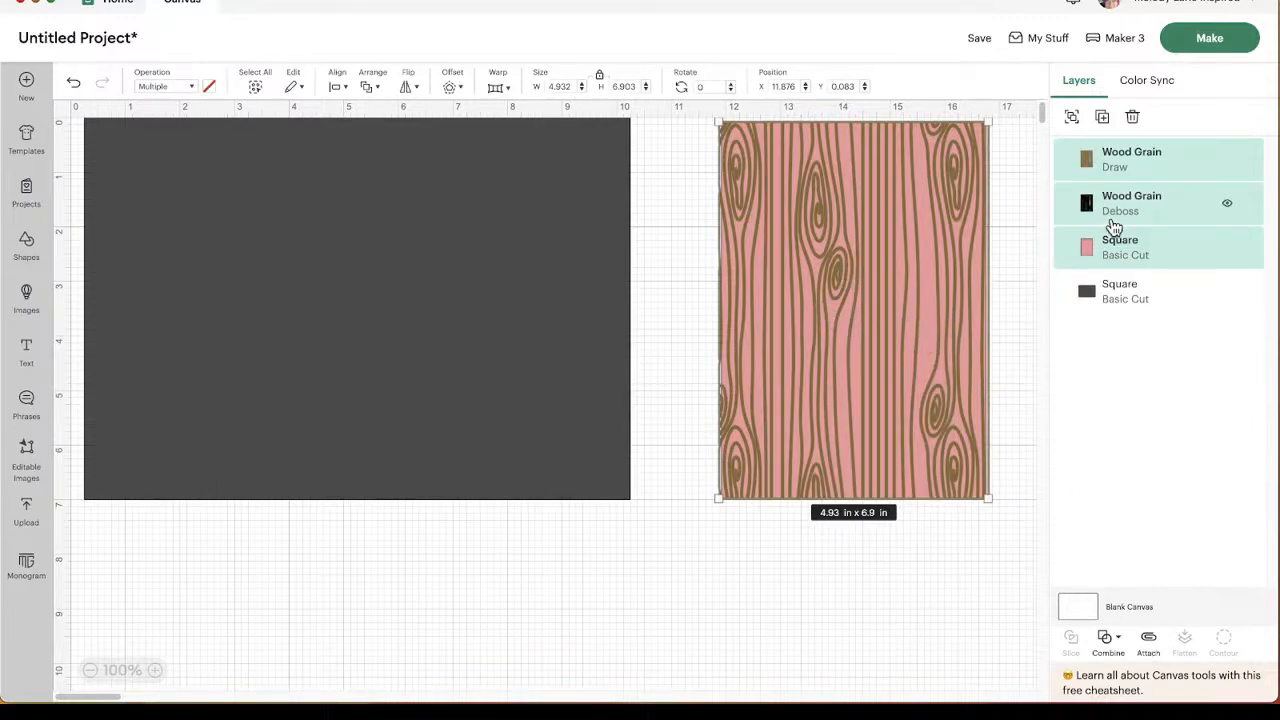
pyautogui.click(1140, 200)
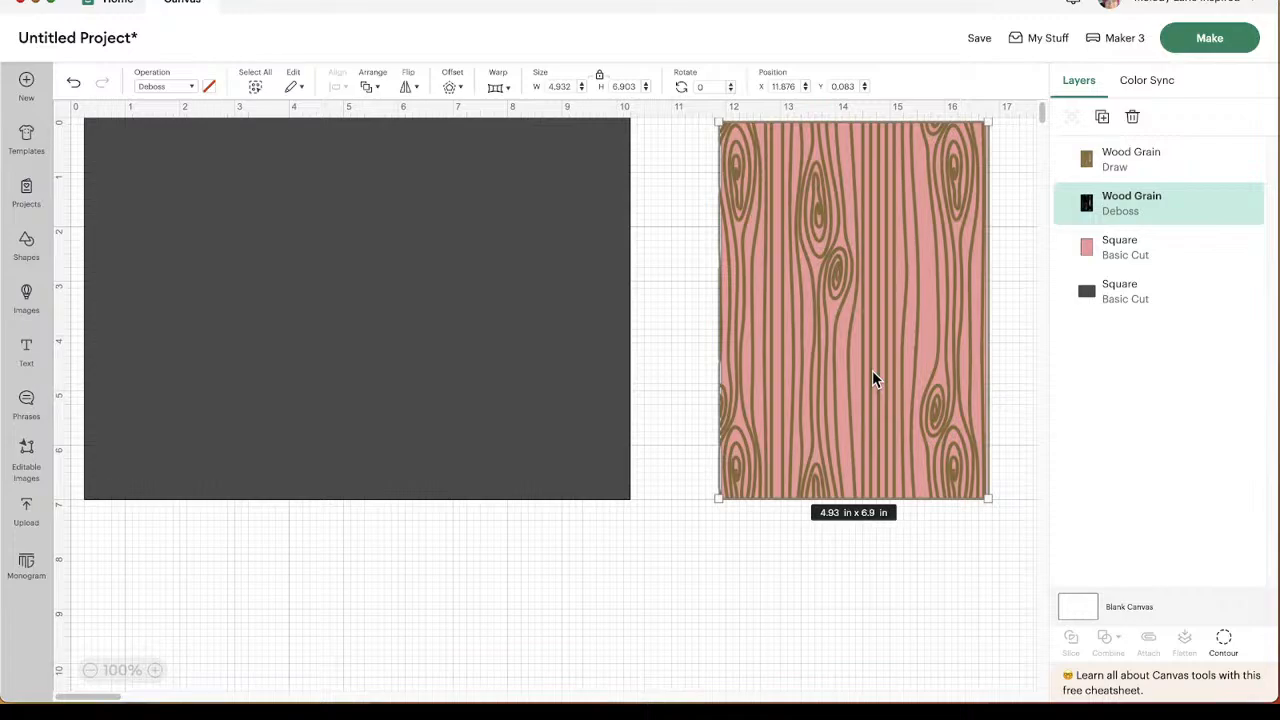
pyautogui.click(940, 600)
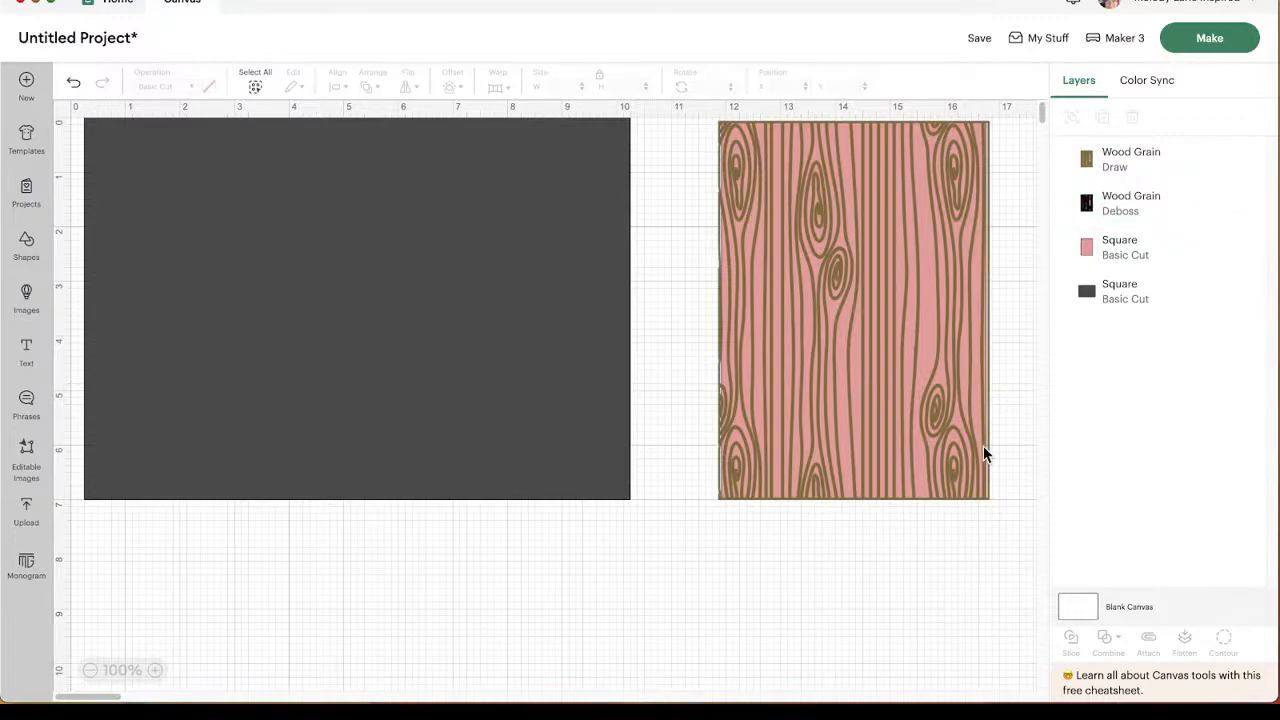
pyautogui.click(983, 452)
pyautogui.click(925, 568)
pyautogui.moveTo(948, 591); pyautogui.dragTo(1020, 110)
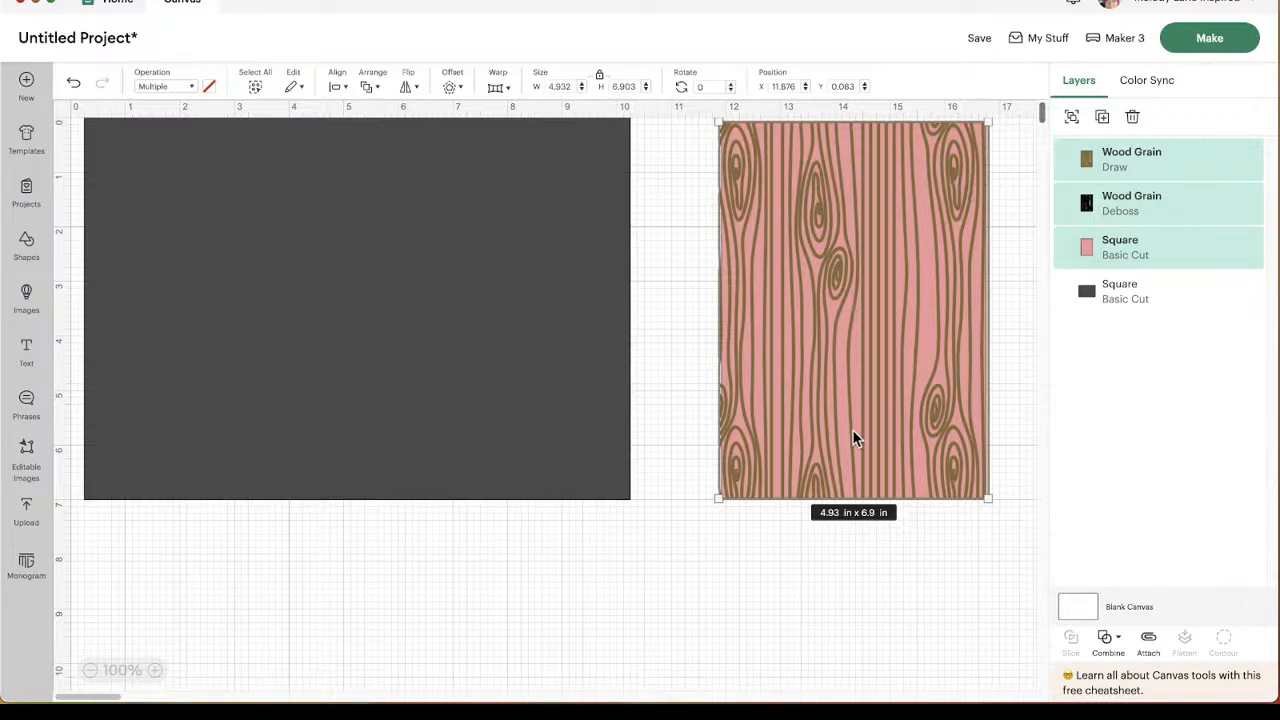
pyautogui.click(1148, 640)
pyautogui.click(697, 480)
# Move the wood grain group to about X 8.4, Y 0.5 in, and shift the dark card base slightly down and to the right.
pyautogui.moveTo(826, 403); pyautogui.dragTo(841, 373)
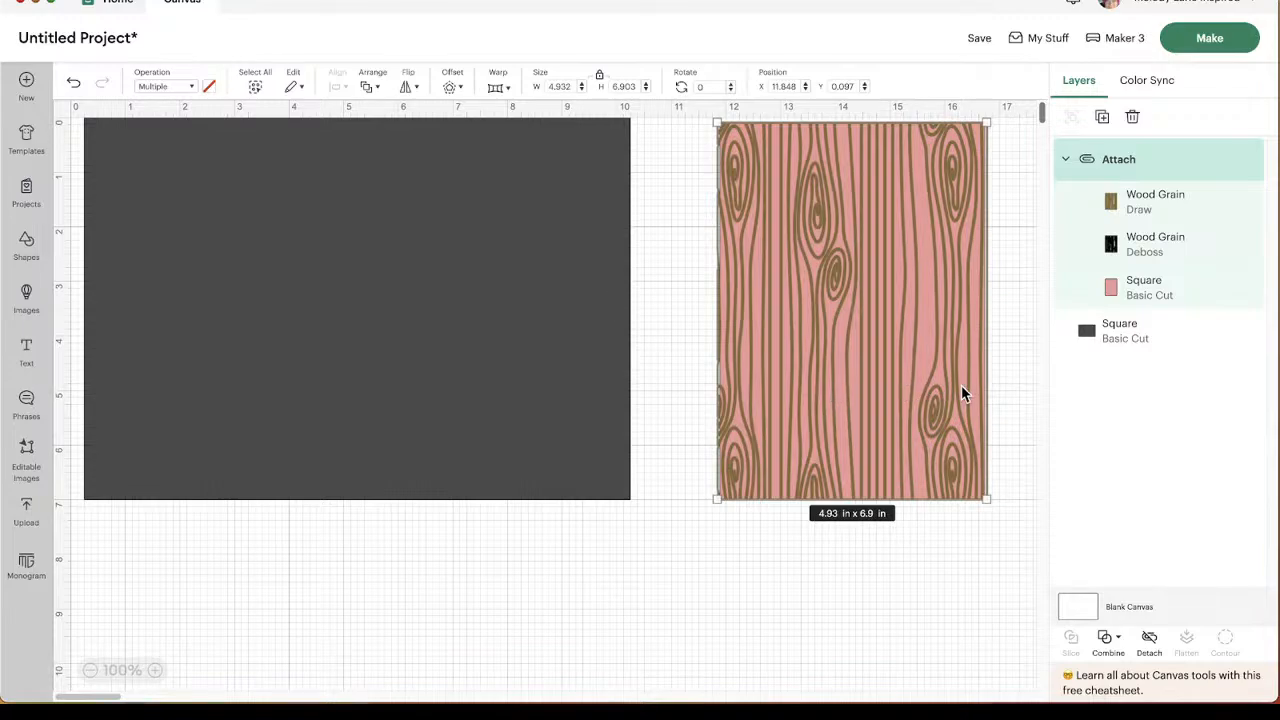
pyautogui.moveTo(883, 386); pyautogui.dragTo(854, 383)
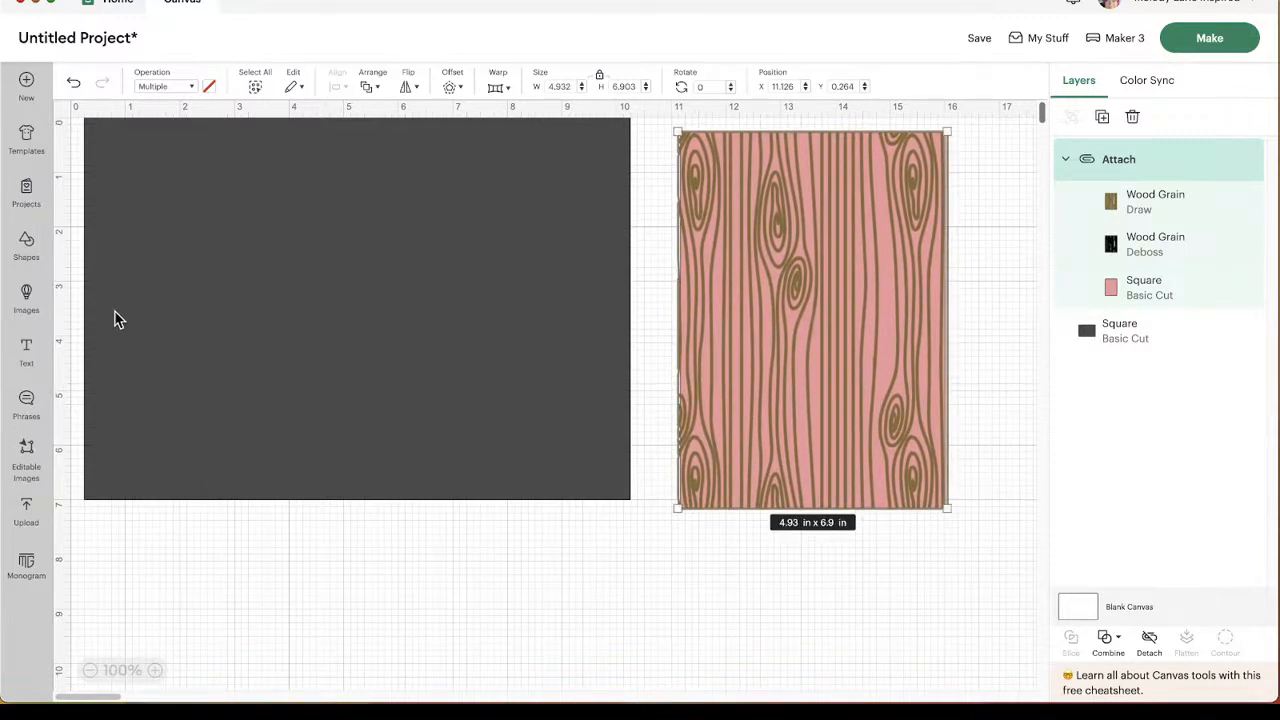
pyautogui.moveTo(722, 370); pyautogui.dragTo(626, 378)
pyautogui.moveTo(243, 252); pyautogui.dragTo(277, 318)
# Recolor the pink square layer of the wood grain group light orange.
pyautogui.click(1145, 290)
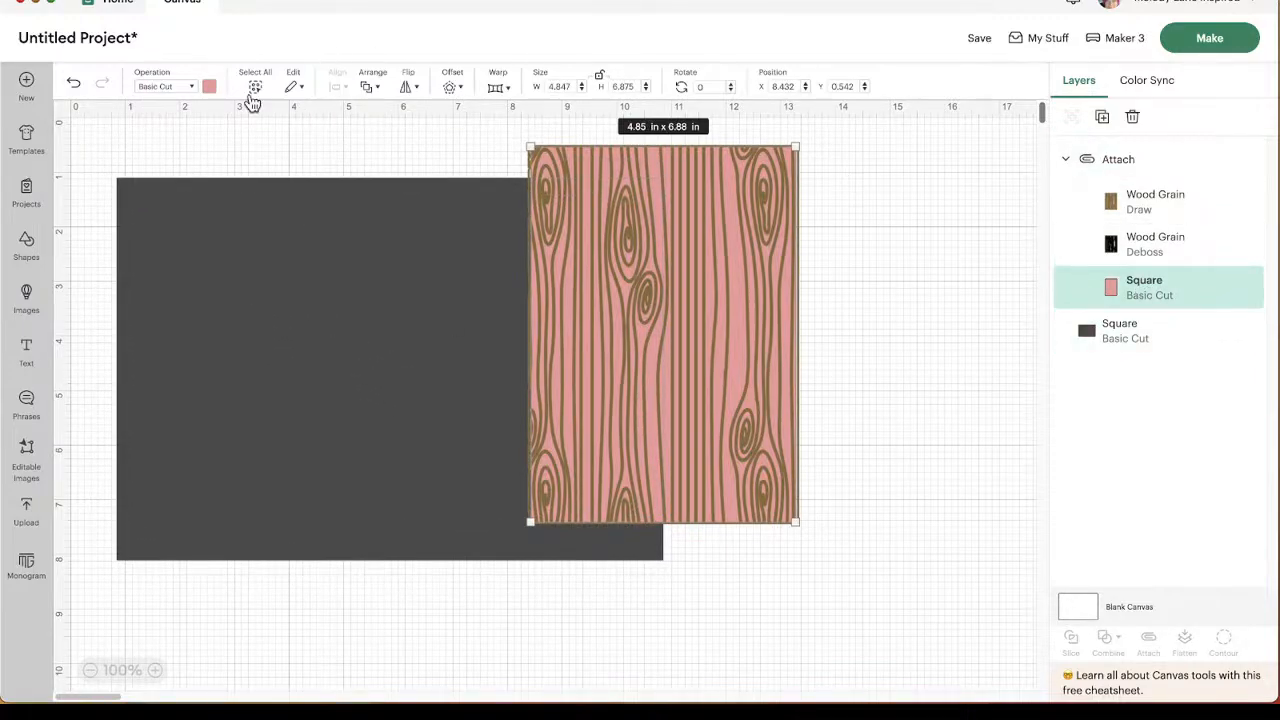
pyautogui.click(209, 87)
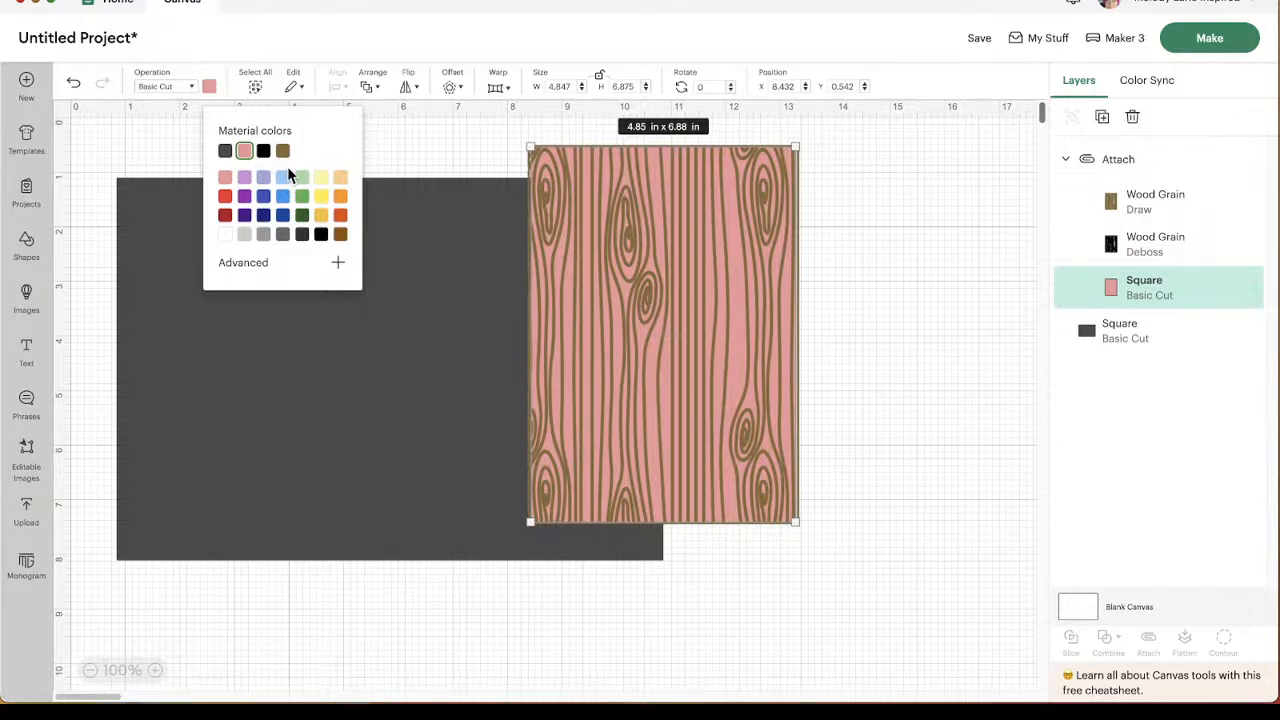
pyautogui.click(342, 180)
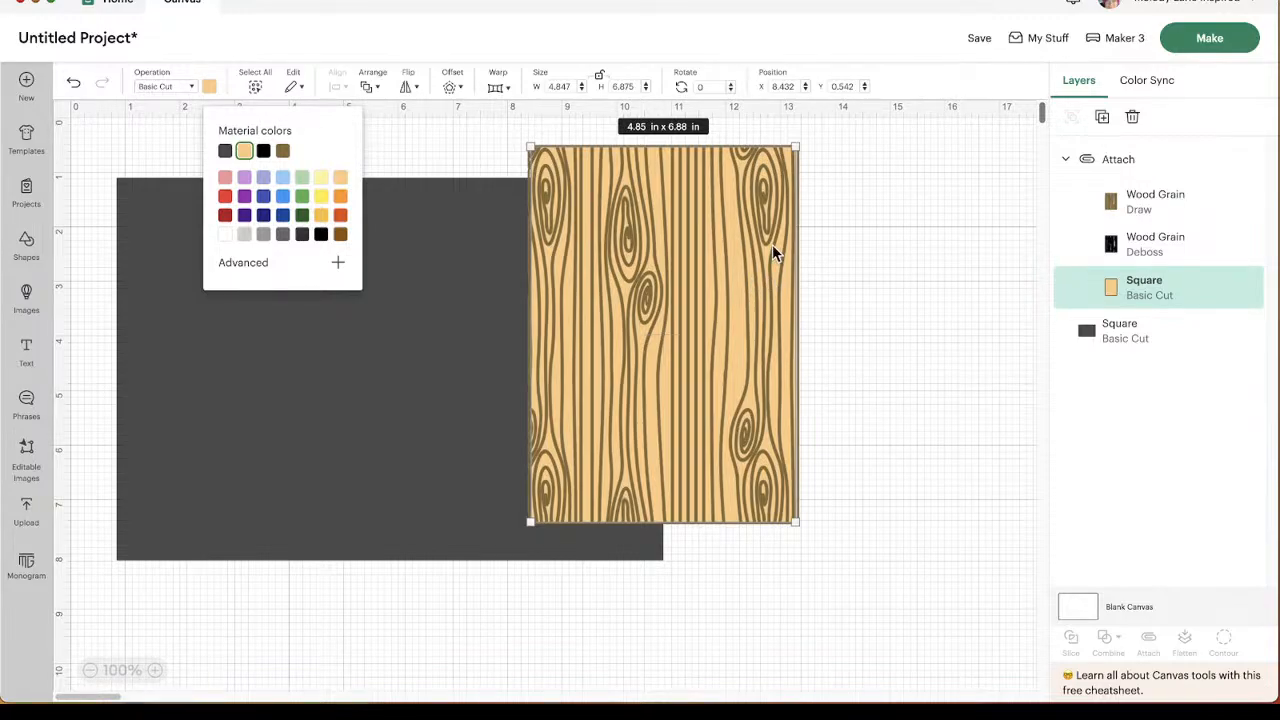
pyautogui.click(918, 327)
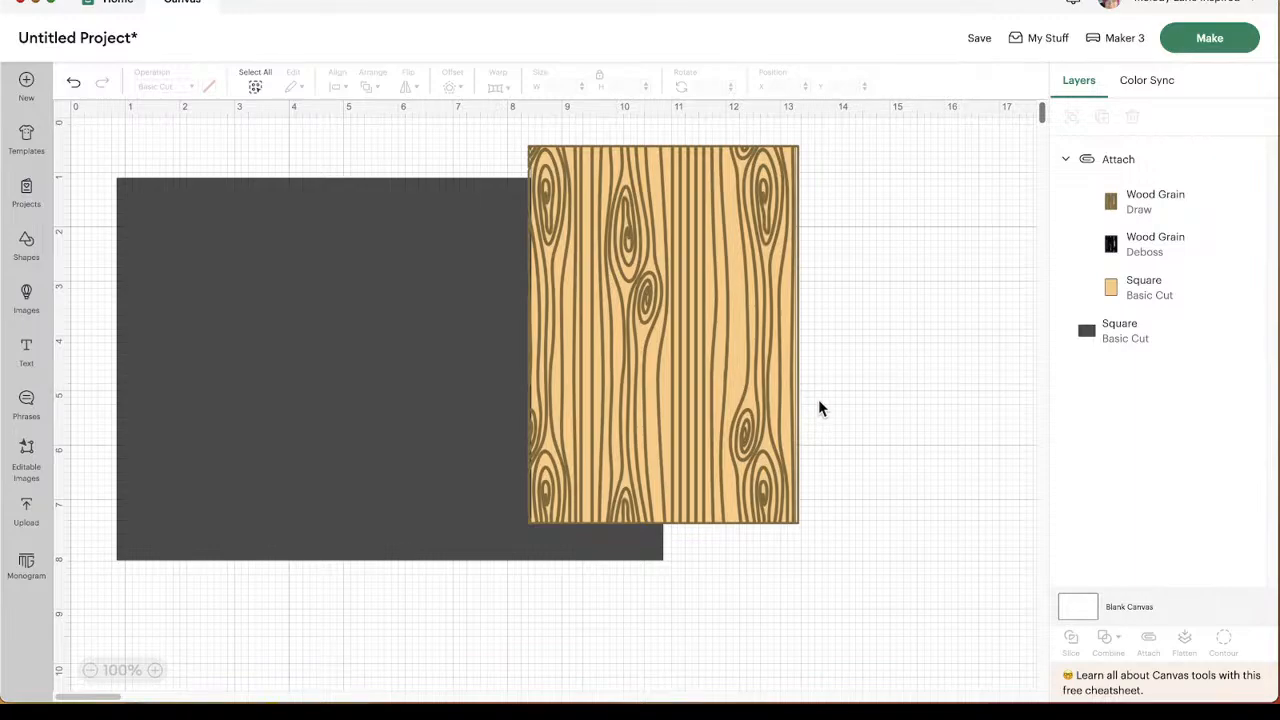
# Move the wood grain group onto the right half of the dark card at about X 5.889, Y 1.167.
pyautogui.moveTo(717, 386); pyautogui.dragTo(602, 405)
pyautogui.click(729, 380)
pyautogui.click(568, 347)
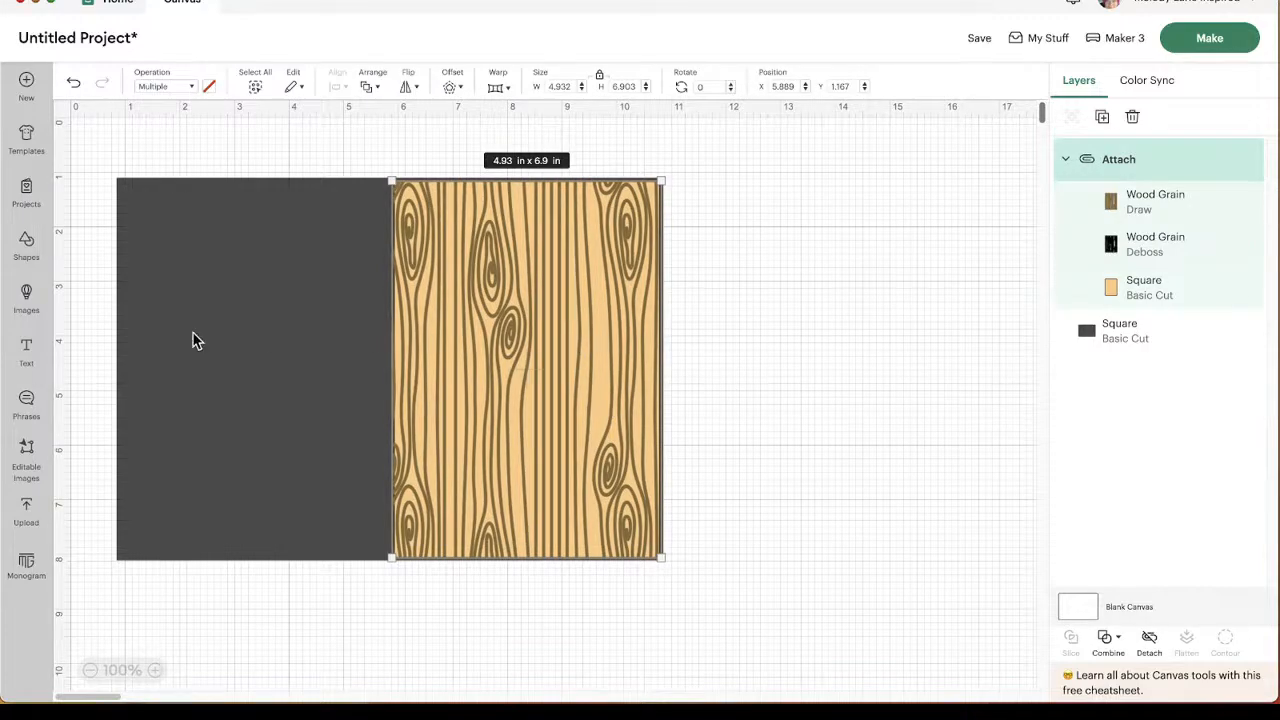
# Add a square and stretch it into a band about 4.9 × 1.17 in across the lower part of the wood grain panel.
pyautogui.click(24, 295)
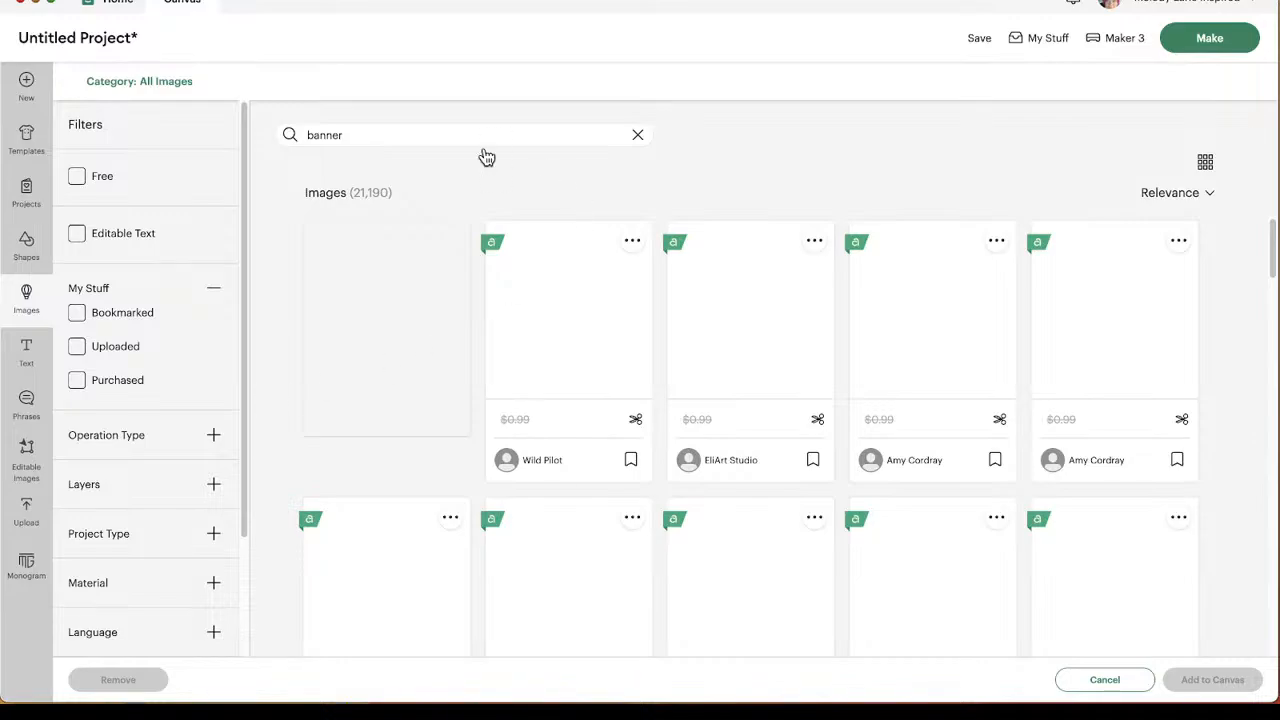
pyautogui.click(33, 300)
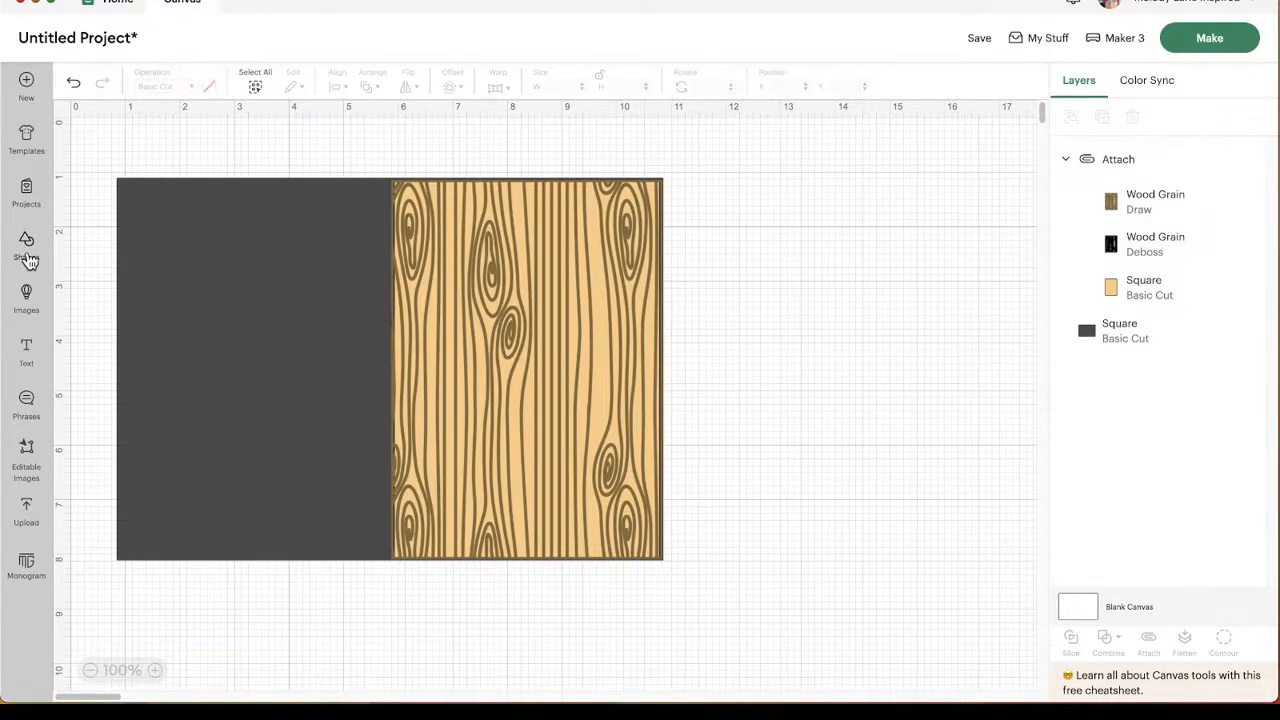
pyautogui.click(26, 248)
pyautogui.click(230, 342)
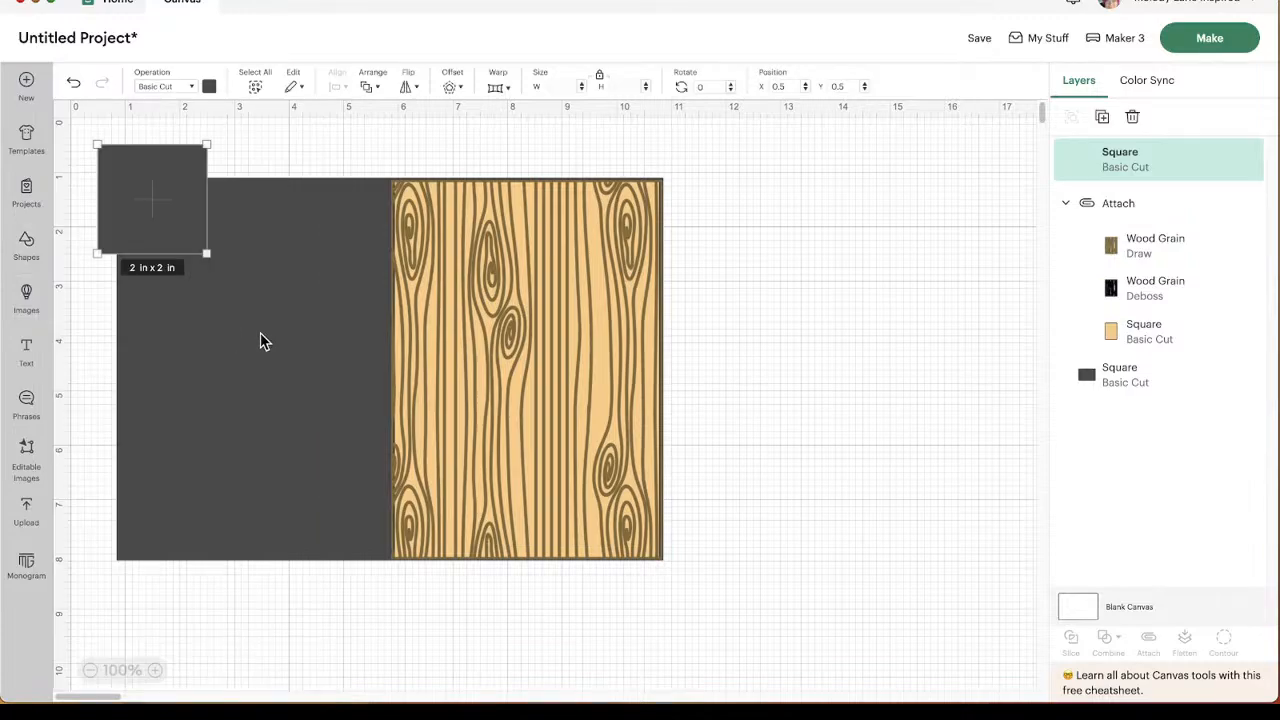
pyautogui.moveTo(137, 200); pyautogui.dragTo(442, 448)
pyautogui.moveTo(441, 390); pyautogui.dragTo(441, 437)
pyautogui.moveTo(505, 467); pyautogui.dragTo(661, 467)
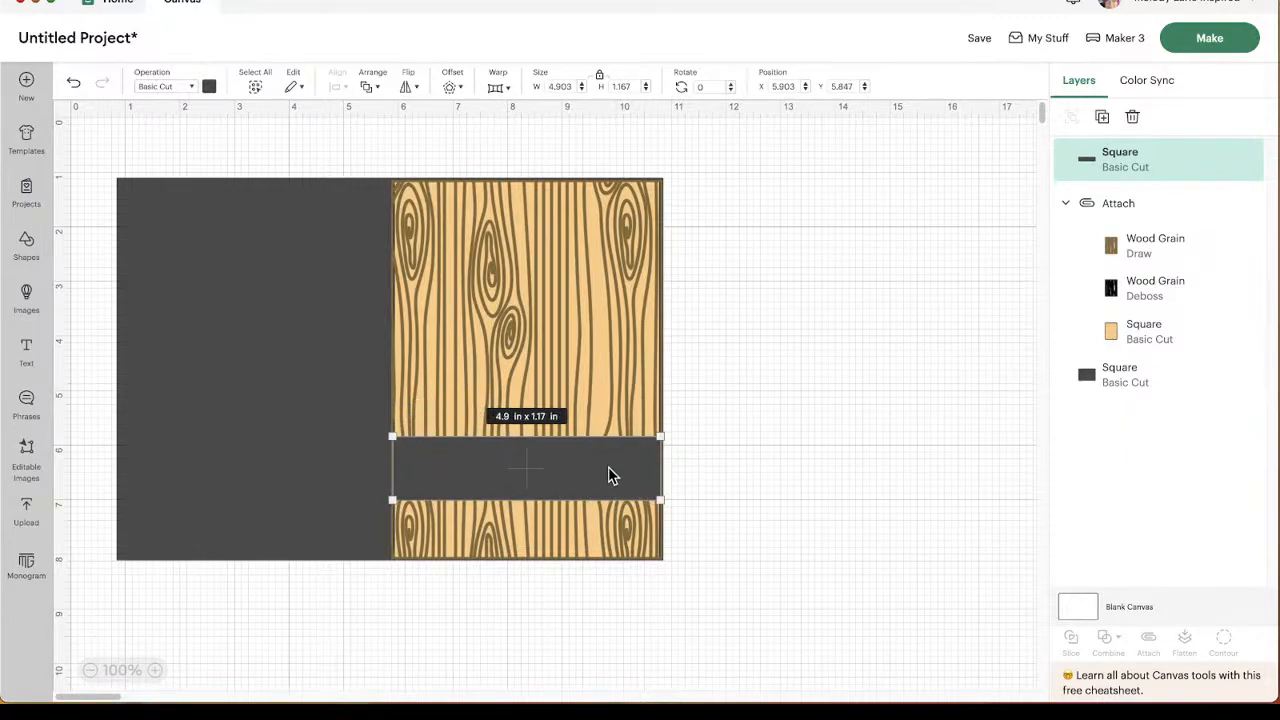
# Try to set a new width for the light orange square layer inside the attached wood grain group.
pyautogui.click(534, 337)
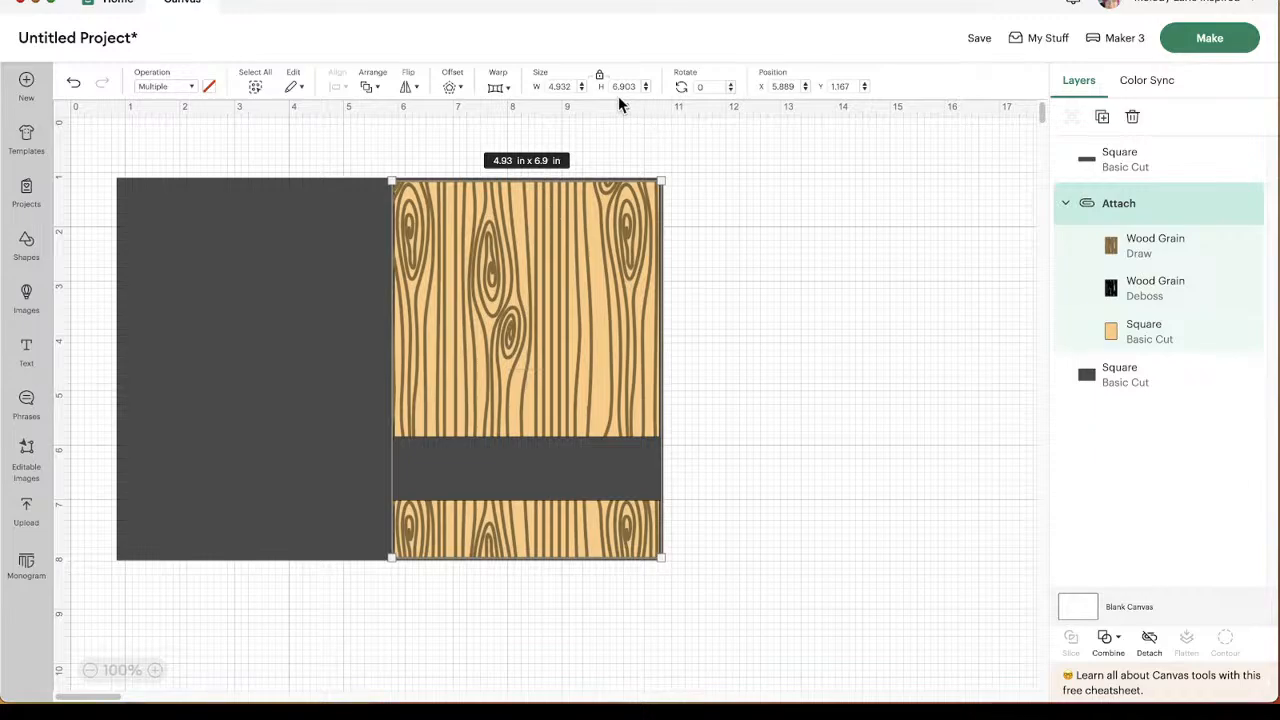
pyautogui.click(1174, 339)
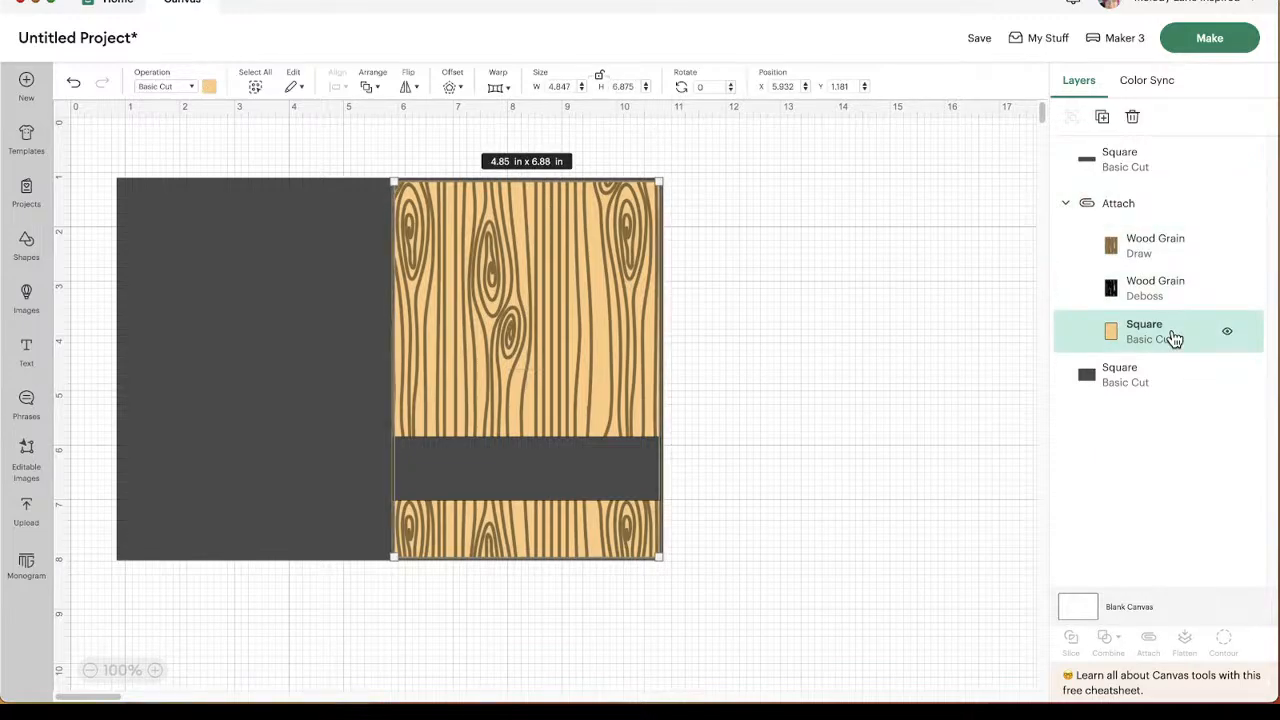
pyautogui.hscroll(2, 482, 472)
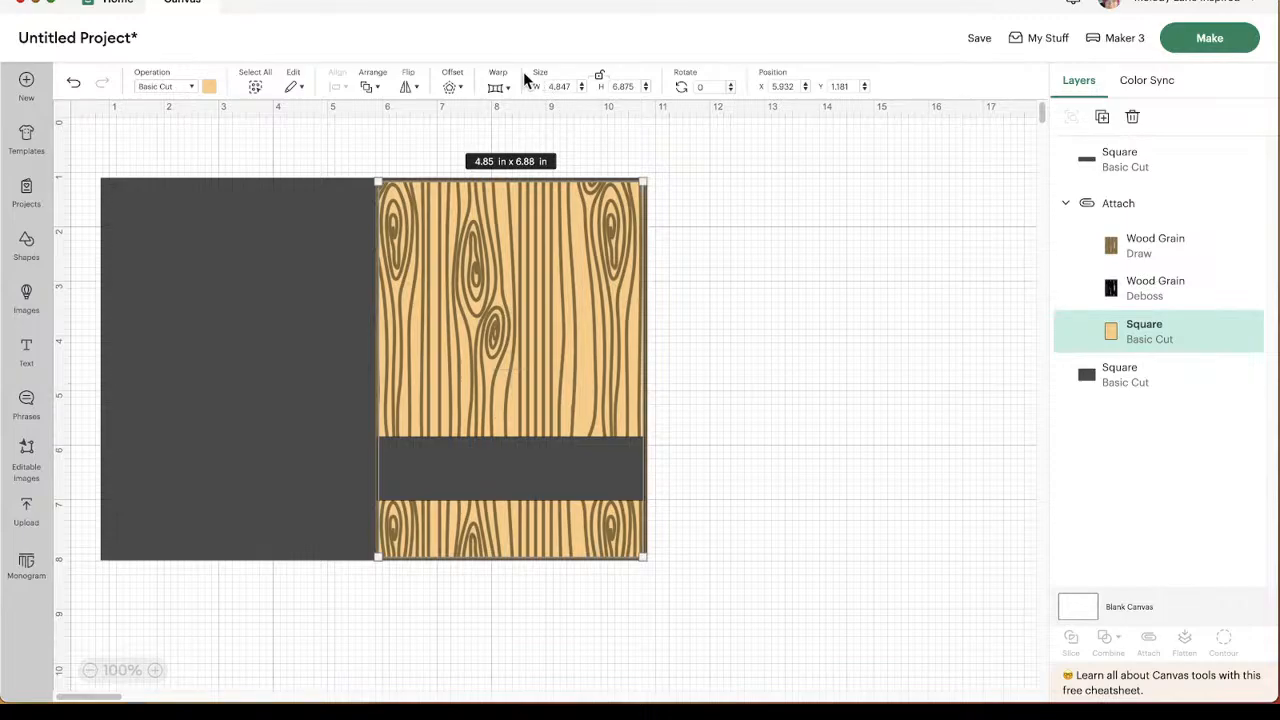
pyautogui.click(576, 86)
pyautogui.write('4.')
pyautogui.press('Return')
pyautogui.click(817, 289)
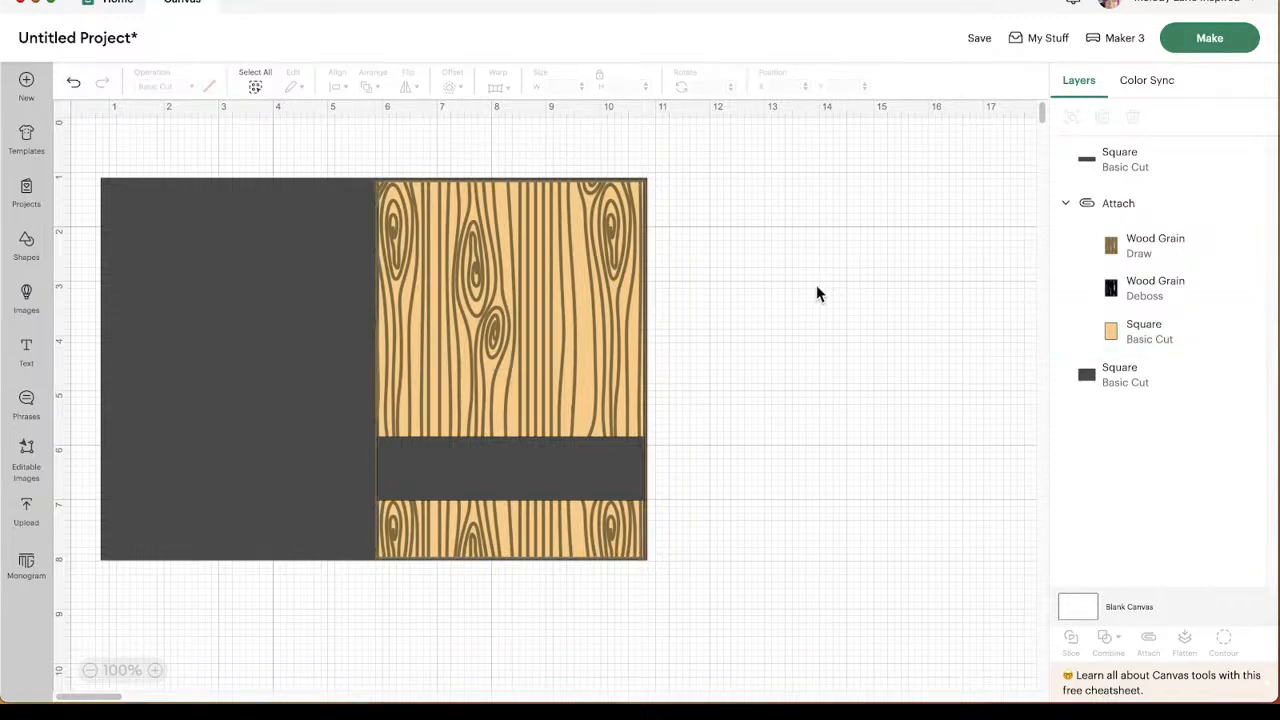
# Move the dark band up to about X 5.917, Y 5.681 and recolor it light orange to match the panel.
pyautogui.click(579, 471)
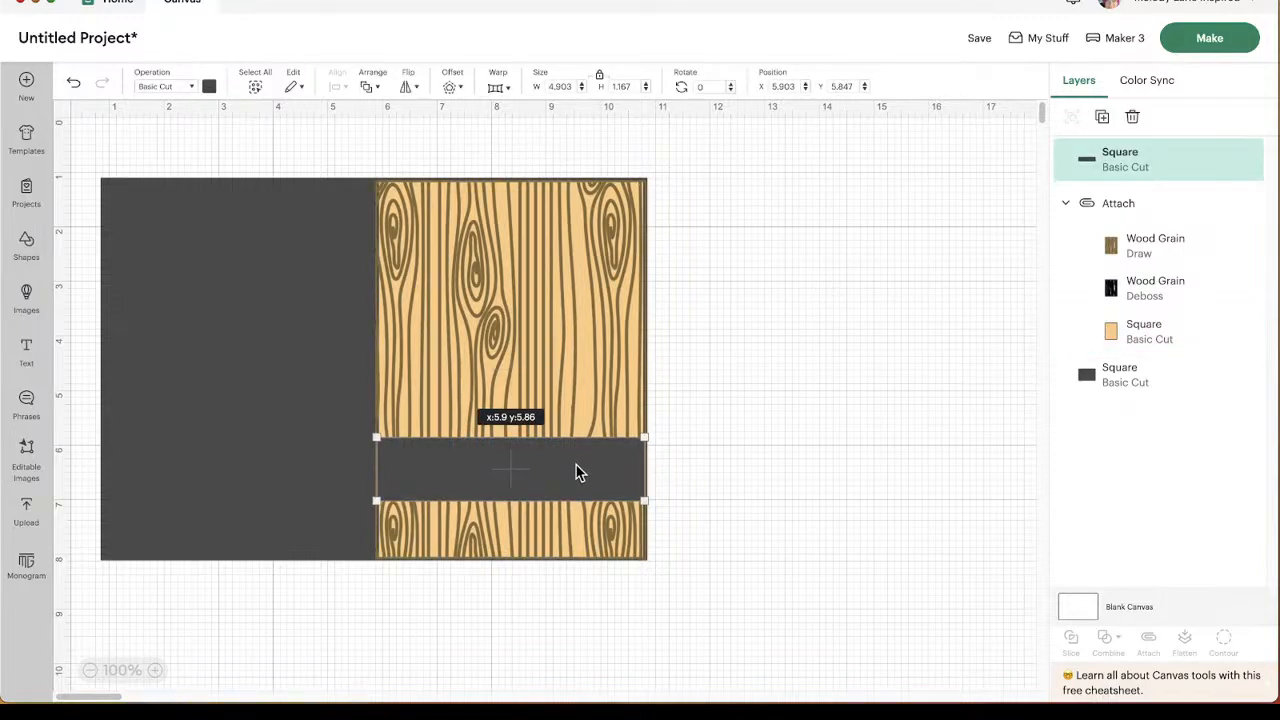
pyautogui.moveTo(579, 471); pyautogui.dragTo(579, 472)
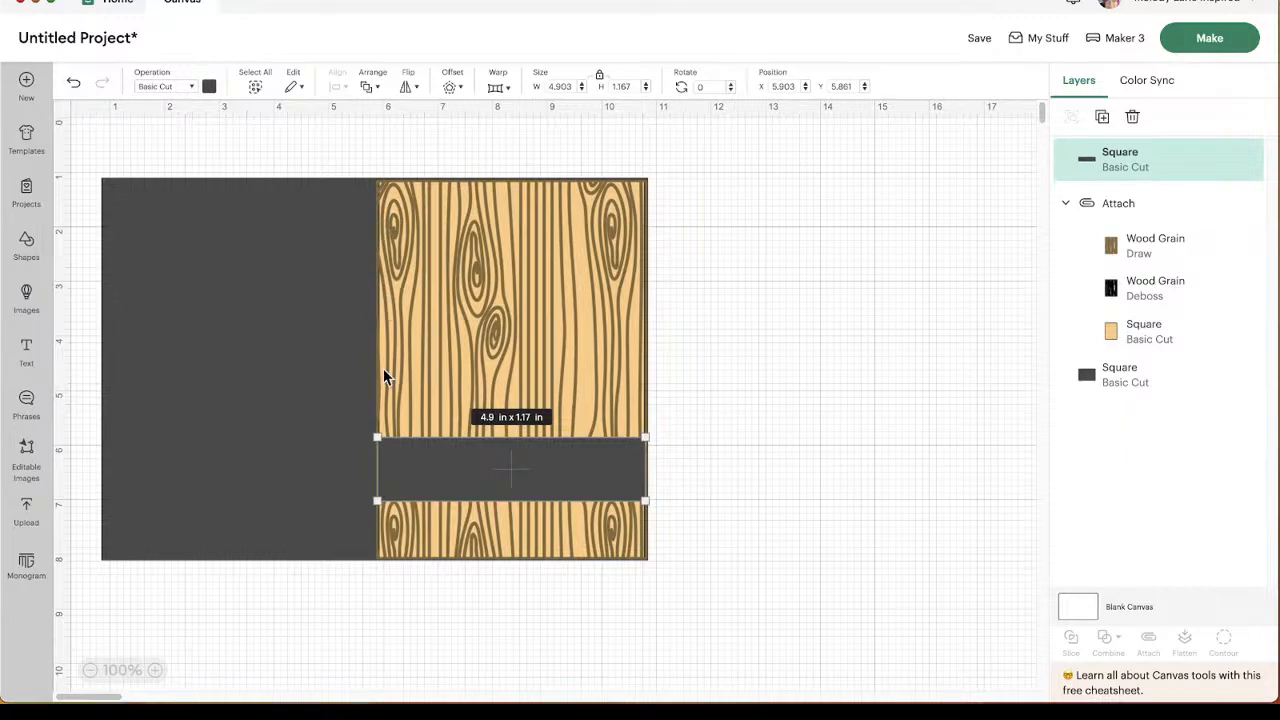
pyautogui.moveTo(483, 482); pyautogui.dragTo(514, 460)
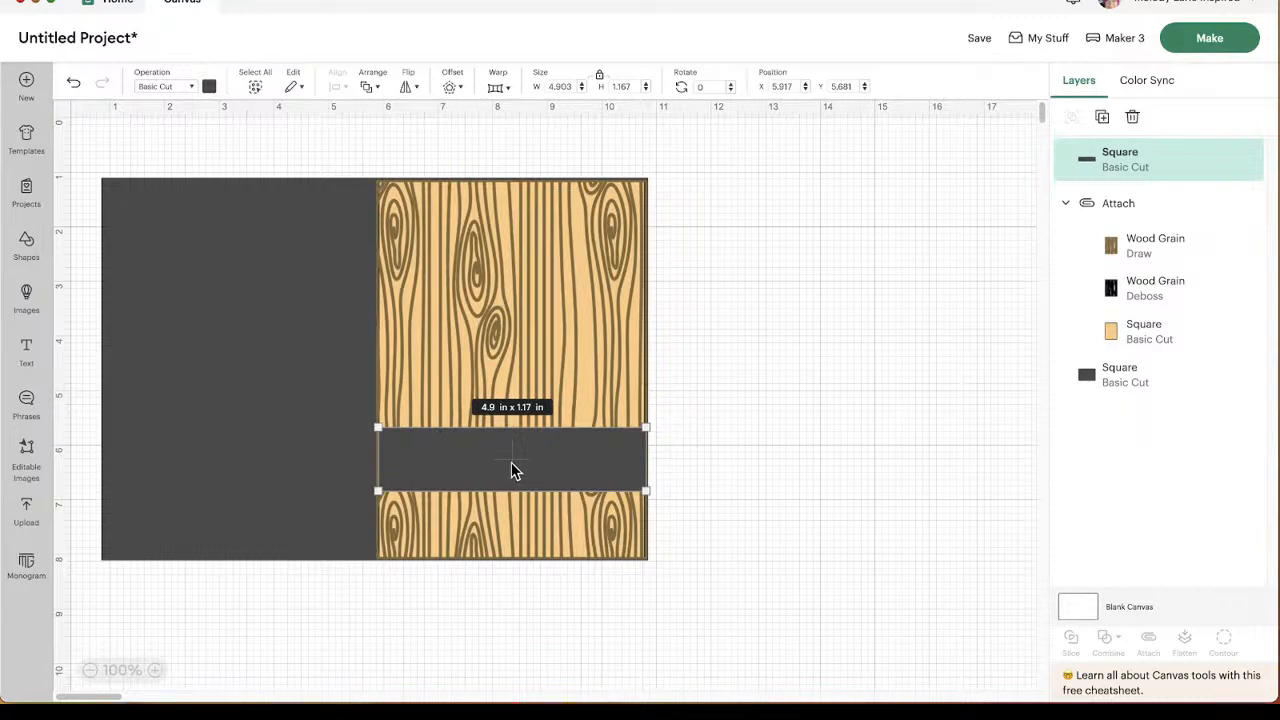
pyautogui.click(209, 88)
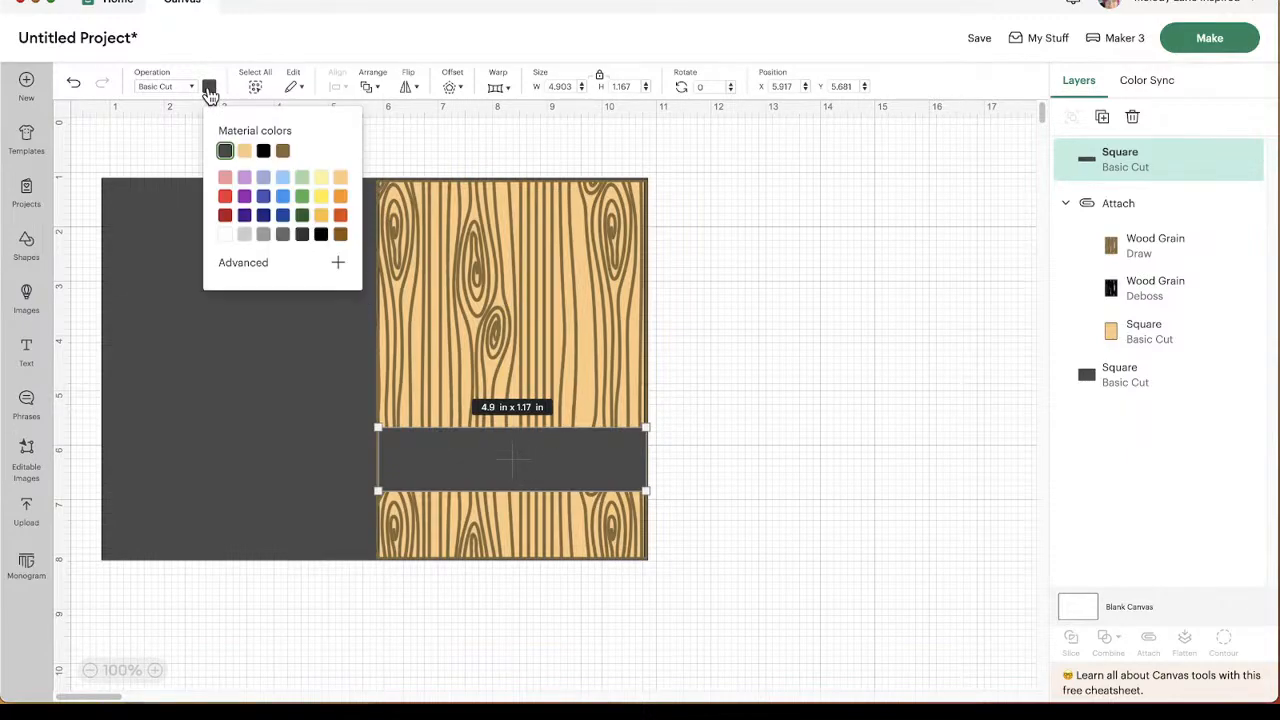
pyautogui.click(340, 180)
pyautogui.click(790, 363)
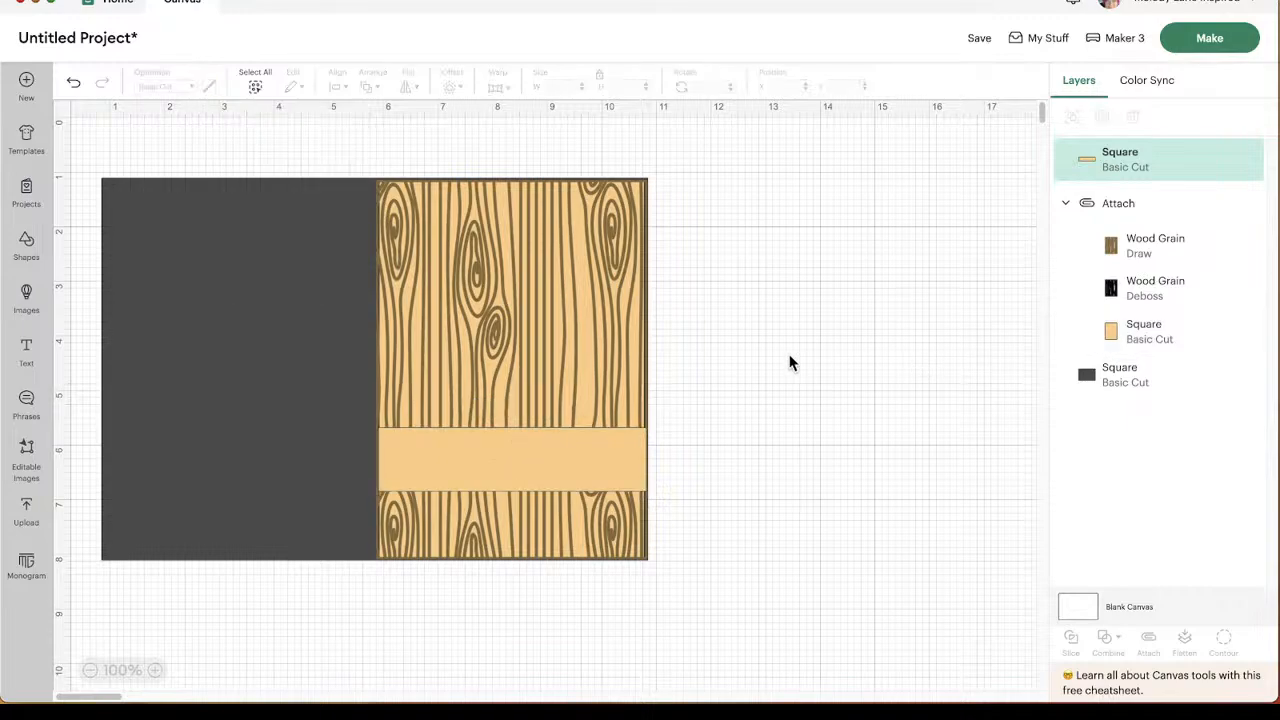
pyautogui.click(446, 445)
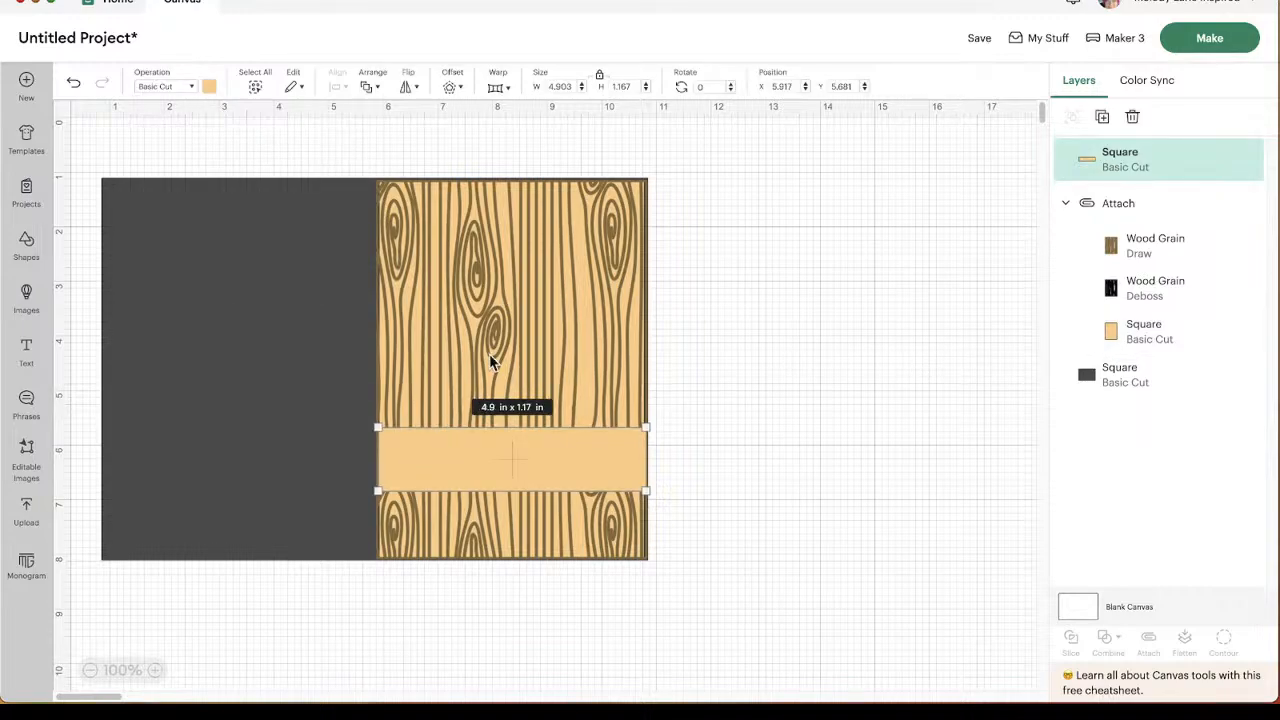
# Find banner images and add the plain wavy ribbon outline with notched ends to the canvas.
pyautogui.click(26, 295)
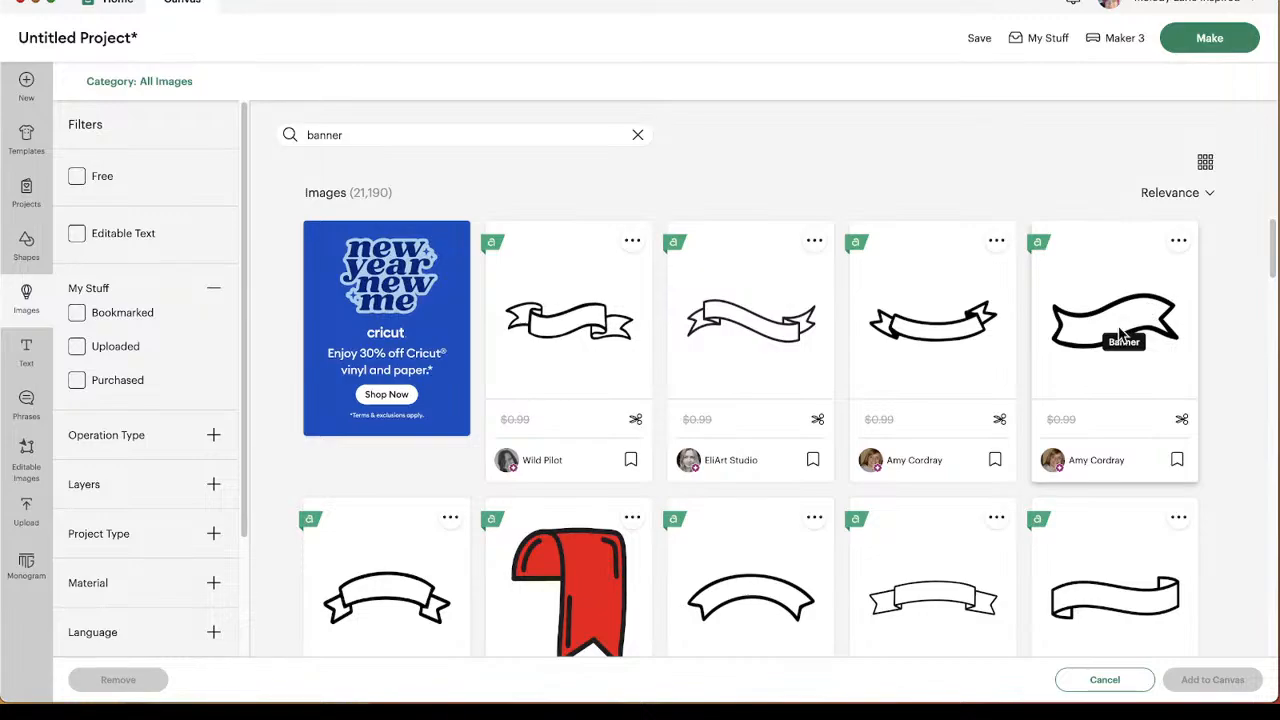
pyautogui.scroll(-1, 1050, 397)
pyautogui.scroll(1, 1051, 403)
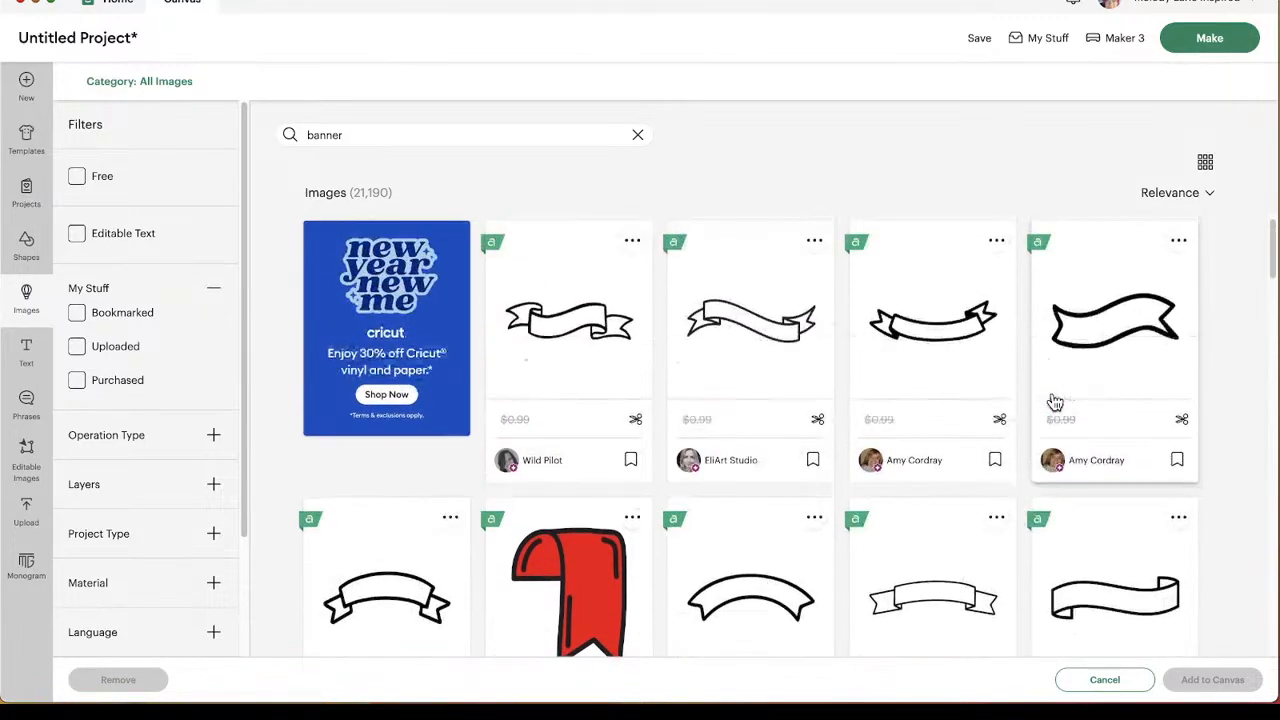
pyautogui.scroll(-1, 1015, 415)
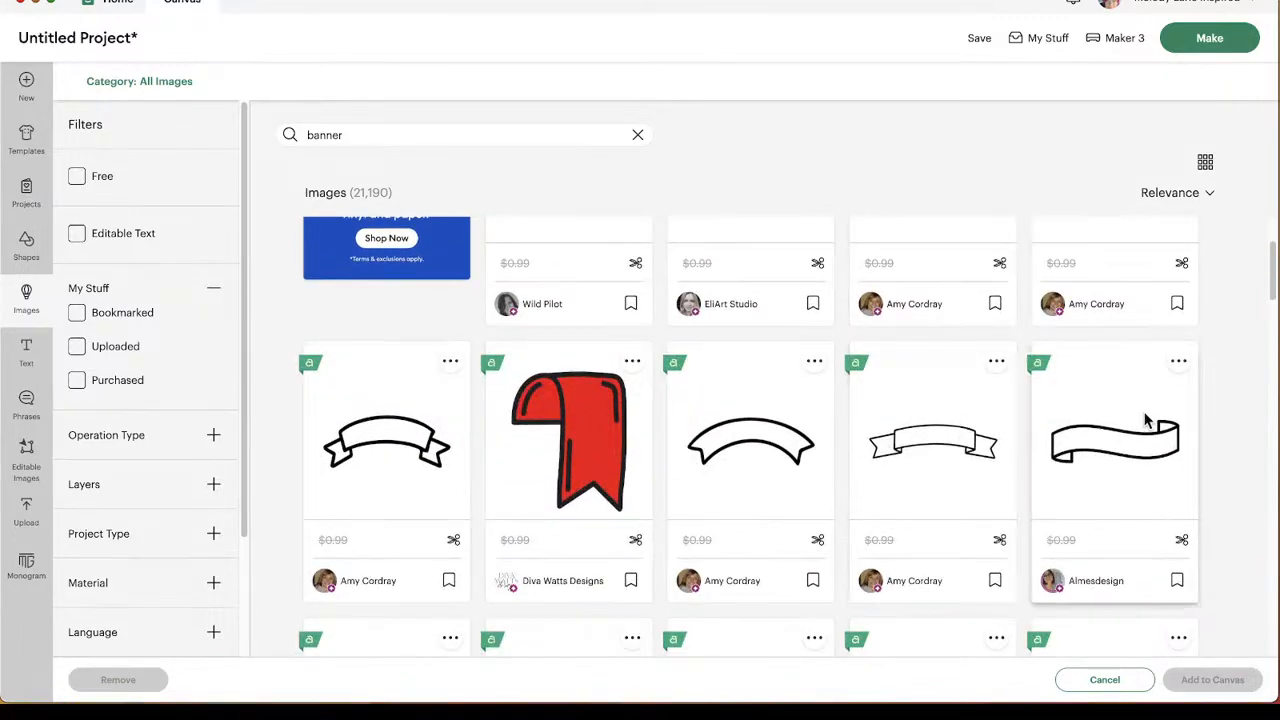
pyautogui.scroll(1, 960, 420)
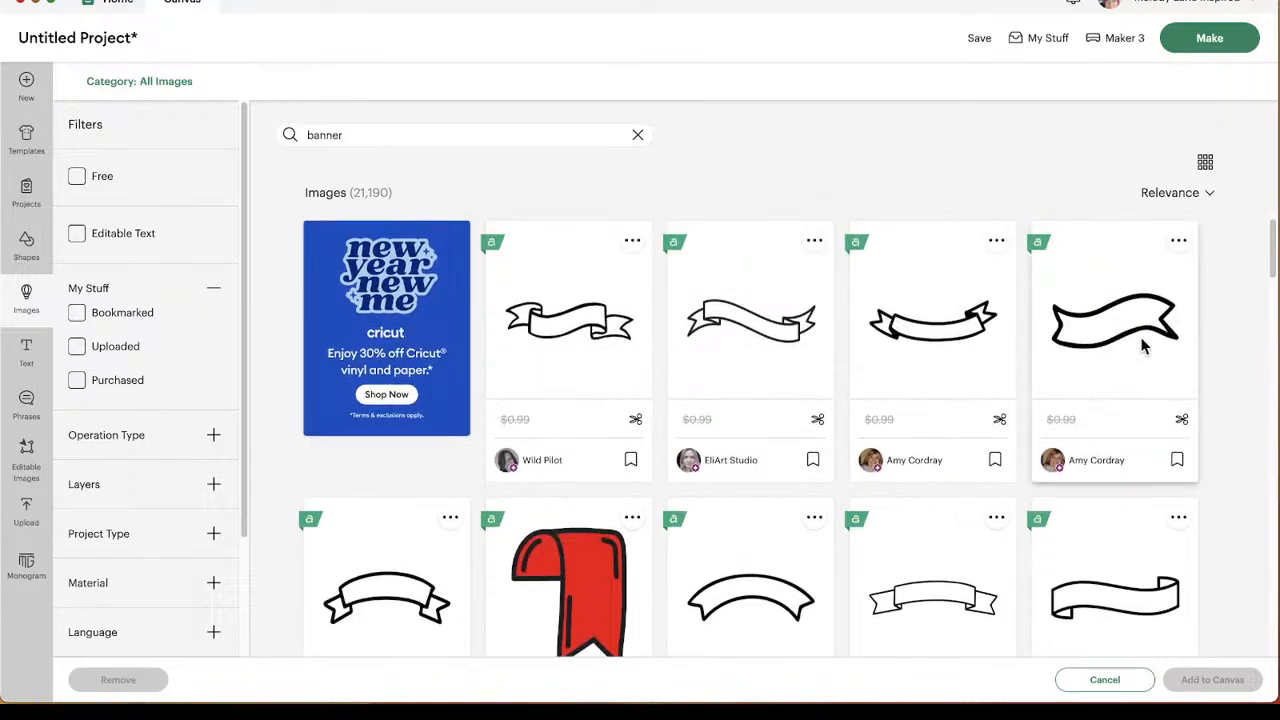
pyautogui.click(1140, 345)
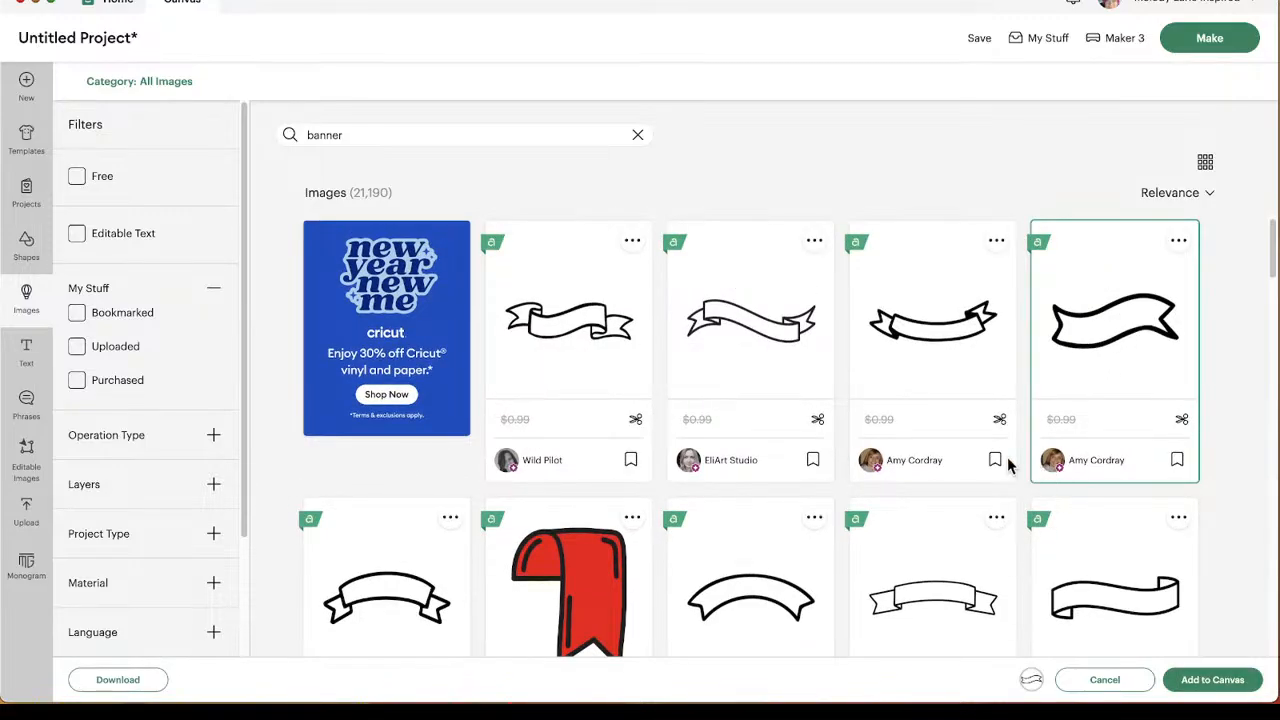
pyautogui.click(1213, 679)
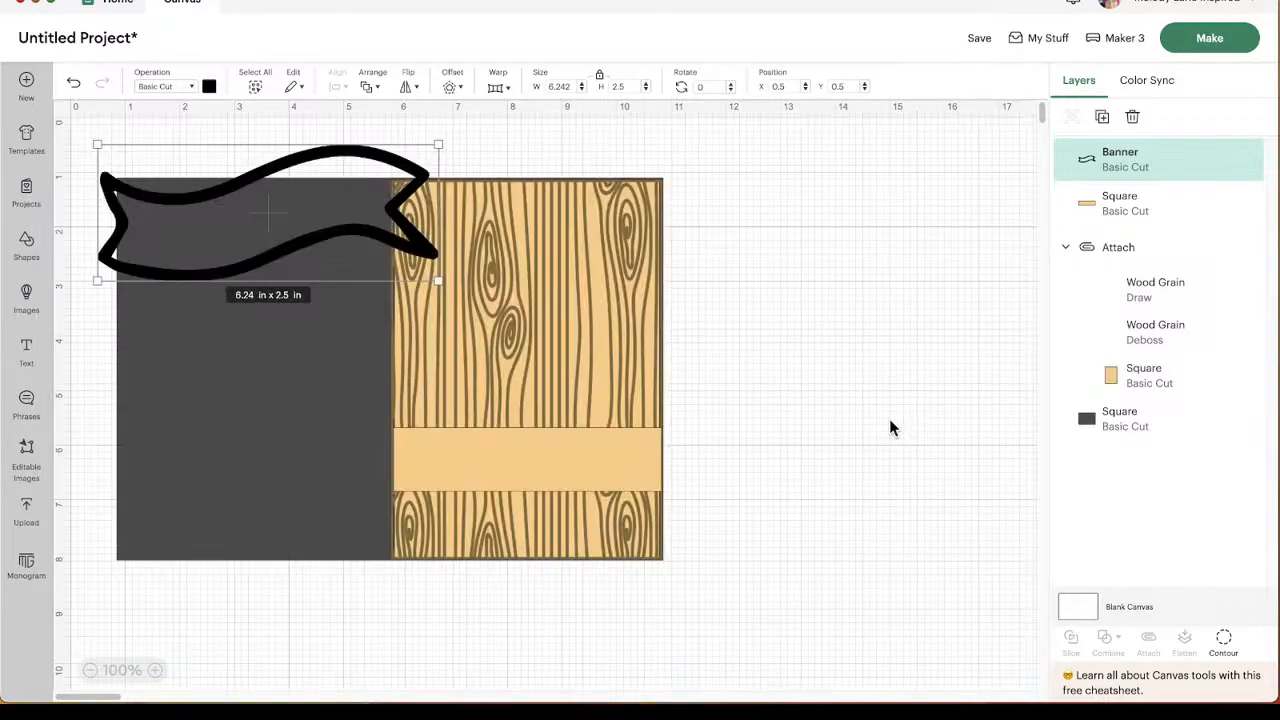
# Move the banner off the card to about X 10.556, Y 3.931 and hide its inner contour to make it solid.
pyautogui.moveTo(143, 268); pyautogui.dragTo(763, 426)
pyautogui.click(1223, 641)
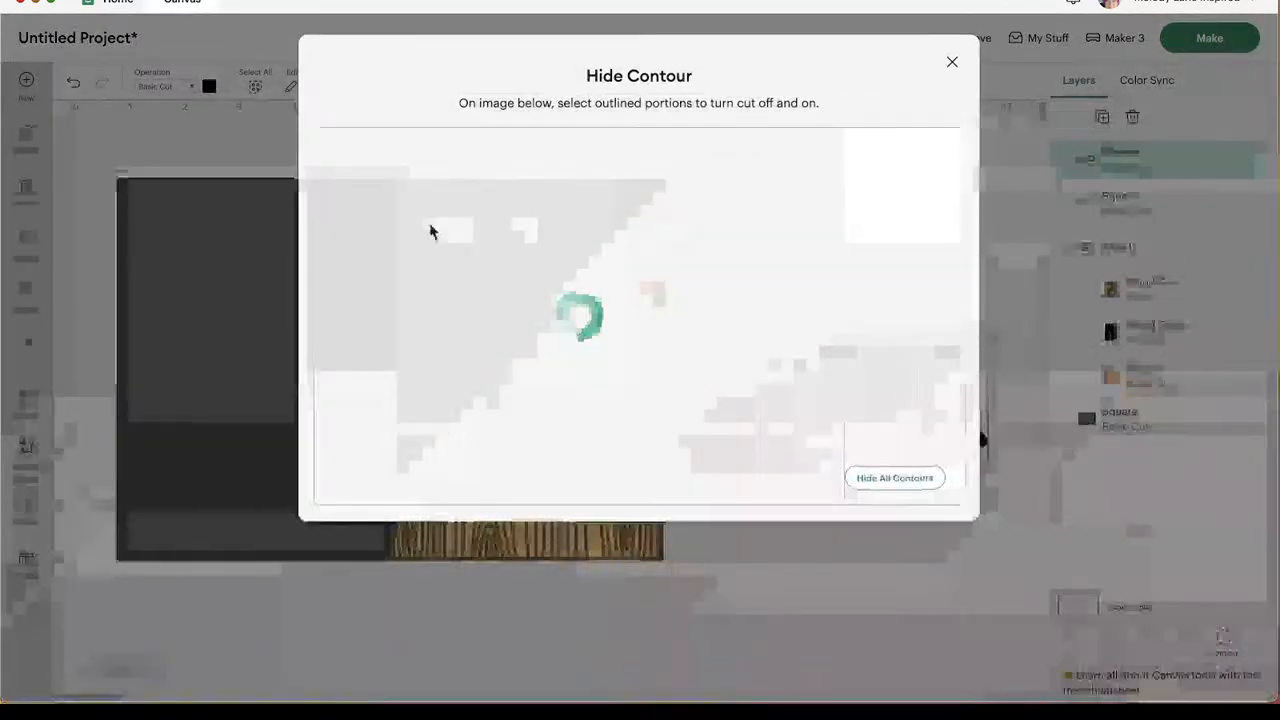
pyautogui.click(633, 270)
pyautogui.click(889, 626)
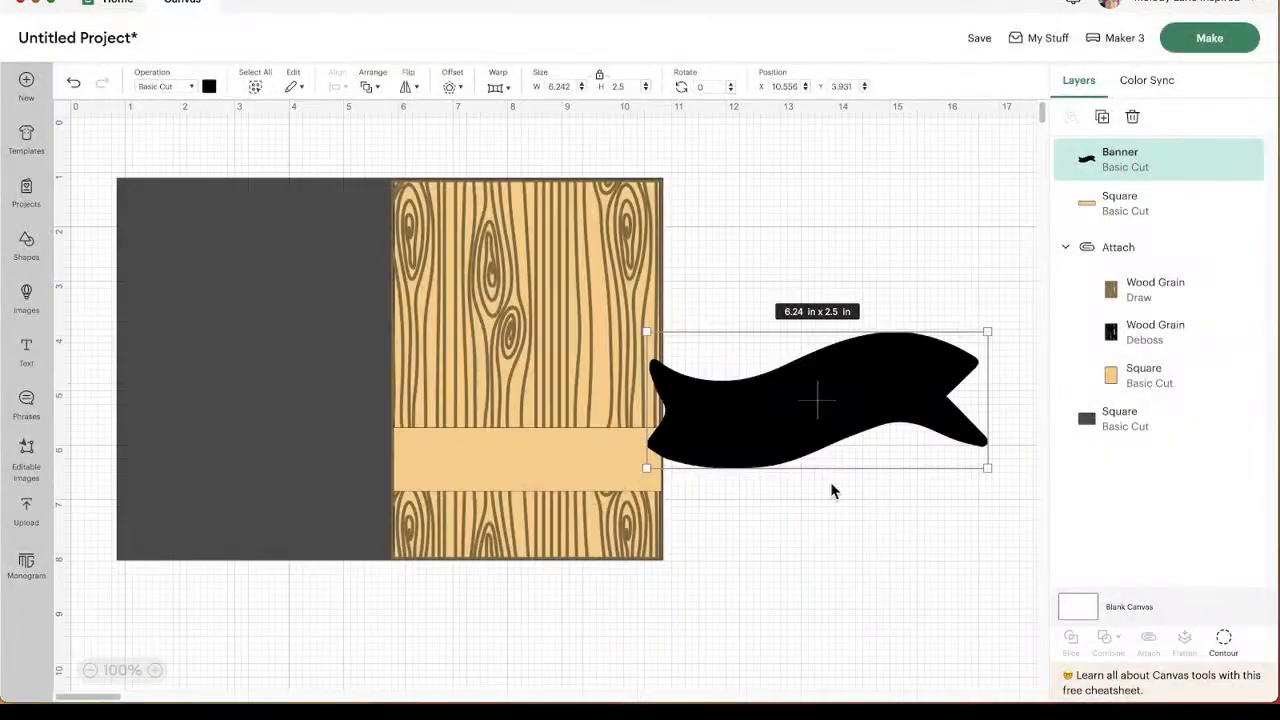
# Shrink the solid banner to about 4.21 × 1.69 in and recolor it white.
pyautogui.moveTo(929, 486); pyautogui.dragTo(818, 442)
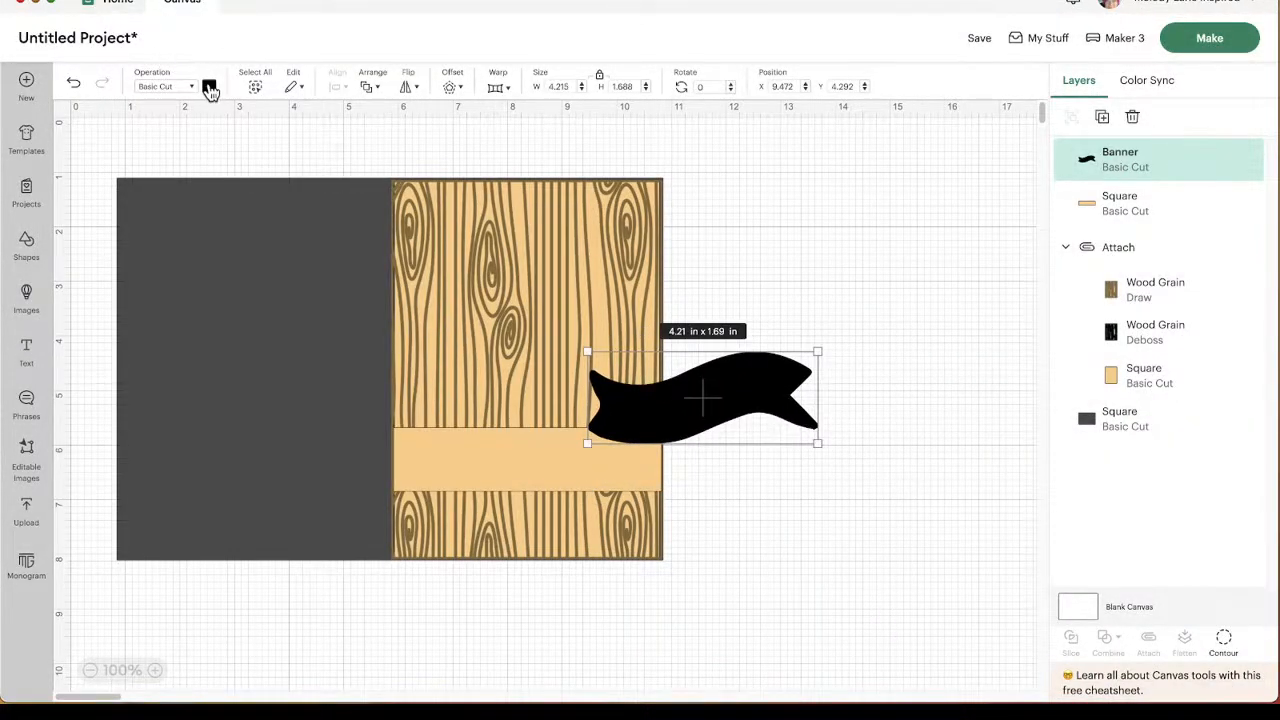
pyautogui.click(205, 86)
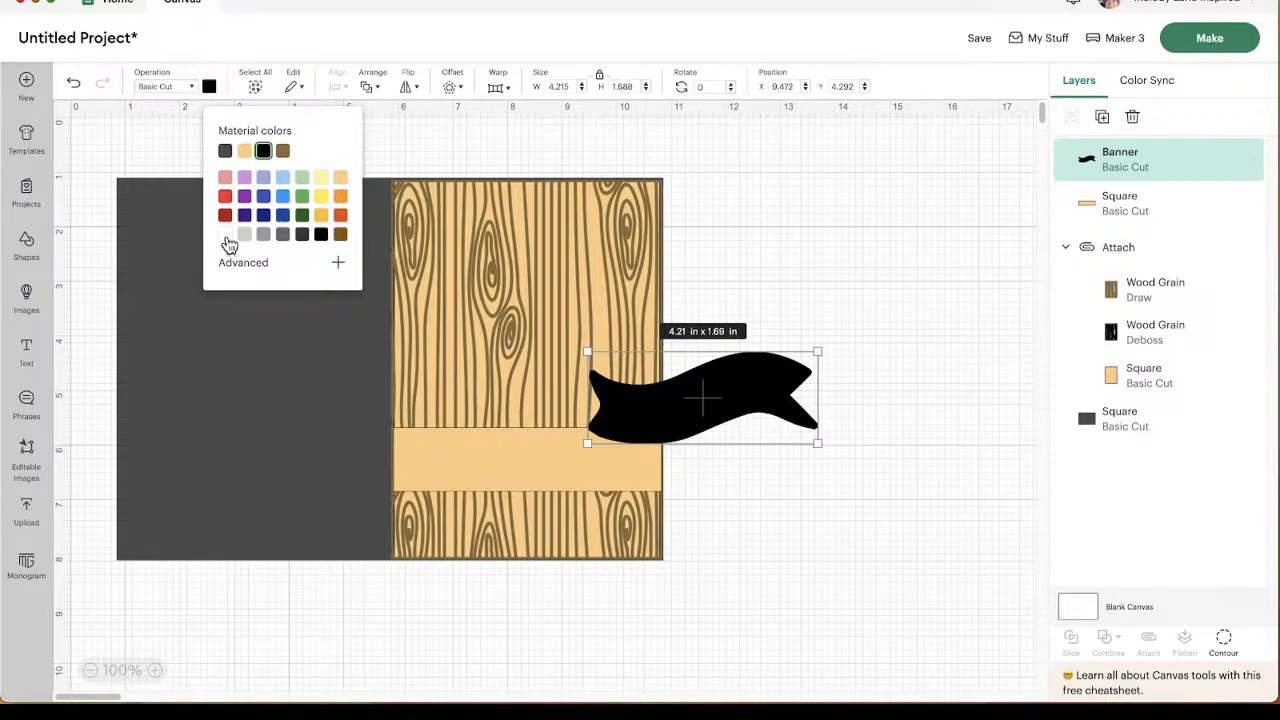
pyautogui.click(227, 237)
pyautogui.click(875, 370)
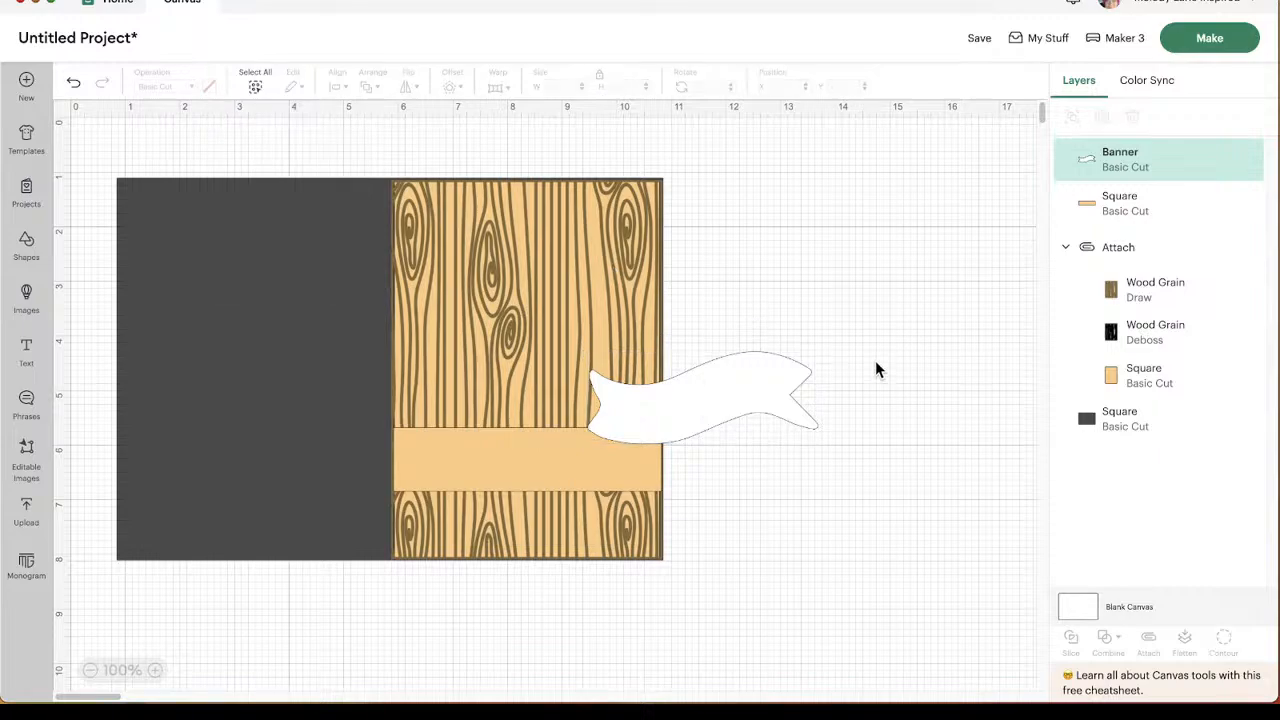
# Place the white banner on the light orange band at about X 6.556, Y 5.681 and shrink it to about 2.63 × 1.05 in.
pyautogui.moveTo(758, 398); pyautogui.dragTo(580, 474)
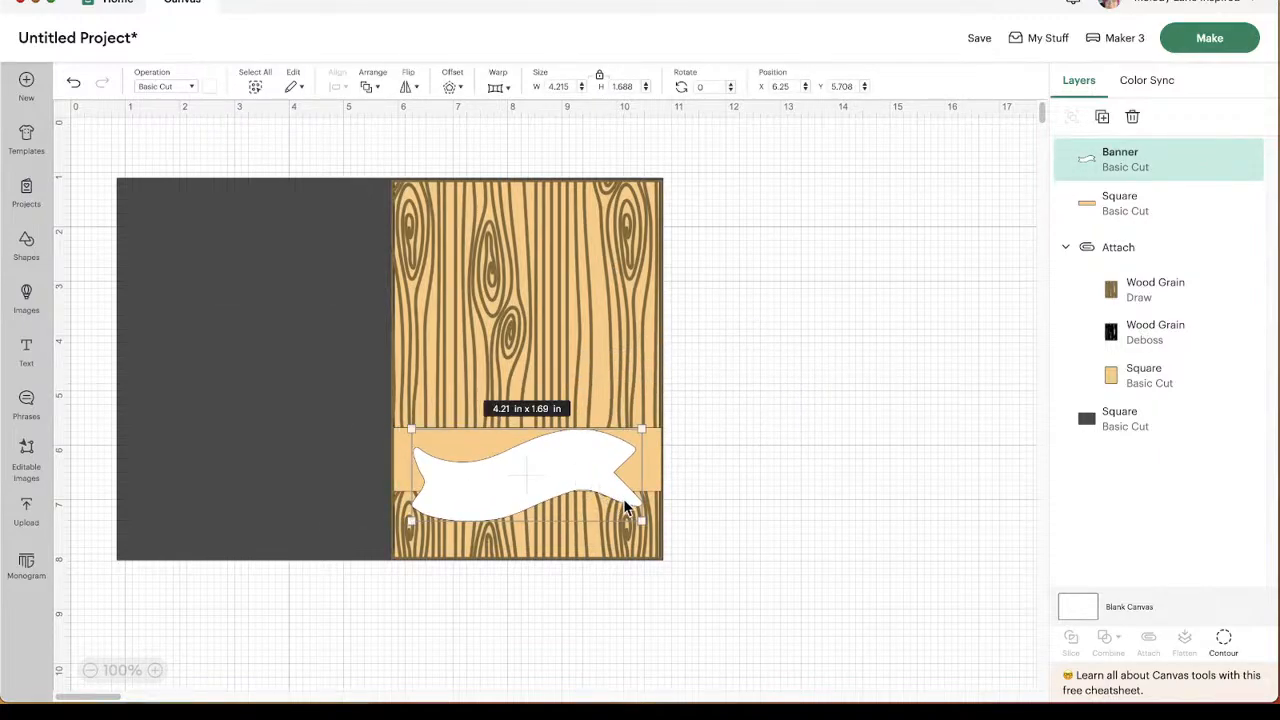
pyautogui.moveTo(641, 520); pyautogui.dragTo(555, 484)
pyautogui.moveTo(474, 460); pyautogui.dragTo(493, 463)
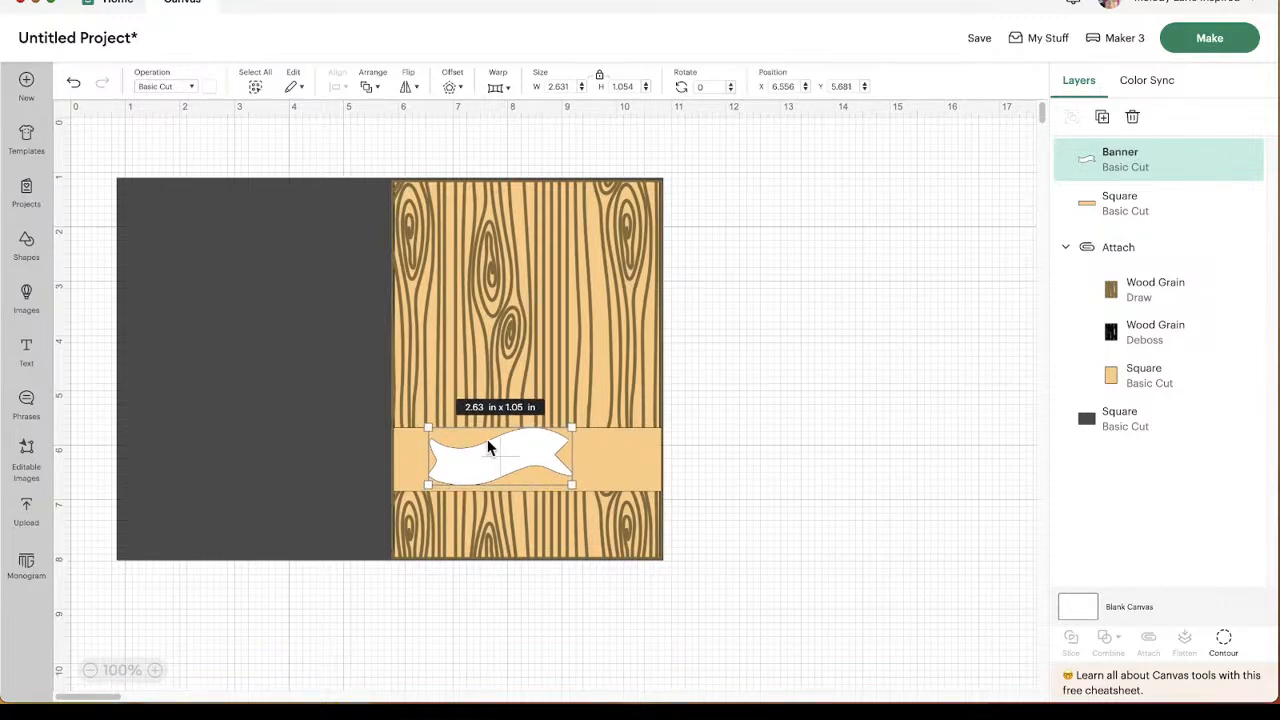
# Add a heart shape, duplicate it, and set the two hearts next to each other on the empty canvas beside the card.
pyautogui.click(29, 254)
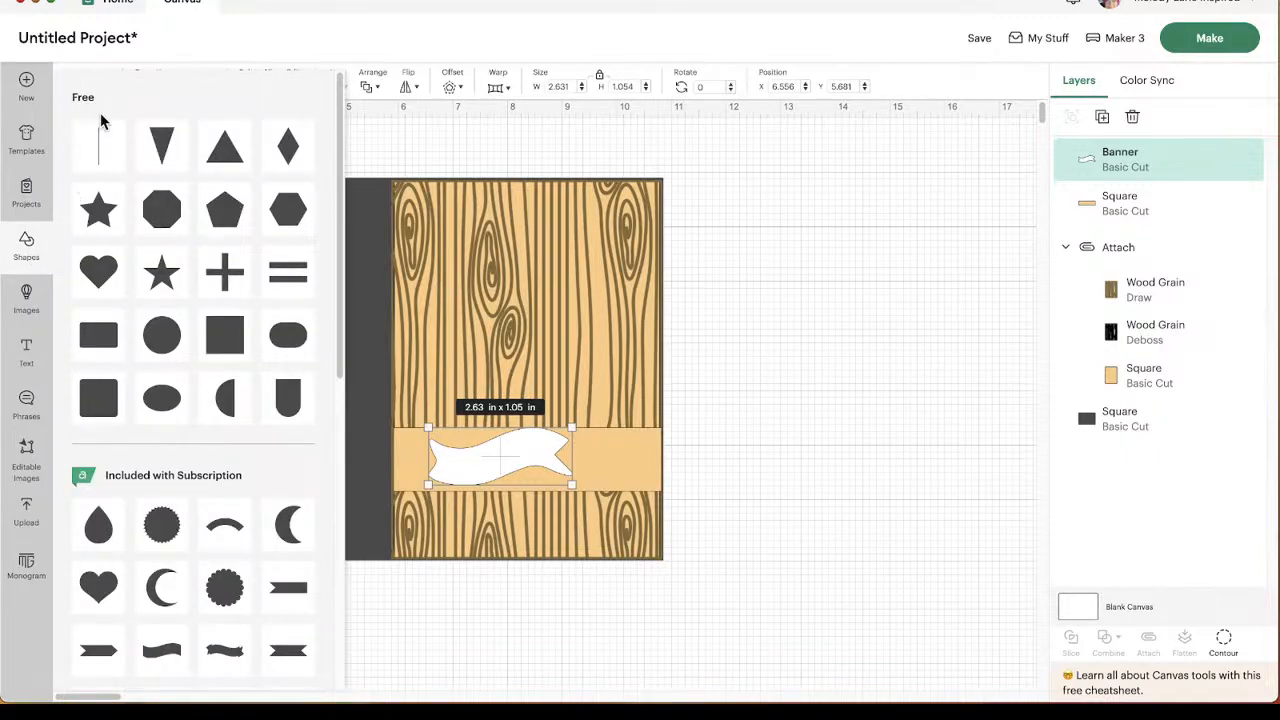
pyautogui.click(100, 272)
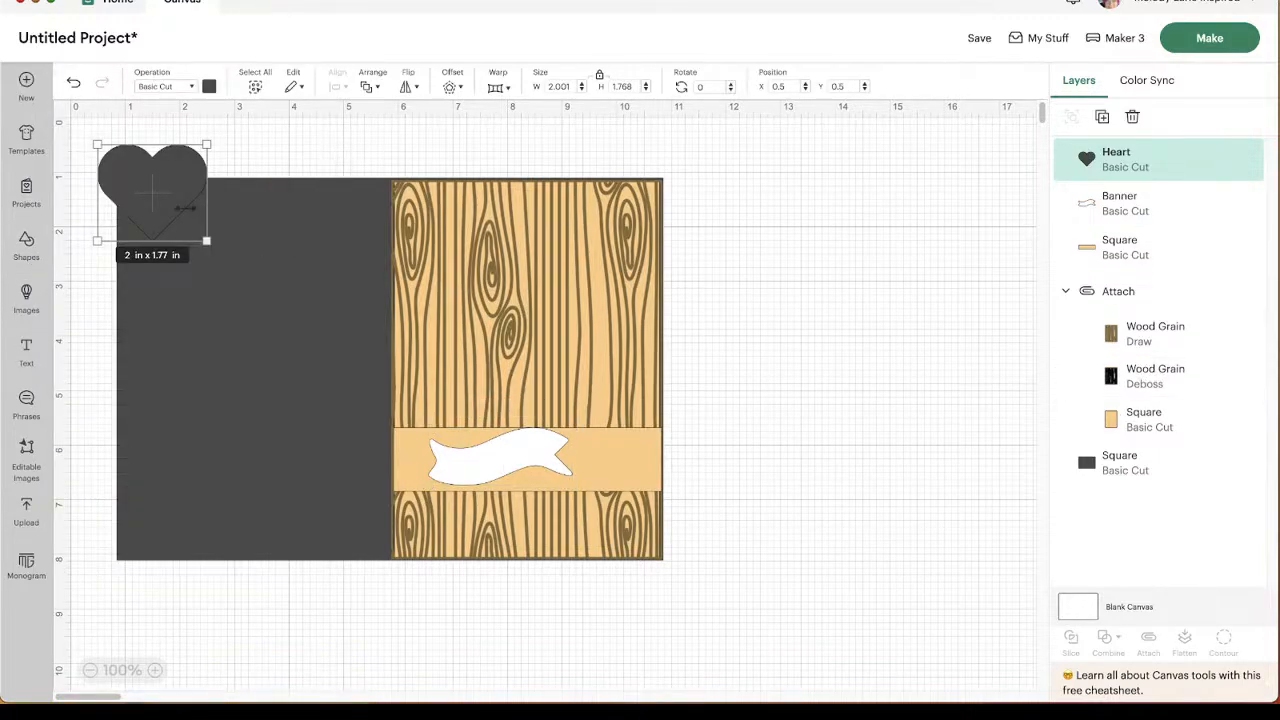
pyautogui.moveTo(171, 191); pyautogui.dragTo(831, 314)
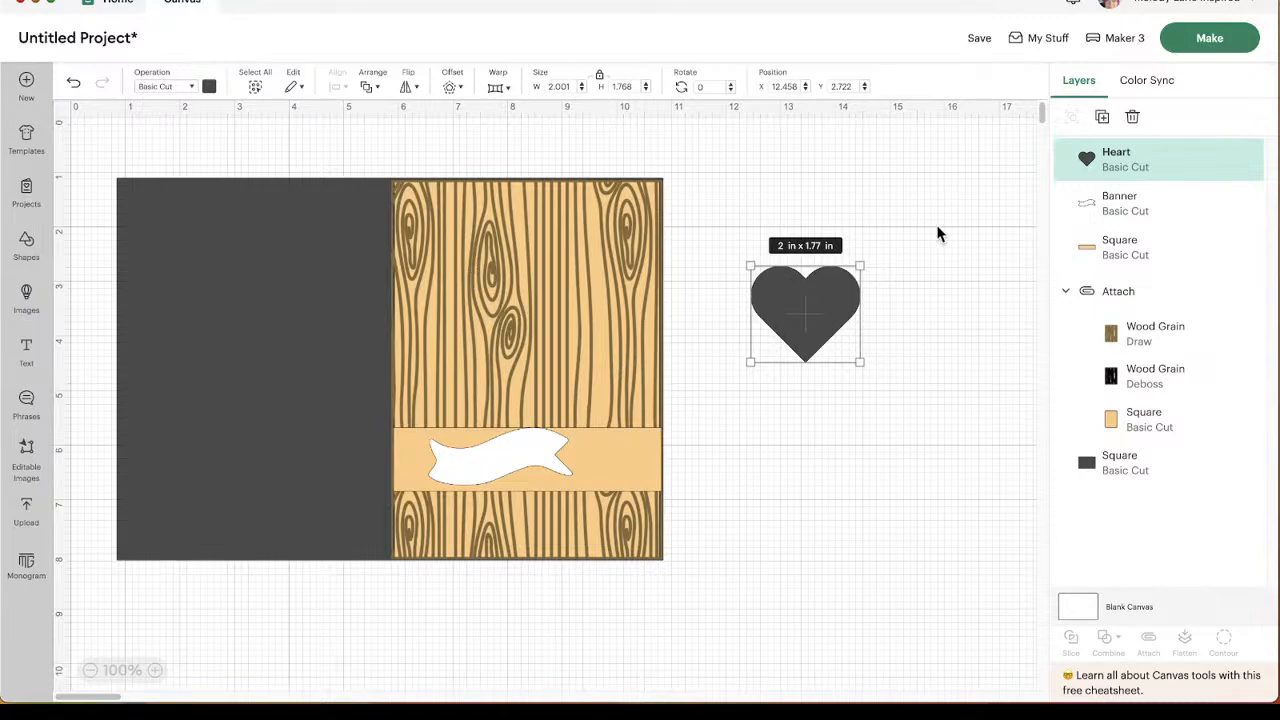
pyautogui.click(1101, 118)
pyautogui.moveTo(181, 219); pyautogui.dragTo(918, 238)
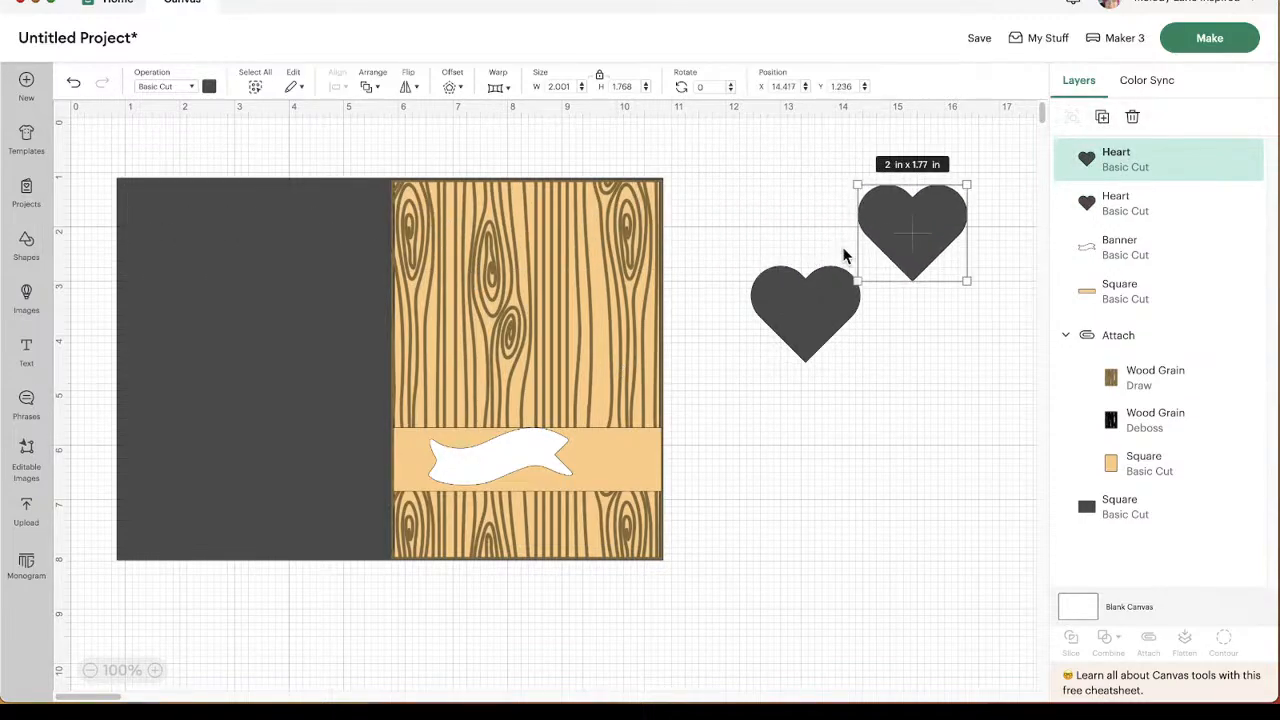
pyautogui.moveTo(808, 320); pyautogui.dragTo(770, 260)
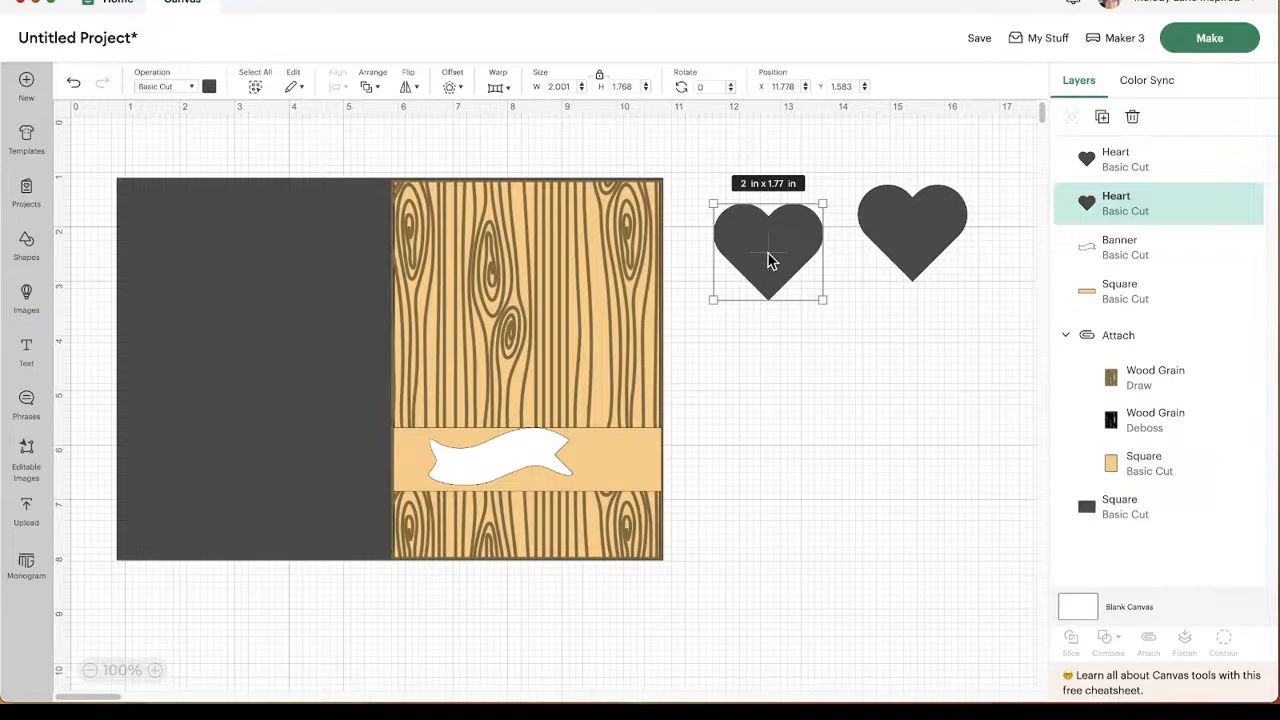
# Recolor the heart nearest the card dark red.
pyautogui.click(209, 87)
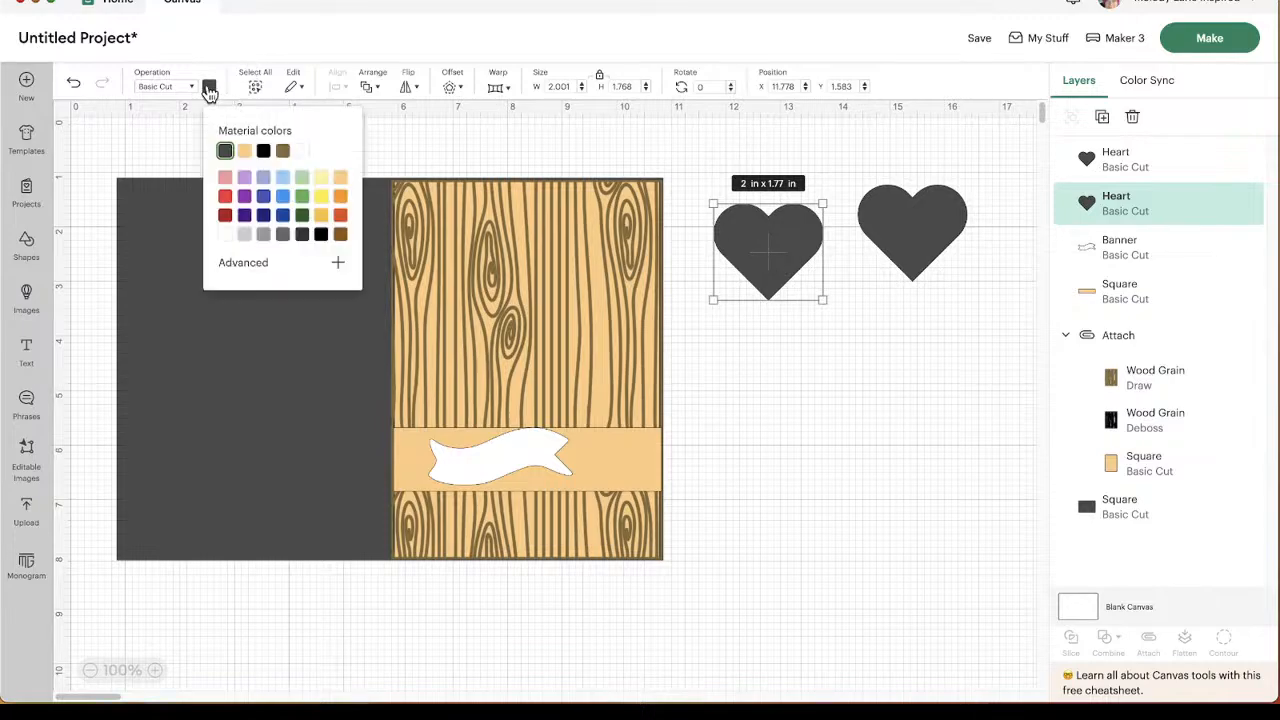
pyautogui.click(226, 216)
pyautogui.click(886, 357)
# Lay the other heart over the dark red one and recolor it light orange.
pyautogui.moveTo(886, 257); pyautogui.dragTo(772, 250)
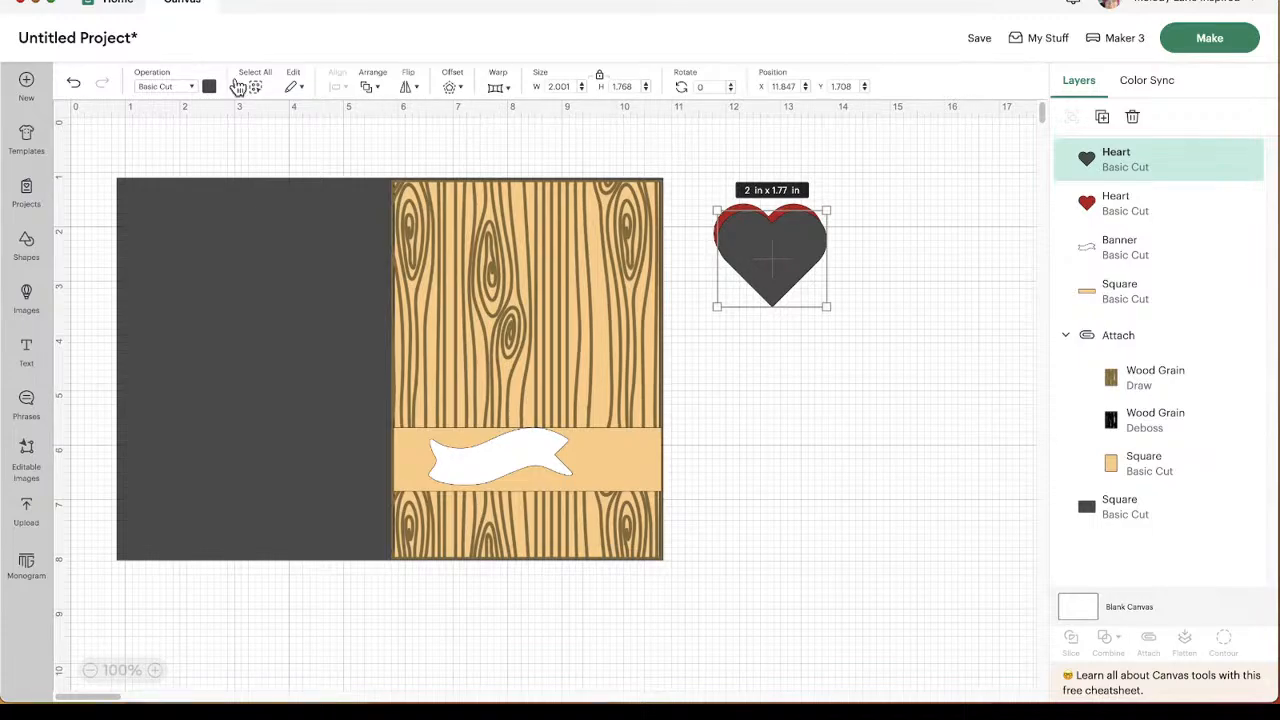
pyautogui.click(209, 88)
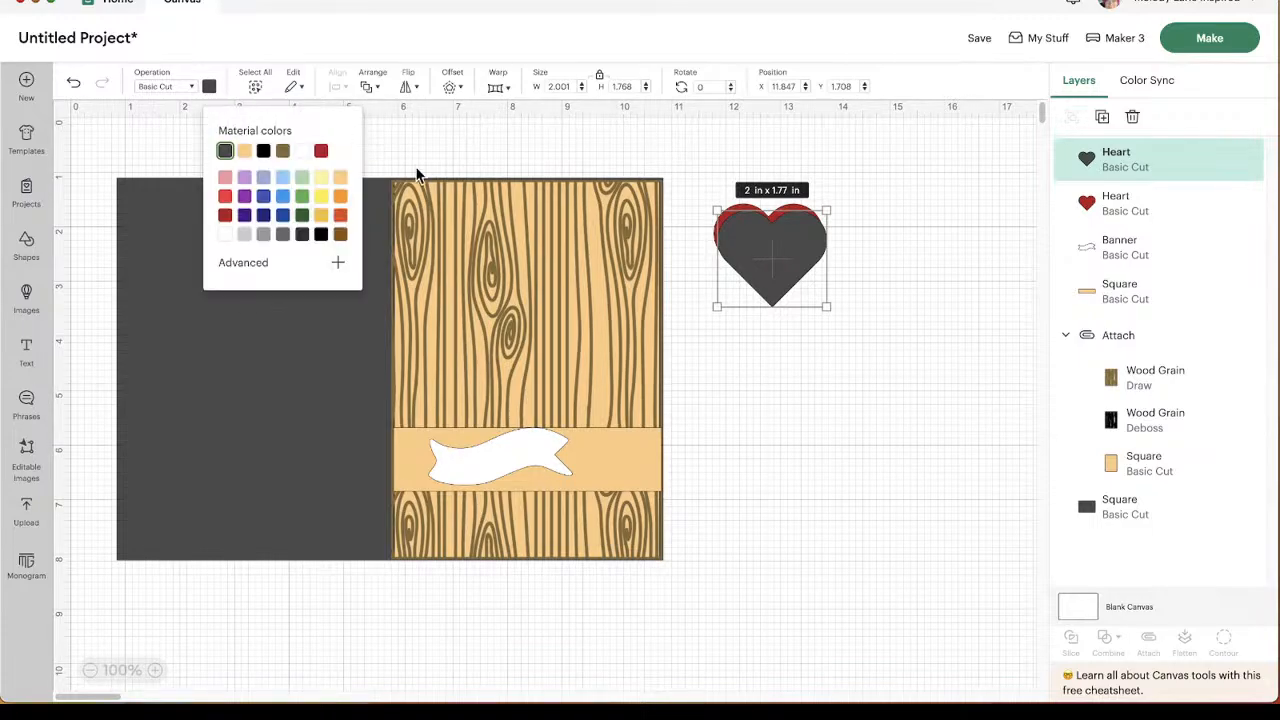
pyautogui.click(244, 151)
pyautogui.click(863, 412)
# Align the light orange heart with the red one and shrink it to about 1.95 × 1.72 in so a red edge shows.
pyautogui.moveTo(778, 255); pyautogui.dragTo(774, 250)
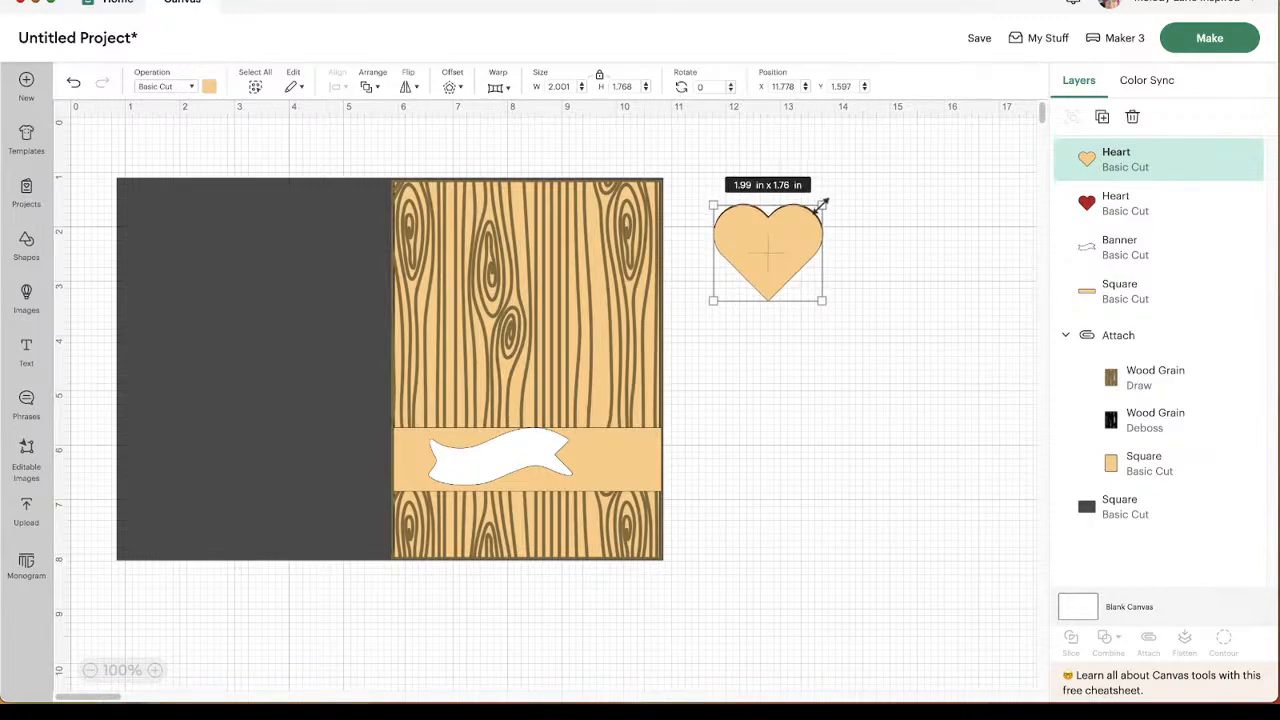
pyautogui.moveTo(821, 206); pyautogui.dragTo(818, 208)
pyautogui.moveTo(779, 268); pyautogui.dragTo(779, 274)
# Duplicate the layered heart pair and place the copy at about X 14.722, Y 1.417.
pyautogui.moveTo(847, 213); pyautogui.dragTo(760, 271)
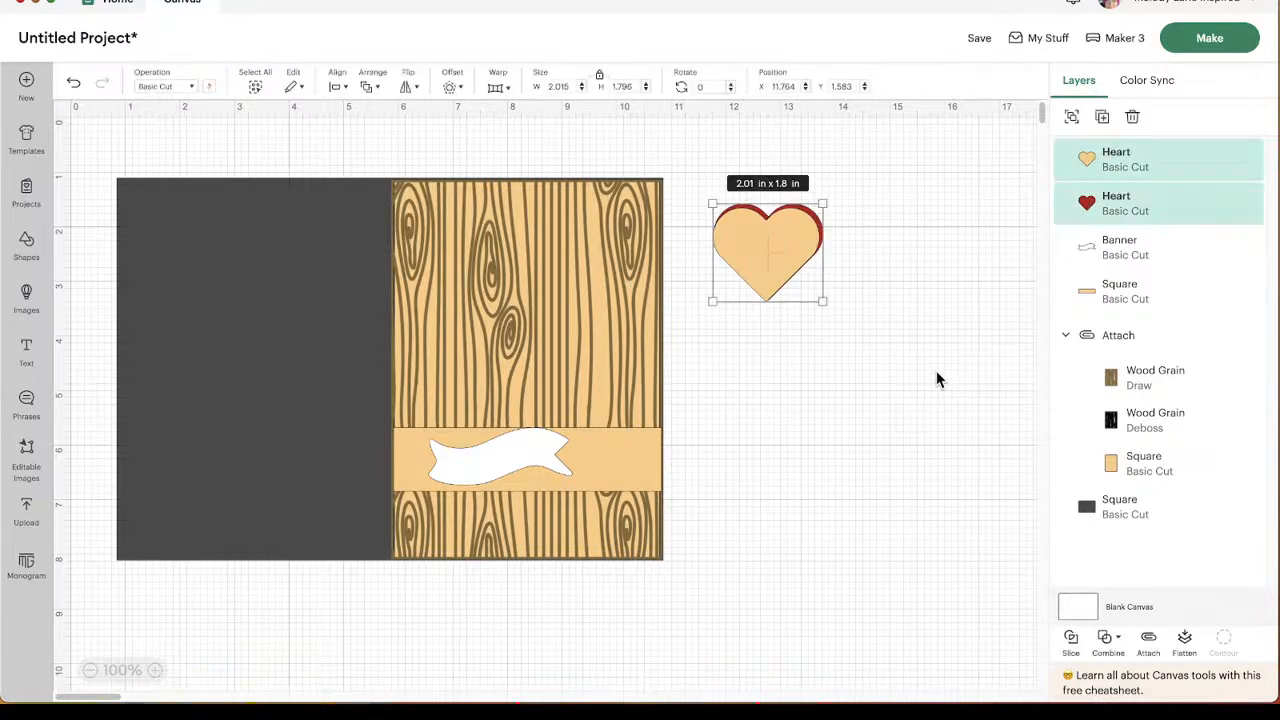
pyautogui.click(1102, 117)
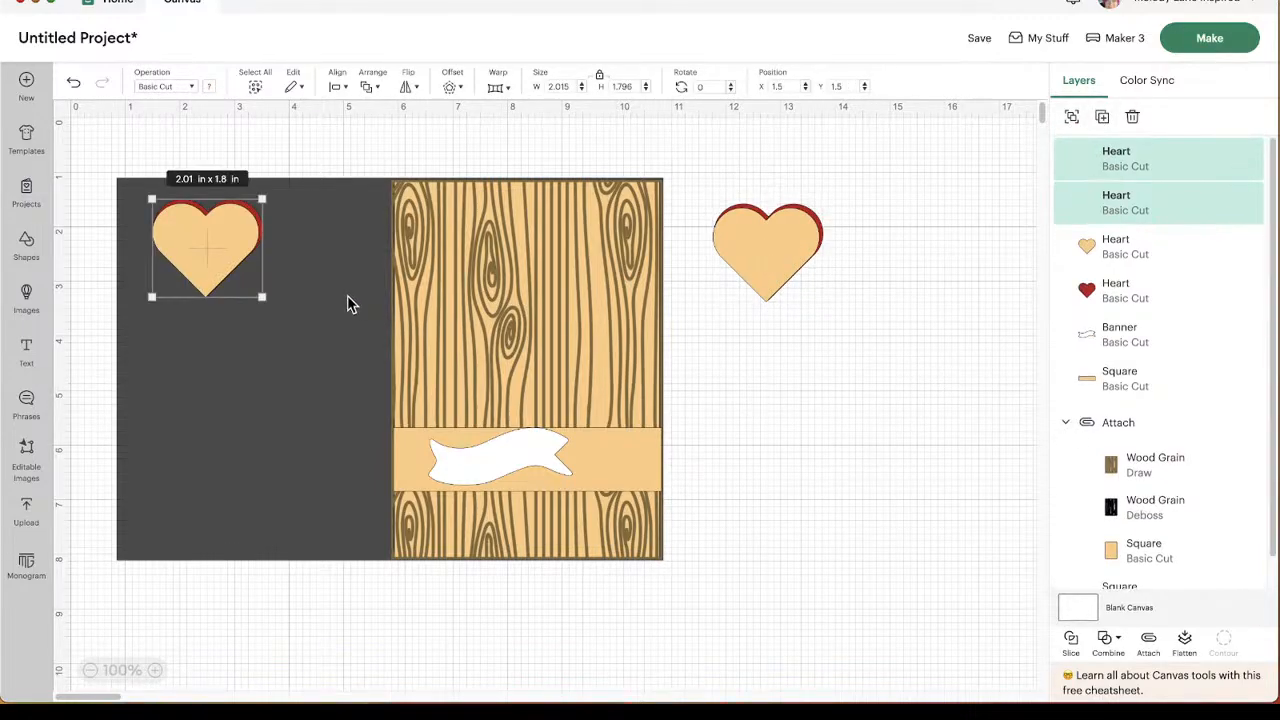
pyautogui.moveTo(184, 260); pyautogui.dragTo(908, 266)
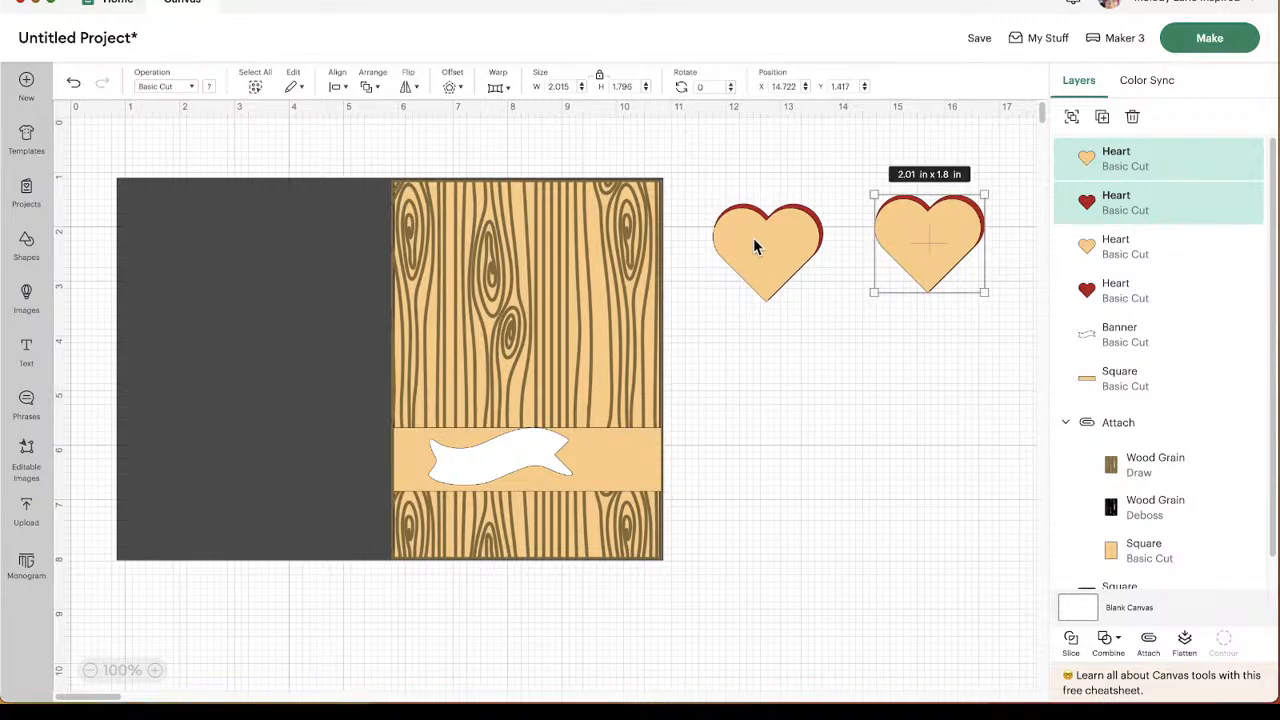
# Nudge the original pair's orange heart to about X 11.792, Y 1.66, and group each heart pair separately.
pyautogui.moveTo(731, 270); pyautogui.dragTo(758, 251)
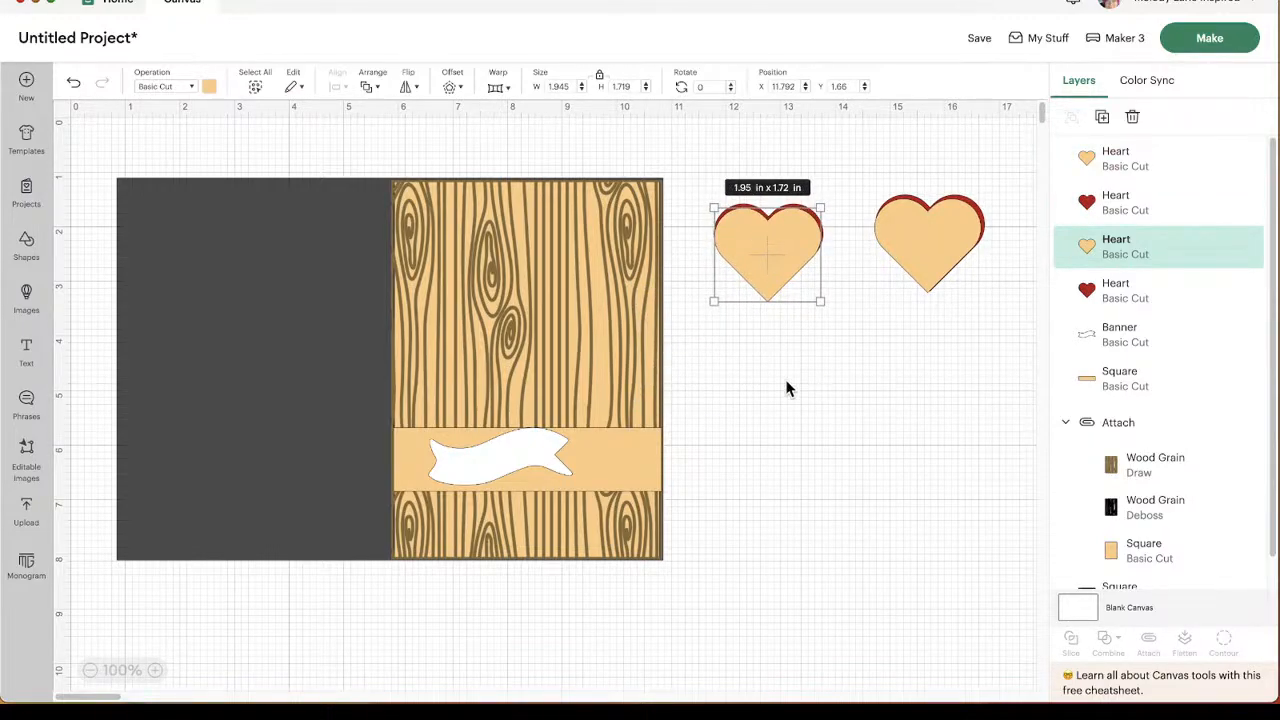
pyautogui.click(783, 384)
pyautogui.moveTo(783, 382); pyautogui.dragTo(815, 215)
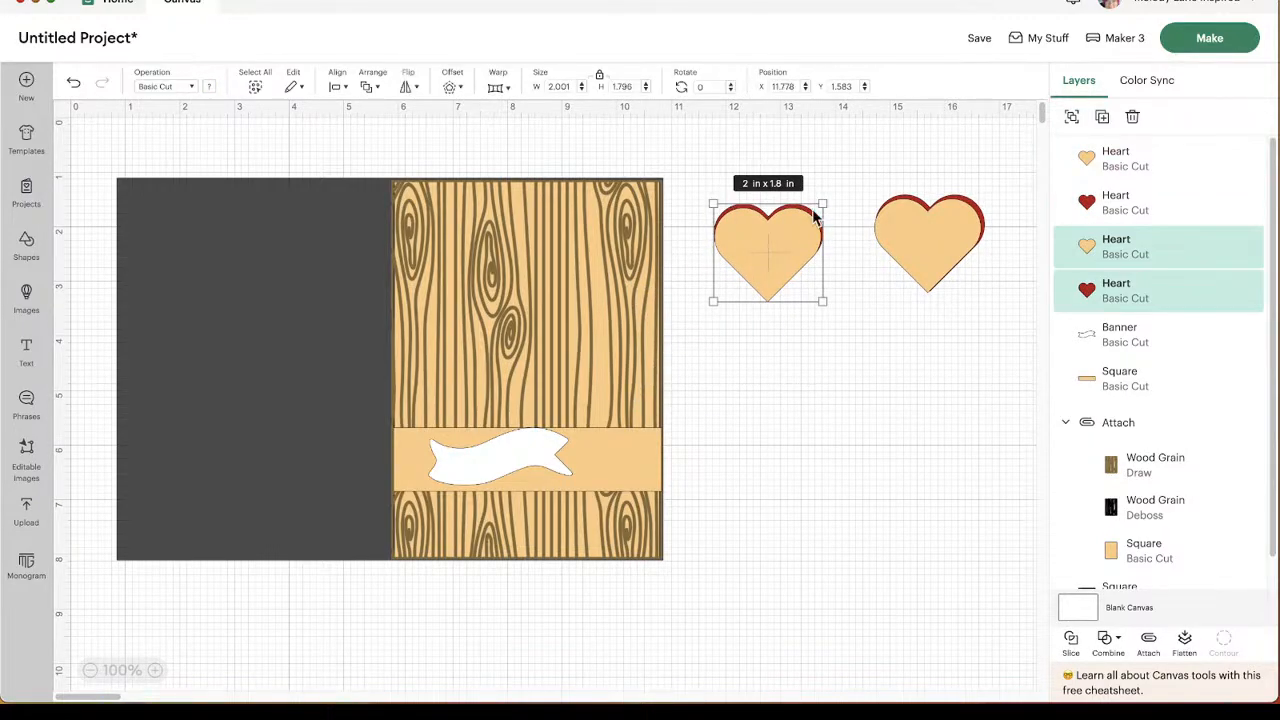
pyautogui.click(1071, 122)
pyautogui.moveTo(971, 351); pyautogui.dragTo(915, 228)
pyautogui.click(1072, 117)
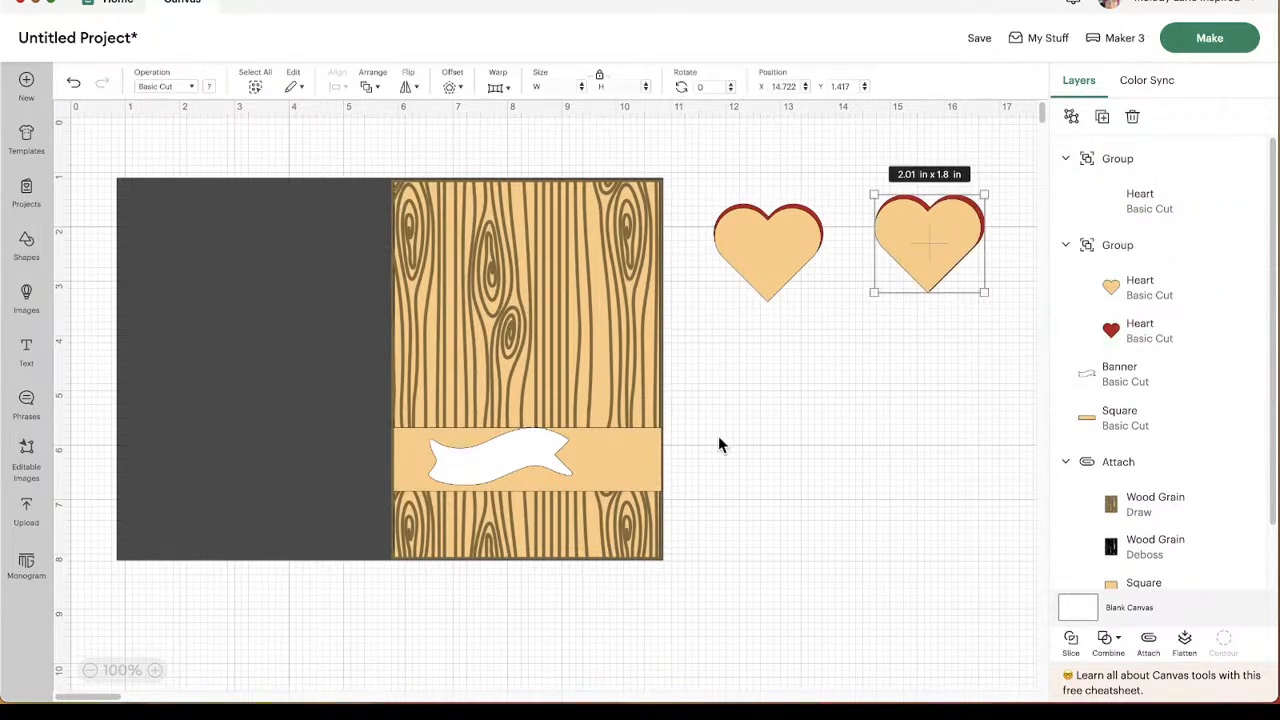
# Move both heart groups onto the card front, one at about X 7.4, Y 4.17 and the other at about X 8.694, Y 5.625.
pyautogui.moveTo(776, 265); pyautogui.dragTo(573, 398)
pyautogui.click(966, 248)
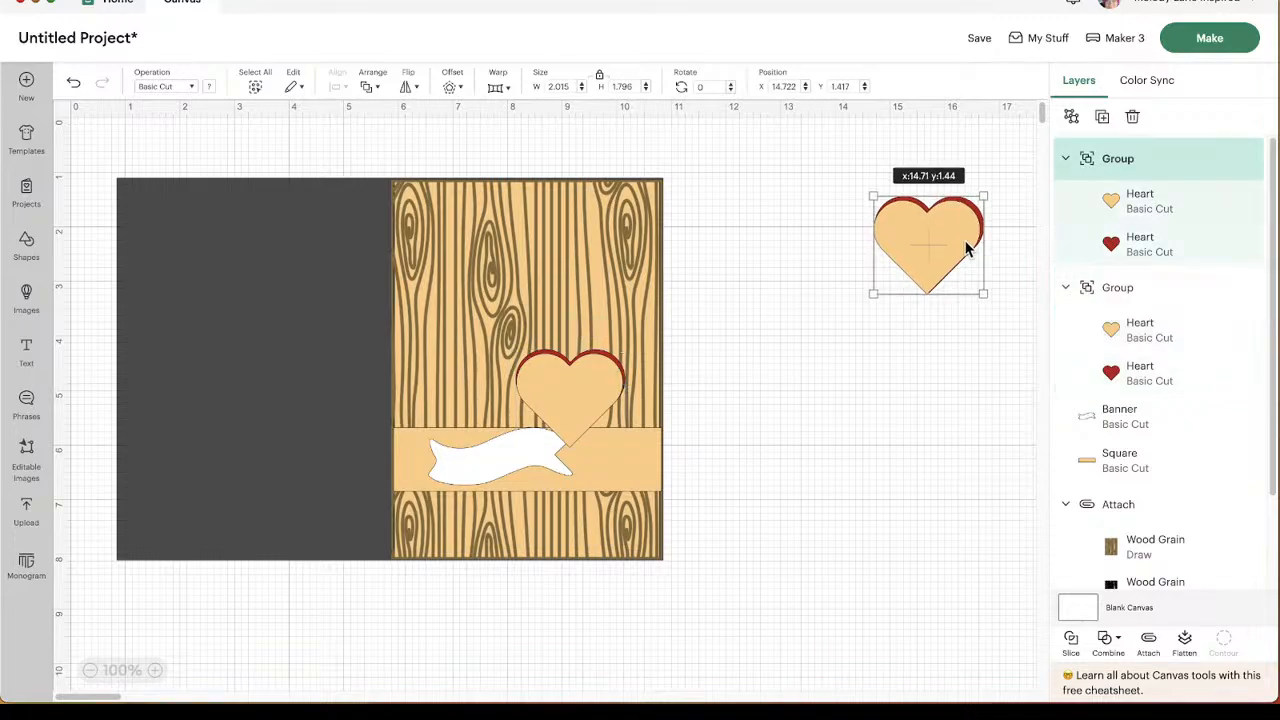
pyautogui.moveTo(966, 248); pyautogui.dragTo(638, 477)
pyautogui.moveTo(557, 395); pyautogui.dragTo(514, 382)
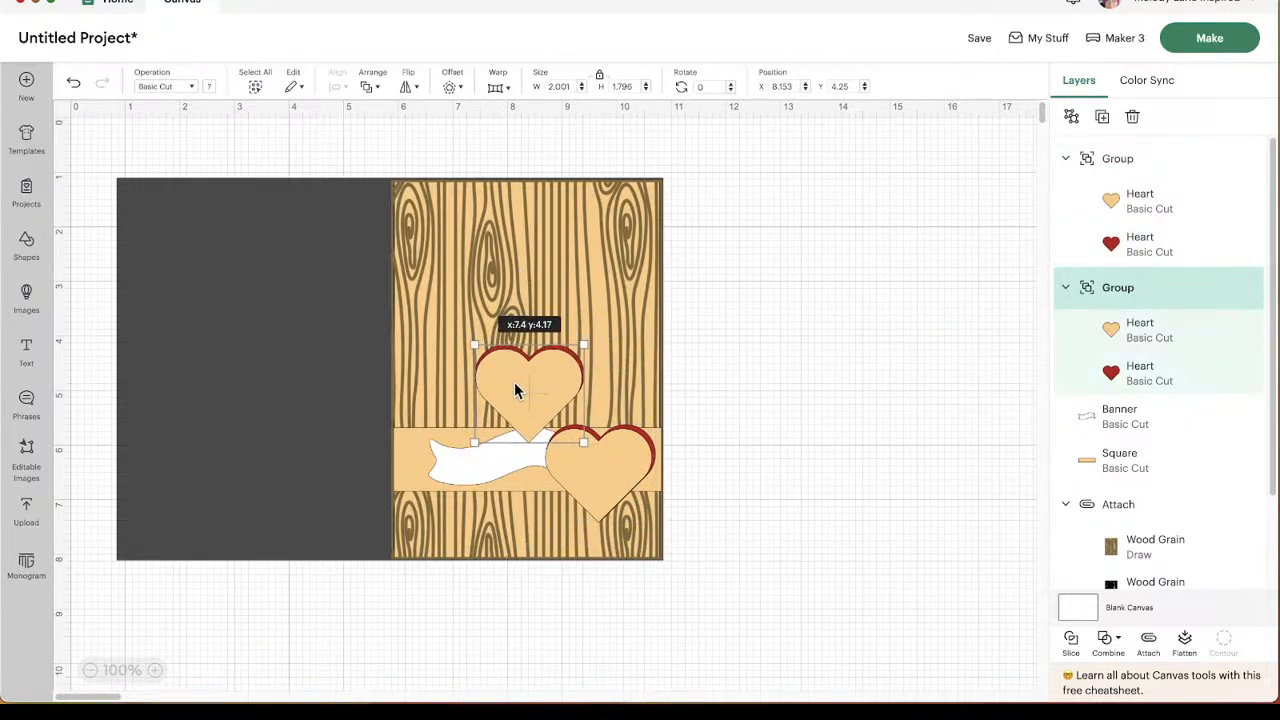
# Bring the white banner to the front of both heart groups.
pyautogui.rightClick(471, 478)
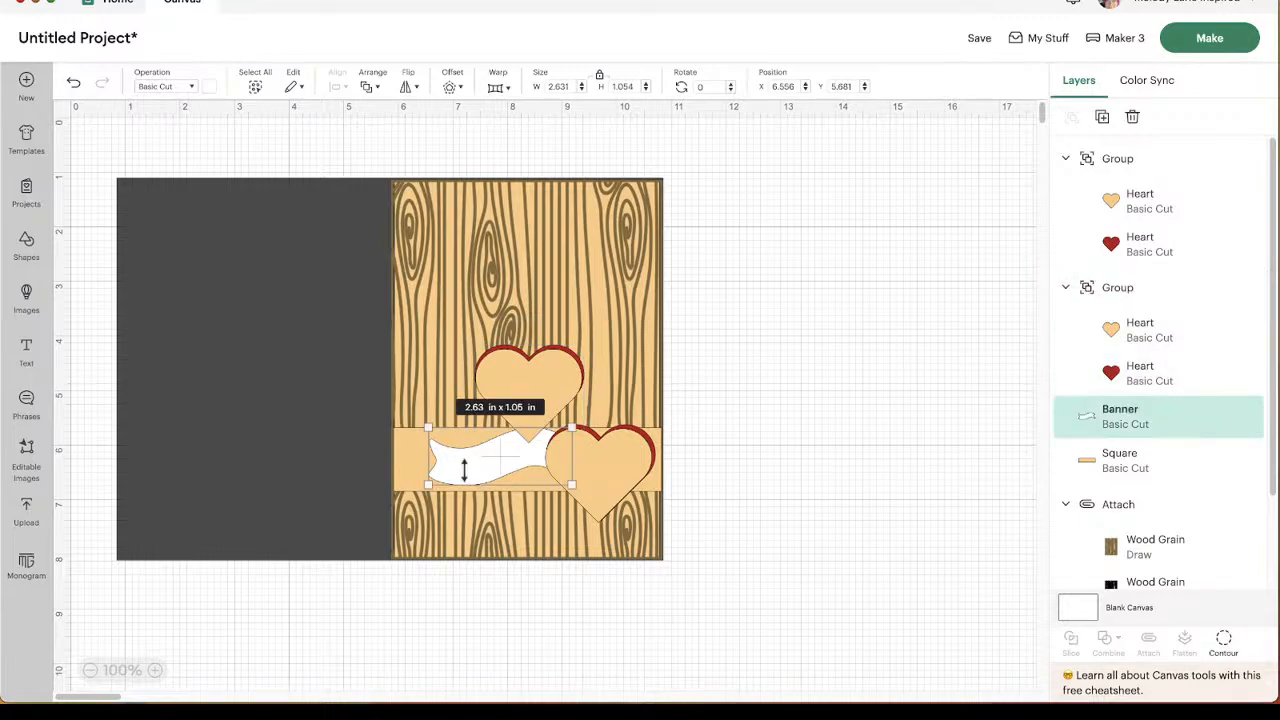
pyautogui.click(514, 267)
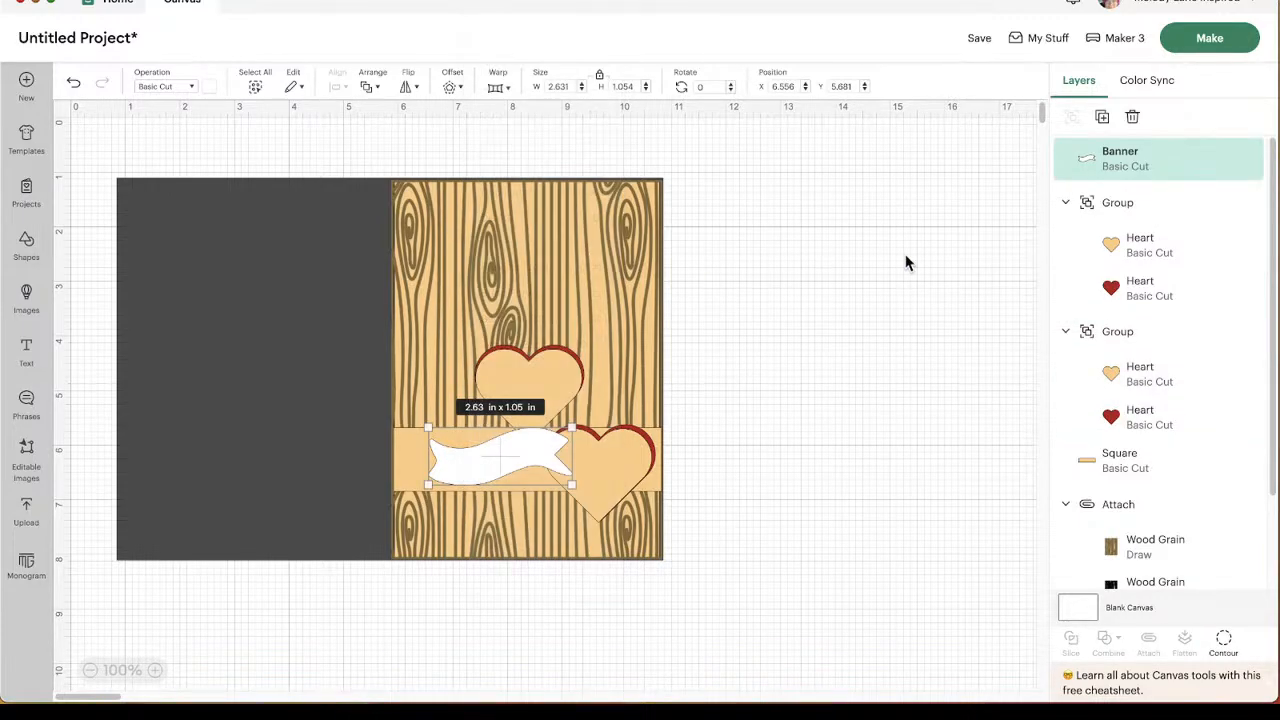
pyautogui.click(906, 263)
# Bring the lower heart group in front of the banner and shift the upper heart group to about X 8.181, Y 4.444.
pyautogui.rightClick(614, 463)
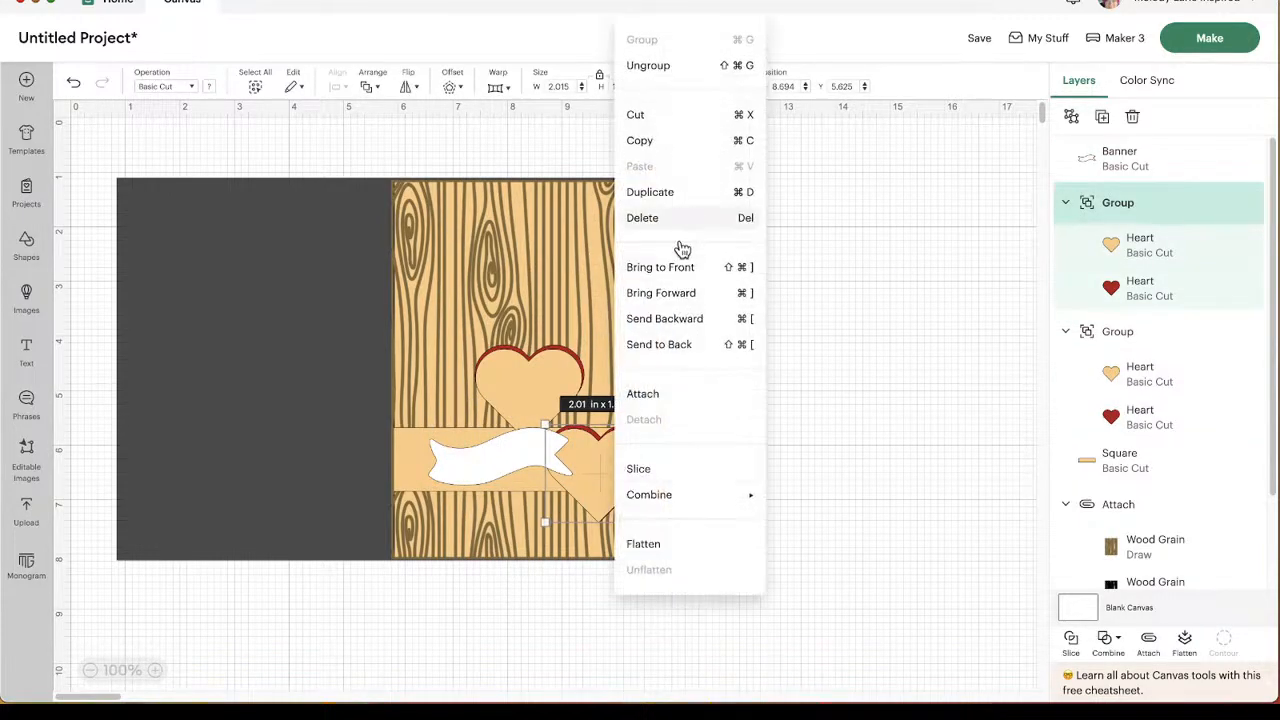
pyautogui.click(672, 268)
pyautogui.click(946, 368)
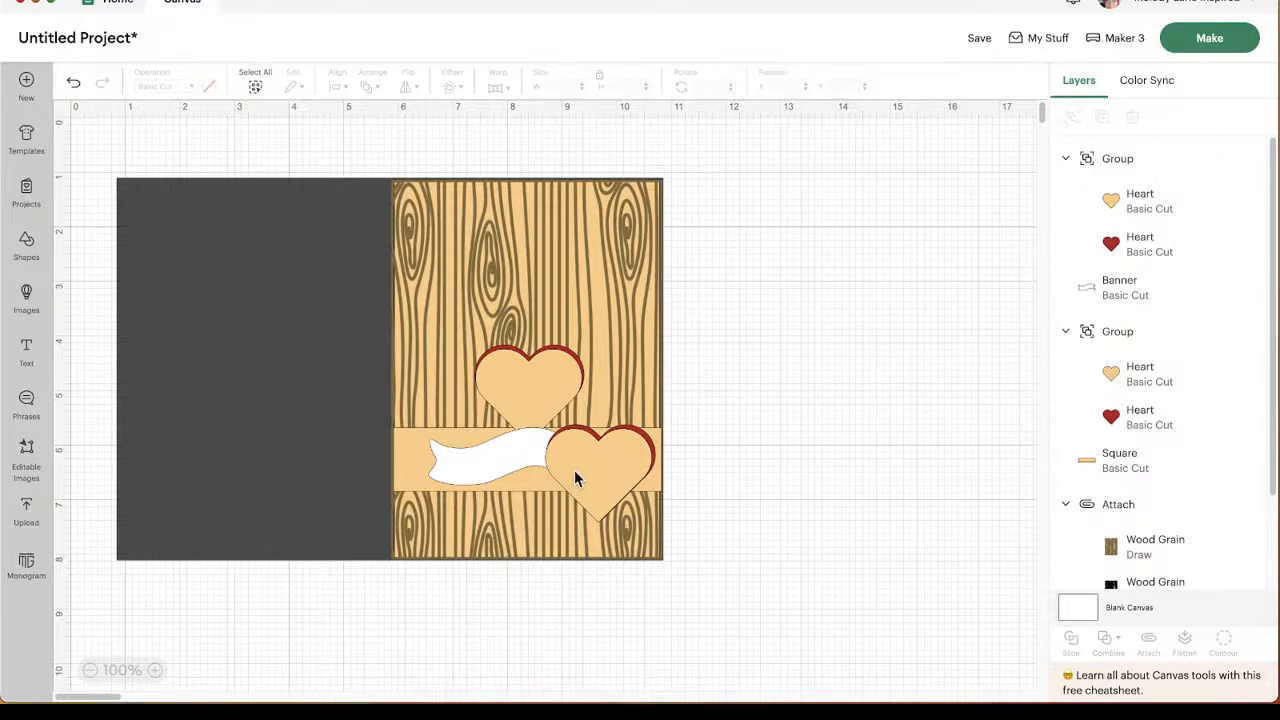
pyautogui.moveTo(522, 404); pyautogui.dragTo(565, 420)
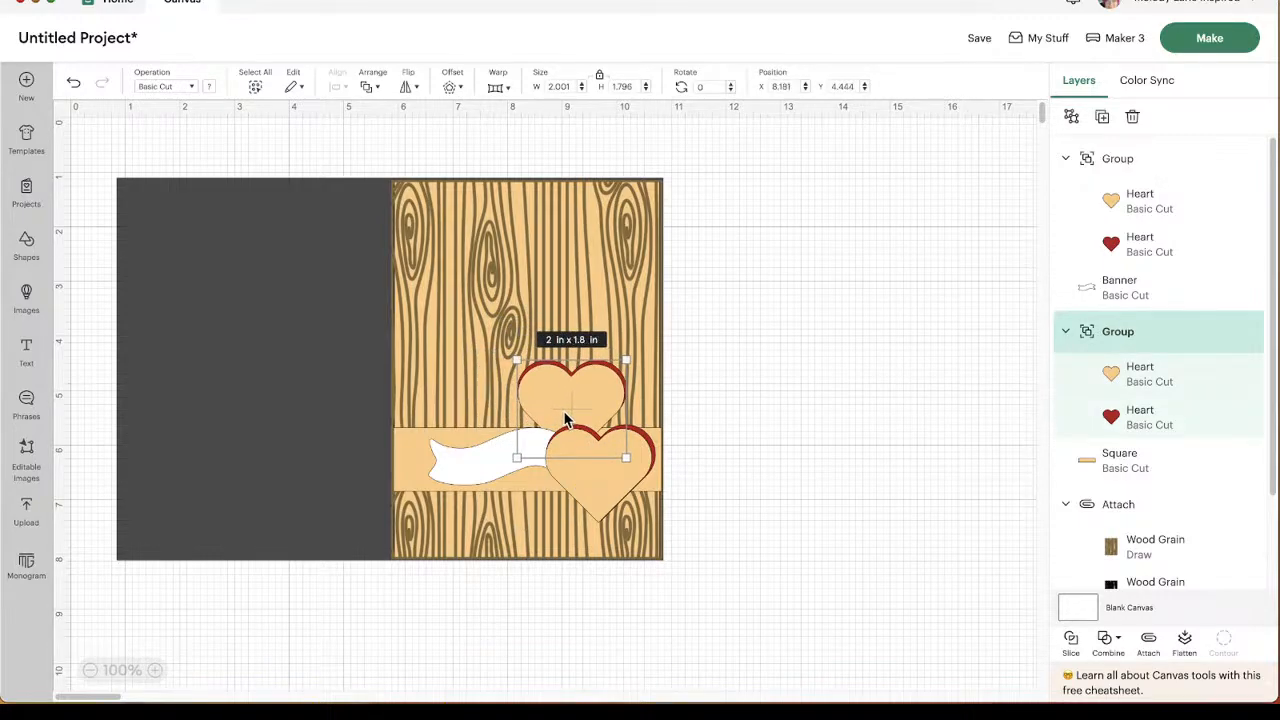
# Shift the lower heart group to about X 8.833, Y 5.75, nudge the upper one slightly, and move the banner to about X 6.486, Y 5.708.
pyautogui.moveTo(620, 490); pyautogui.dragTo(626, 497)
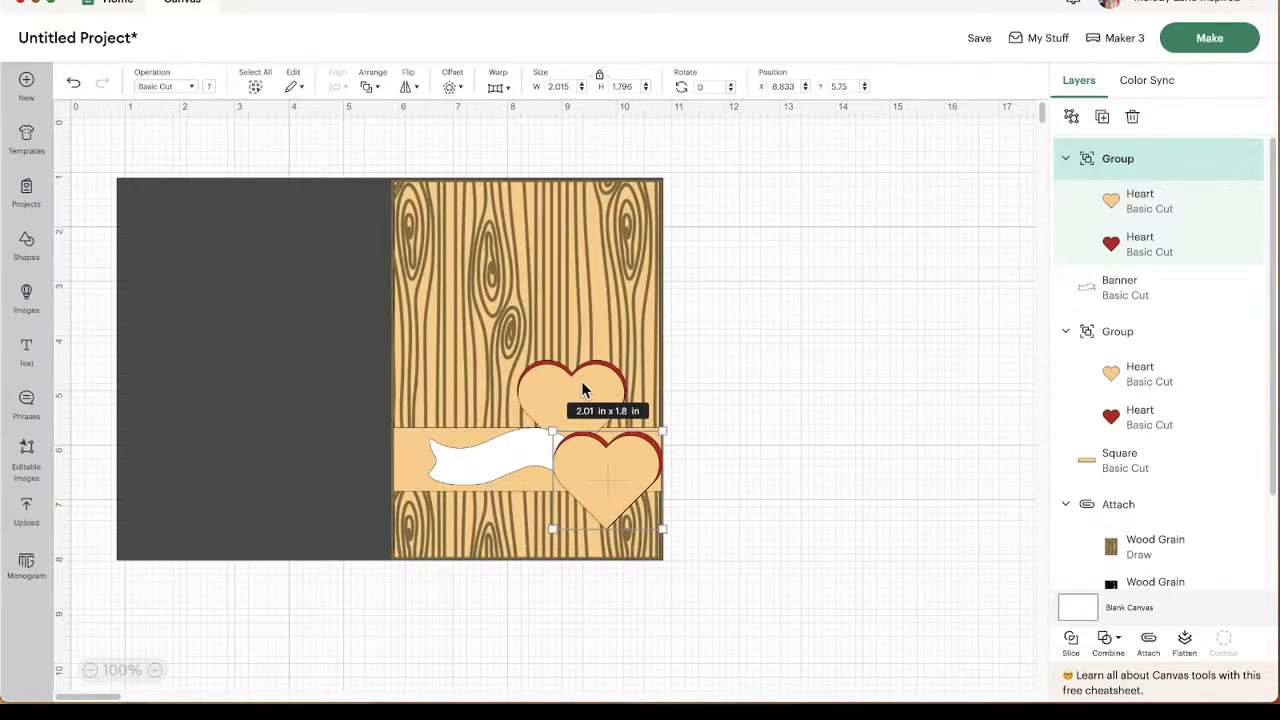
pyautogui.moveTo(597, 397); pyautogui.dragTo(589, 392)
pyautogui.moveTo(466, 472); pyautogui.dragTo(465, 478)
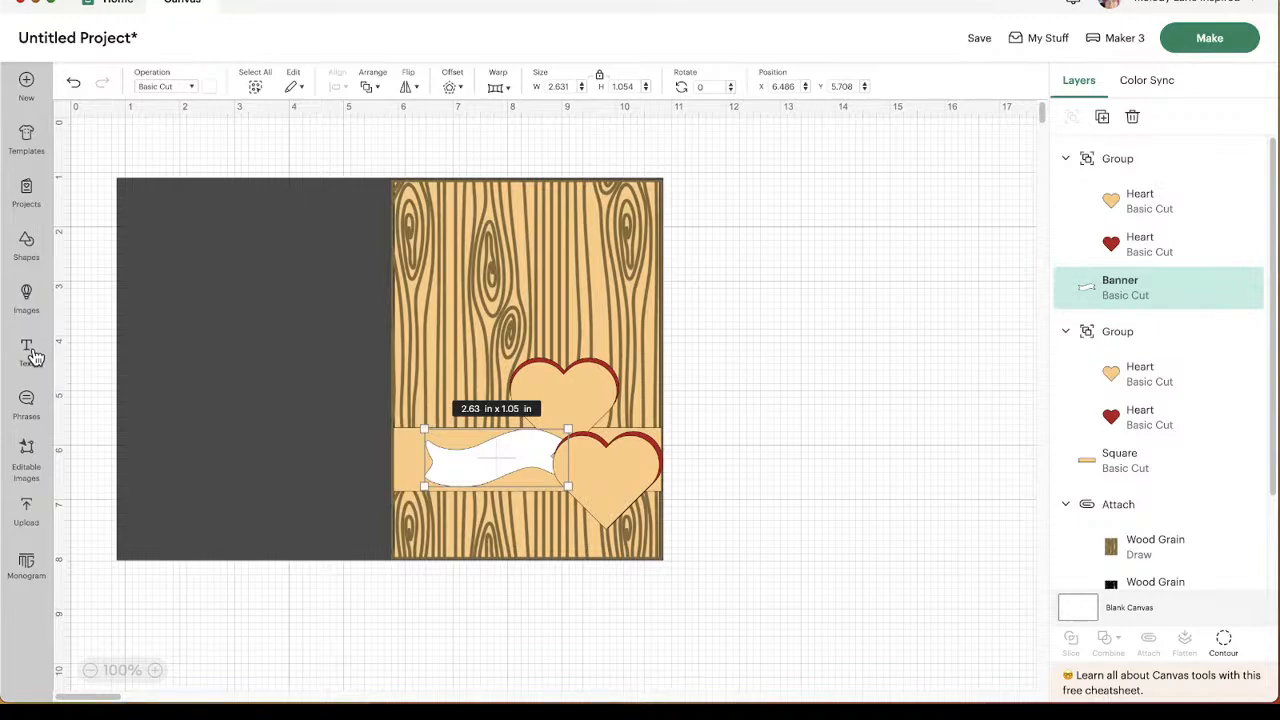
# Add a text object reading "Happy Valentines day".
pyautogui.click(27, 350)
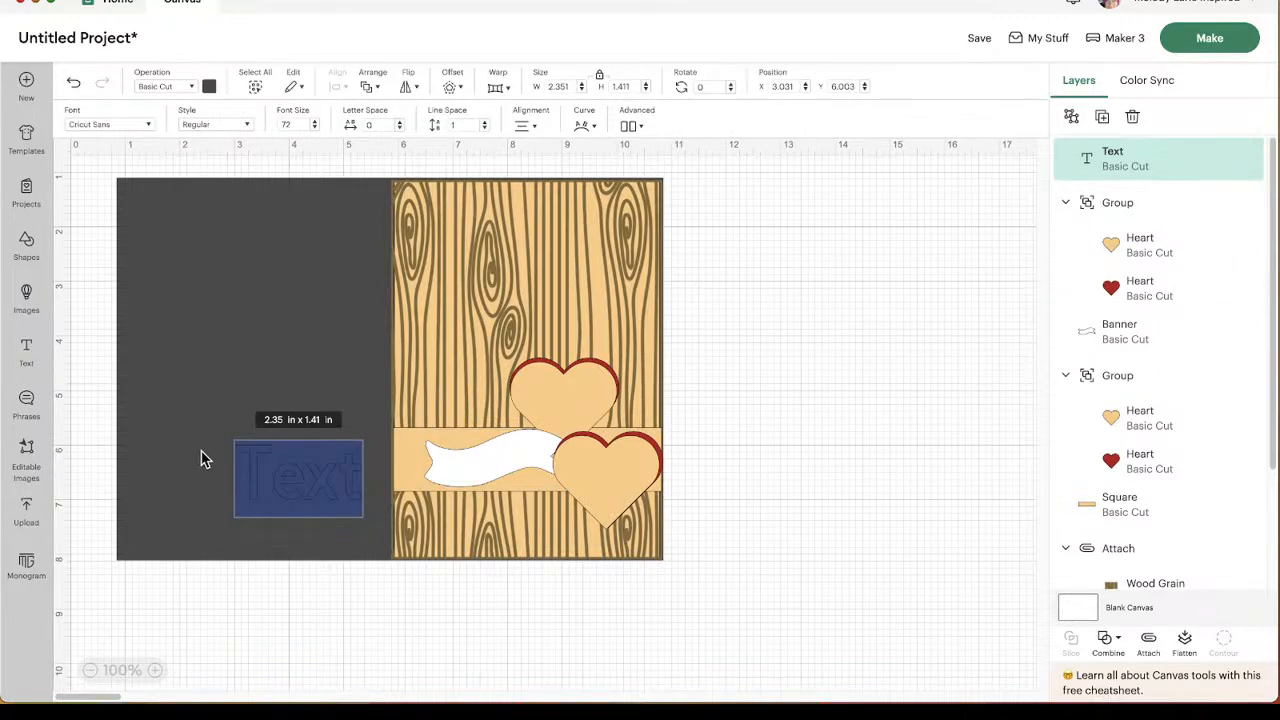
pyautogui.write('Happy')
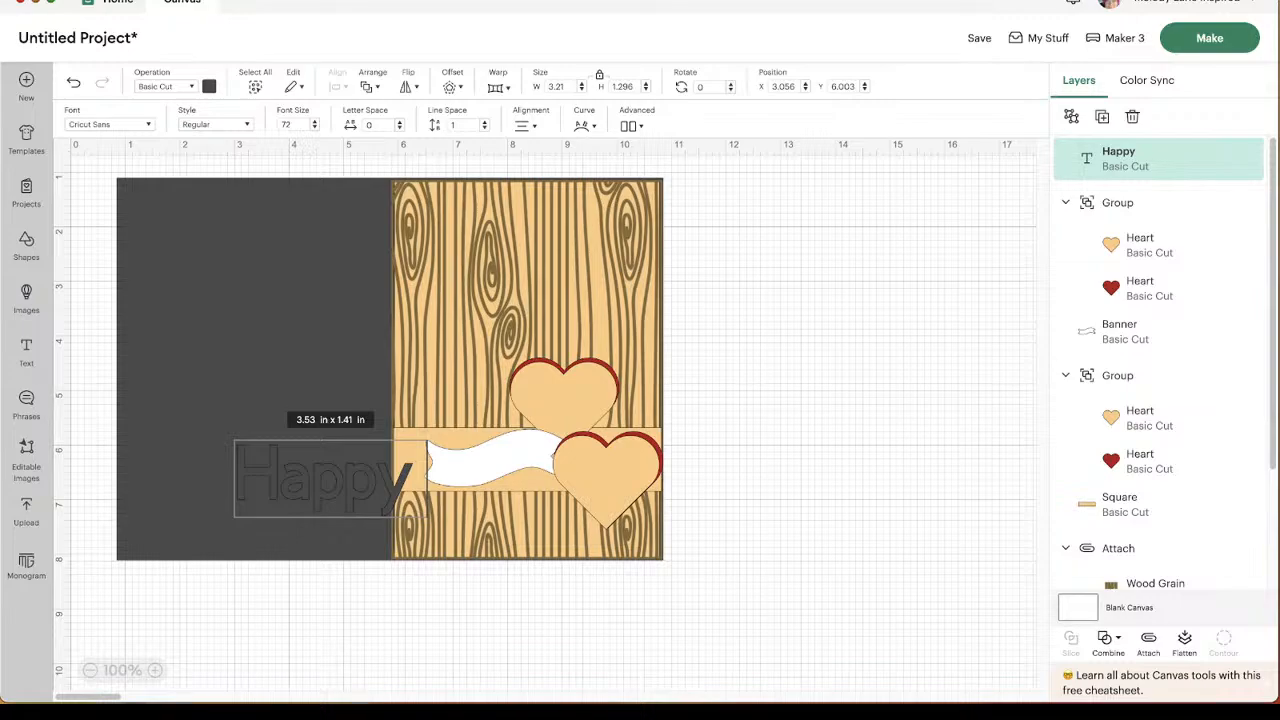
pyautogui.write(' Vale')
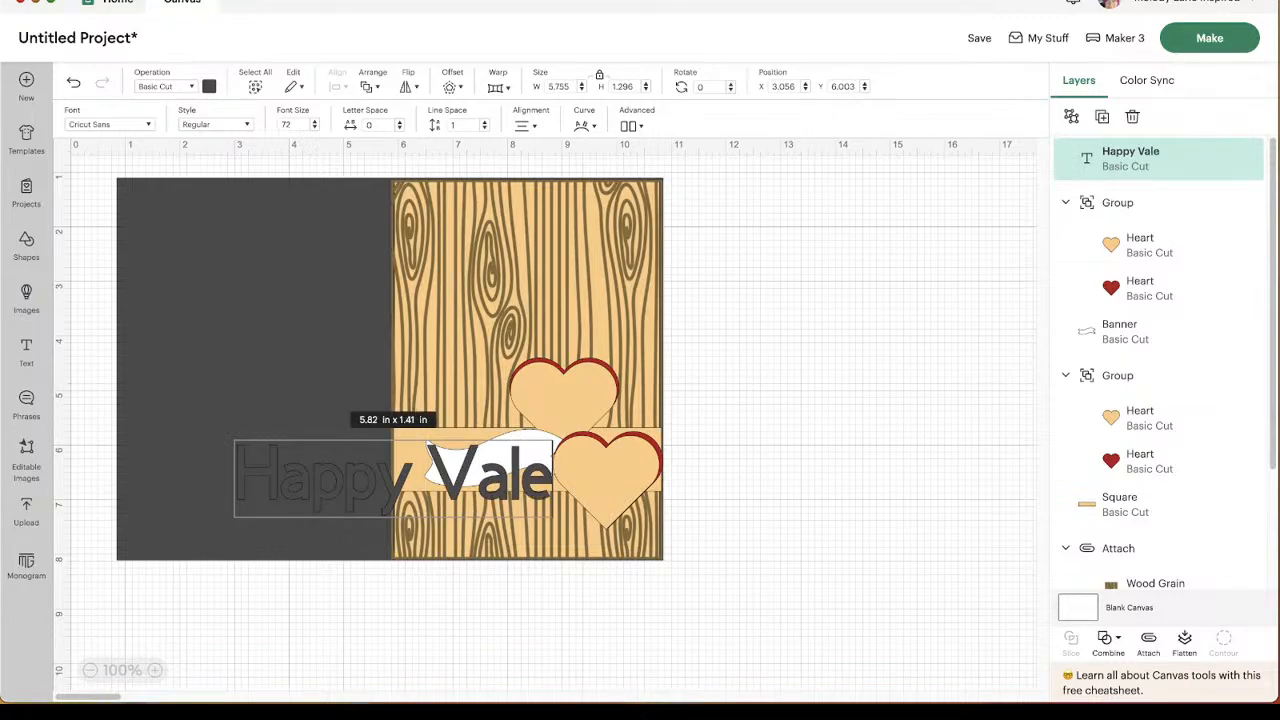
pyautogui.write('ntines day')
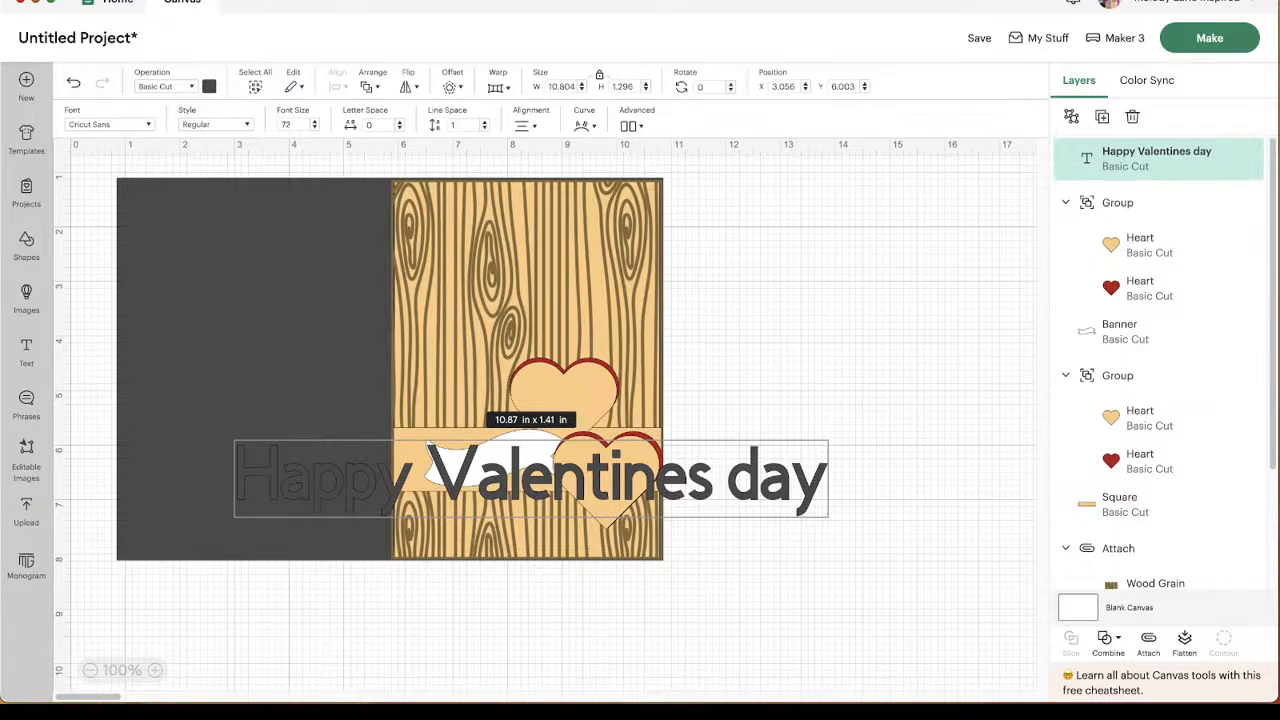
pyautogui.click(850, 470)
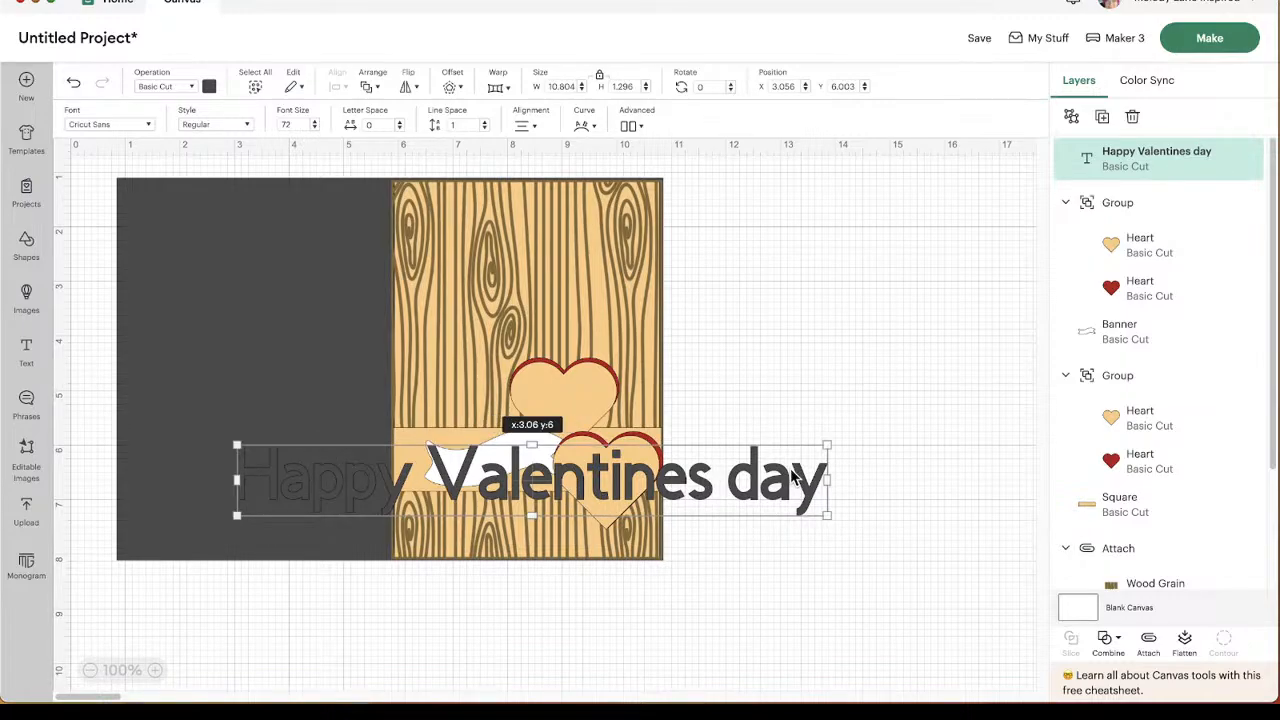
# Scale the greeting text down to about 3.48 × 0.42 in and place it beside the card at about X 12.737, Y 3.336.
pyautogui.moveTo(790, 477); pyautogui.dragTo(785, 335)
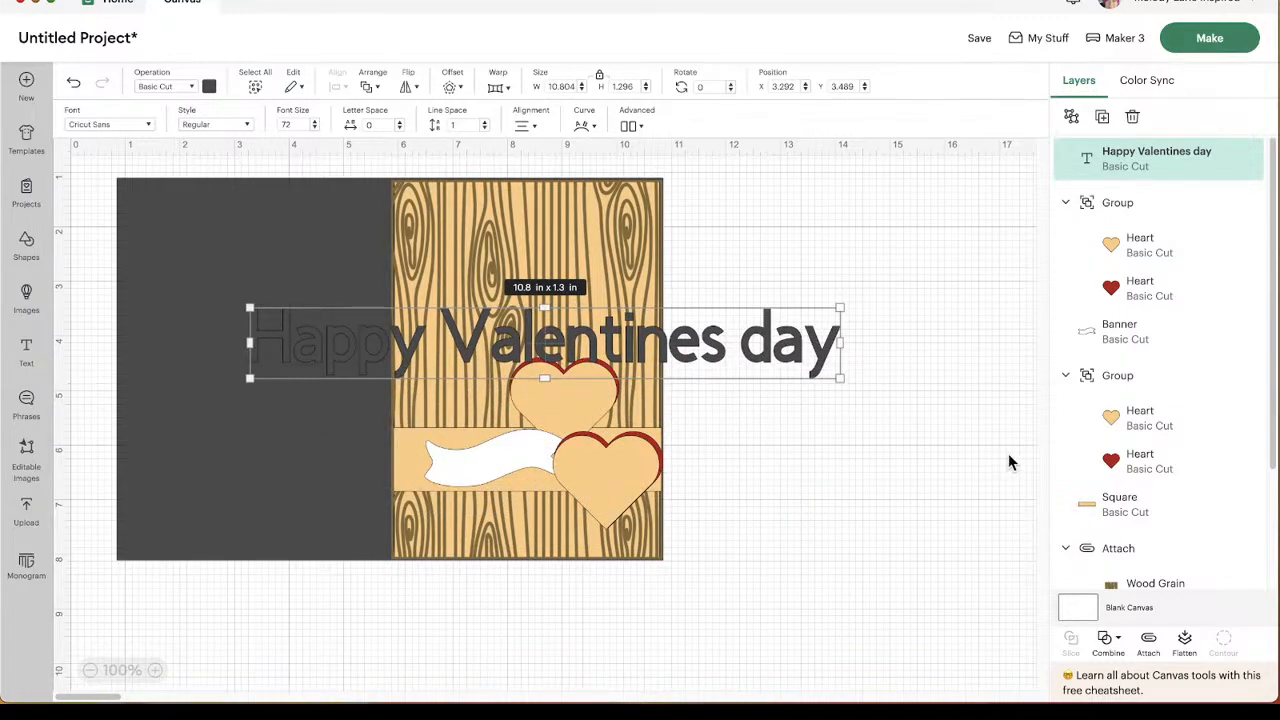
pyautogui.moveTo(839, 377); pyautogui.dragTo(440, 330)
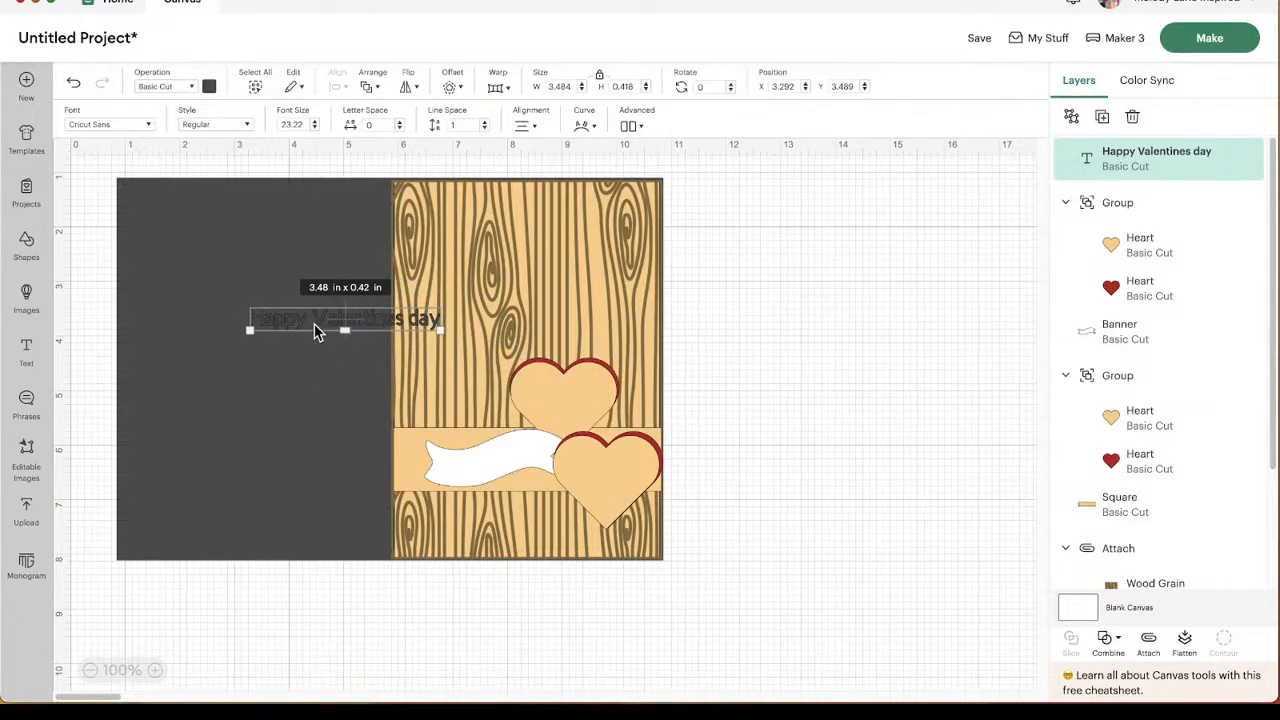
pyautogui.moveTo(315, 332); pyautogui.dragTo(837, 321)
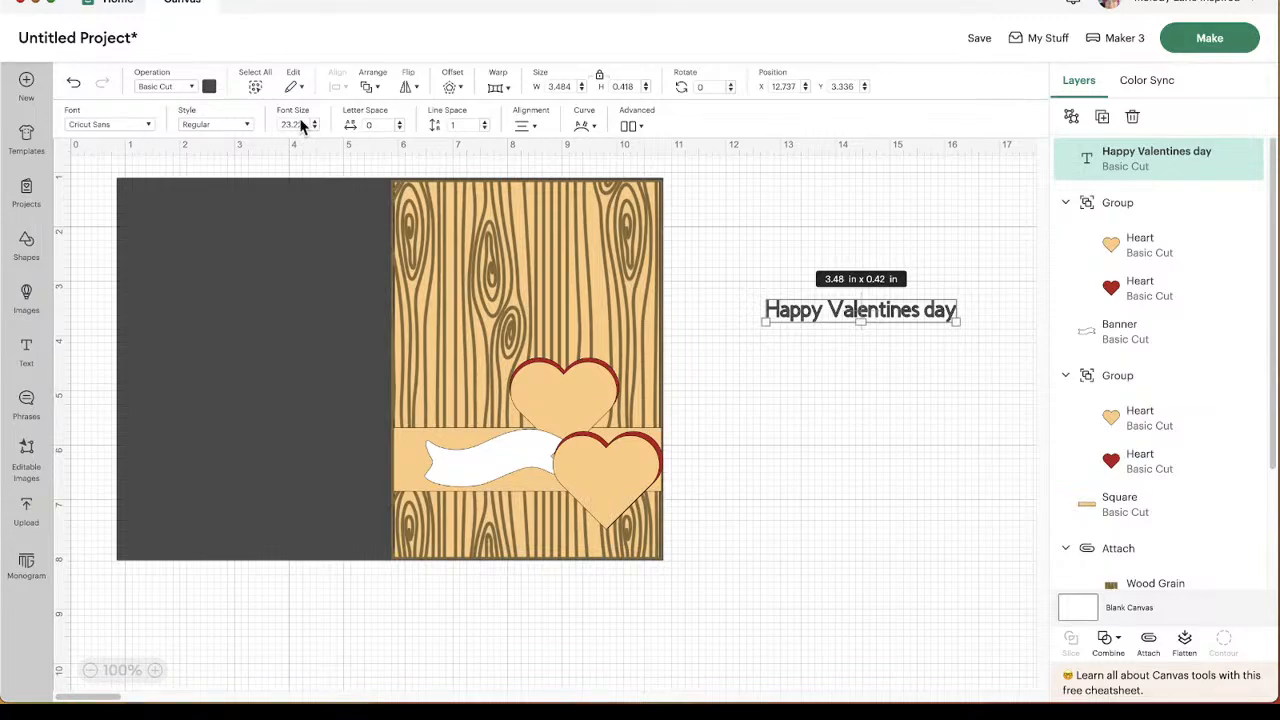
# Set the greeting text's operation to Pen.
pyautogui.click(99, 126)
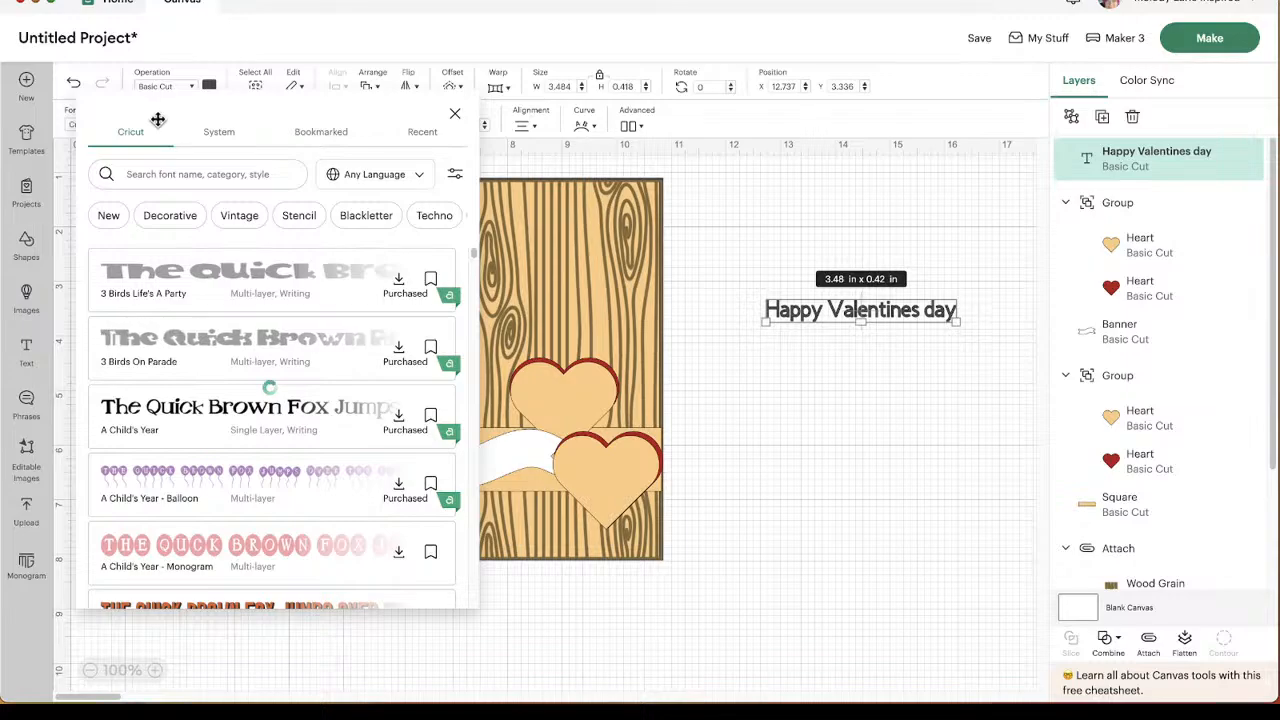
pyautogui.click(163, 90)
pyautogui.click(163, 88)
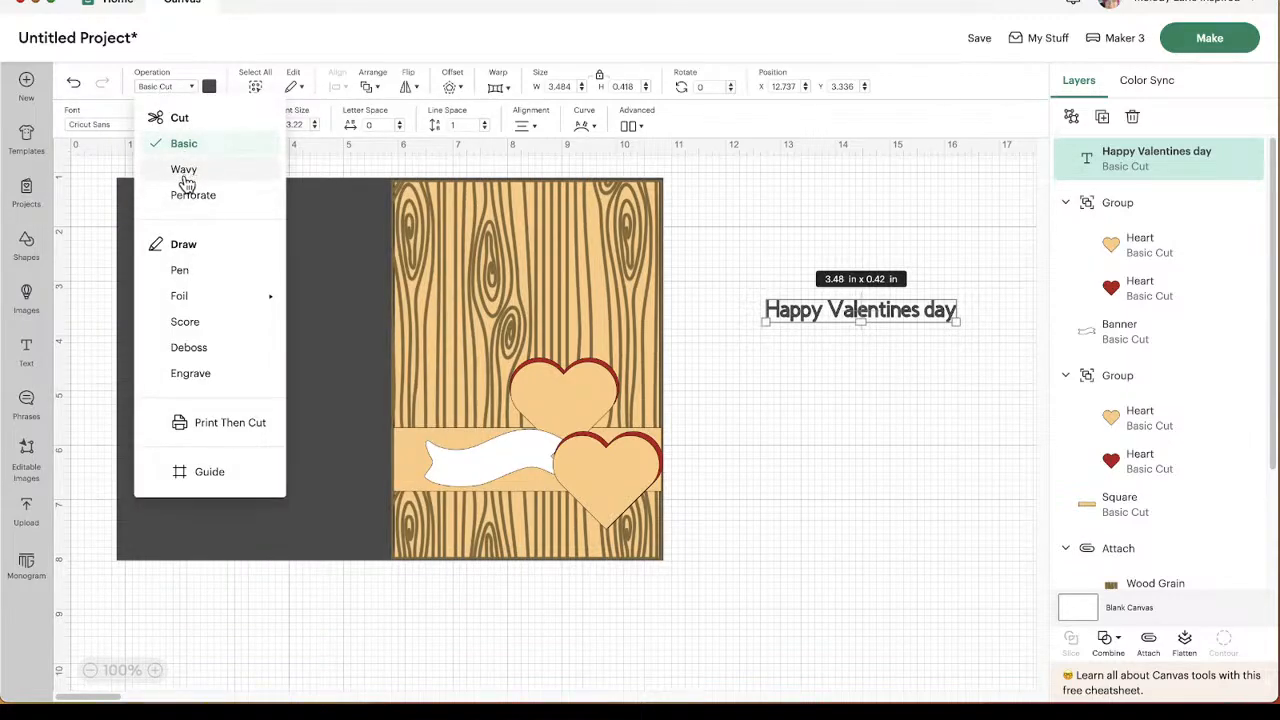
pyautogui.click(180, 272)
pyautogui.click(821, 390)
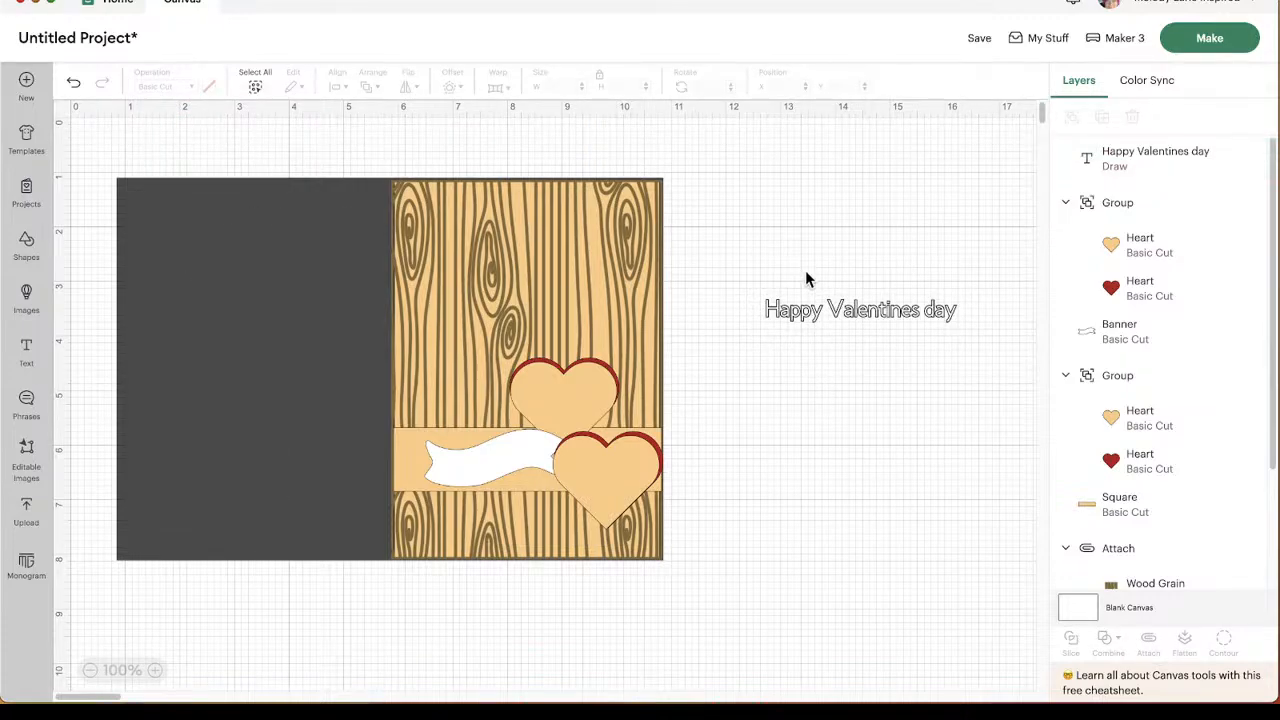
pyautogui.click(842, 311)
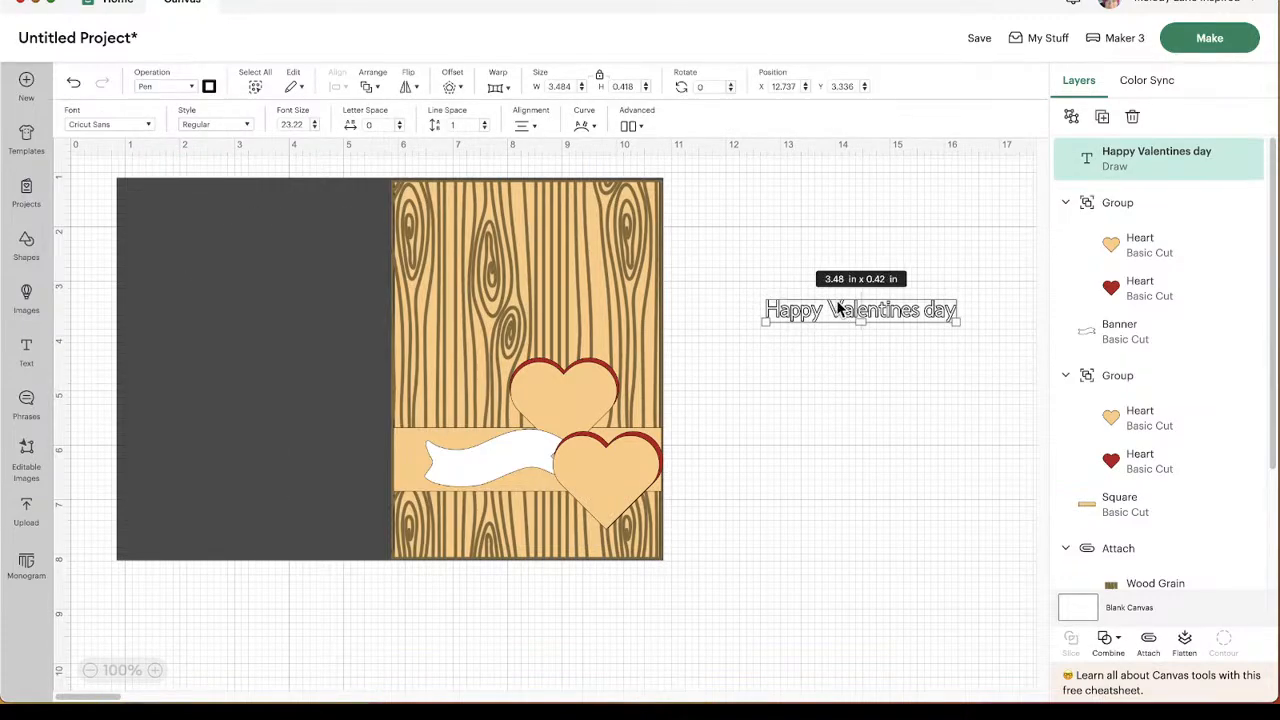
# Browse the bookmarked fonts and apply BFC Merry Holiday to the greeting text.
pyautogui.click(101, 123)
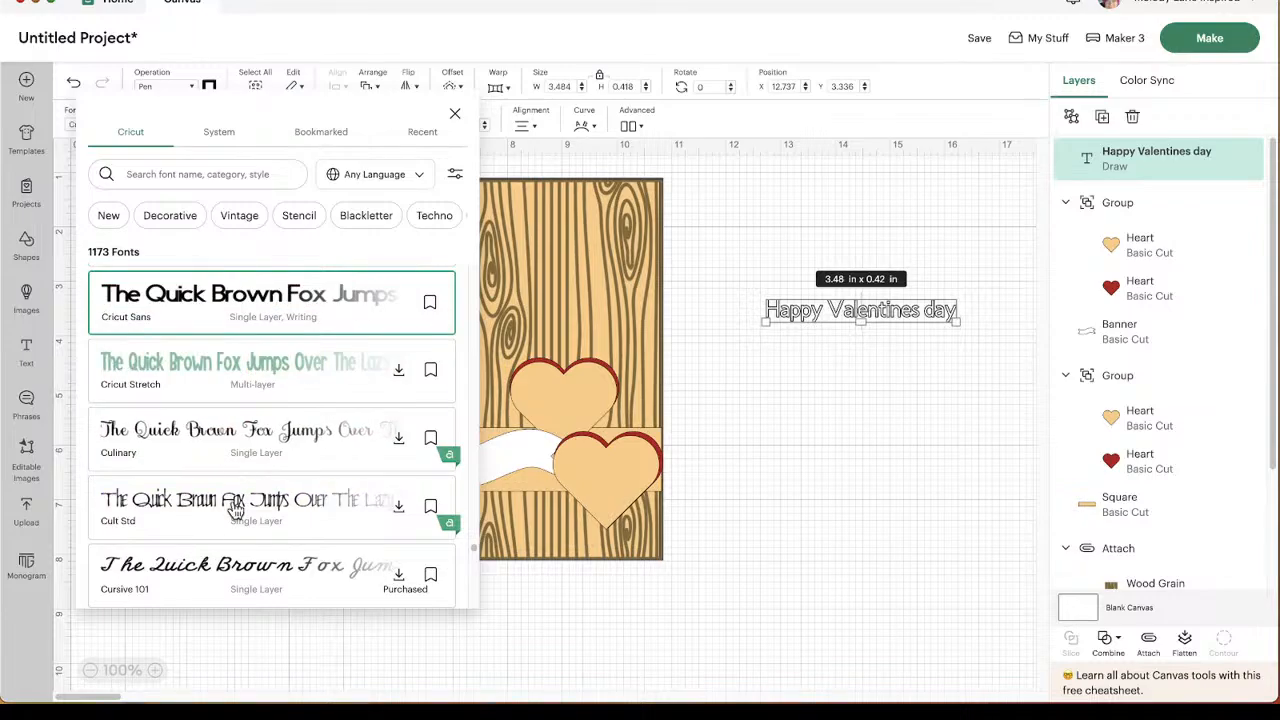
pyautogui.scroll(-3, 194, 520)
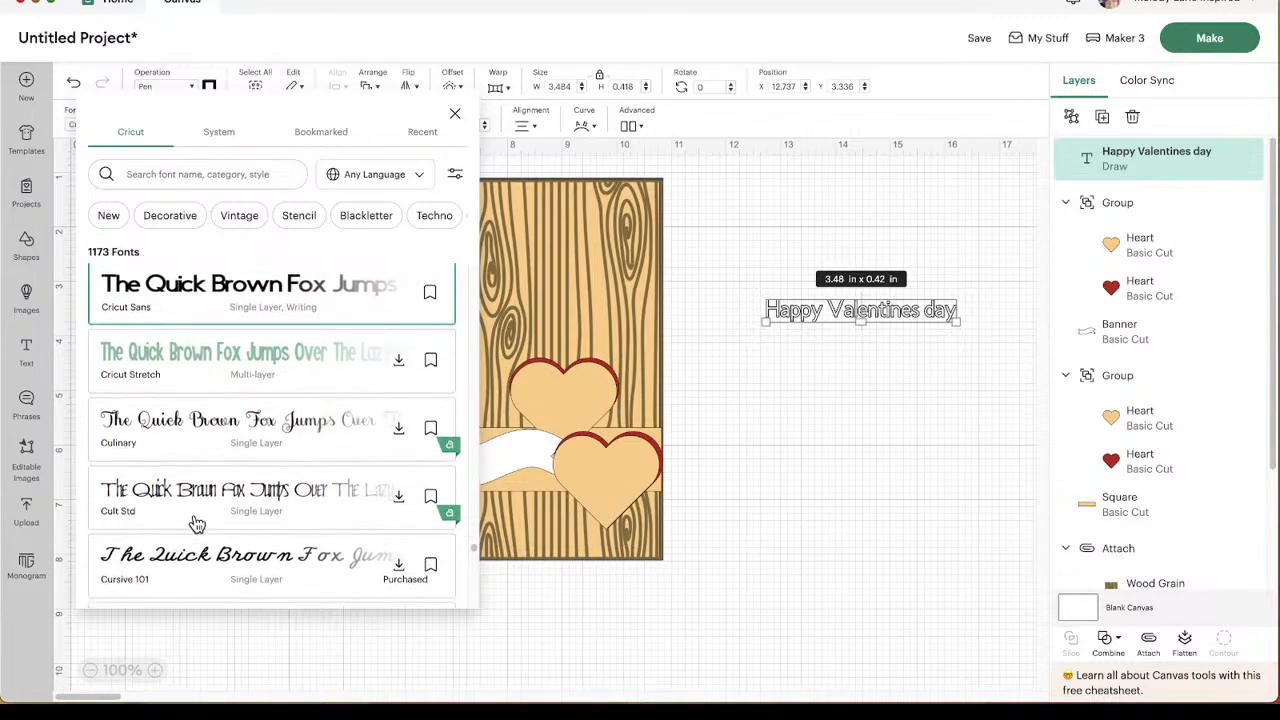
pyautogui.click(319, 137)
pyautogui.scroll(-5, 240, 425)
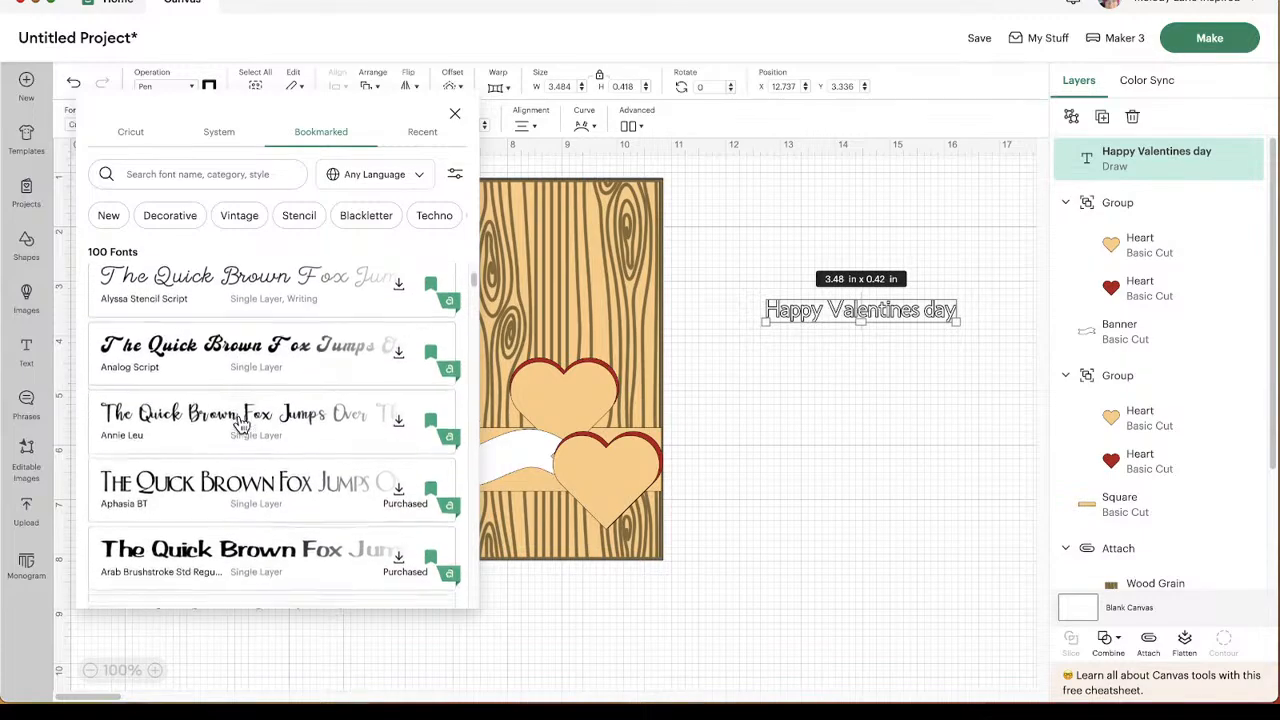
pyautogui.scroll(-8, 240, 425)
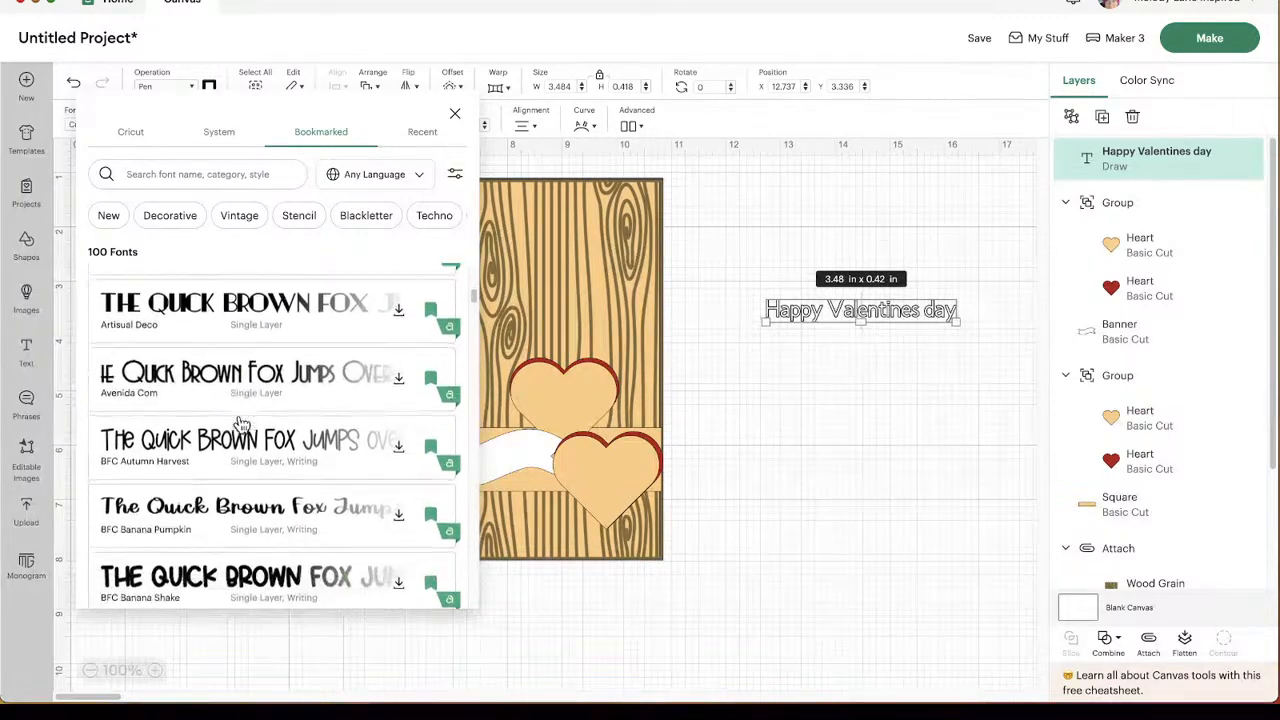
pyautogui.scroll(-8, 240, 425)
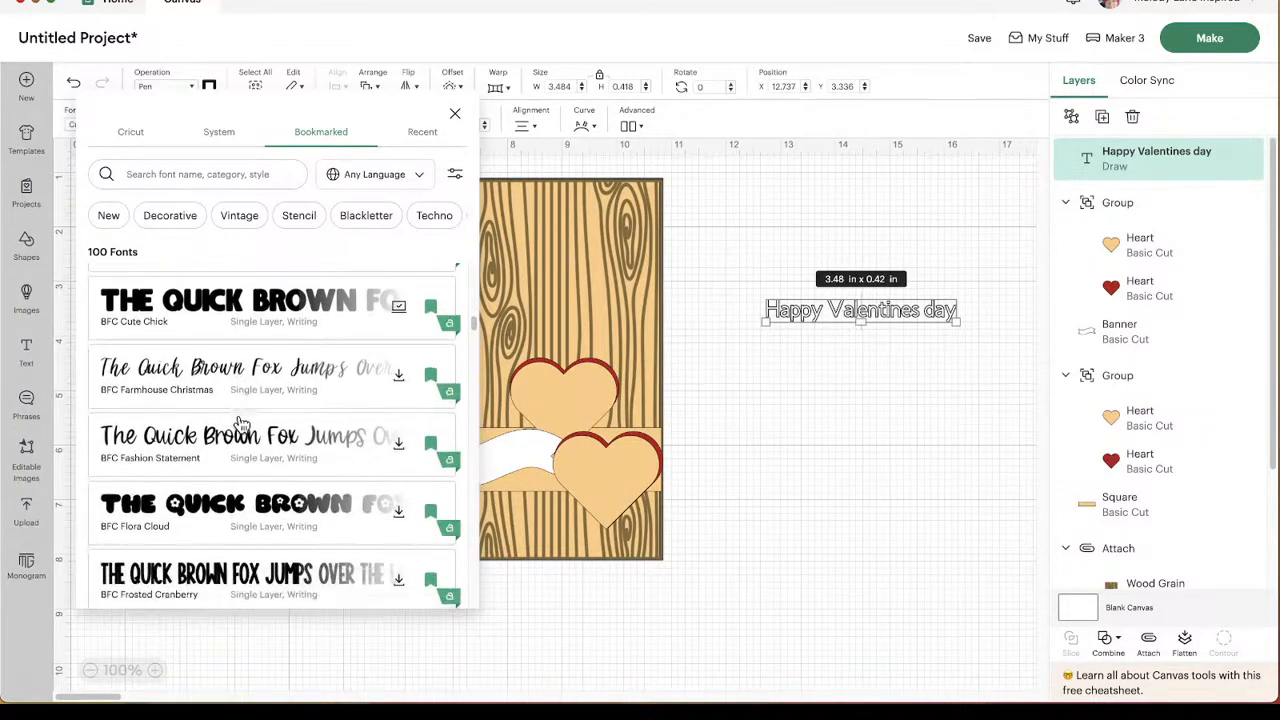
pyautogui.scroll(-7, 240, 425)
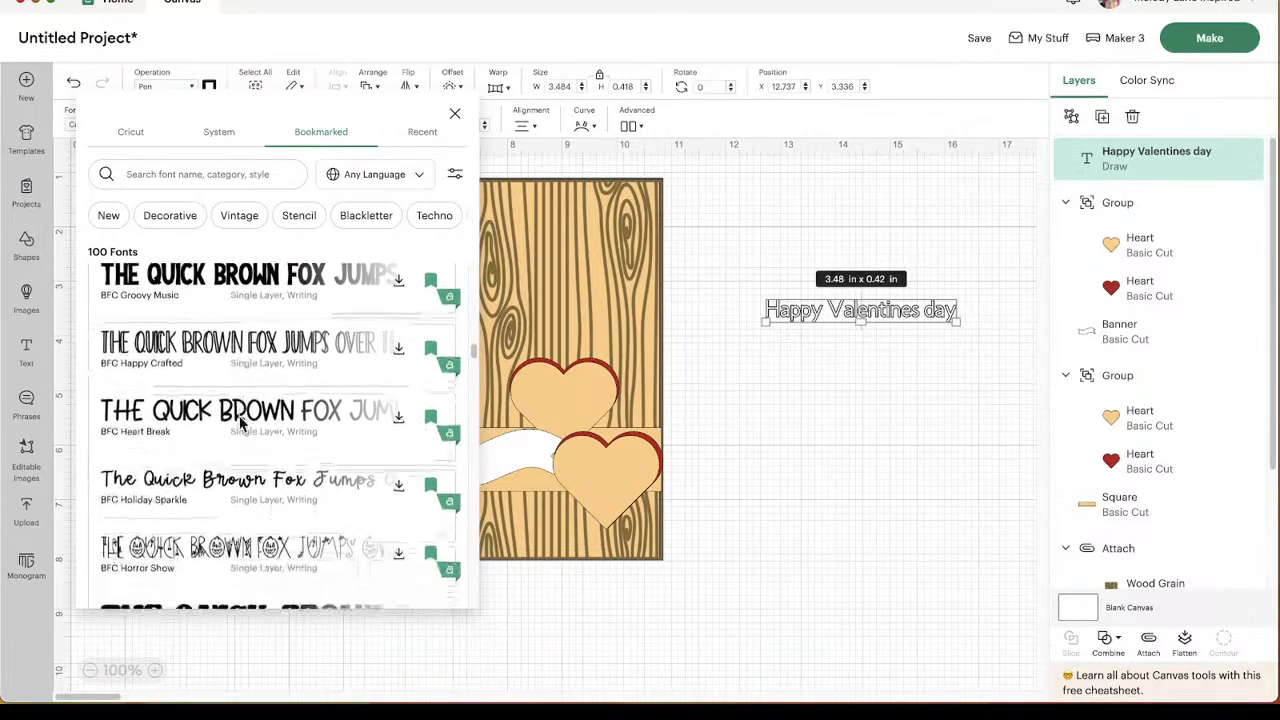
pyautogui.scroll(-8, 240, 425)
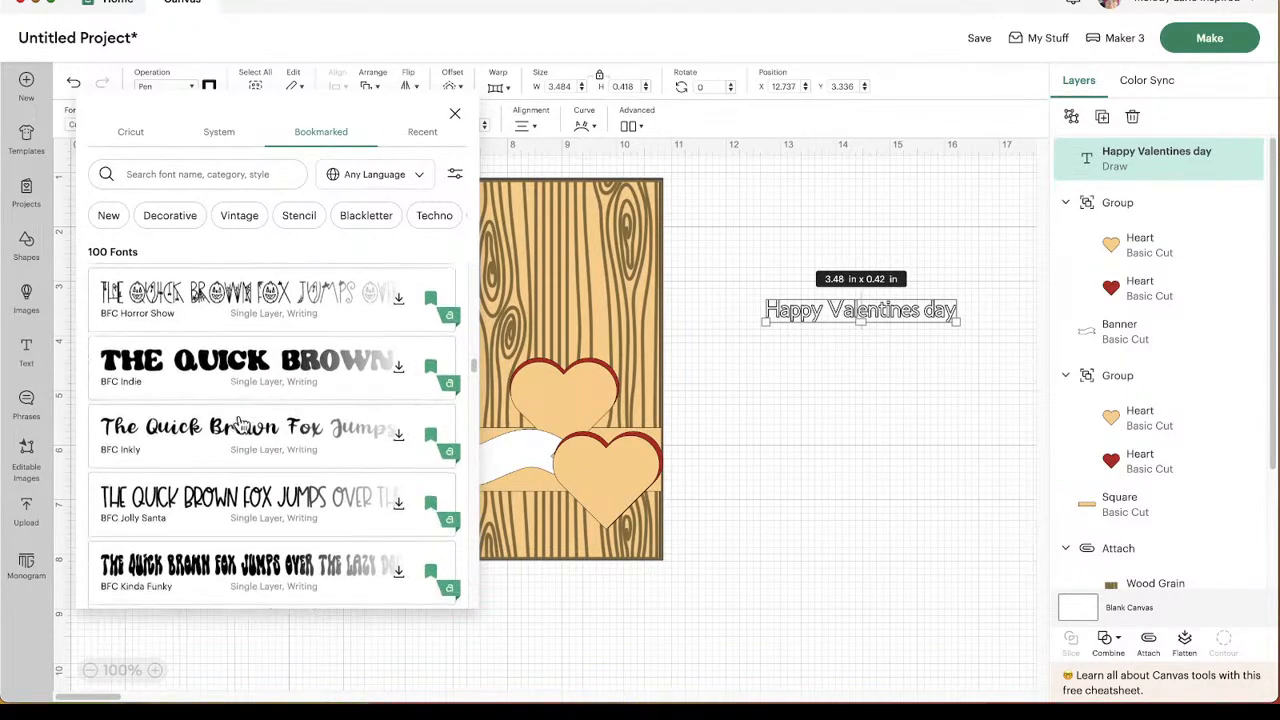
pyautogui.scroll(-6, 240, 425)
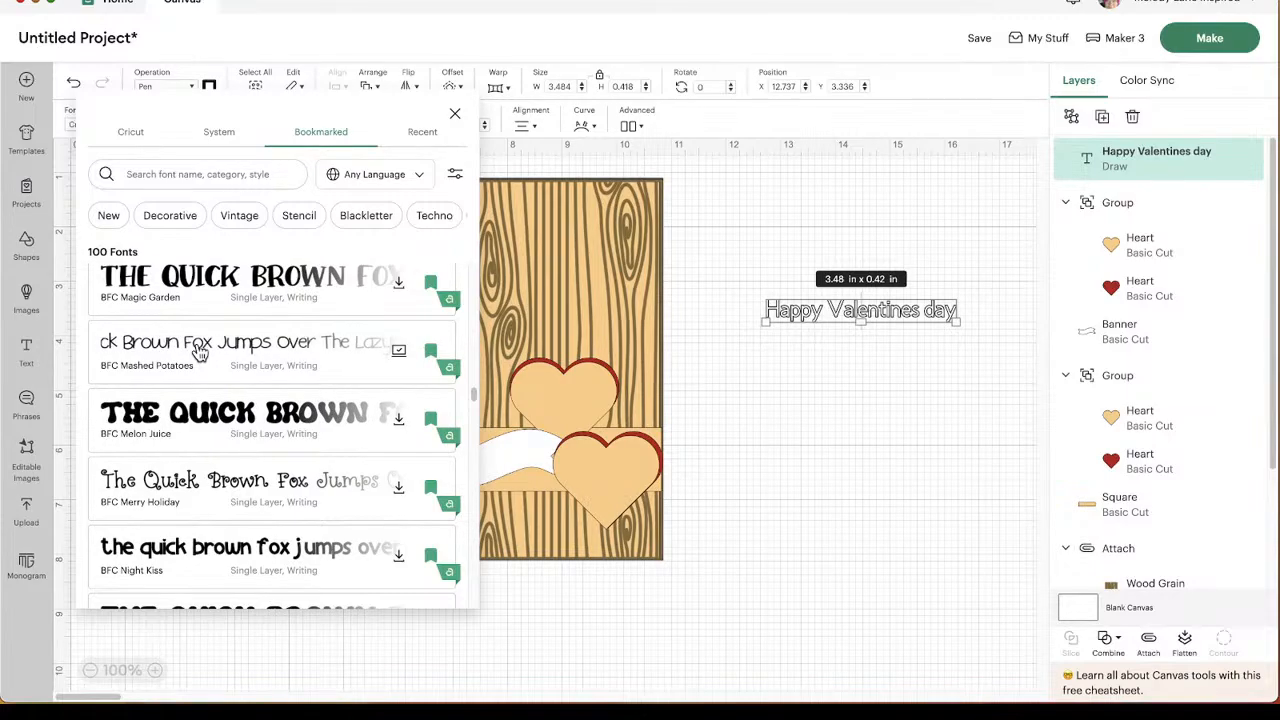
pyautogui.click(183, 497)
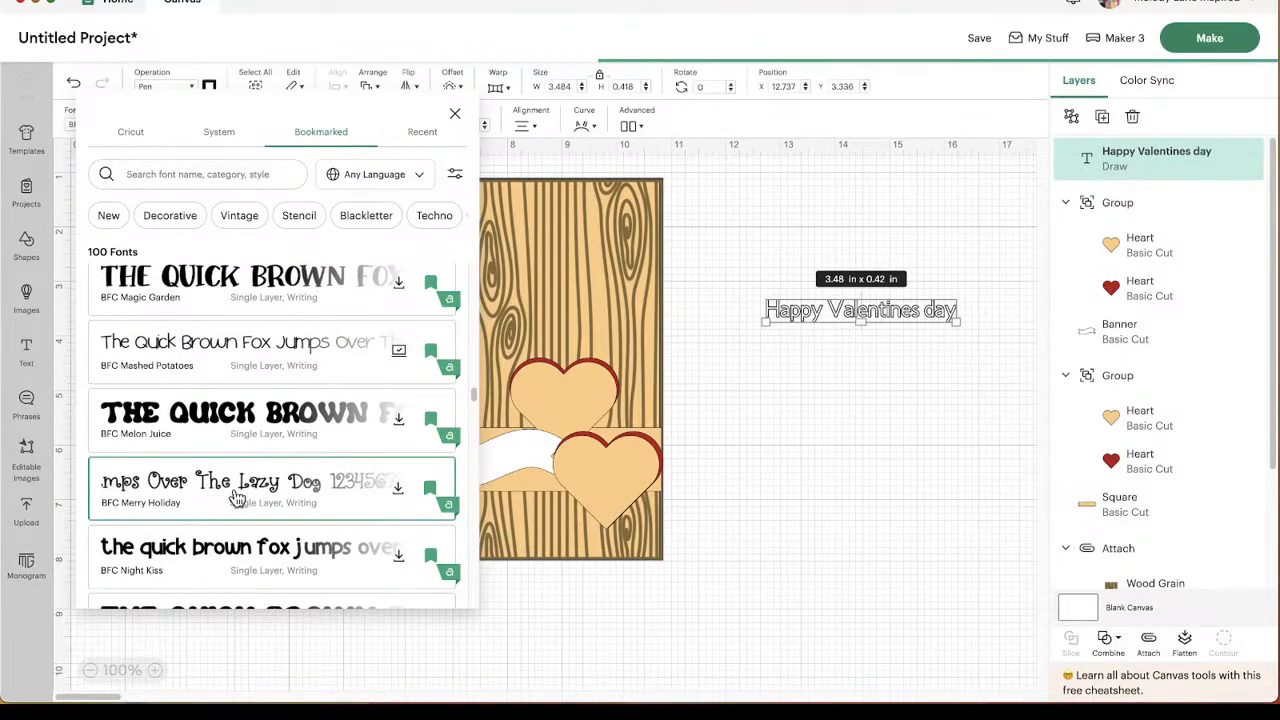
# Change the greeting text's font to the bookmarked BFC Sugar Cookies.
pyautogui.scroll(-8, 236, 497)
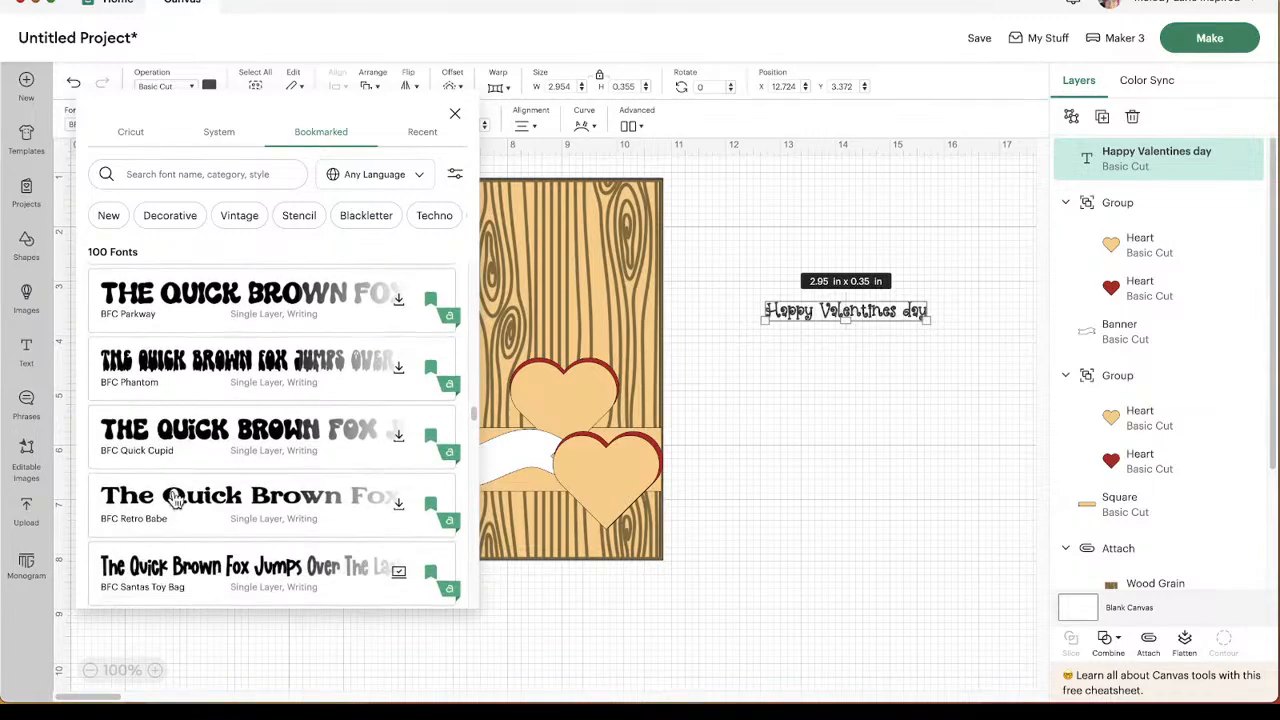
pyautogui.scroll(-4, 175, 500)
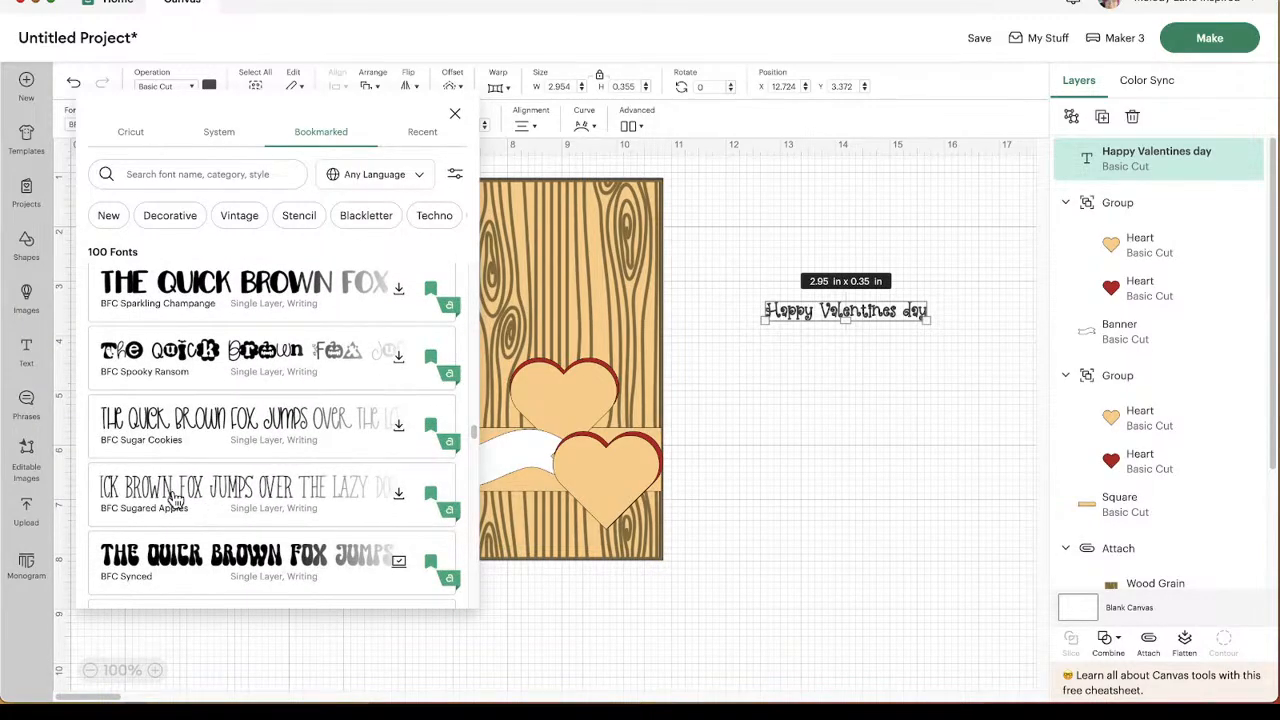
pyautogui.scroll(-1, 215, 355)
pyautogui.click(215, 350)
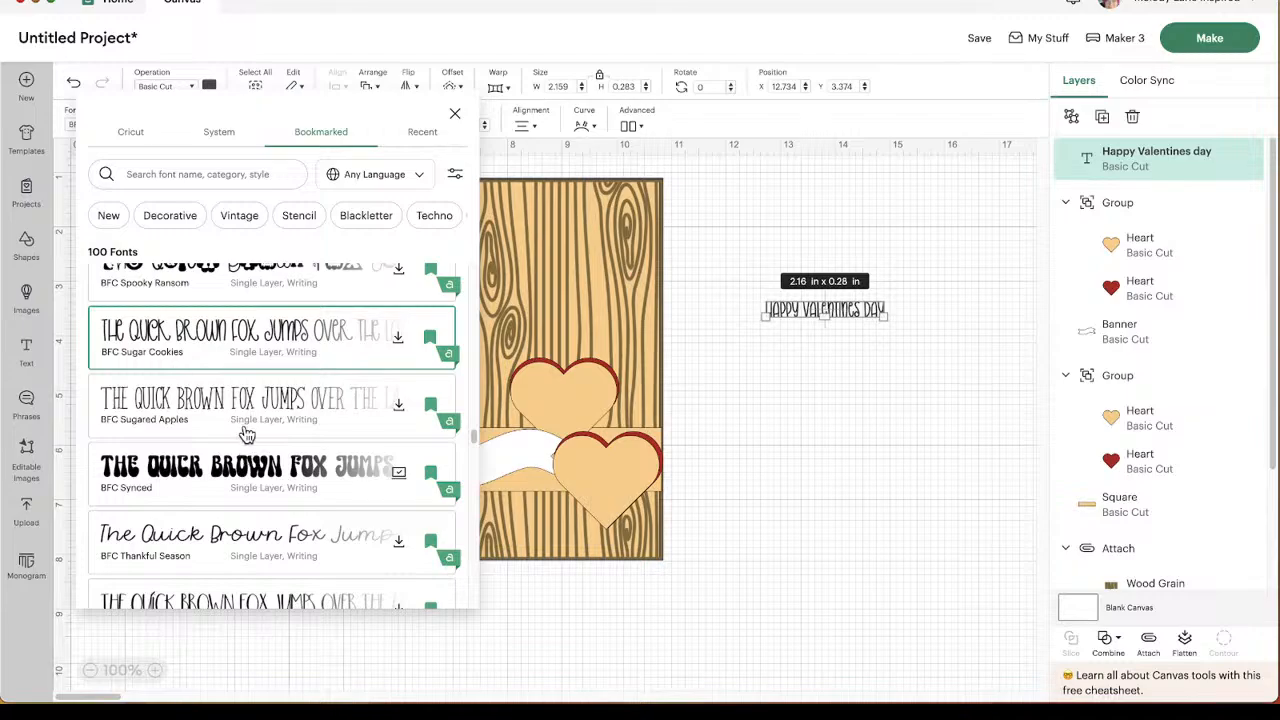
pyautogui.click(847, 423)
pyautogui.click(806, 308)
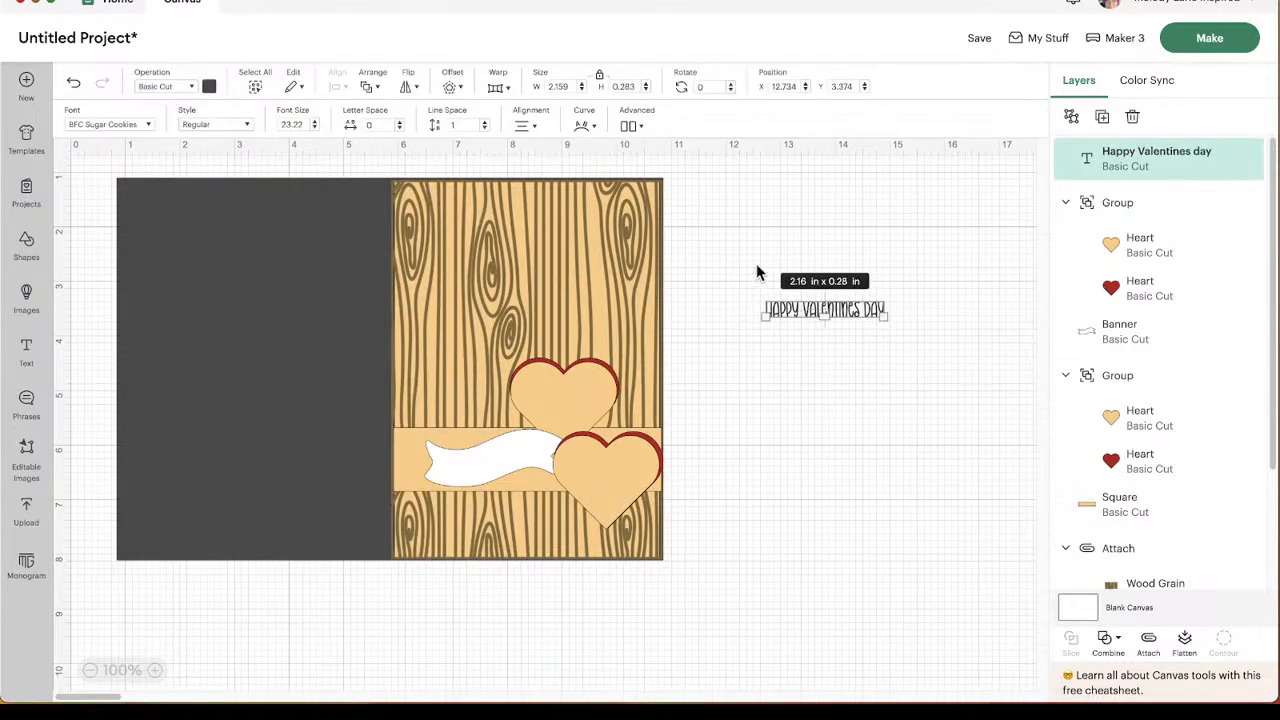
# Apply Warp style 19 to the greeting text so it slants upward.
pyautogui.click(499, 88)
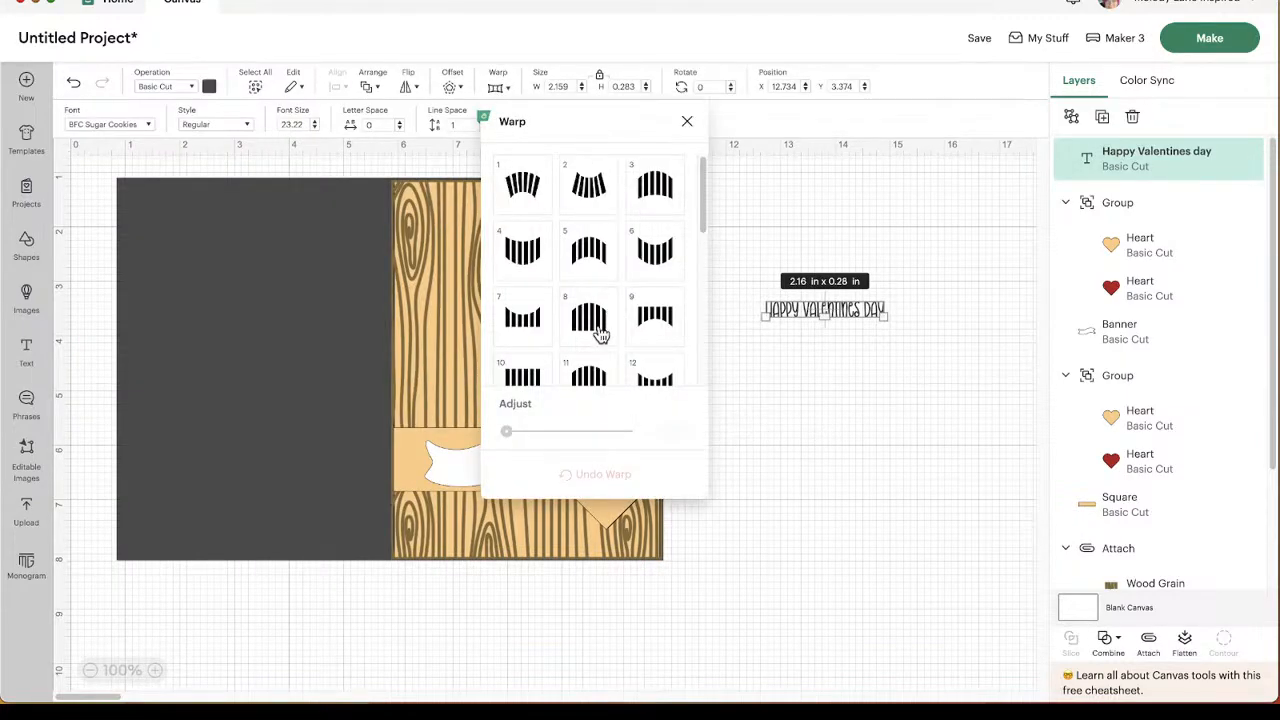
pyautogui.scroll(-6, 600, 334)
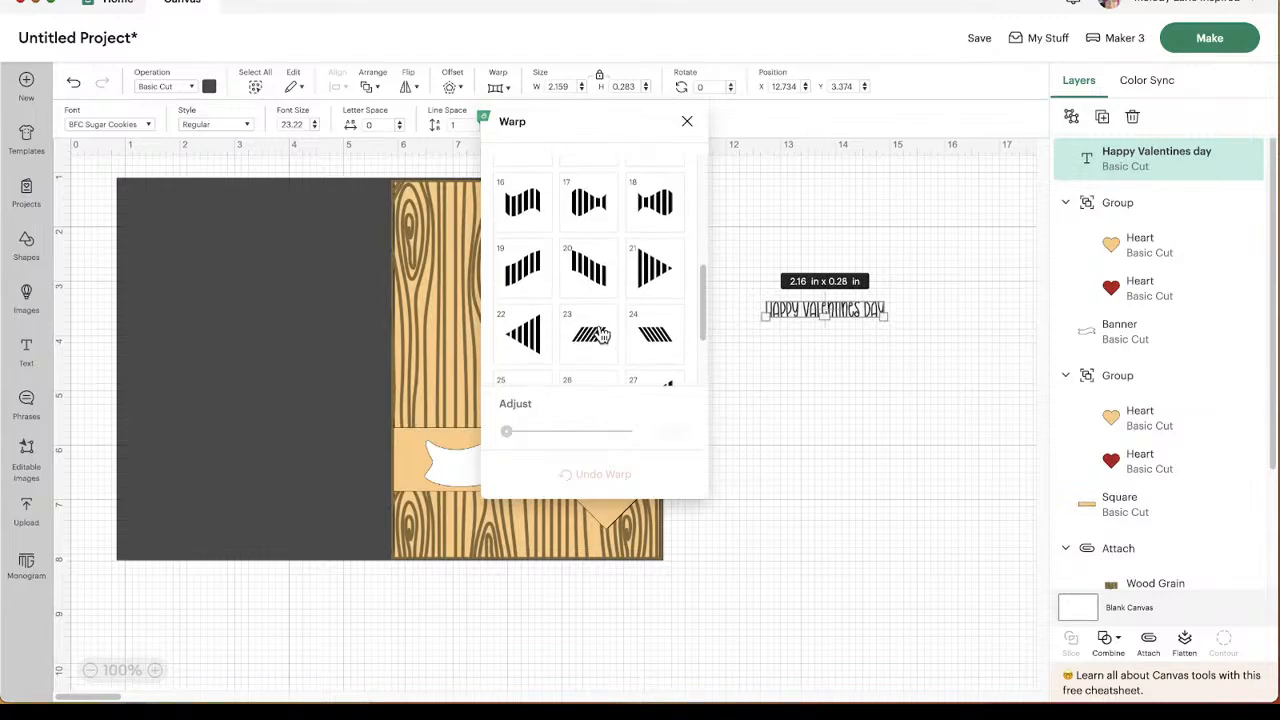
pyautogui.scroll(-1, 601, 334)
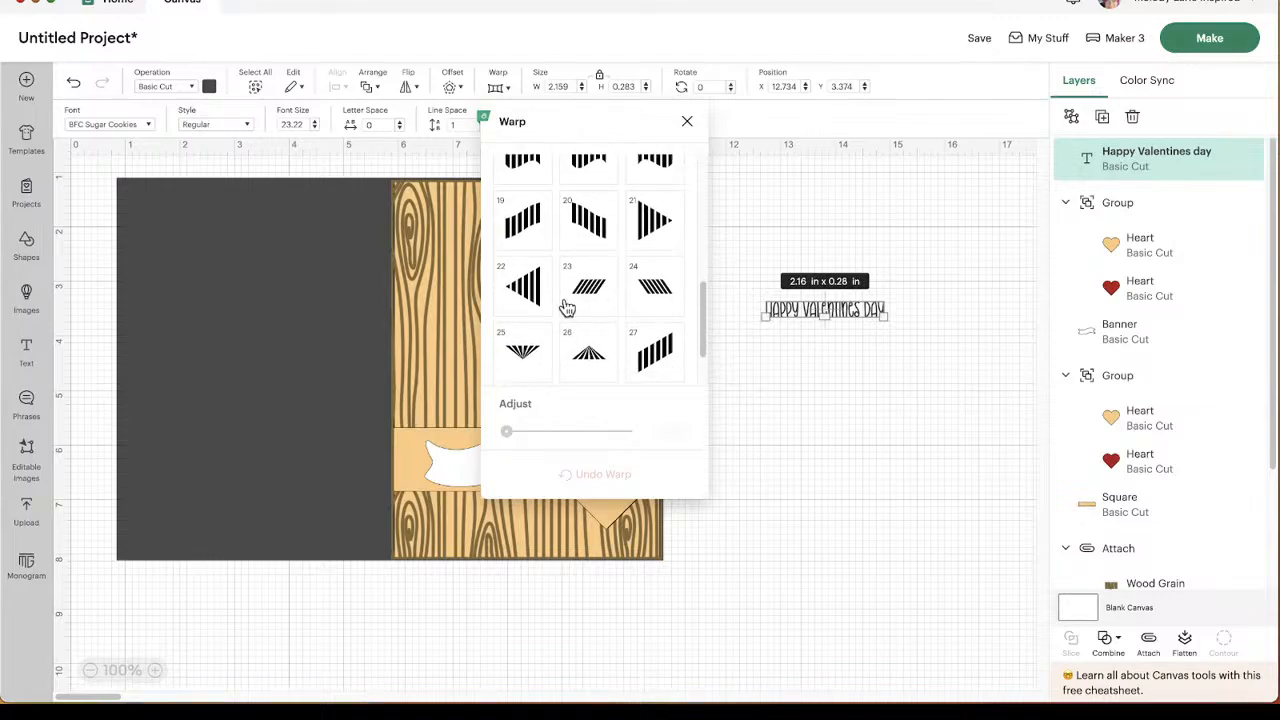
pyautogui.click(522, 220)
pyautogui.click(875, 467)
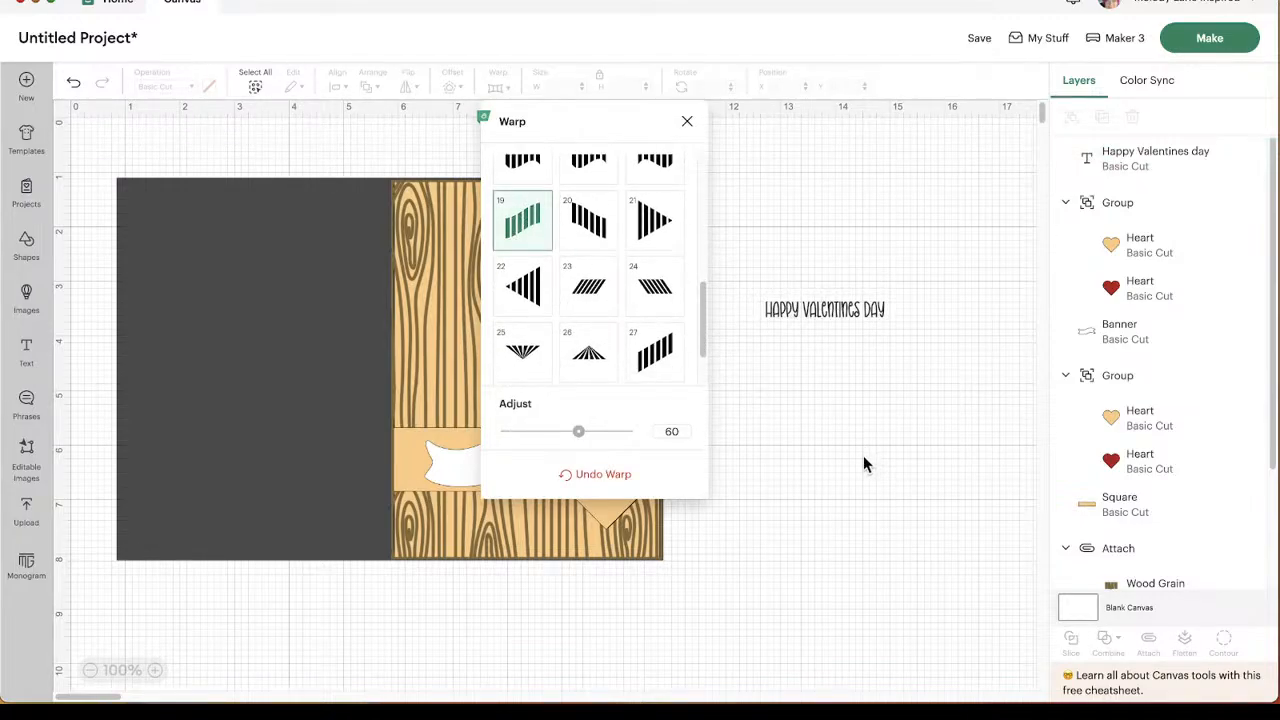
pyautogui.click(817, 358)
# Place the warped greeting on the white banner and scale it down to about 2.01 × 0.47 in.
pyautogui.moveTo(840, 295); pyautogui.dragTo(556, 446)
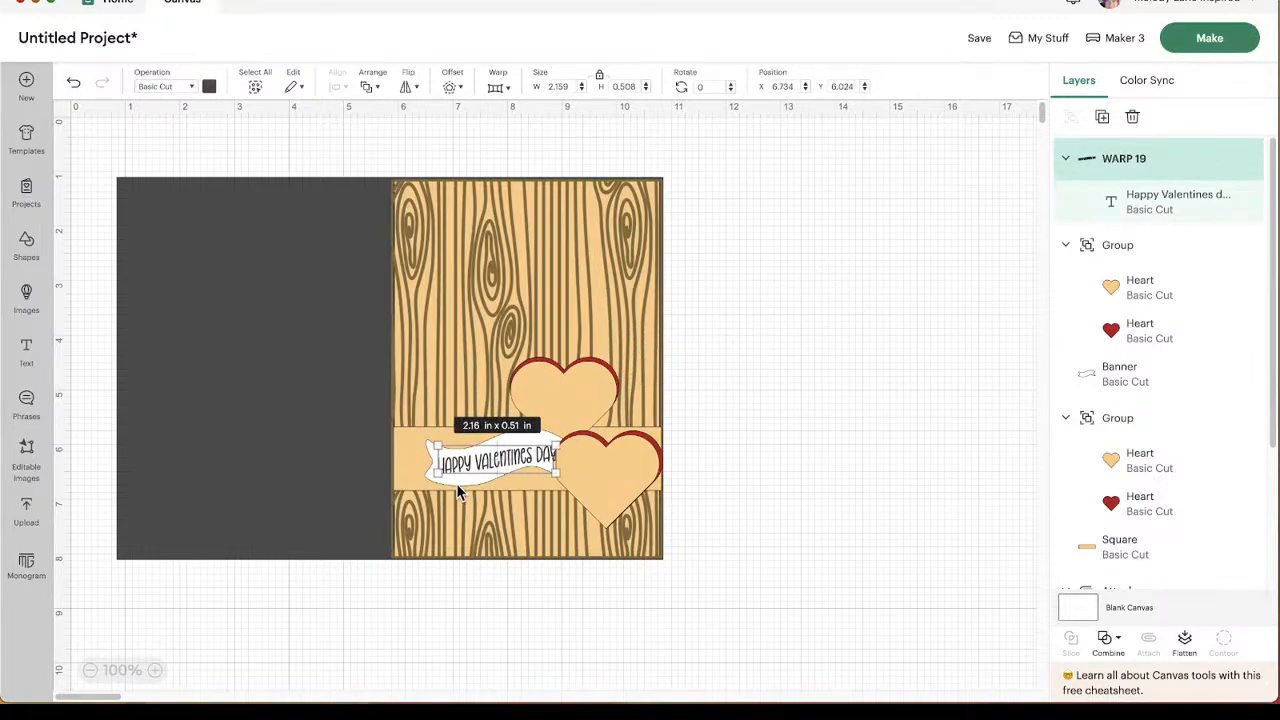
pyautogui.moveTo(432, 475); pyautogui.dragTo(446, 468)
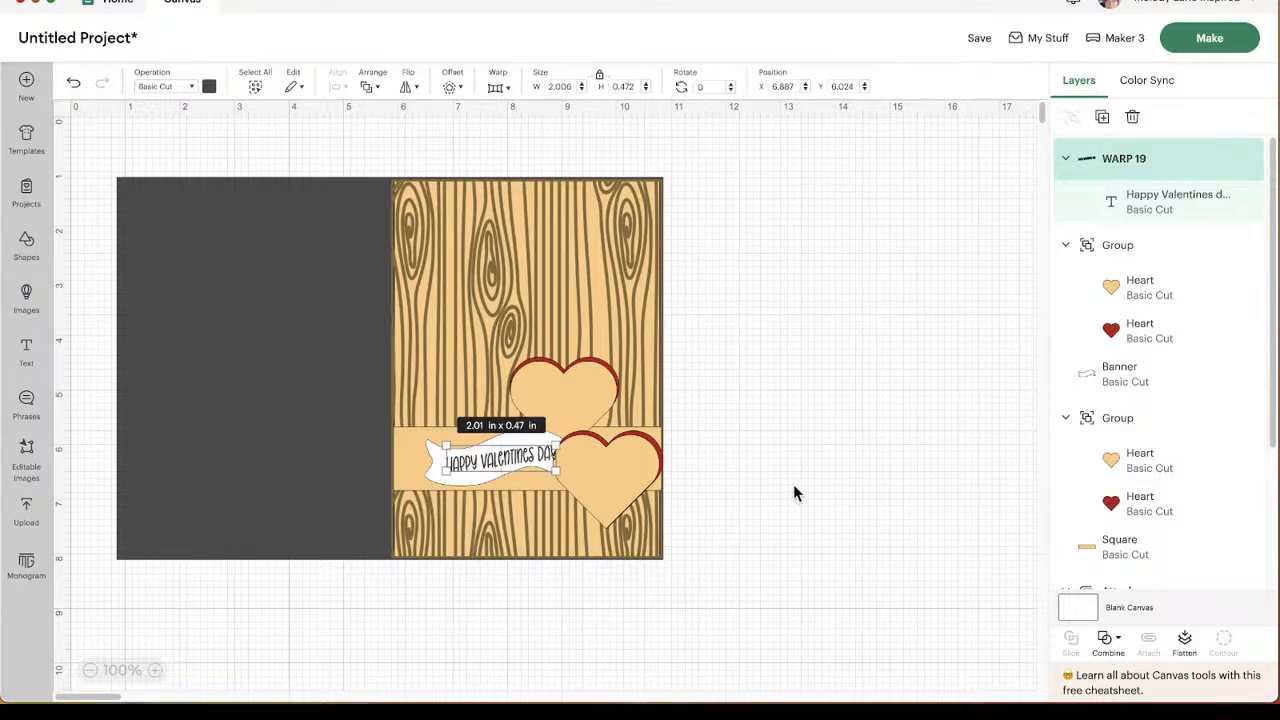
pyautogui.click(734, 463)
pyautogui.moveTo(505, 460); pyautogui.dragTo(499, 462)
# Move the lower heart group off the card to its right and shift the greeting on the banner to about X 6.693, Y 6.038.
pyautogui.moveTo(619, 486); pyautogui.dragTo(812, 489)
pyautogui.moveTo(469, 469); pyautogui.dragTo(459, 469)
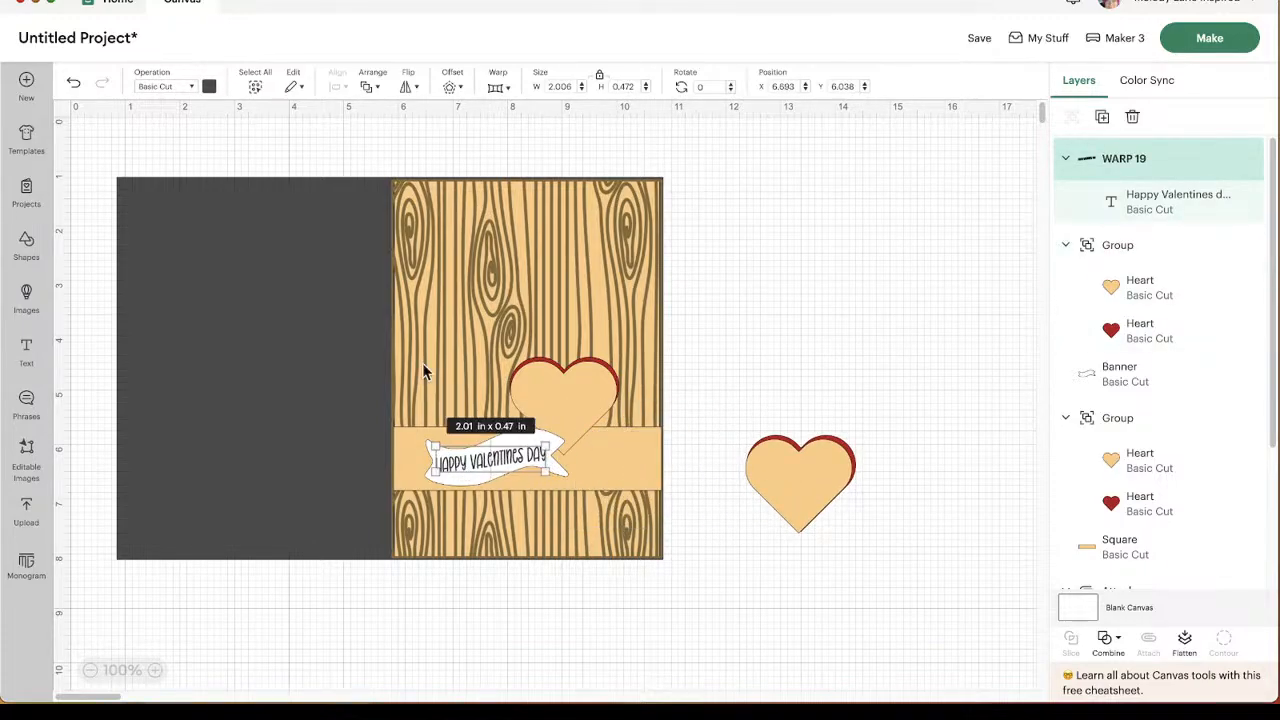
# Recolour the warped greeting text red using the material colours.
pyautogui.click(165, 87)
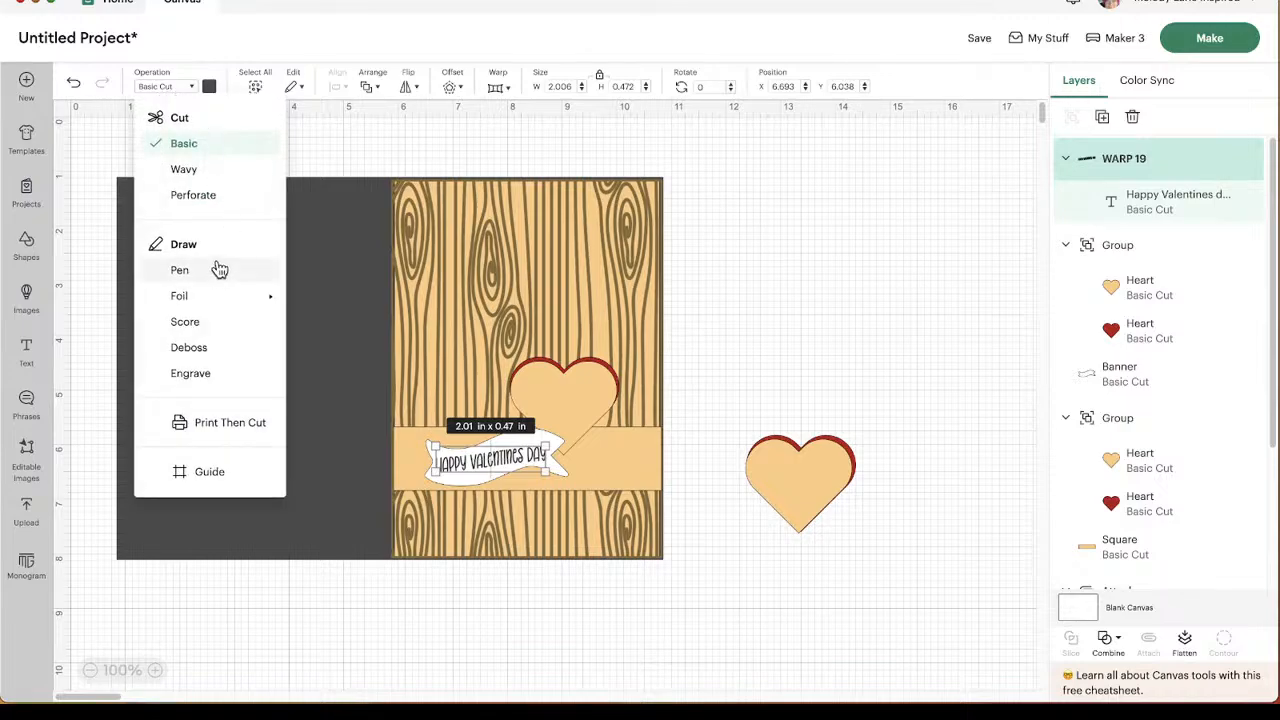
pyautogui.click(209, 87)
pyautogui.click(210, 88)
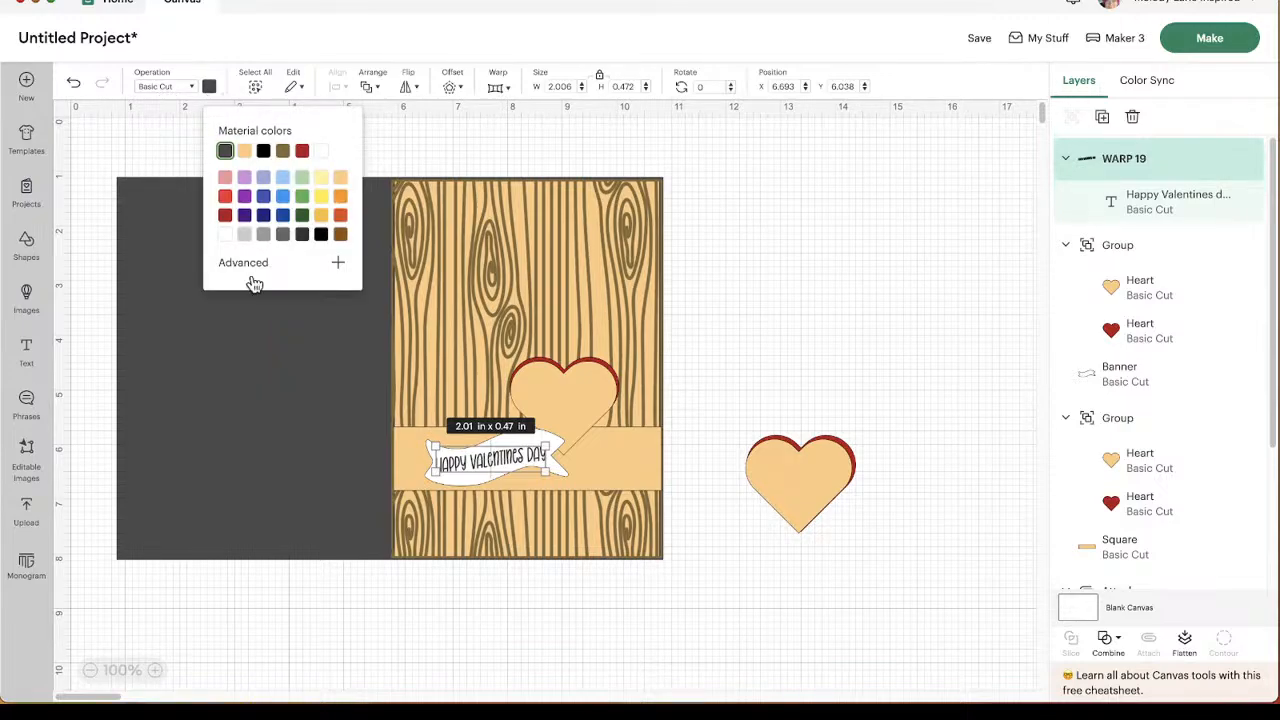
pyautogui.click(227, 198)
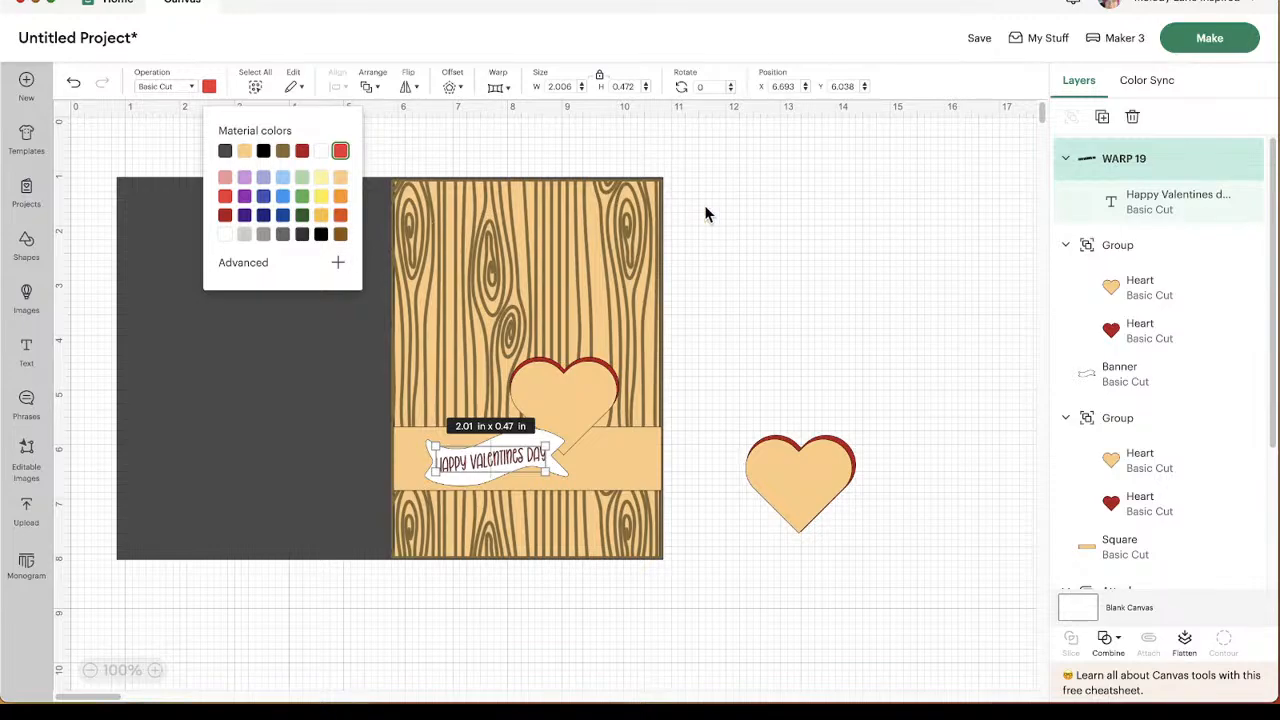
pyautogui.click(770, 246)
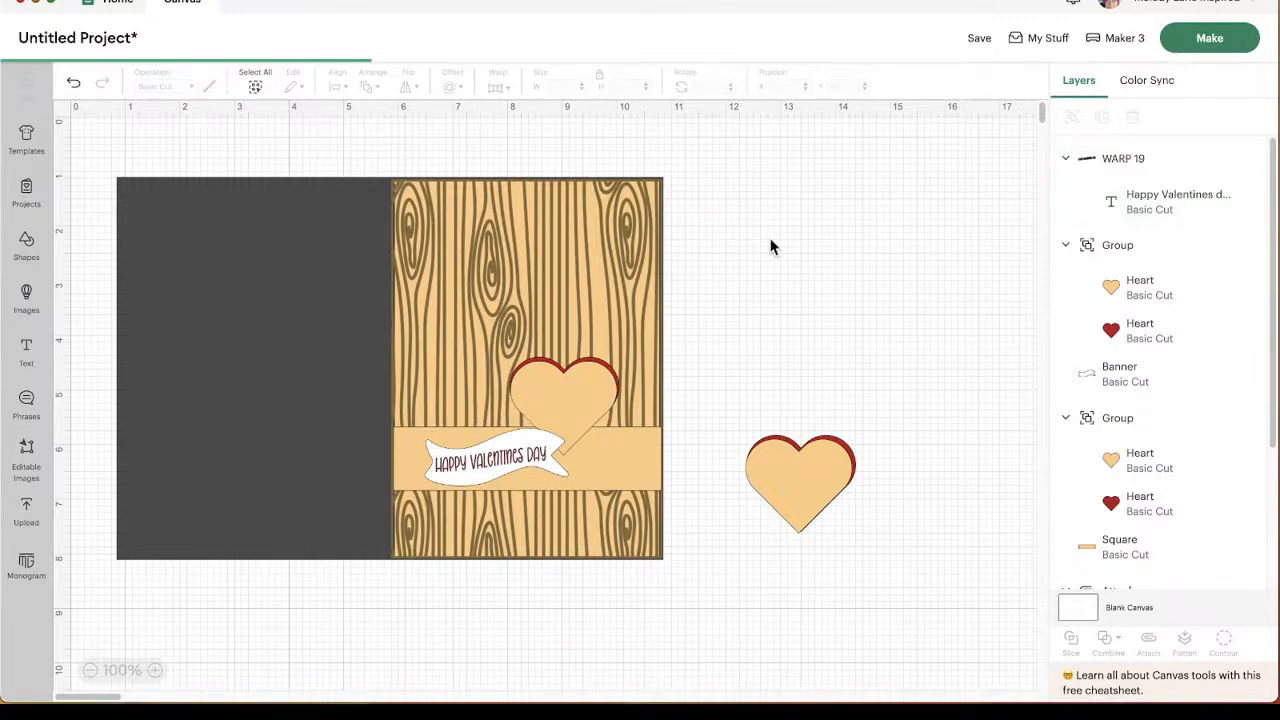
# Change the warped greeting's operation from cutting to Pen drawing.
pyautogui.click(491, 460)
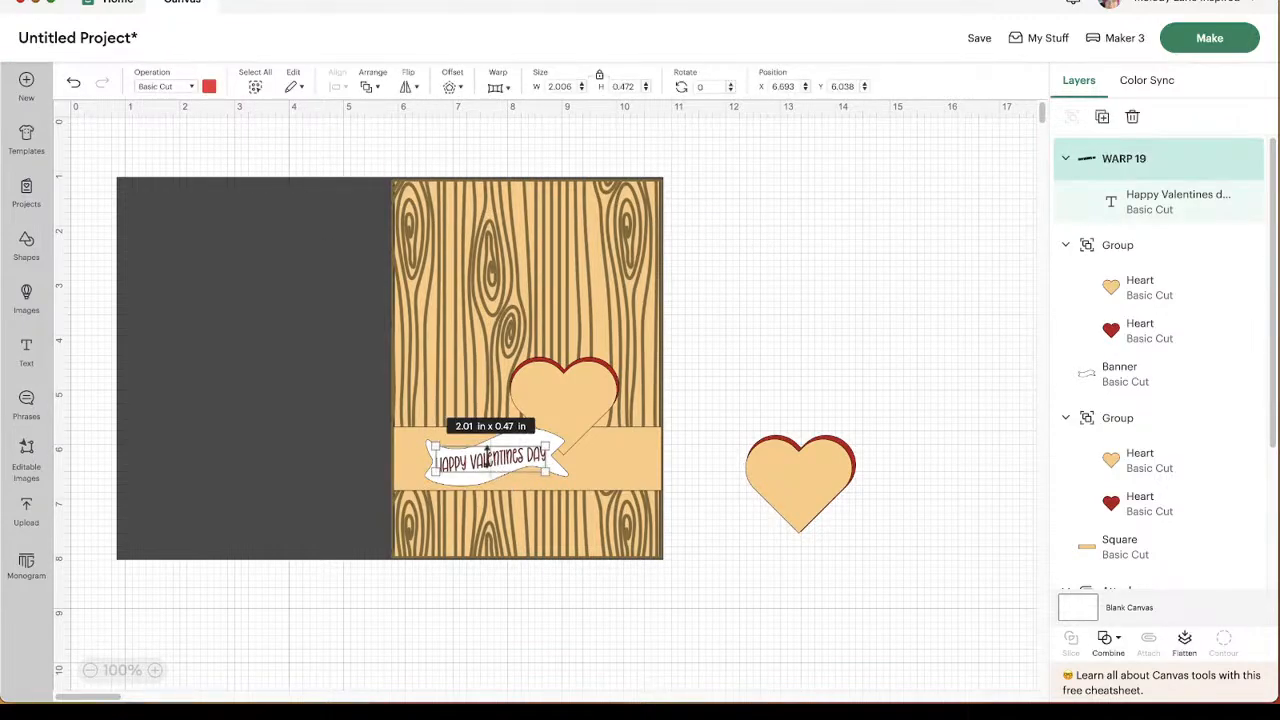
pyautogui.click(170, 88)
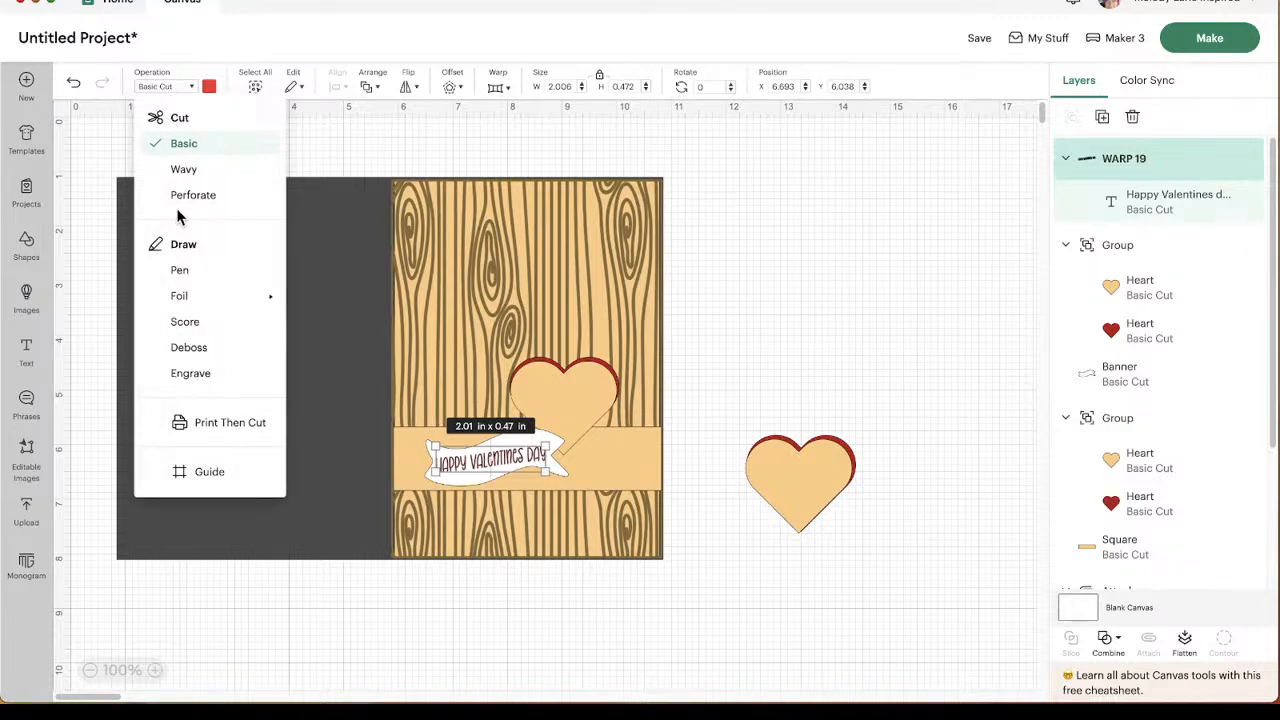
pyautogui.click(184, 272)
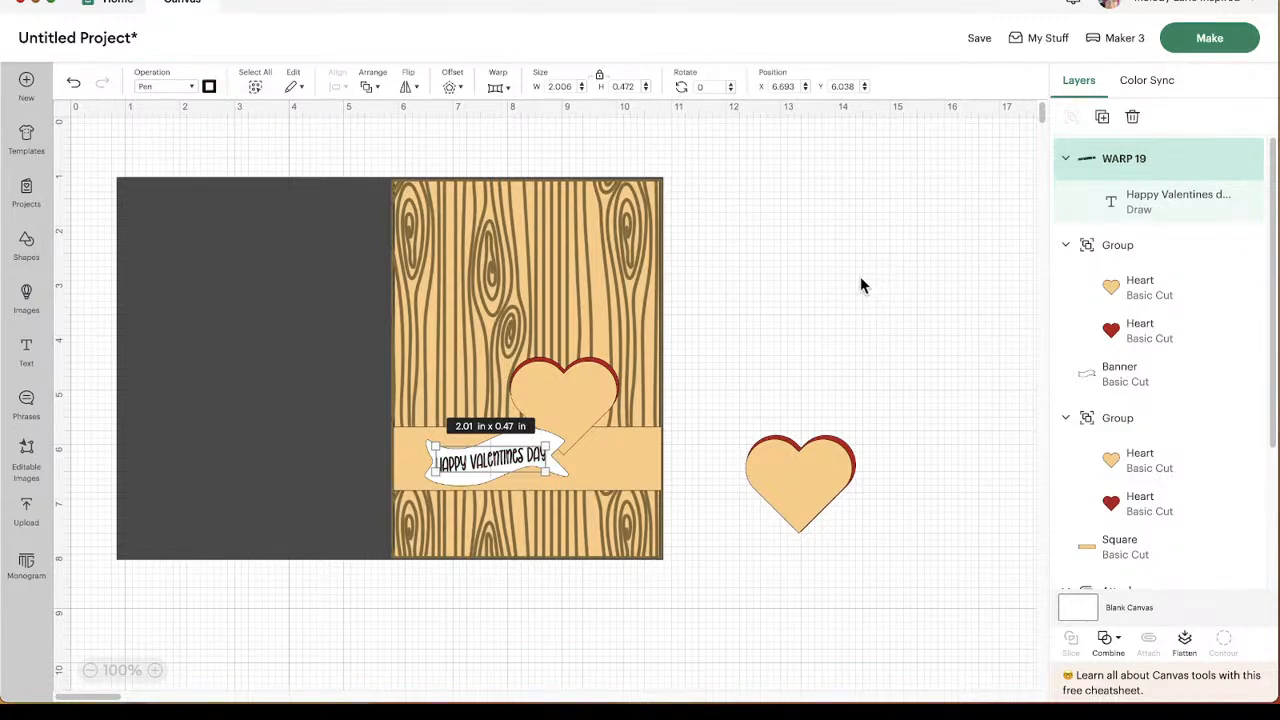
# Set the greeting's pen colour to Red, keeping the Fine Point (0.4mm) pen type.
pyautogui.click(209, 88)
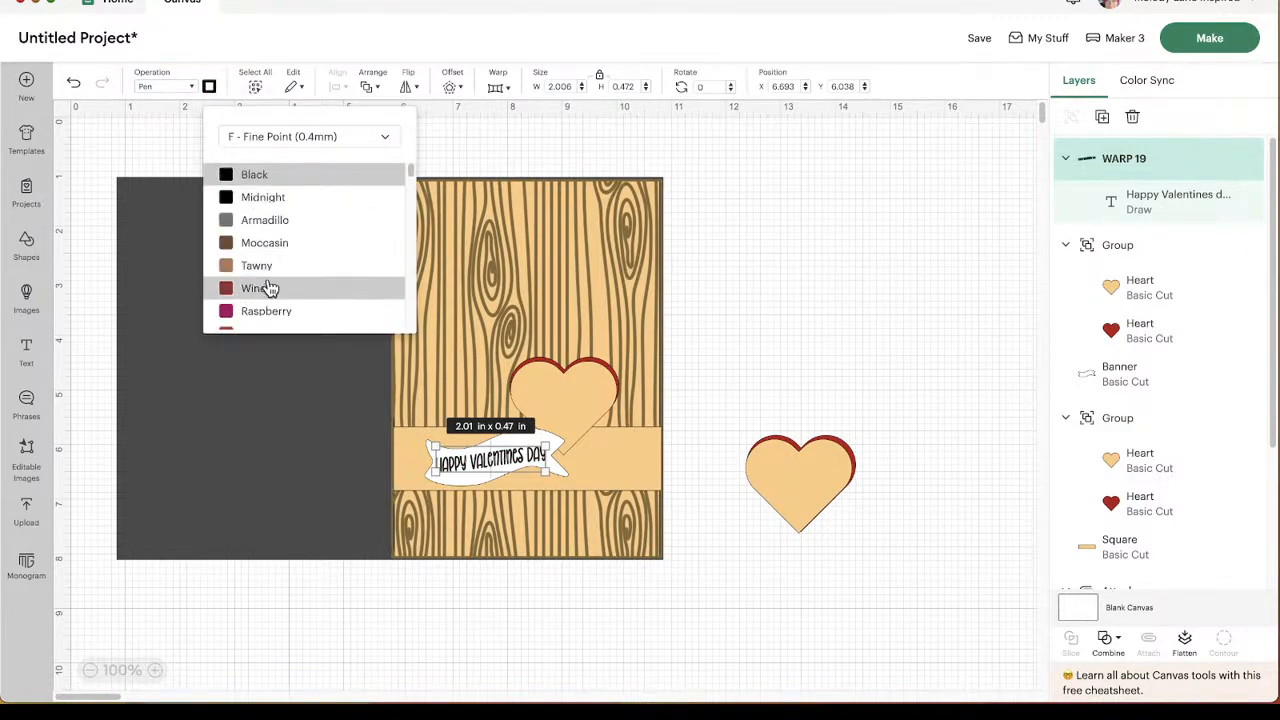
pyautogui.scroll(-1, 272, 300)
pyautogui.scroll(-1, 270, 300)
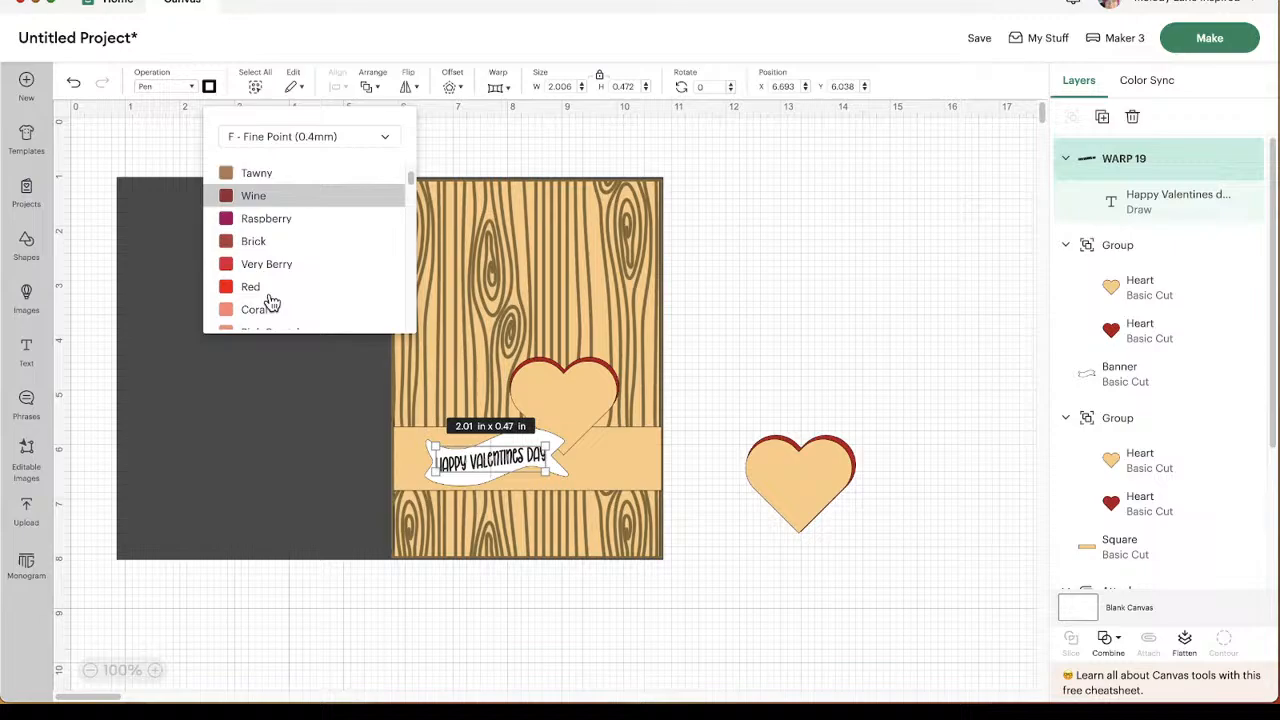
pyautogui.click(322, 136)
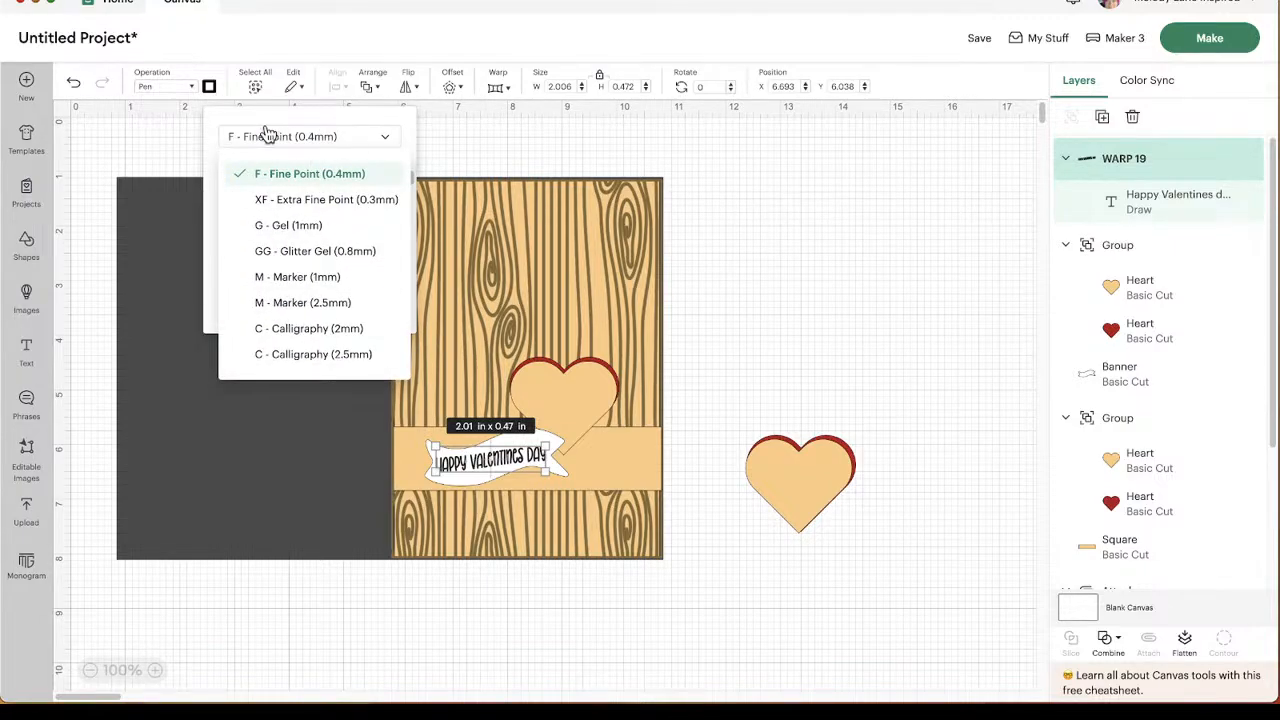
pyautogui.click(256, 138)
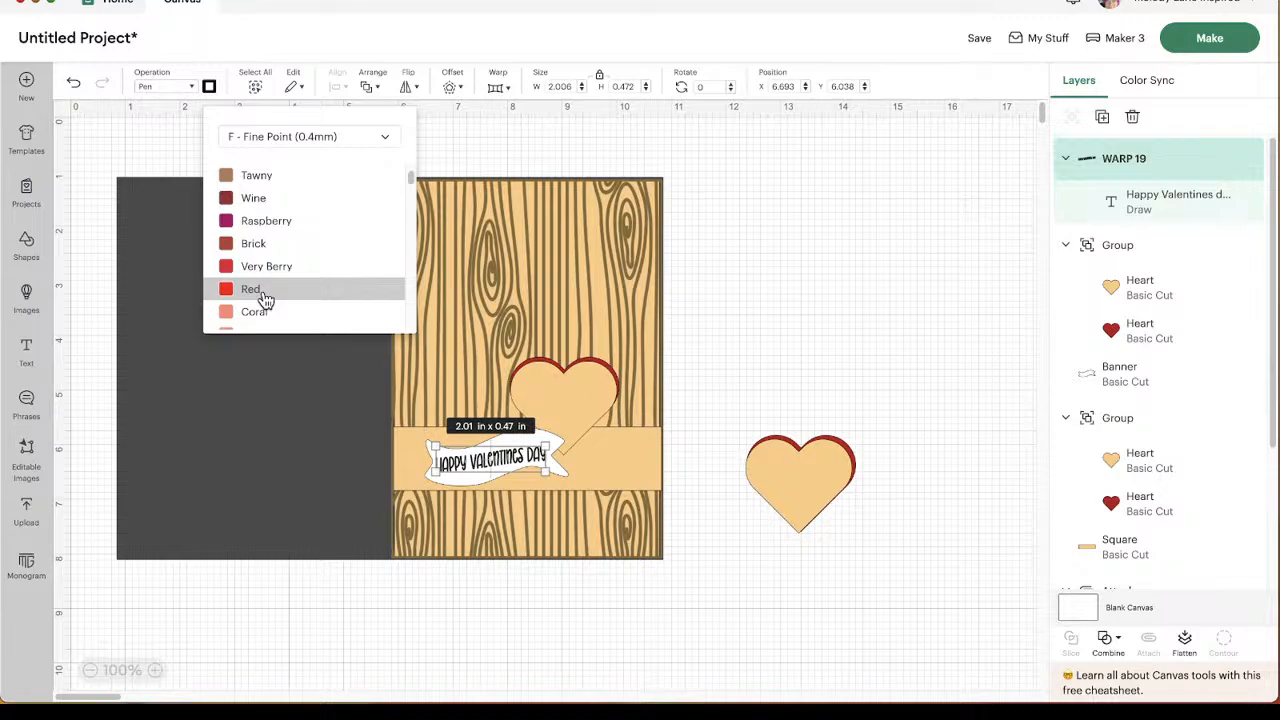
pyautogui.click(266, 299)
pyautogui.click(953, 285)
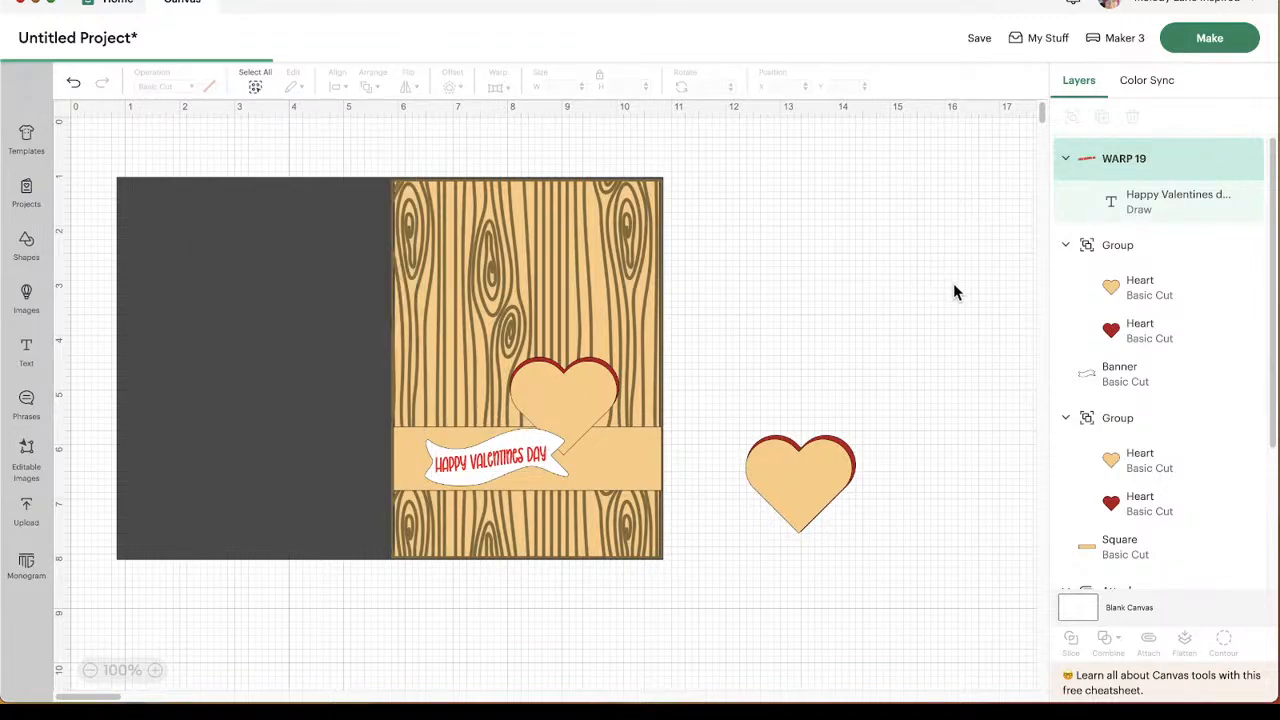
# Attach the warped greeting to the white banner so it is drawn in place.
pyautogui.click(495, 465)
pyautogui.moveTo(493, 463); pyautogui.dragTo(492, 456)
pyautogui.scroll(-1, 489, 452)
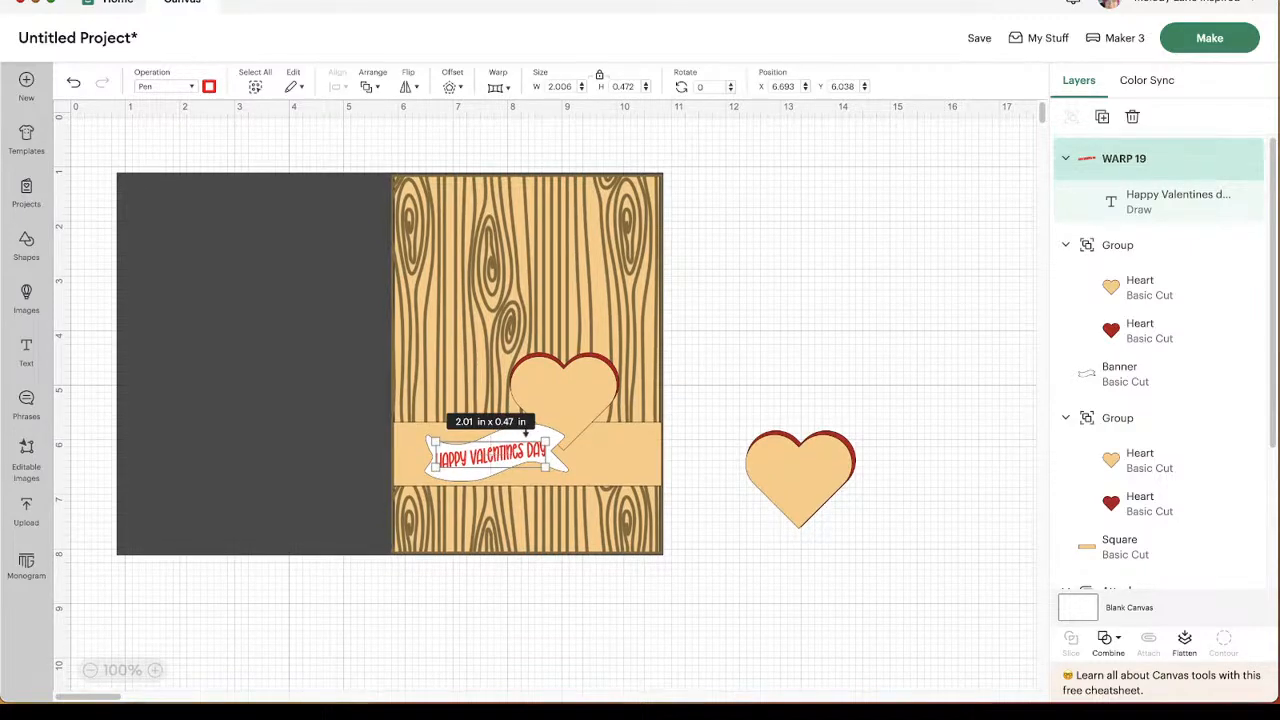
pyautogui.keyDown('shift'); pyautogui.click(1170, 392); pyautogui.keyUp('shift')
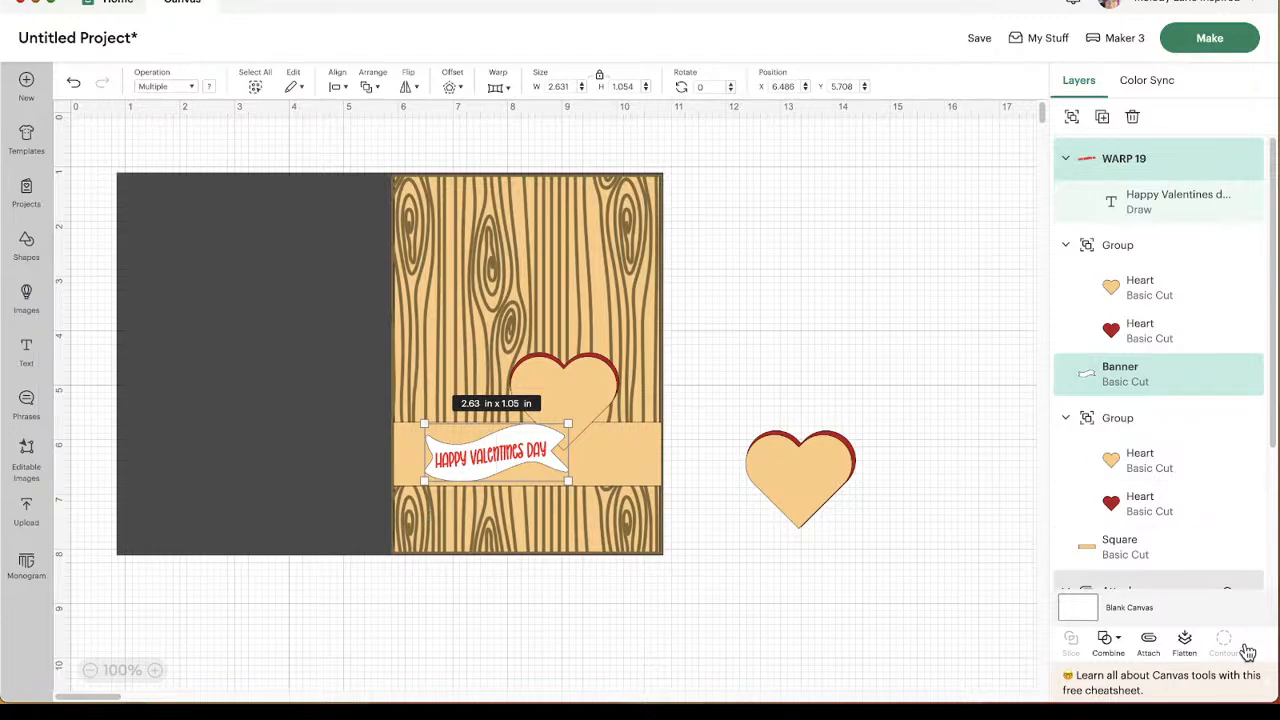
pyautogui.click(1150, 645)
pyautogui.click(845, 355)
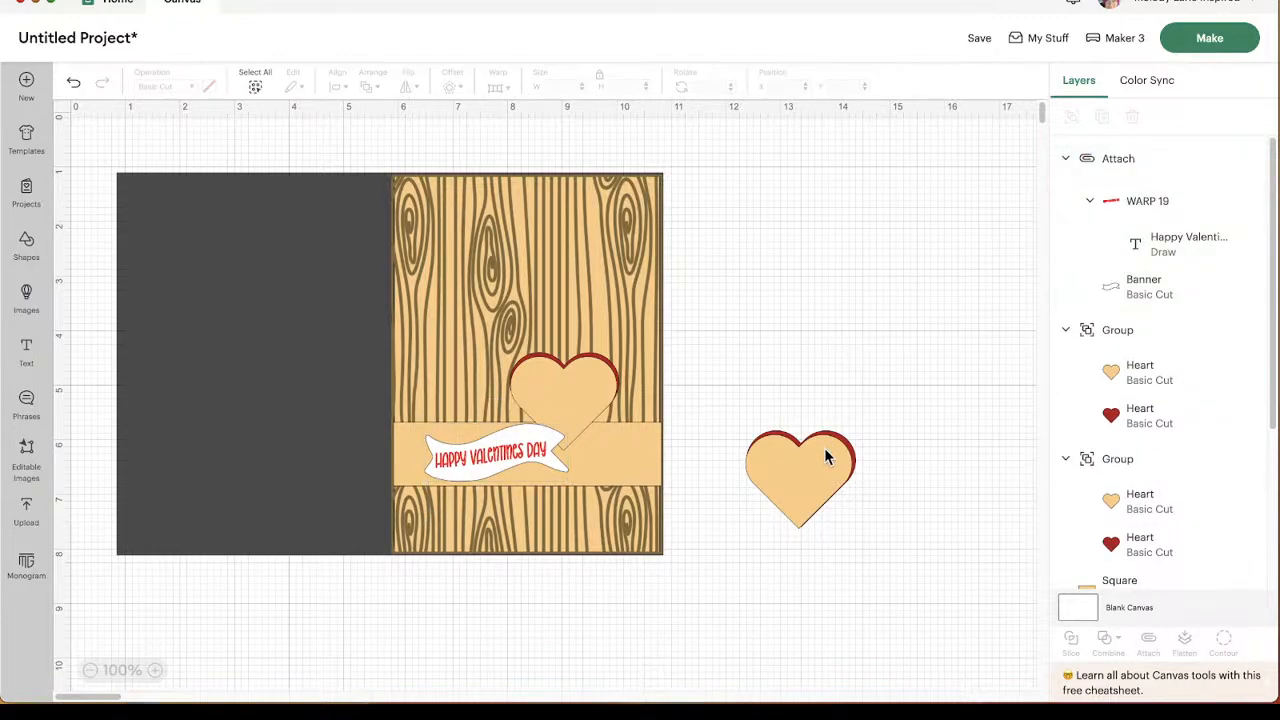
# Move the loose heart group onto the card's plain band at the banner's right end and bring it to the front.
pyautogui.moveTo(824, 450); pyautogui.dragTo(602, 472)
pyautogui.rightClick(798, 400)
pyautogui.click(824, 263)
# Scale the lower heart group to about 1.95 × 1.72 in at the band's right edge and move the other above the banner's left end.
pyautogui.moveTo(559, 372); pyautogui.dragTo(557, 390)
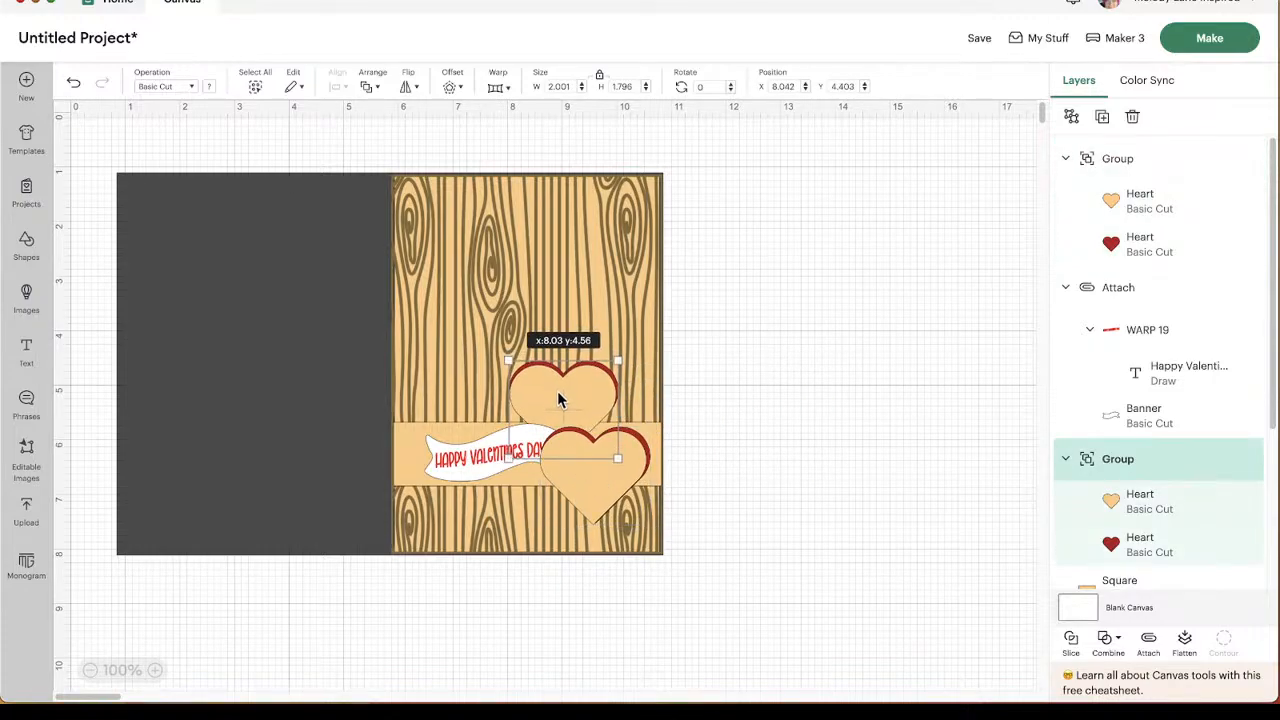
pyautogui.moveTo(607, 468); pyautogui.dragTo(601, 463)
pyautogui.moveTo(590, 506); pyautogui.dragTo(604, 513)
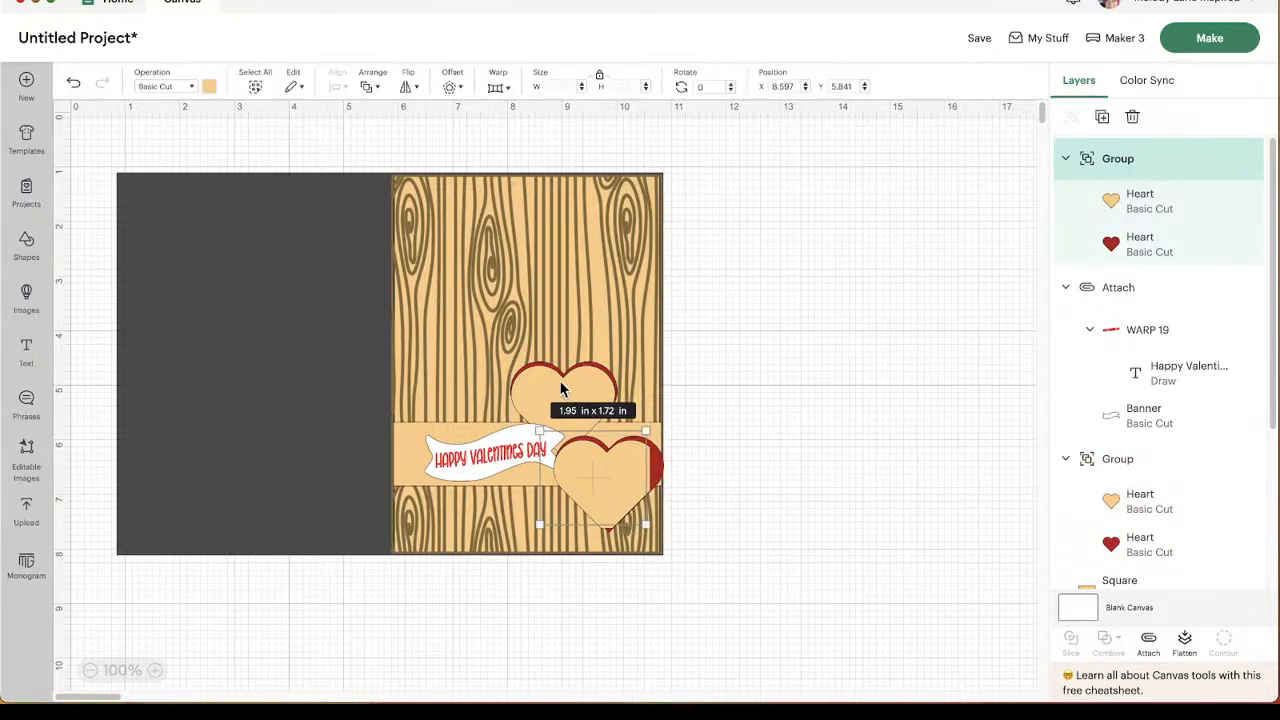
pyautogui.moveTo(563, 380); pyautogui.dragTo(448, 386)
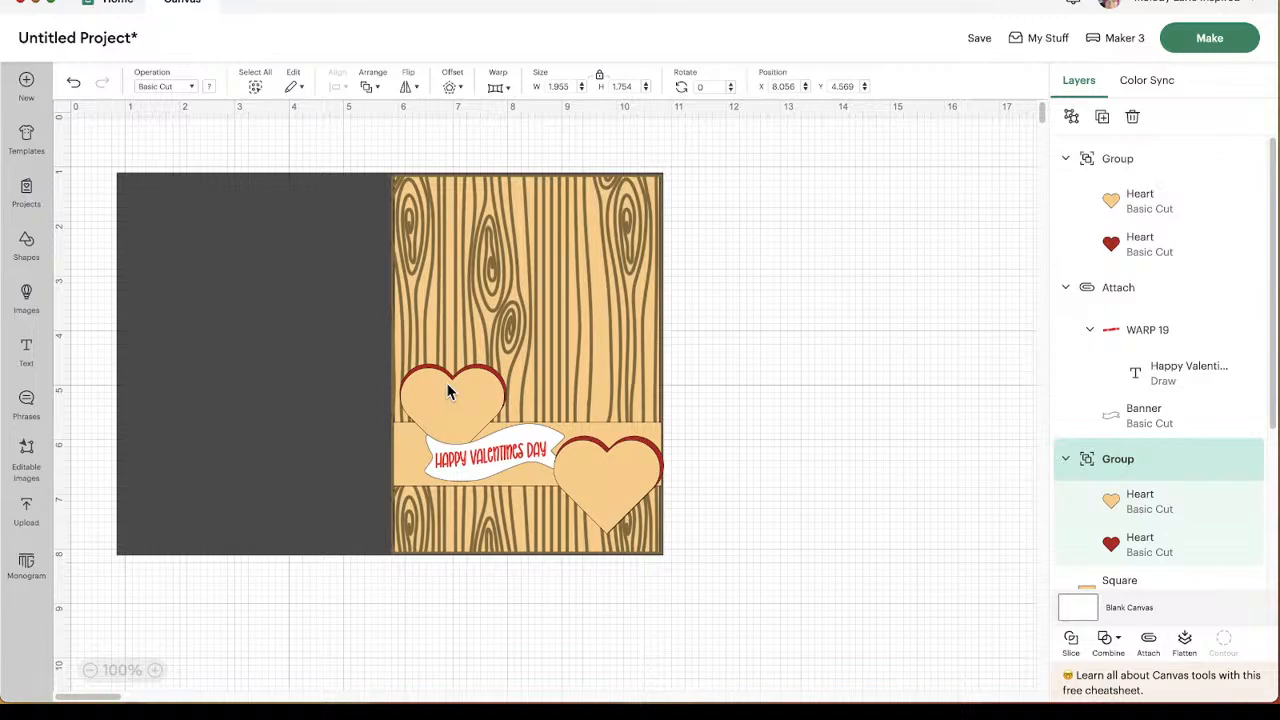
pyautogui.click(850, 369)
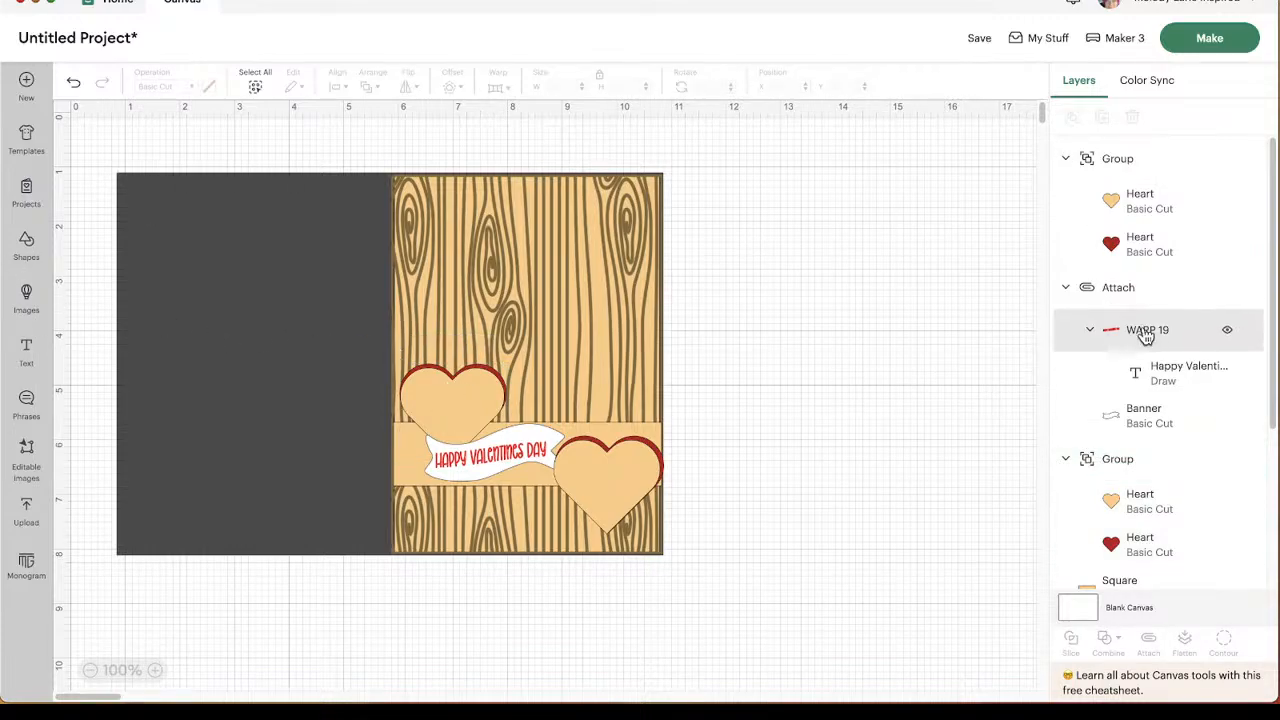
# Duplicate the 4.85 × 6.875 in tan square behind the wood grain and recolour the copy white.
pyautogui.scroll(-4, 1130, 510)
pyautogui.scroll(-1, 1128, 510)
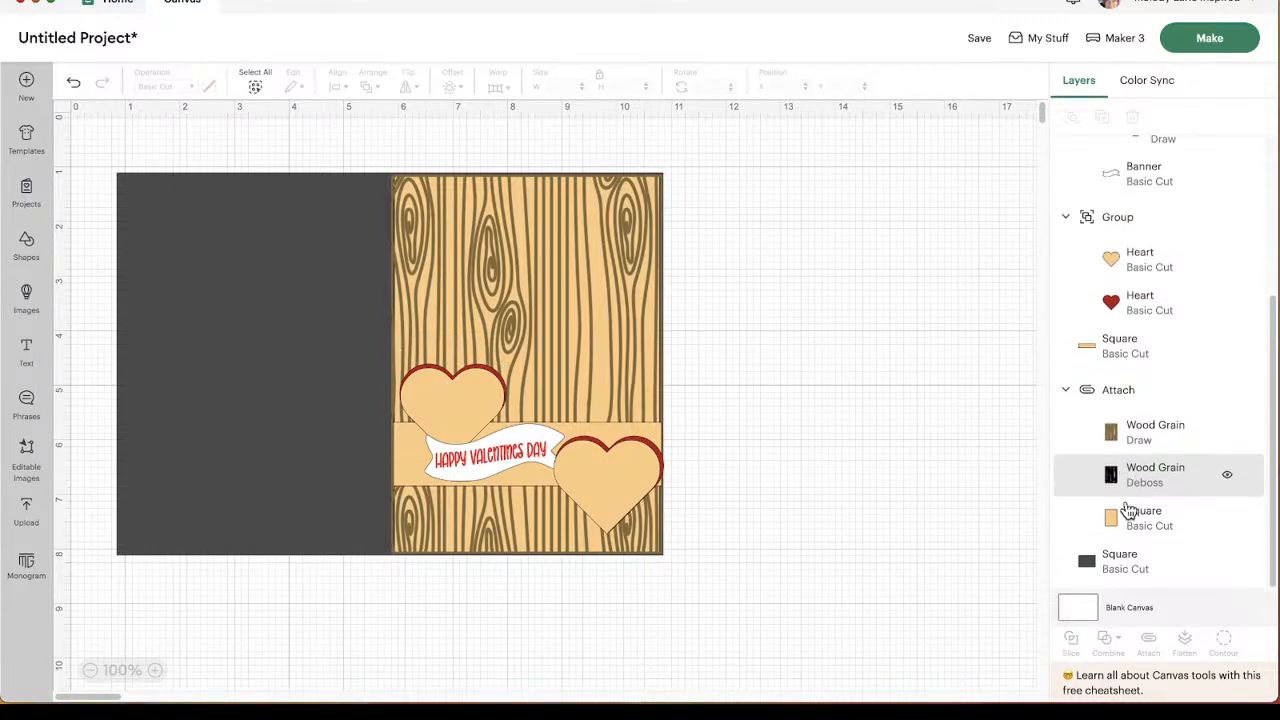
pyautogui.click(1152, 530)
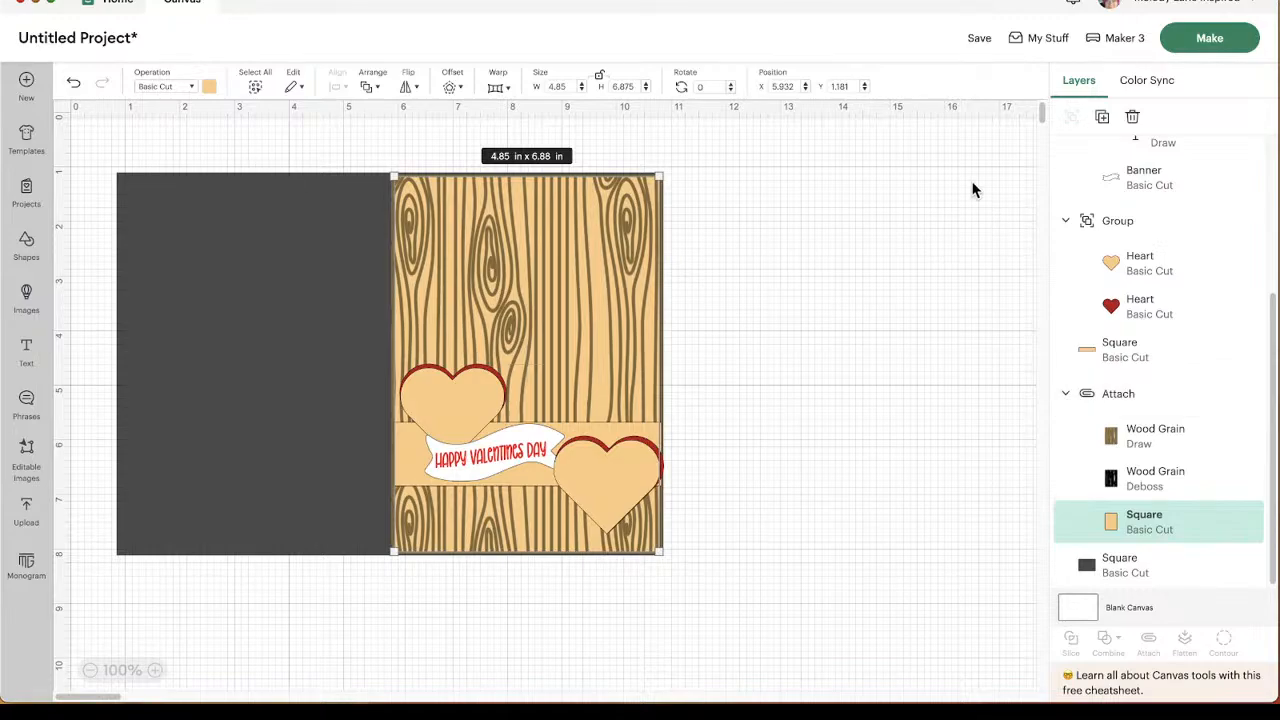
pyautogui.click(1104, 118)
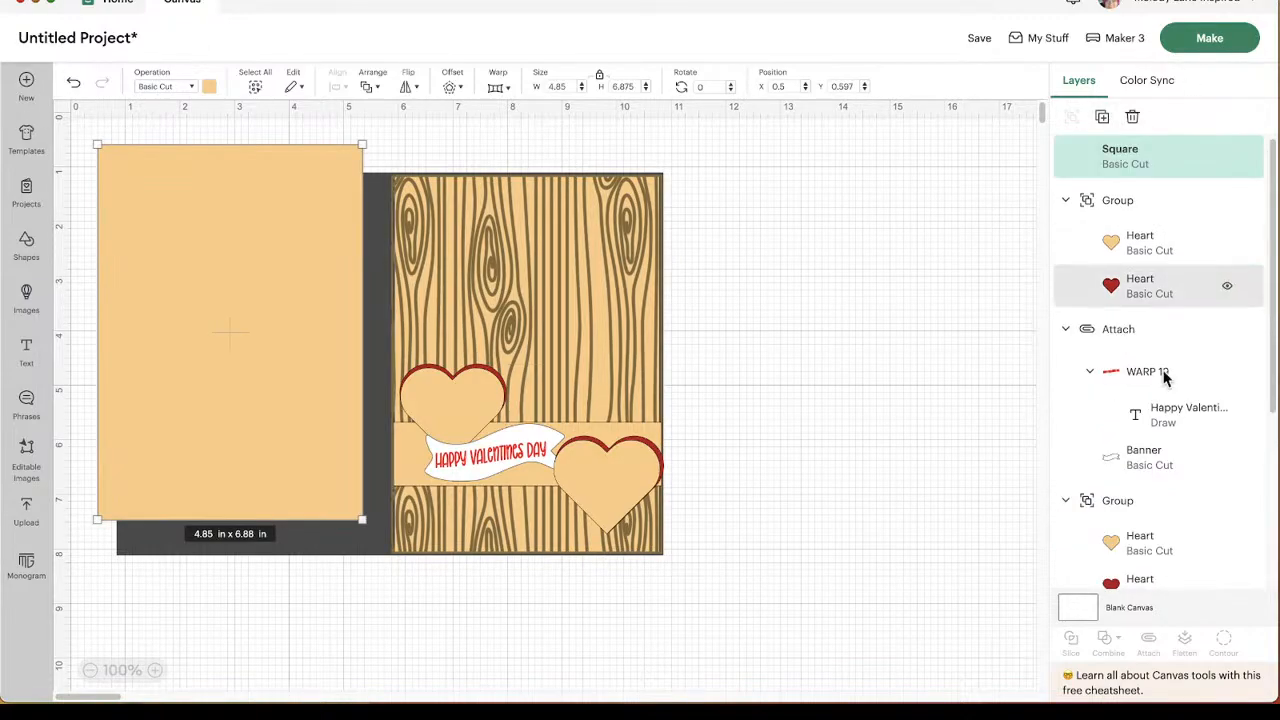
pyautogui.click(209, 87)
pyautogui.click(224, 234)
pyautogui.click(645, 270)
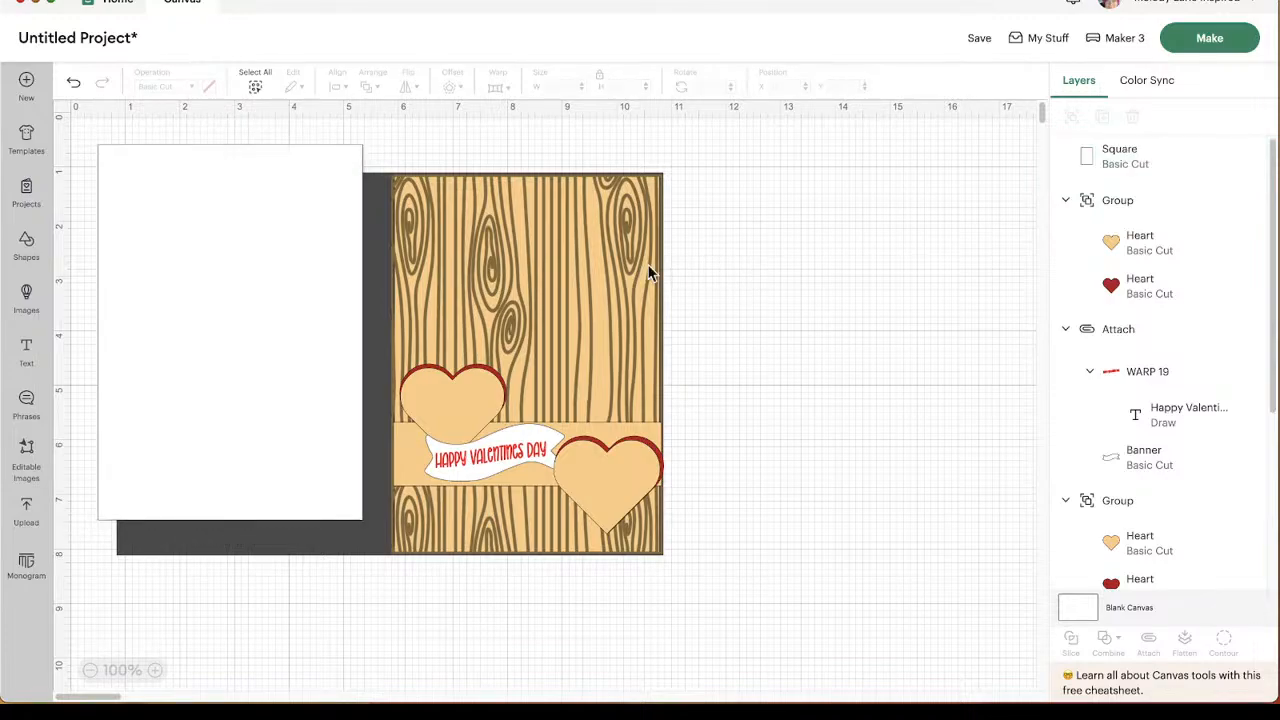
pyautogui.moveTo(369, 326)
pyautogui.mouseDown()
pyautogui.moveTo(374, 343)
pyautogui.moveTo(373, 318)
pyautogui.mouseUp()
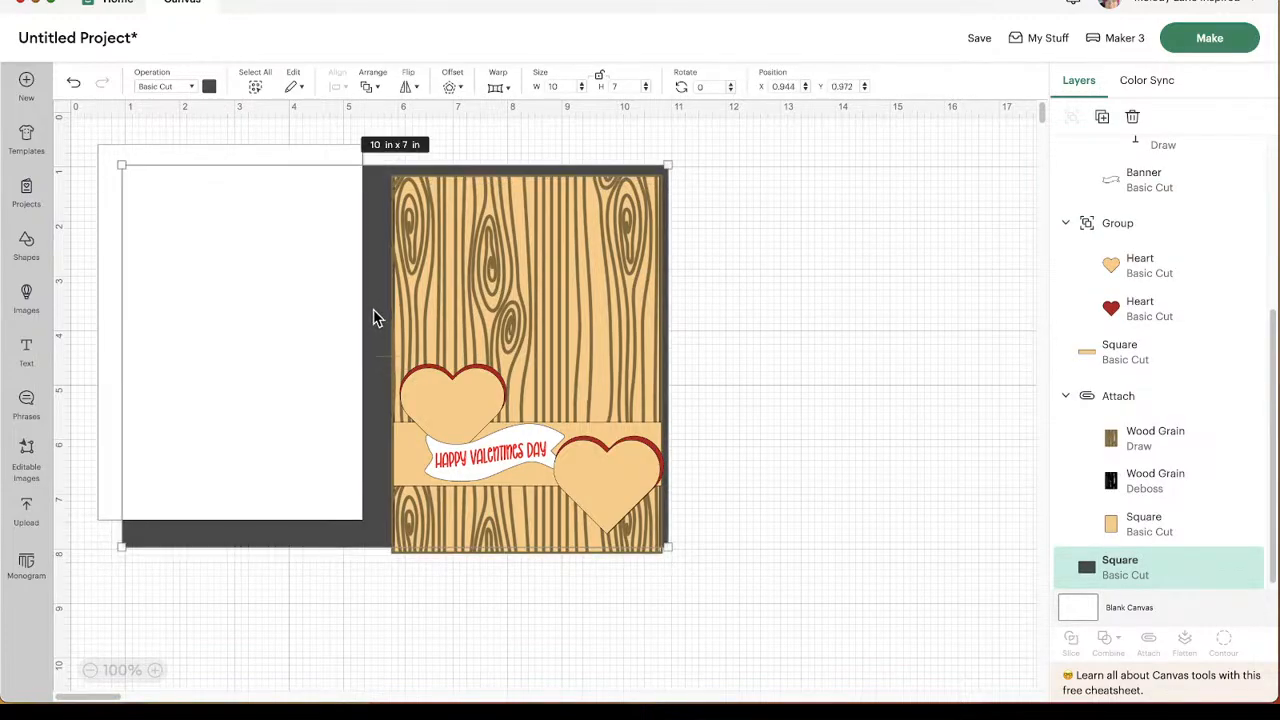
pyautogui.click(800, 300)
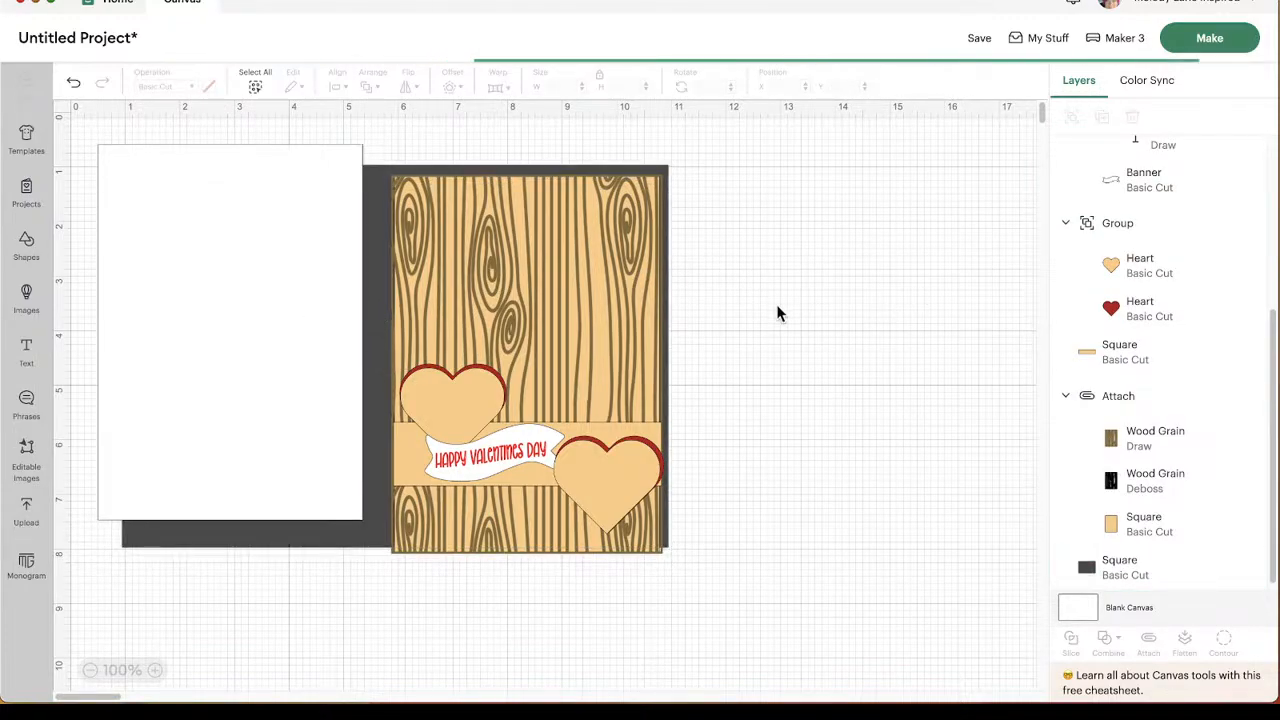
pyautogui.press('super+z')
# Position the white panel over the card base's left half at about X 0.917, Y 1.181.
pyautogui.moveTo(289, 281); pyautogui.dragTo(316, 331)
pyautogui.press('super+z')
pyautogui.press('super+z')
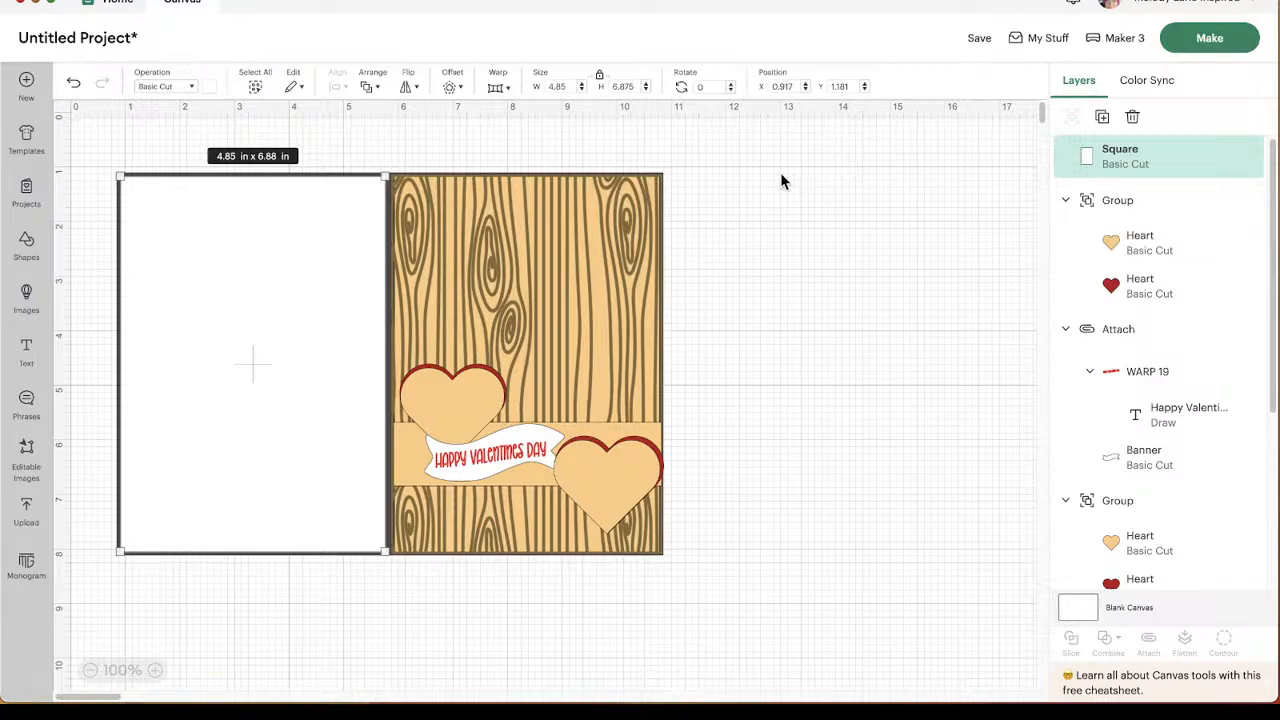
# Save the project as "weood grain Valentines card" and add it to the first listed collection.
pyautogui.click(980, 44)
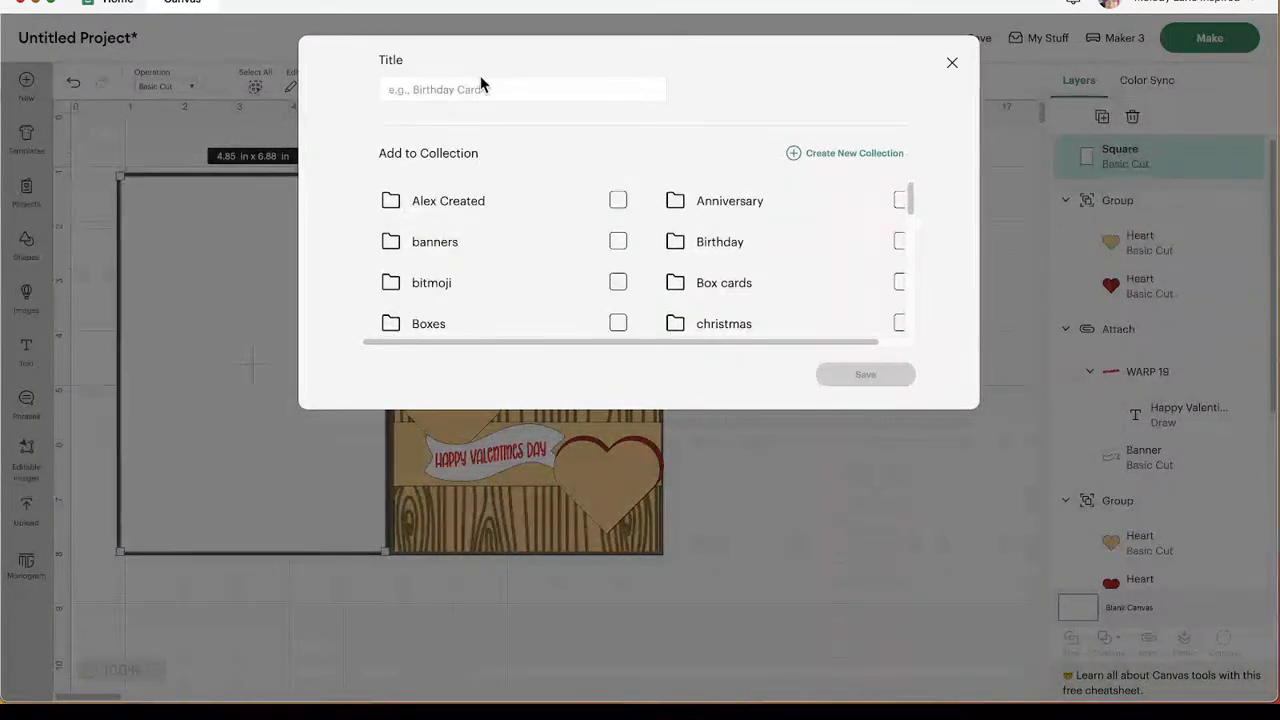
pyautogui.click(410, 204)
pyautogui.click(498, 92)
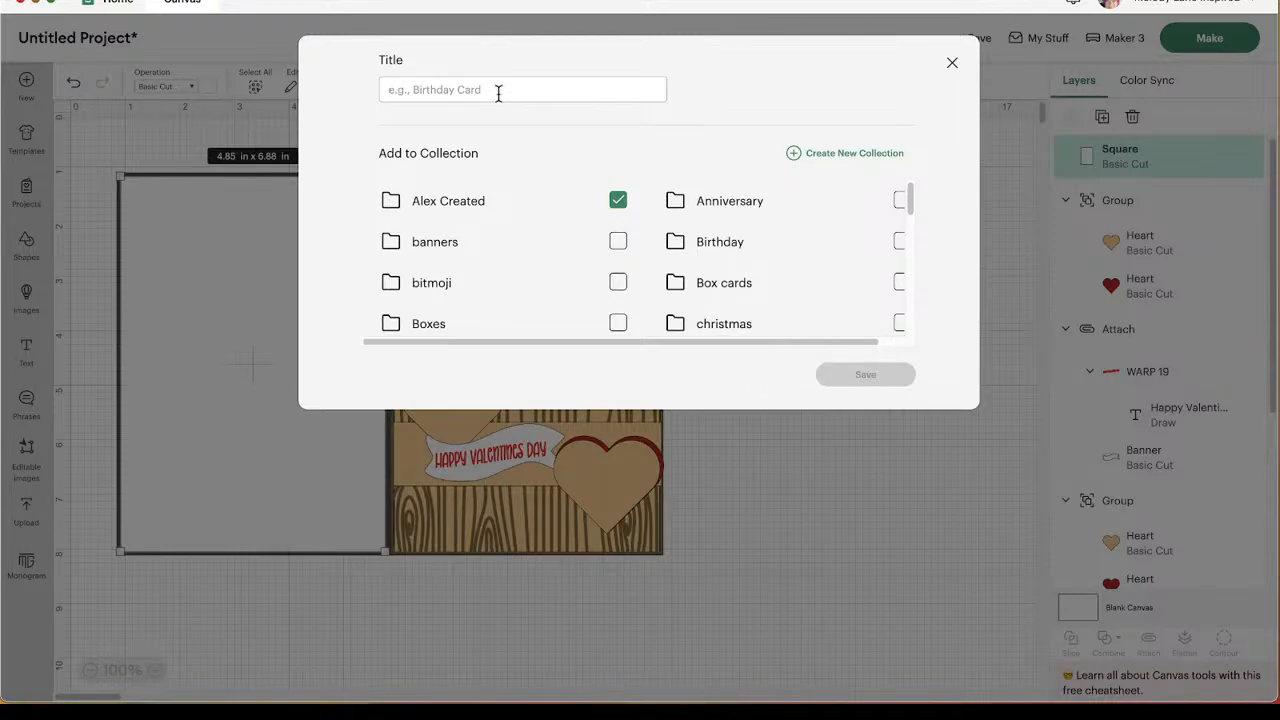
pyautogui.write('weeod grain')
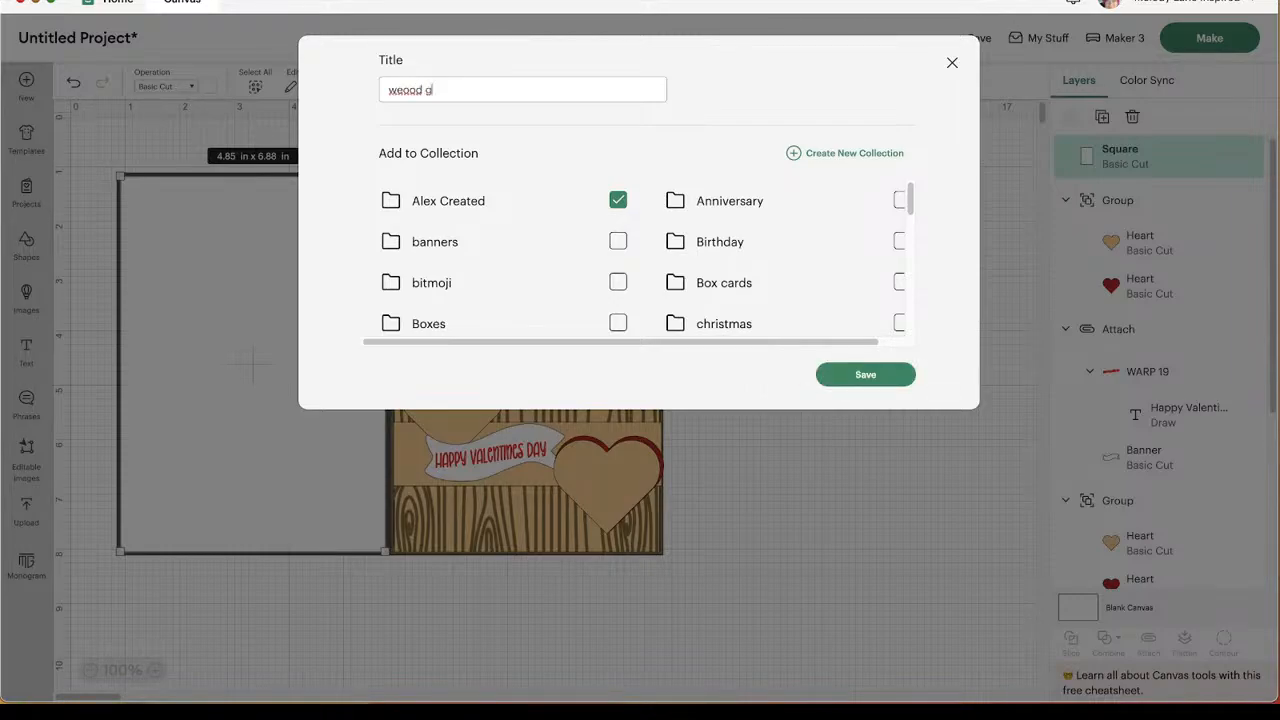
pyautogui.write(' Valentines card')
pyautogui.click(849, 381)
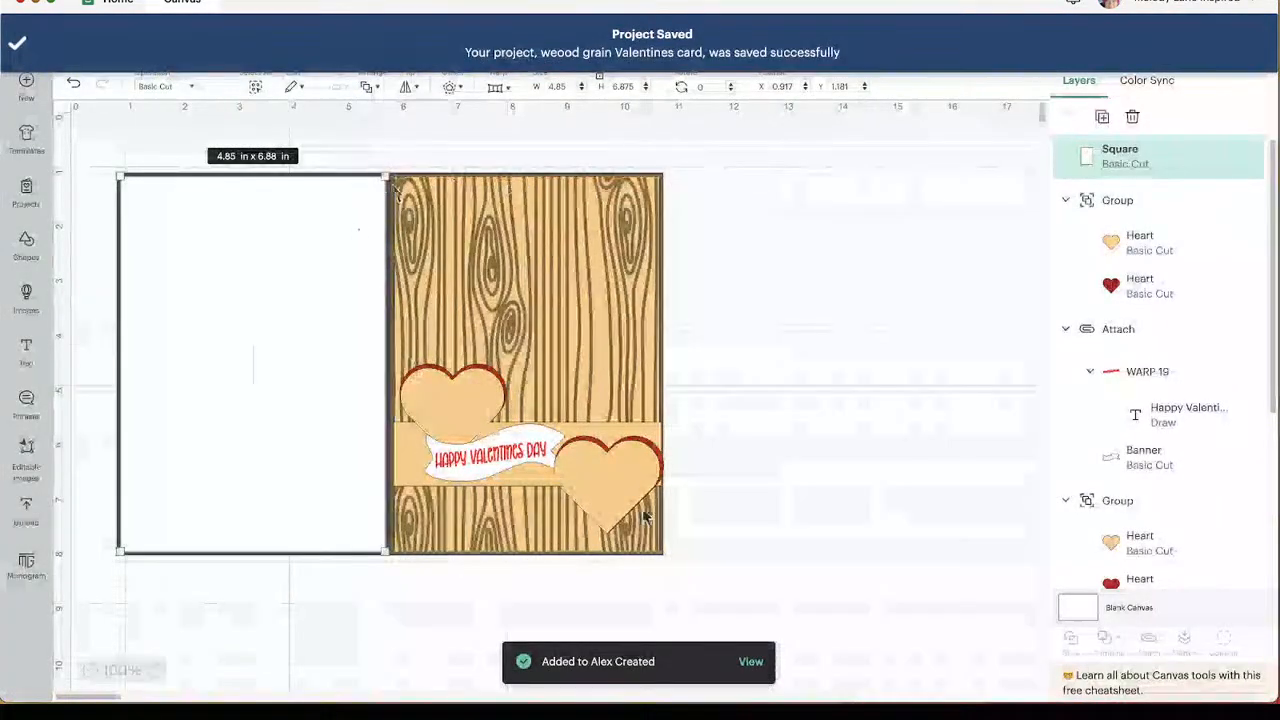
pyautogui.click(765, 390)
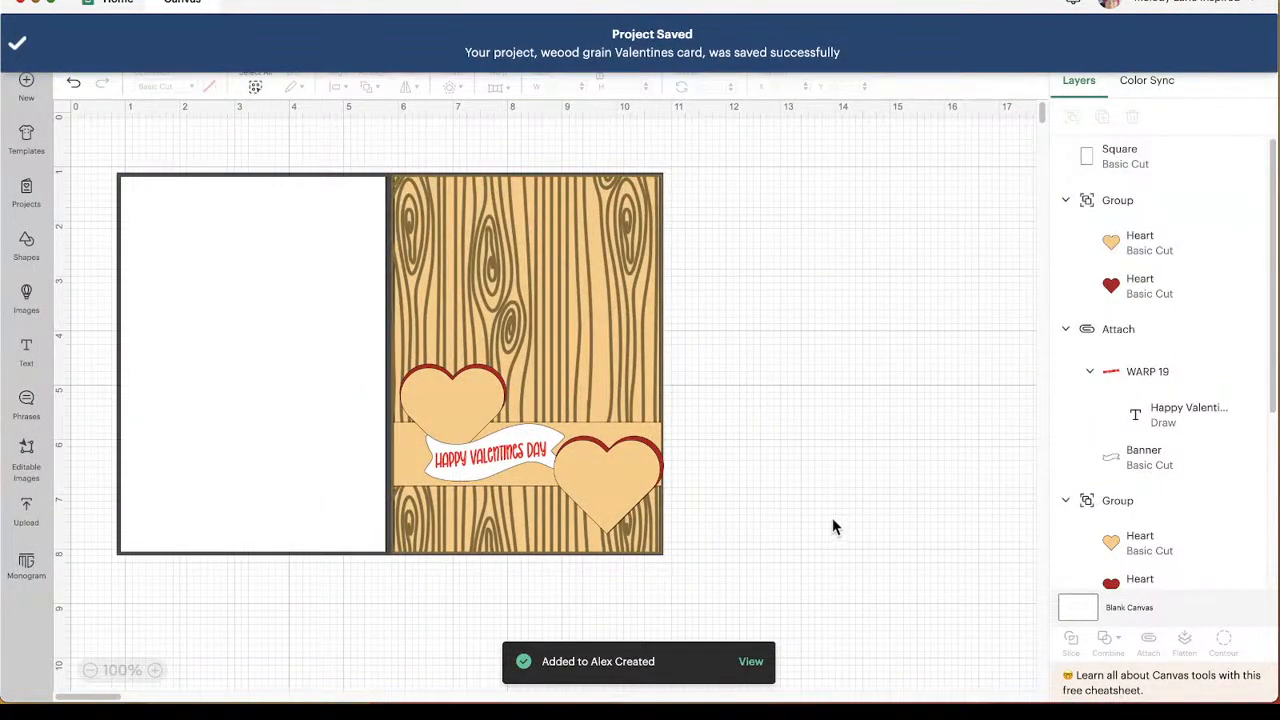
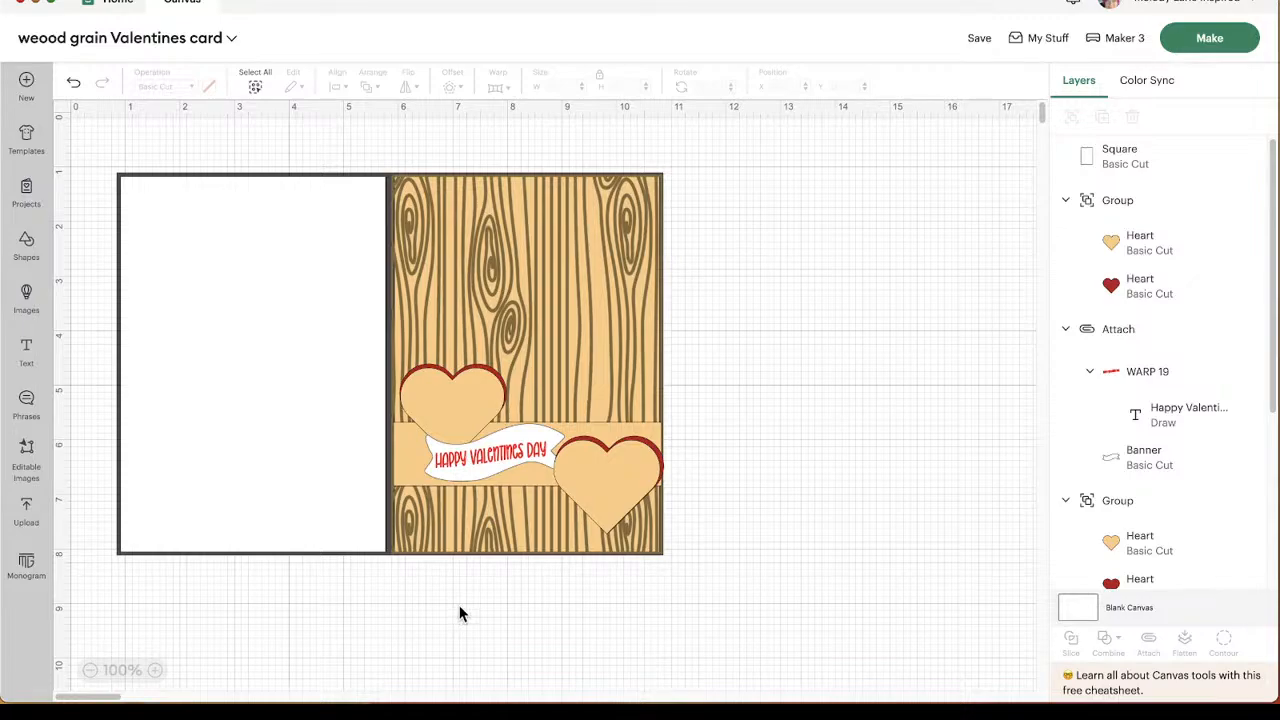
# Nudge the attached wood grain panel slightly right and down to about X 5.931, Y 1.181.
pyautogui.click(614, 320)
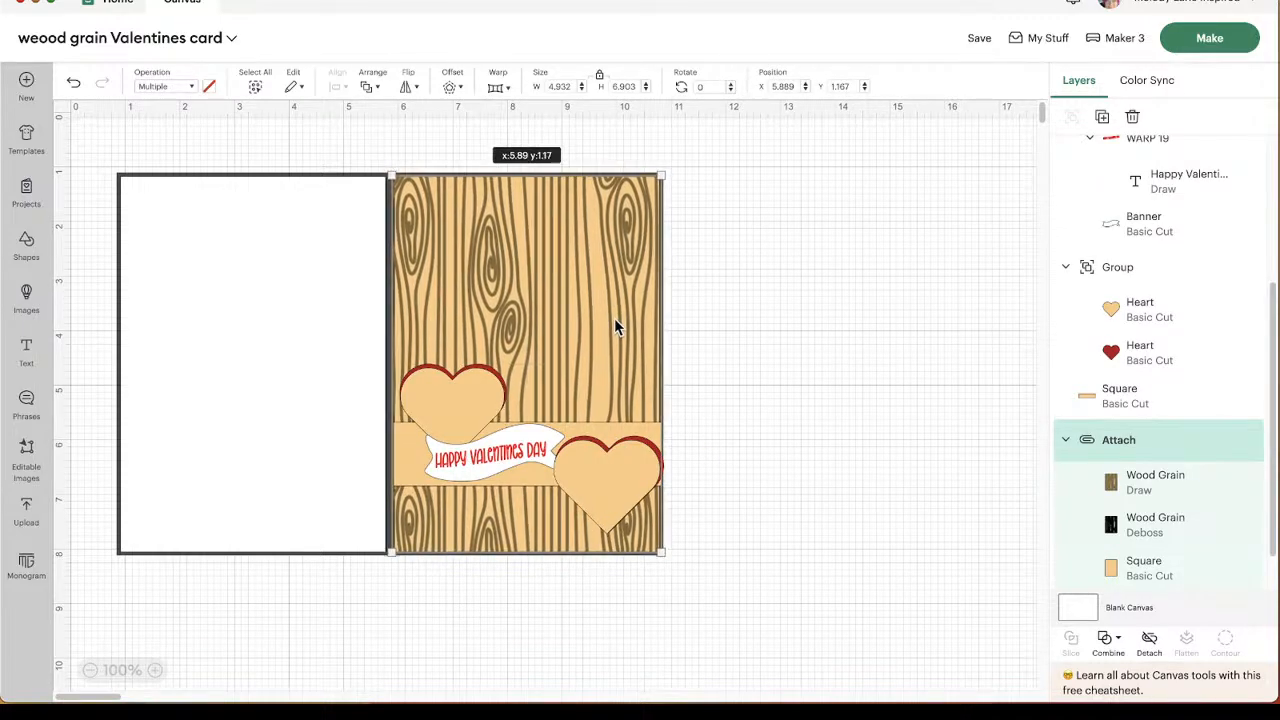
pyautogui.press('Down')
pyautogui.press('Right')
pyautogui.press('Right')
pyautogui.press('Right')
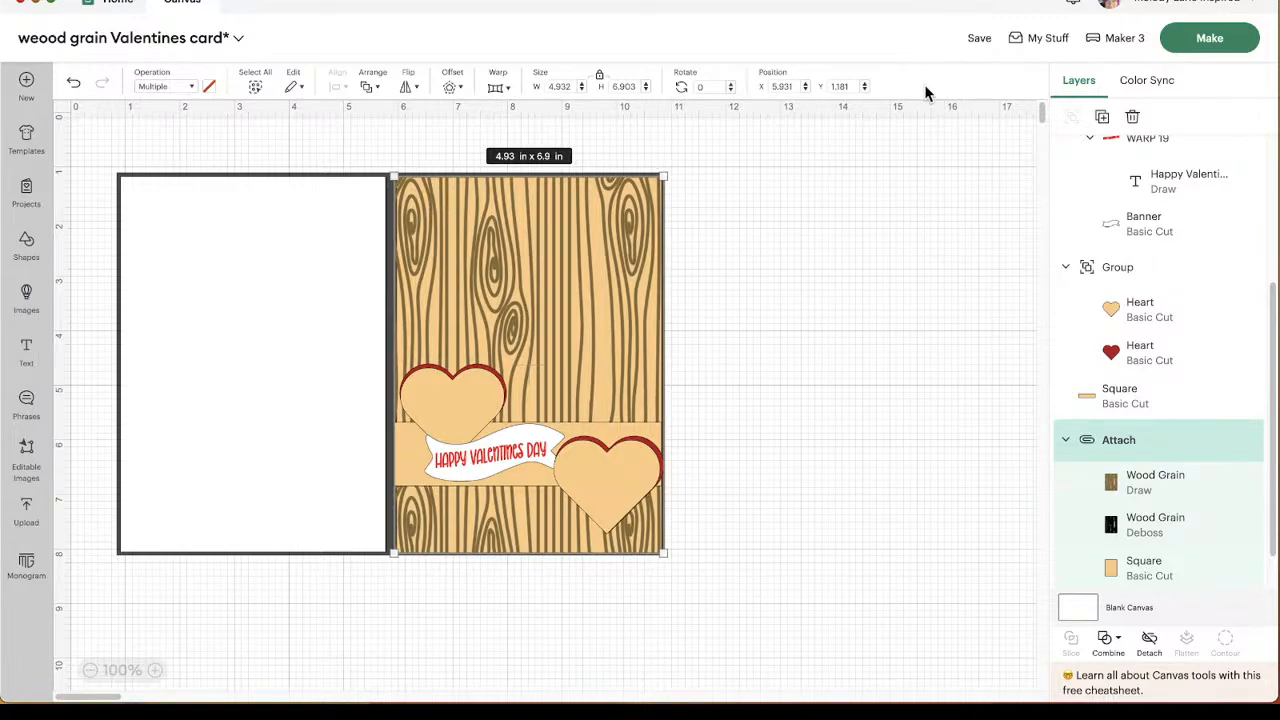
# Start a new blank project, replacing the current card without saving its unsaved changes.
pyautogui.click(26, 82)
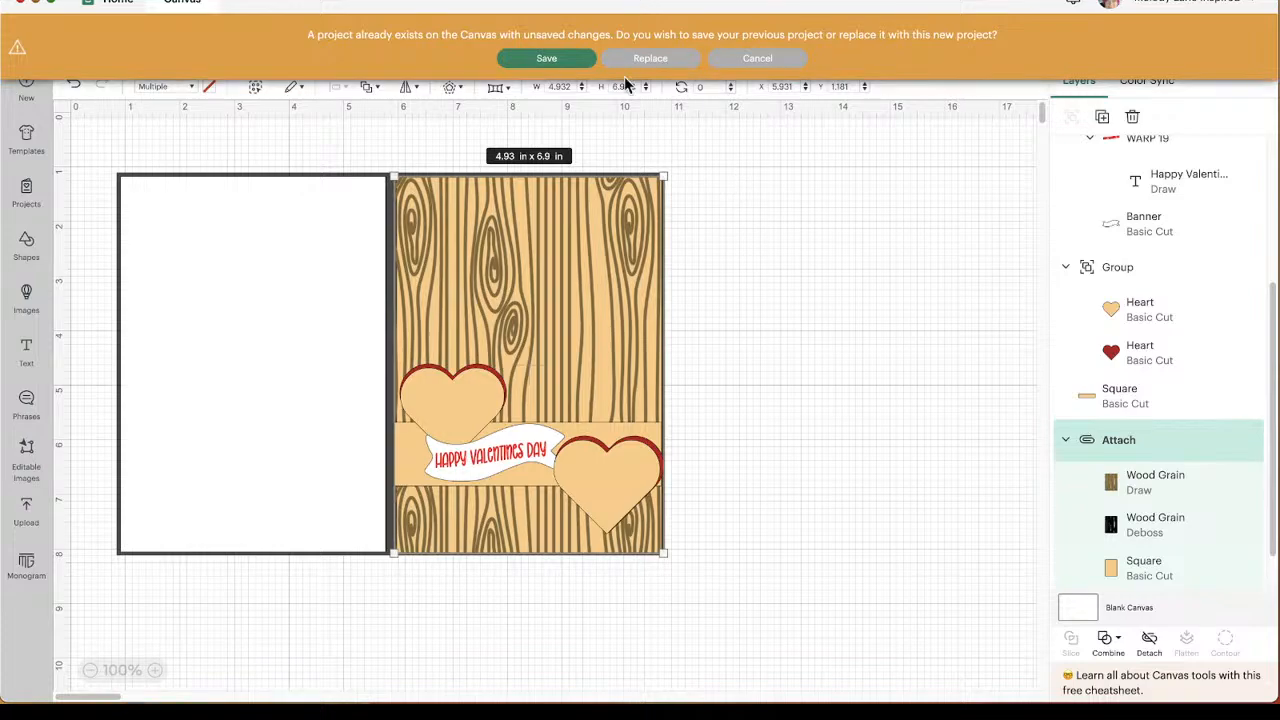
pyautogui.click(650, 59)
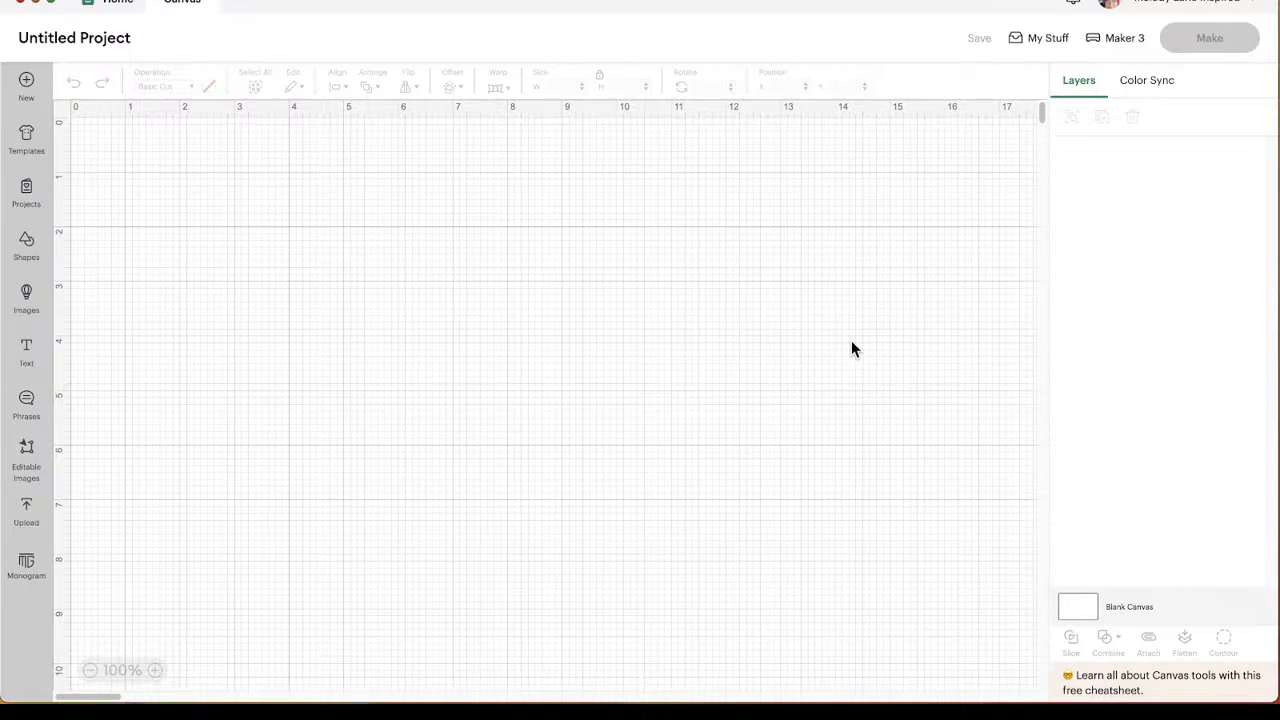
# Reopen the saved "weood grain Valentines card" project from the personal projects list.
pyautogui.click(26, 192)
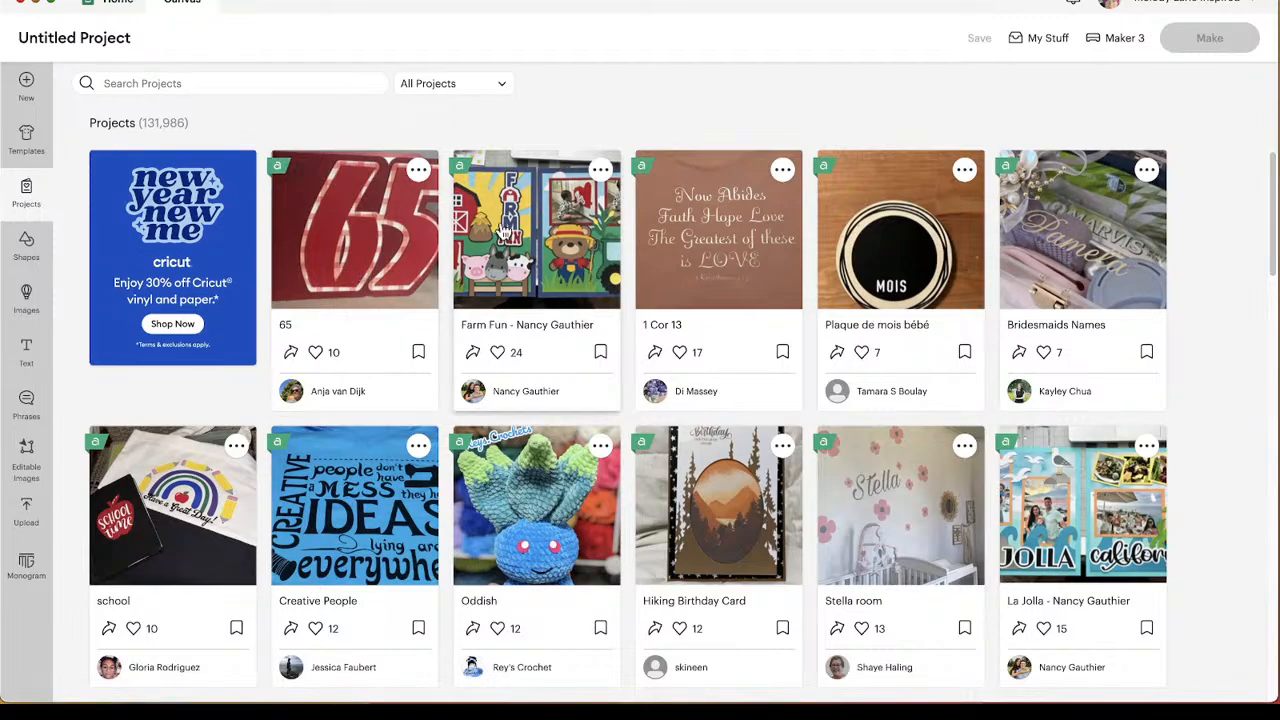
pyautogui.click(110, 8)
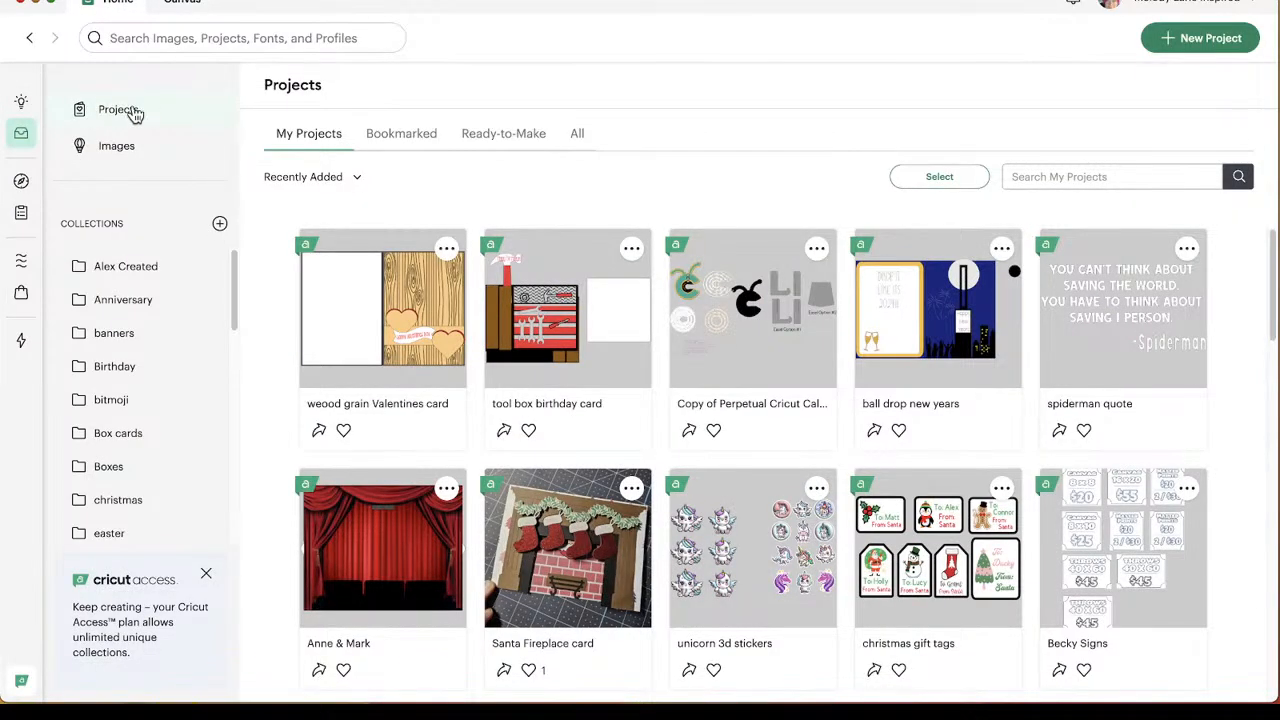
pyautogui.click(410, 316)
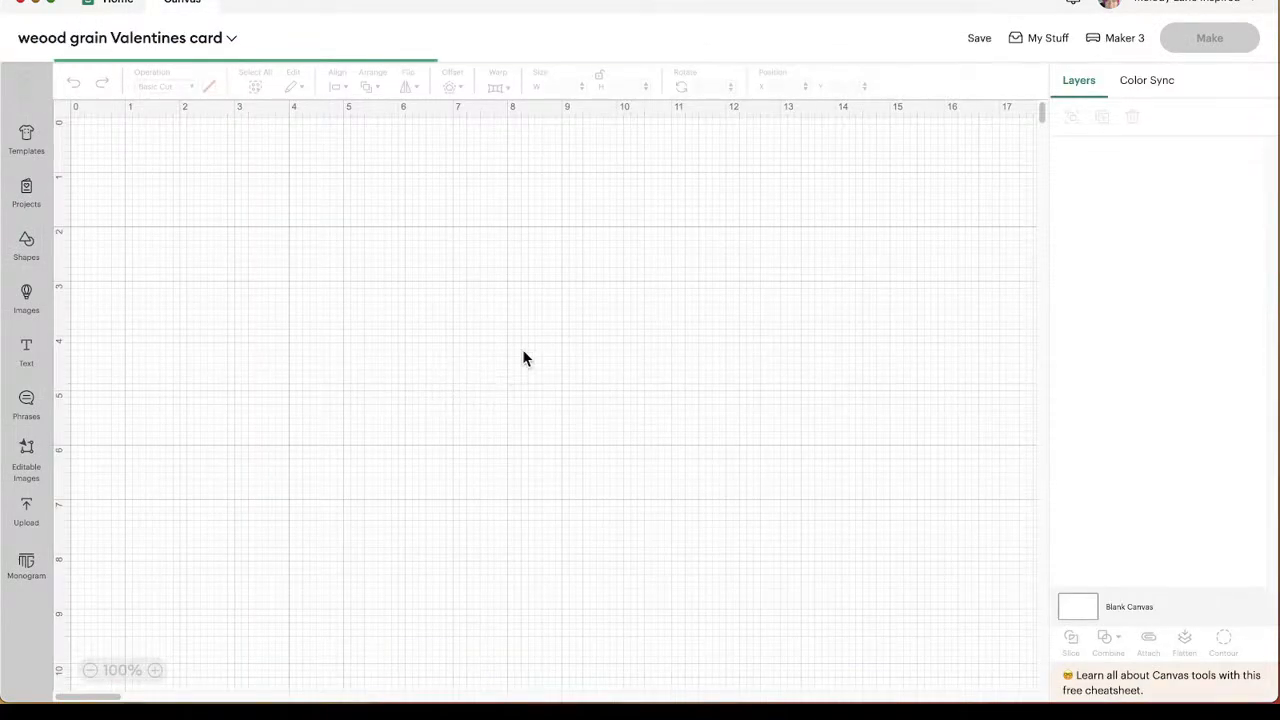
pyautogui.moveTo(508, 476); pyautogui.dragTo(505, 470)
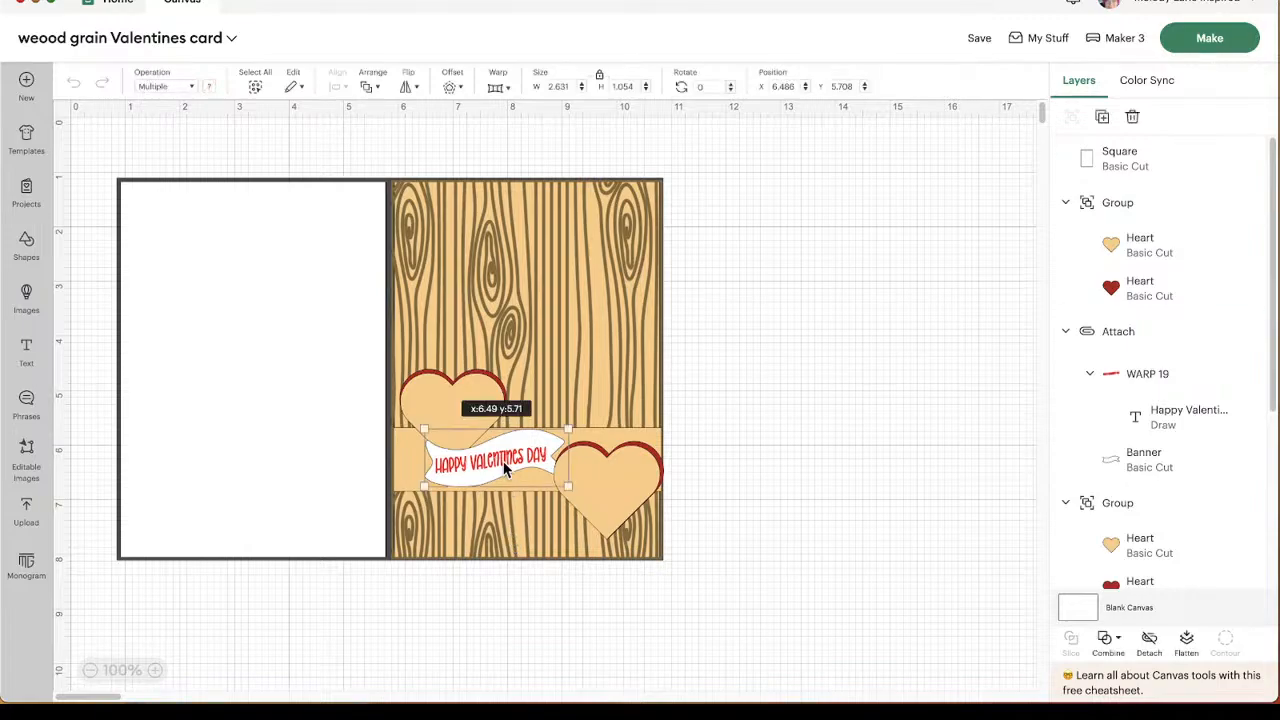
pyautogui.click(1155, 382)
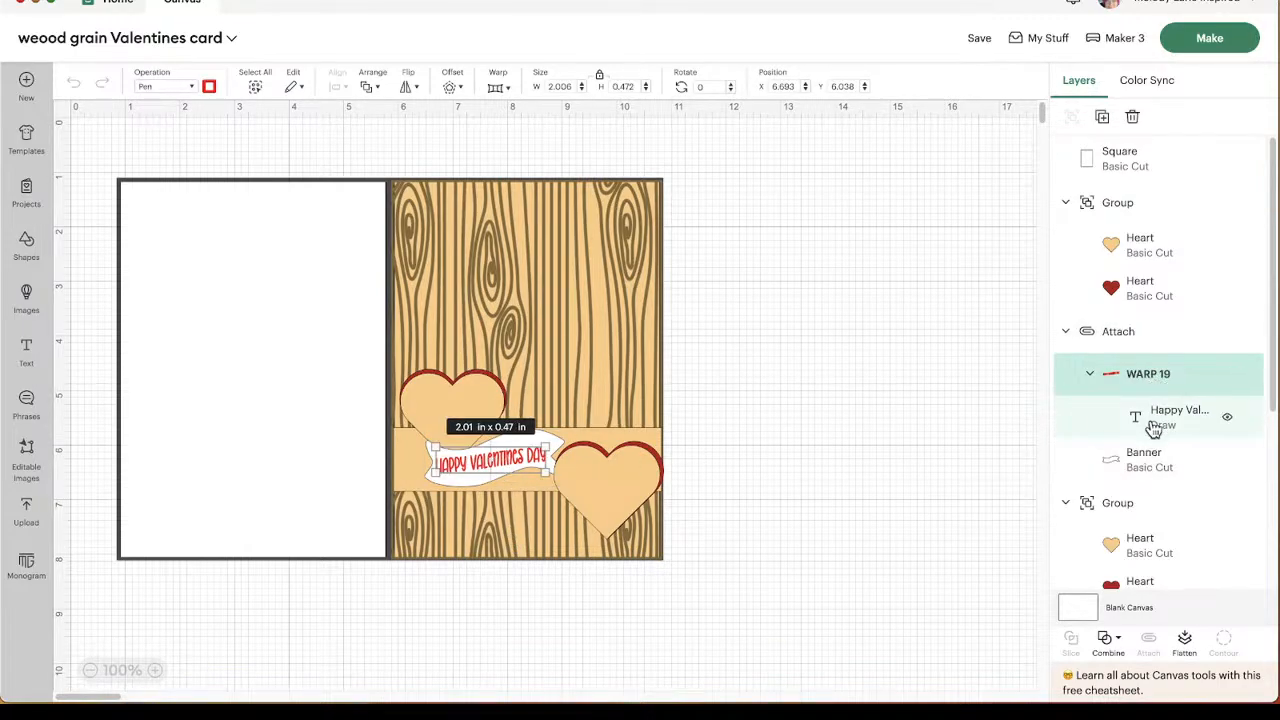
pyautogui.click(1155, 424)
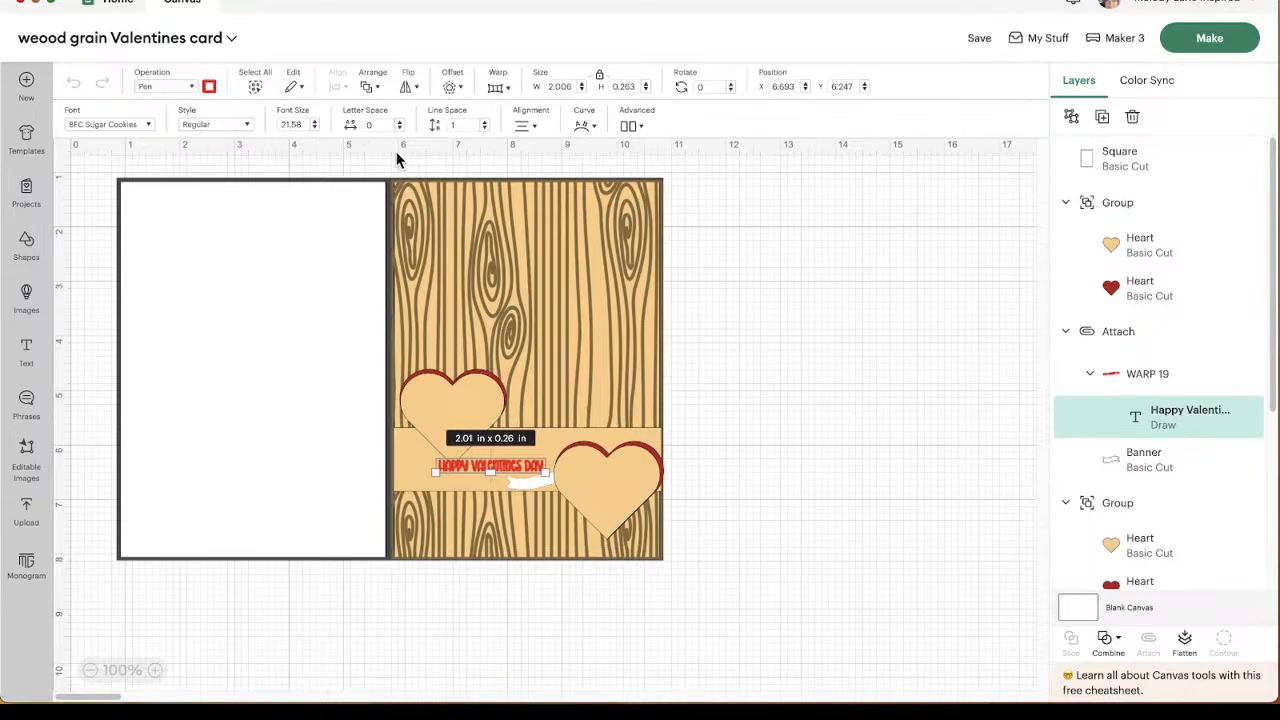
pyautogui.click(725, 397)
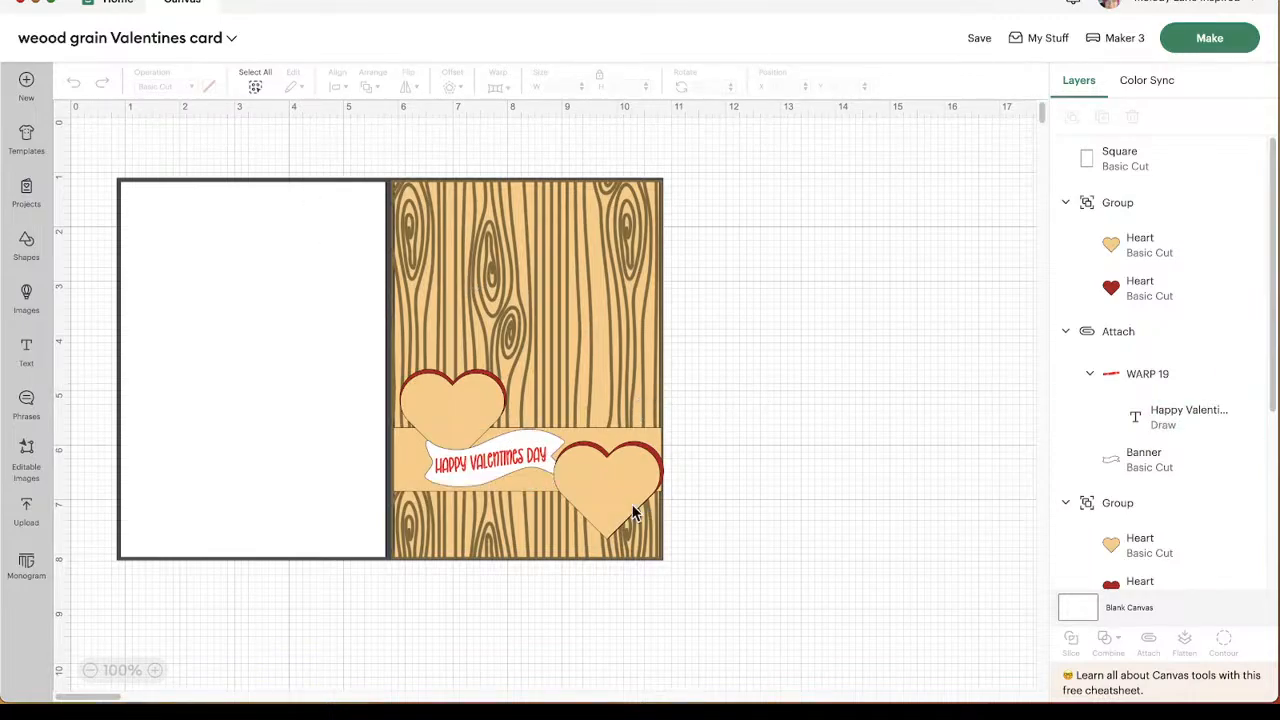
# Detach the "Happy Valentines day" greeting from its banner and select the warped text on its own.
pyautogui.click(492, 466)
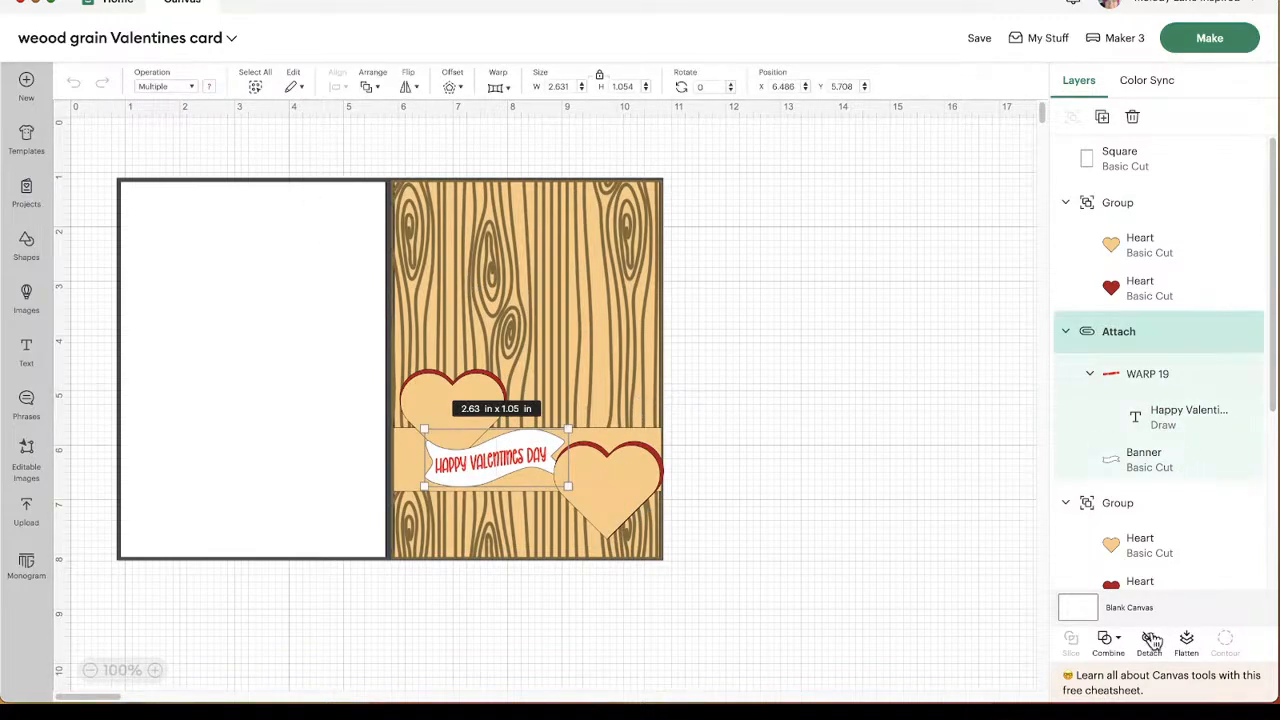
pyautogui.click(1150, 642)
pyautogui.click(498, 463)
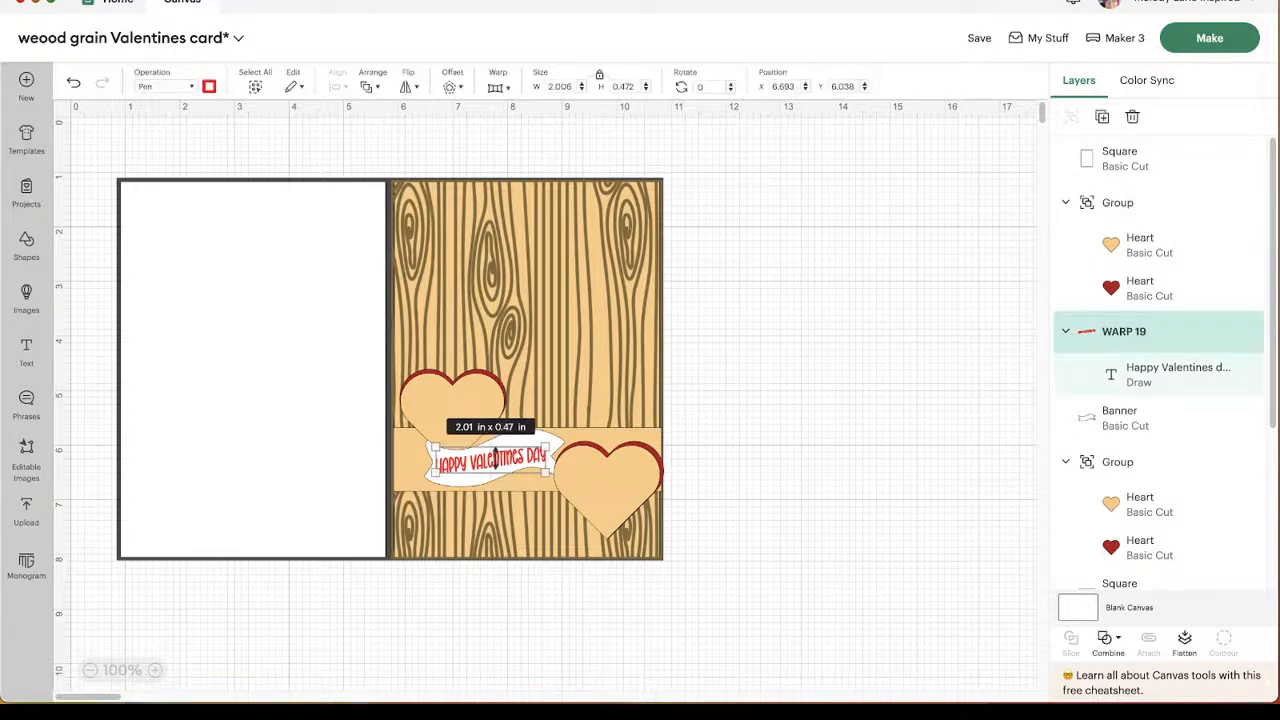
# Change the greeting text's warp to style 16 and slightly reduce its warp adjustment to follow the banner's wave.
pyautogui.click(498, 88)
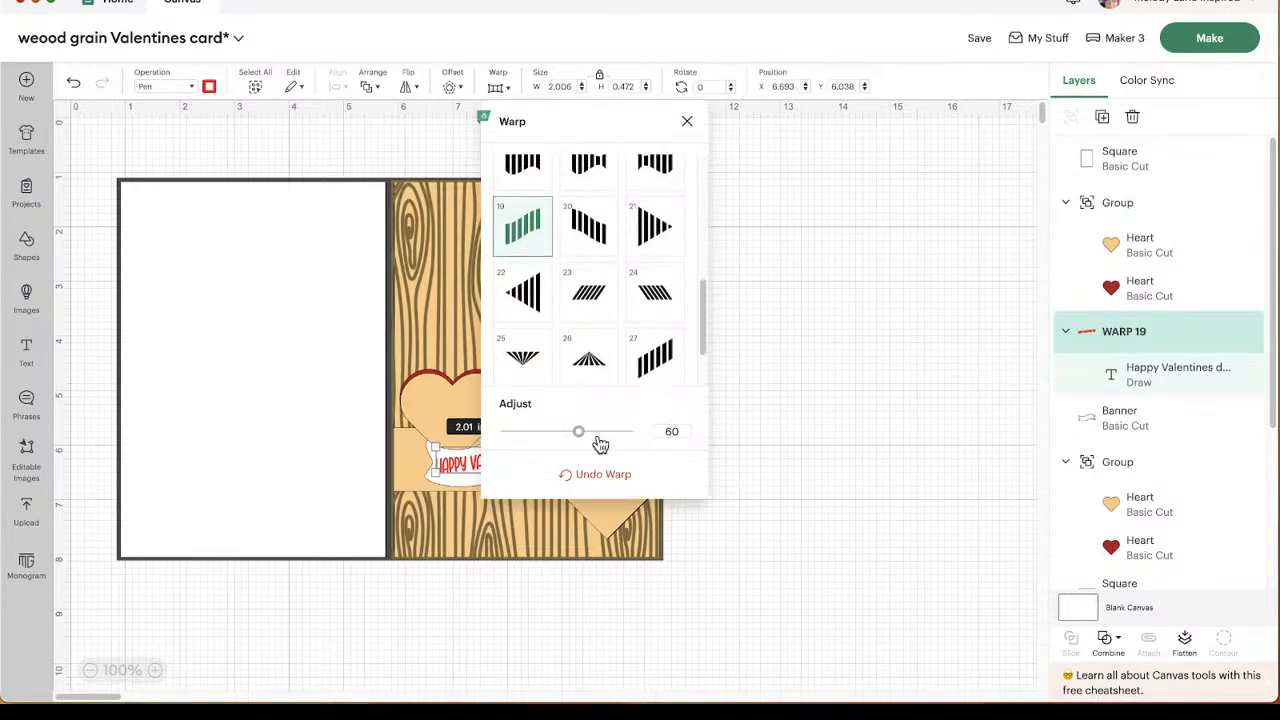
pyautogui.scroll(-4, 634, 340)
pyautogui.scroll(4, 605, 328)
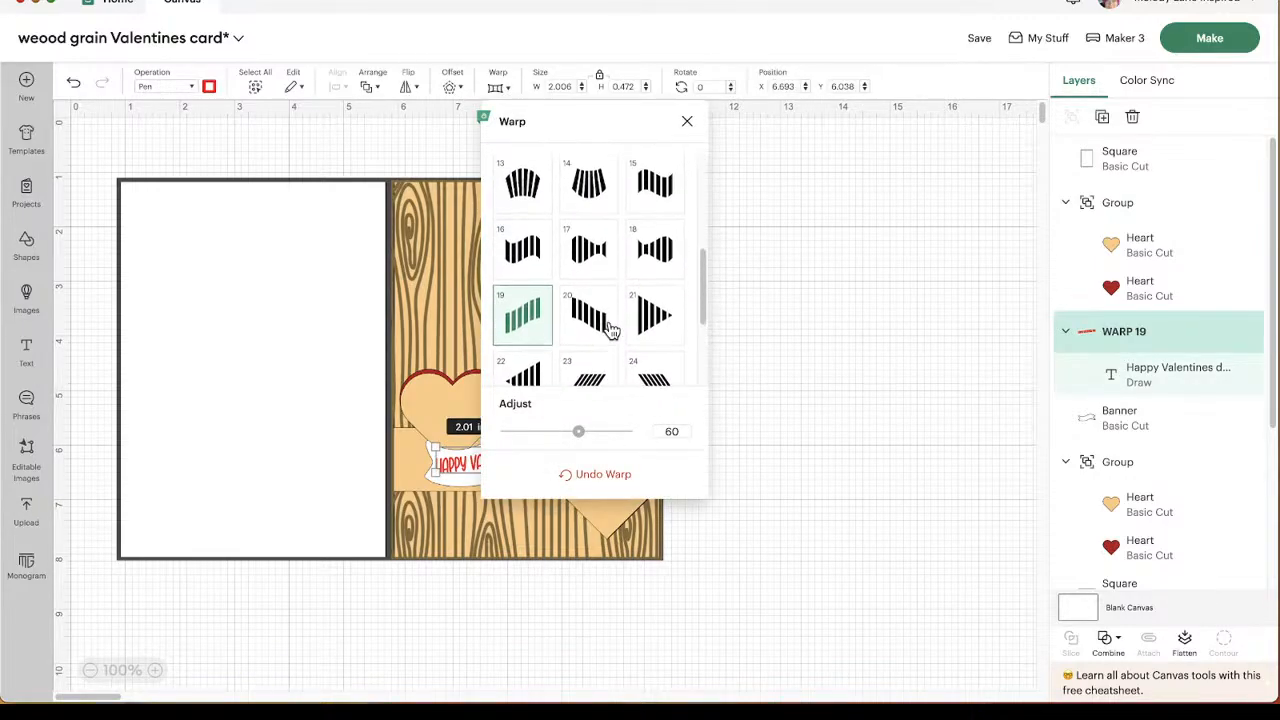
pyautogui.scroll(-1, 590, 325)
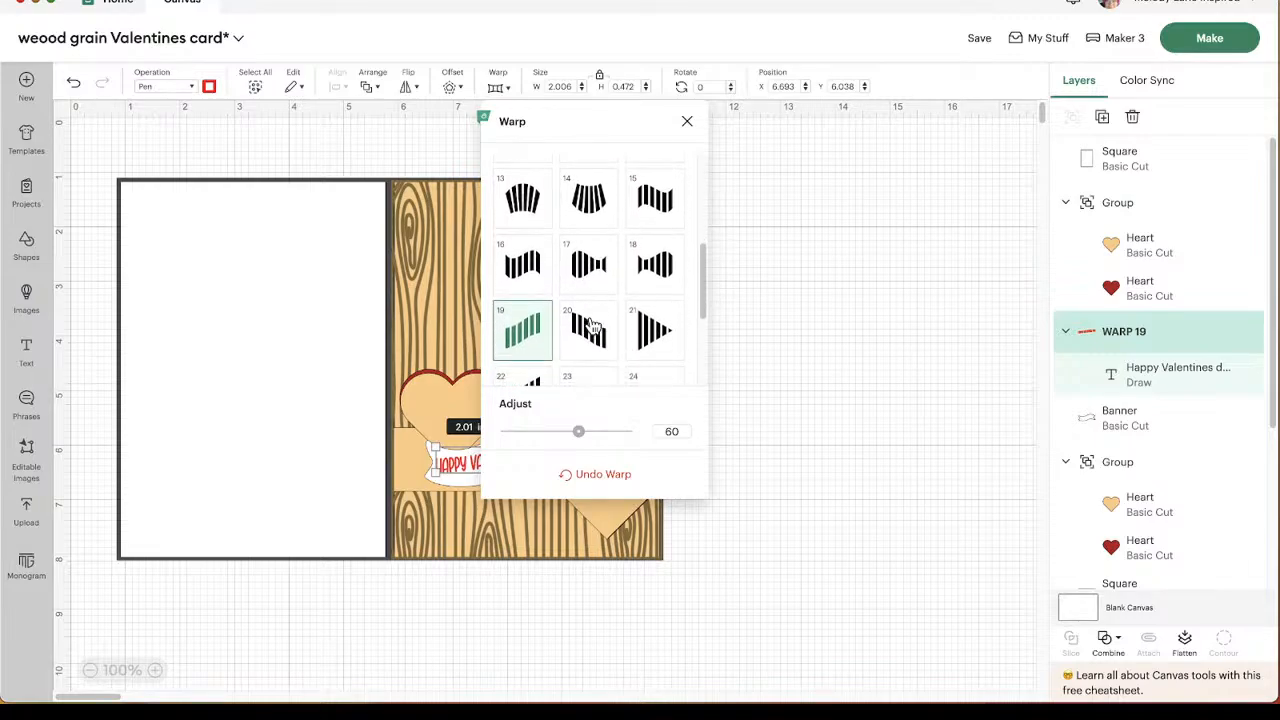
pyautogui.click(655, 200)
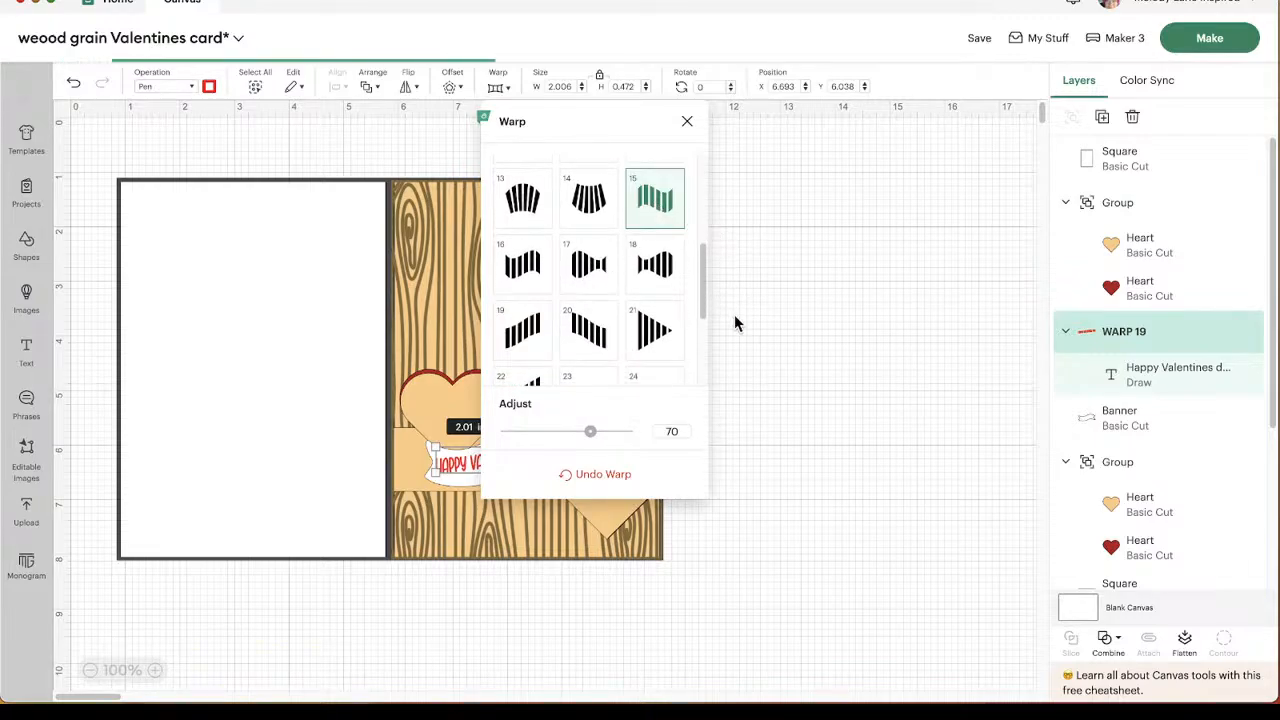
pyautogui.click(523, 266)
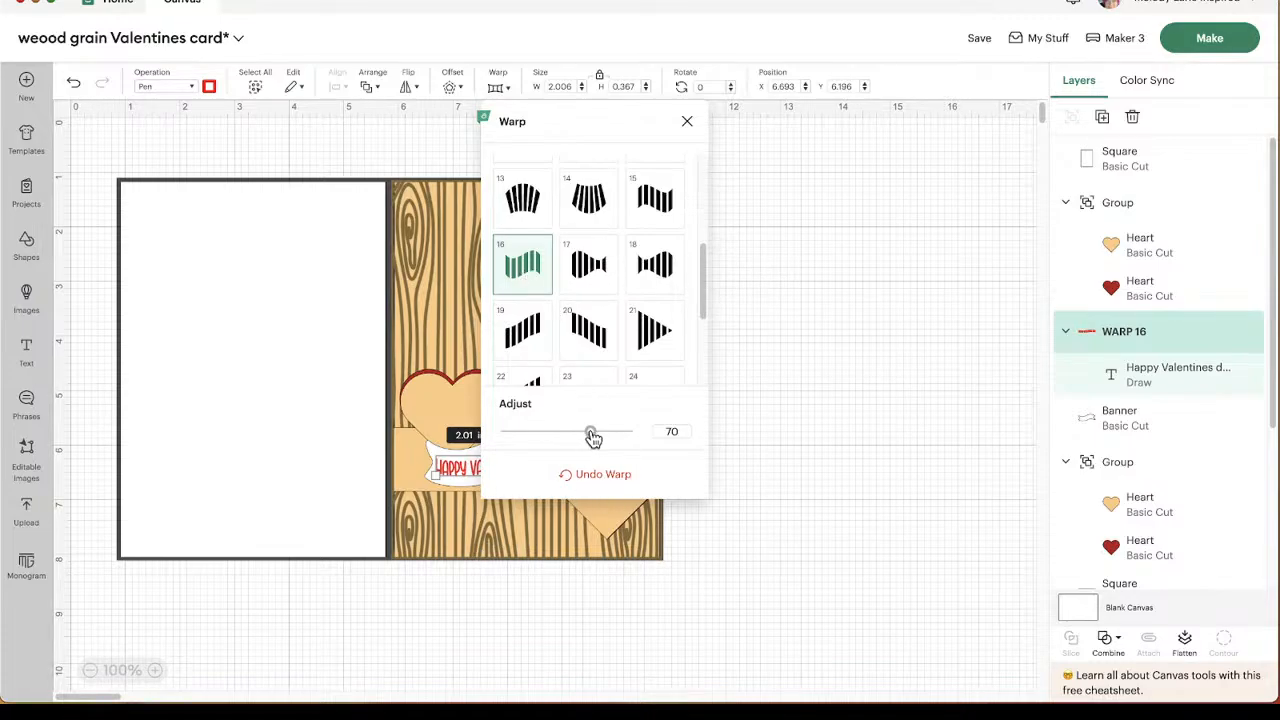
pyautogui.moveTo(589, 432)
pyautogui.mouseDown()
pyautogui.moveTo(601, 438)
pyautogui.moveTo(561, 440)
pyautogui.moveTo(588, 440)
pyautogui.mouseUp()
pyautogui.click(760, 429)
# Reposition the warped greeting text on the banner at about X 6.72, Y 6.1.
pyautogui.click(490, 473)
pyautogui.moveTo(488, 467); pyautogui.dragTo(487, 464)
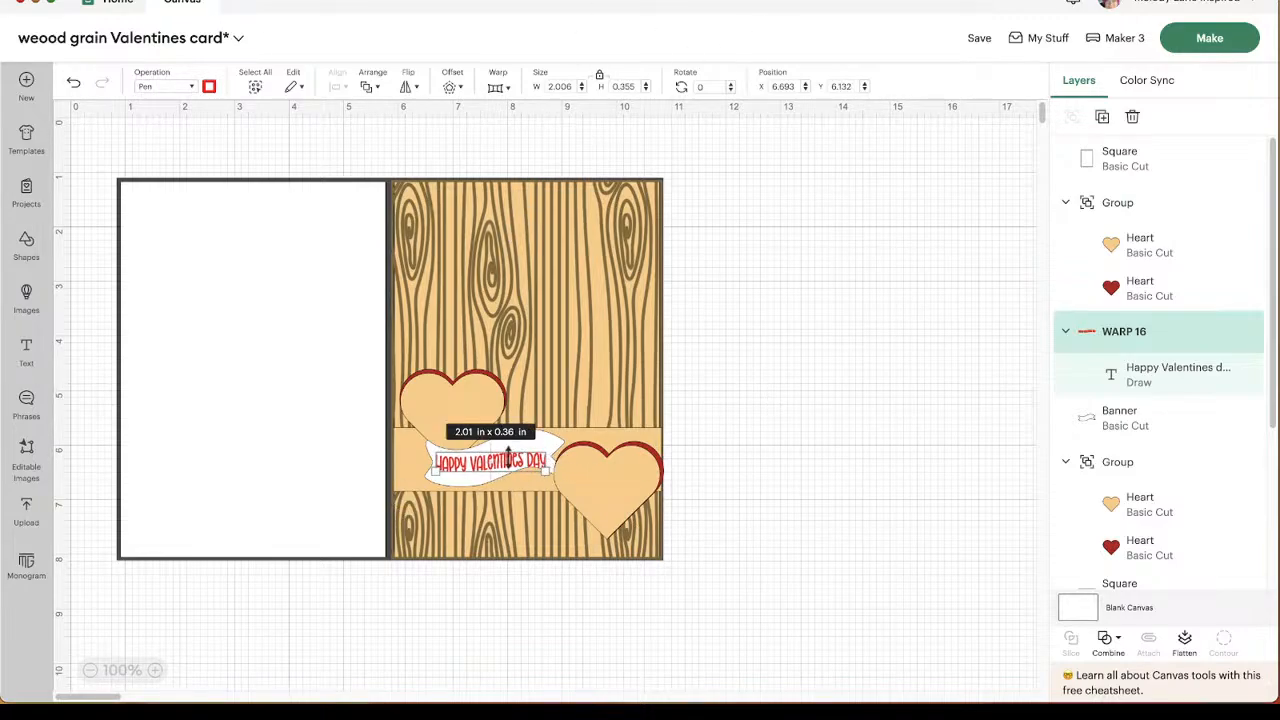
pyautogui.click(519, 490)
pyautogui.click(476, 475)
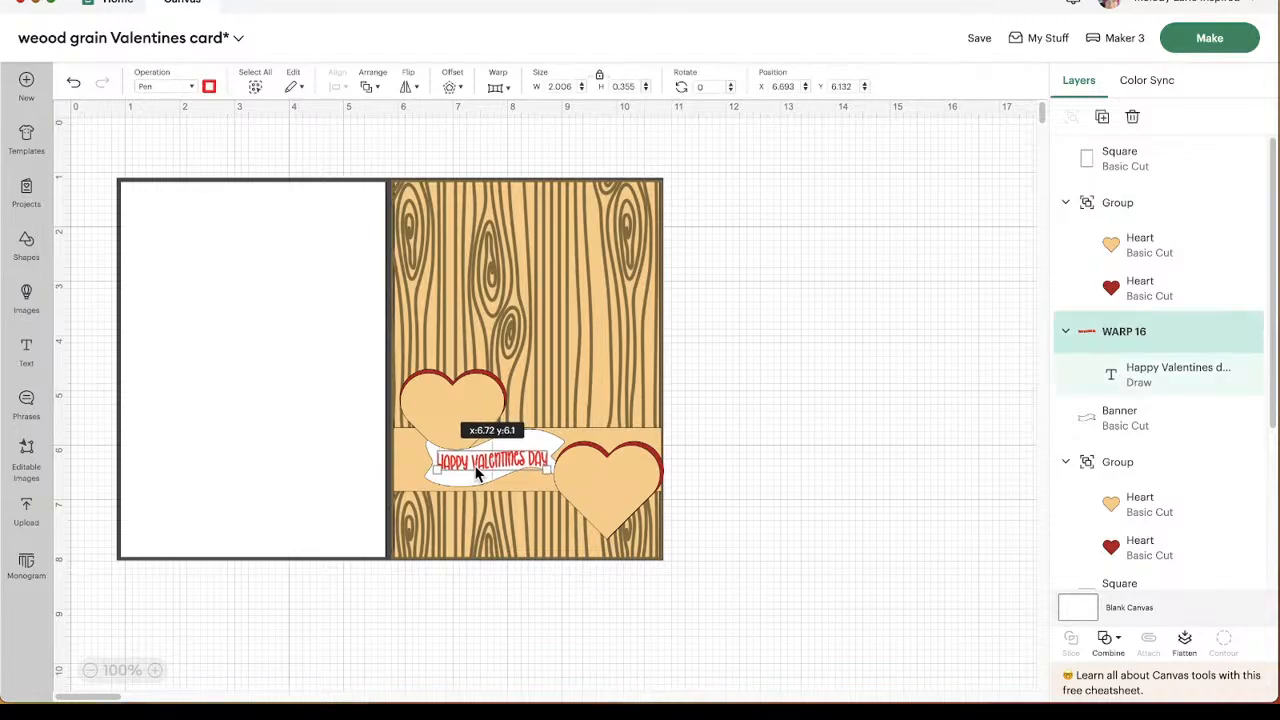
# Rotate the "Happy Valentines Day" text to about 356.15°, stretch it to about 0.41 in high, and fit it inside the white banner.
pyautogui.moveTo(476, 472); pyautogui.dragTo(428, 481)
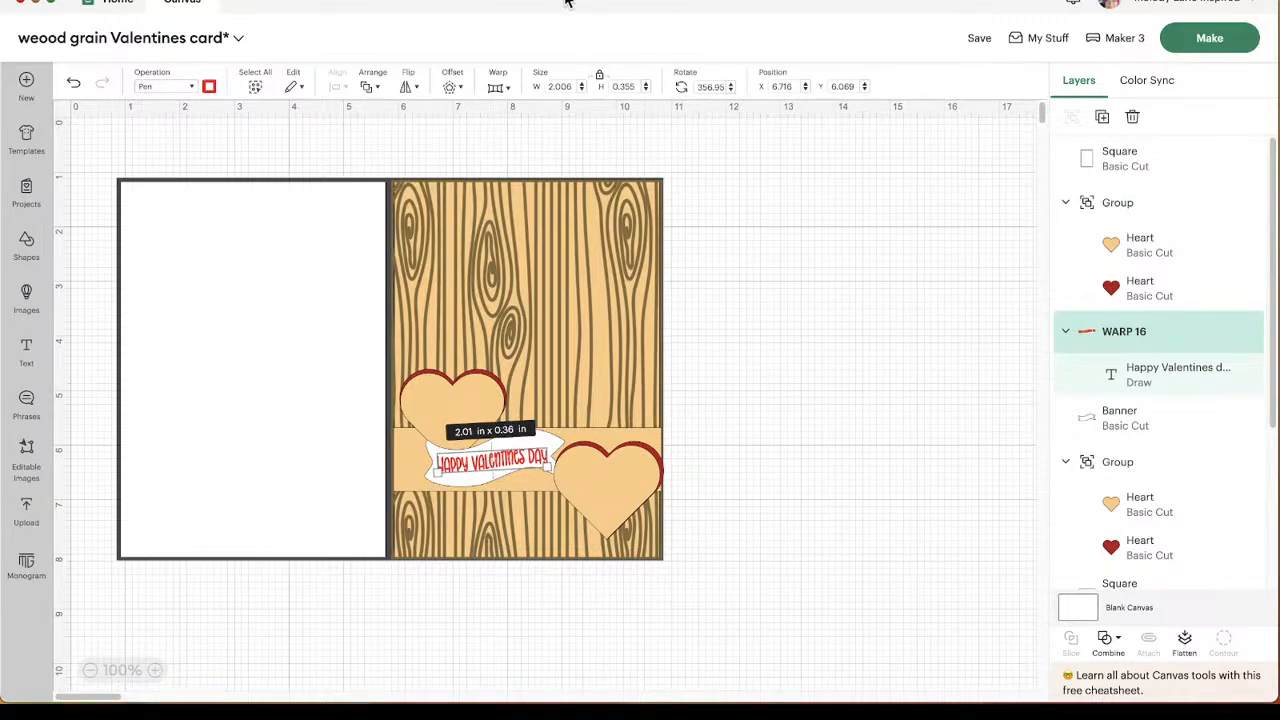
pyautogui.click(495, 92)
pyautogui.moveTo(578, 432); pyautogui.dragTo(590, 440)
pyautogui.click(879, 420)
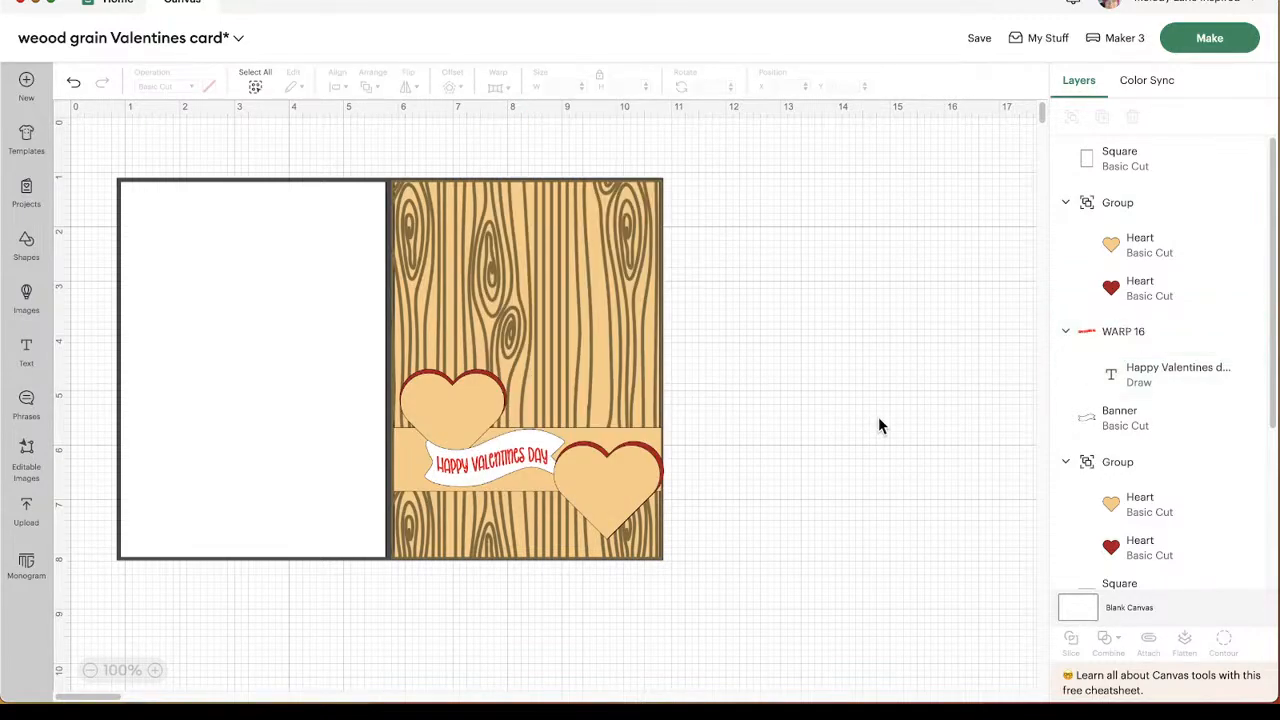
pyautogui.moveTo(504, 464); pyautogui.dragTo(498, 458)
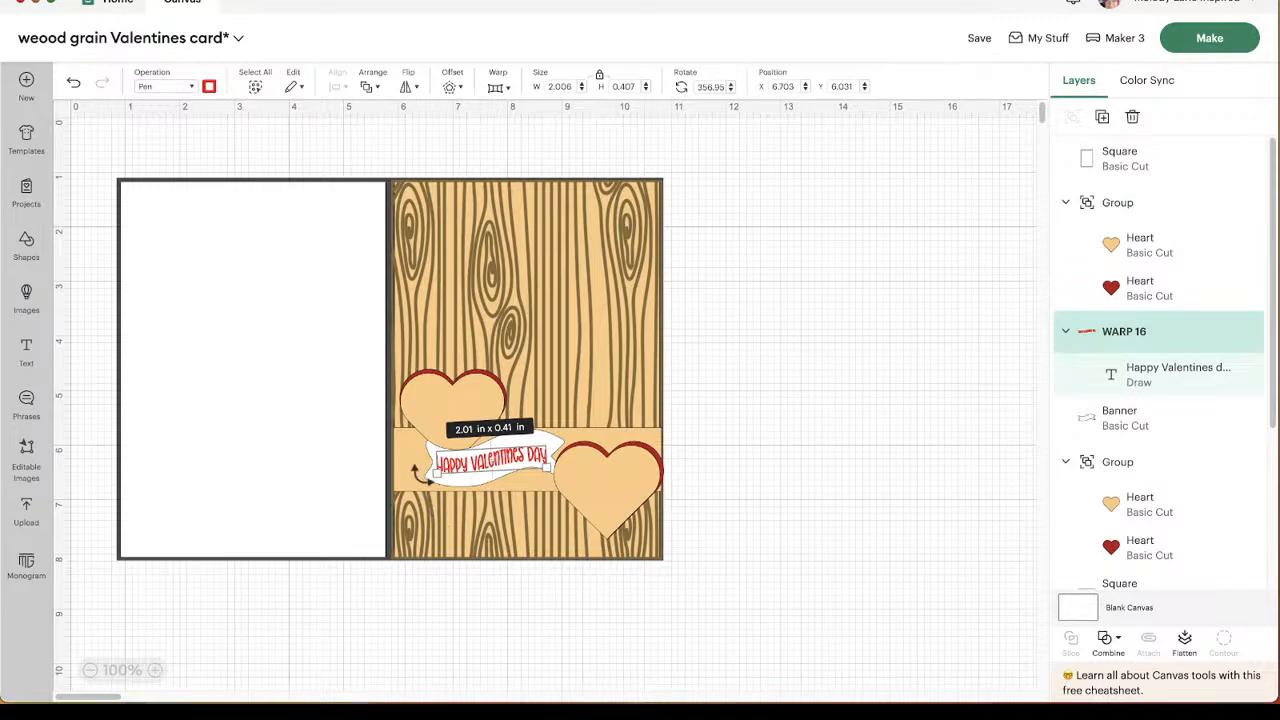
pyautogui.moveTo(416, 480); pyautogui.dragTo(418, 483)
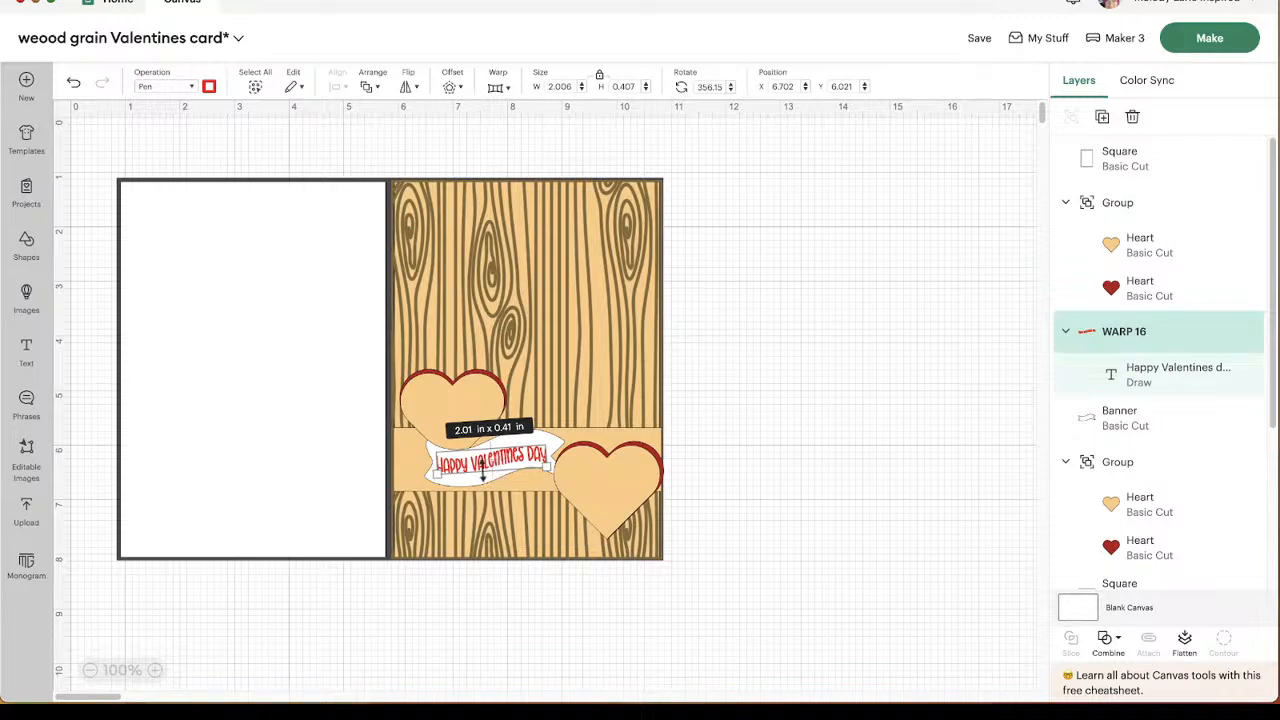
# Attach the "Happy Valentines Day" text to the white banner and save the card project.
pyautogui.keyDown('shift'); pyautogui.click(1165, 435); pyautogui.keyUp('shift')
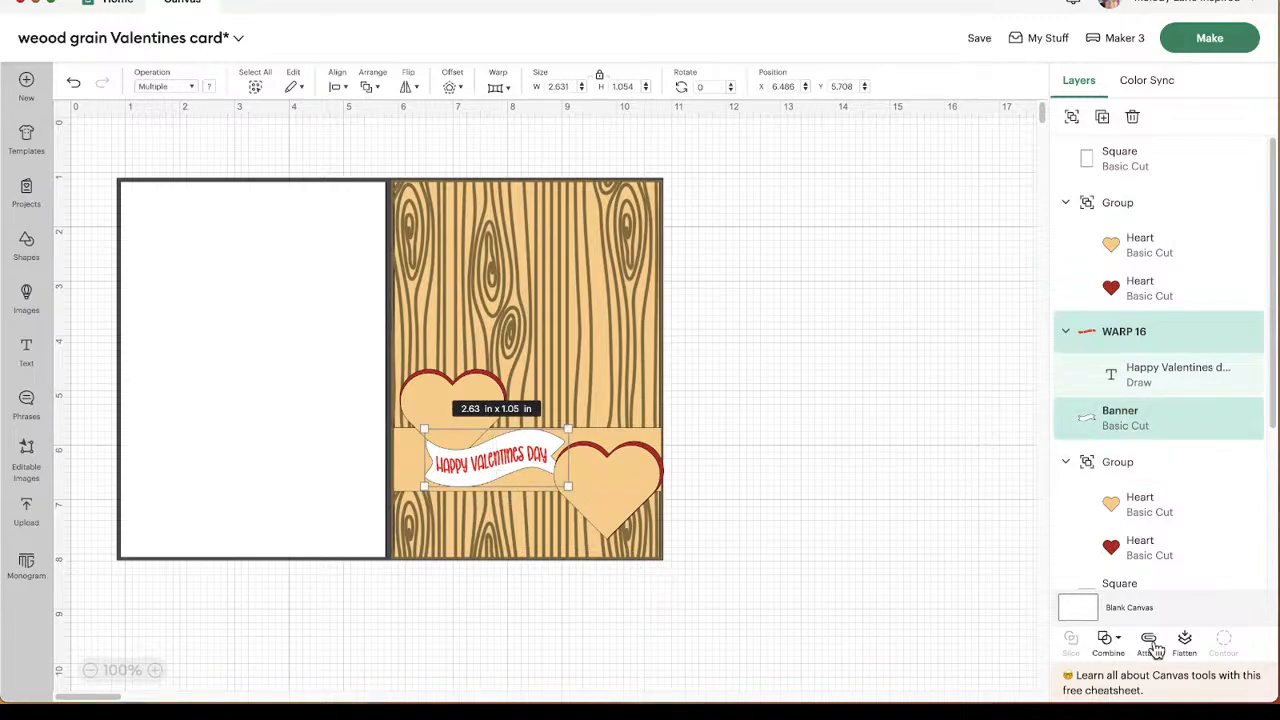
pyautogui.click(1148, 642)
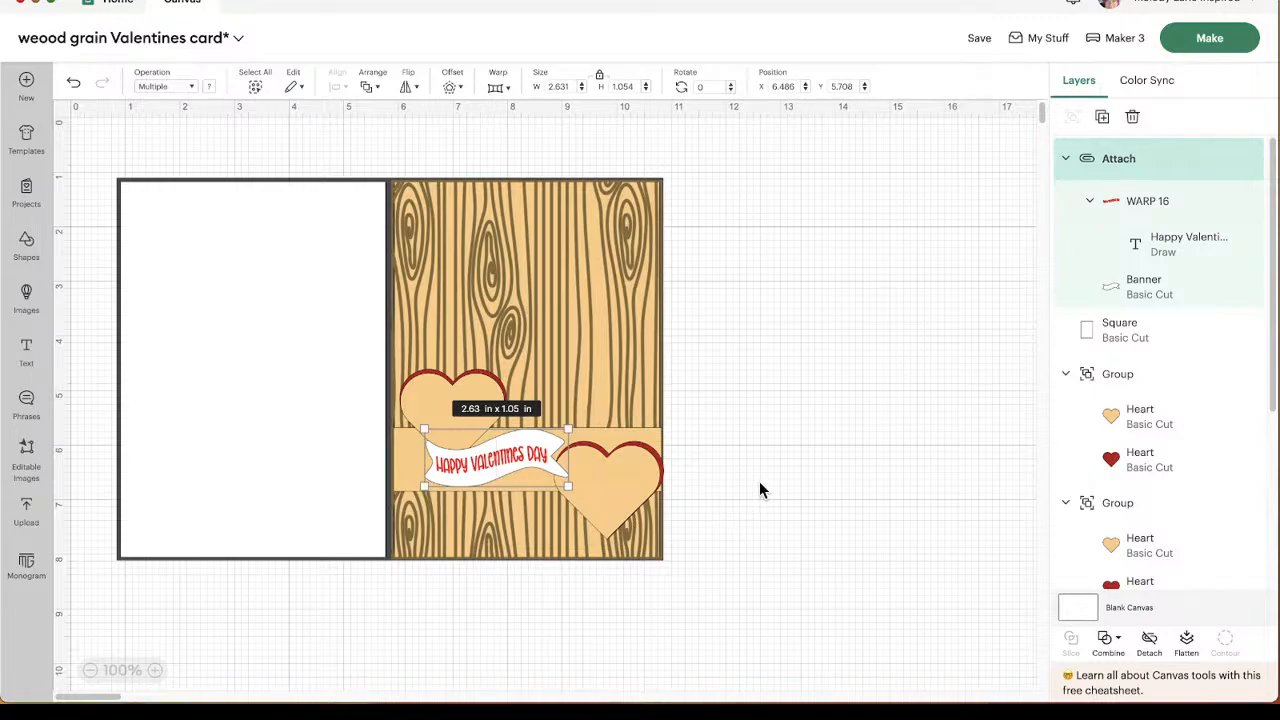
pyautogui.moveTo(981, 40)
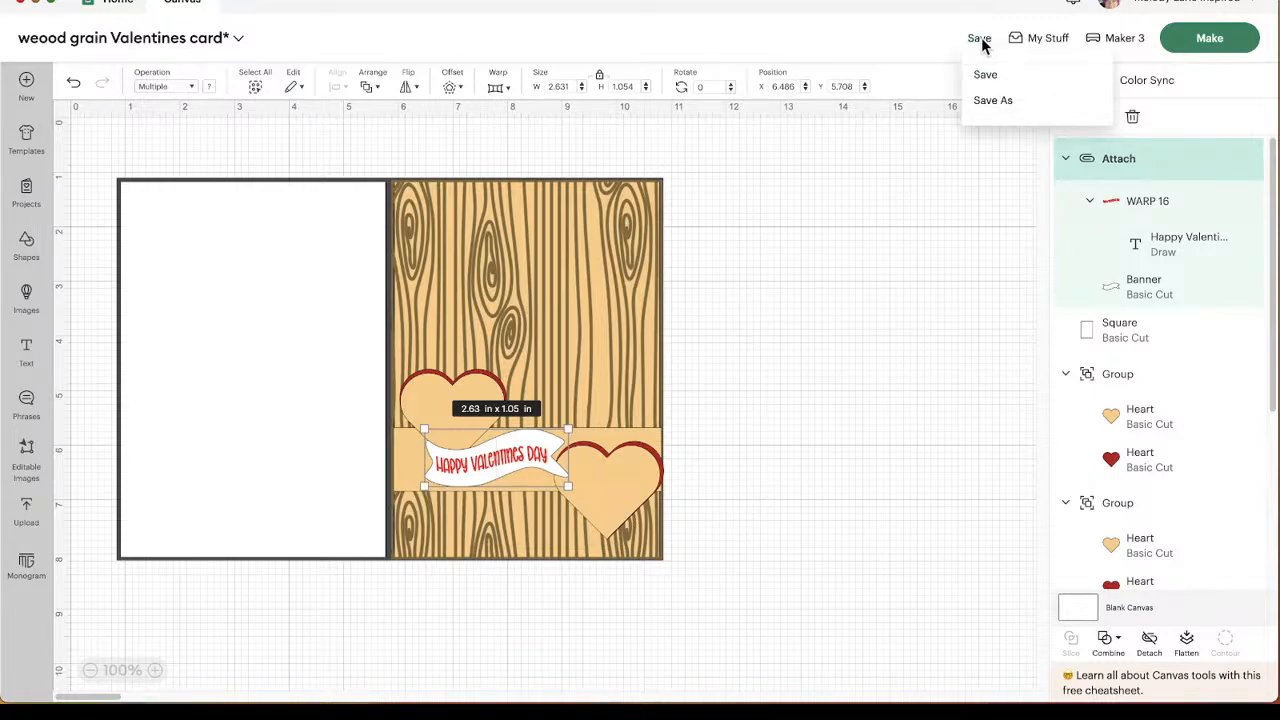
pyautogui.click(986, 80)
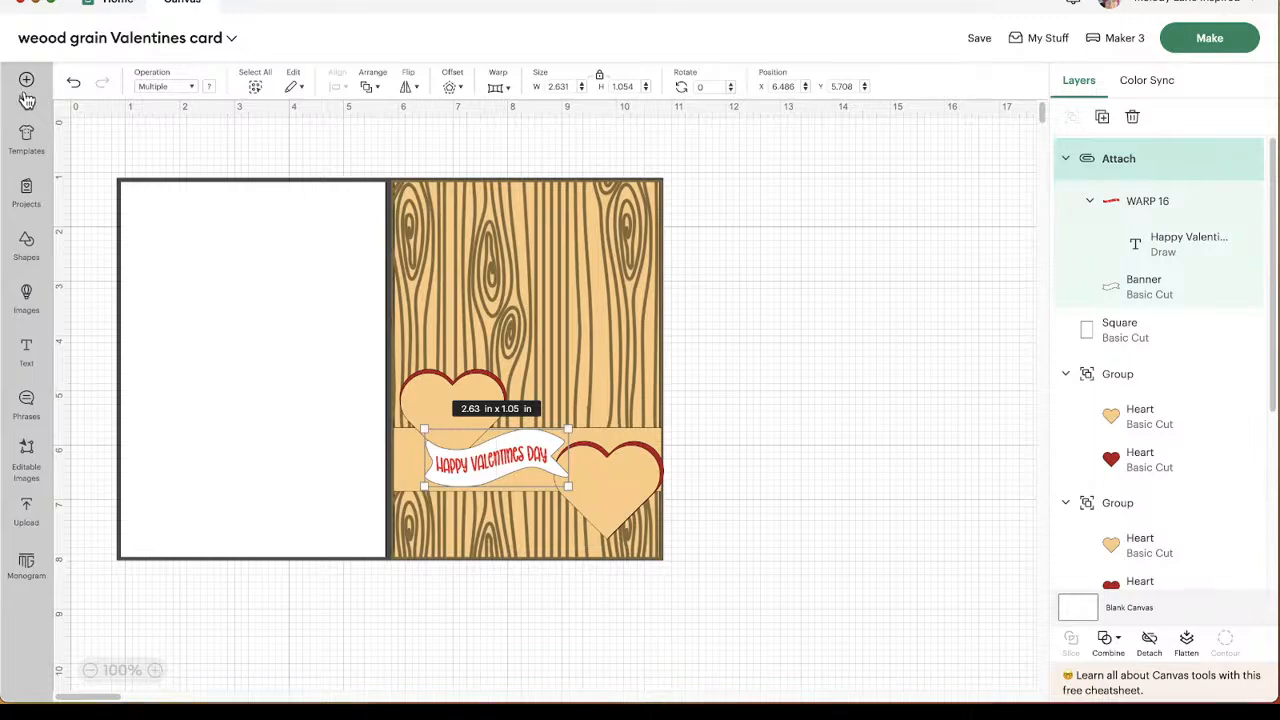
# Start a new project and search the image library for "plaid".
pyautogui.click(29, 86)
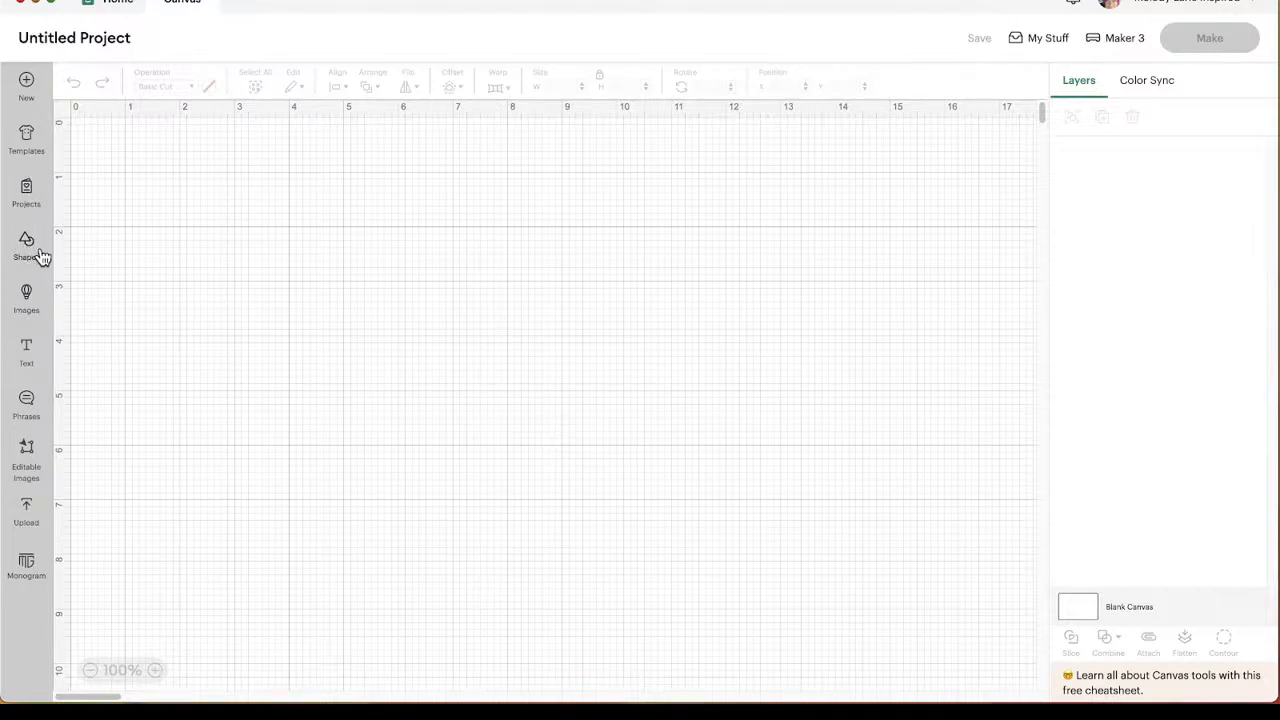
pyautogui.click(31, 308)
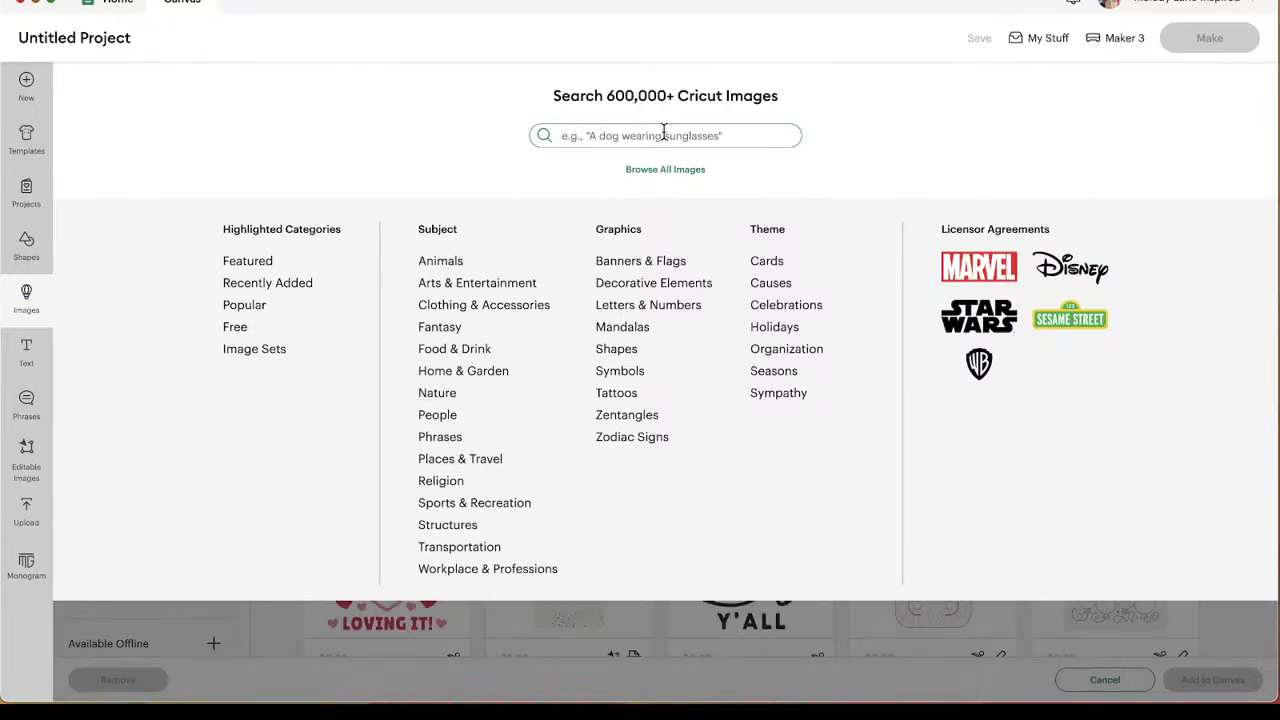
pyautogui.write('plaid')
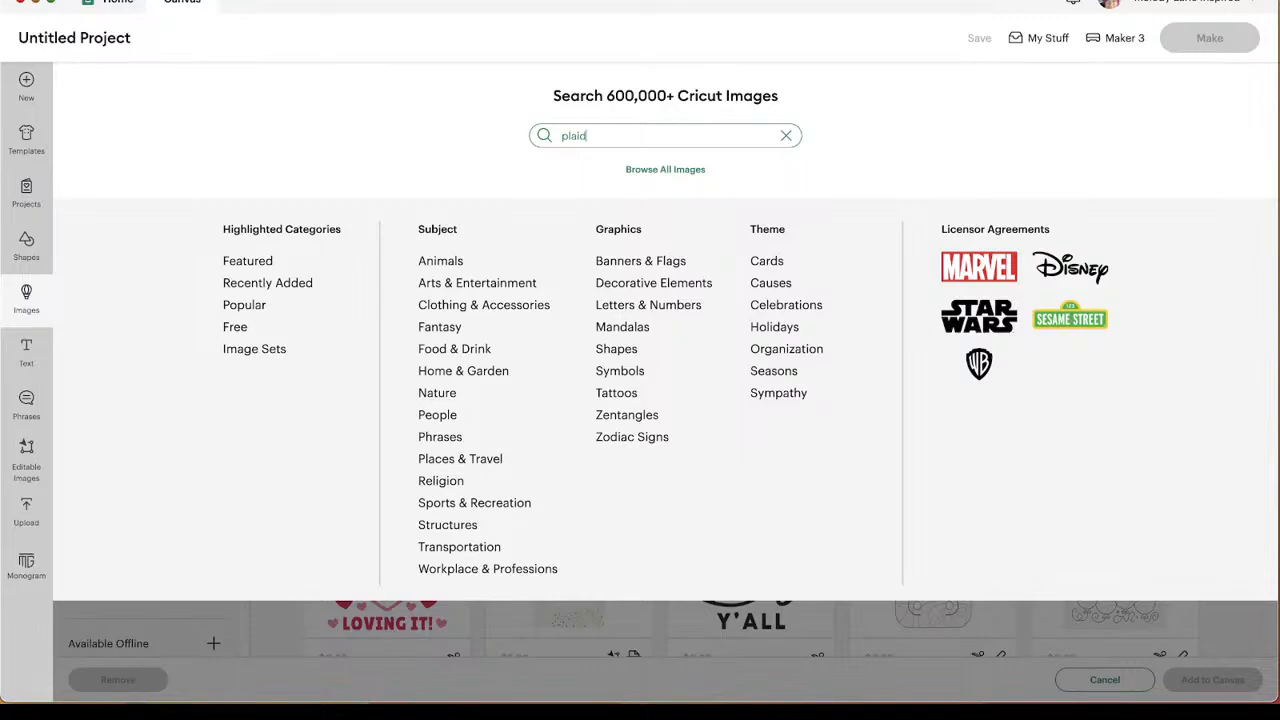
pyautogui.press('Return')
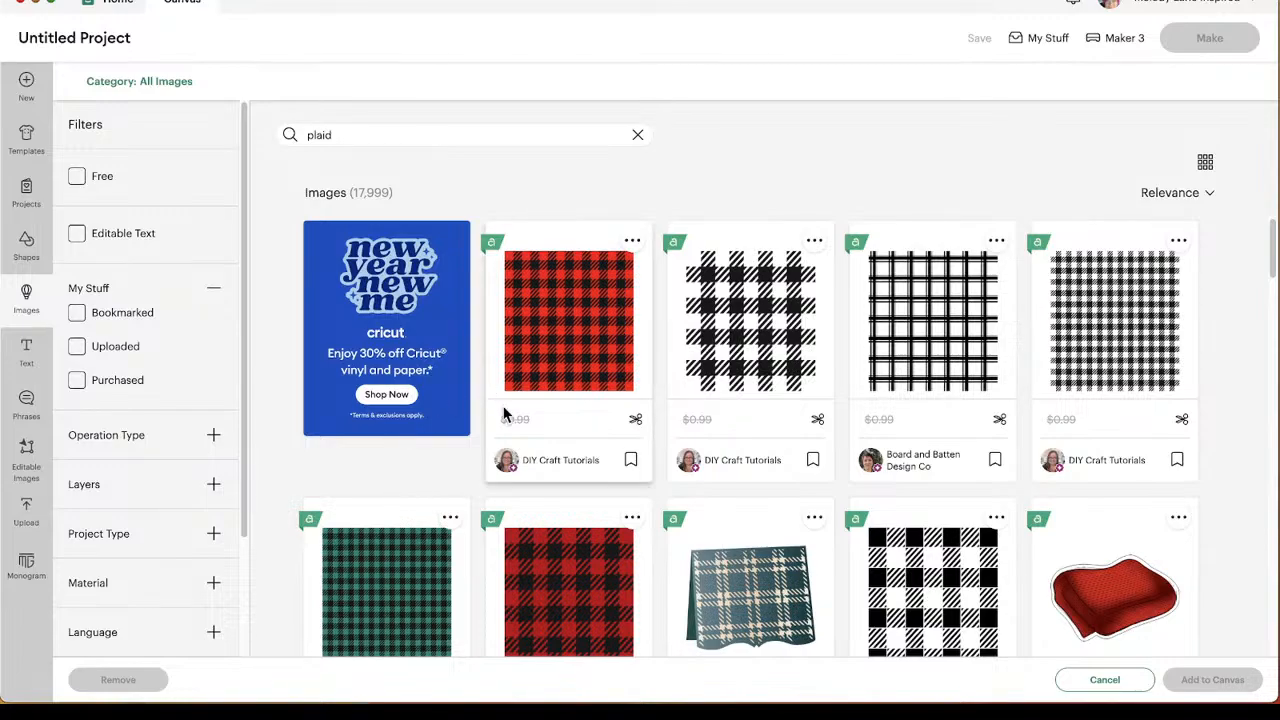
# Add the small-check red and black plaid pattern from the search results to the canvas.
pyautogui.scroll(-1, 478, 487)
pyautogui.scroll(1, 478, 487)
pyautogui.scroll(-1, 563, 374)
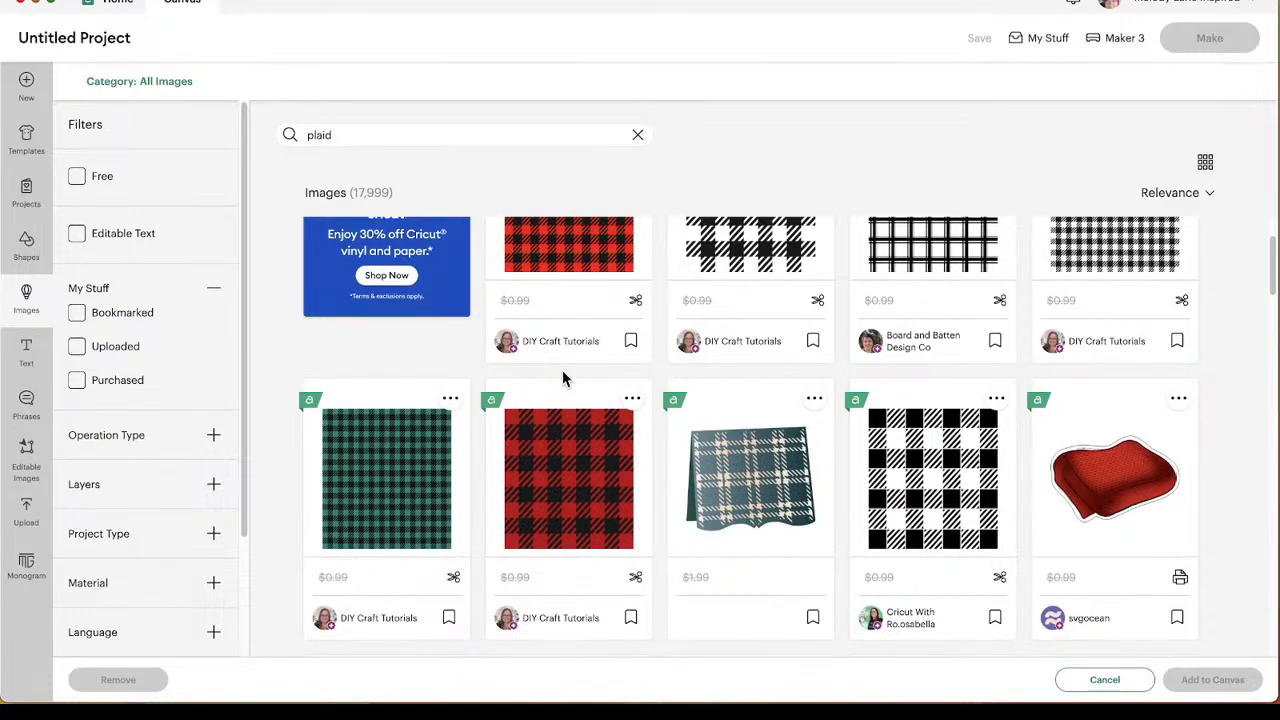
pyautogui.scroll(1, 560, 372)
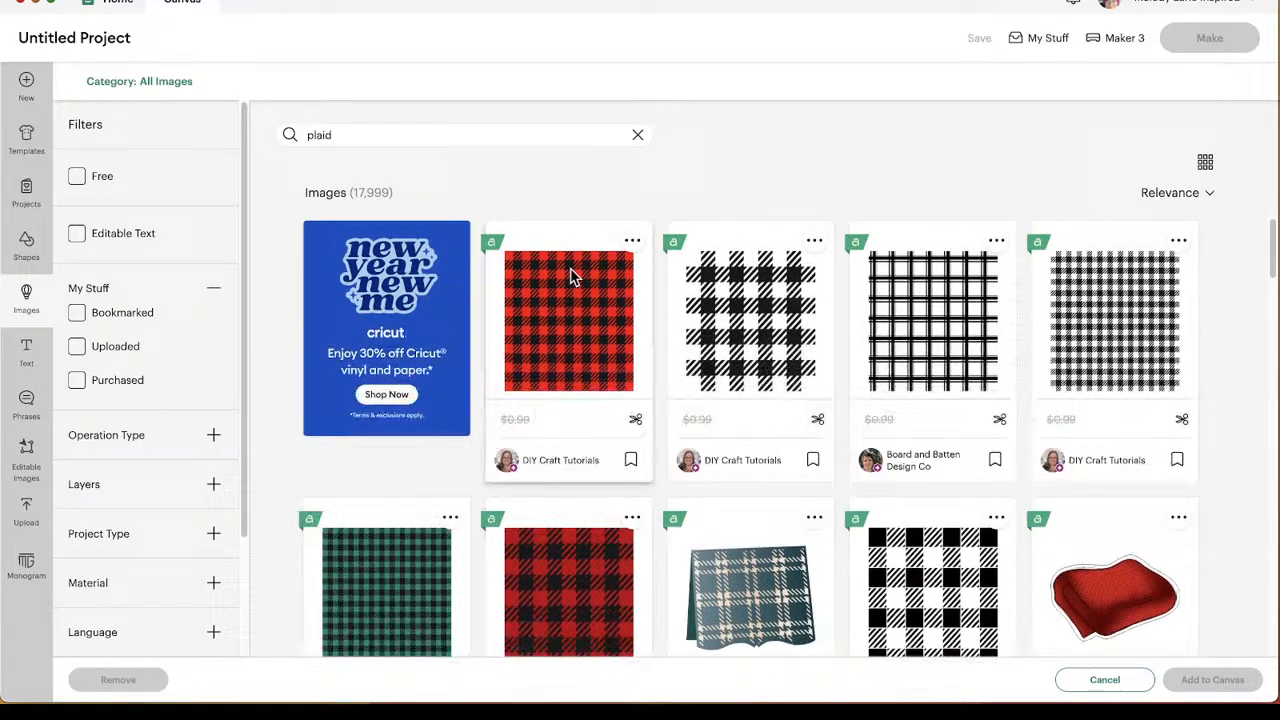
pyautogui.scroll(-2, 575, 345)
pyautogui.scroll(2, 571, 330)
pyautogui.click(580, 326)
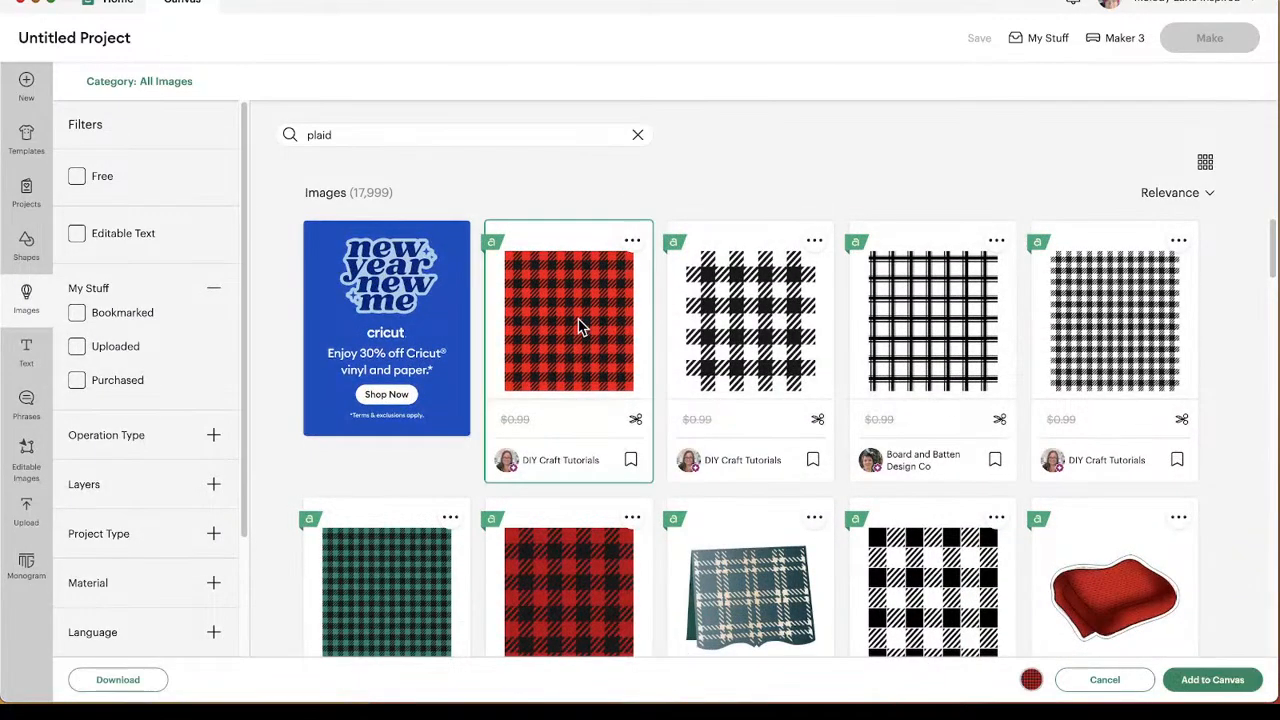
pyautogui.scroll(-5, 574, 331)
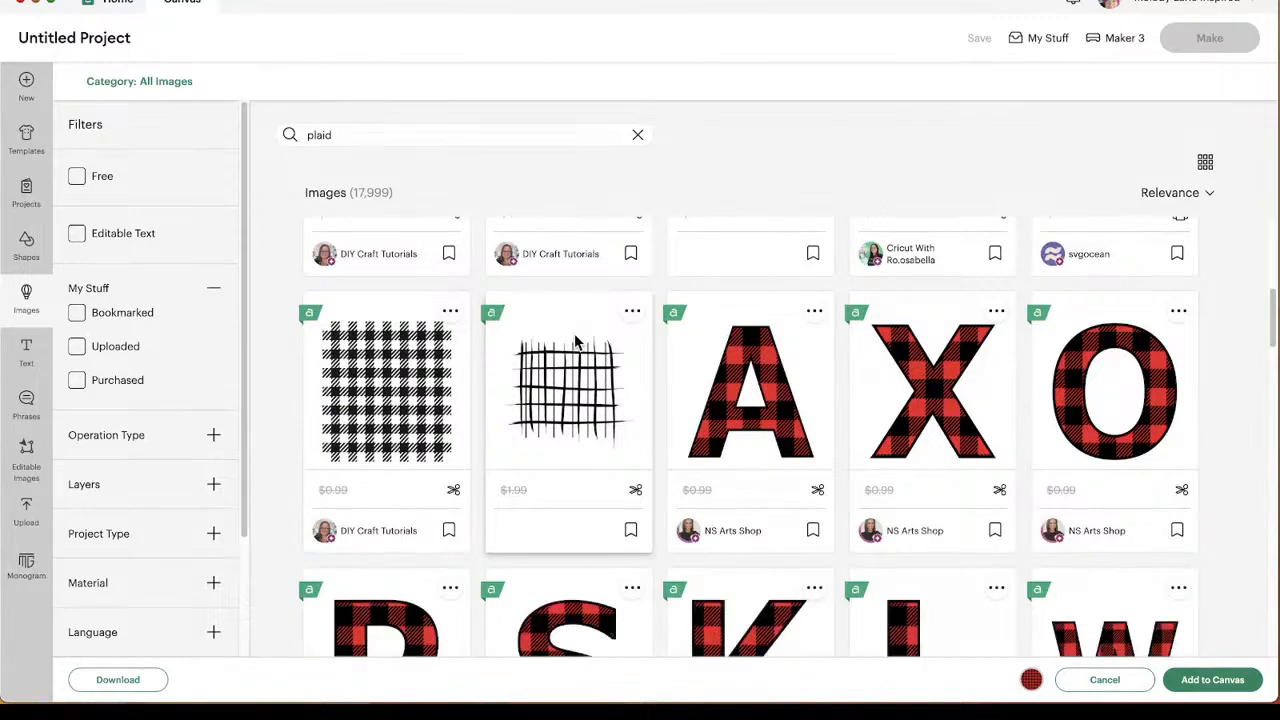
pyautogui.scroll(5, 575, 340)
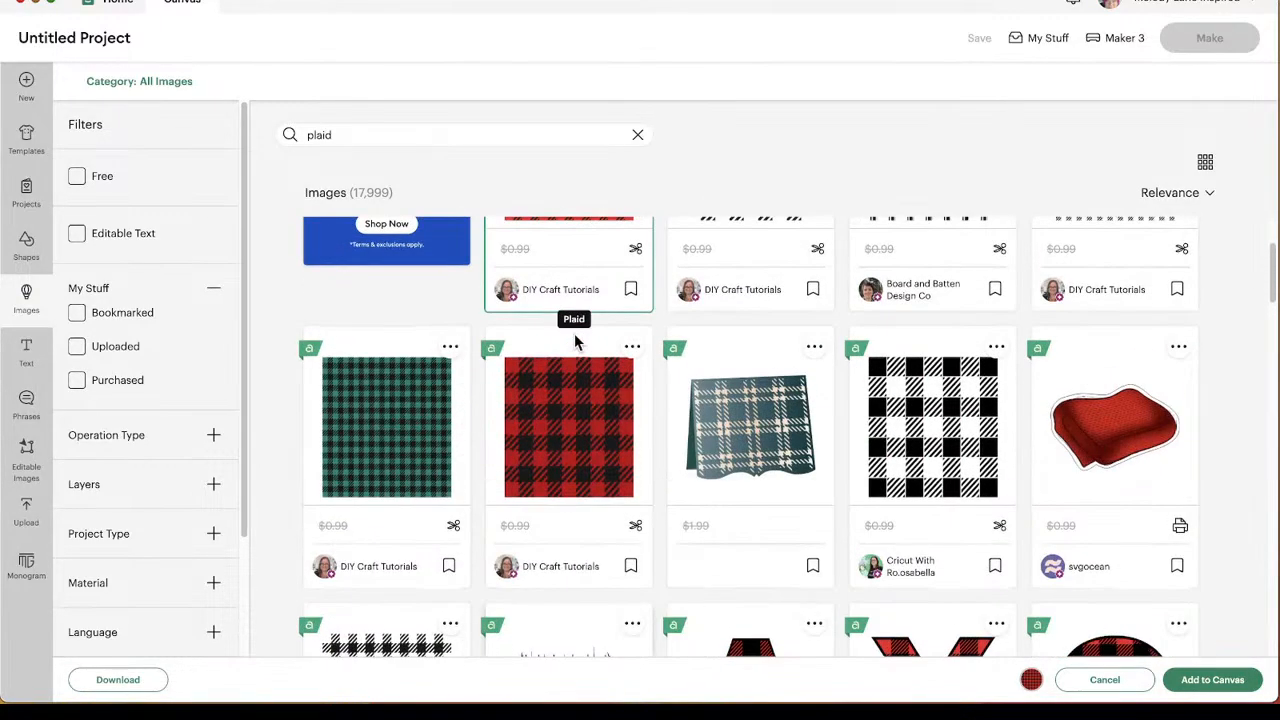
pyautogui.click(1216, 681)
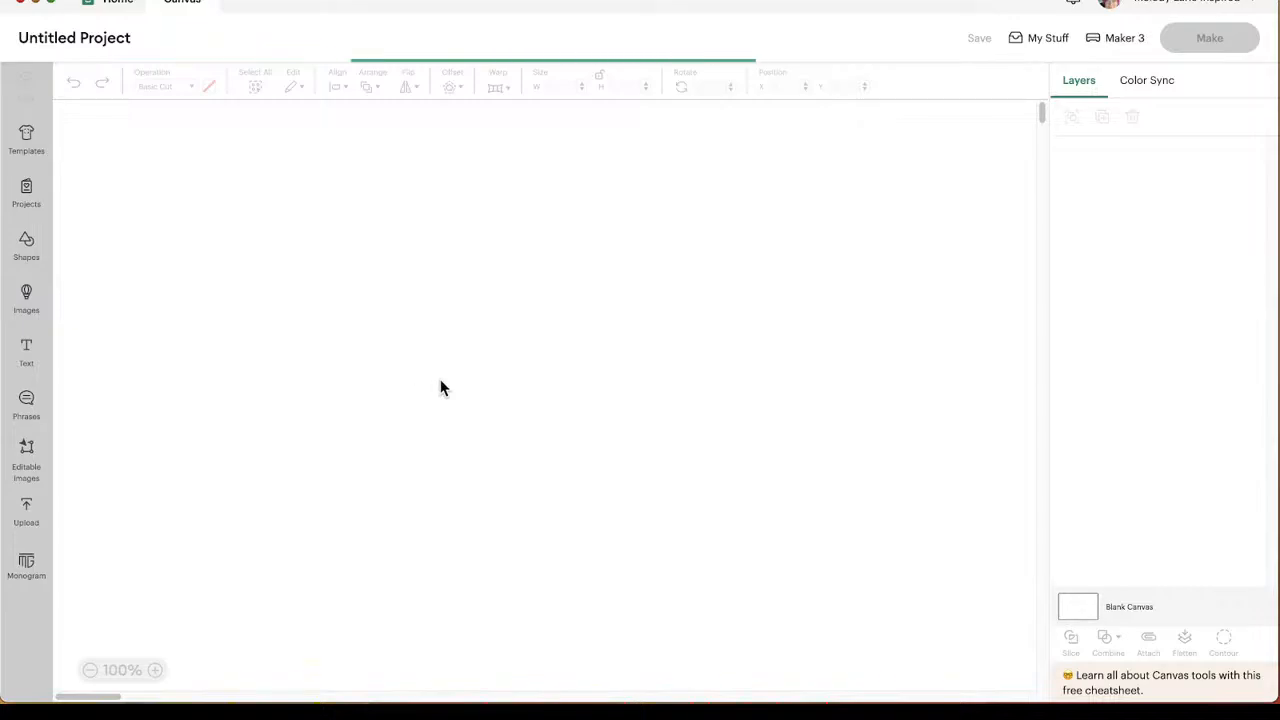
# Move the plaid image toward the middle of the canvas and flatten its two layers into one Print Then Cut image.
pyautogui.moveTo(289, 334); pyautogui.dragTo(580, 414)
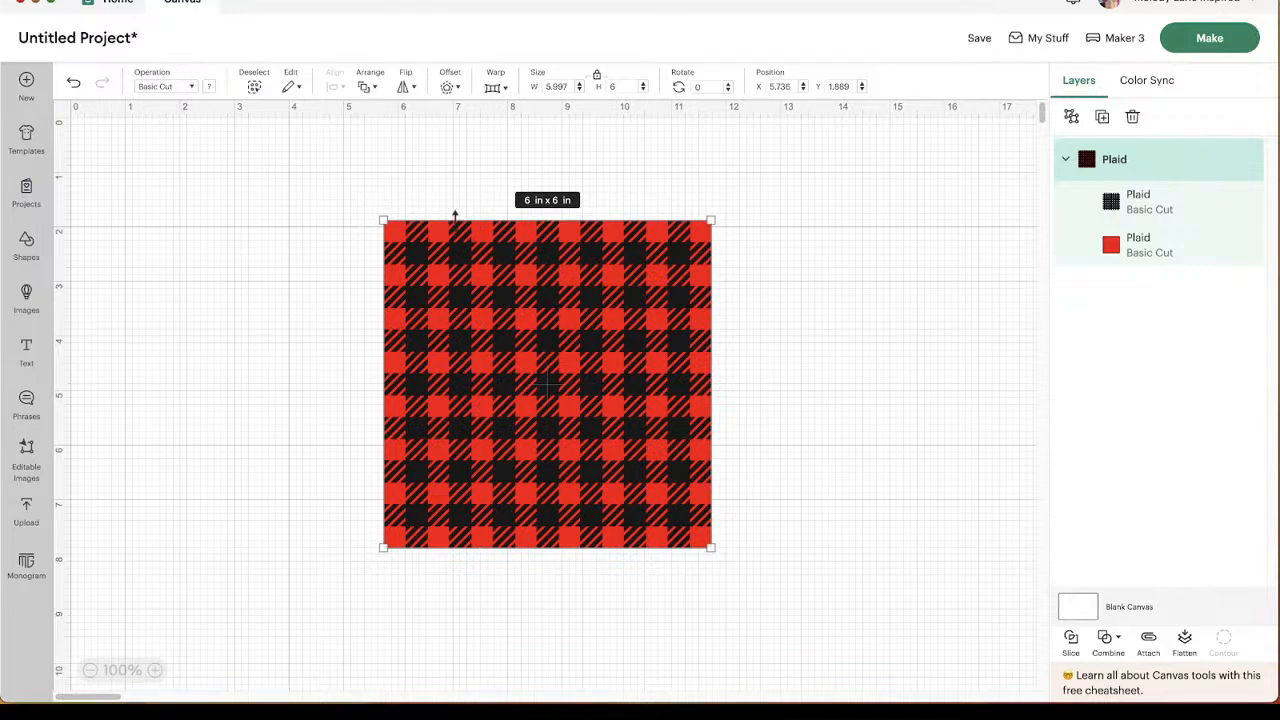
pyautogui.moveTo(489, 311)
pyautogui.mouseDown()
pyautogui.moveTo(580, 309)
pyautogui.moveTo(457, 337)
pyautogui.moveTo(500, 332)
pyautogui.mouseUp()
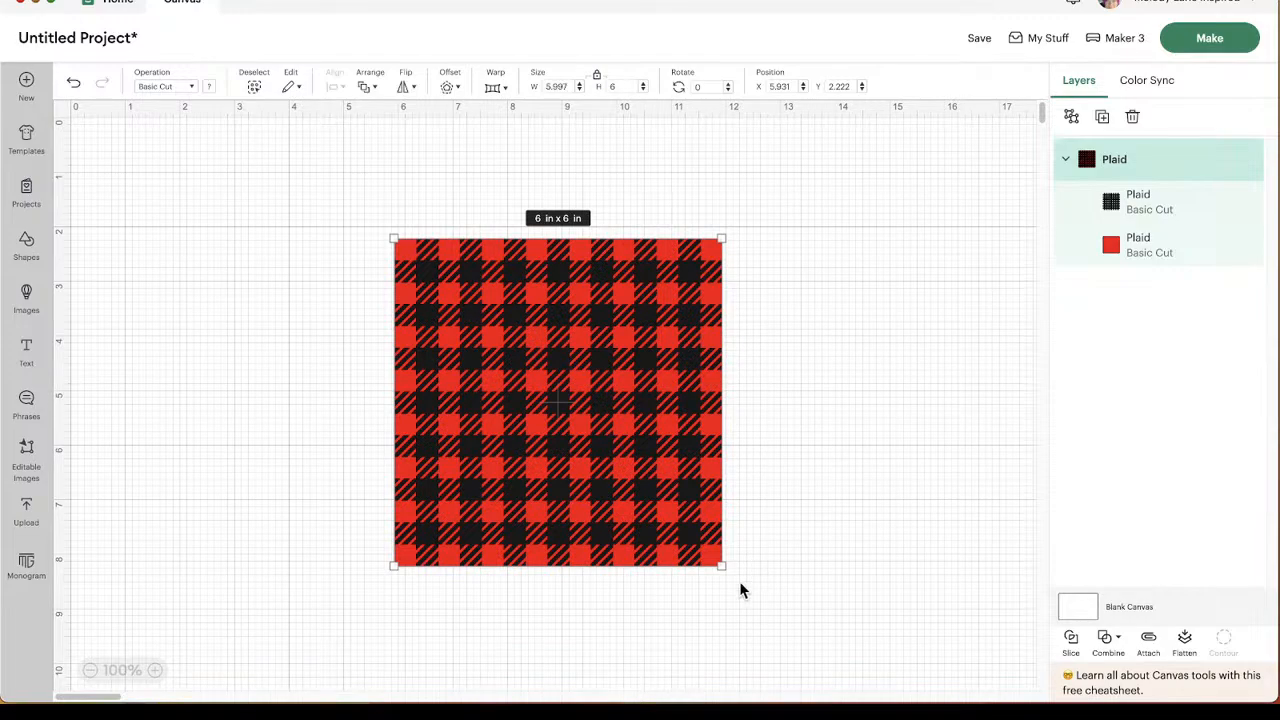
pyautogui.moveTo(504, 343); pyautogui.dragTo(505, 345)
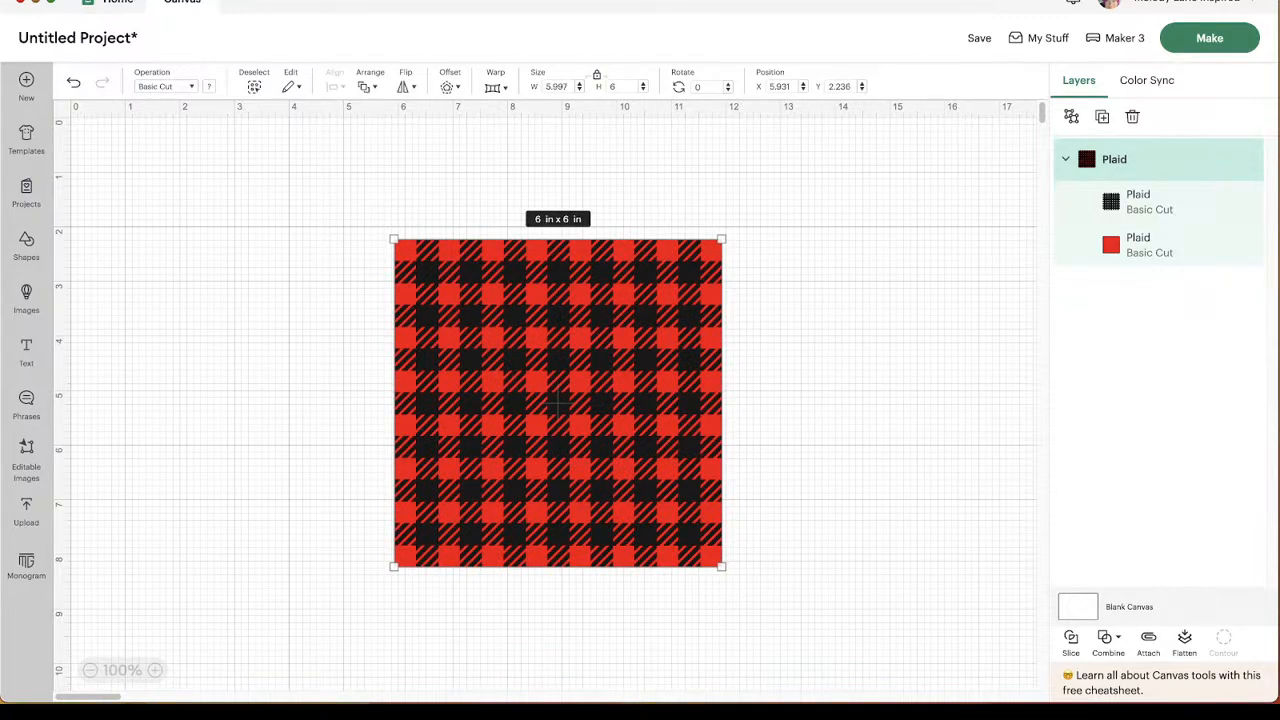
pyautogui.click(1184, 641)
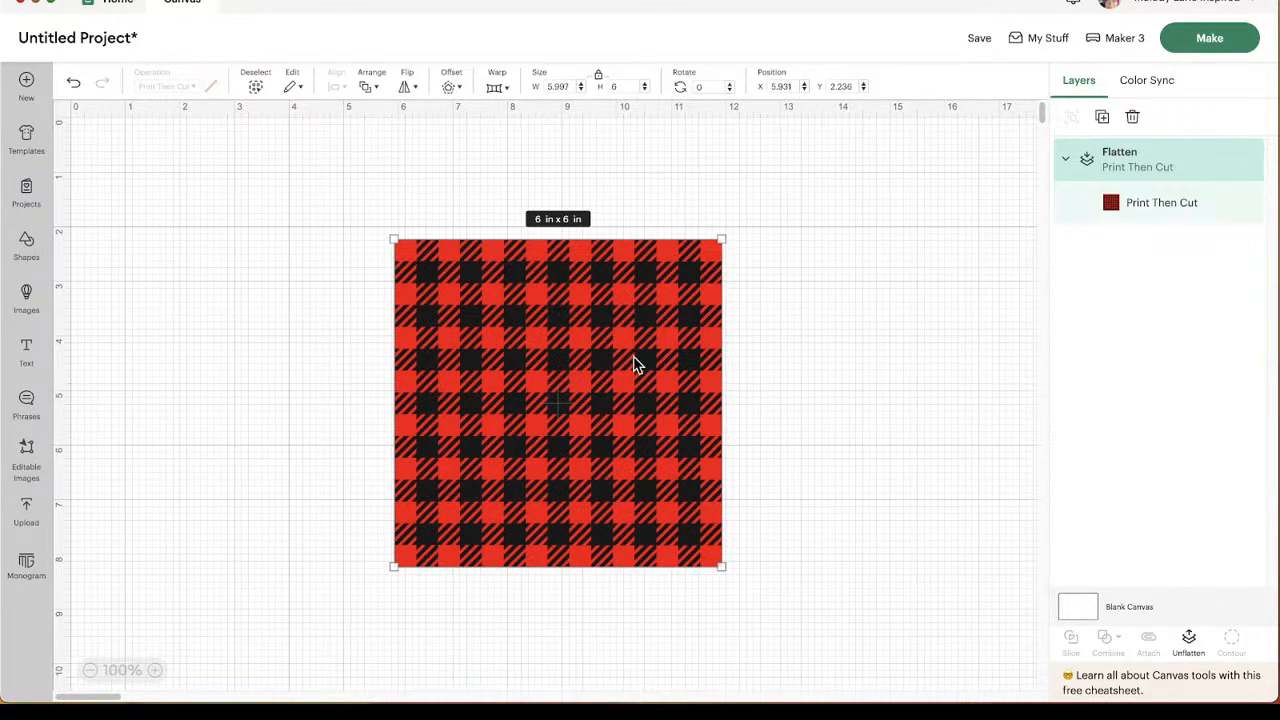
pyautogui.moveTo(634, 366); pyautogui.dragTo(592, 352)
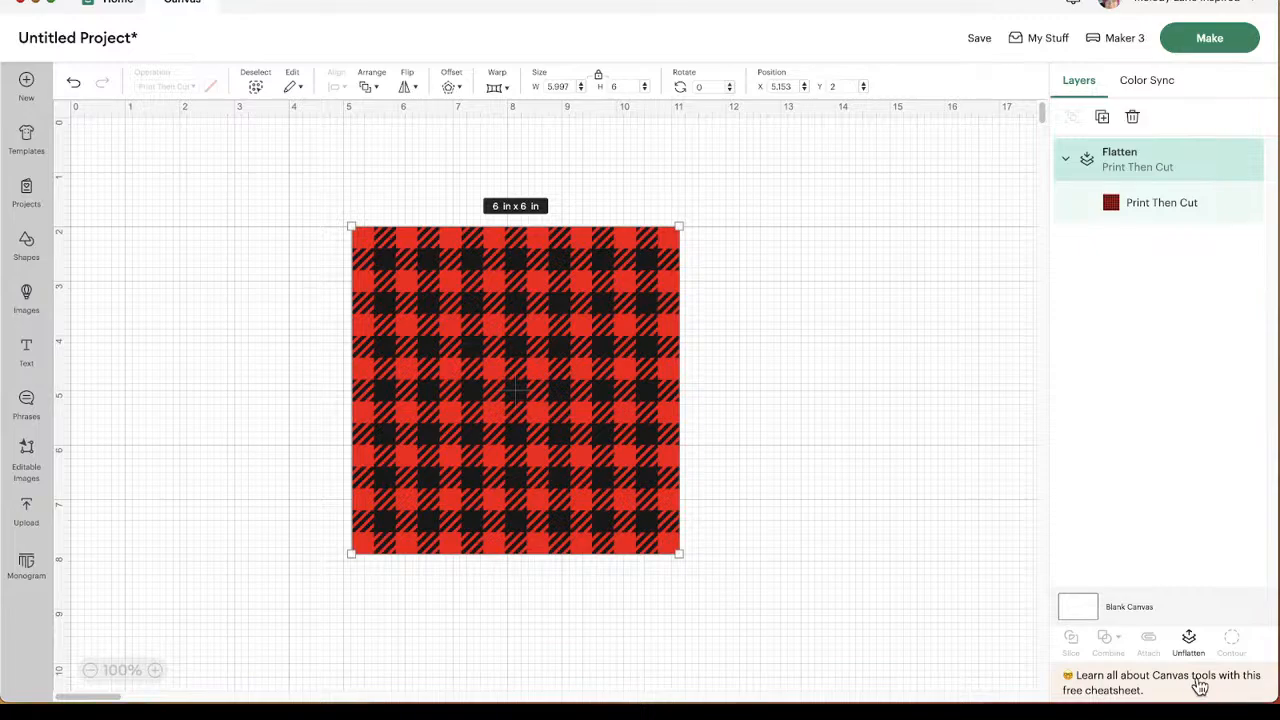
pyautogui.click(1090, 617)
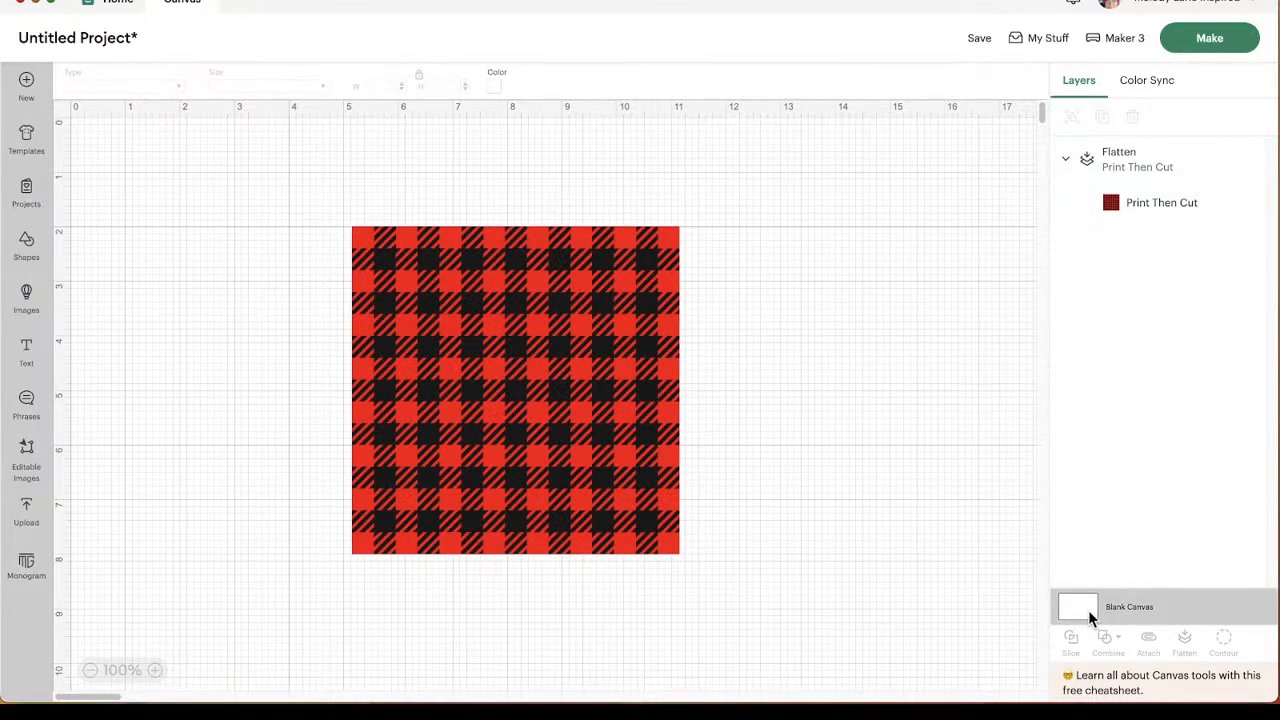
pyautogui.click(472, 421)
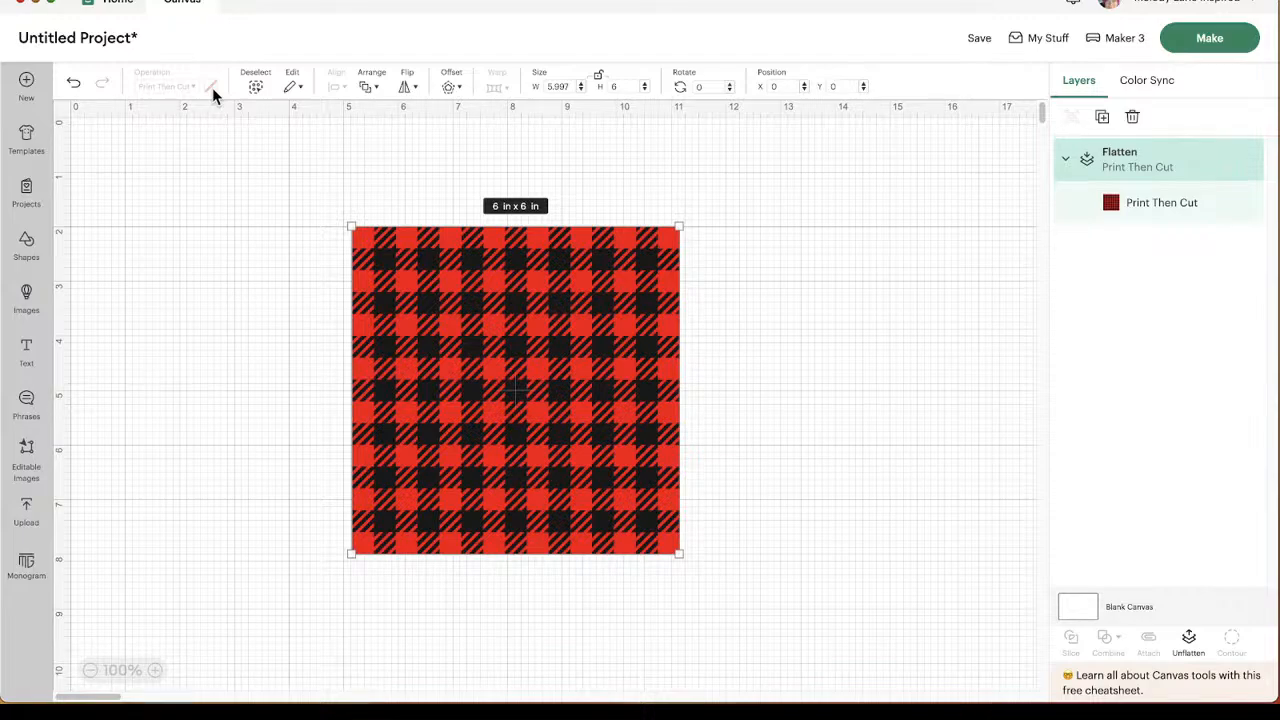
pyautogui.moveTo(643, 370); pyautogui.dragTo(657, 400)
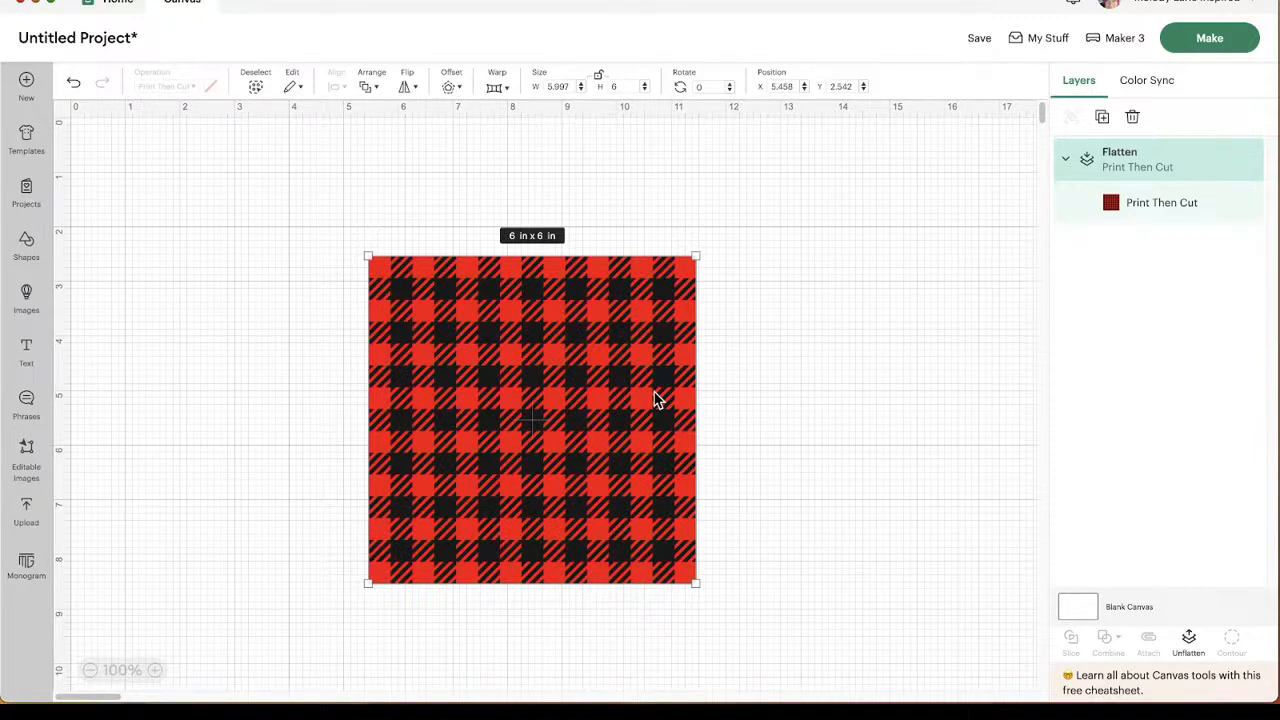
pyautogui.moveTo(551, 386); pyautogui.dragTo(549, 354)
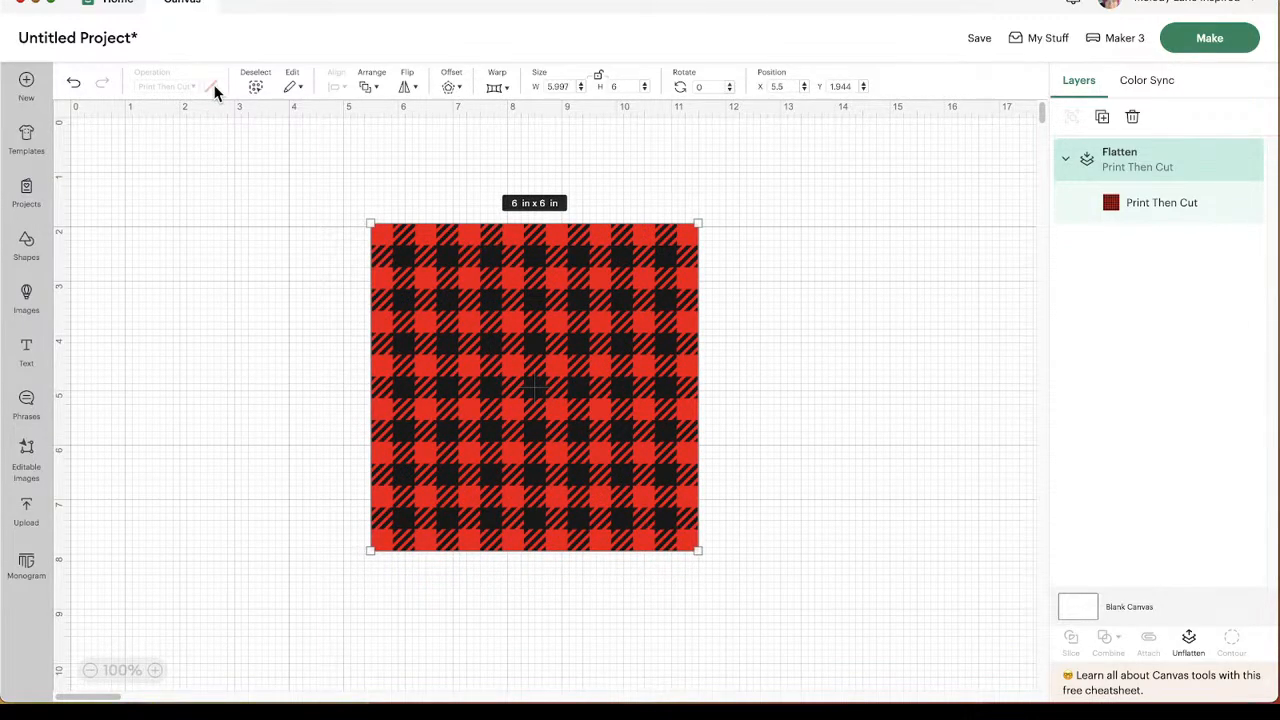
pyautogui.moveTo(451, 449)
pyautogui.mouseDown()
pyautogui.moveTo(449, 431)
pyautogui.moveTo(436, 447)
pyautogui.mouseUp()
pyautogui.moveTo(440, 372); pyautogui.dragTo(429, 396)
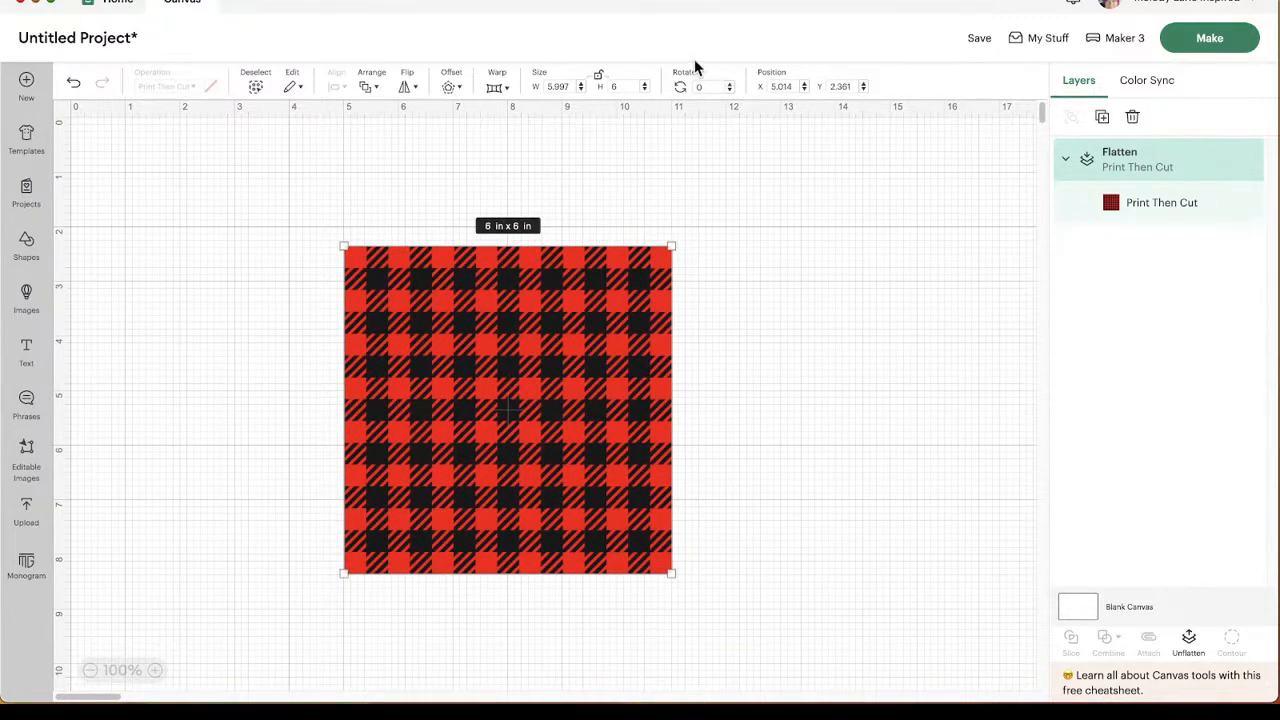
# Resize the flattened plaid image to 5 in wide and 7 in high.
pyautogui.click(540, 86)
pyautogui.write('5')
pyautogui.press('Tab')
pyautogui.write('7')
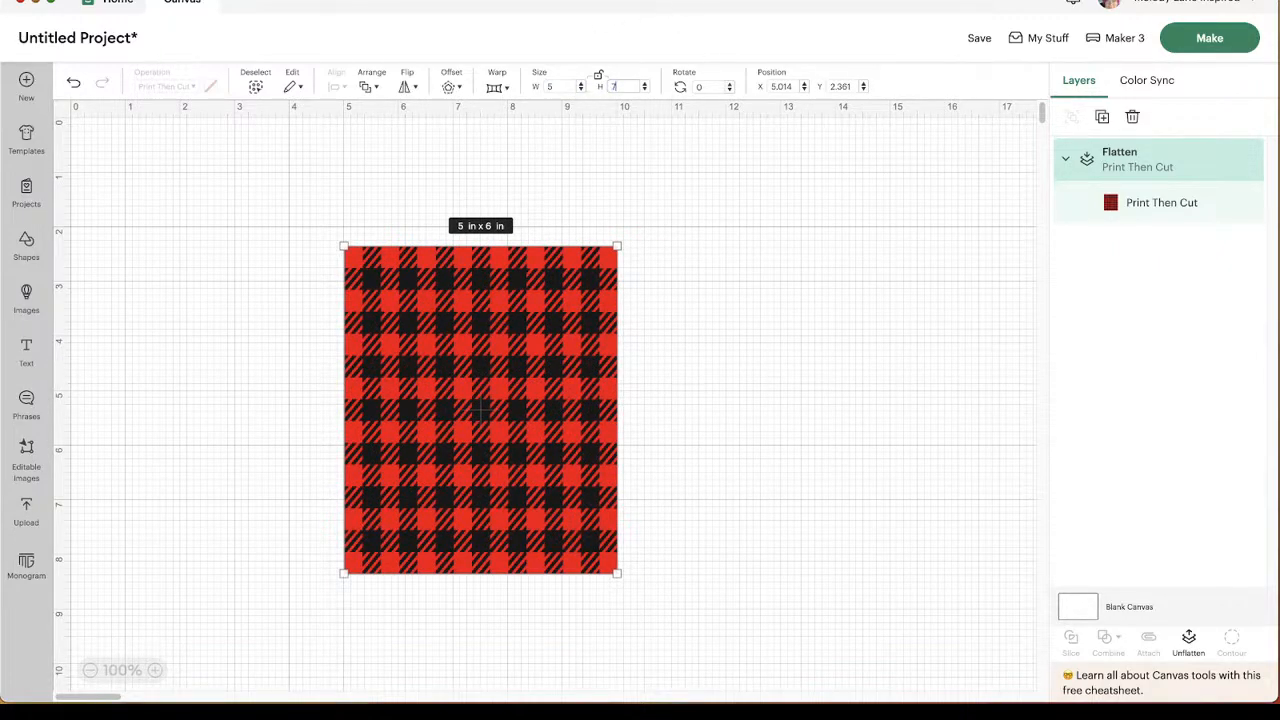
pyautogui.press('Return')
# Move the plaid panel to about X 9.75, Y 1.49 so there is free canvas space beside it.
pyautogui.moveTo(534, 429); pyautogui.dragTo(595, 392)
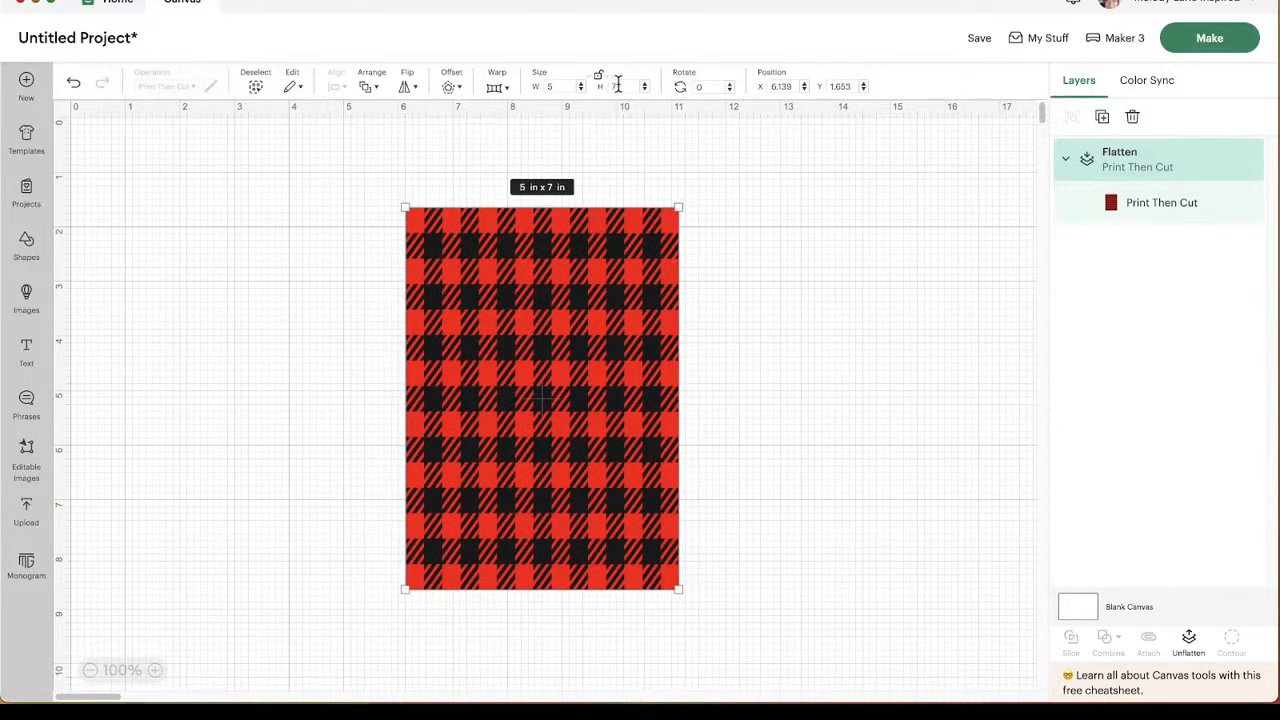
pyautogui.click(543, 487)
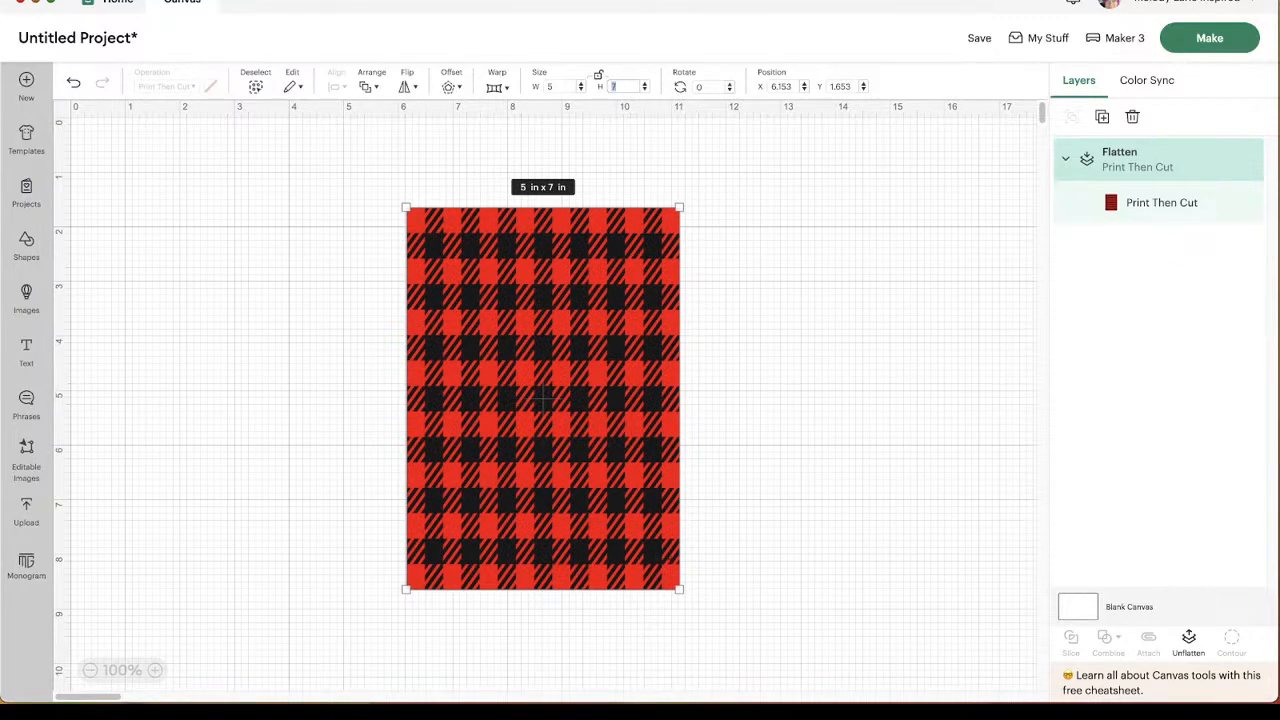
pyautogui.moveTo(669, 346); pyautogui.dragTo(832, 328)
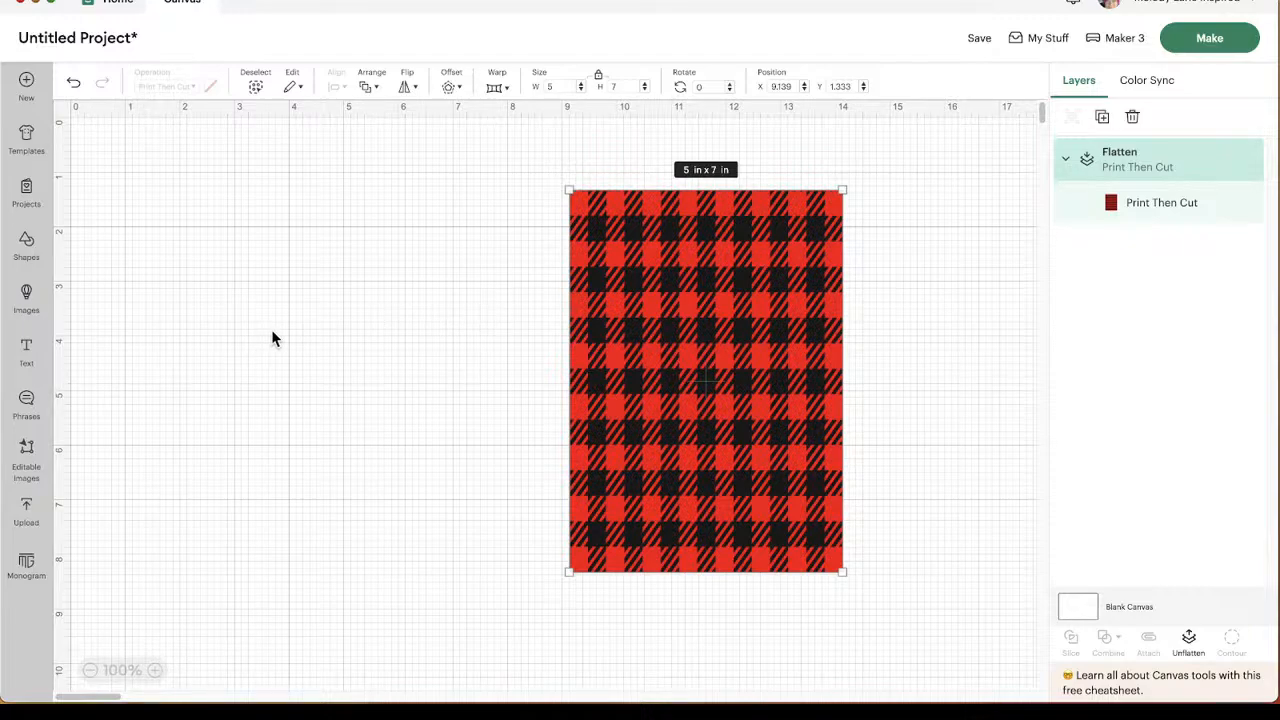
pyautogui.moveTo(600, 335); pyautogui.dragTo(524, 352)
pyautogui.moveTo(638, 361)
pyautogui.mouseDown()
pyautogui.moveTo(585, 370)
pyautogui.moveTo(600, 351)
pyautogui.moveTo(634, 351)
pyautogui.mouseUp()
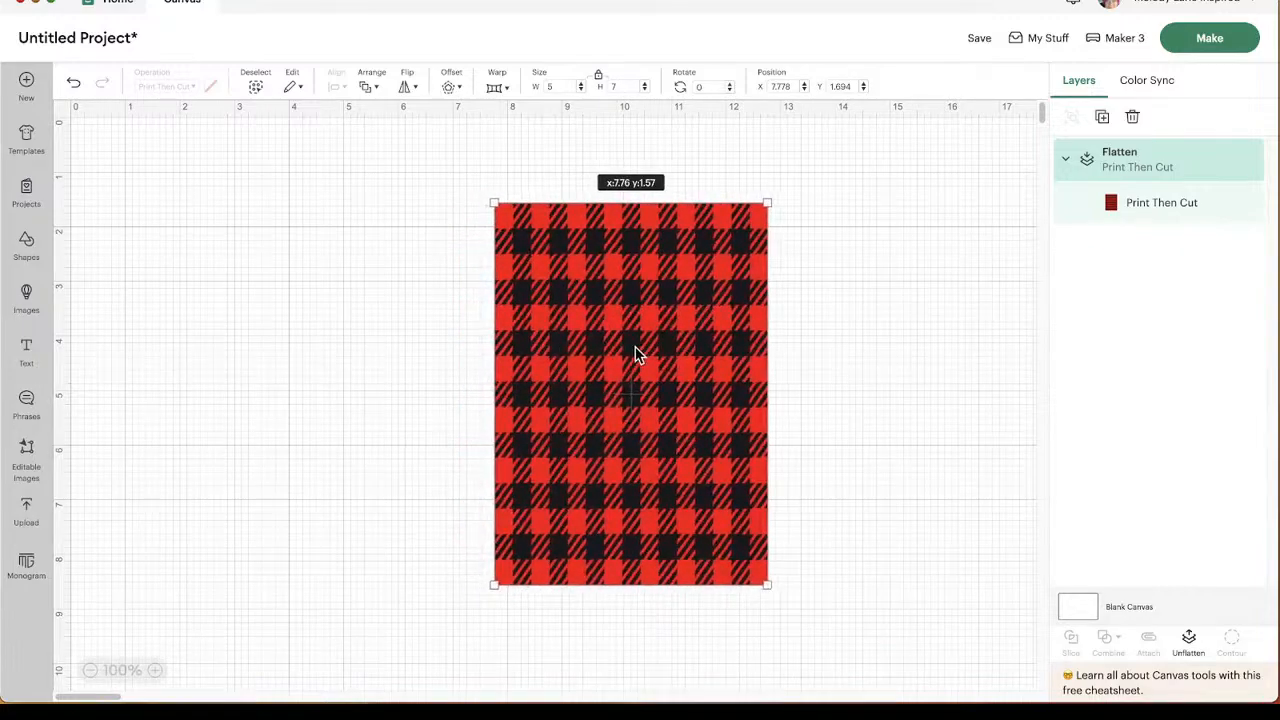
pyautogui.moveTo(697, 294); pyautogui.dragTo(806, 290)
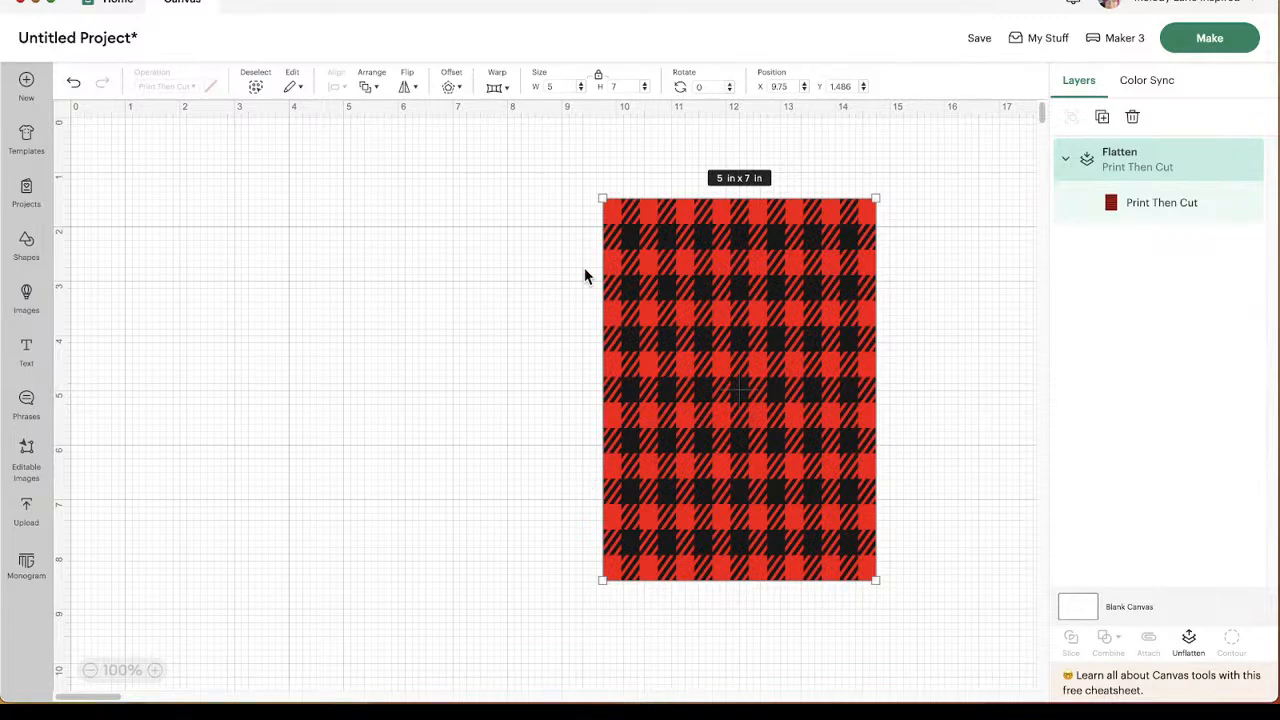
# Add a basic square shape to the canvas and open its material color choices.
pyautogui.click(26, 243)
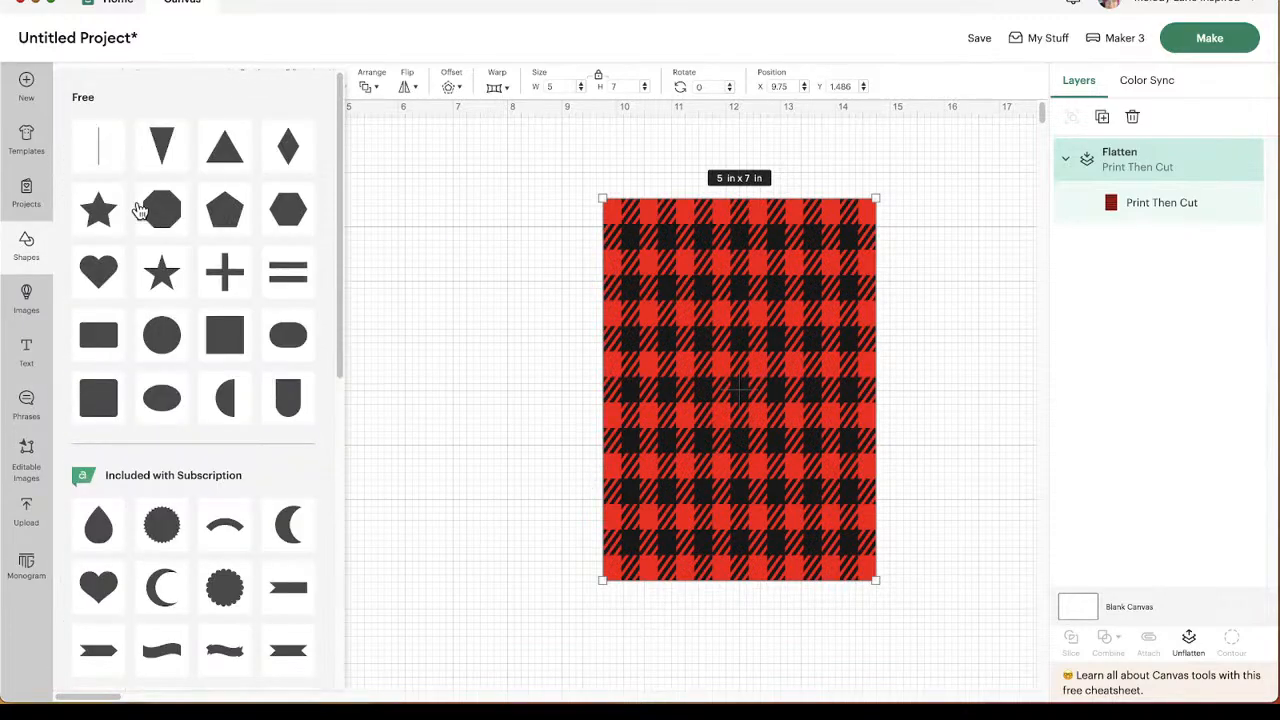
pyautogui.click(222, 348)
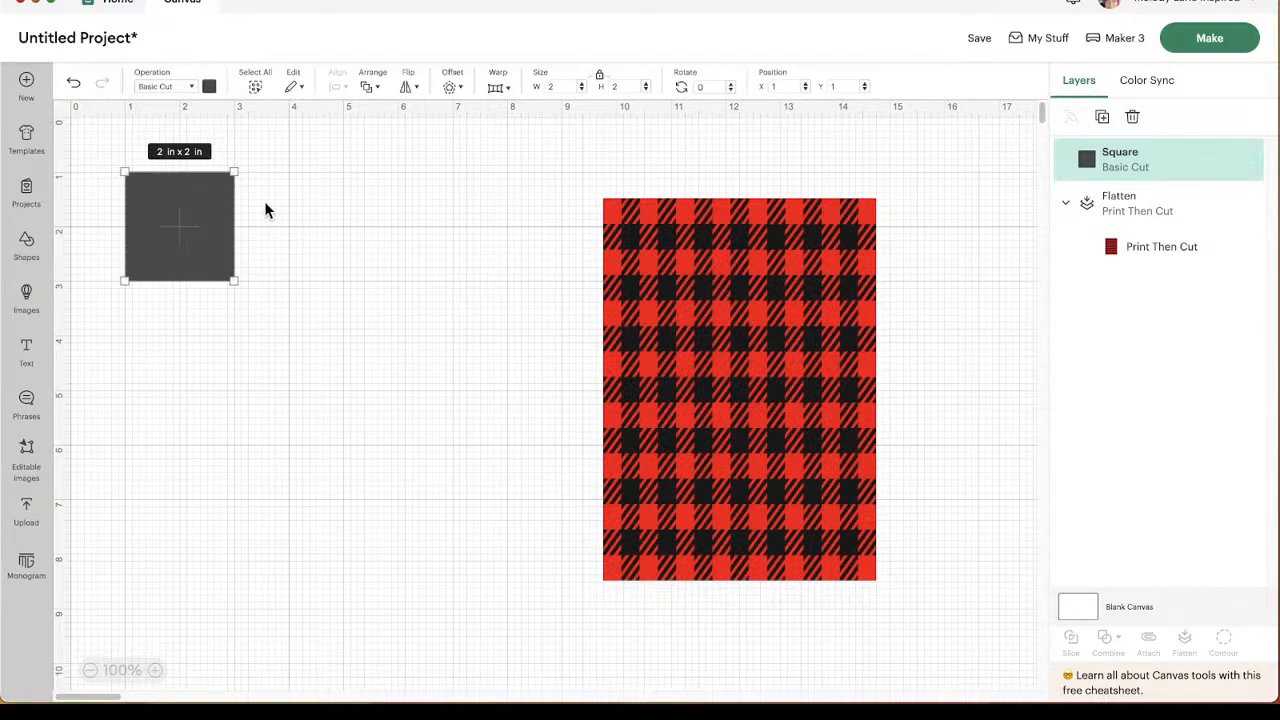
pyautogui.click(209, 87)
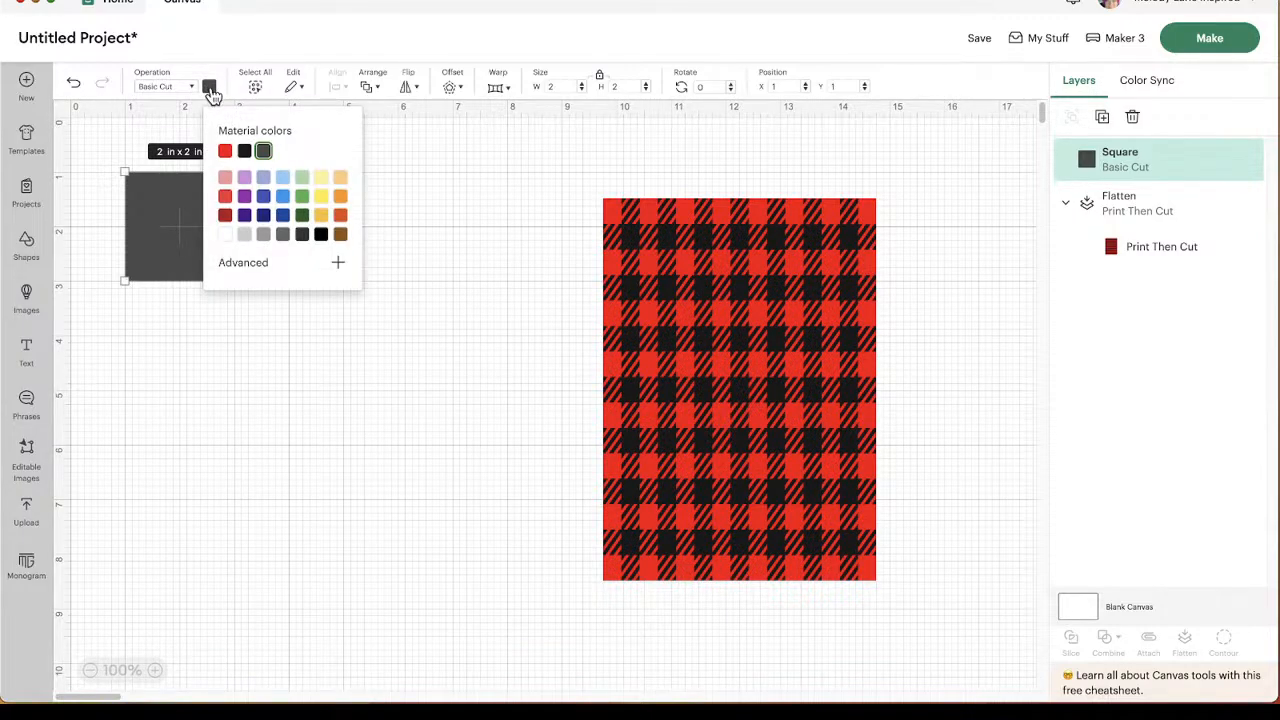
pyautogui.click(338, 267)
pyautogui.click(423, 257)
# Arrange the red plaid panel and the square side by side, with the square at about X 2, Y 2.78.
pyautogui.click(670, 280)
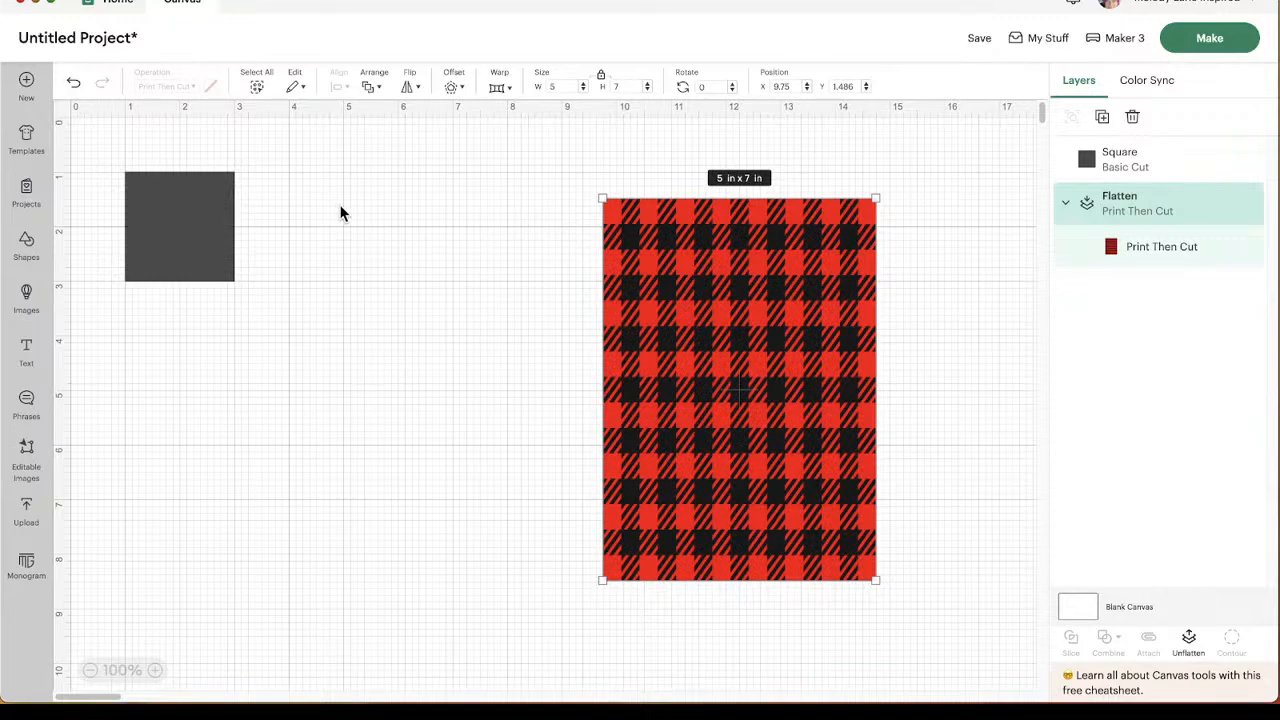
pyautogui.moveTo(790, 322); pyautogui.dragTo(530, 310)
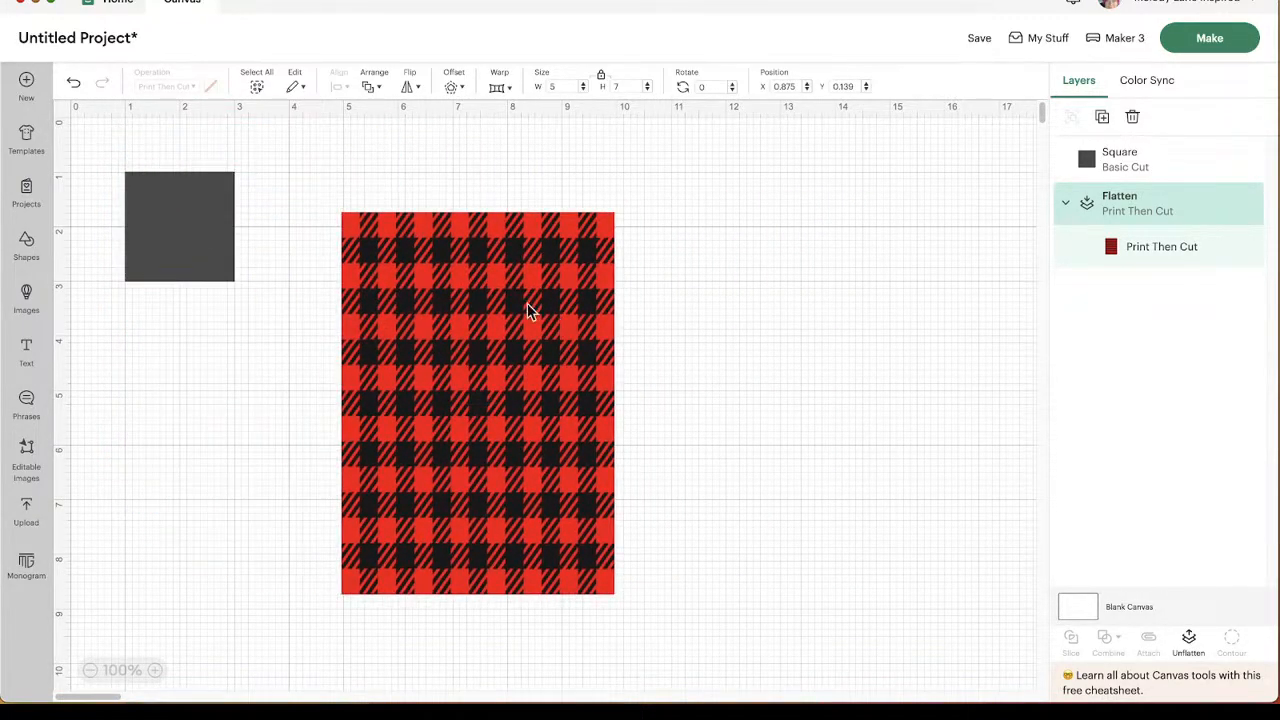
pyautogui.click(190, 228)
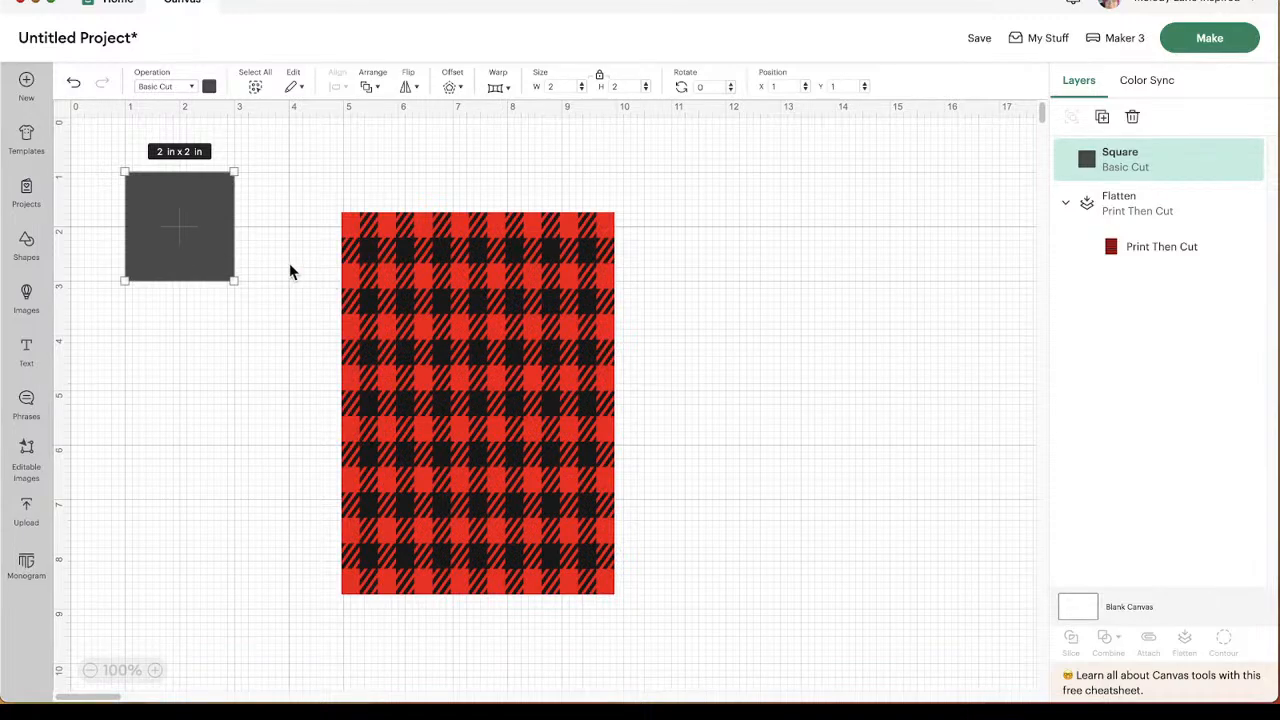
pyautogui.moveTo(188, 228); pyautogui.dragTo(194, 394)
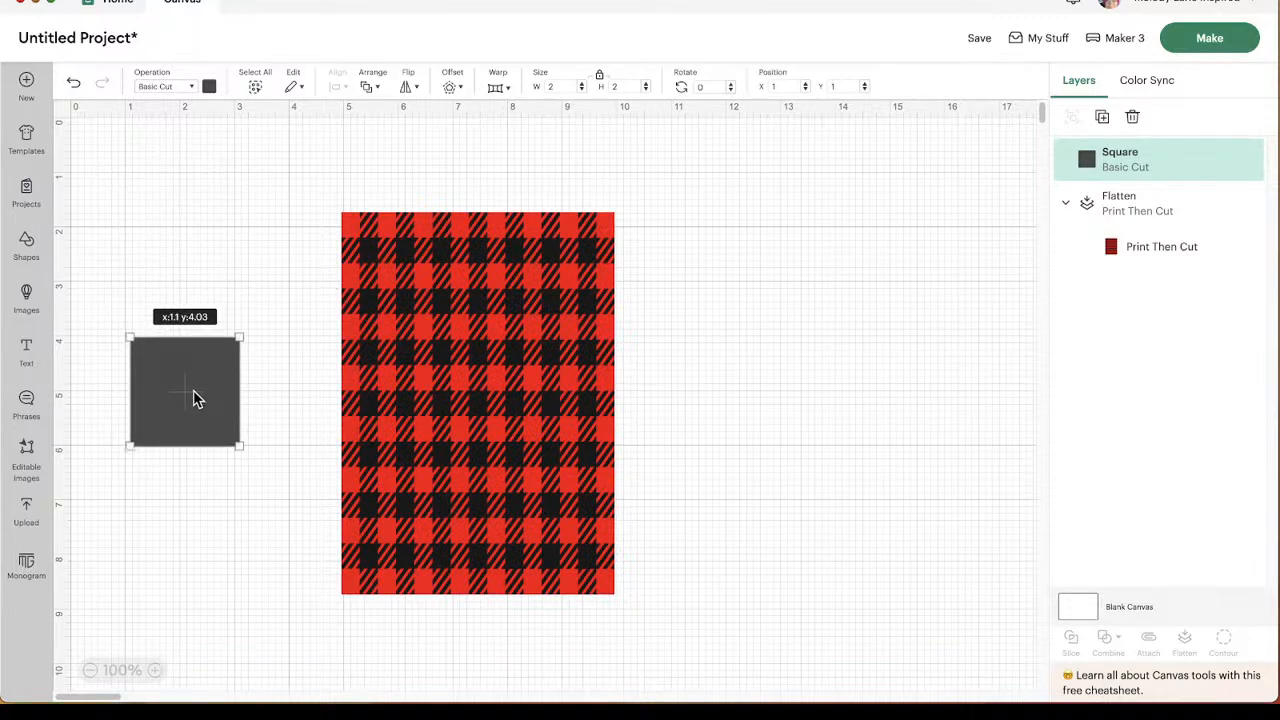
pyautogui.click(627, 401)
pyautogui.moveTo(478, 428); pyautogui.dragTo(473, 379)
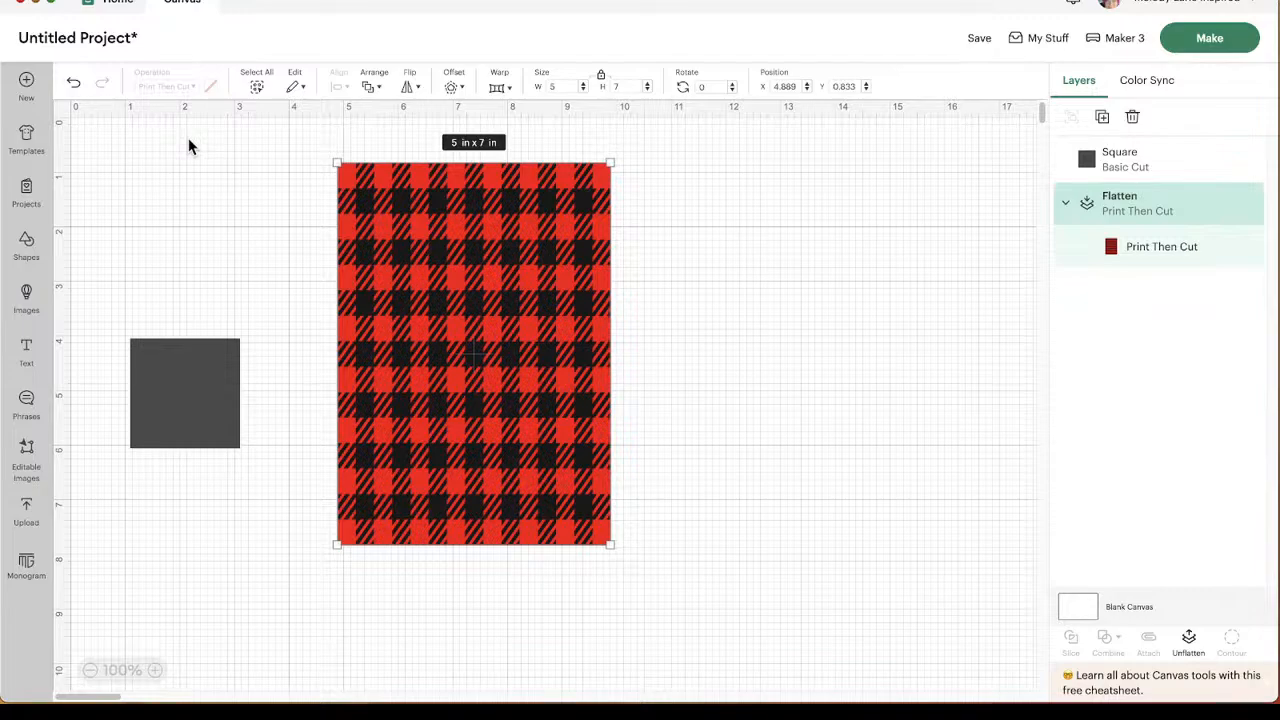
pyautogui.moveTo(464, 294); pyautogui.dragTo(462, 294)
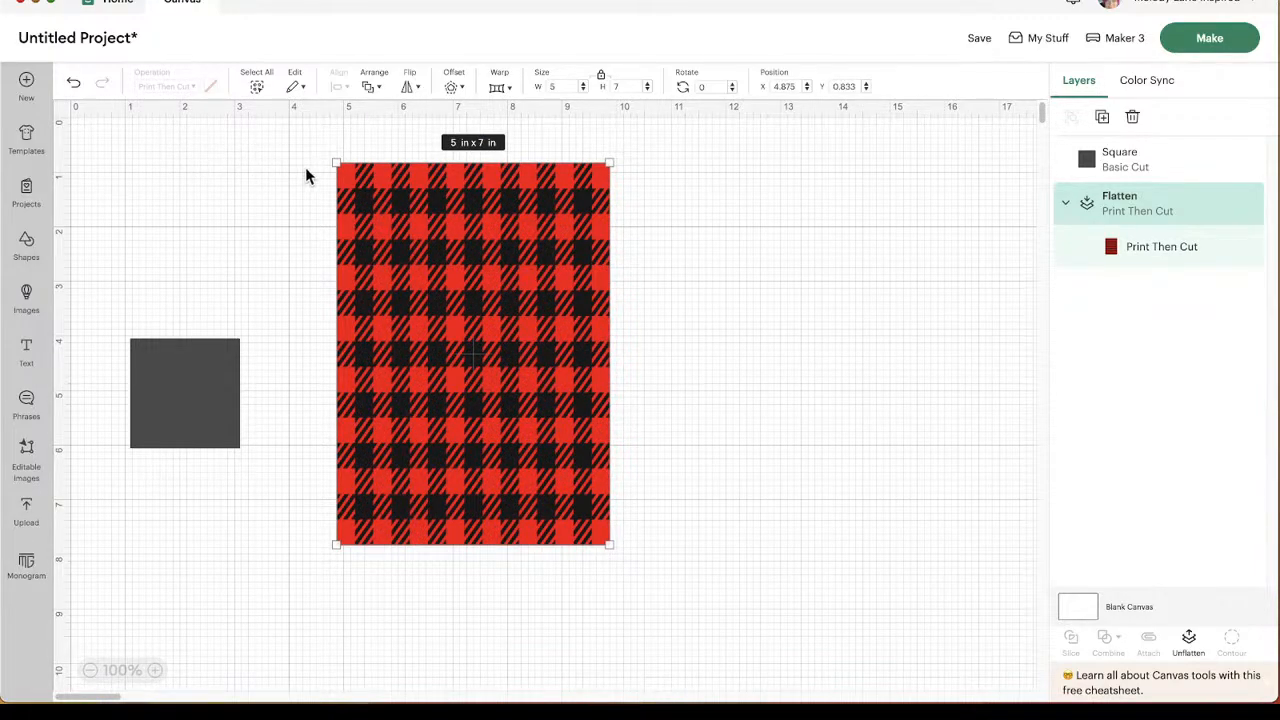
pyautogui.moveTo(500, 210); pyautogui.dragTo(589, 271)
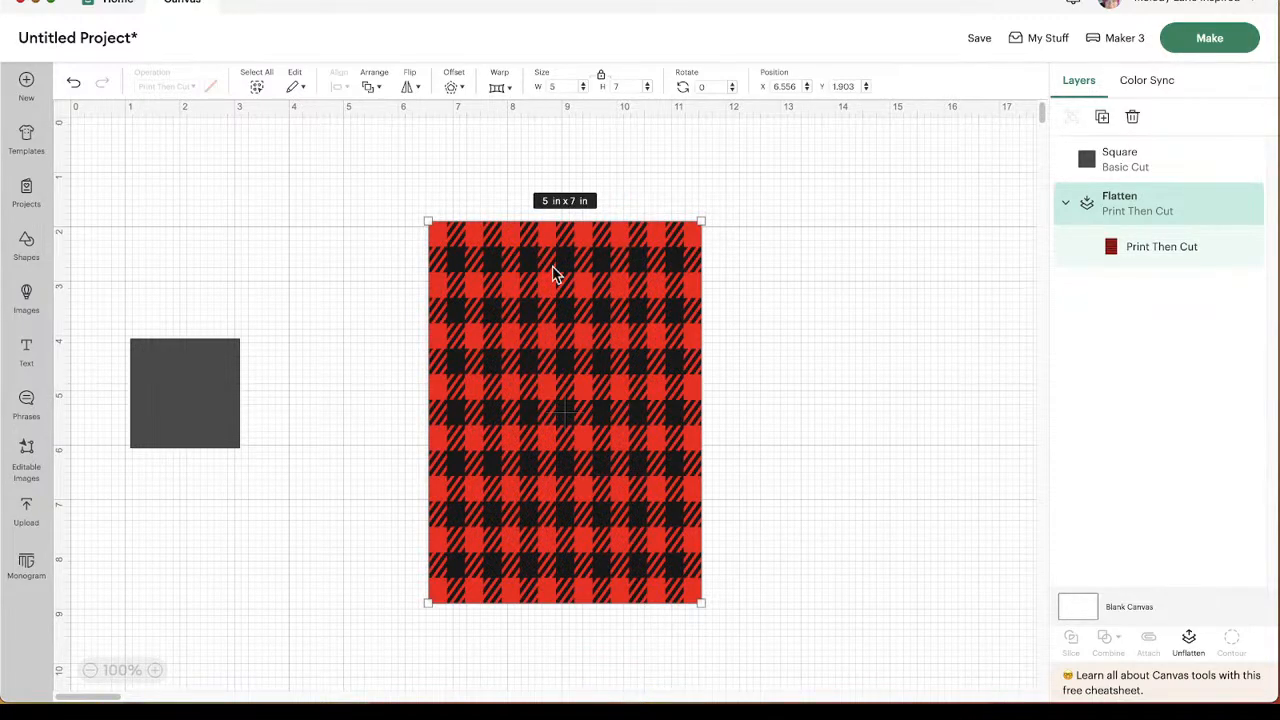
pyautogui.moveTo(542, 287); pyautogui.dragTo(497, 217)
pyautogui.moveTo(196, 387); pyautogui.dragTo(246, 318)
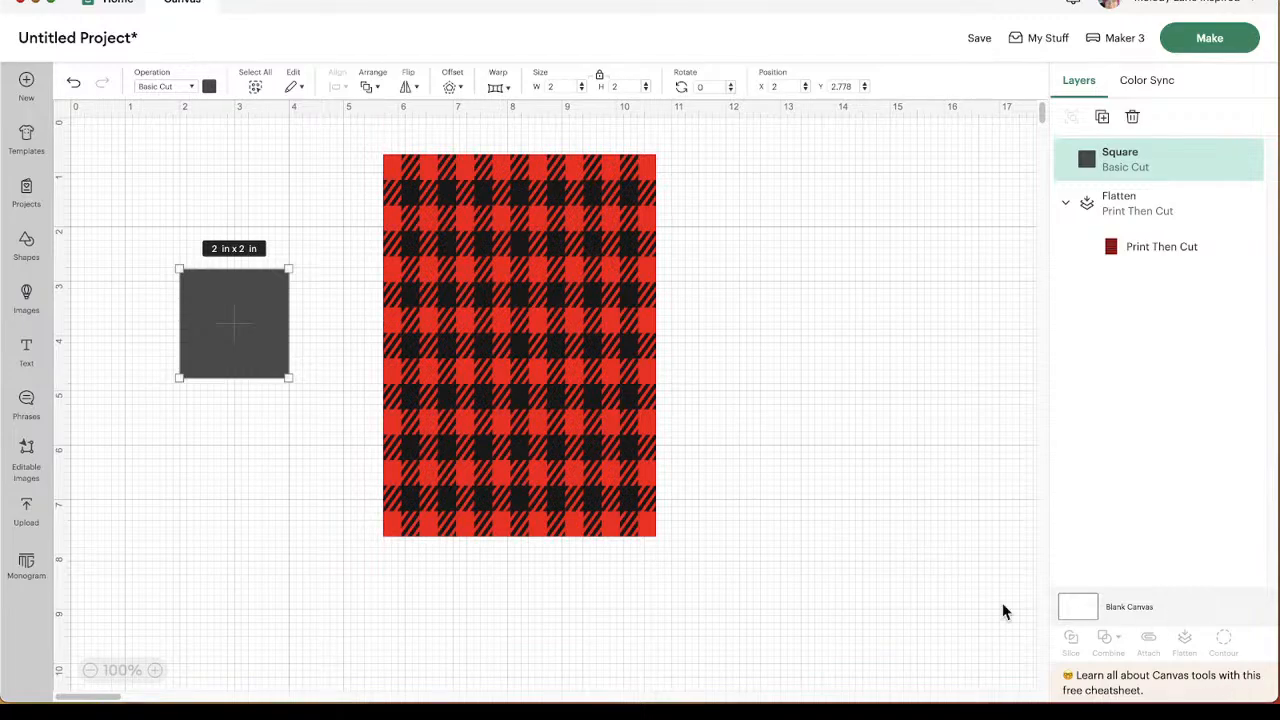
# Set the square's operation to Print Then Cut and its print type to Pattern.
pyautogui.click(166, 90)
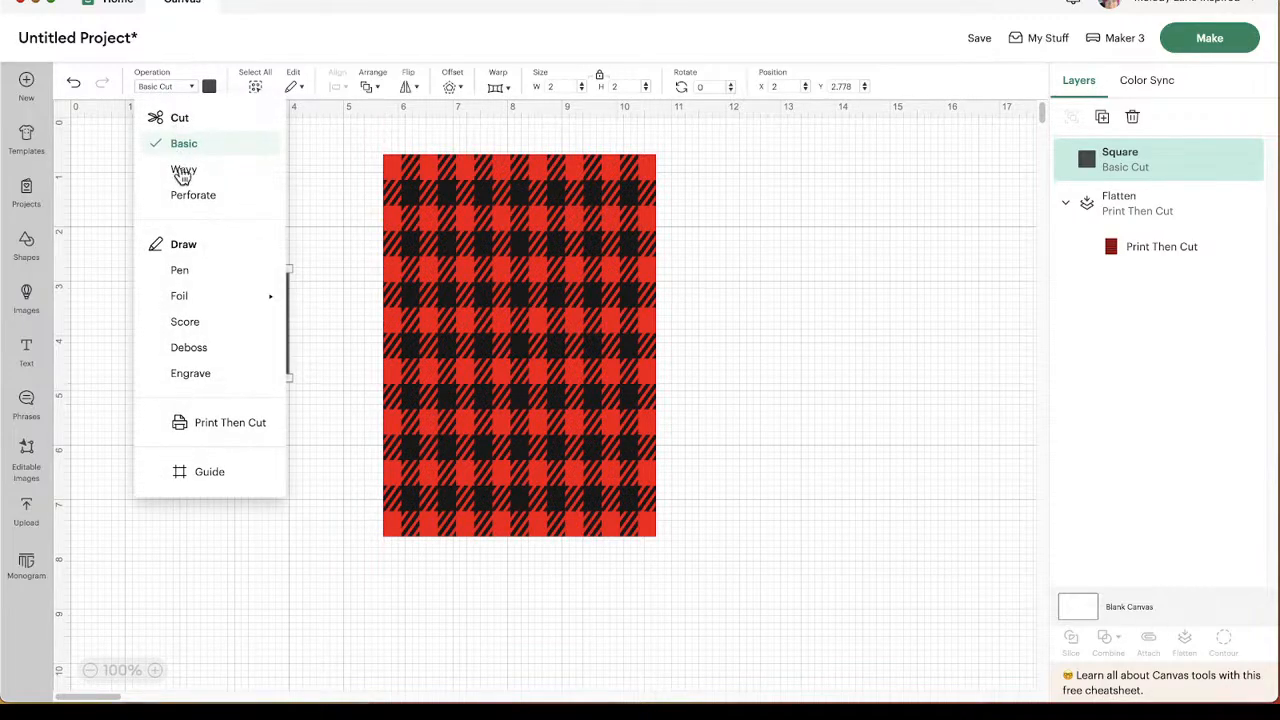
pyautogui.click(230, 425)
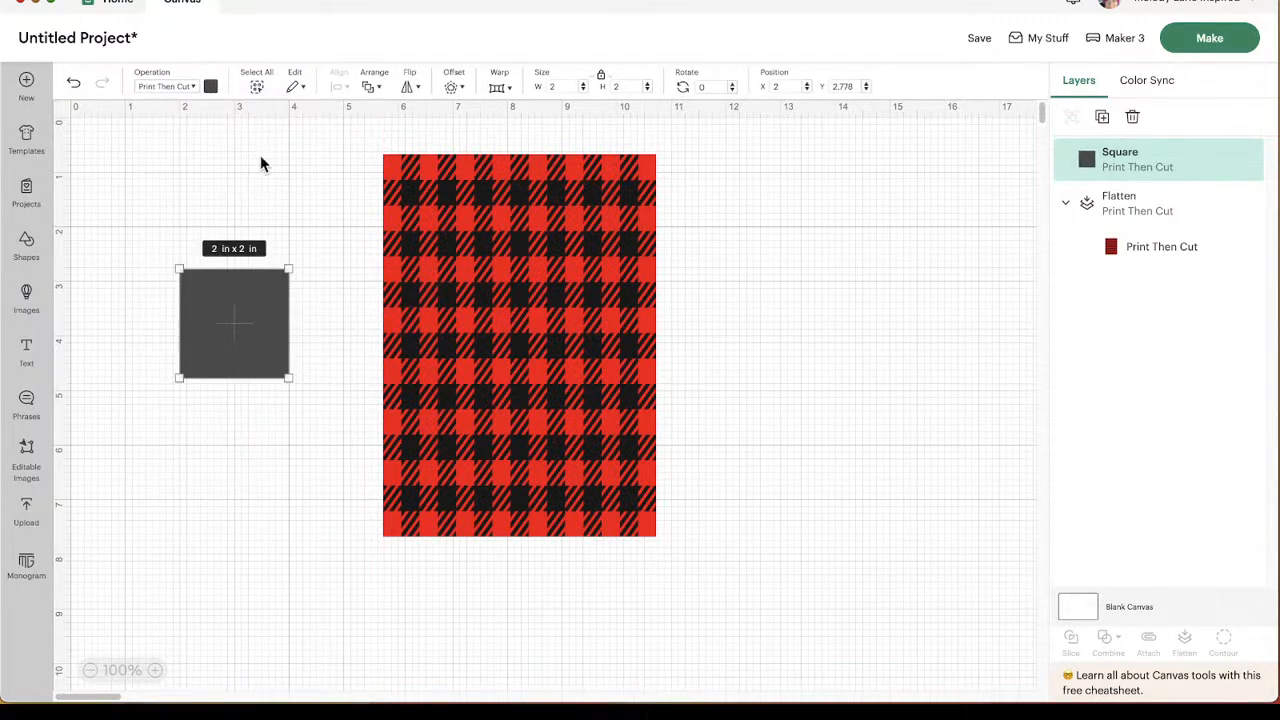
pyautogui.click(211, 88)
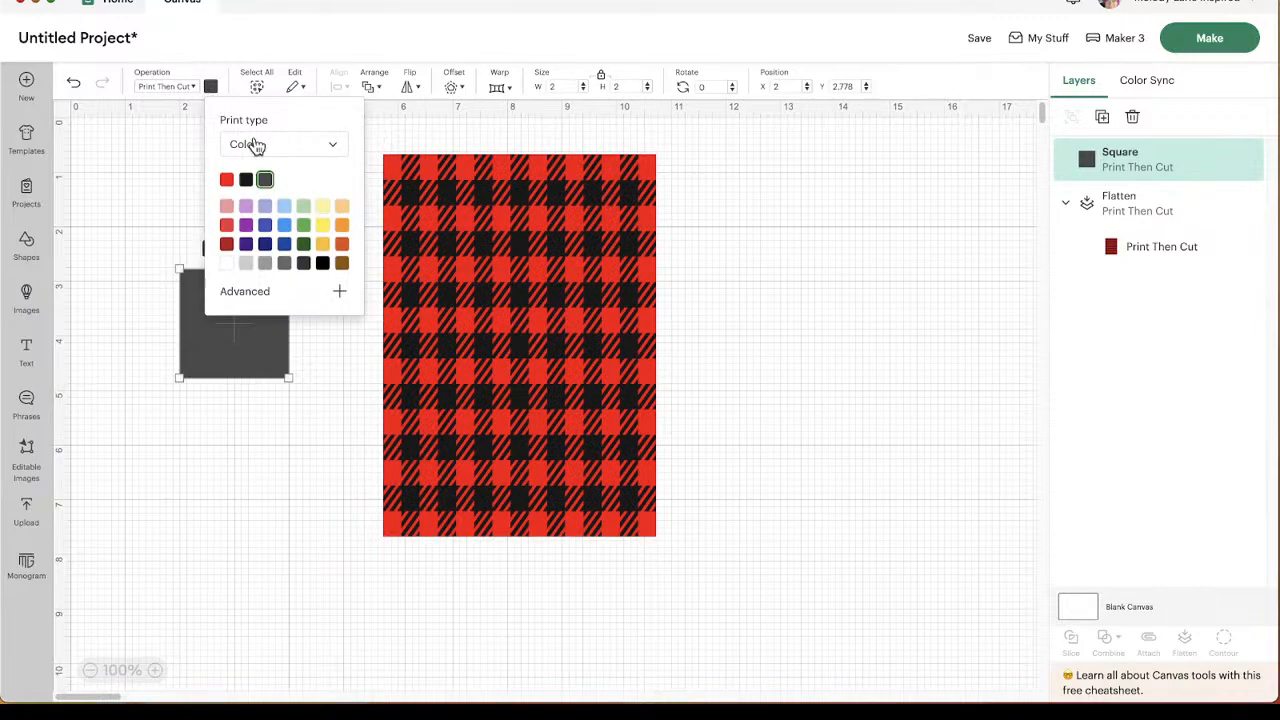
pyautogui.click(258, 143)
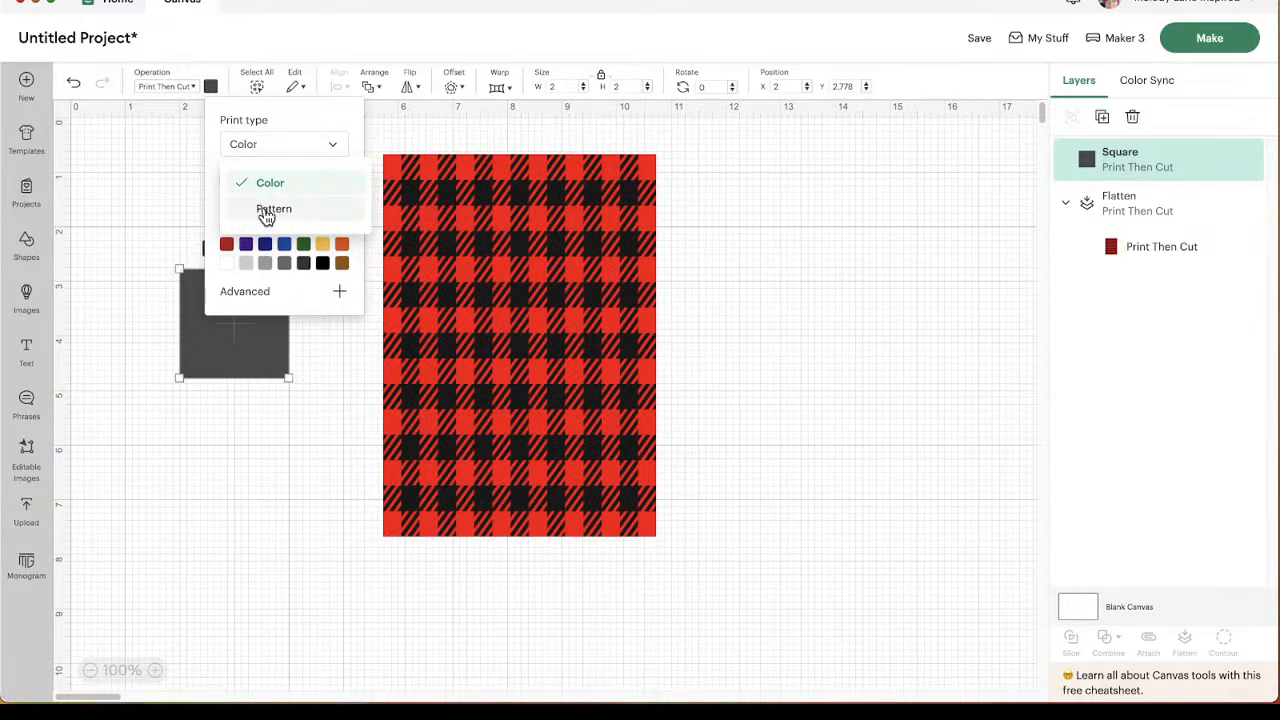
pyautogui.click(268, 208)
# Fill the square with the green plaid pattern and move it to about X 2.54, Y 3.06.
pyautogui.scroll(-5, 260, 240)
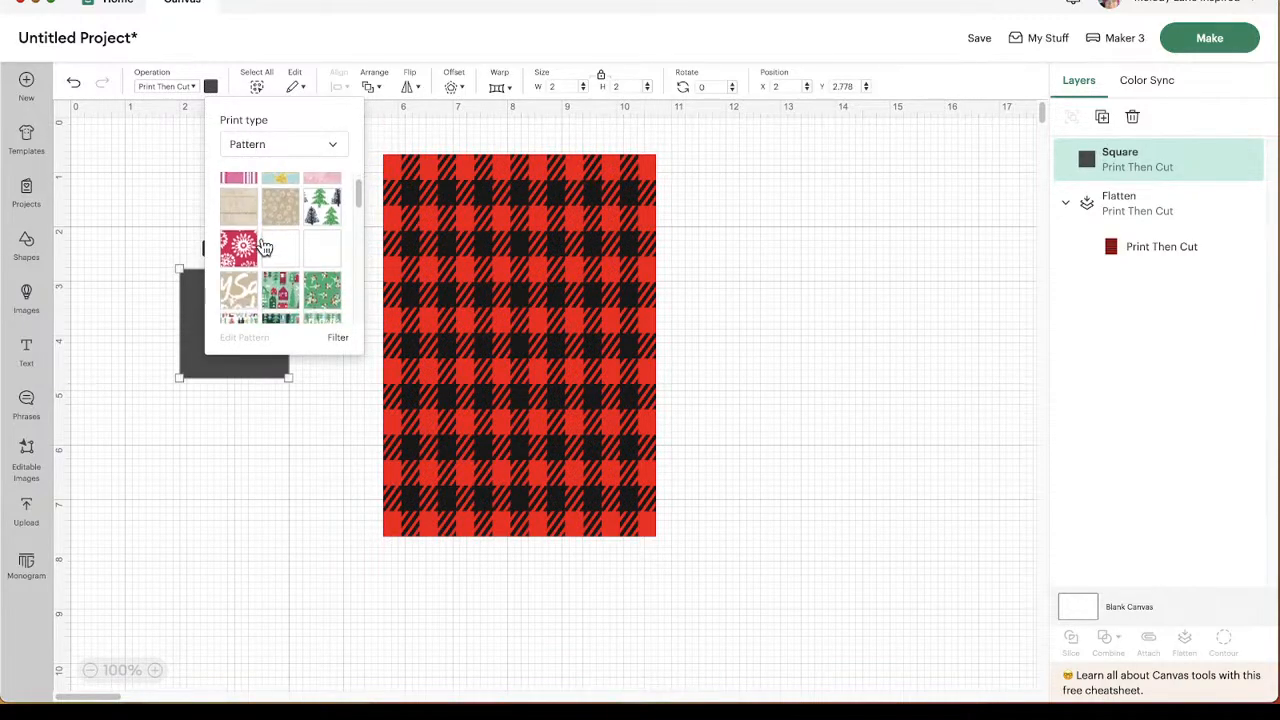
pyautogui.scroll(-10, 282, 250)
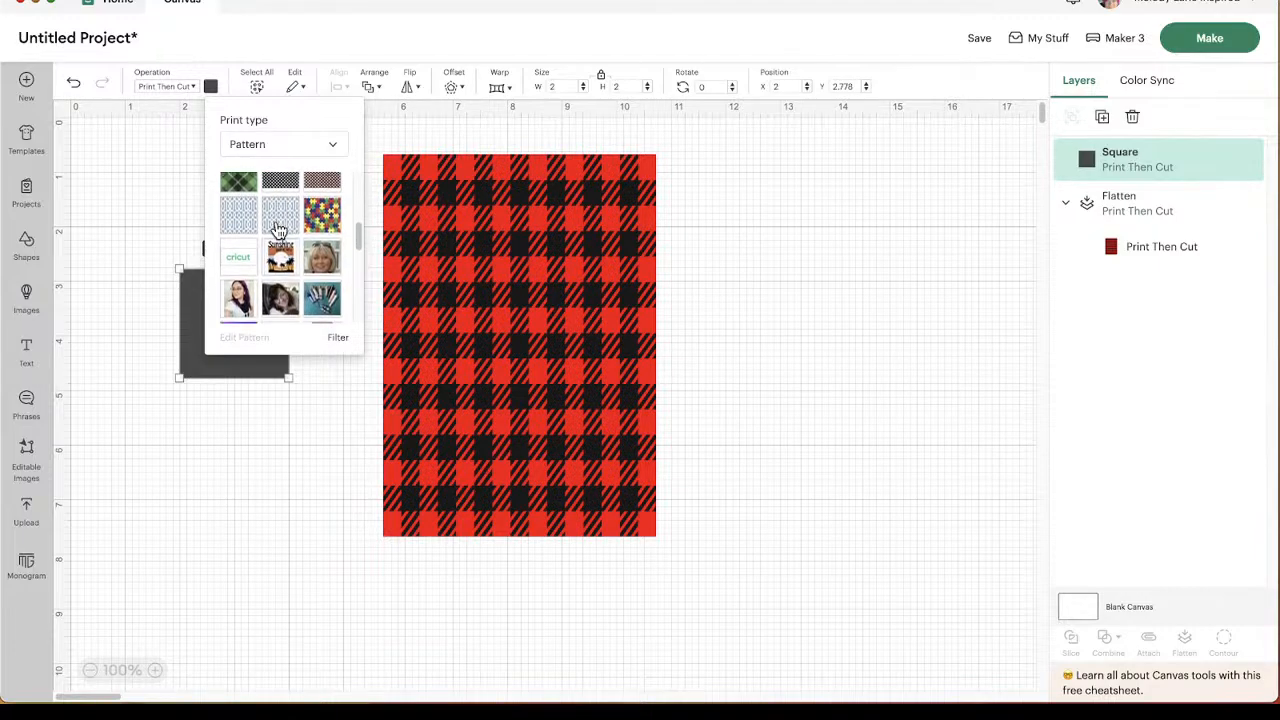
pyautogui.scroll(-10, 293, 279)
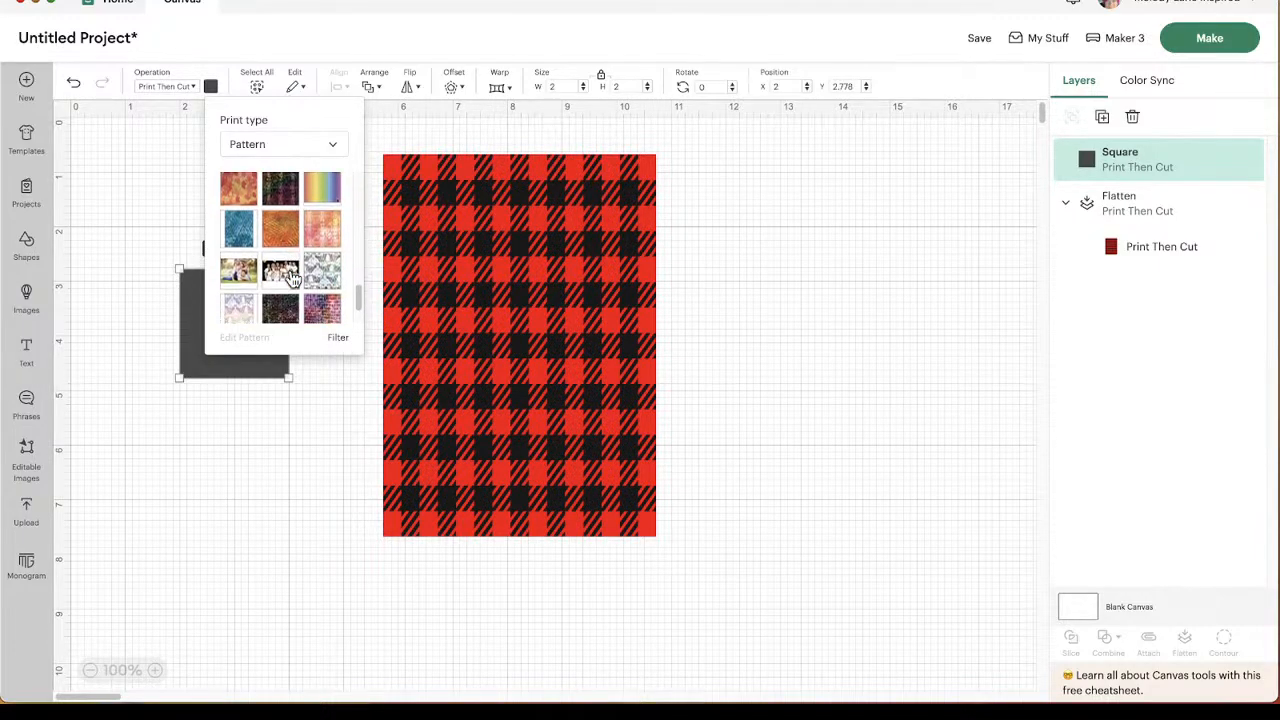
pyautogui.scroll(-10, 293, 279)
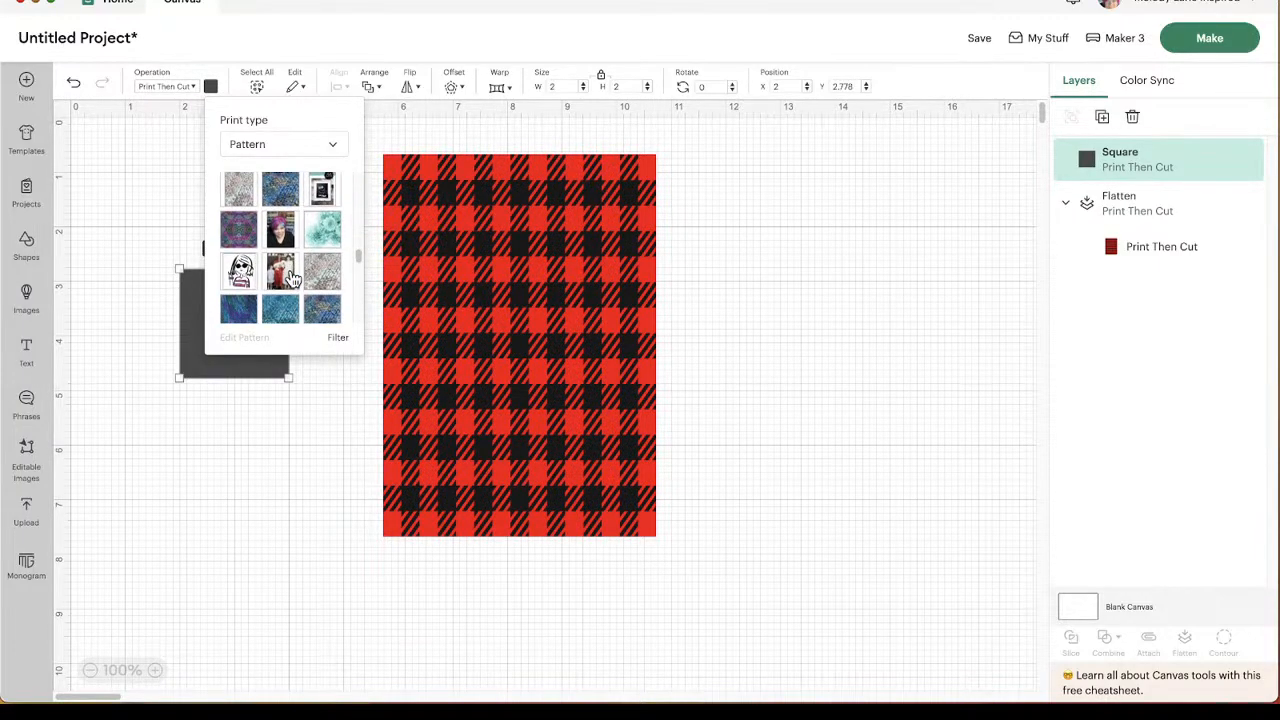
pyautogui.scroll(-10, 293, 279)
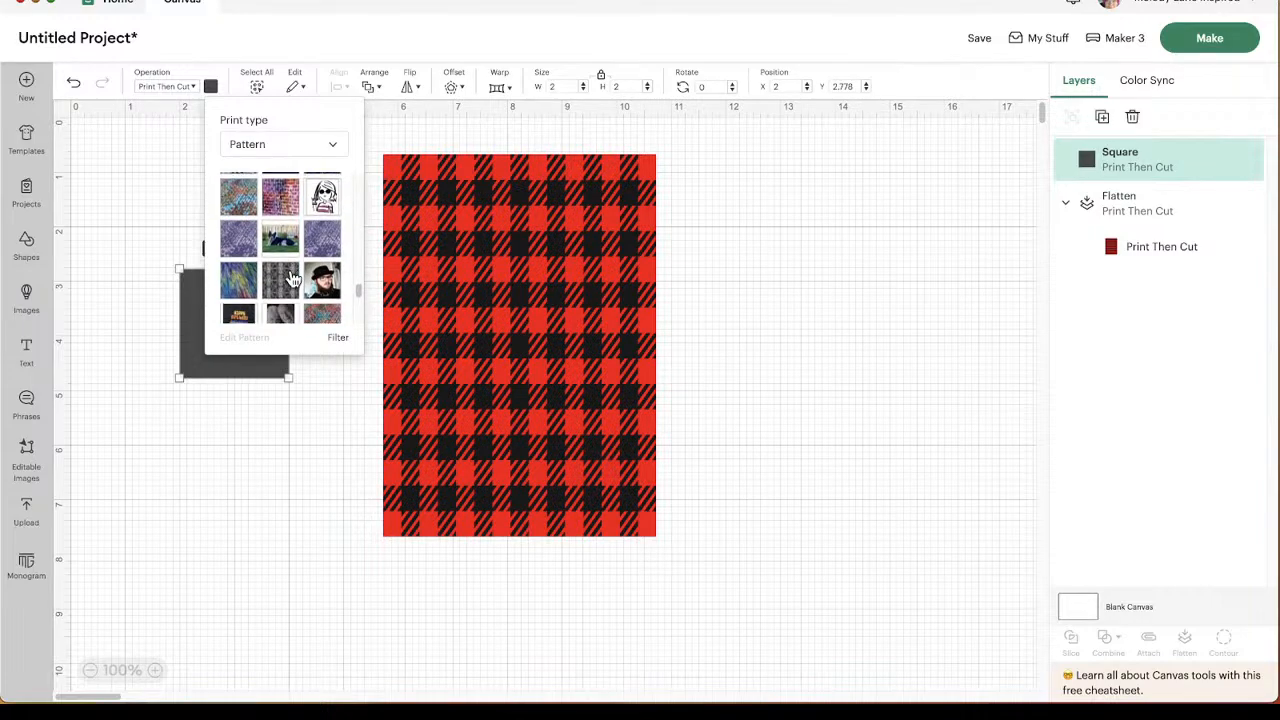
pyautogui.scroll(-5, 322, 266)
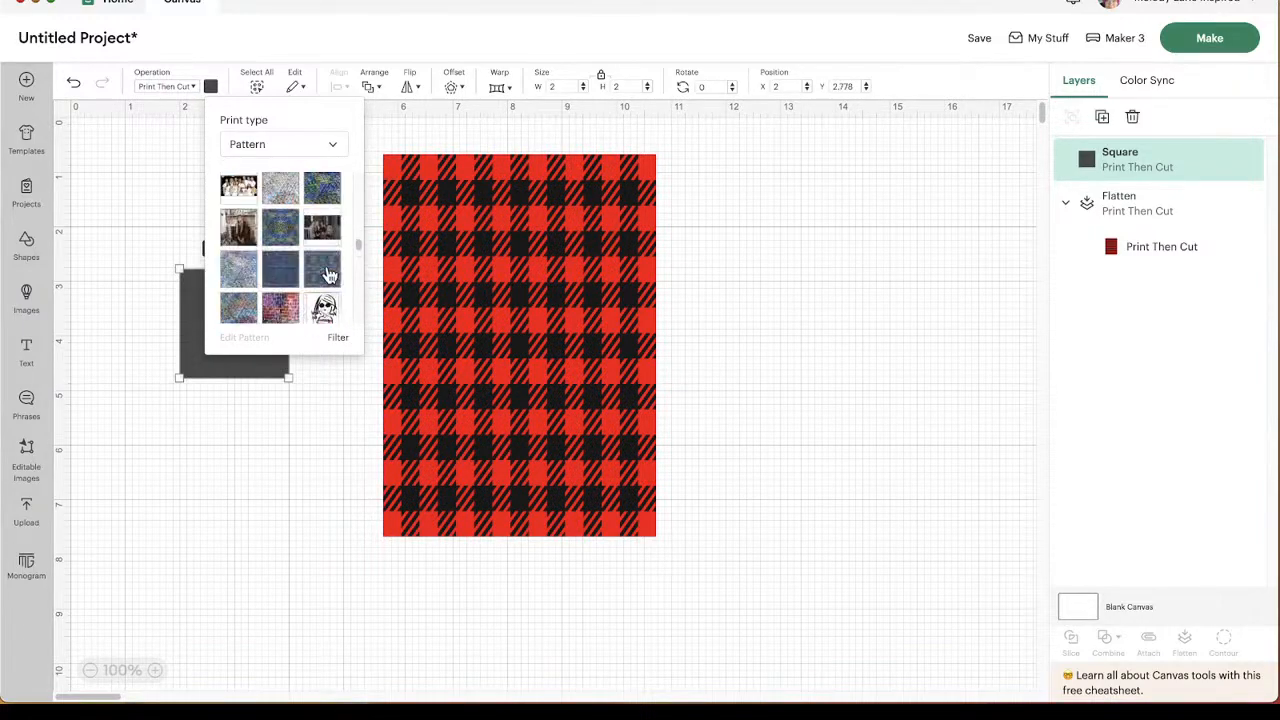
pyautogui.scroll(-8, 263, 285)
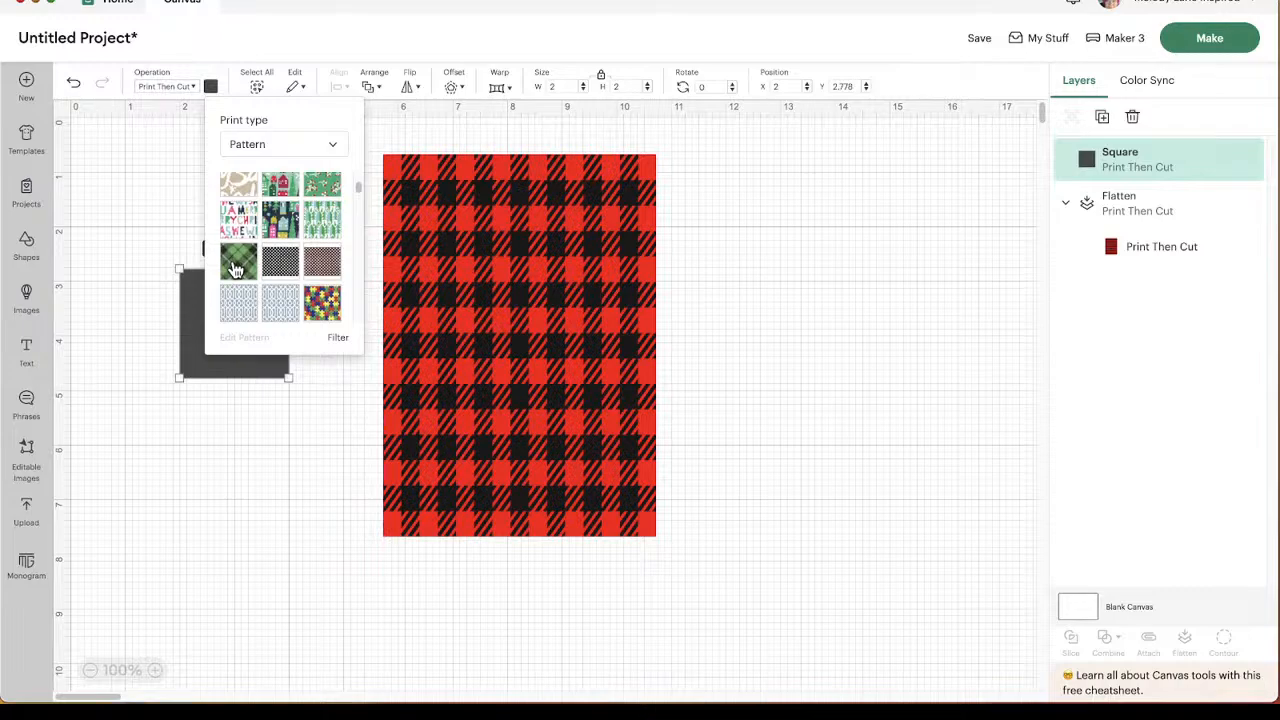
pyautogui.click(240, 414)
pyautogui.moveTo(248, 310); pyautogui.dragTo(256, 337)
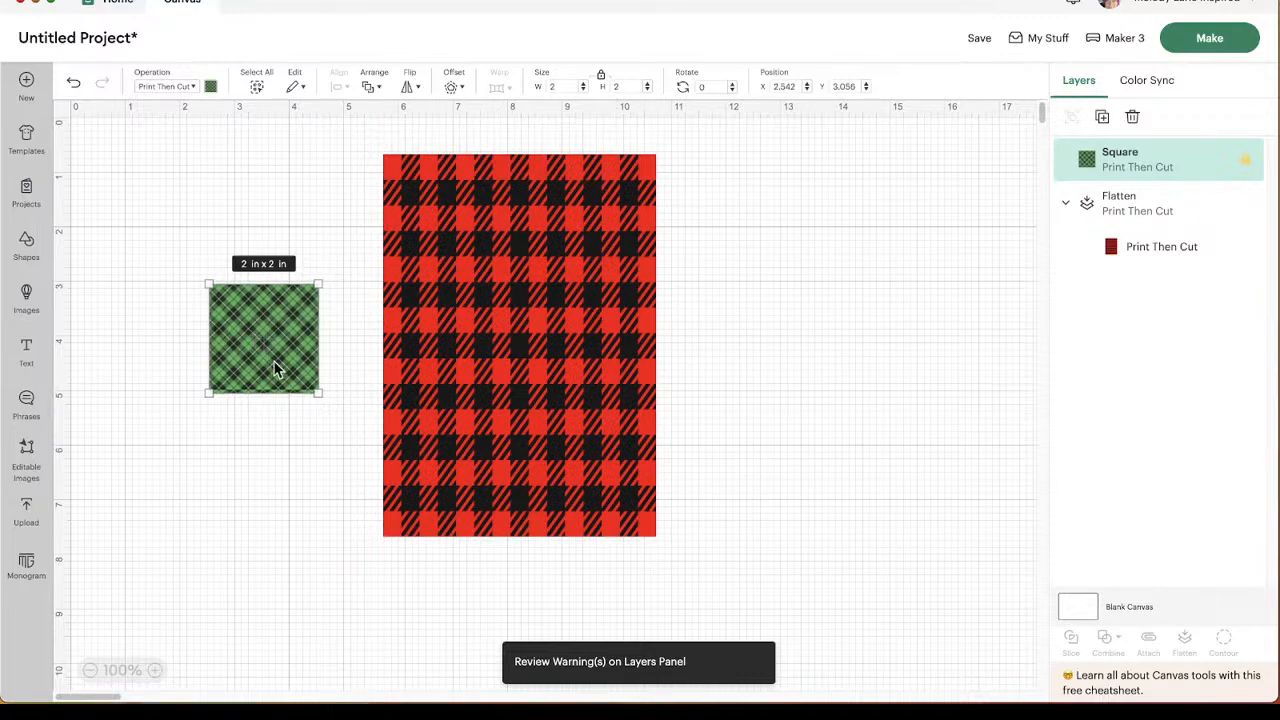
# Enlarge the green plaid square to about 5.5 x 5.5 in and delete it from the canvas.
pyautogui.moveTo(316, 392); pyautogui.dragTo(509, 580)
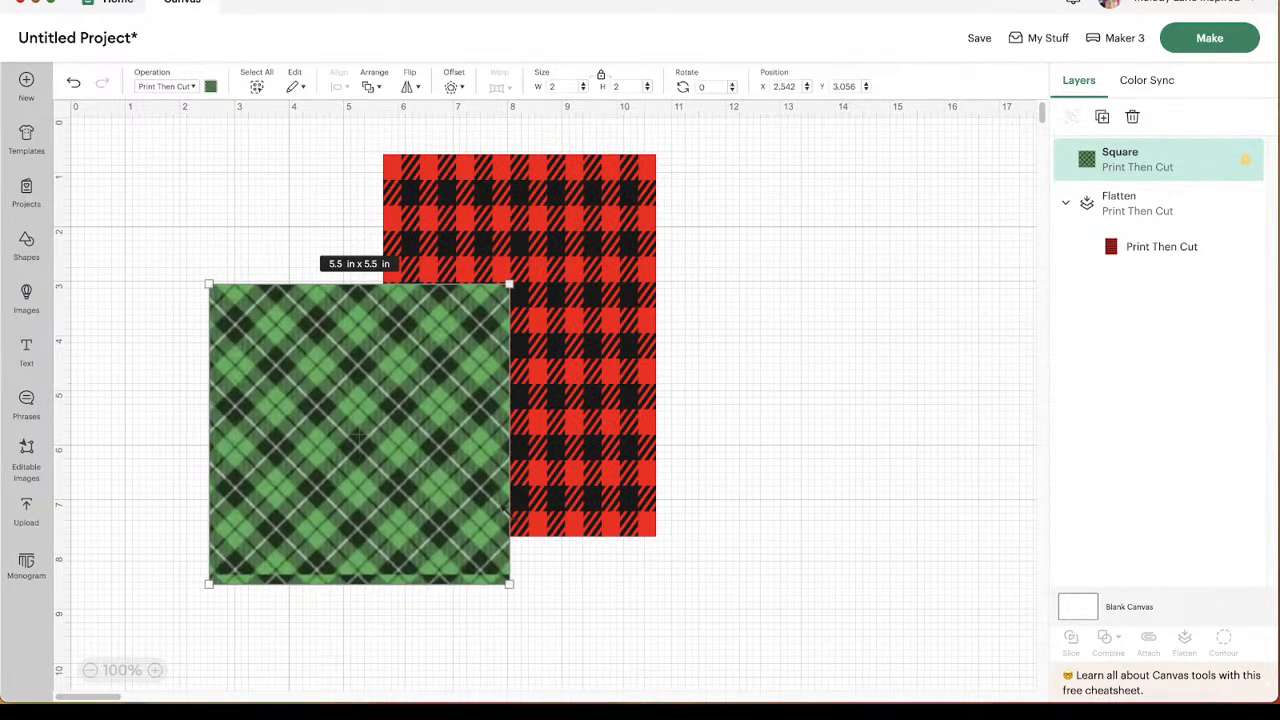
pyautogui.moveTo(391, 480); pyautogui.dragTo(268, 375)
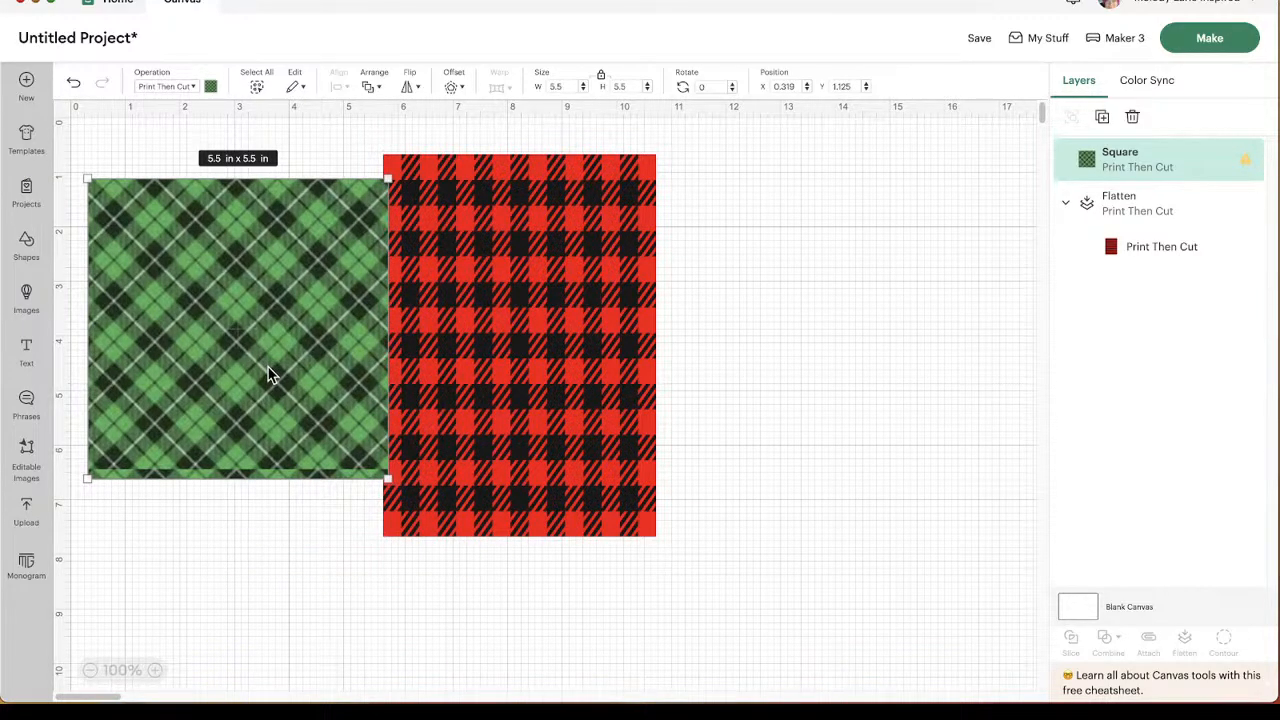
pyautogui.press('Delete')
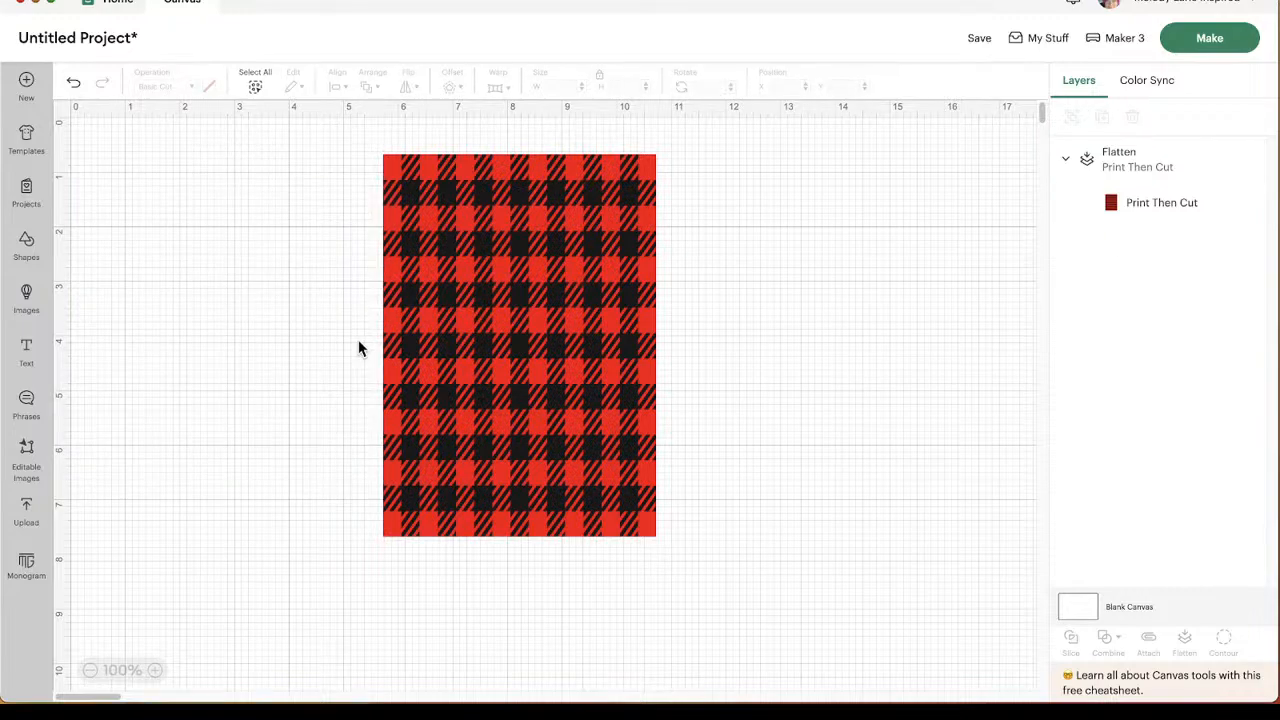
# Move the red plaid panel to about X 6.03, Y 1.67.
pyautogui.click(518, 435)
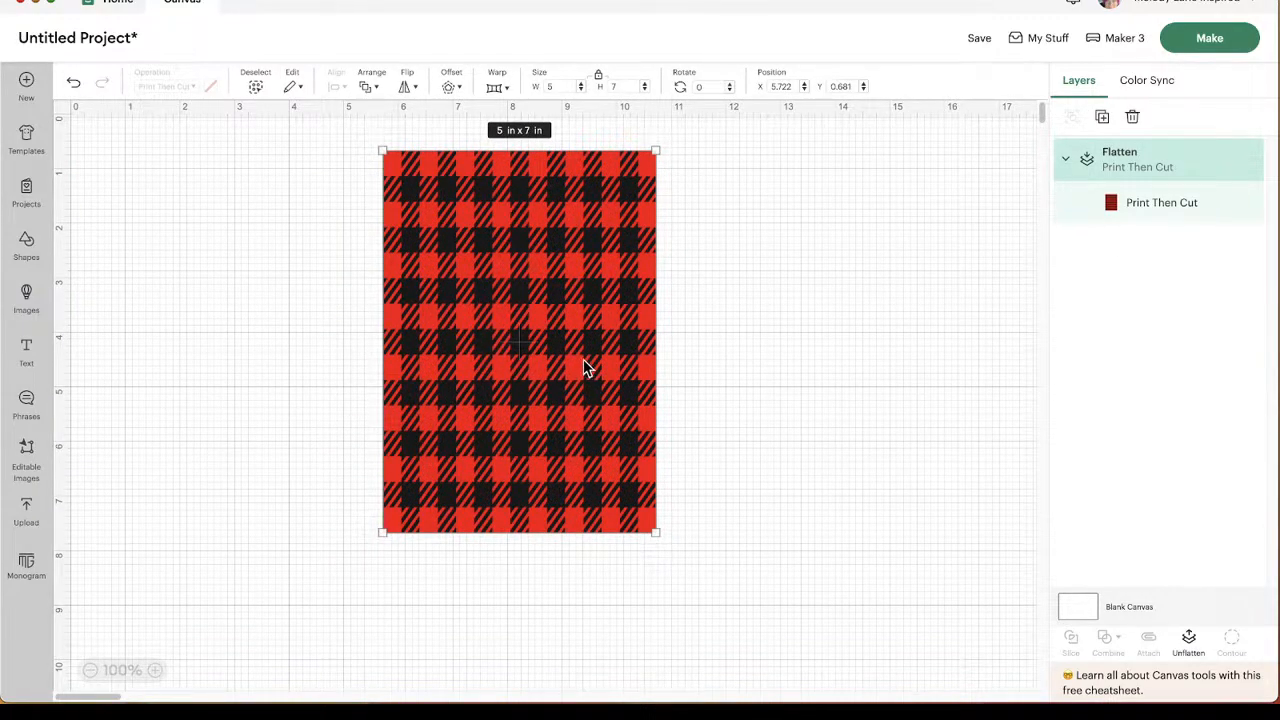
pyautogui.scroll(-1, 588, 337)
pyautogui.moveTo(574, 360); pyautogui.dragTo(595, 412)
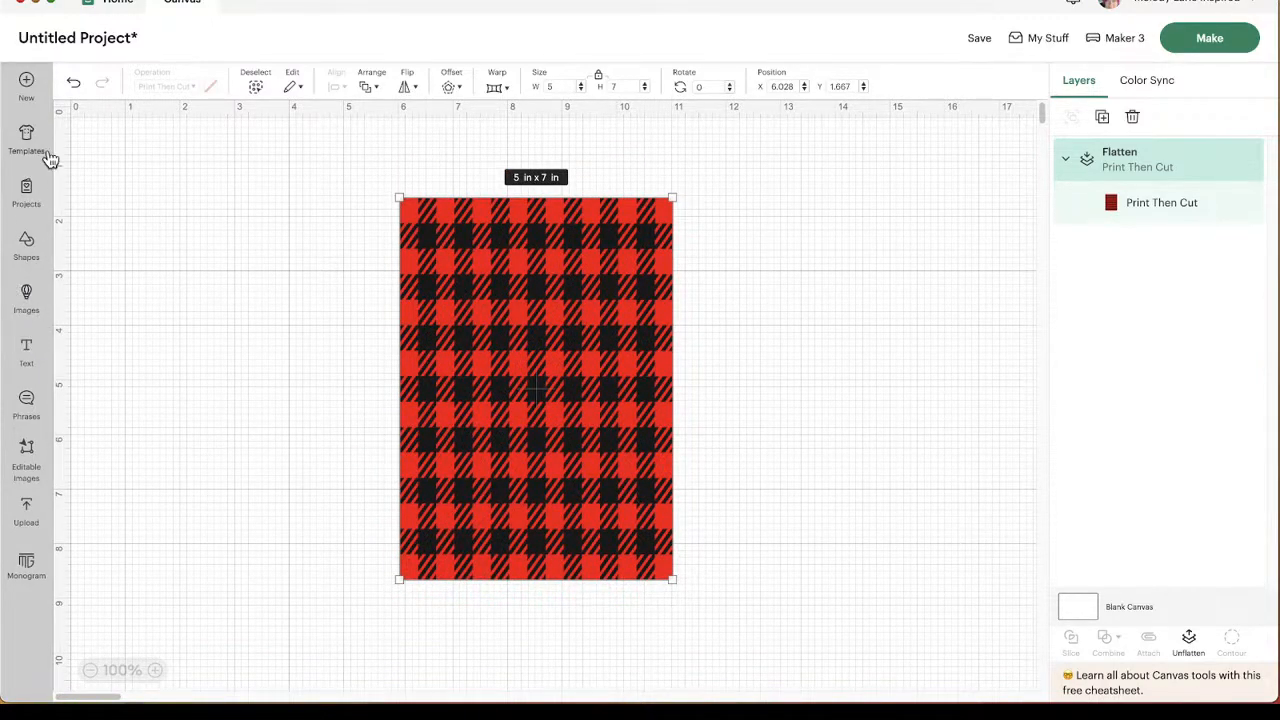
# Add a new basic square to the canvas and move it to about X 2.81, Y 0.82.
pyautogui.click(28, 248)
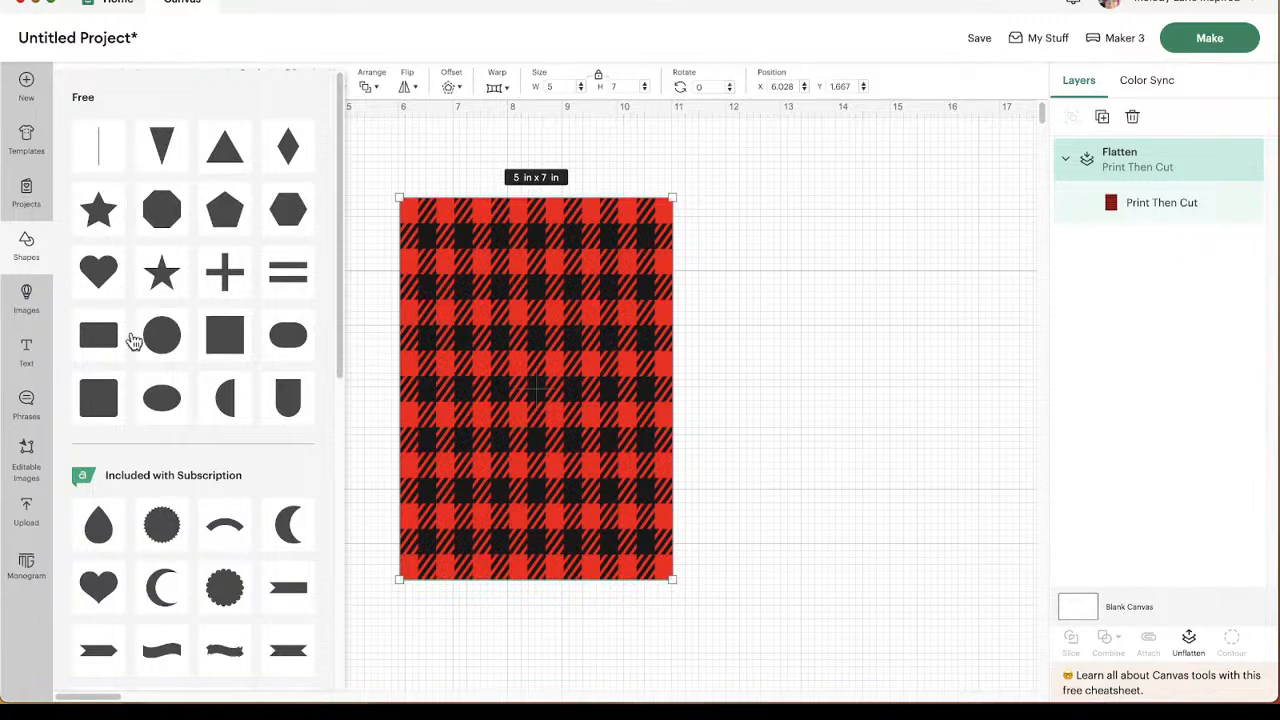
pyautogui.click(213, 348)
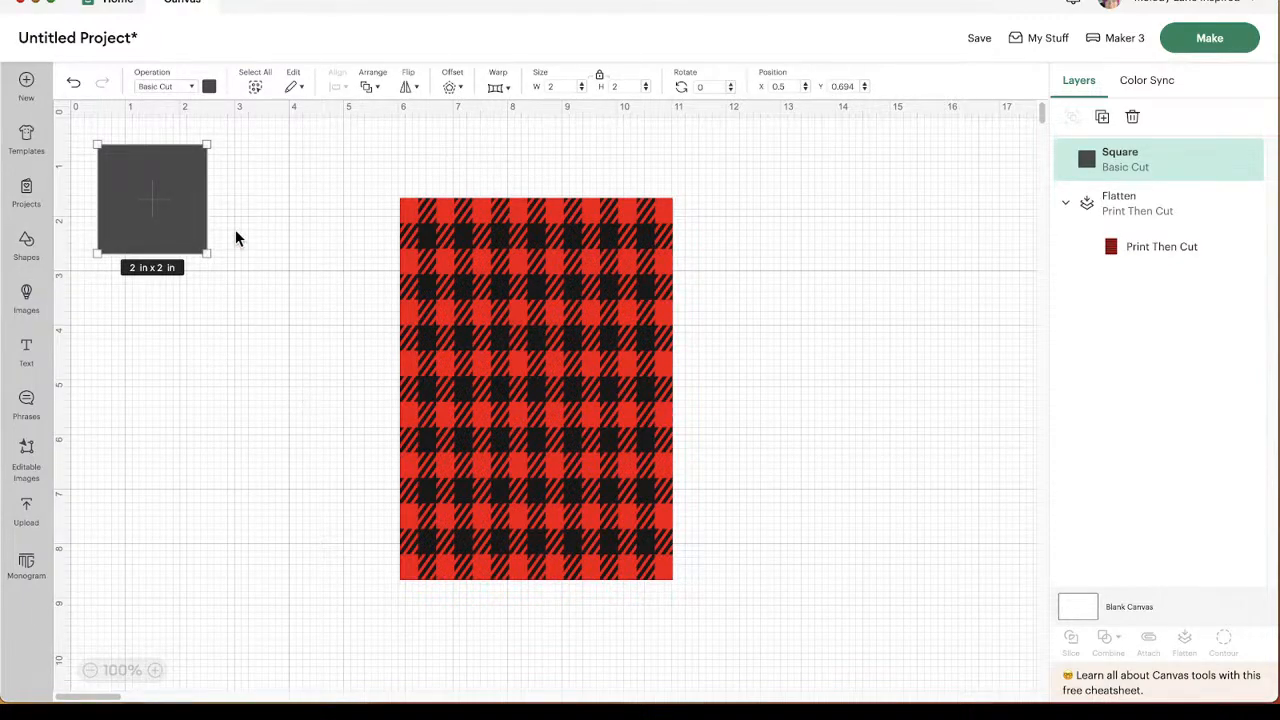
pyautogui.click(556, 86)
pyautogui.moveTo(174, 203); pyautogui.dragTo(305, 210)
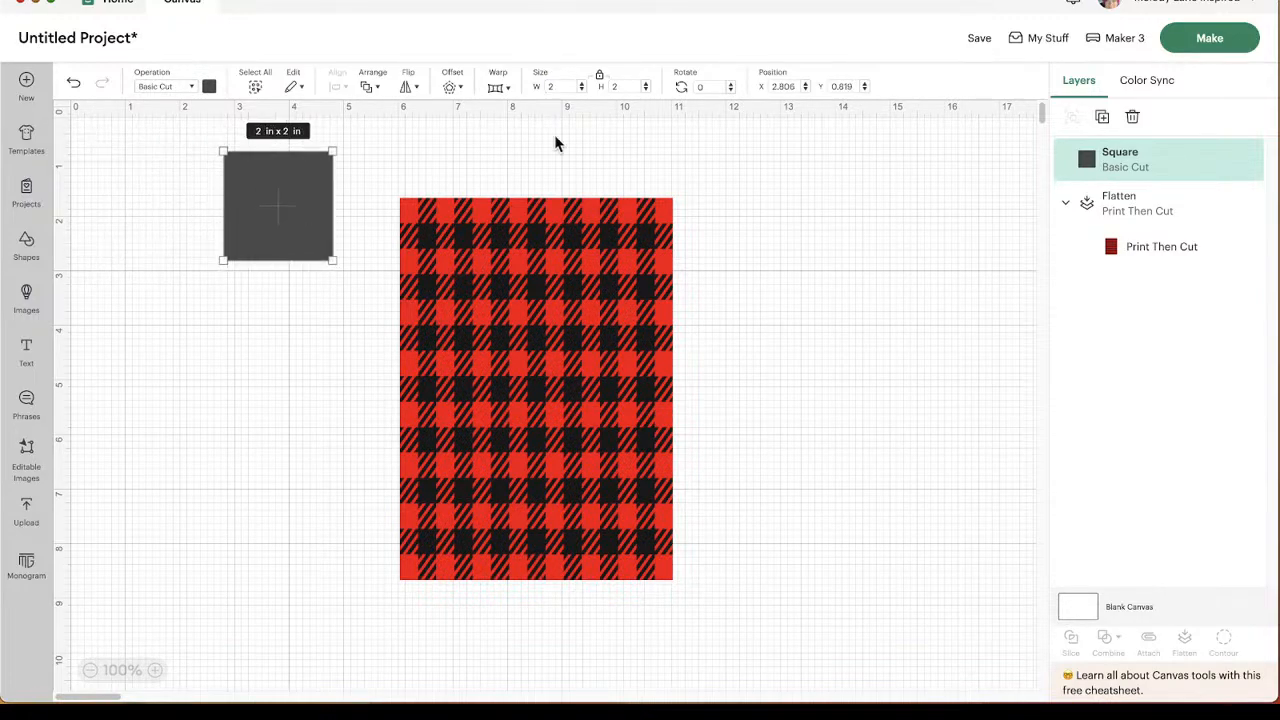
# Unlock the square's proportions and resize it to 10 in wide and 7 in high.
pyautogui.click(599, 75)
pyautogui.click(563, 82)
pyautogui.click(632, 83)
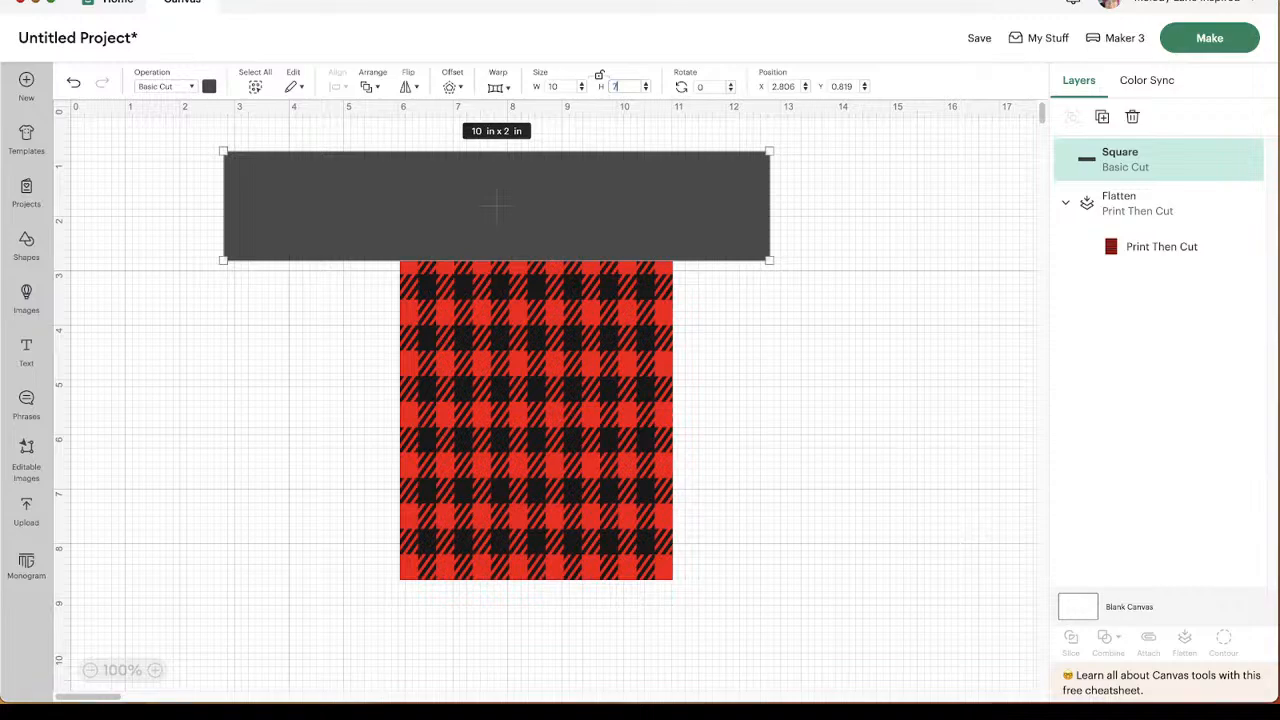
pyautogui.write('7')
pyautogui.press('Return')
# Place the dark rectangle along the canvas's left side and move the plaid panel clear of it to the right.
pyautogui.moveTo(586, 362); pyautogui.dragTo(491, 420)
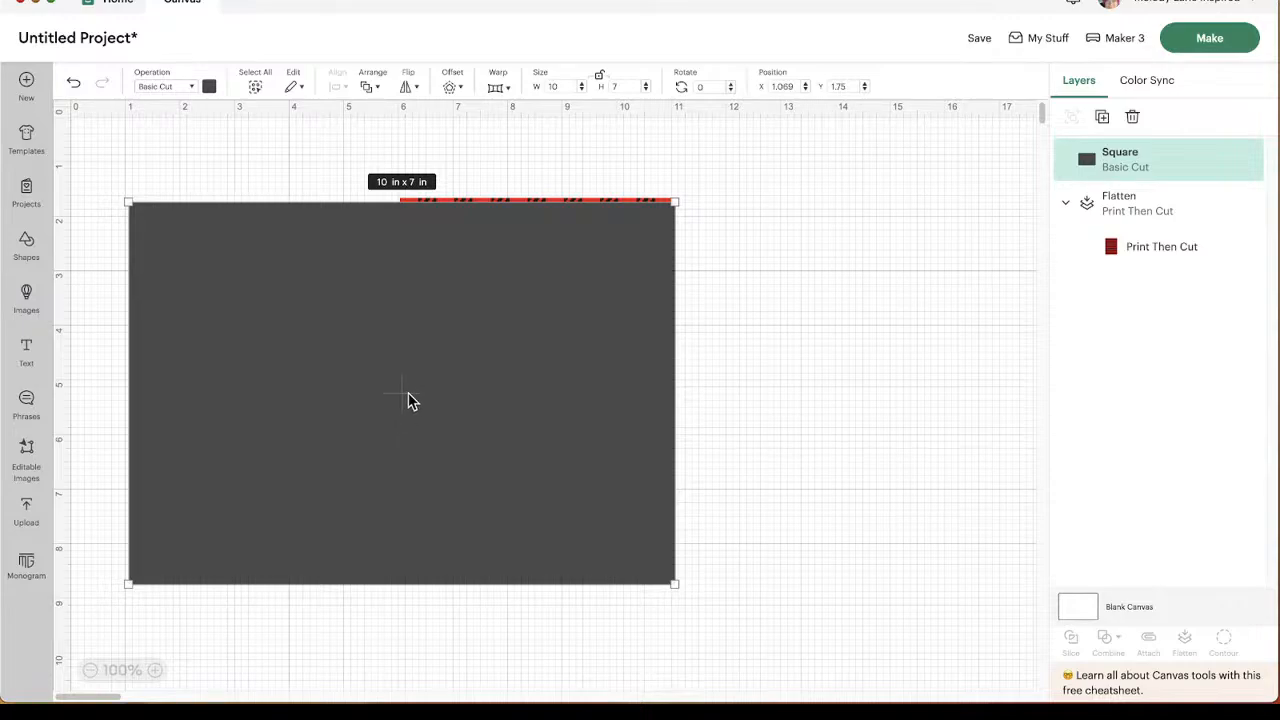
pyautogui.moveTo(460, 408); pyautogui.dragTo(394, 367)
pyautogui.click(709, 389)
pyautogui.moveTo(660, 388); pyautogui.dragTo(883, 351)
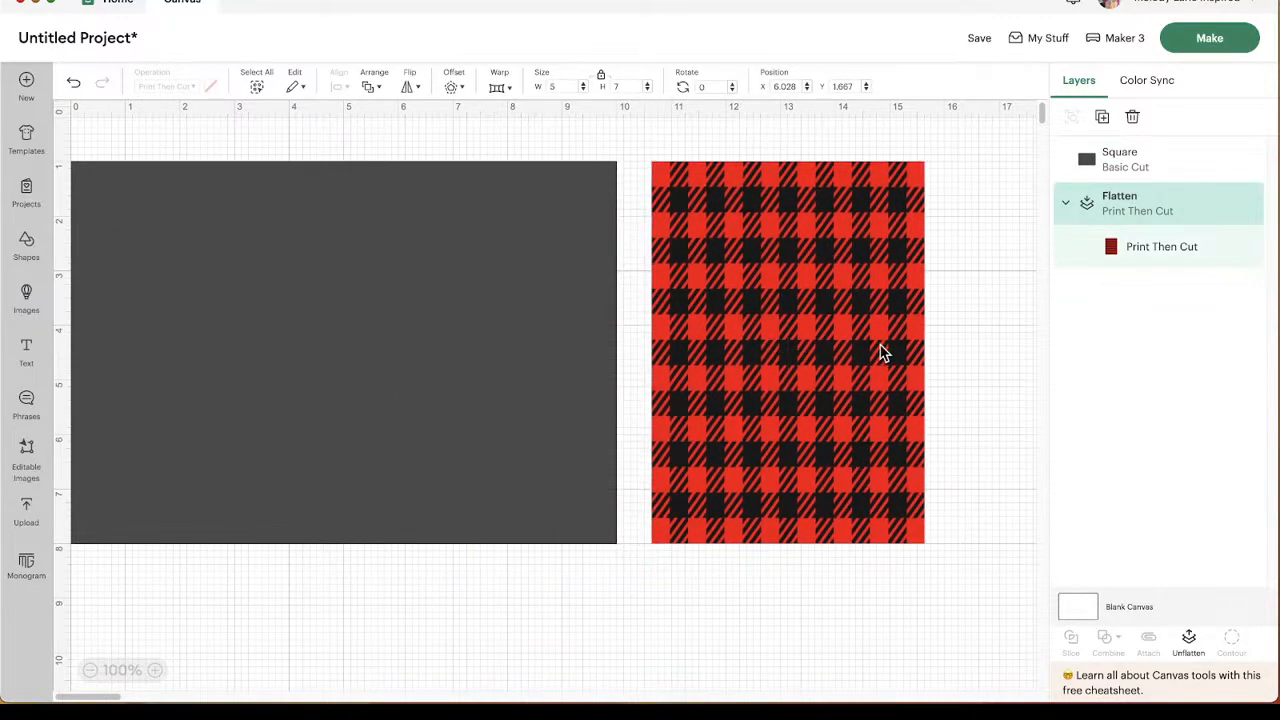
# Overlap the plaid panel with the dark rectangle's right edge at about X 10.11, Y 1.24, and bring the panel to the front.
pyautogui.moveTo(526, 364); pyautogui.dragTo(553, 382)
pyautogui.moveTo(755, 374); pyautogui.dragTo(727, 387)
pyautogui.rightClick(727, 387)
pyautogui.click(784, 268)
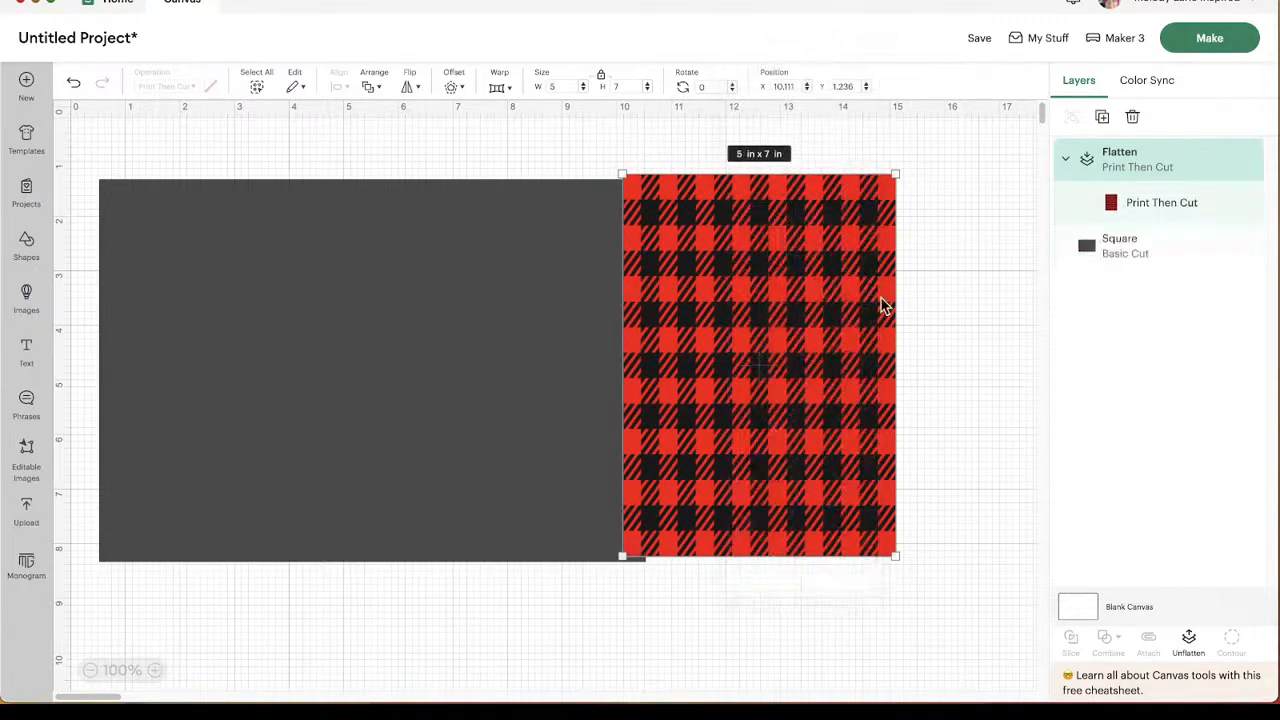
# Fit the plaid panel on the base's right half at about X 5.56, Y 1.38, shrinking it to about 4.94 x 6.92 in.
pyautogui.moveTo(846, 309); pyautogui.dragTo(585, 325)
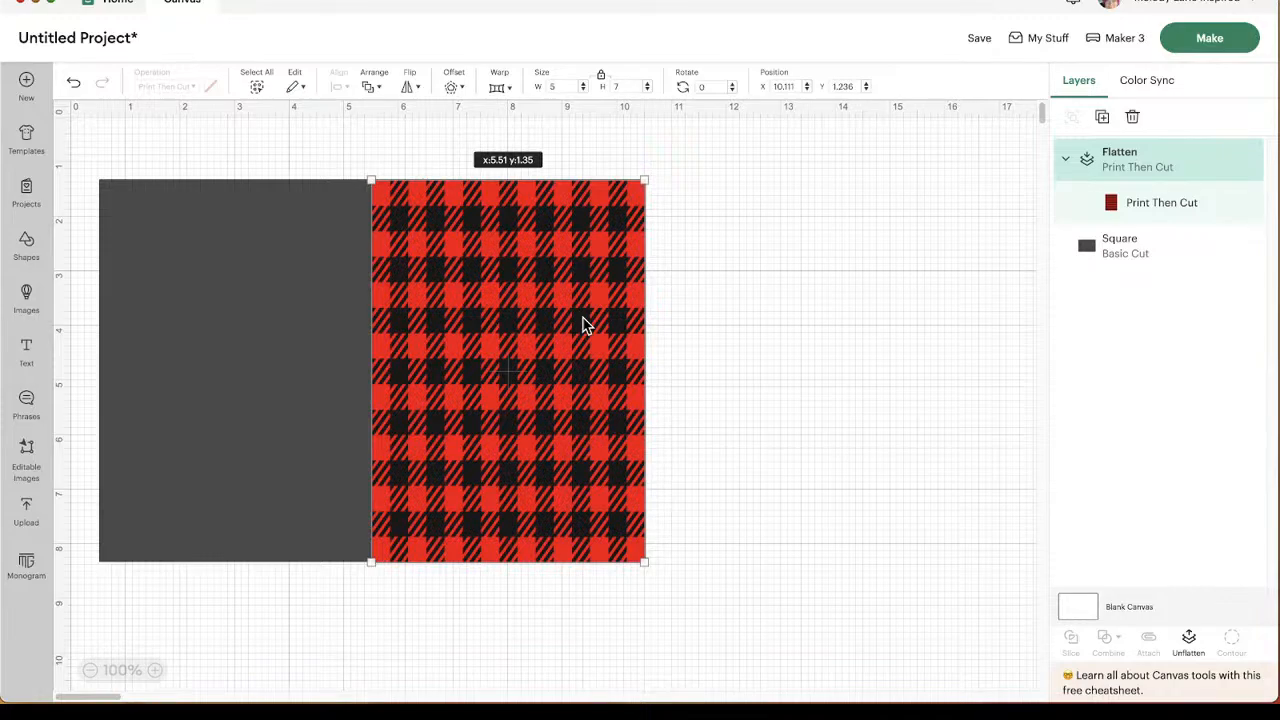
pyautogui.moveTo(586, 325); pyautogui.dragTo(589, 325)
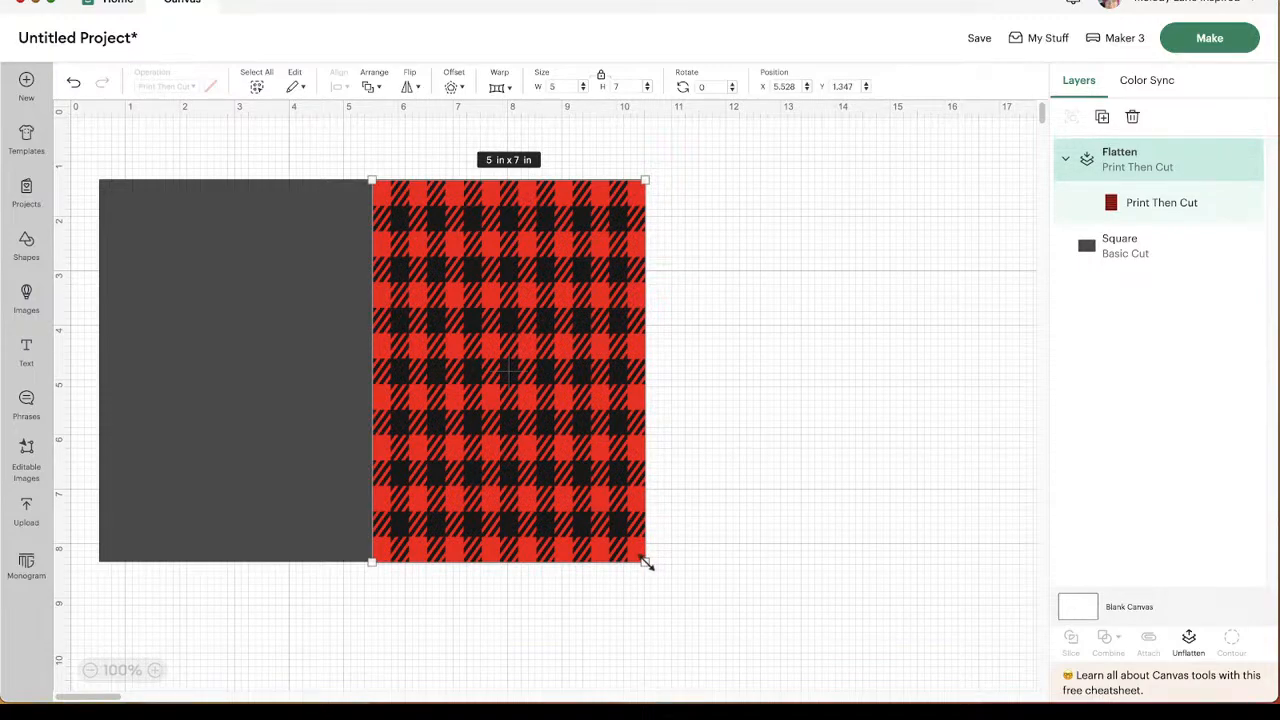
pyautogui.moveTo(646, 563); pyautogui.dragTo(642, 558)
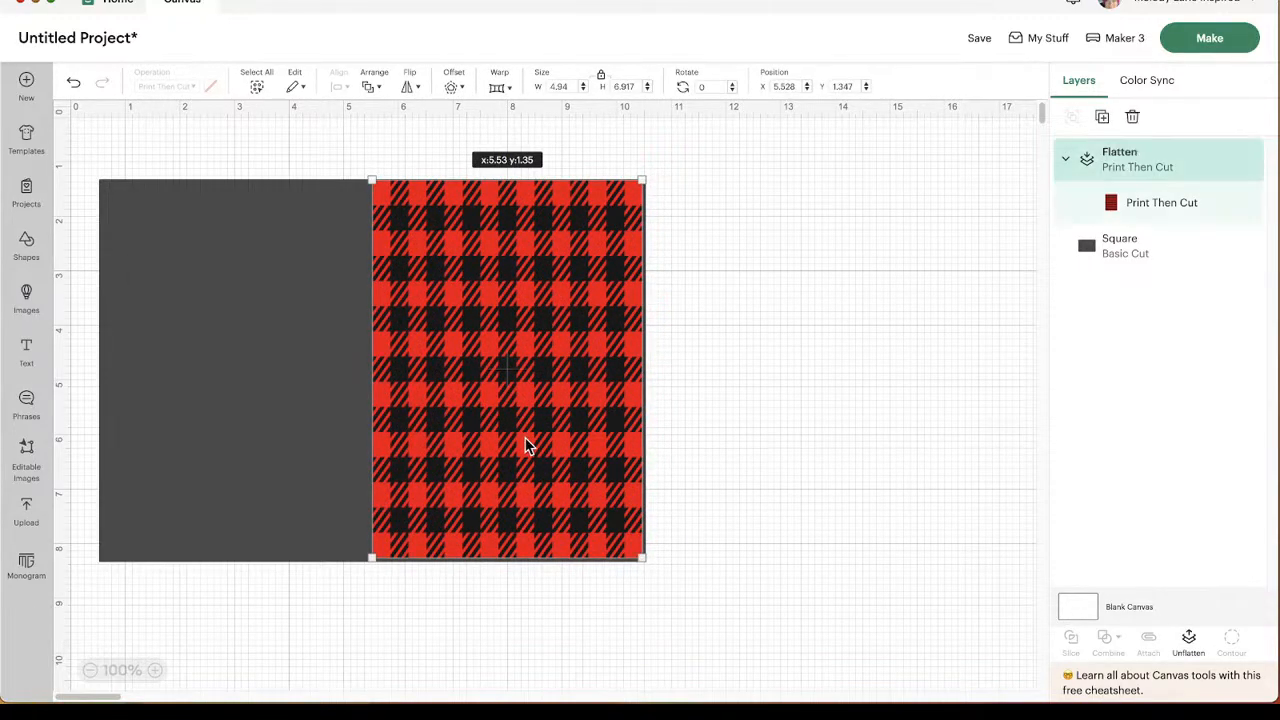
pyautogui.moveTo(526, 443); pyautogui.dragTo(529, 447)
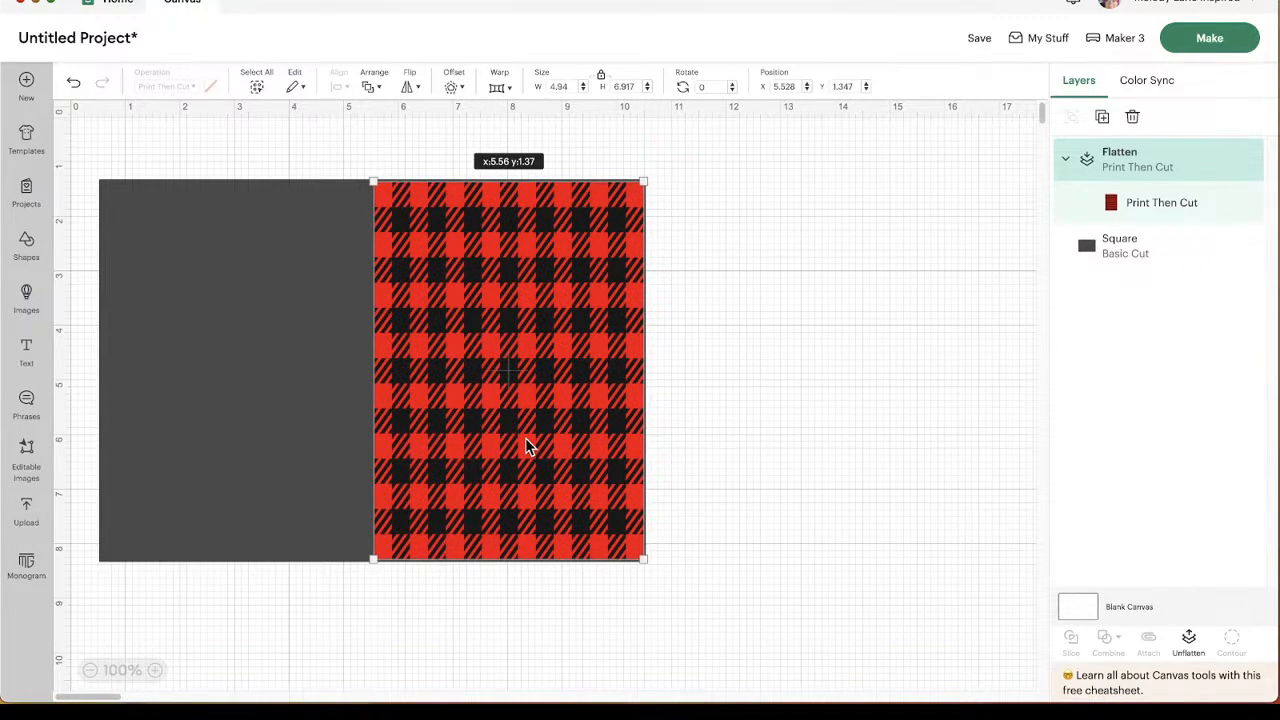
pyautogui.moveTo(529, 447); pyautogui.dragTo(529, 447)
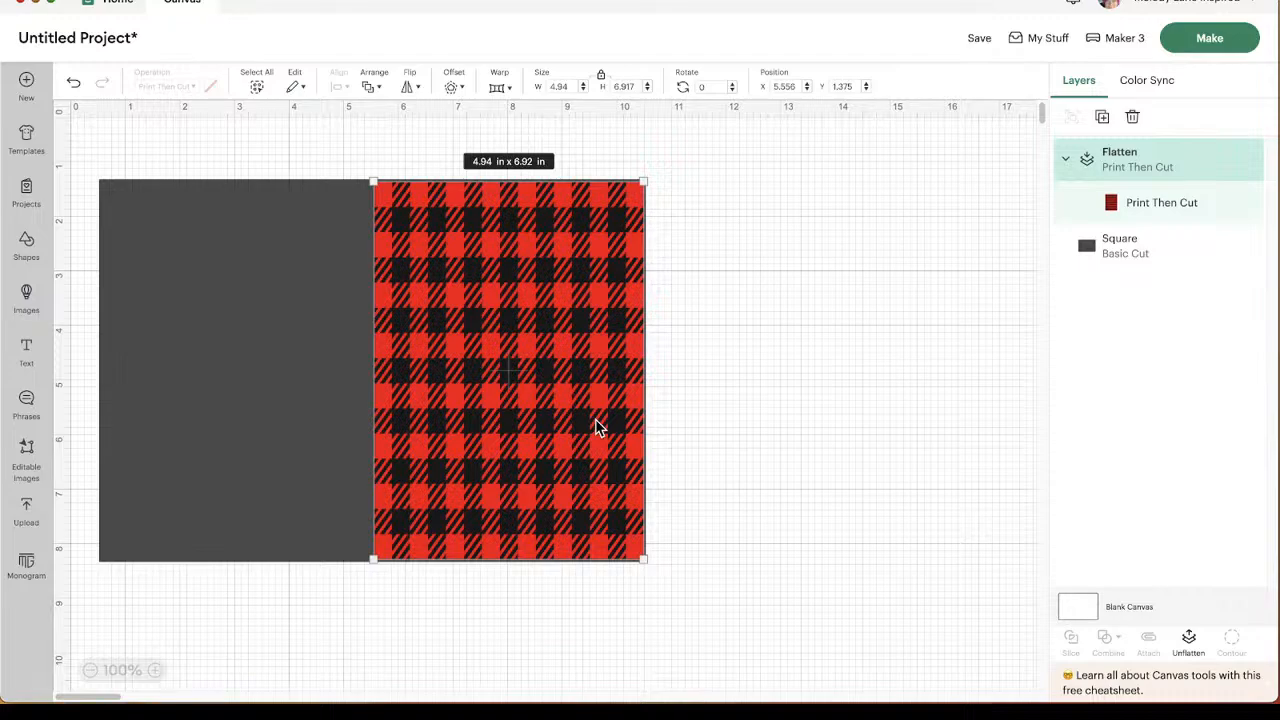
# Move the plaid panel off the base and add a 7 in high score line near the middle of the dark rectangle.
pyautogui.moveTo(595, 428); pyautogui.dragTo(895, 428)
pyautogui.moveTo(457, 397)
pyautogui.mouseDown()
pyautogui.moveTo(484, 418)
pyautogui.moveTo(455, 405)
pyautogui.mouseUp()
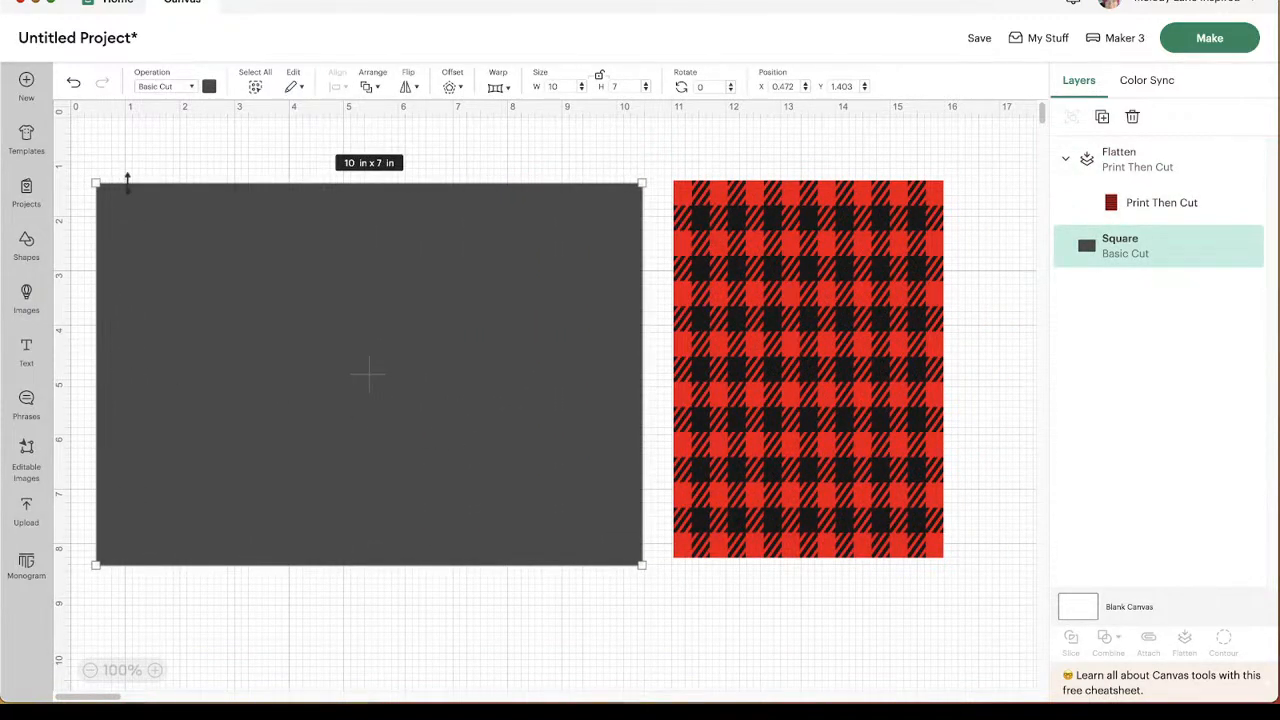
pyautogui.click(33, 258)
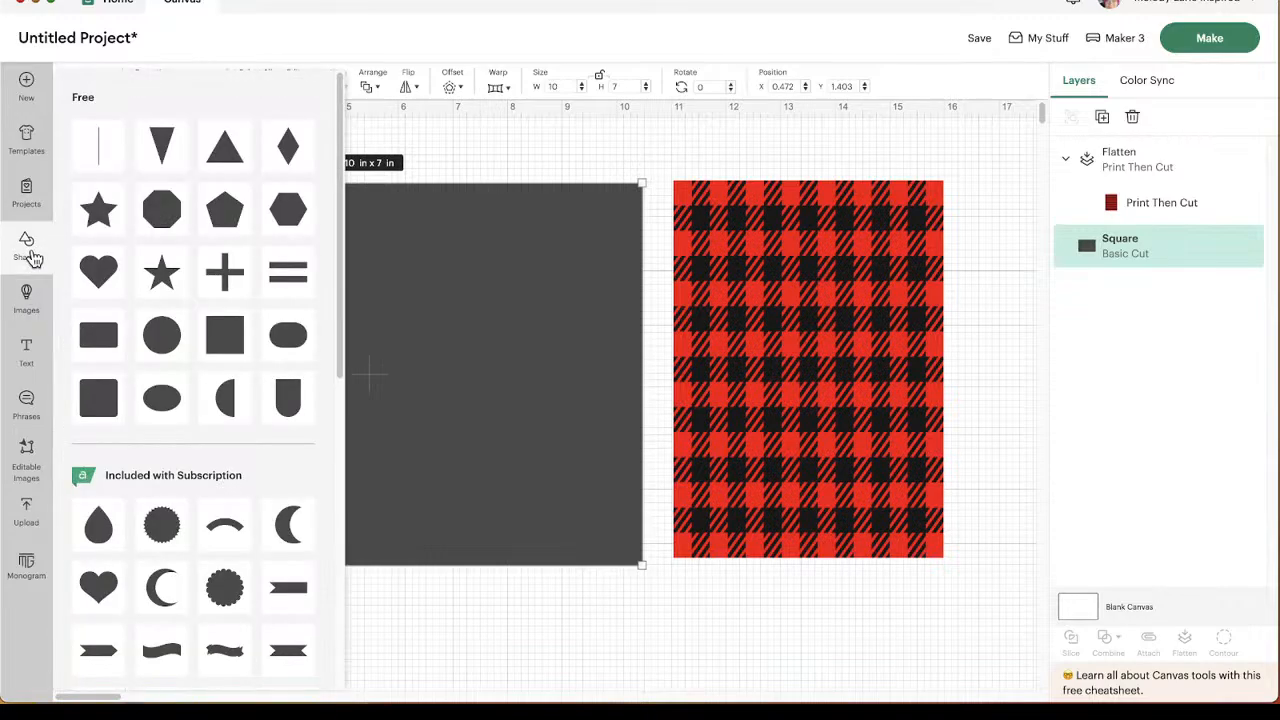
pyautogui.click(103, 149)
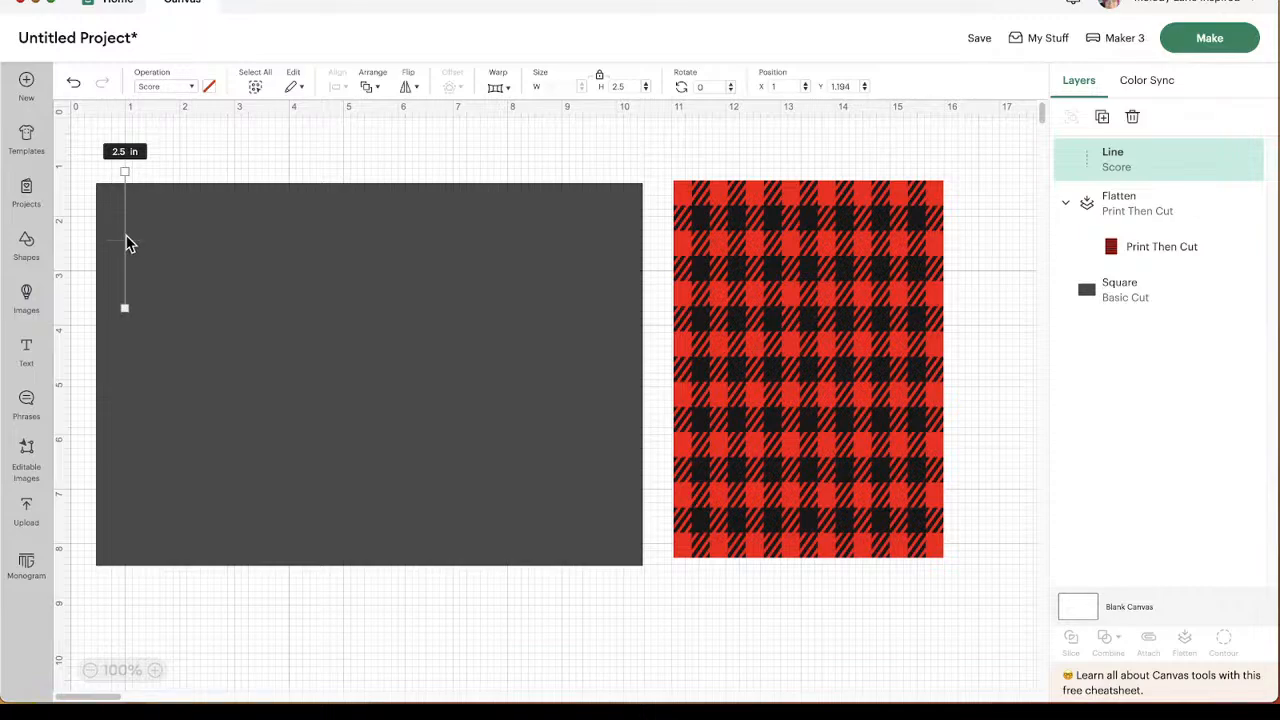
pyautogui.moveTo(125, 243); pyautogui.dragTo(353, 225)
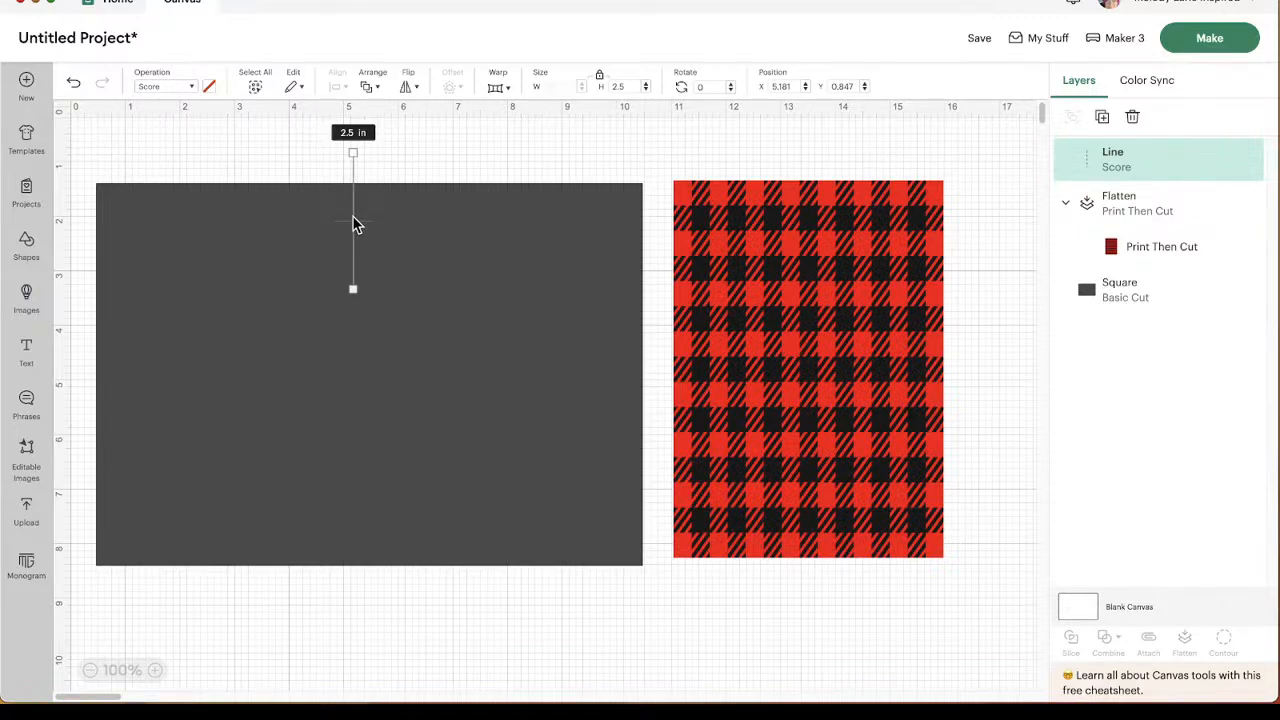
pyautogui.click(631, 86)
pyautogui.write('7')
pyautogui.press('Return')
pyautogui.moveTo(280, 166); pyautogui.dragTo(420, 340)
pyautogui.click(1148, 643)
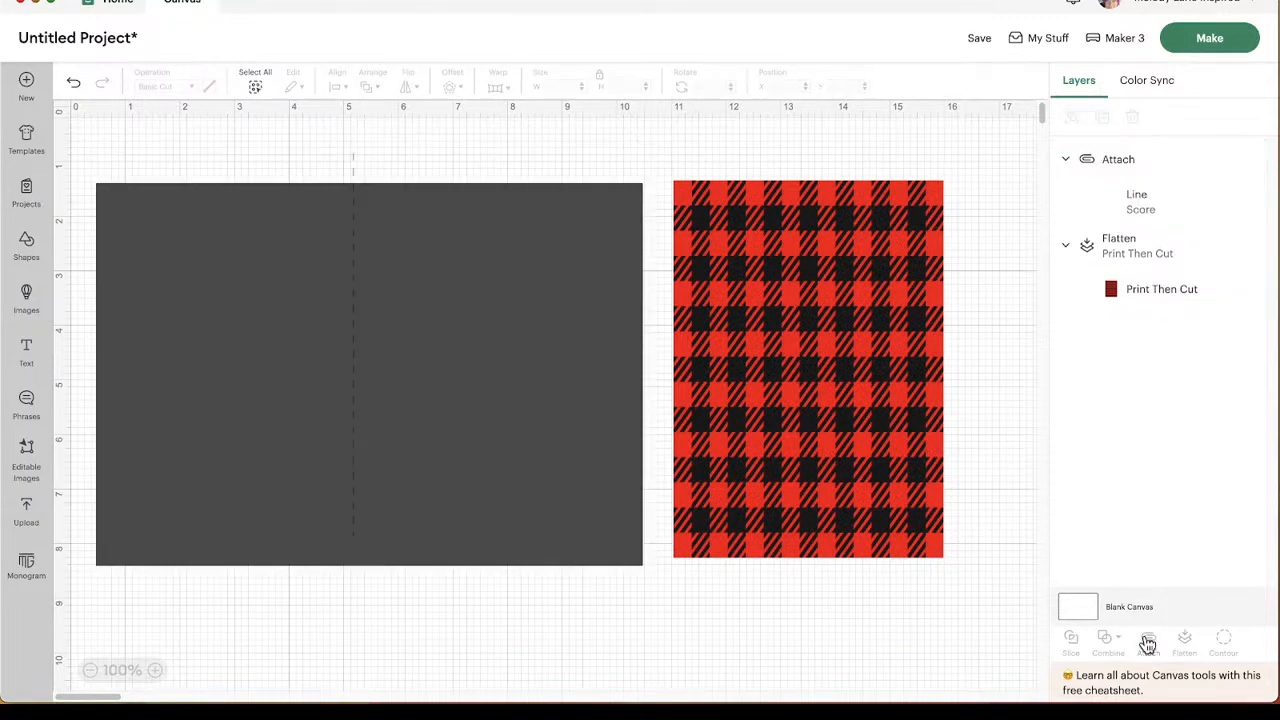
pyautogui.press('super+z')
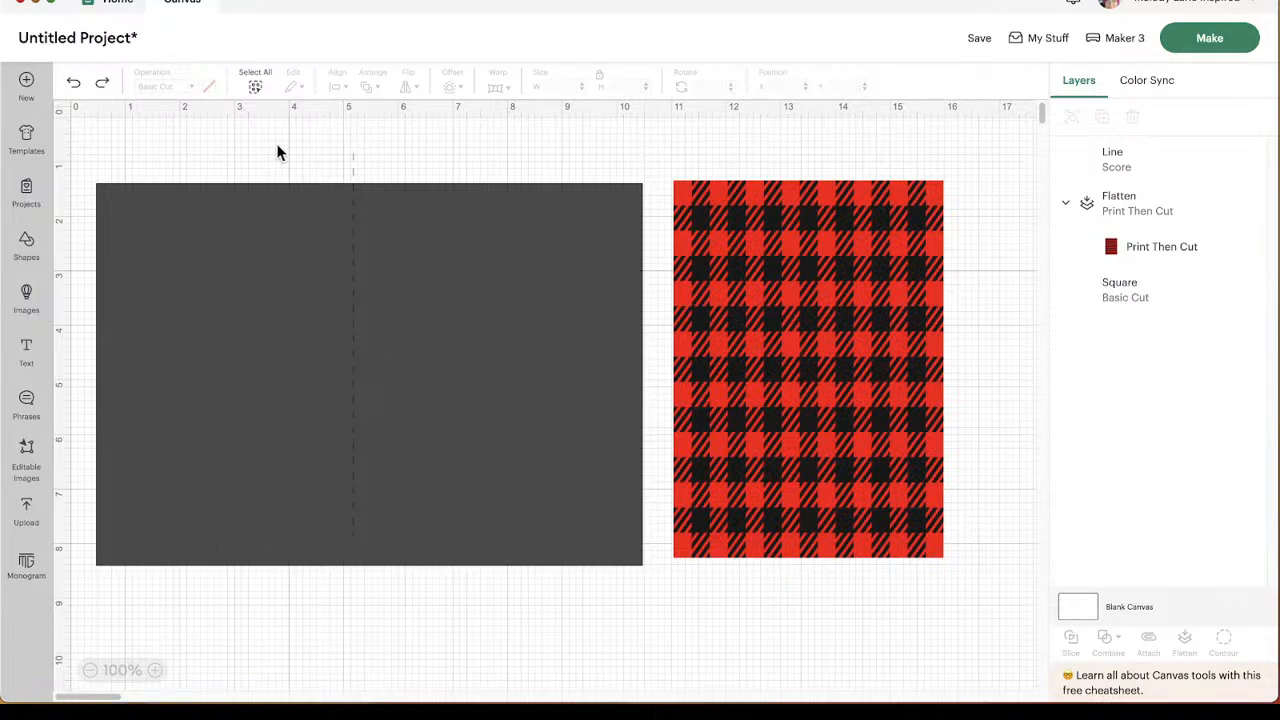
# Center the score line on the dark rectangle and attach the two, keeping the plaid panel beside them at about X 10.78, Y 0.97.
pyautogui.moveTo(311, 166); pyautogui.dragTo(434, 366)
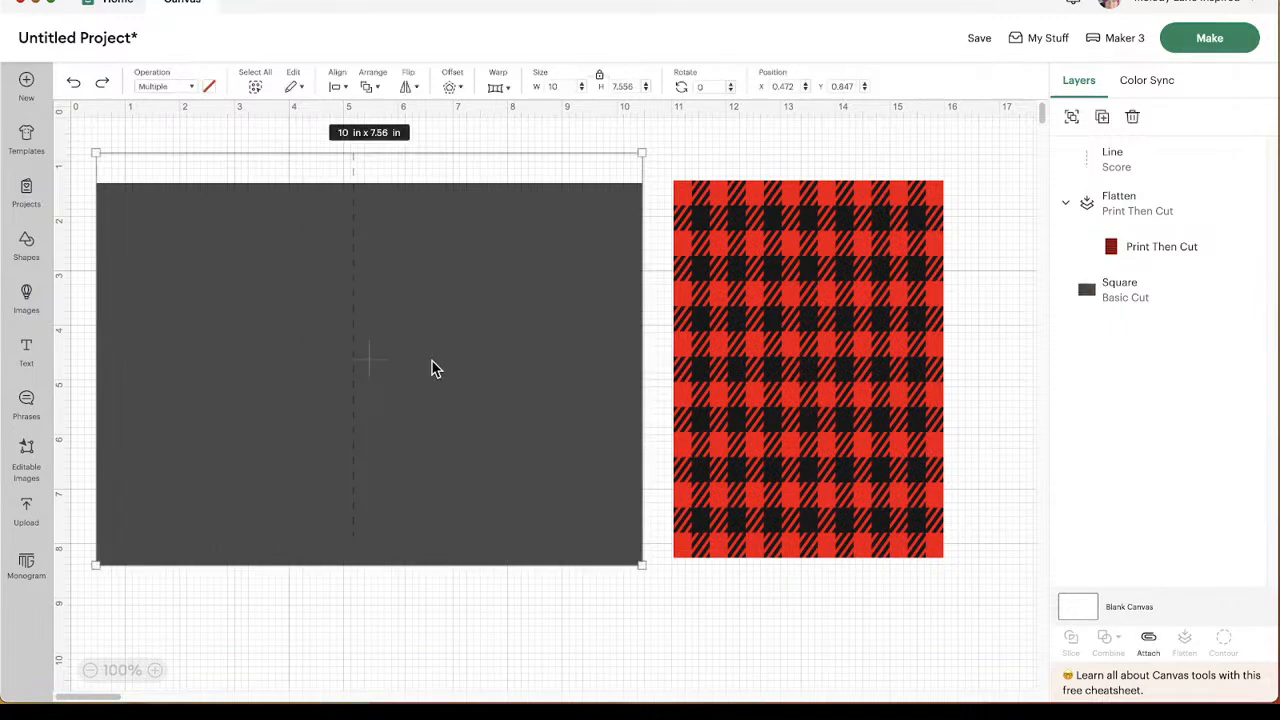
pyautogui.click(338, 87)
pyautogui.click(380, 297)
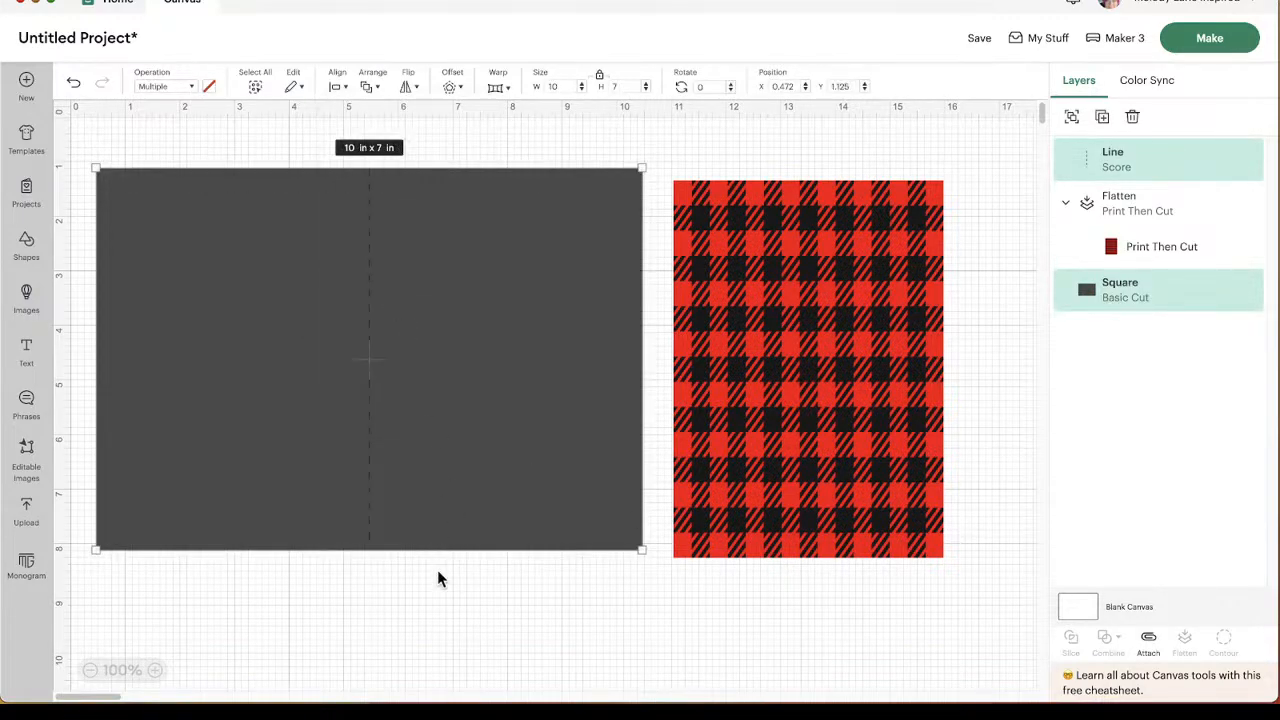
pyautogui.click(426, 599)
pyautogui.moveTo(426, 599); pyautogui.dragTo(246, 402)
pyautogui.click(1148, 642)
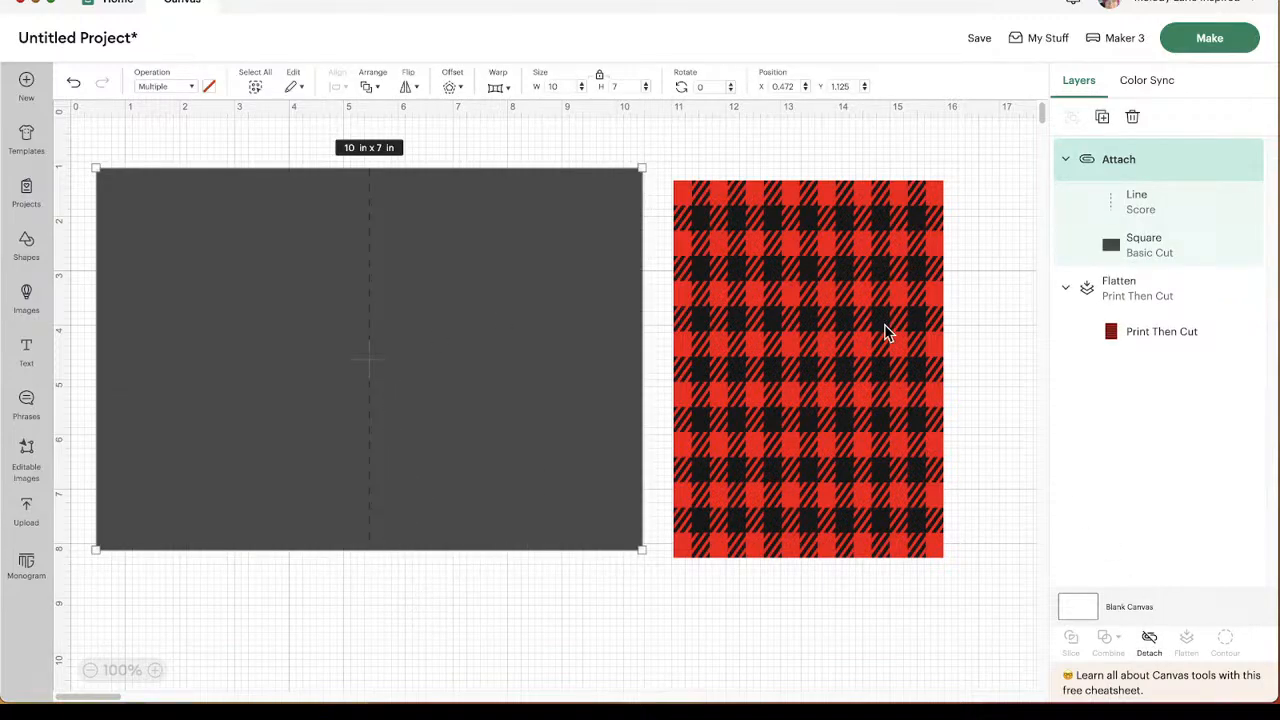
pyautogui.moveTo(886, 329); pyautogui.dragTo(863, 311)
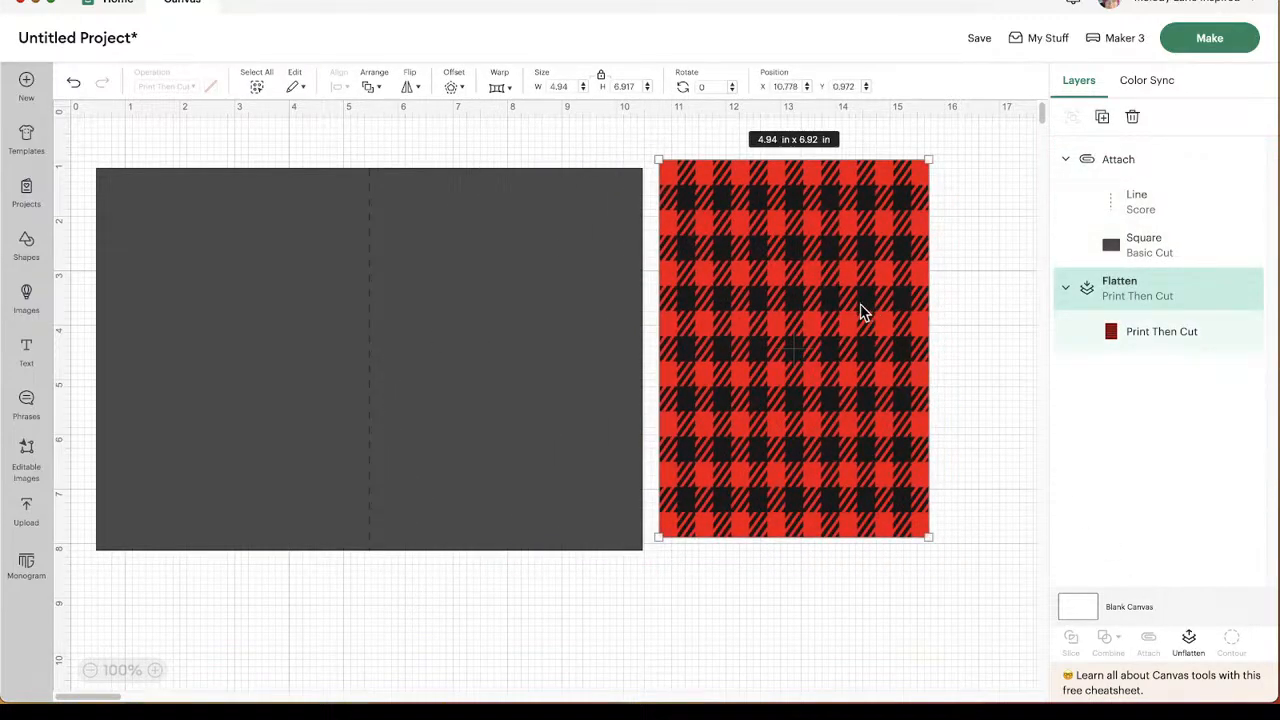
# Detach the score line from the base and resize both together to 10 in wide and 5 in high with proportions unlocked.
pyautogui.click(458, 345)
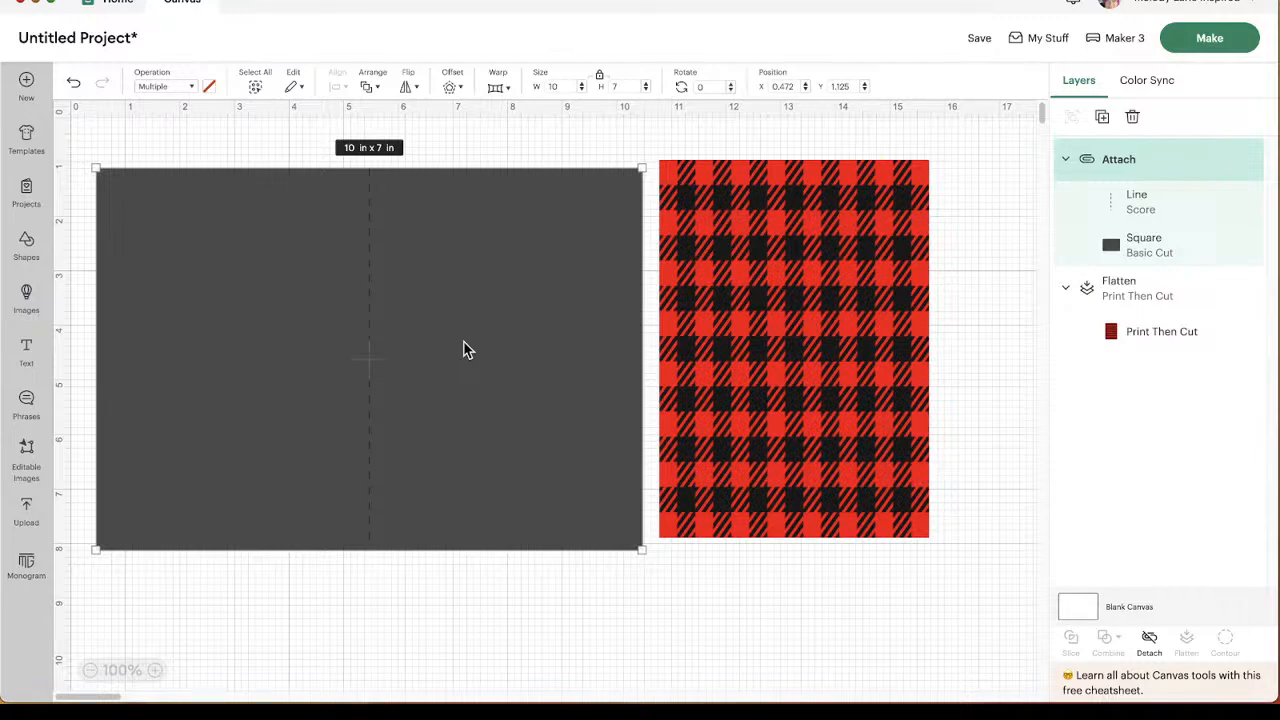
pyautogui.click(1150, 645)
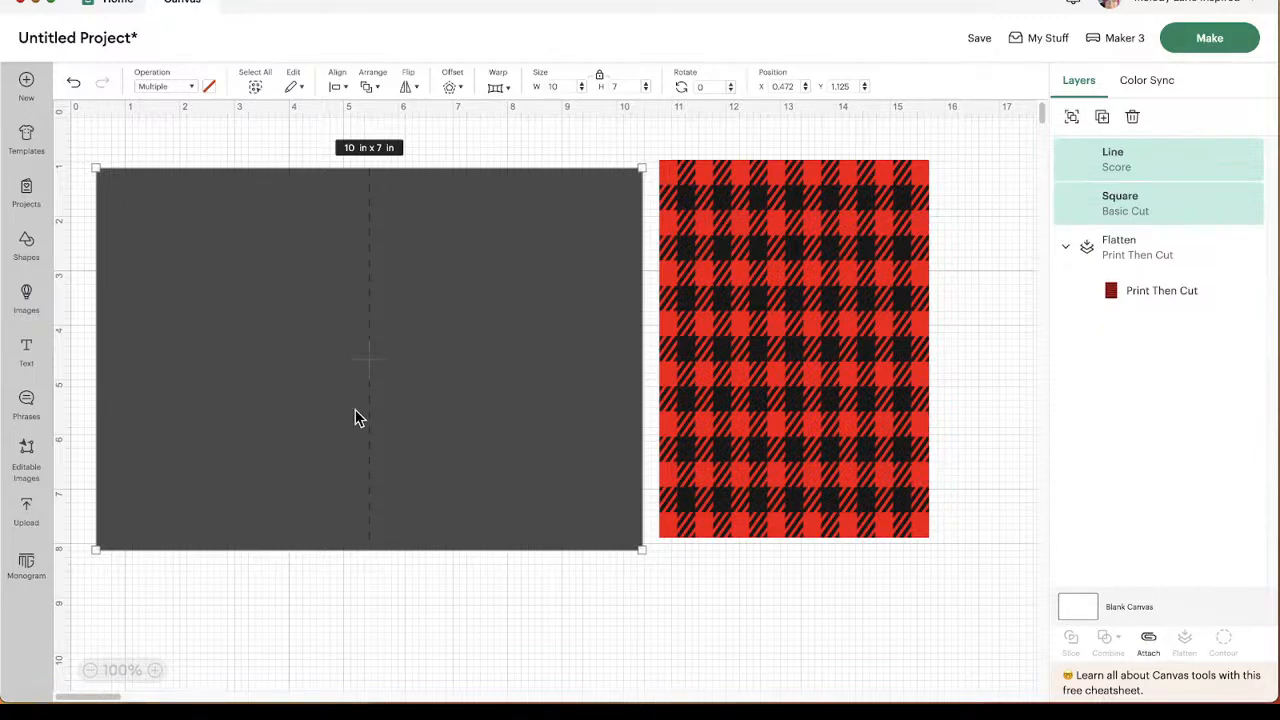
pyautogui.moveTo(547, 445); pyautogui.dragTo(565, 510)
pyautogui.click(620, 85)
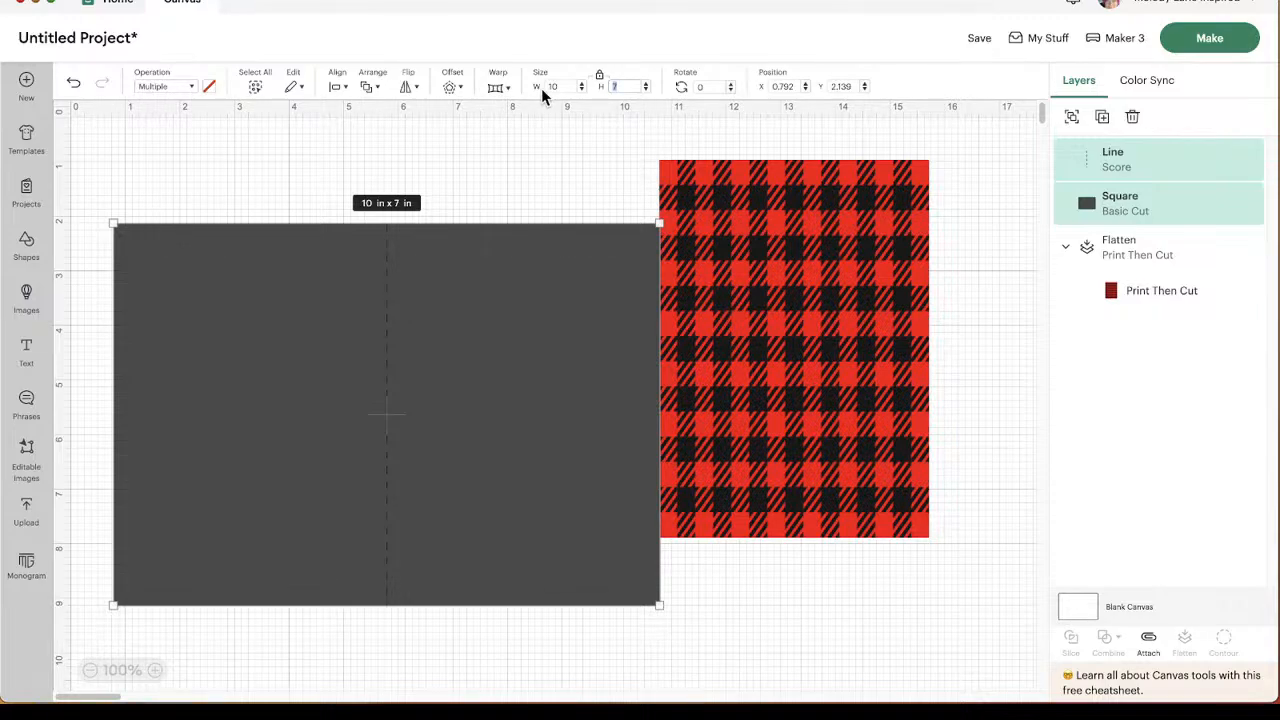
pyautogui.write('5')
pyautogui.press('Return')
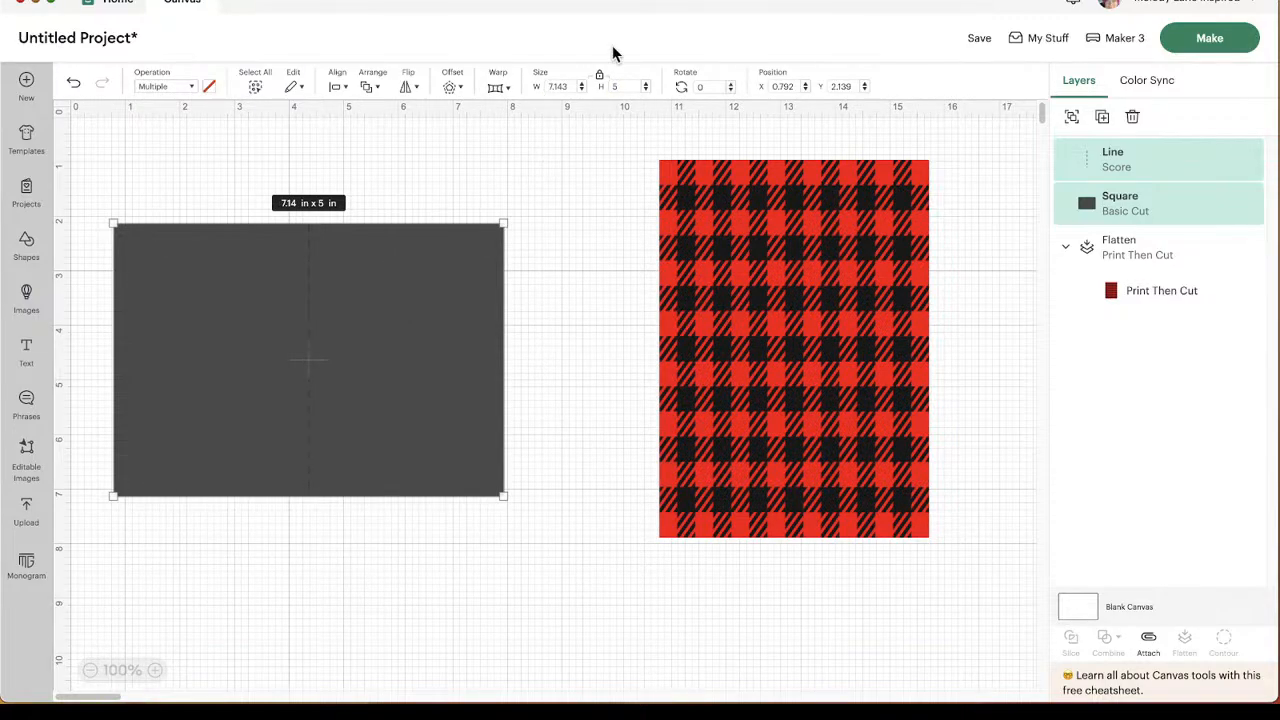
pyautogui.click(567, 86)
pyautogui.write('10')
pyautogui.press('Return')
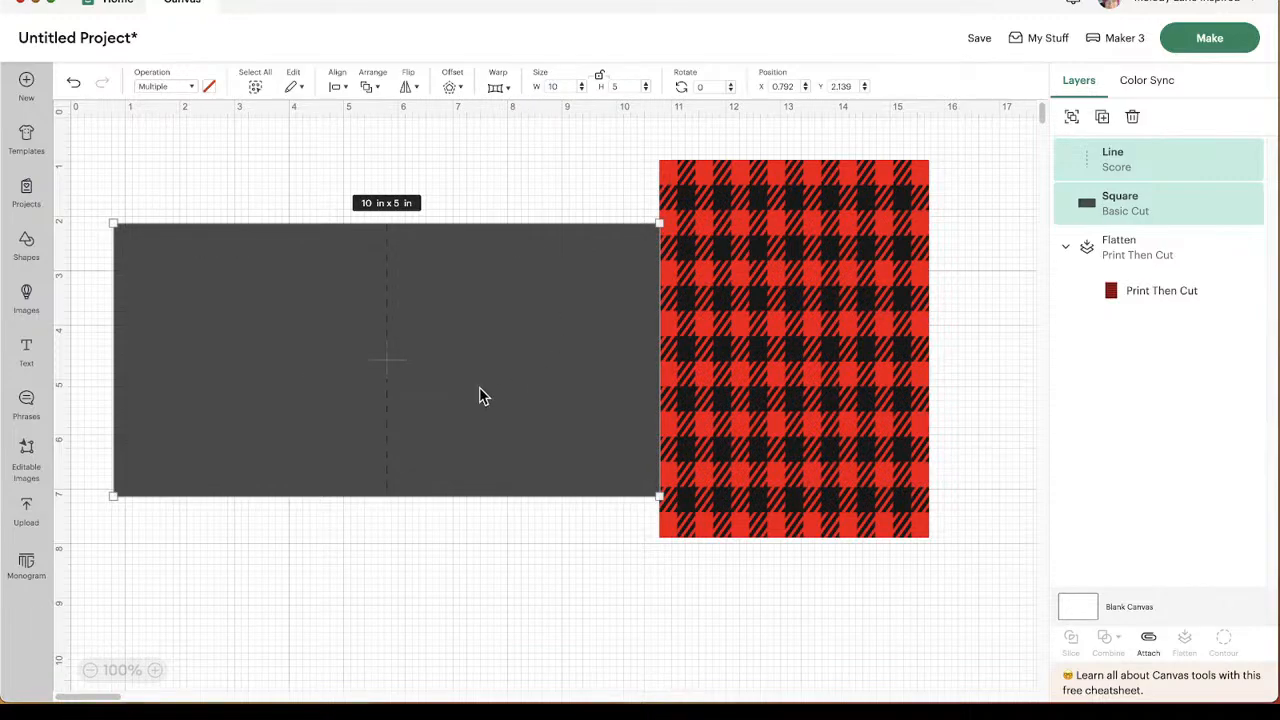
pyautogui.moveTo(507, 426); pyautogui.dragTo(494, 446)
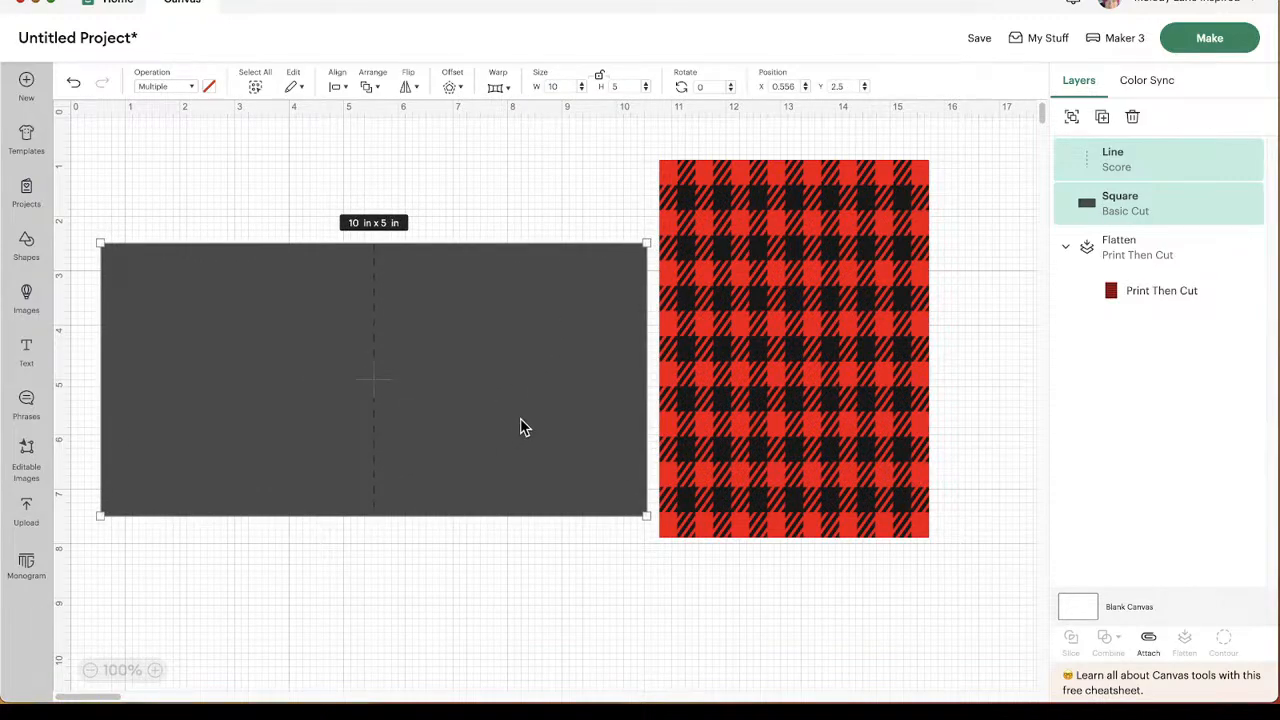
# Unlock the plaid panel's proportions and resize it to 4.94 in wide and 4.94 in high.
pyautogui.click(843, 494)
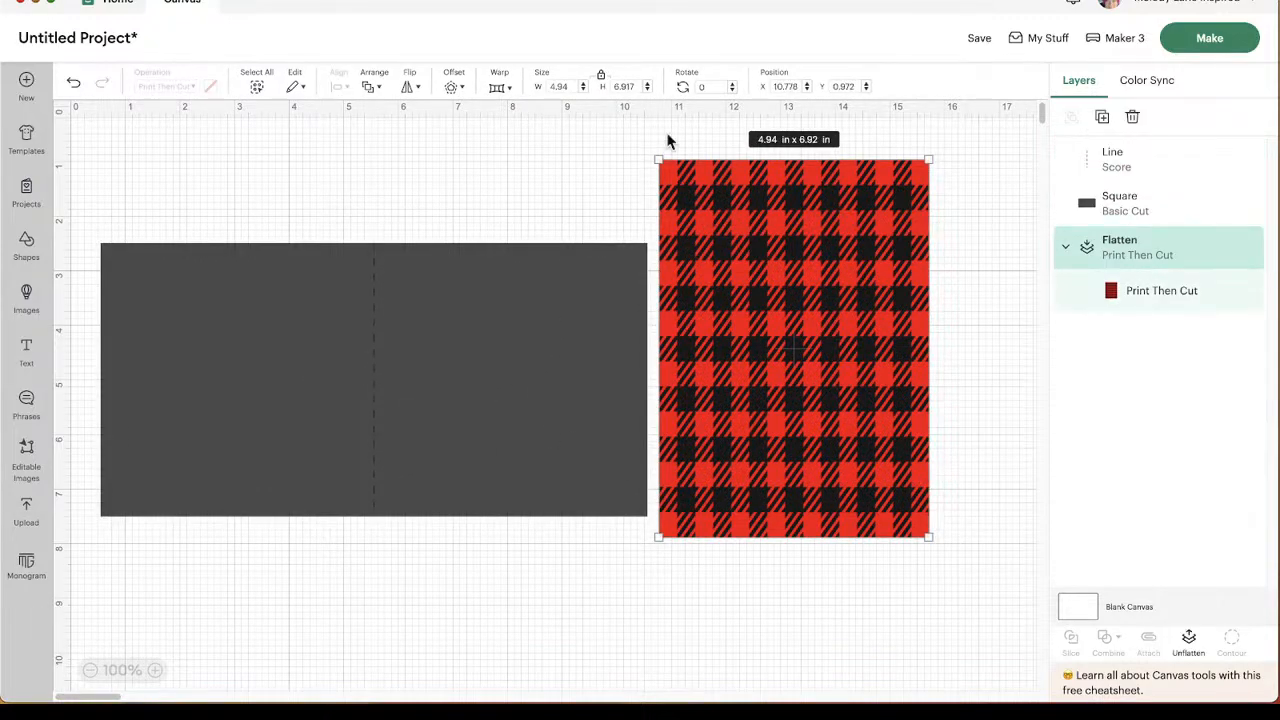
pyautogui.click(563, 86)
pyautogui.click(637, 87)
pyautogui.write('7.94')
pyautogui.press('Return')
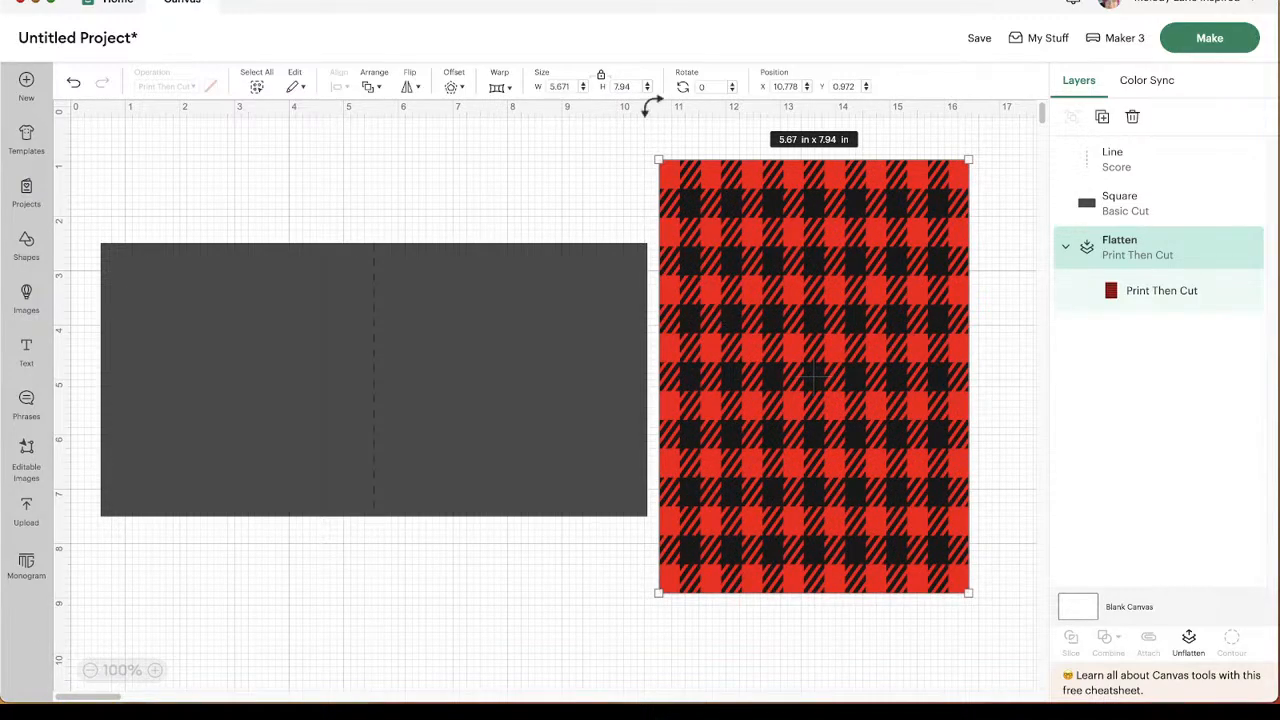
pyautogui.click(562, 87)
pyautogui.write('4.94')
pyautogui.press('Return')
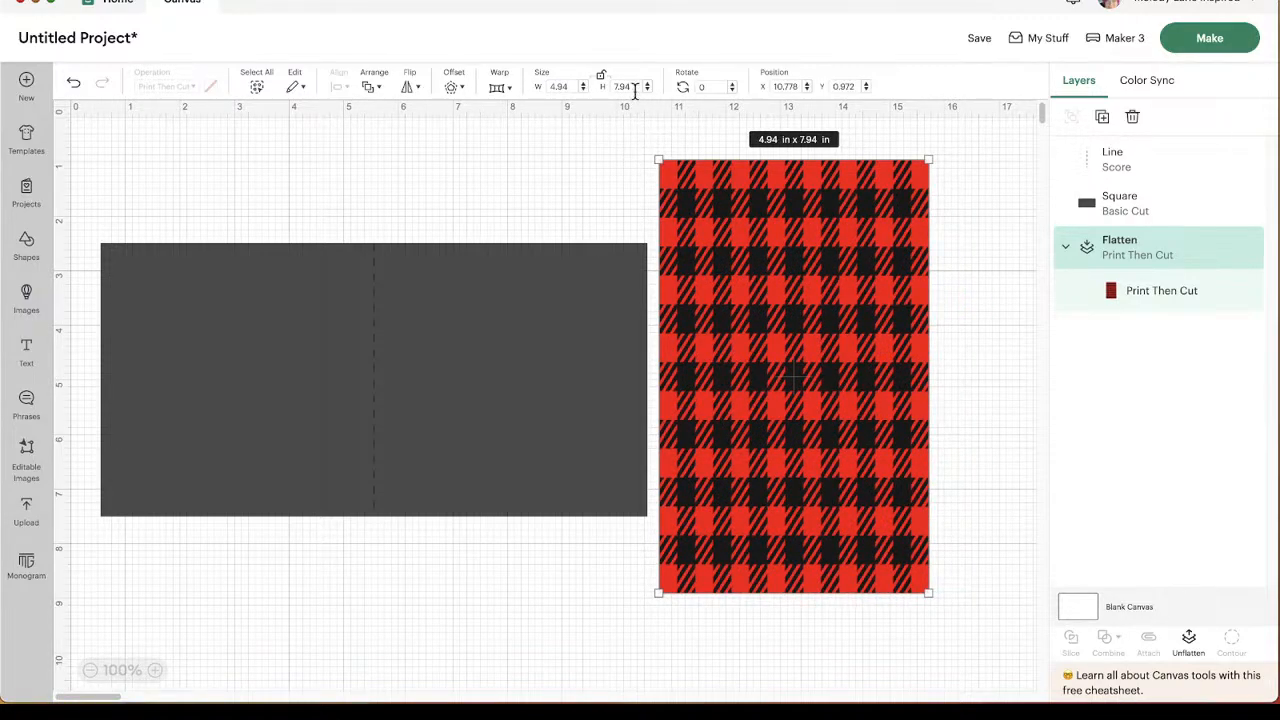
pyautogui.click(630, 86)
pyautogui.write('4.94')
pyautogui.press('Return')
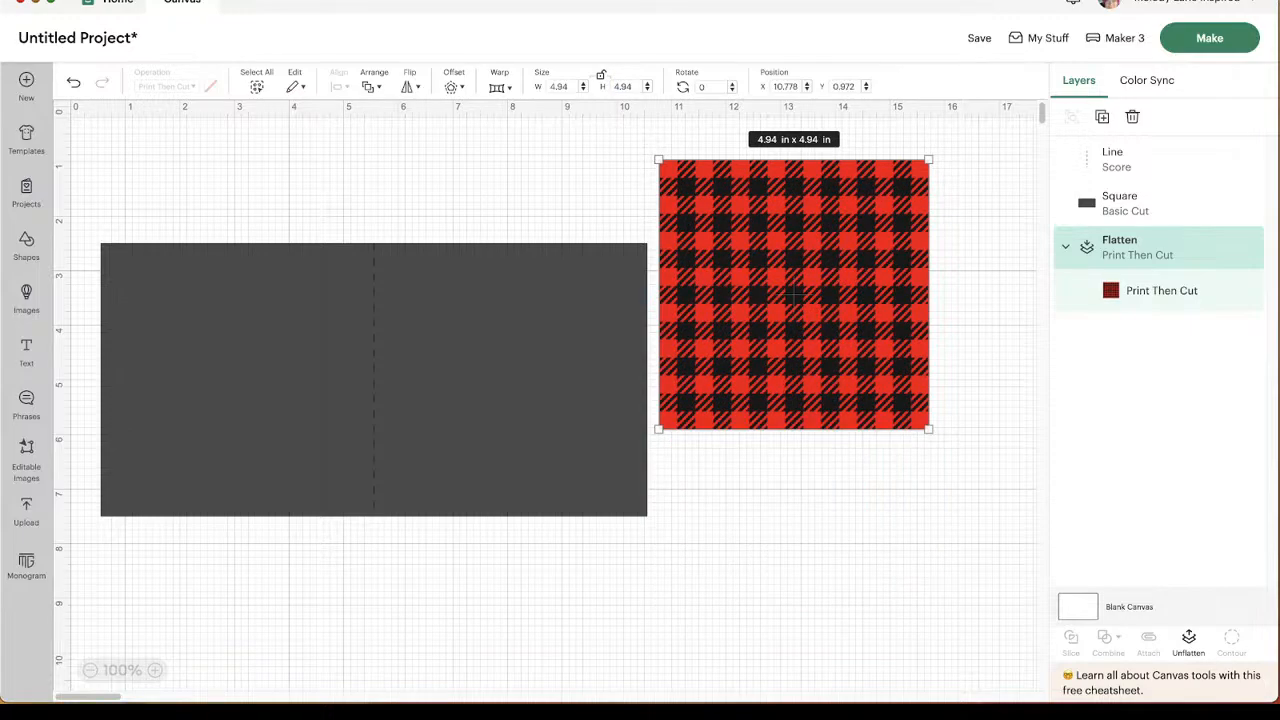
# Bring the plaid panel to the front, trim it to about 4.91 in square on the base's right half, and move it beside the base.
pyautogui.click(986, 352)
pyautogui.moveTo(880, 315); pyautogui.dragTo(560, 414)
pyautogui.rightClick(828, 378)
pyautogui.click(875, 268)
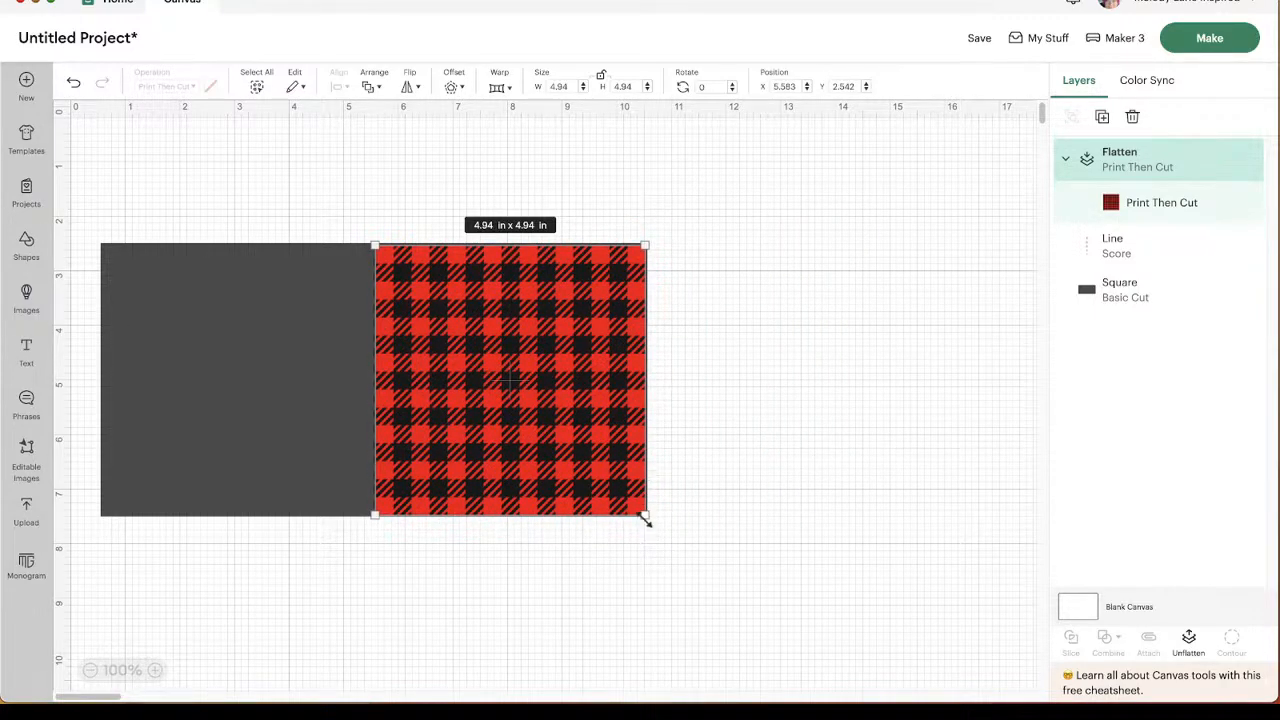
pyautogui.moveTo(645, 516); pyautogui.dragTo(644, 515)
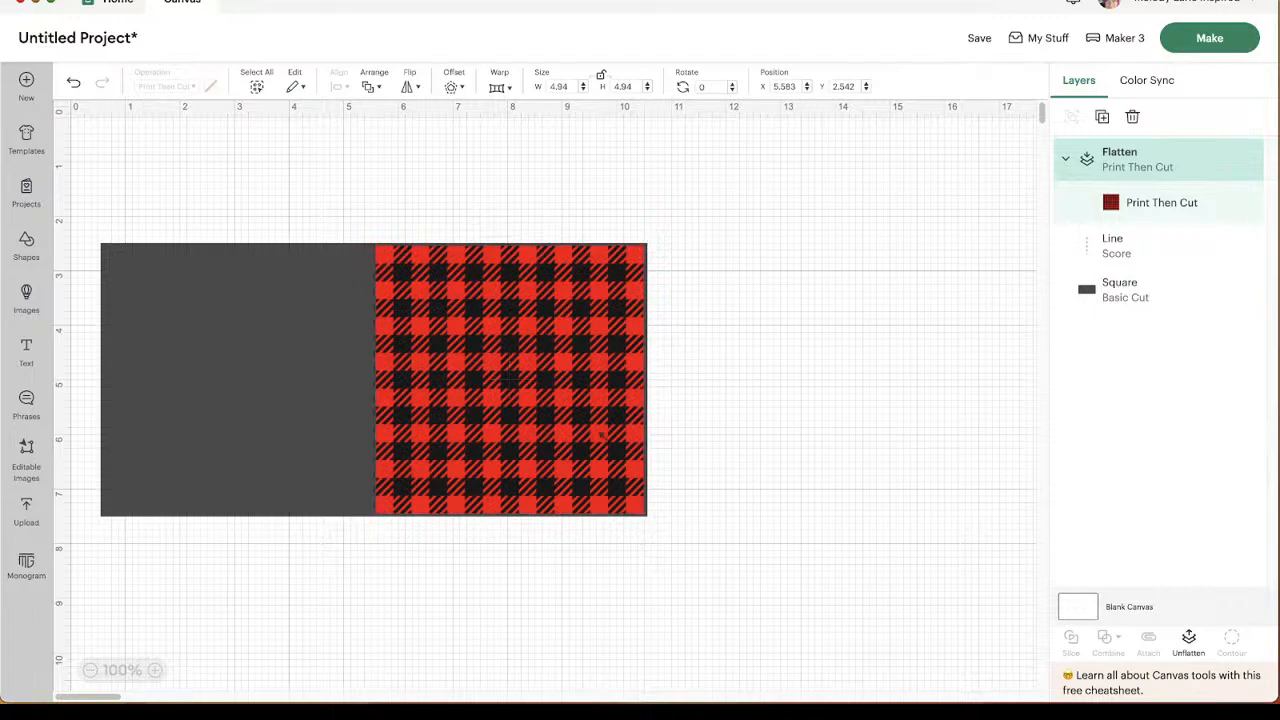
pyautogui.moveTo(564, 396); pyautogui.dragTo(857, 377)
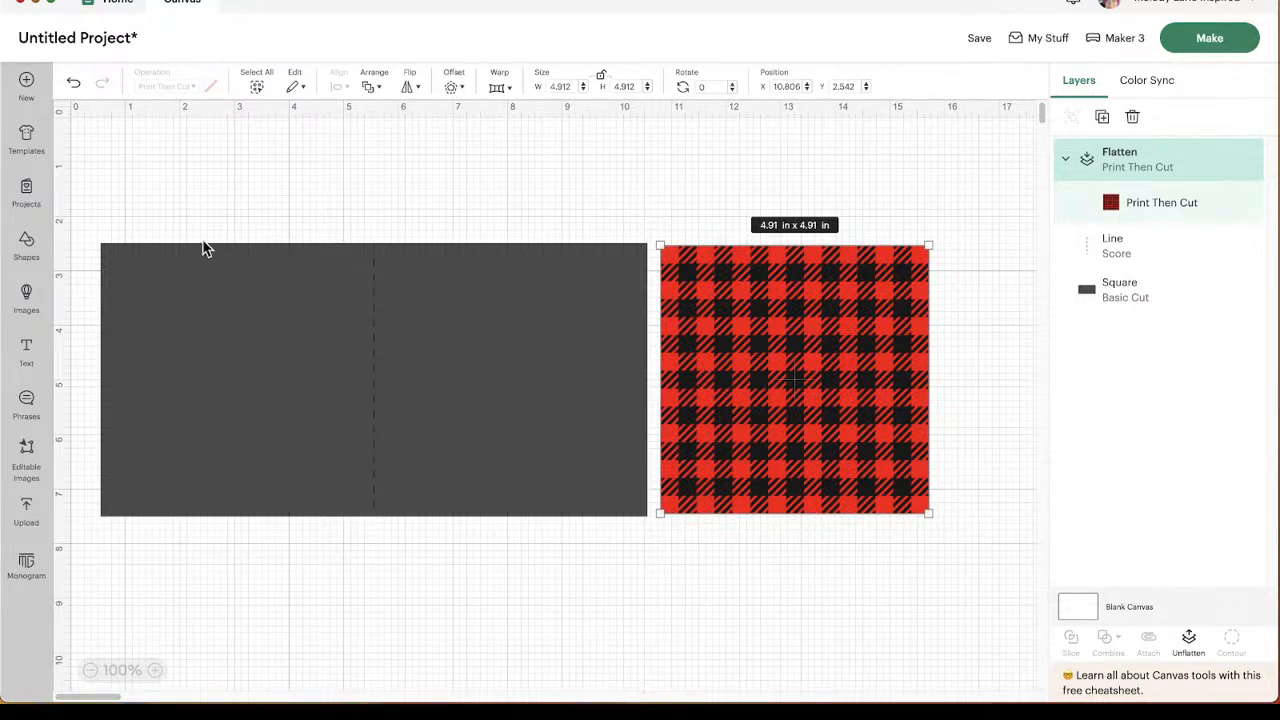
pyautogui.click(28, 258)
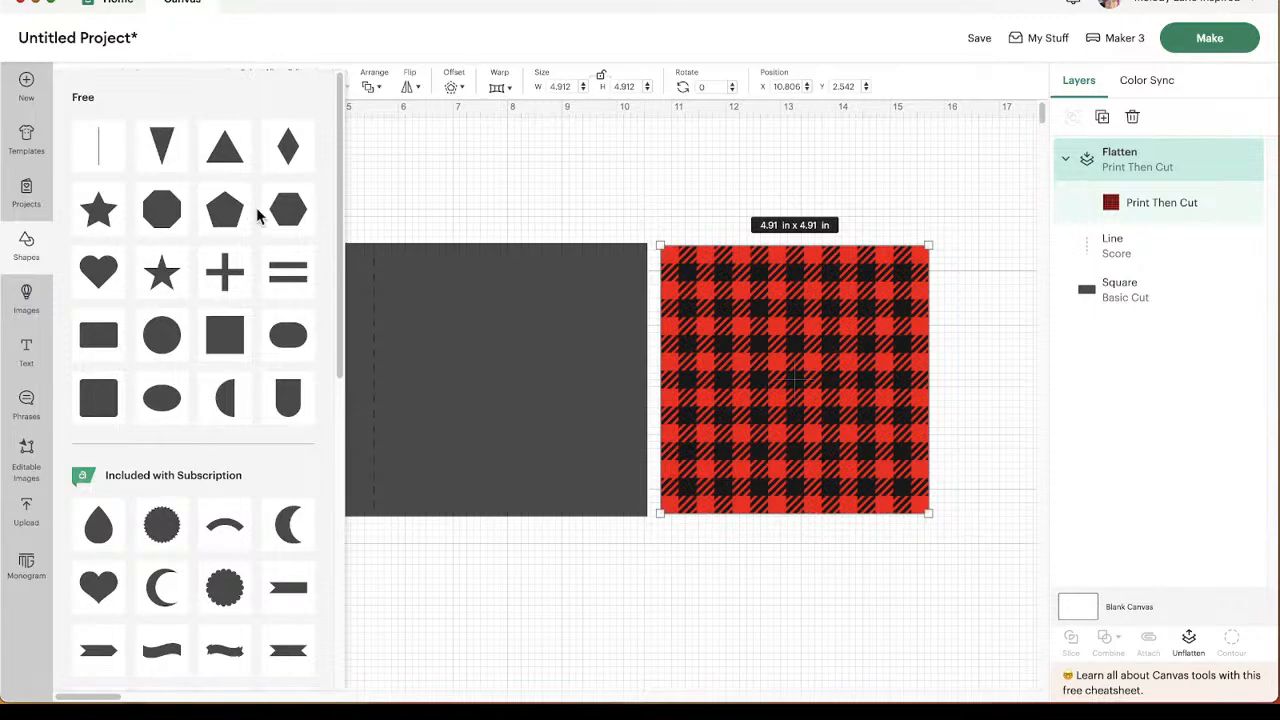
pyautogui.click(224, 333)
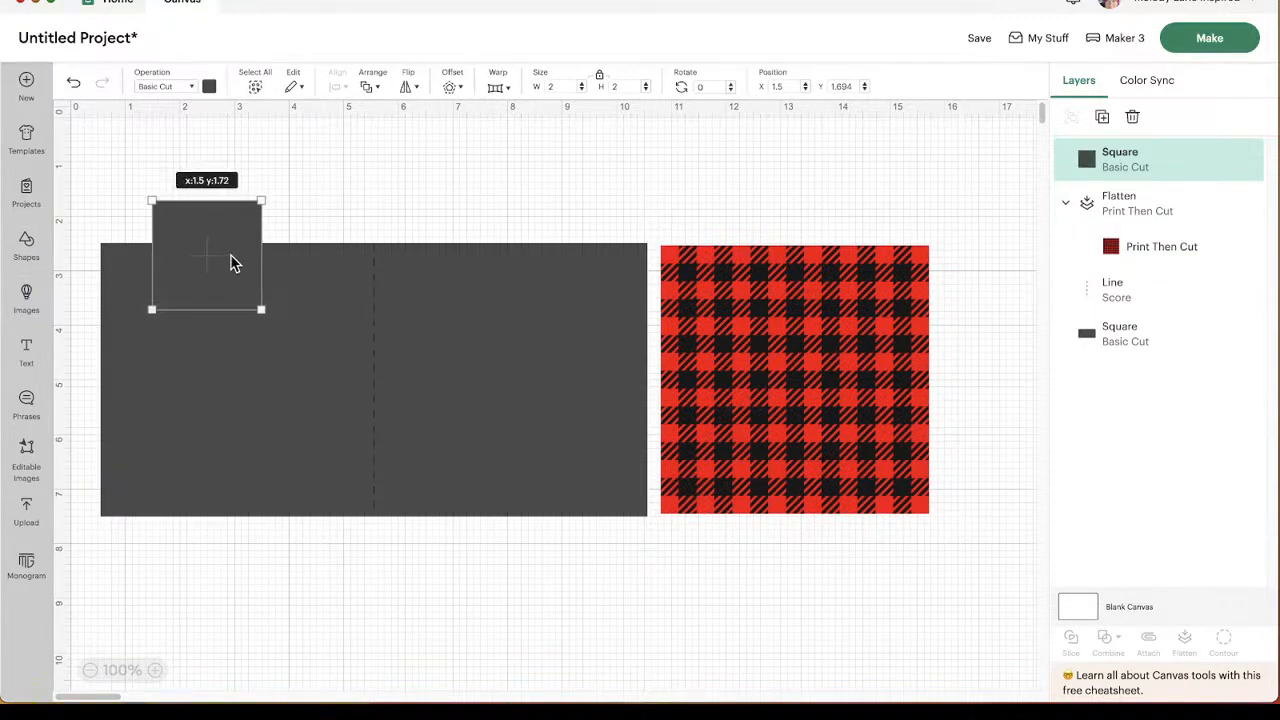
pyautogui.moveTo(230, 263); pyautogui.dragTo(687, 238)
pyautogui.press('Delete')
# Duplicate the 10 x 5 in base, rotate the copy 90 degrees, and center it over the base's right half at about X 5.54, Y 0.
pyautogui.click(283, 342)
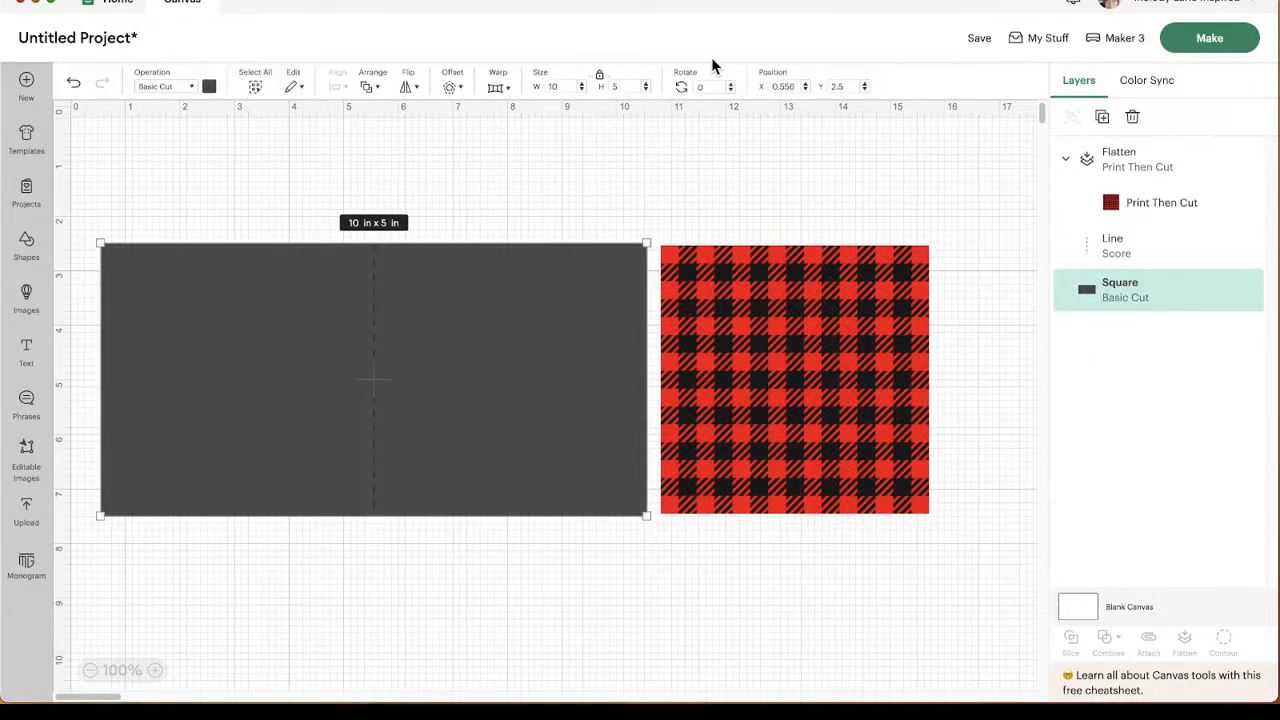
pyautogui.click(1102, 117)
pyautogui.moveTo(300, 374); pyautogui.dragTo(447, 391)
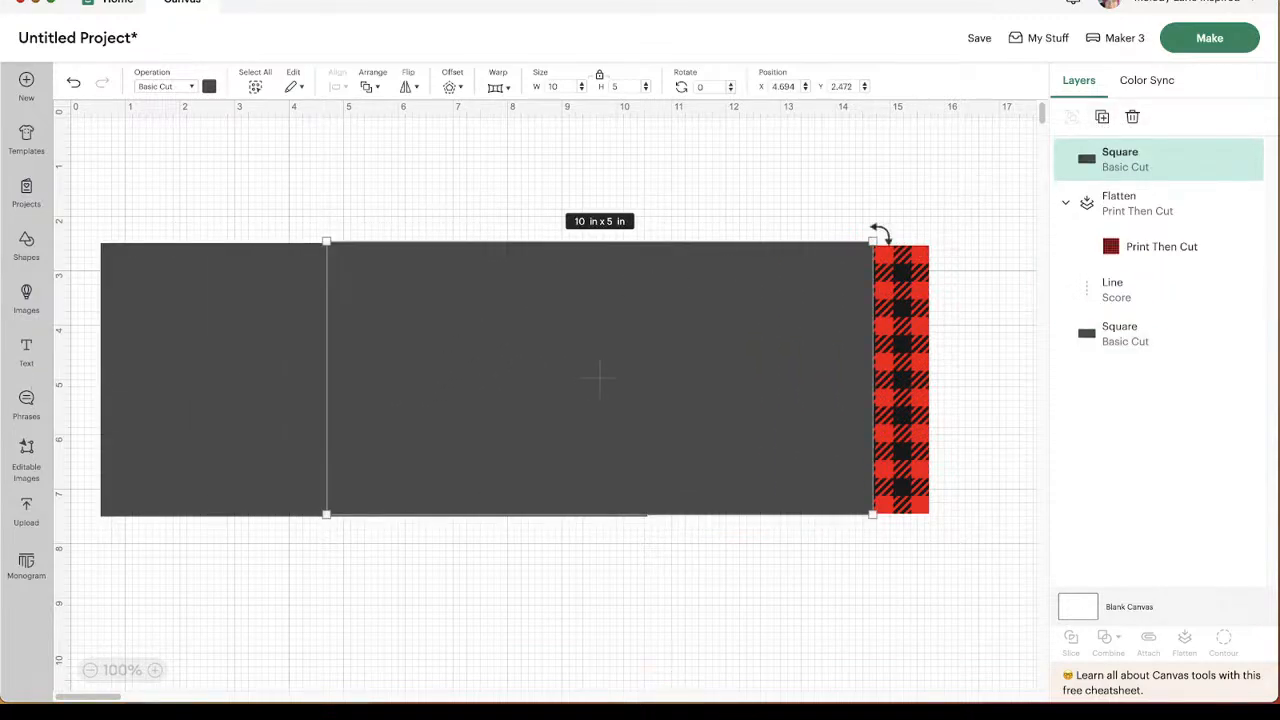
pyautogui.moveTo(878, 232); pyautogui.dragTo(657, 512)
pyautogui.moveTo(605, 345); pyautogui.dragTo(513, 343)
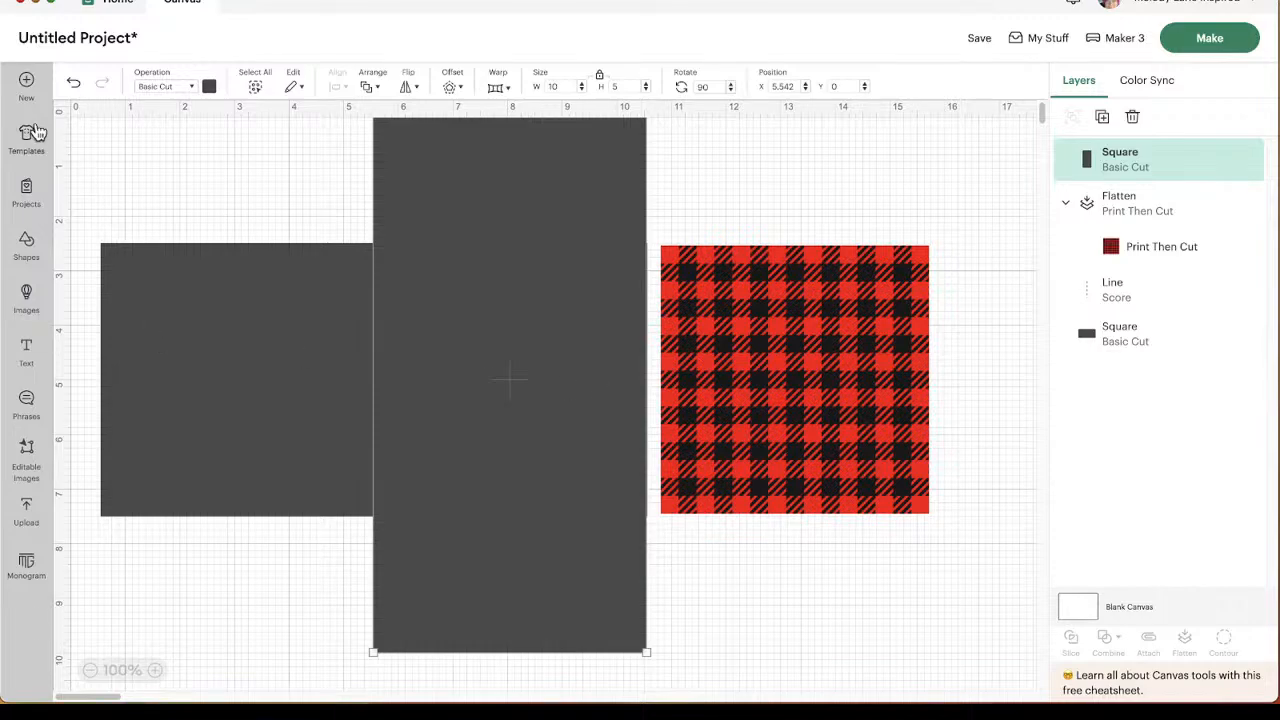
# Insert a score line over the upright base, rotate it 90 degrees, and set its length to 5 in.
pyautogui.click(37, 265)
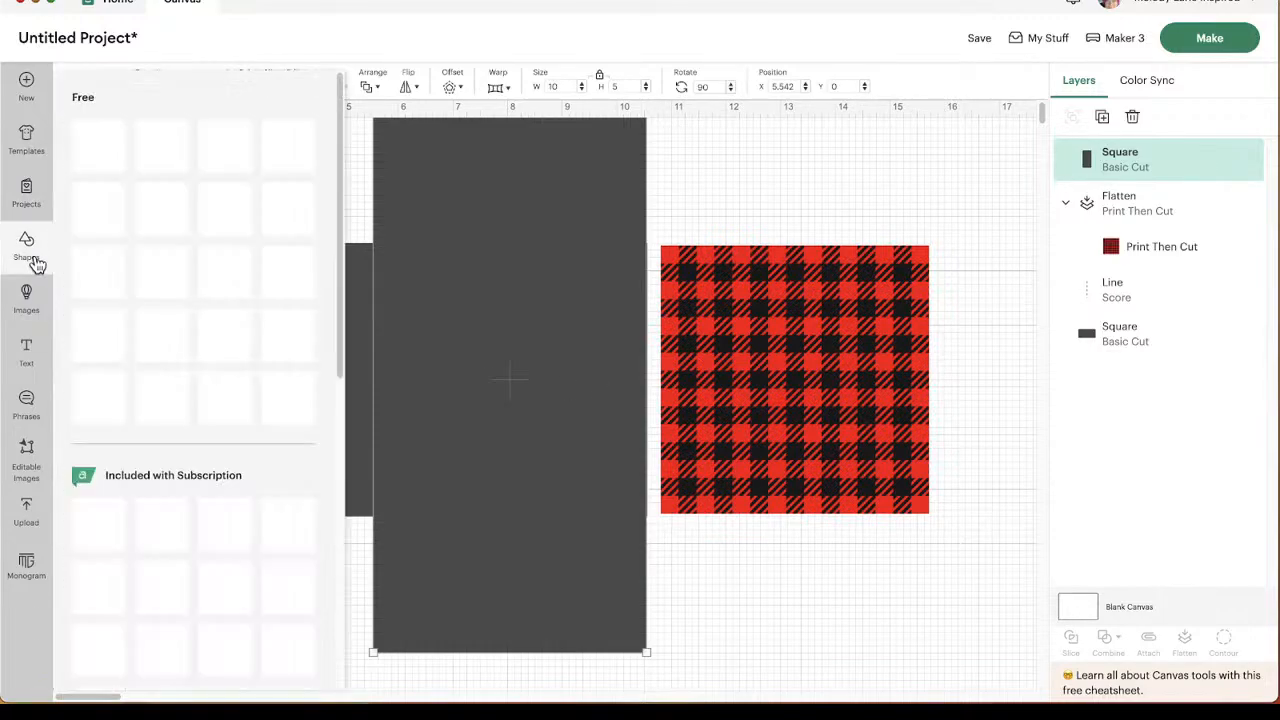
pyautogui.click(88, 143)
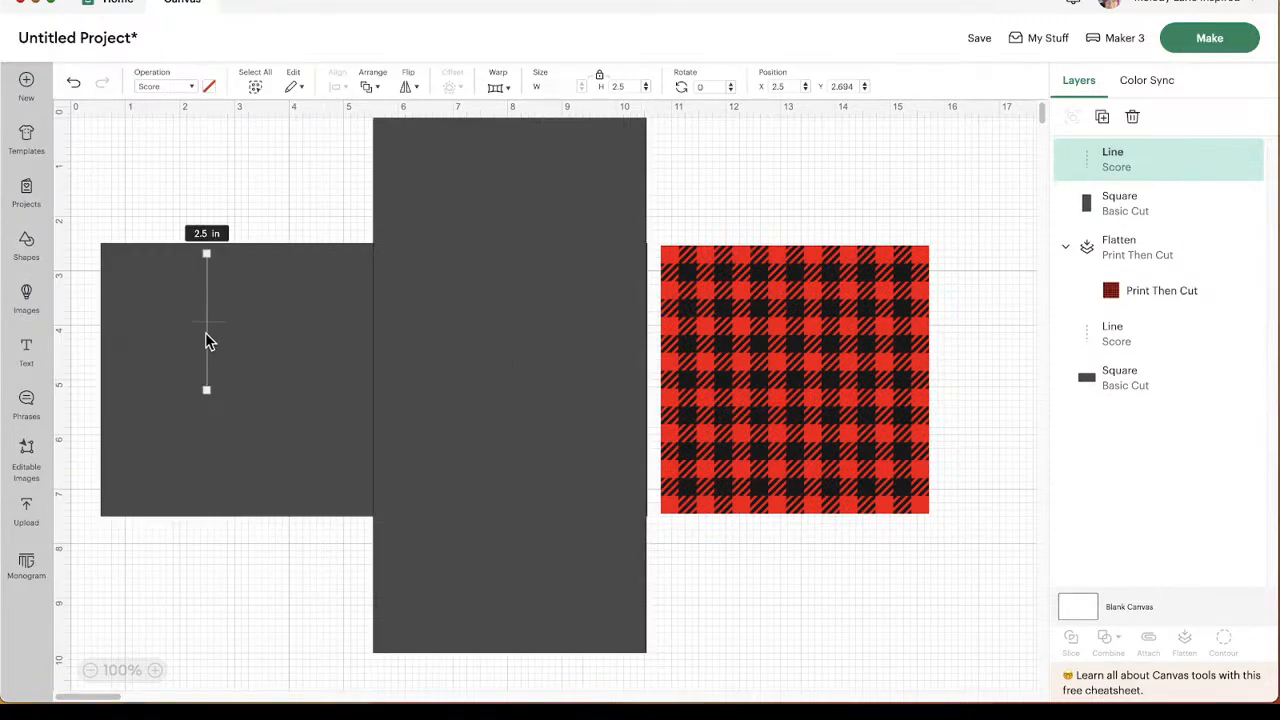
pyautogui.moveTo(206, 334); pyautogui.dragTo(449, 374)
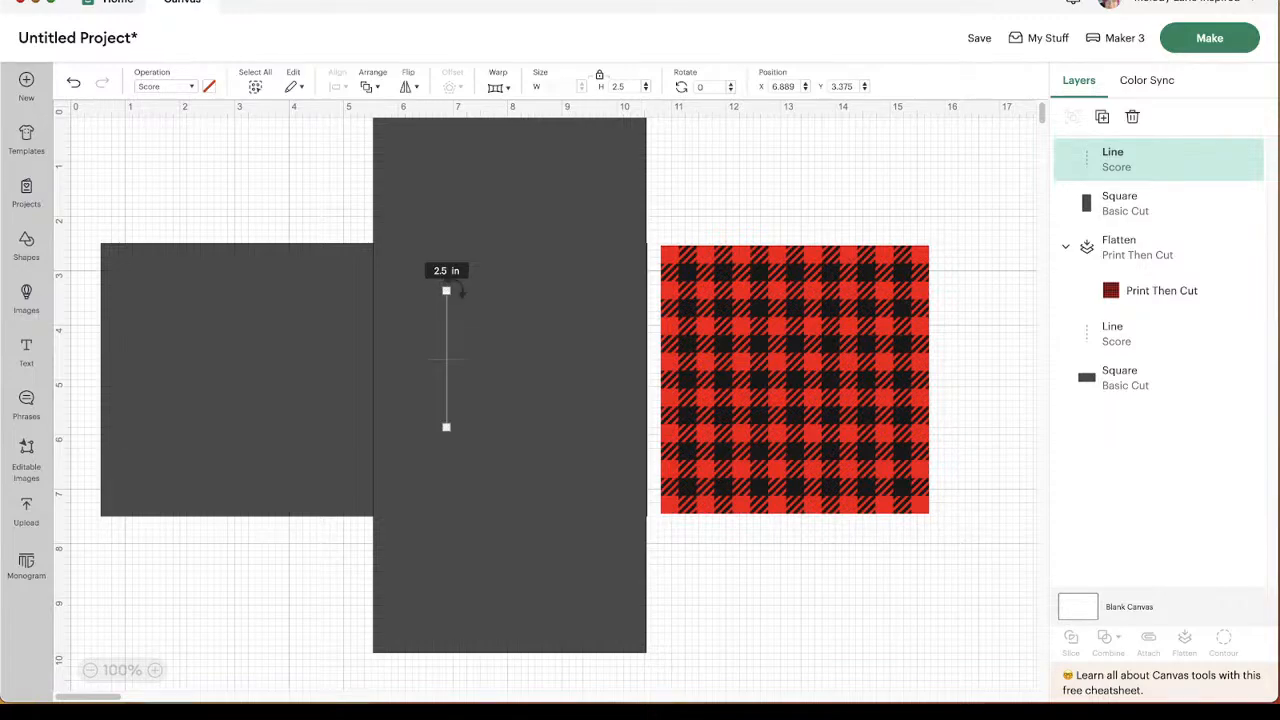
pyautogui.moveTo(459, 289); pyautogui.dragTo(569, 397)
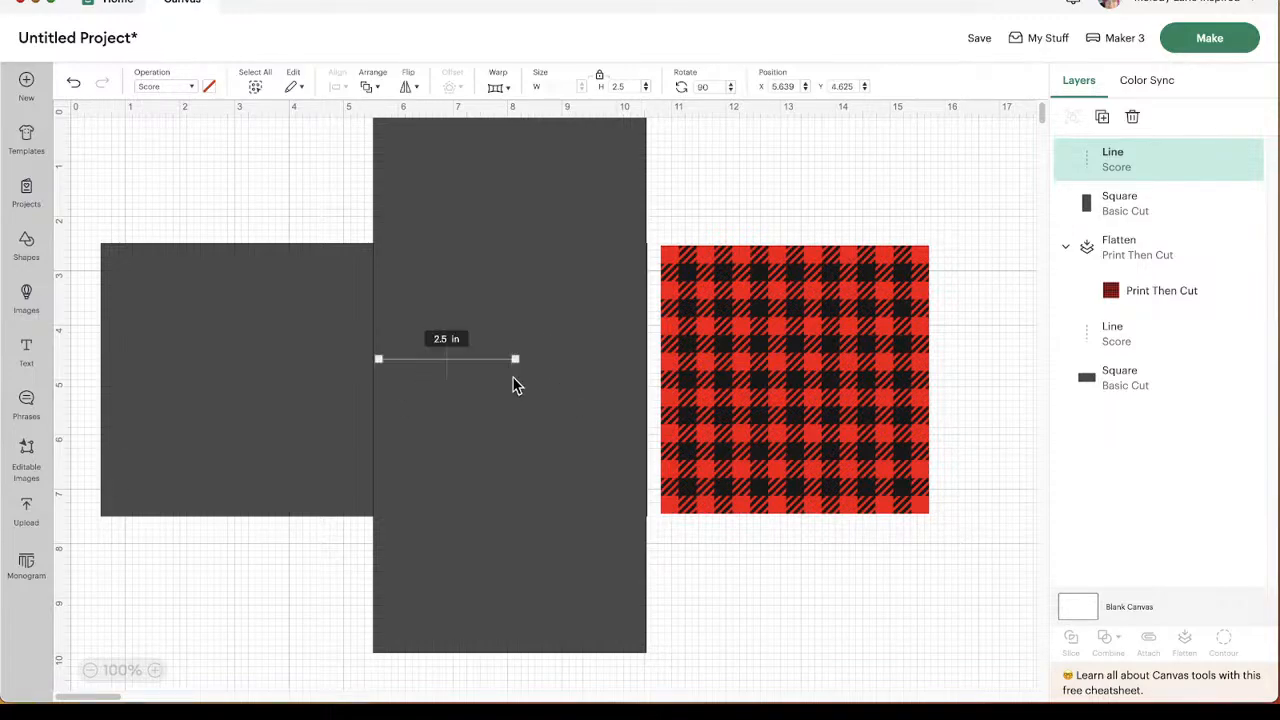
pyautogui.click(632, 86)
pyautogui.write('5')
pyautogui.press('Return')
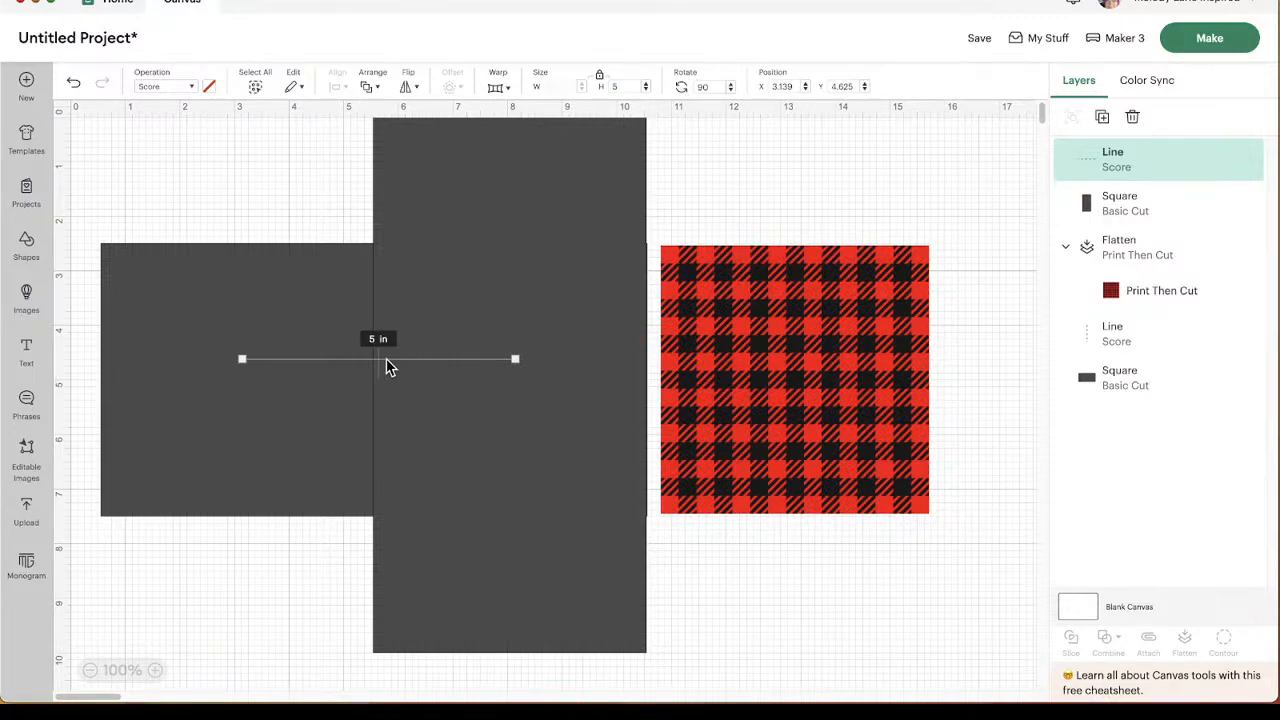
# Center the horizontal score line on the upright base and attach the two, placing them at about X 11.47, Y 0.49.
pyautogui.moveTo(386, 358); pyautogui.dragTo(516, 369)
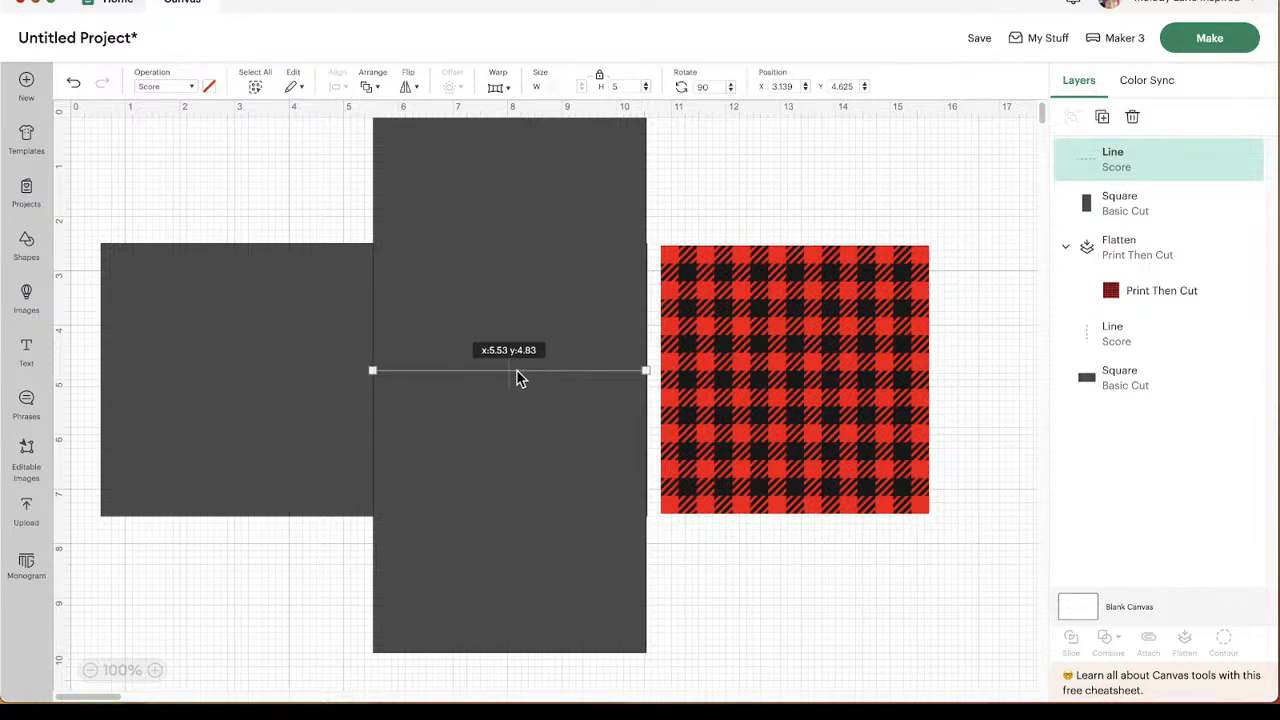
pyautogui.keyDown('shift'); pyautogui.click(557, 178); pyautogui.keyUp('shift')
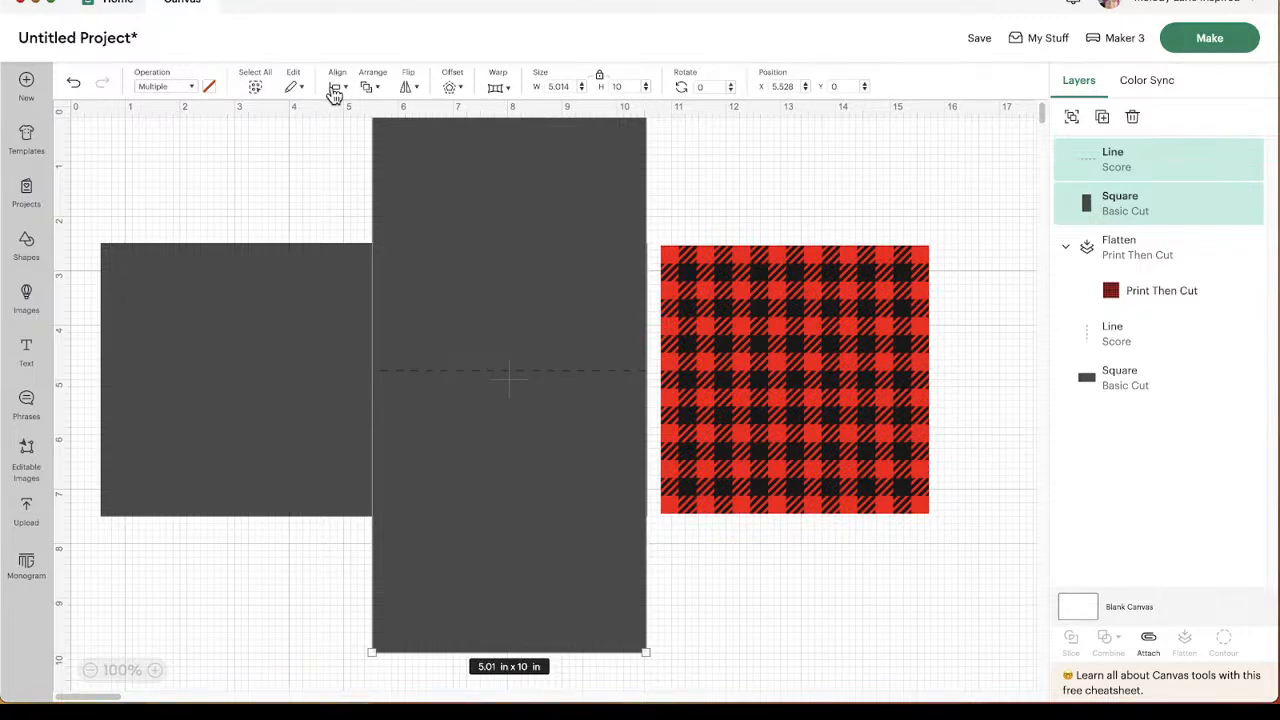
pyautogui.click(335, 88)
pyautogui.click(363, 297)
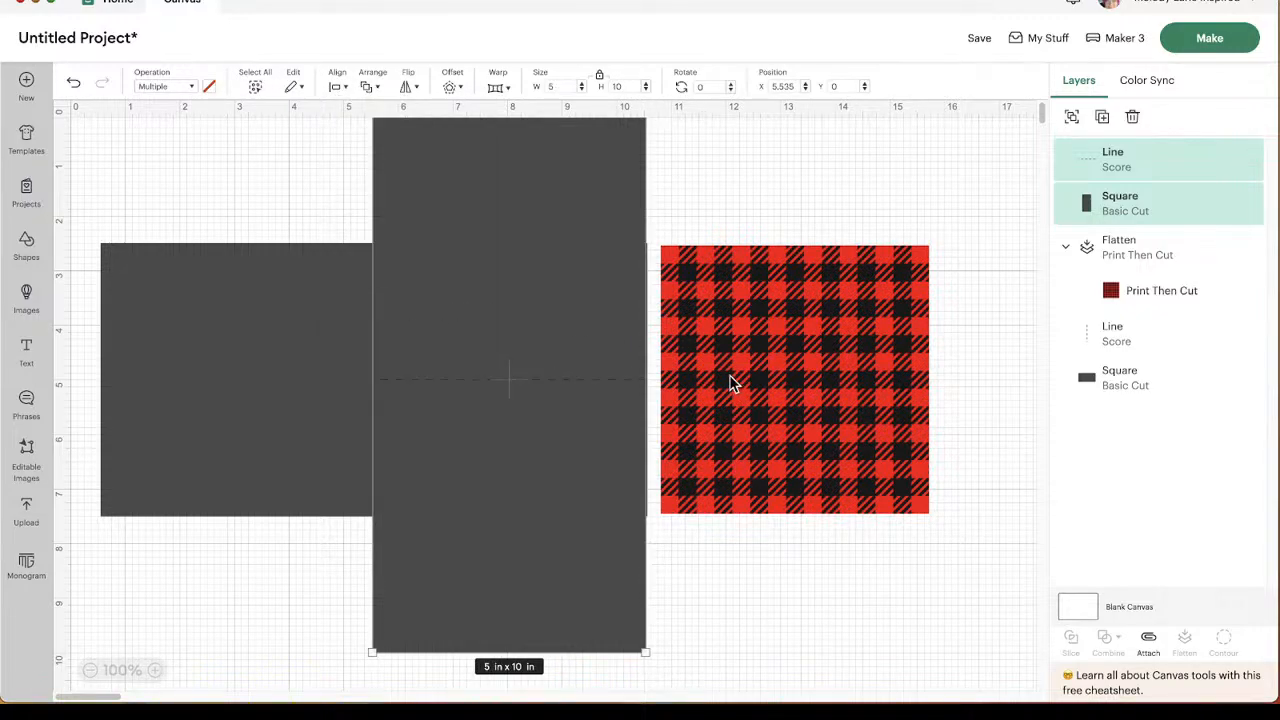
pyautogui.click(1149, 643)
pyautogui.moveTo(529, 541); pyautogui.dragTo(854, 556)
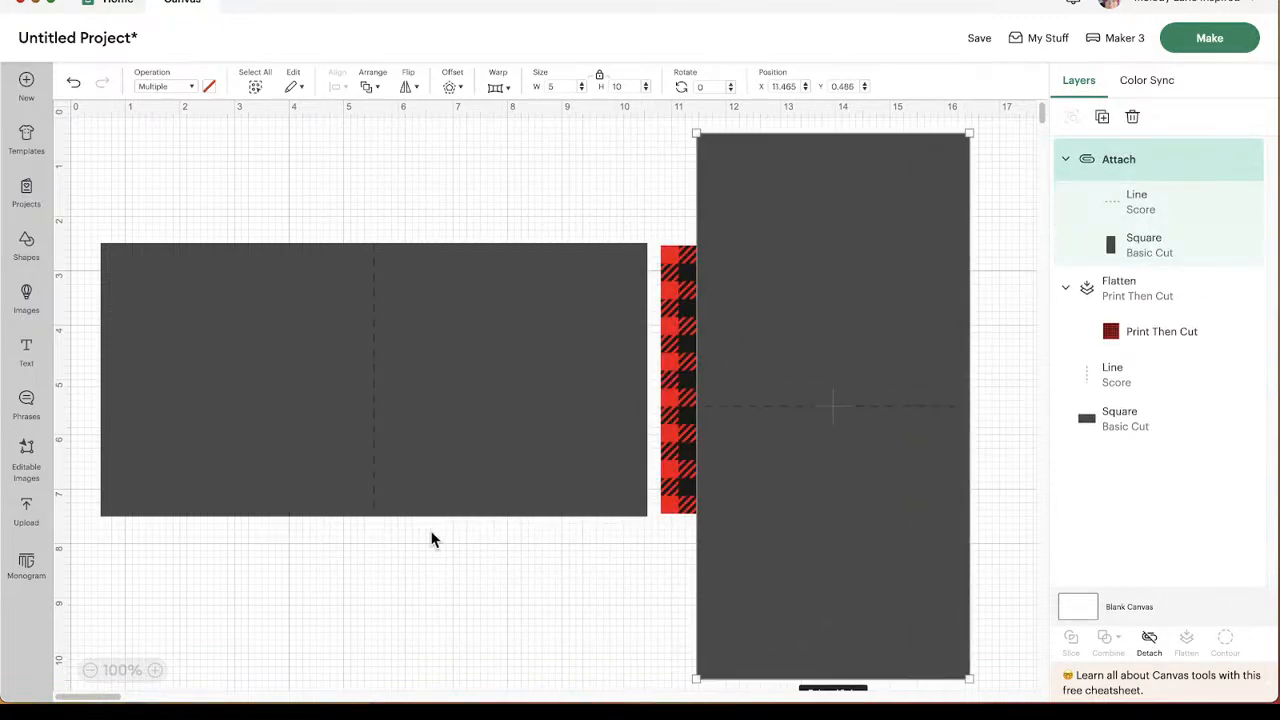
# Attach the vertical score line to the horizontal 10 x 5 in base.
pyautogui.scroll(-2, 432, 540)
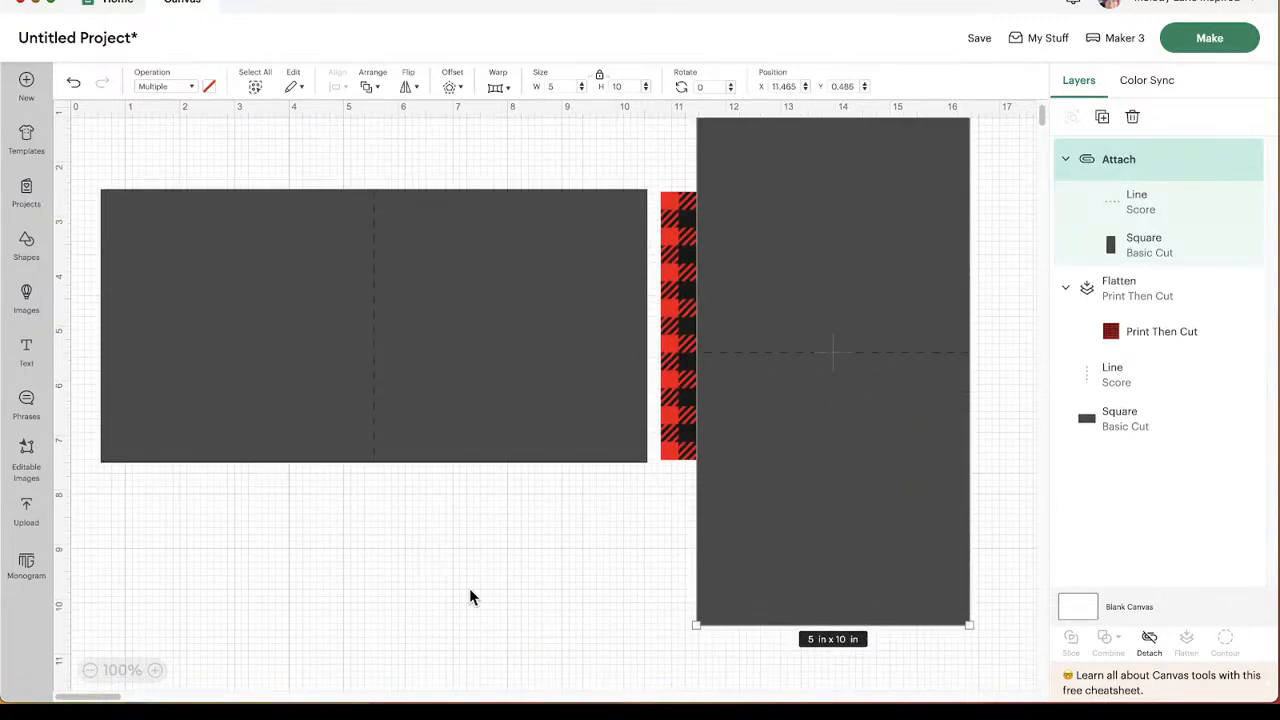
pyautogui.click(90, 670)
pyautogui.click(90, 670)
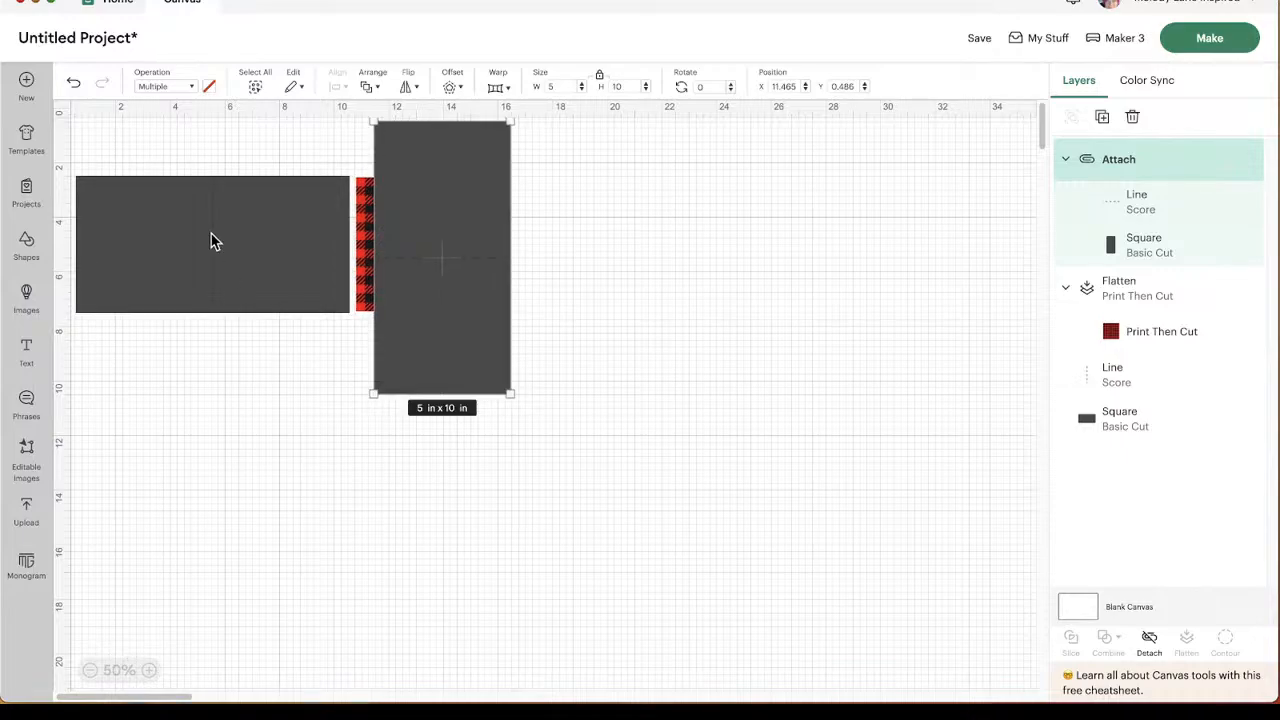
pyautogui.moveTo(211, 240); pyautogui.dragTo(297, 516)
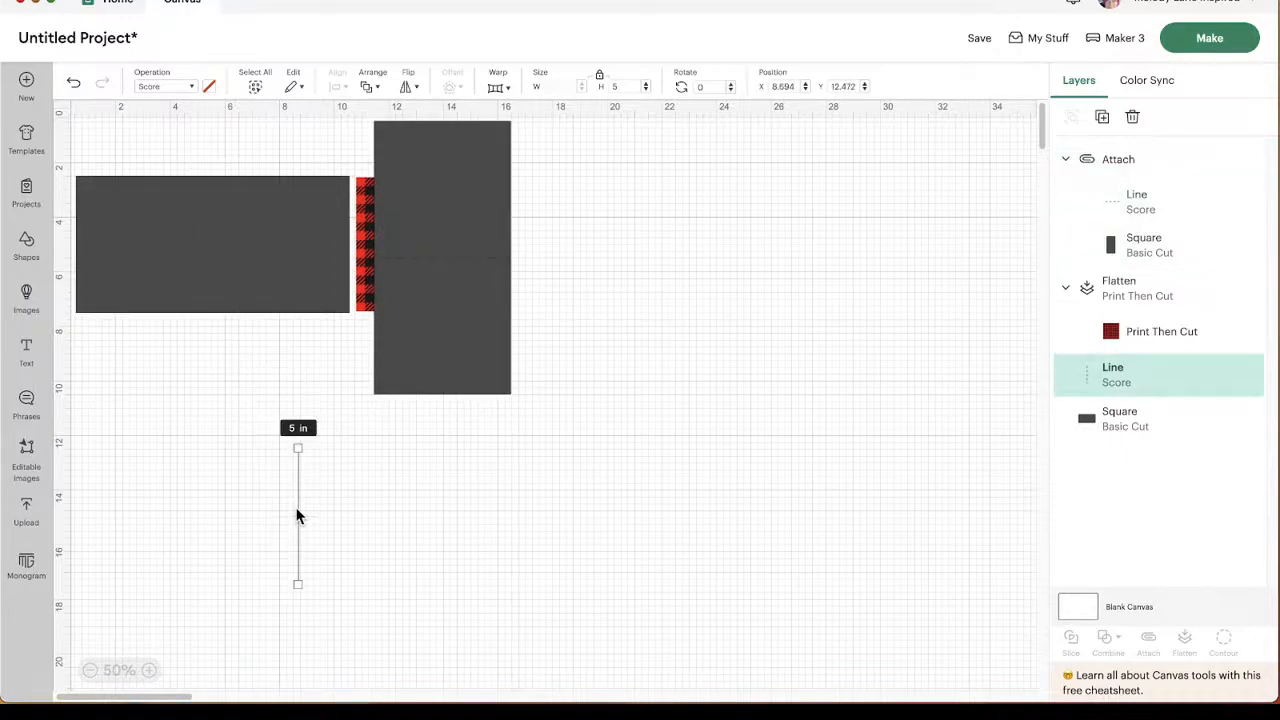
pyautogui.hotkey('ctrl', 'z')
pyautogui.moveTo(278, 382); pyautogui.dragTo(157, 211)
pyautogui.click(1148, 645)
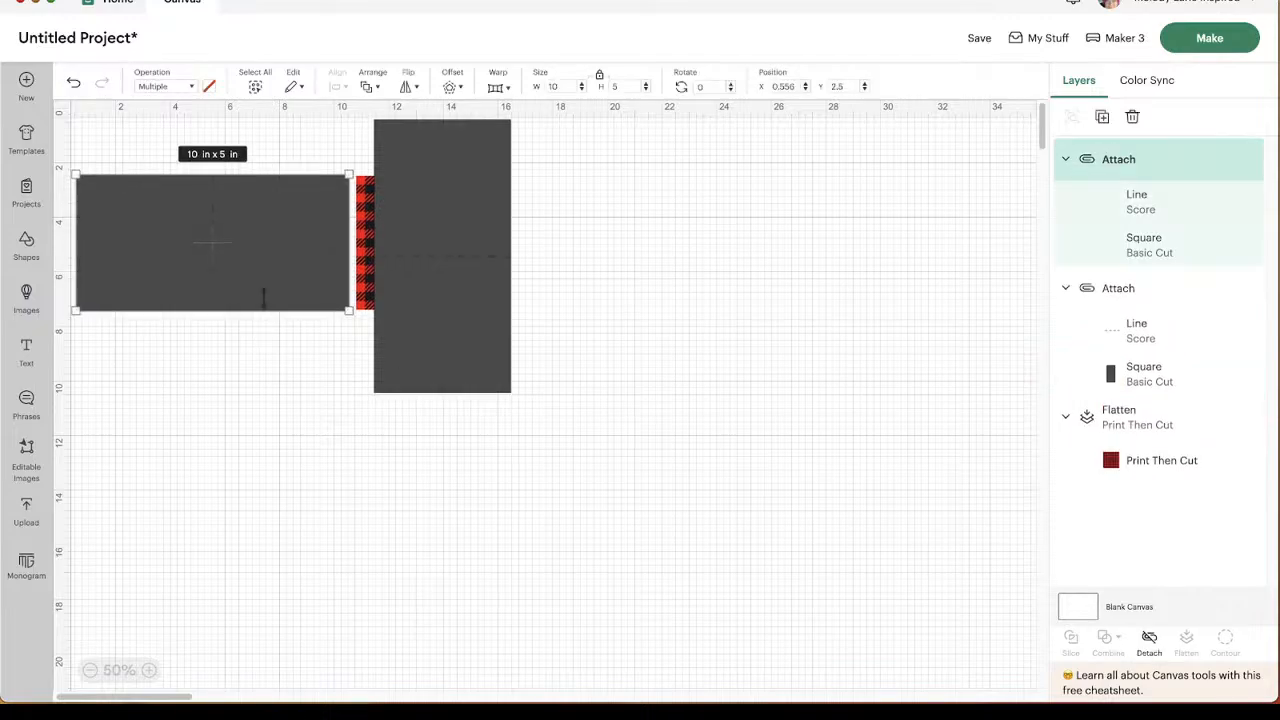
# Move the horizontal base to about X 6.81, Y 12.03, set the upright base to its right, and detach the upright base's score line.
pyautogui.moveTo(301, 286); pyautogui.dragTo(450, 533)
pyautogui.moveTo(402, 305); pyautogui.dragTo(713, 368)
pyautogui.moveTo(854, 300); pyautogui.dragTo(695, 455)
pyautogui.click(1148, 645)
# Send the attached horizontal base to the back of the layer order.
pyautogui.click(431, 489)
pyautogui.rightClick(431, 489)
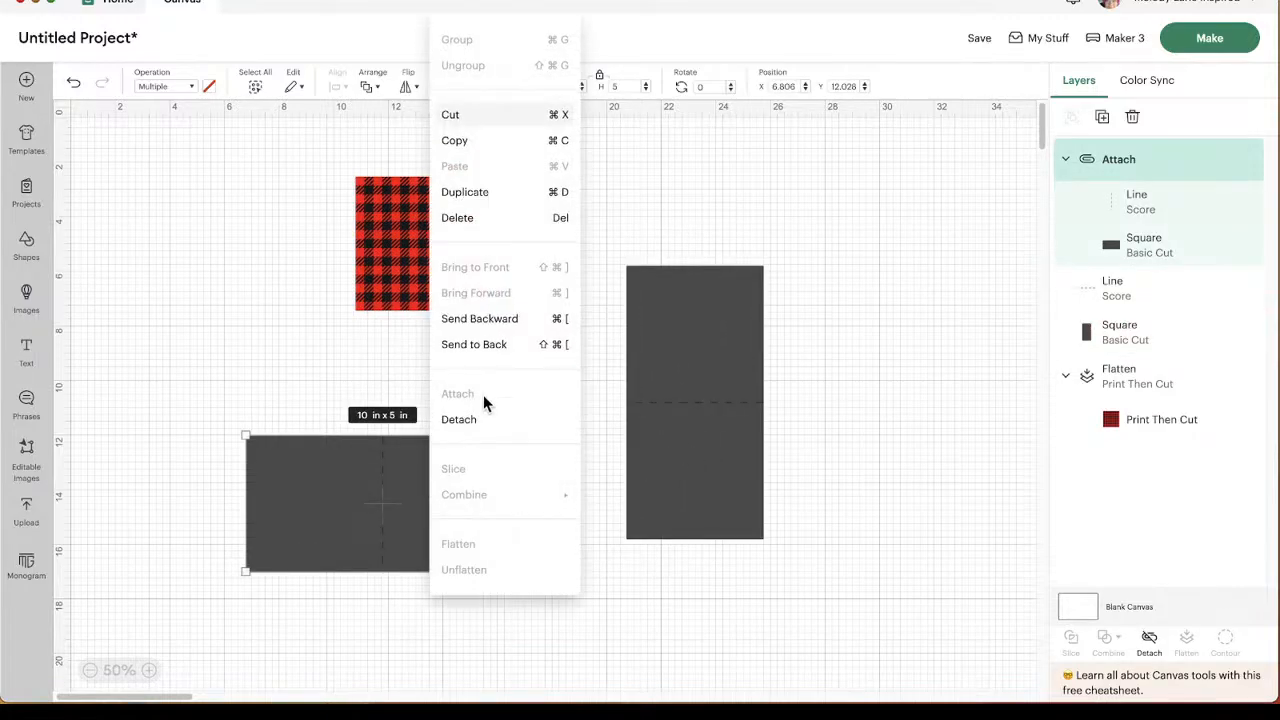
pyautogui.click(491, 344)
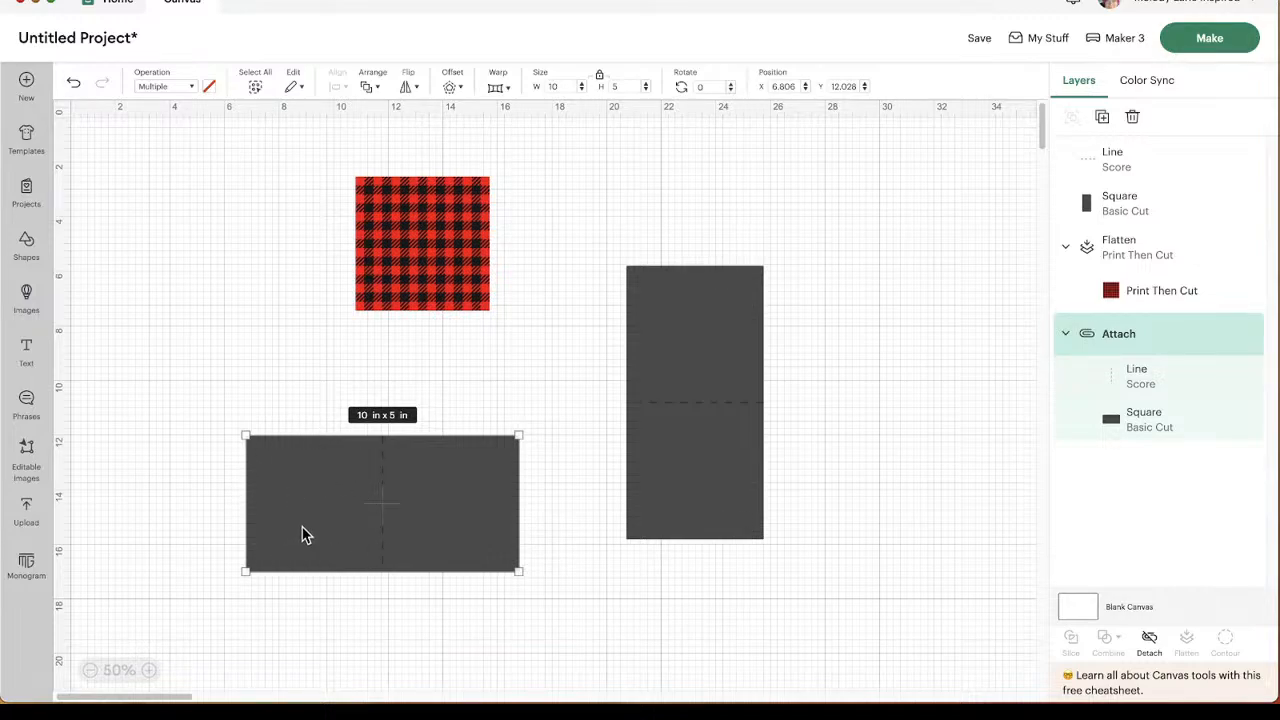
pyautogui.click(829, 363)
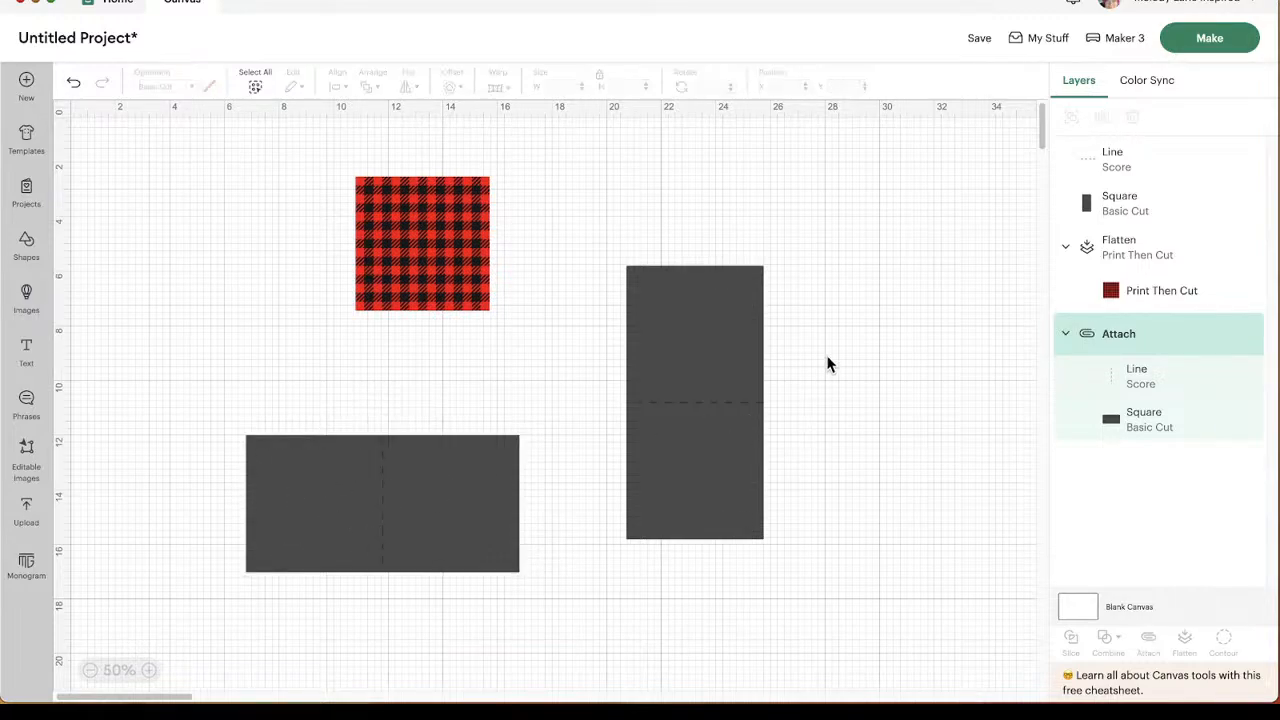
# Overlay the upright base on the horizontal base's right half for comparison, and delete it together with its score line.
pyautogui.moveTo(706, 489); pyautogui.dragTo(460, 520)
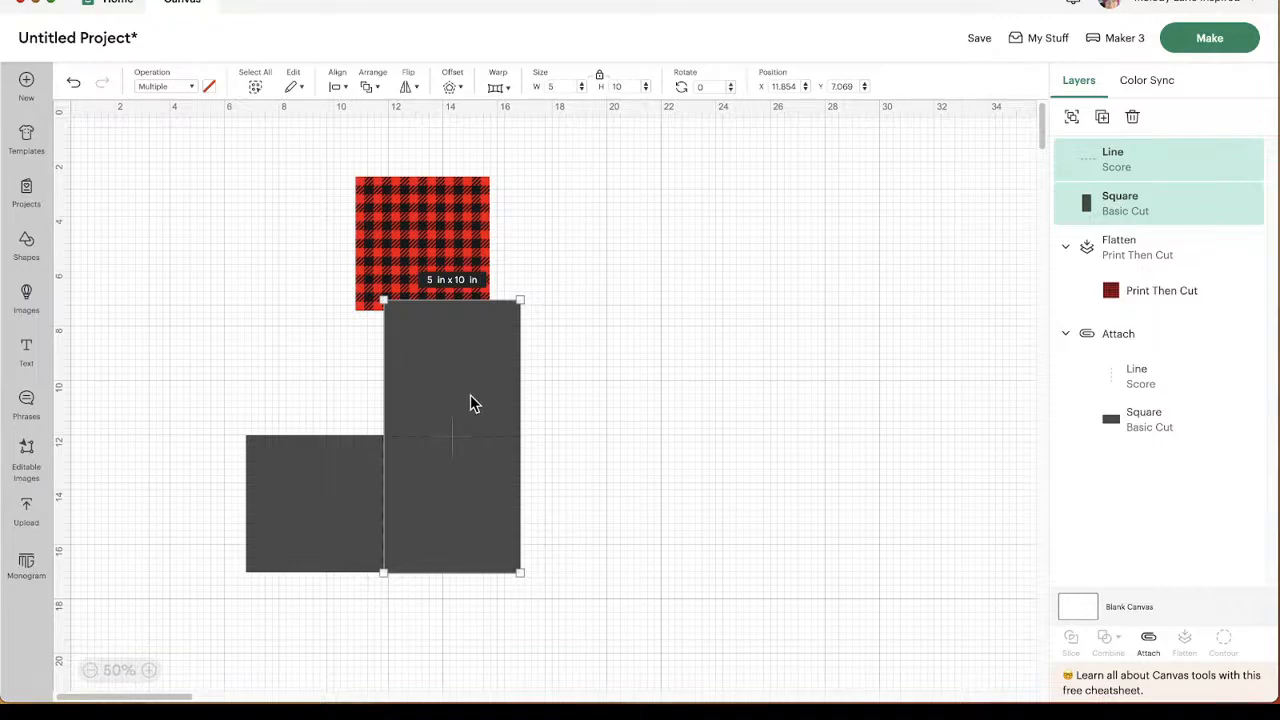
pyautogui.moveTo(449, 517); pyautogui.dragTo(712, 456)
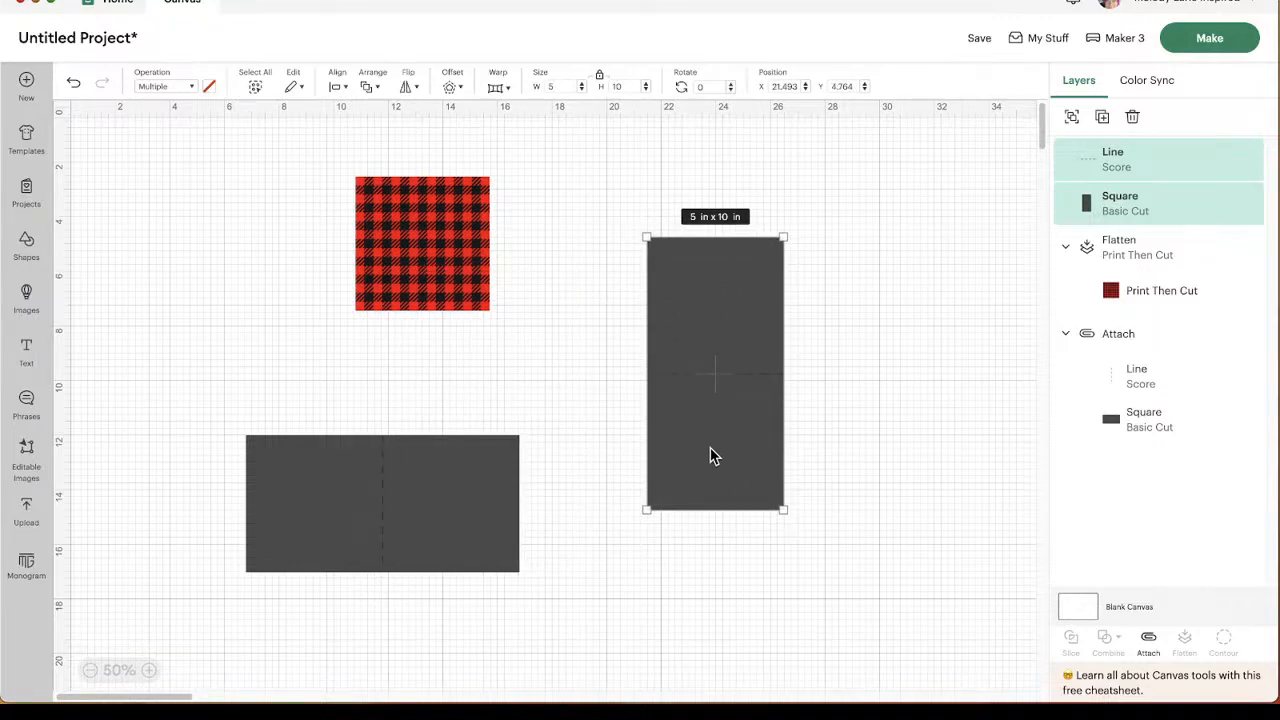
pyautogui.click(395, 512)
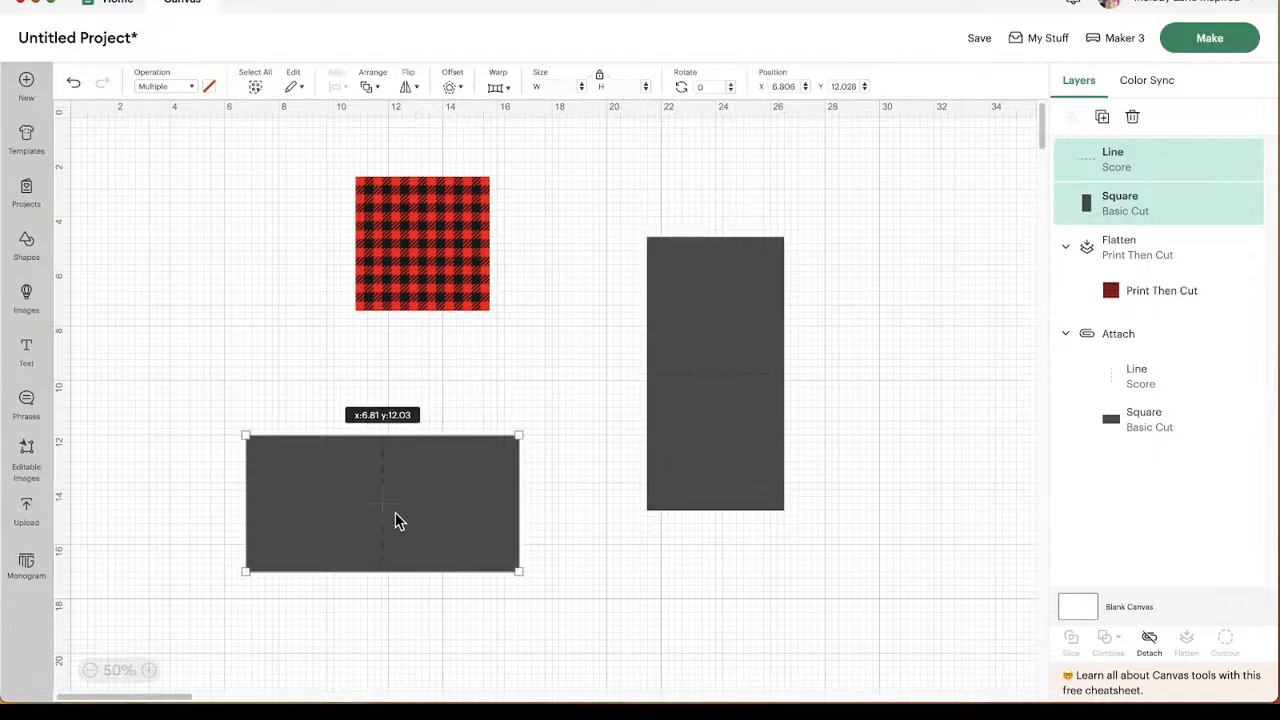
pyautogui.click(149, 670)
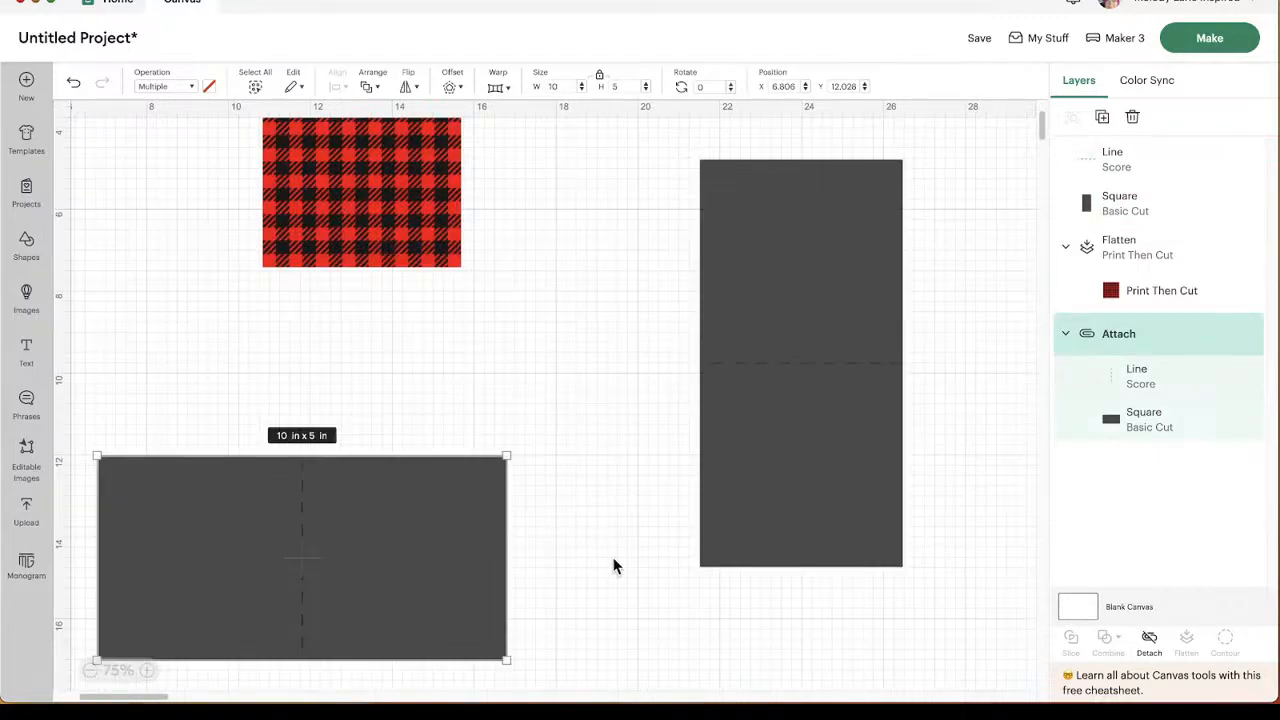
pyautogui.moveTo(681, 261); pyautogui.dragTo(910, 399)
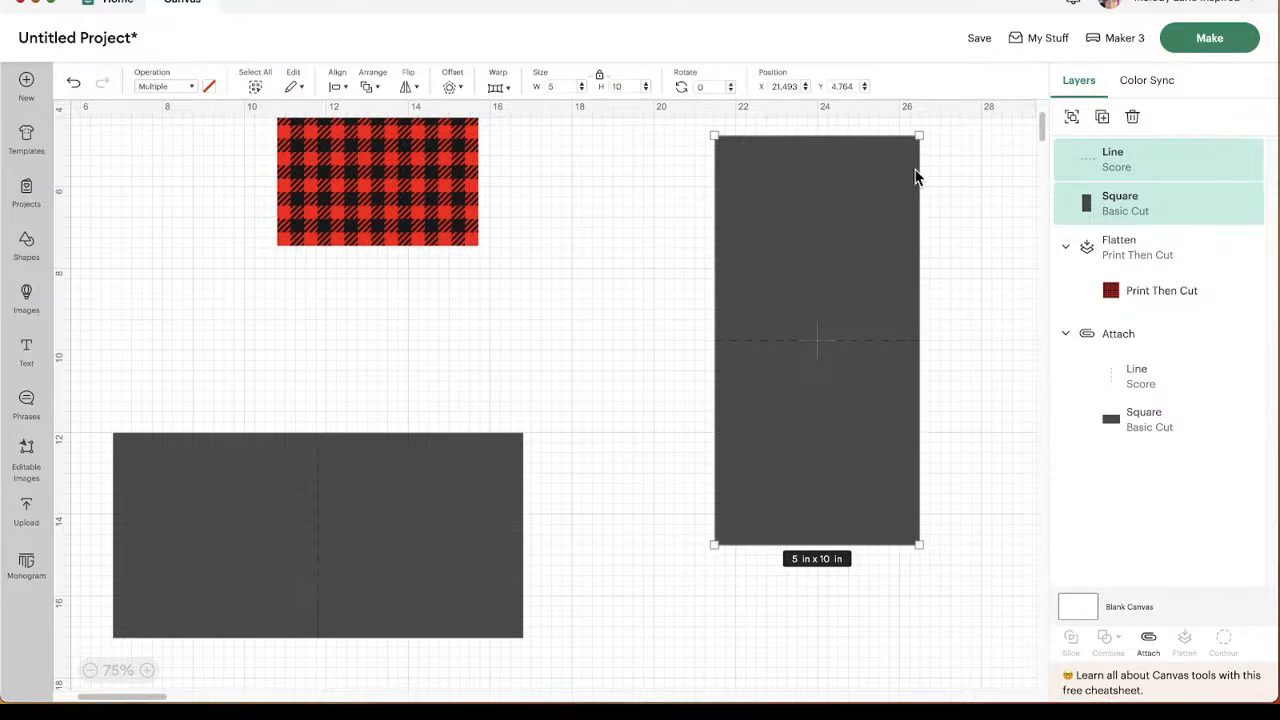
pyautogui.press('Delete')
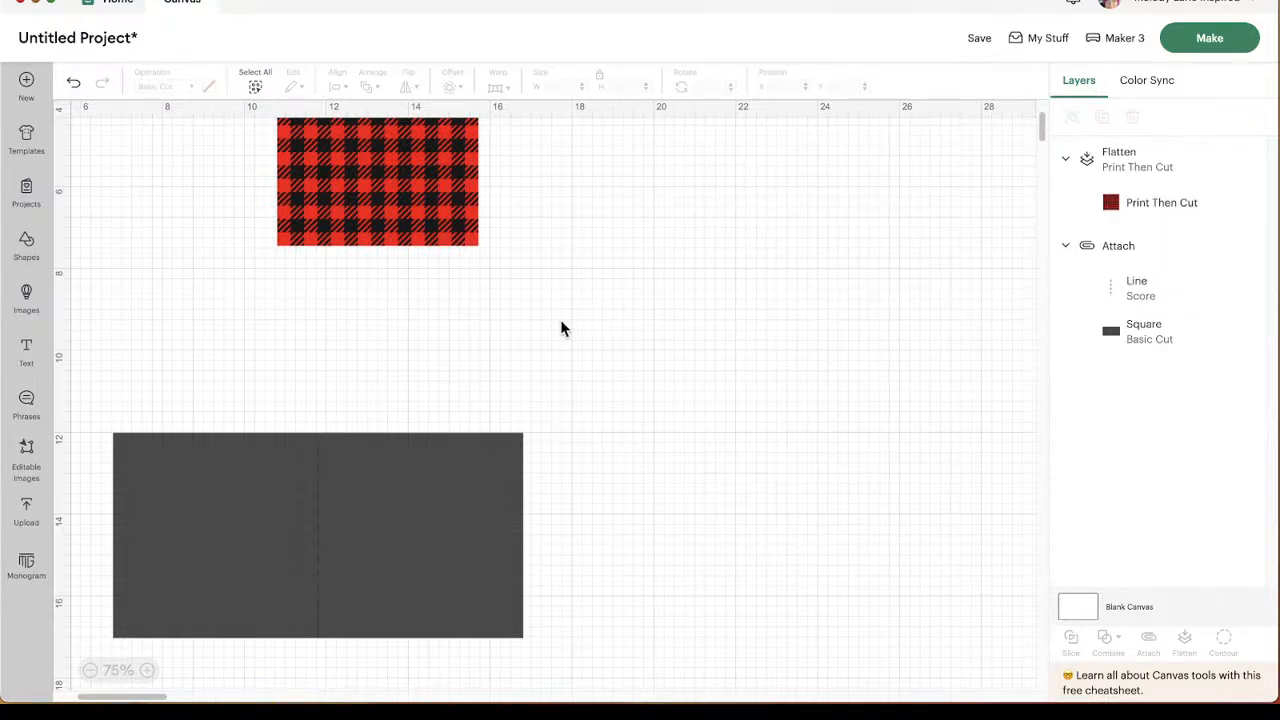
# Move the horizontal base to about X 6.36, Y 6.32 and place the plaid panel on its right half.
pyautogui.moveTo(408, 197); pyautogui.dragTo(717, 441)
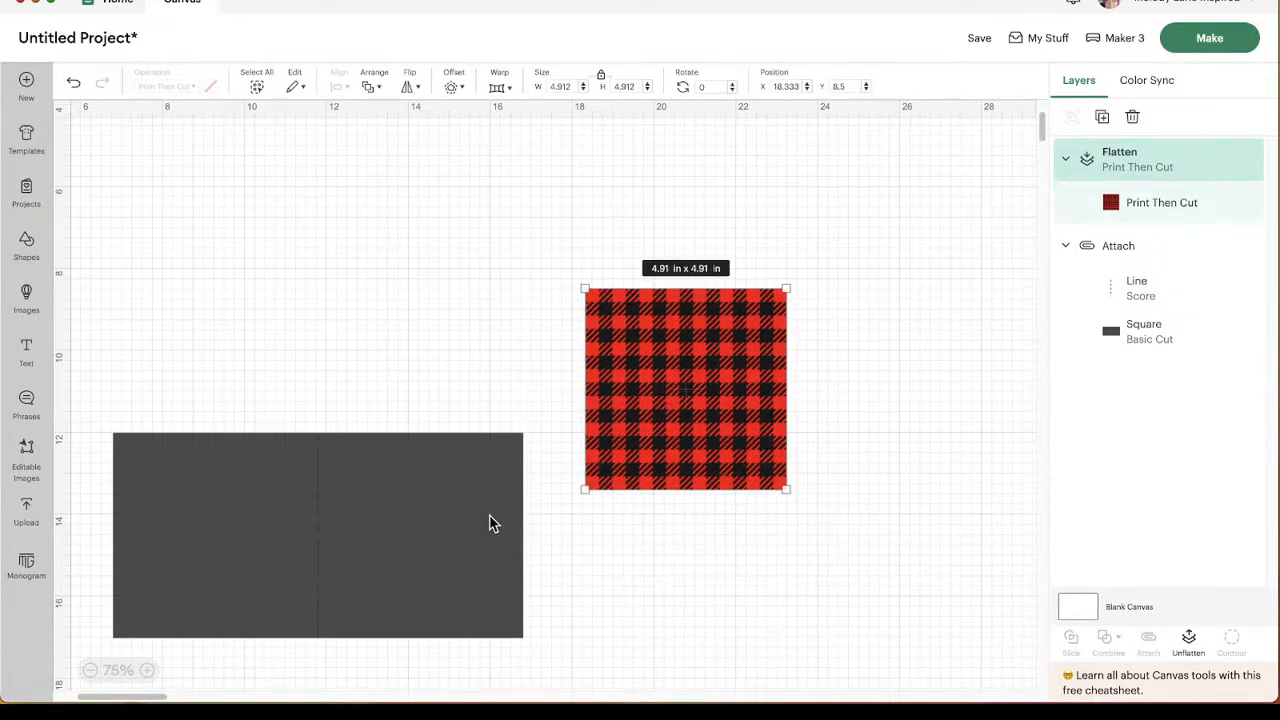
pyautogui.moveTo(384, 522); pyautogui.dragTo(374, 295)
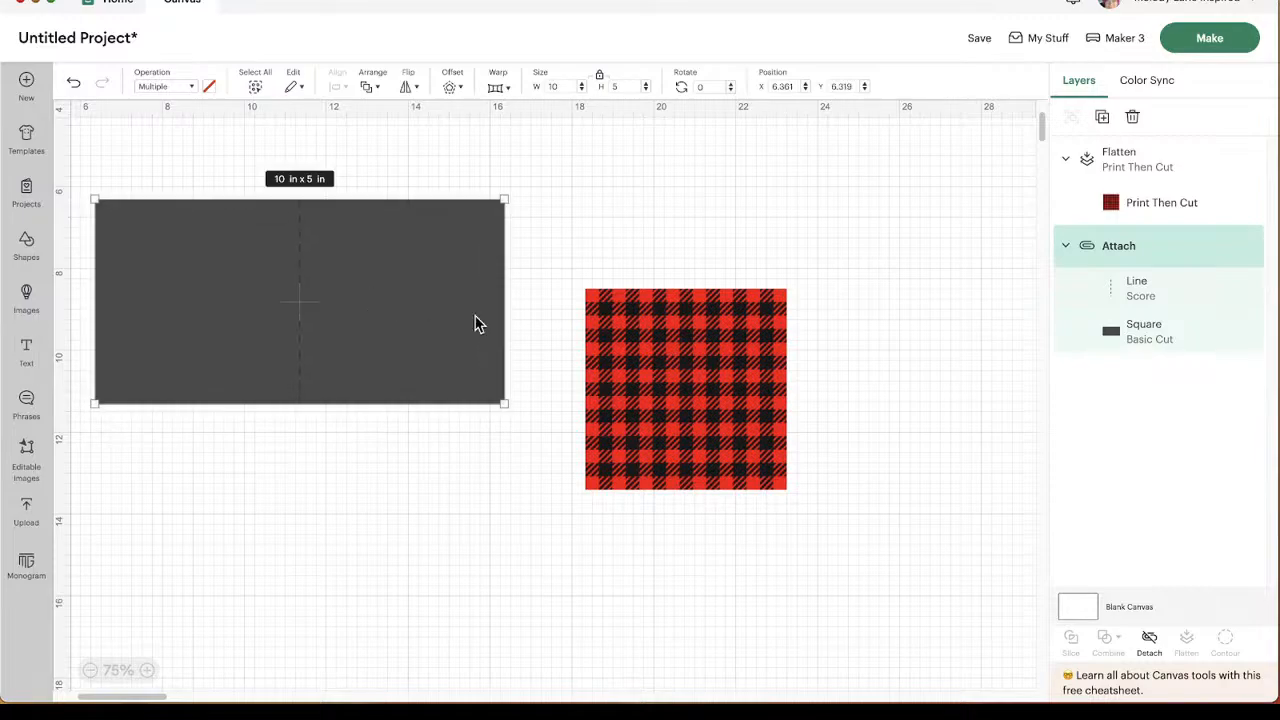
pyautogui.click(469, 569)
pyautogui.moveTo(714, 378); pyautogui.dragTo(449, 297)
pyautogui.click(729, 320)
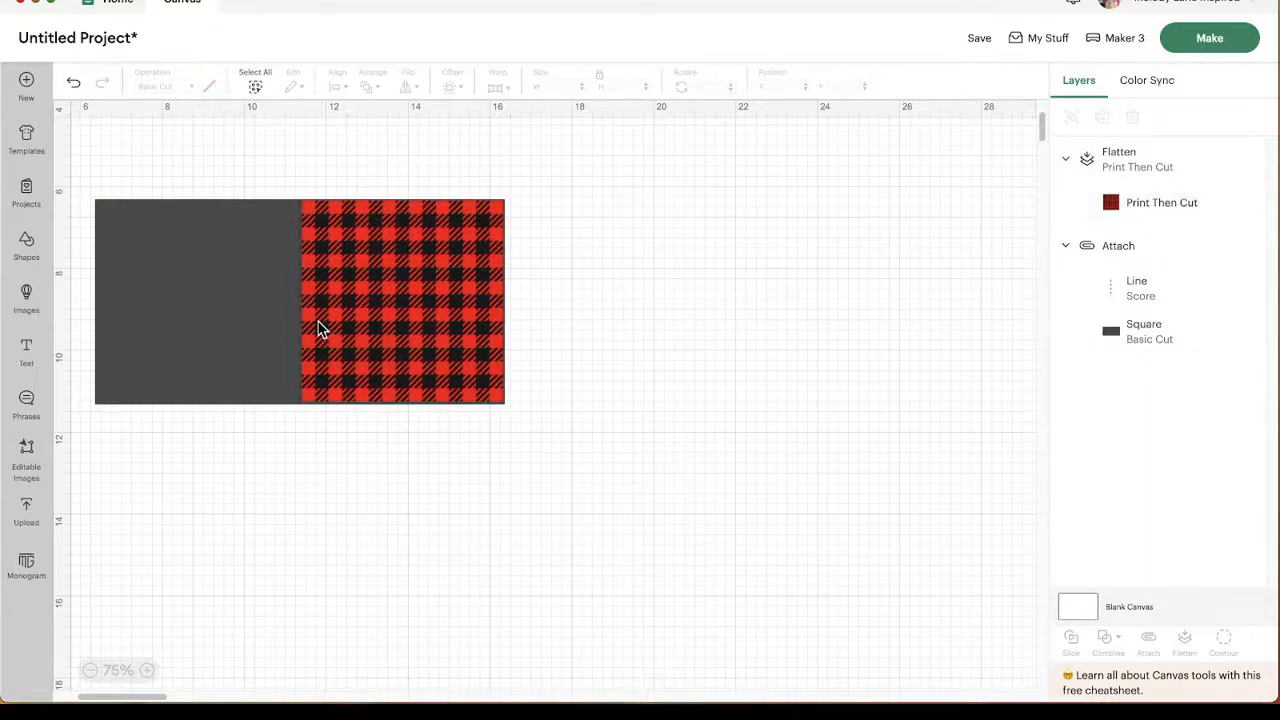
pyautogui.click(380, 309)
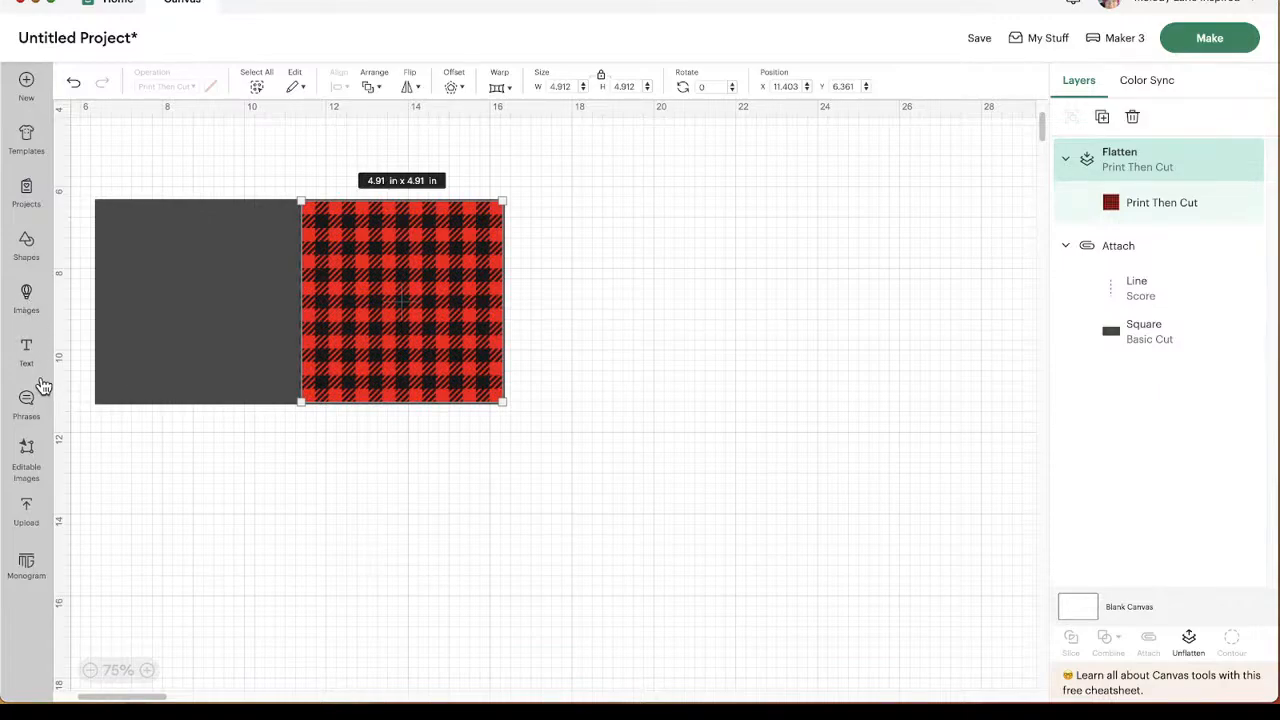
# Insert a square, size it to 5 x 5 in, and place it beside the card at about X 19.51, Y 6.88.
pyautogui.click(24, 250)
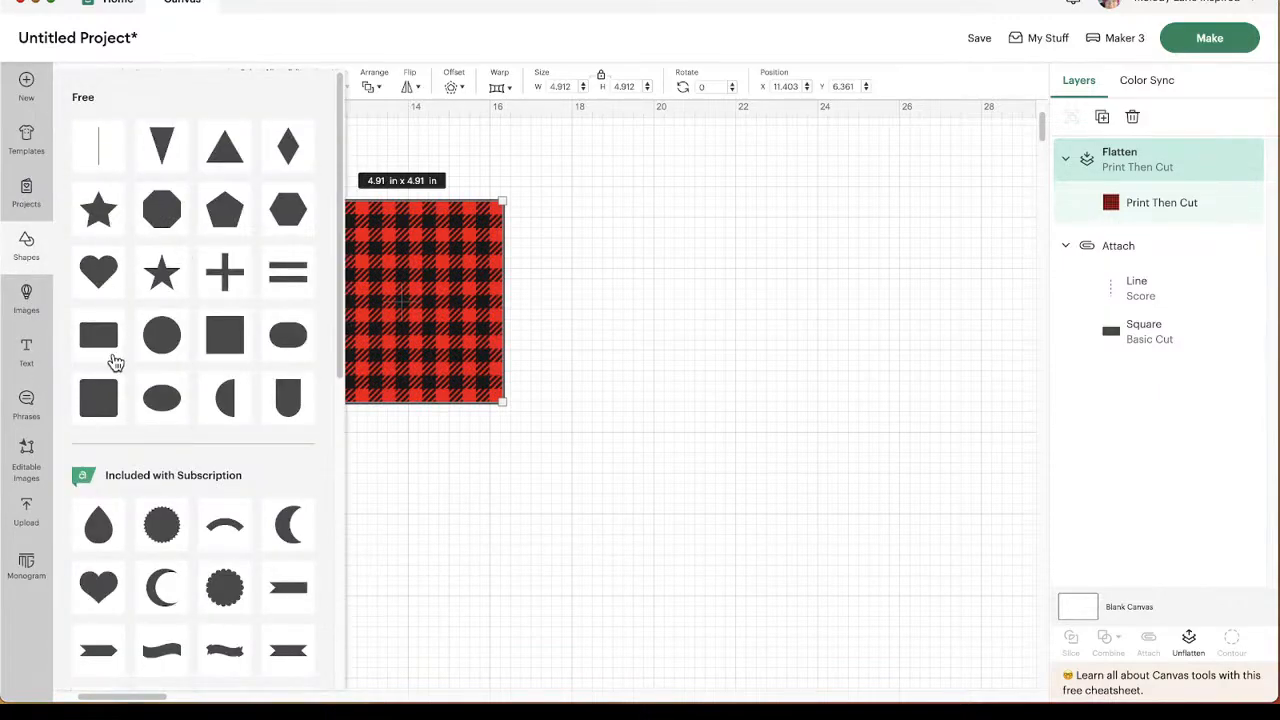
pyautogui.click(225, 335)
pyautogui.moveTo(137, 196); pyautogui.dragTo(842, 350)
pyautogui.click(570, 87)
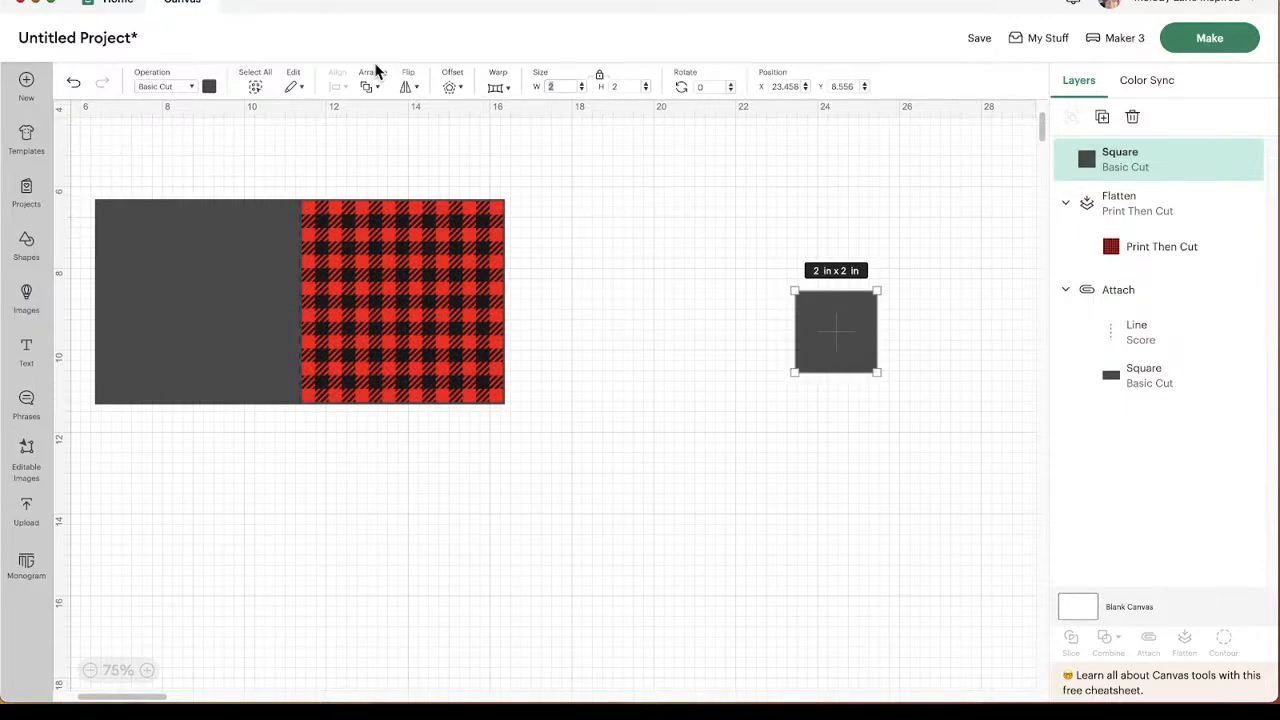
pyautogui.write('5')
pyautogui.press('Return')
pyautogui.moveTo(846, 382); pyautogui.dragTo(353, 281)
pyautogui.moveTo(416, 307); pyautogui.dragTo(720, 331)
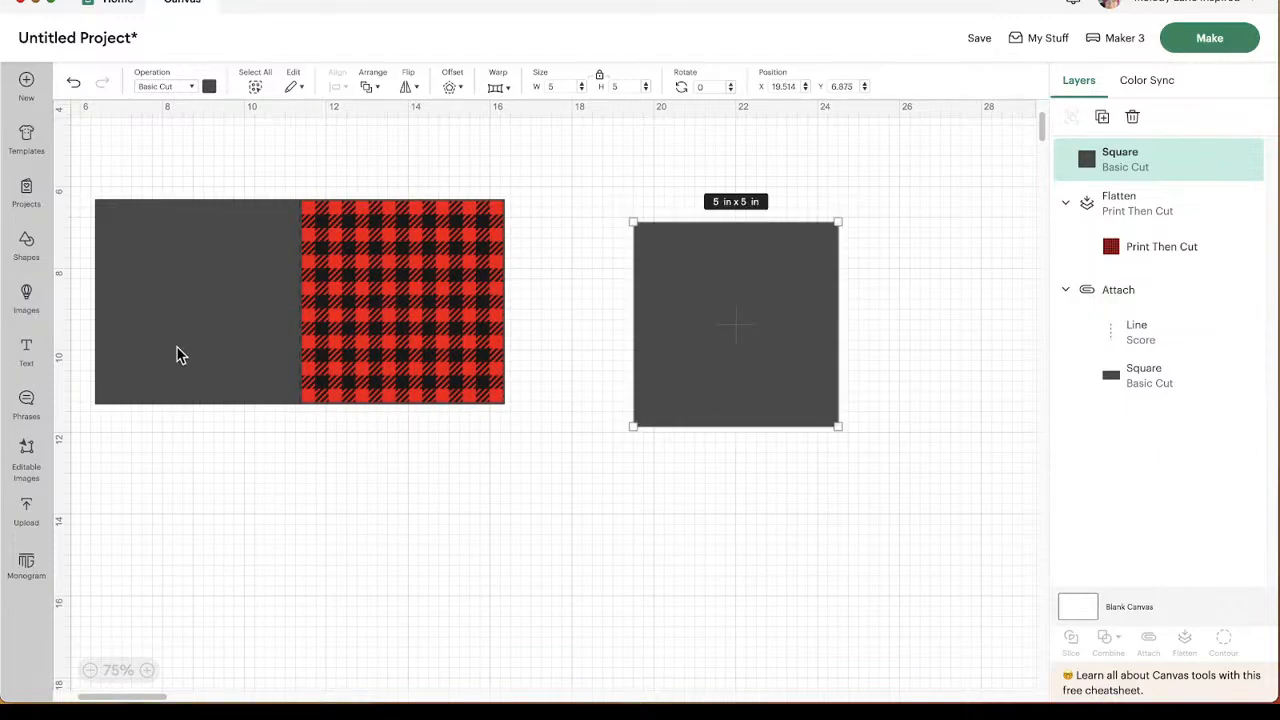
# Insert a heart shape, enlarge it, and place it over the 5 in square.
pyautogui.click(28, 252)
pyautogui.click(99, 272)
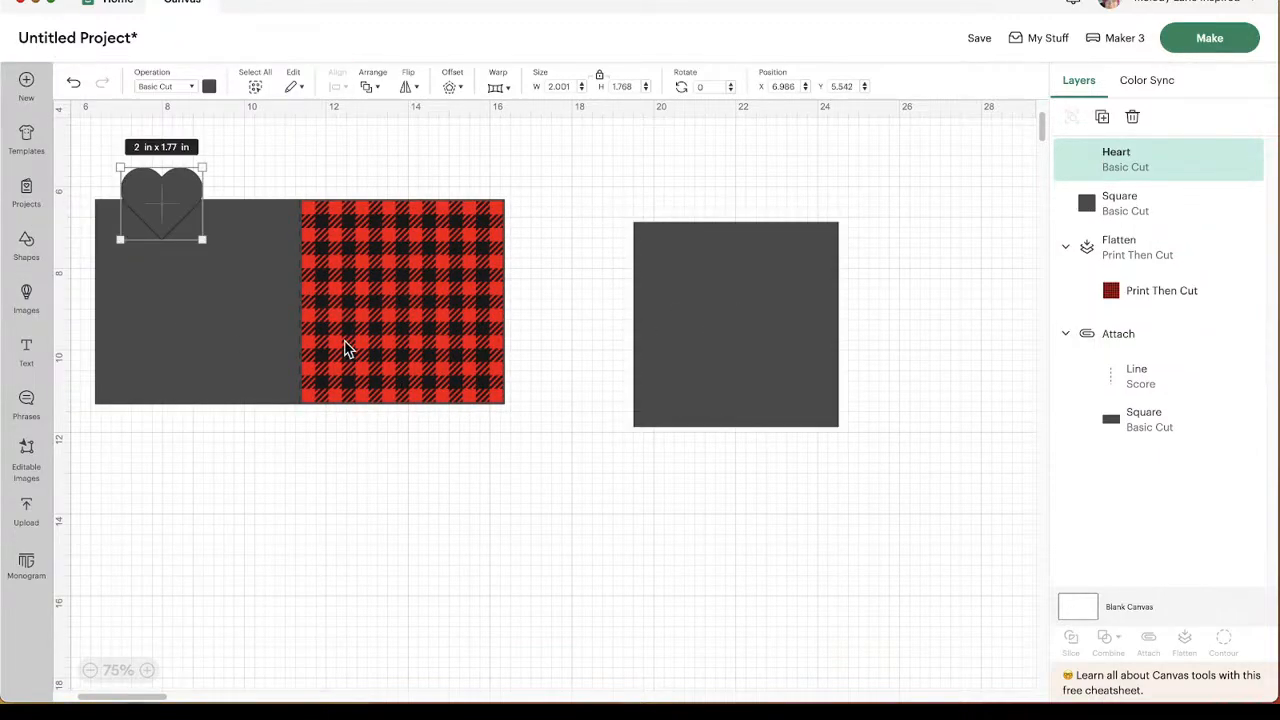
pyautogui.moveTo(166, 234); pyautogui.dragTo(795, 368)
pyautogui.moveTo(730, 303); pyautogui.dragTo(737, 314)
# Center the heart and the 5 in square on each other.
pyautogui.moveTo(890, 256); pyautogui.dragTo(773, 462)
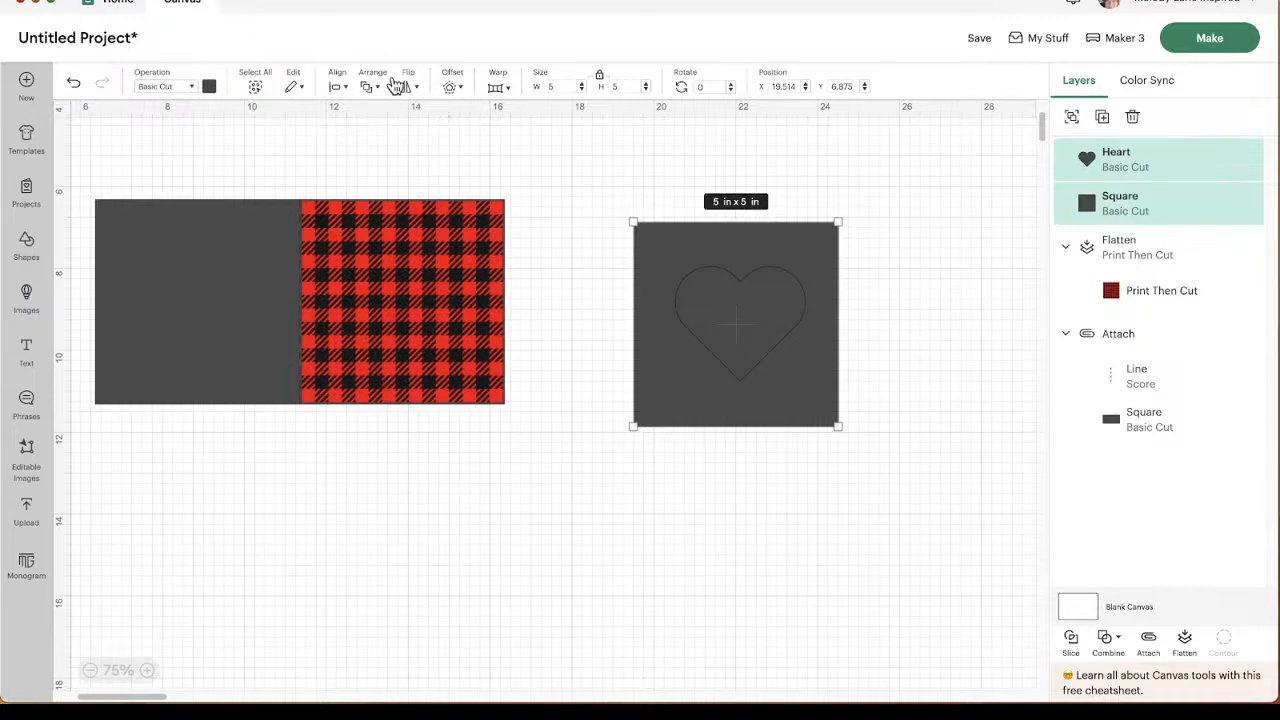
pyautogui.click(340, 88)
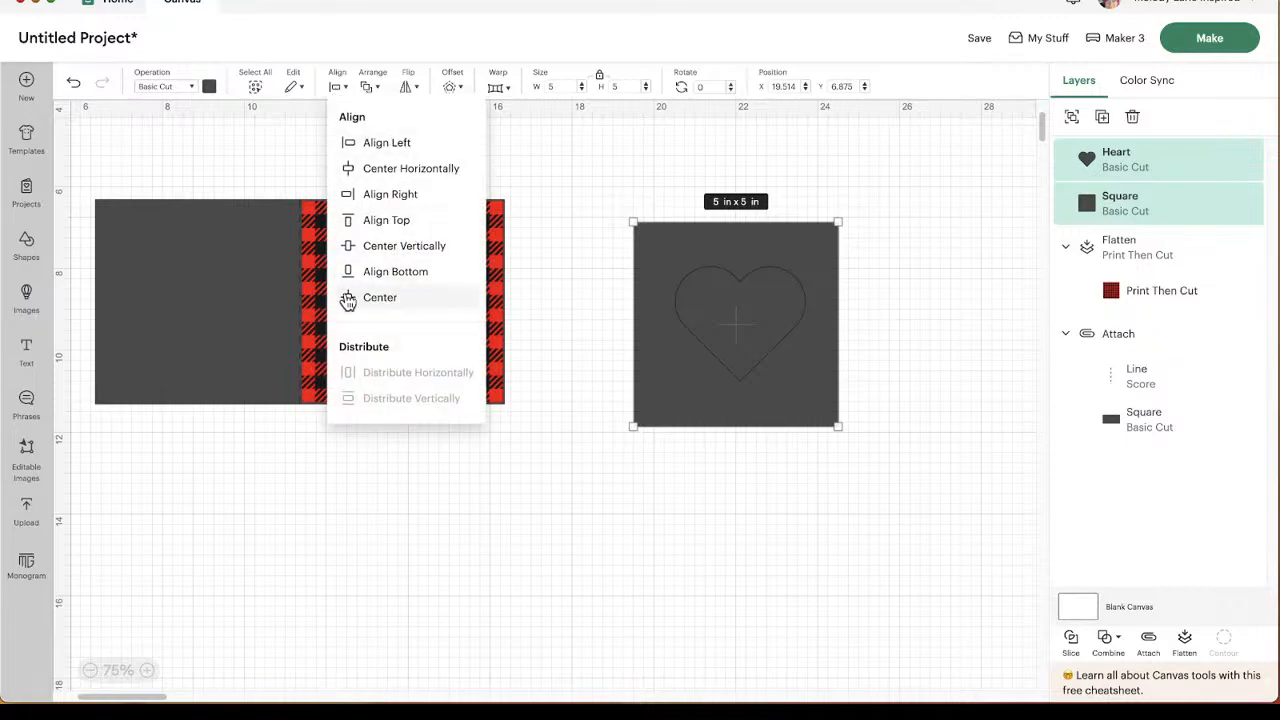
pyautogui.click(351, 294)
pyautogui.click(910, 241)
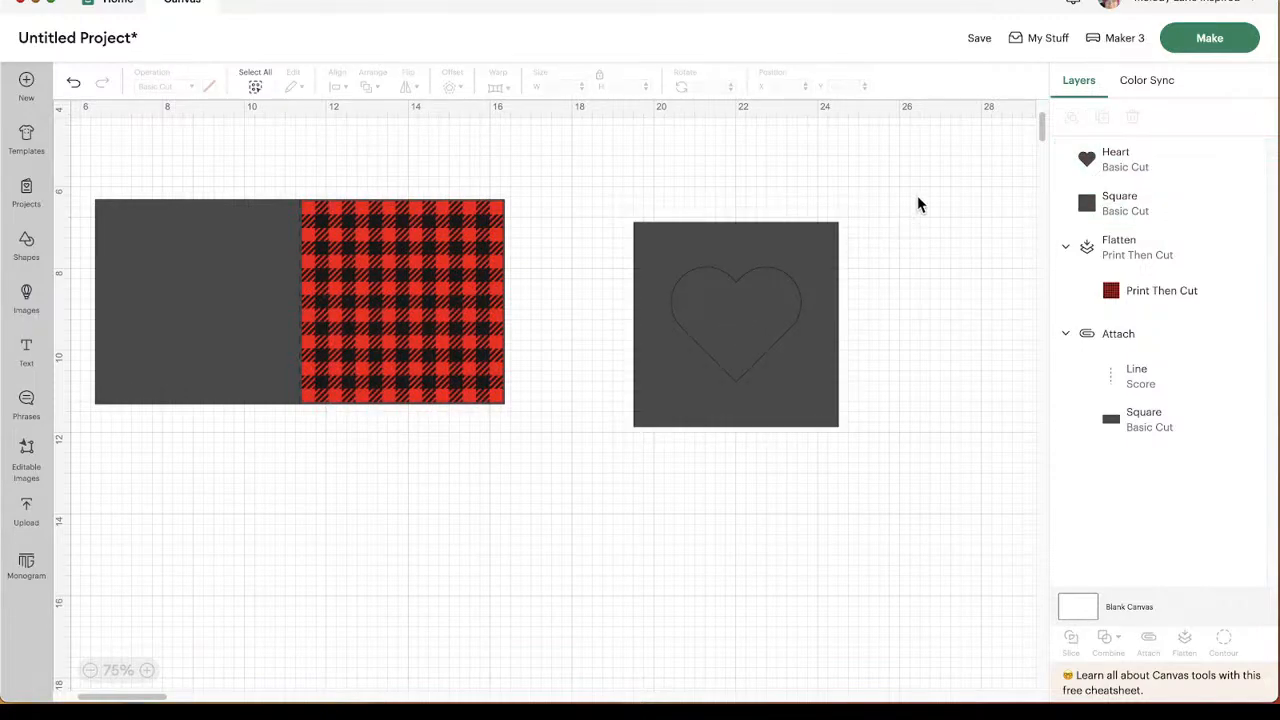
# Slice the heart out of the 5 in square and move the cut-out square toward the plaid panel.
pyautogui.moveTo(917, 195); pyautogui.dragTo(606, 394)
pyautogui.click(1072, 642)
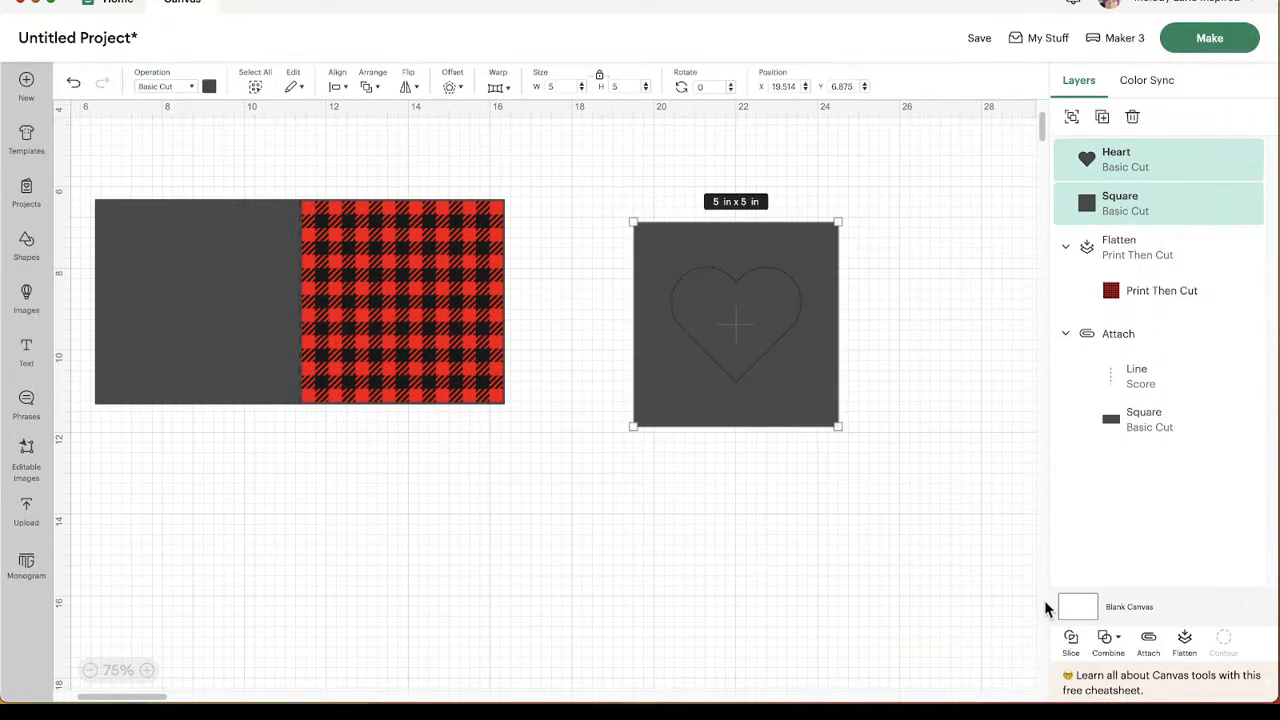
pyautogui.moveTo(840, 413); pyautogui.dragTo(495, 560)
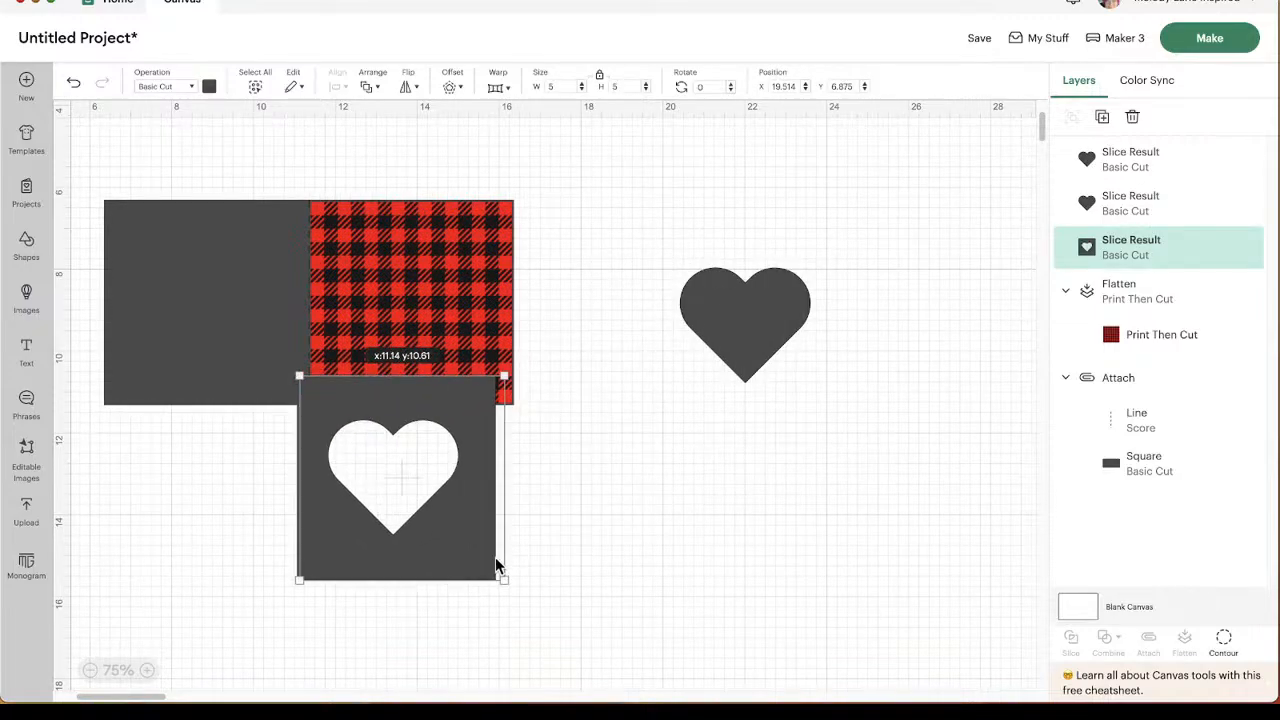
# Delete the two leftover heart pieces and place the heart-window square over the plaid panel at about X 11.39, Y 6.32.
pyautogui.moveTo(729, 212); pyautogui.dragTo(797, 490)
pyautogui.press('Delete')
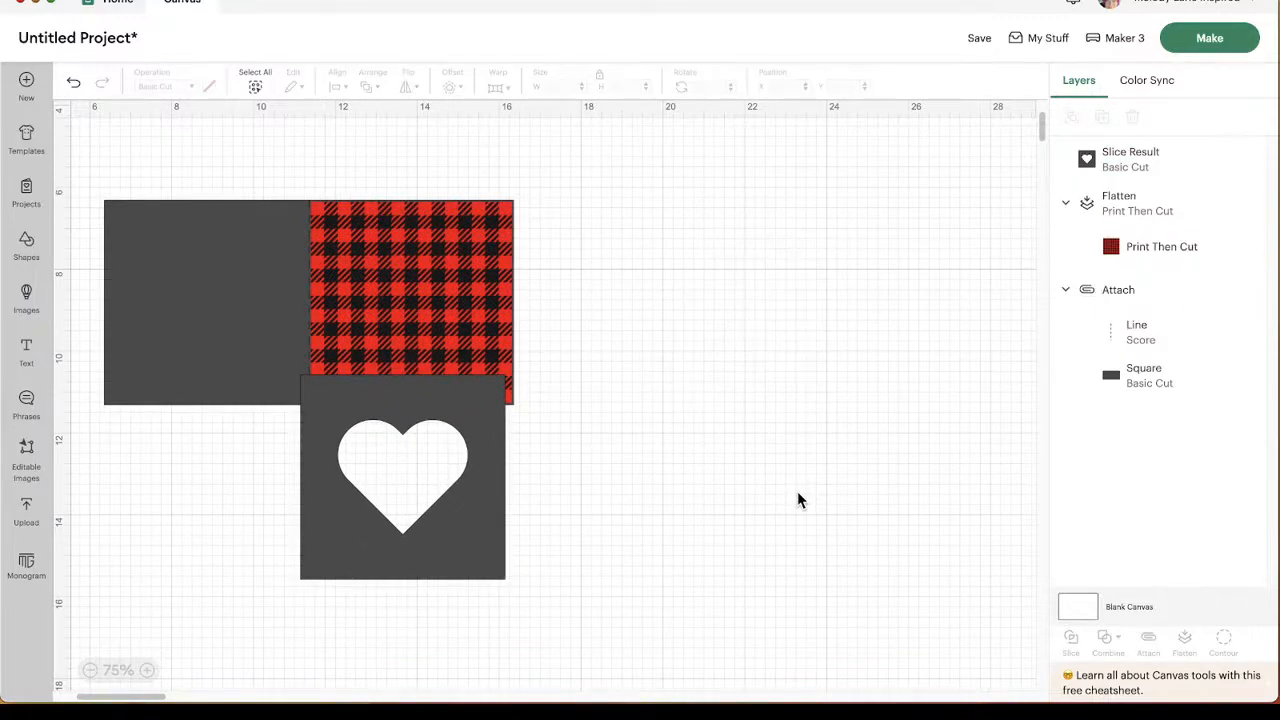
pyautogui.moveTo(475, 566); pyautogui.dragTo(468, 387)
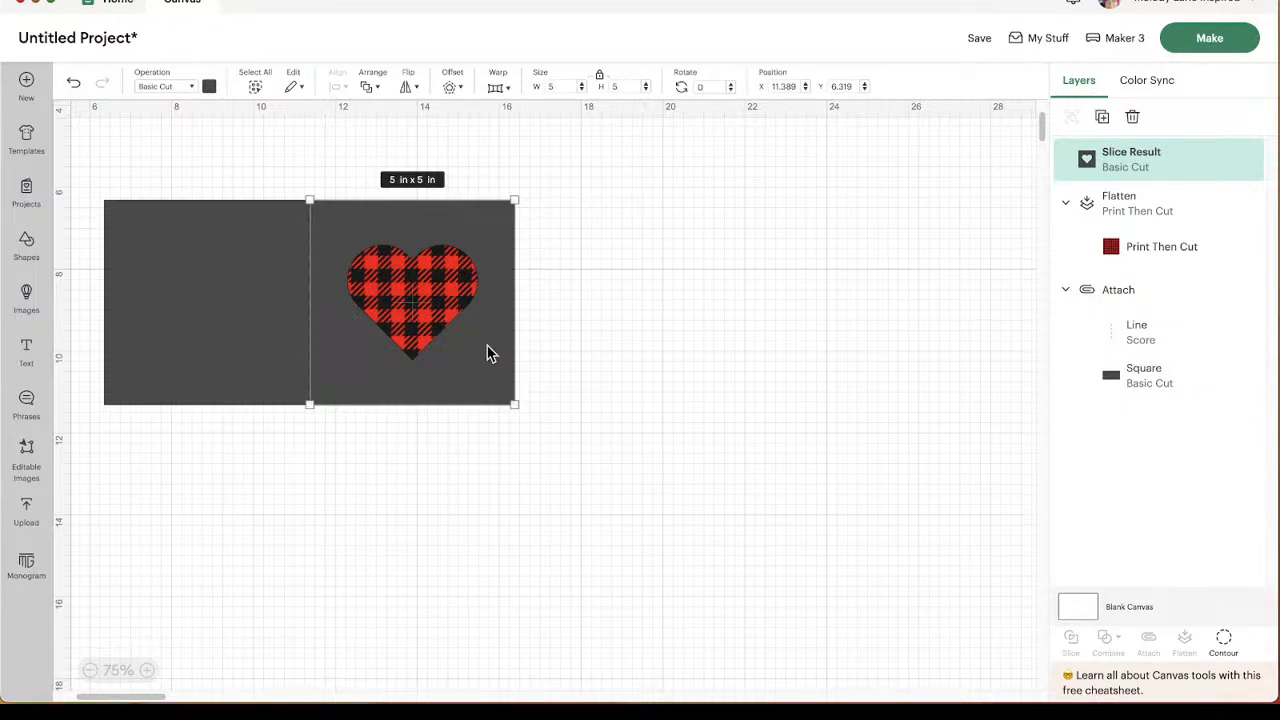
# Color the 10 x 5 in card base black.
pyautogui.click(202, 312)
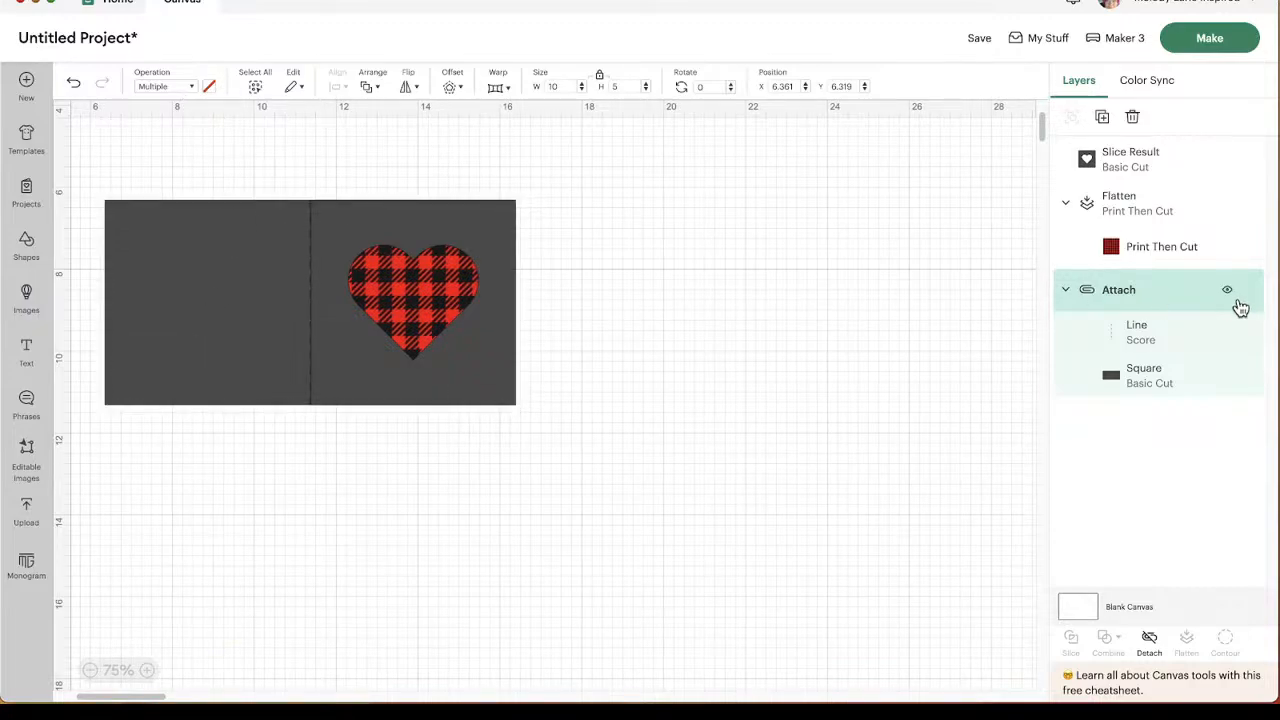
pyautogui.click(1160, 378)
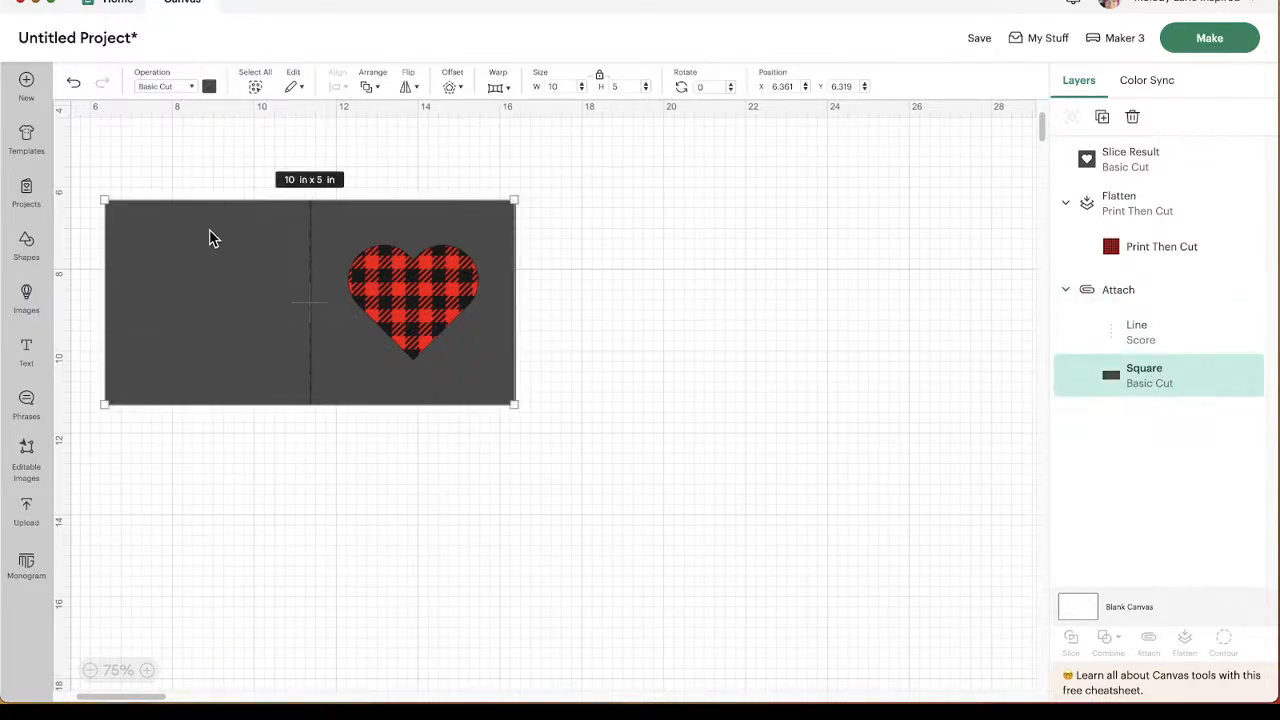
pyautogui.click(209, 87)
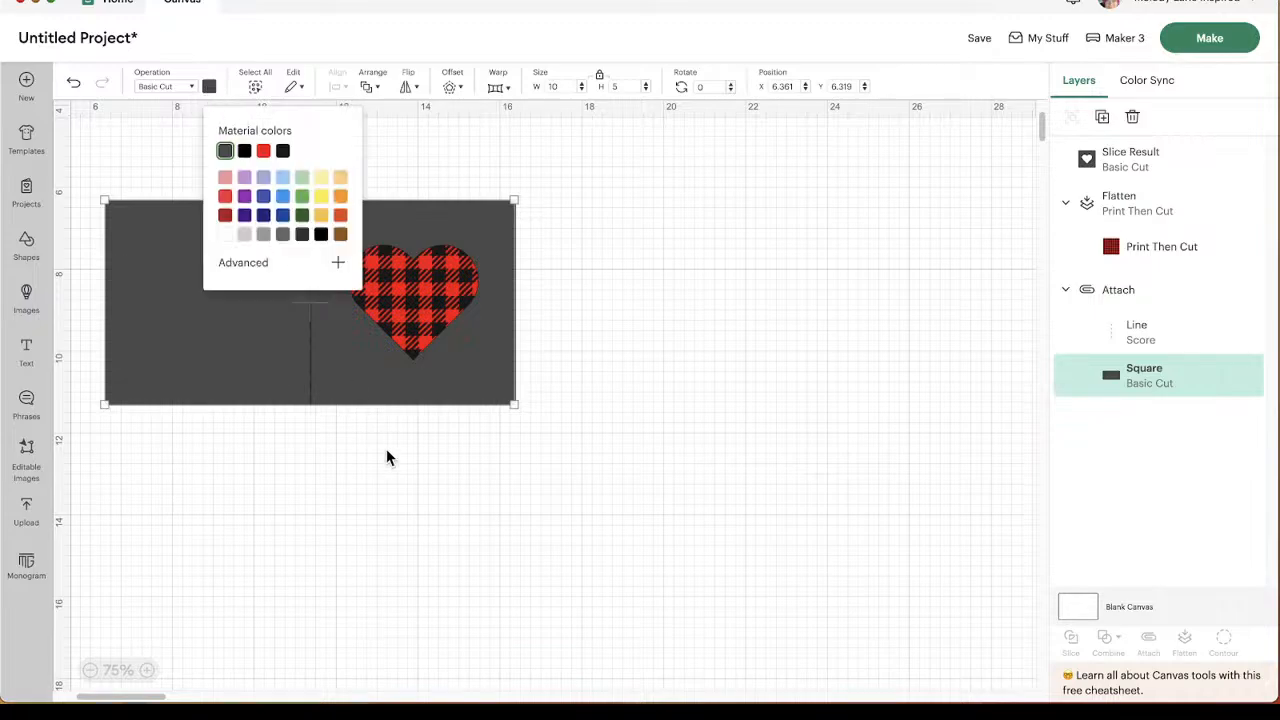
pyautogui.click(321, 235)
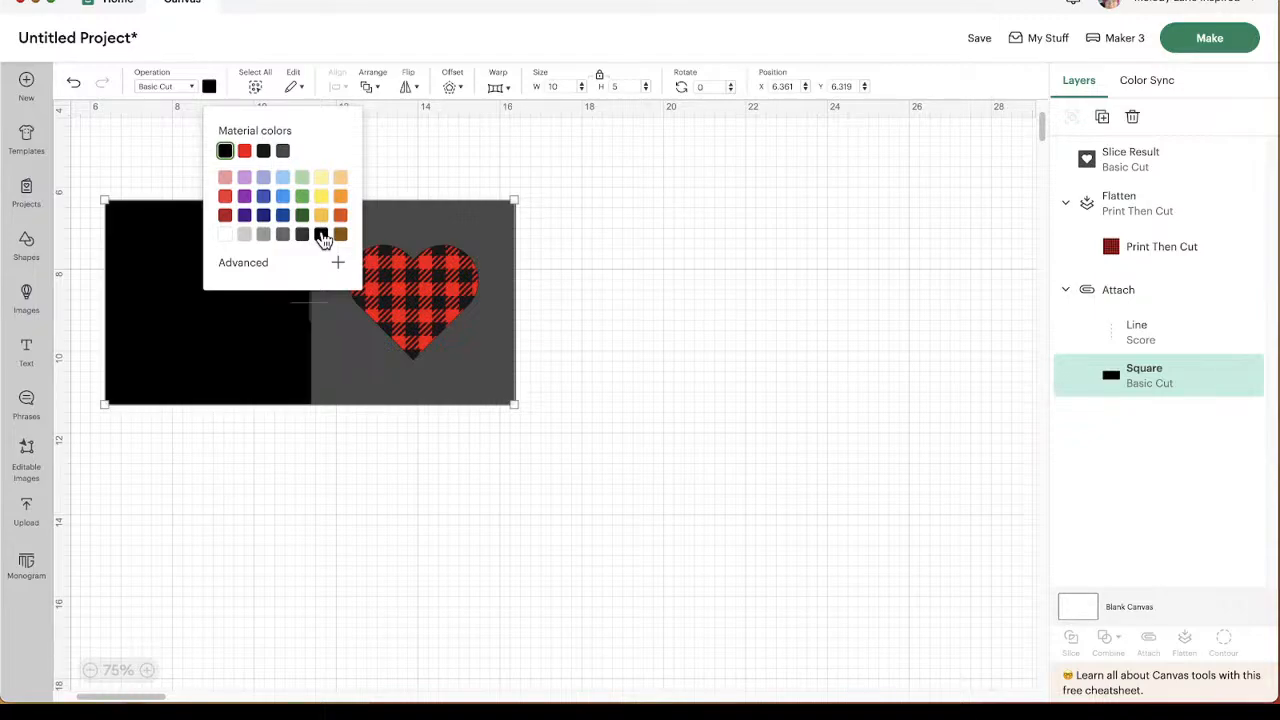
pyautogui.click(695, 180)
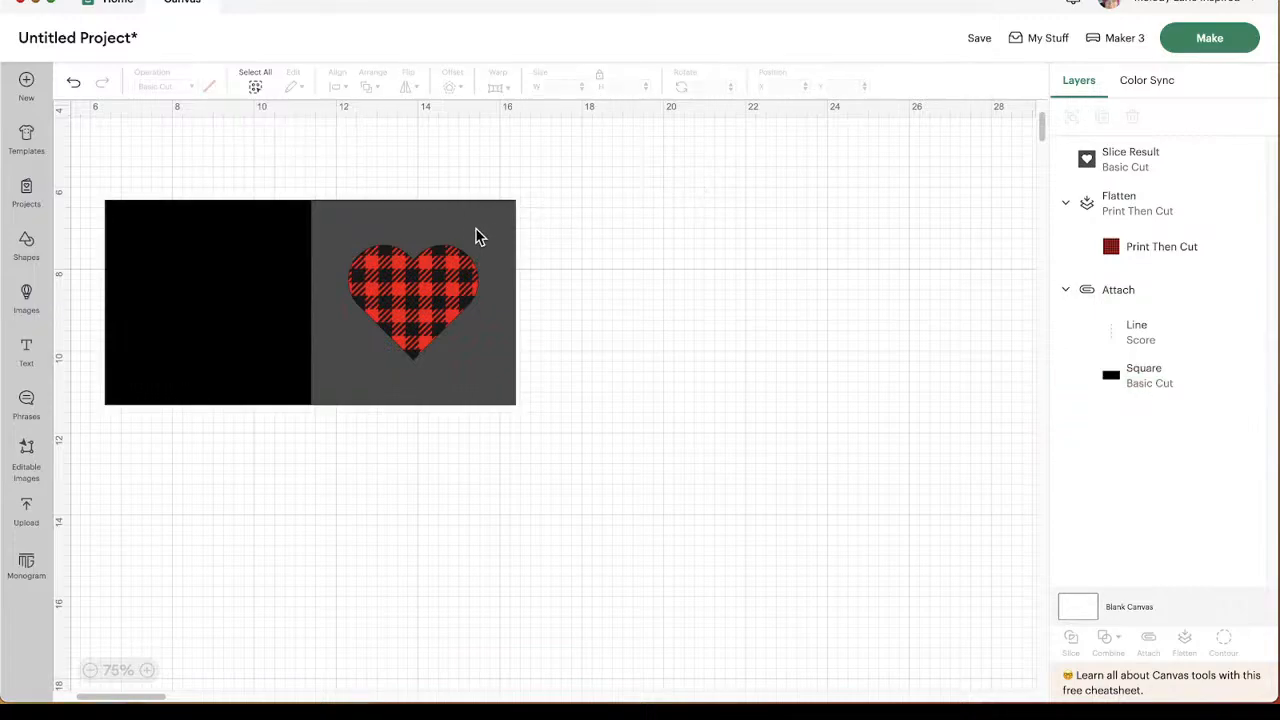
# Color the heart-window square black to match the card base.
pyautogui.click(476, 233)
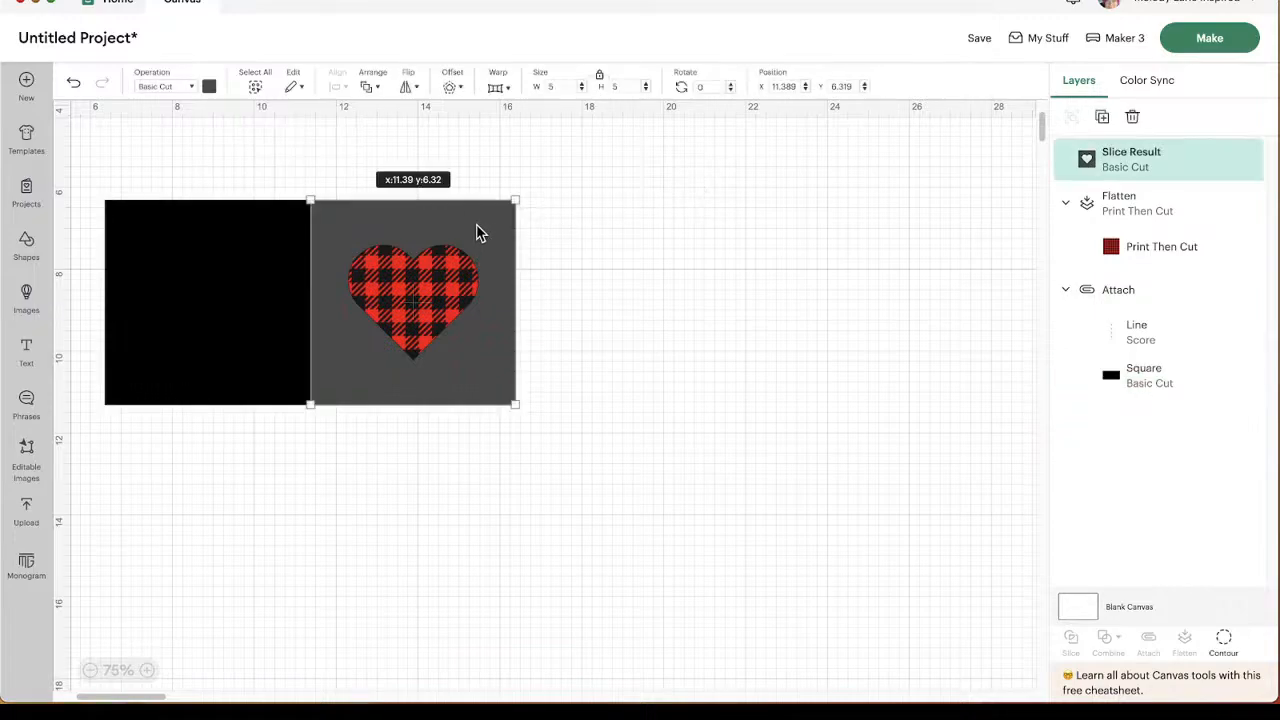
pyautogui.click(209, 87)
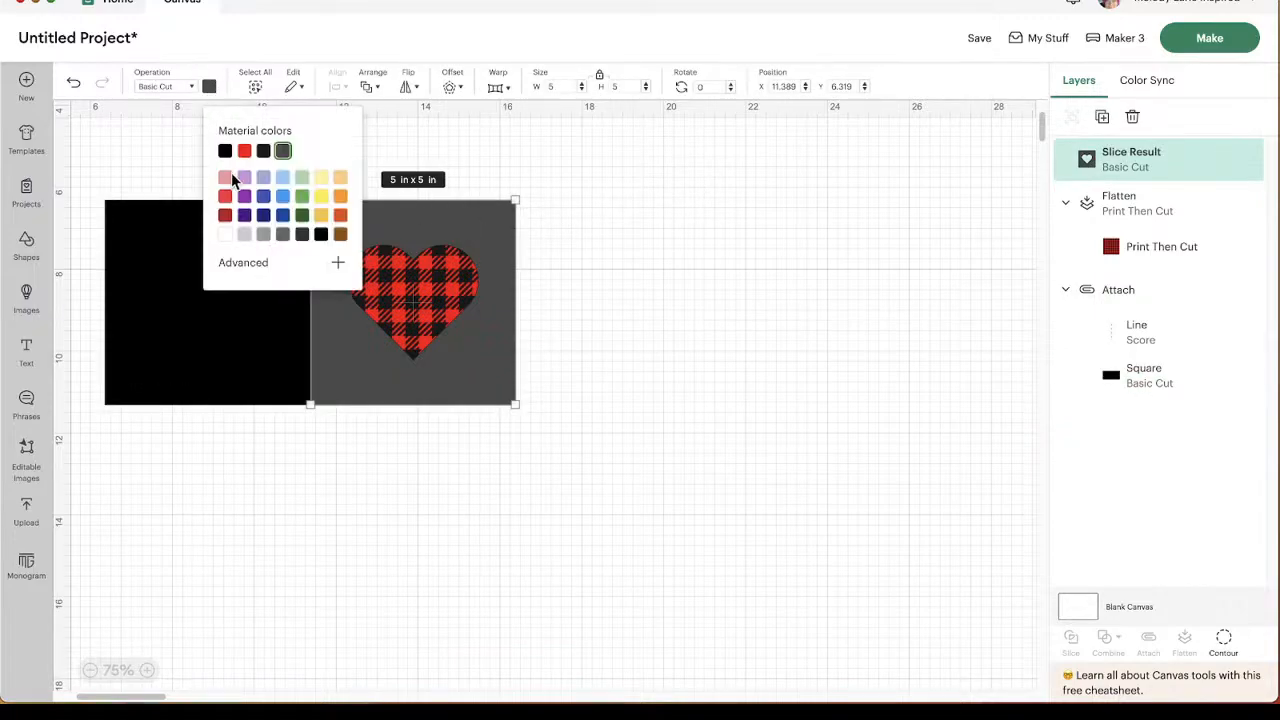
pyautogui.click(323, 240)
pyautogui.click(730, 265)
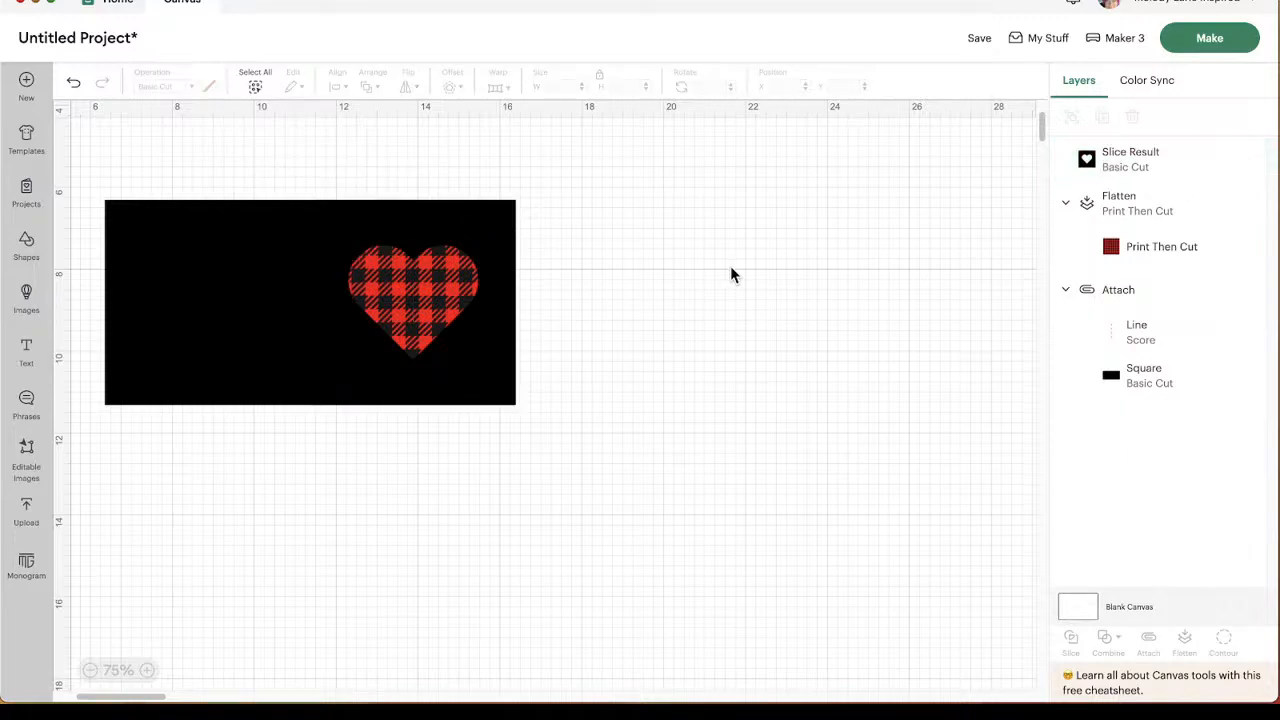
# Duplicate the black heart-window square and set the original and its copy beside the card, the copy at about X 22.83, Y 5.05.
pyautogui.click(501, 312)
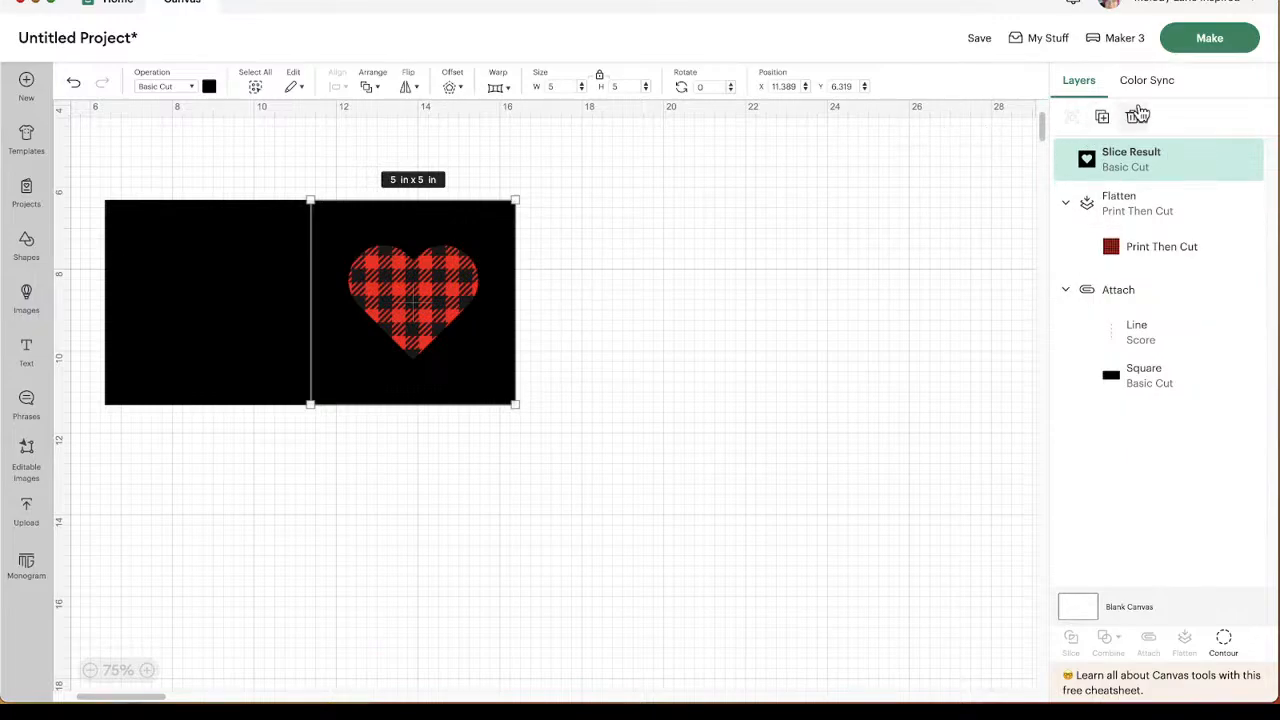
pyautogui.click(1104, 121)
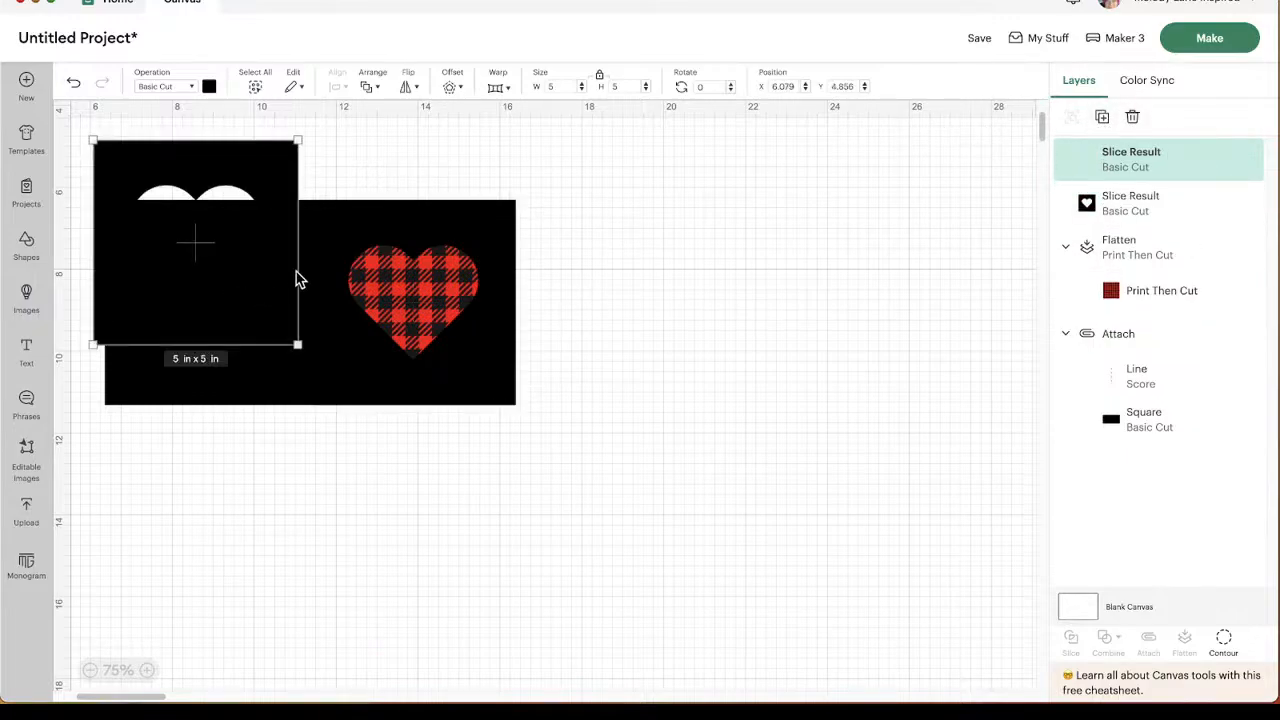
pyautogui.moveTo(229, 309); pyautogui.dragTo(873, 330)
pyautogui.moveTo(507, 352); pyautogui.dragTo(734, 360)
pyautogui.moveTo(870, 346); pyautogui.dragTo(929, 337)
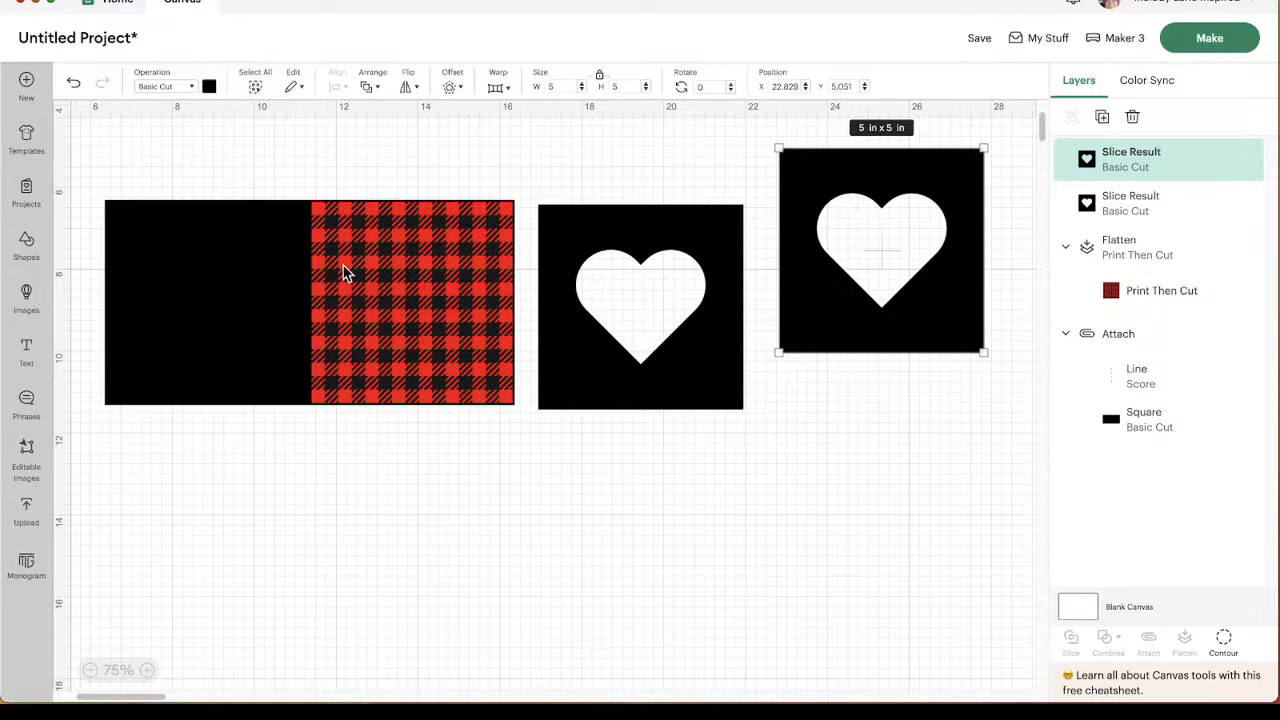
# Stack the two heart-window squares beside the card at about X 17.98, Y 5.05.
pyautogui.moveTo(708, 400); pyautogui.dragTo(740, 380)
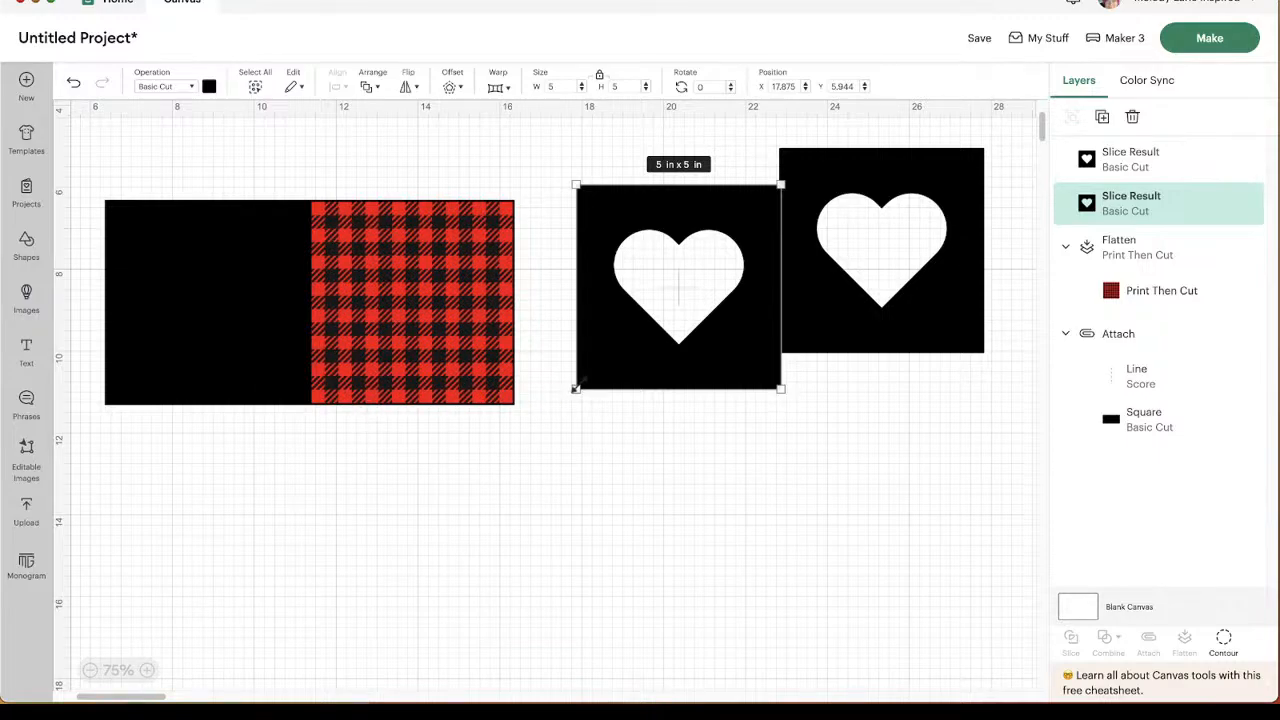
pyautogui.moveTo(690, 366); pyautogui.dragTo(424, 385)
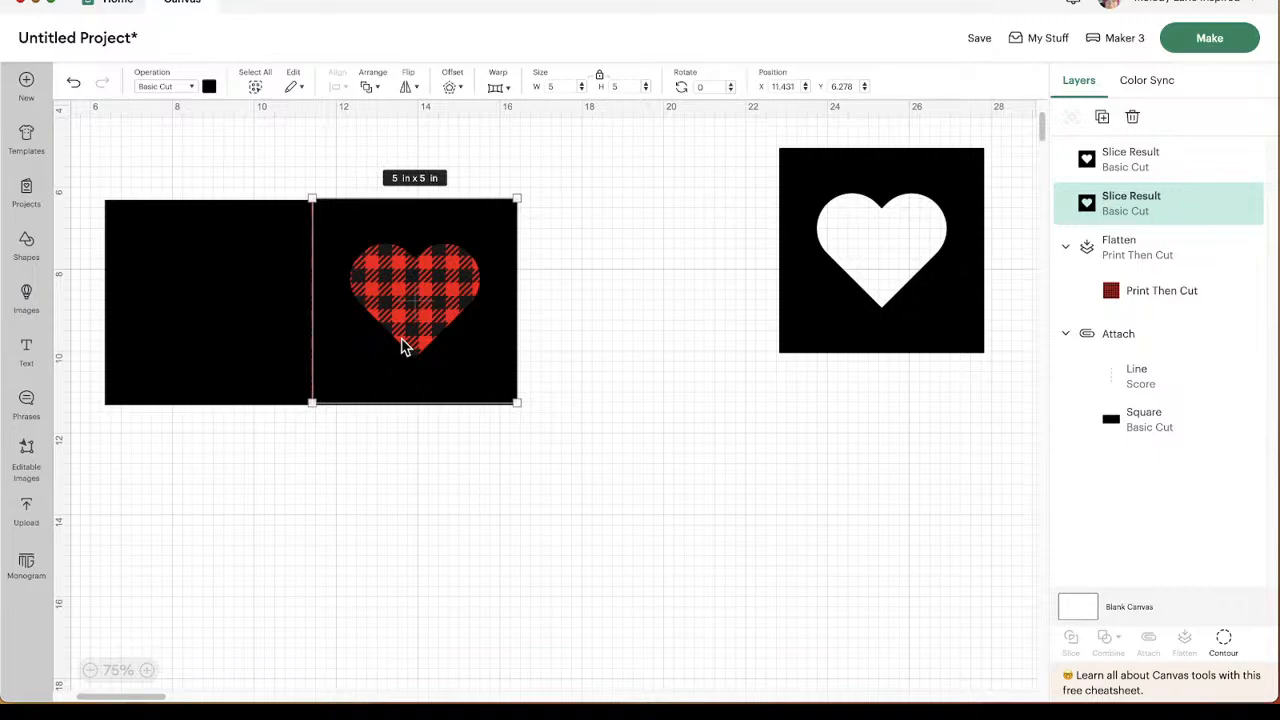
pyautogui.moveTo(475, 376); pyautogui.dragTo(745, 326)
pyautogui.moveTo(846, 314); pyautogui.dragTo(650, 316)
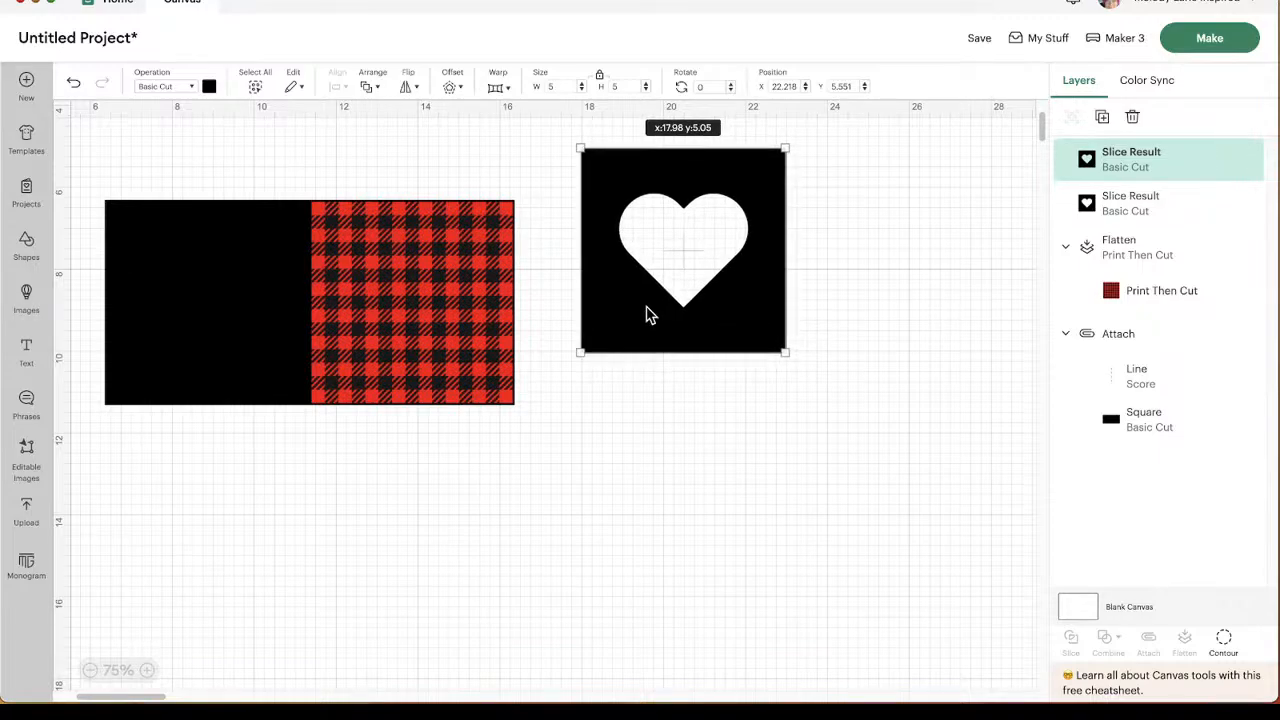
pyautogui.moveTo(646, 314); pyautogui.dragTo(646, 316)
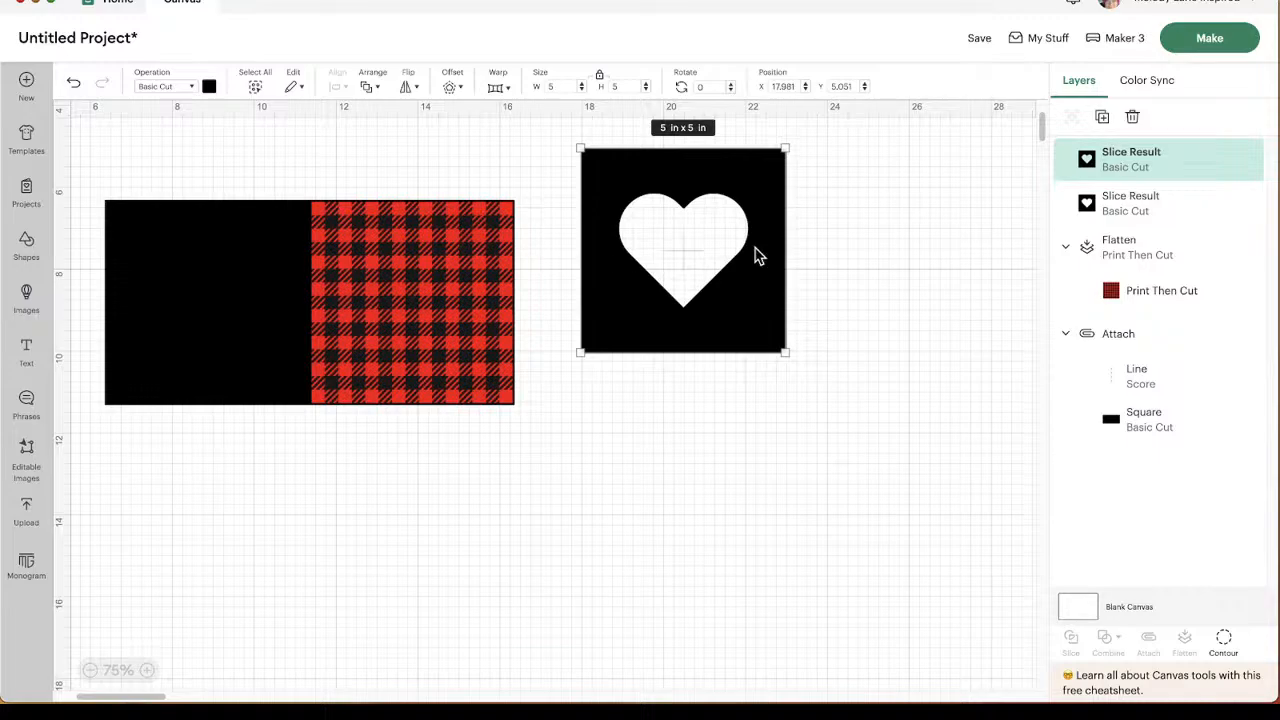
# Center the two heart-window squares on each other and move them onto the plaid panel at about X 11.39, Y 6.32.
pyautogui.moveTo(830, 246); pyautogui.dragTo(706, 326)
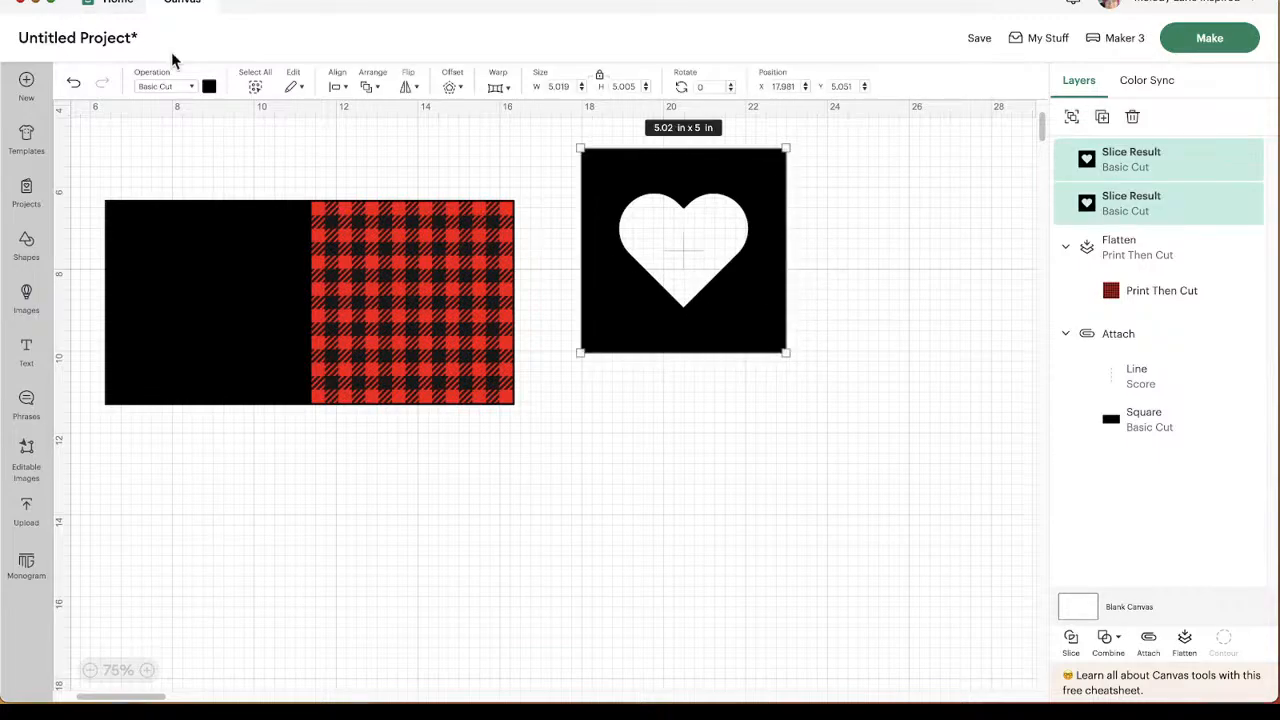
pyautogui.click(338, 87)
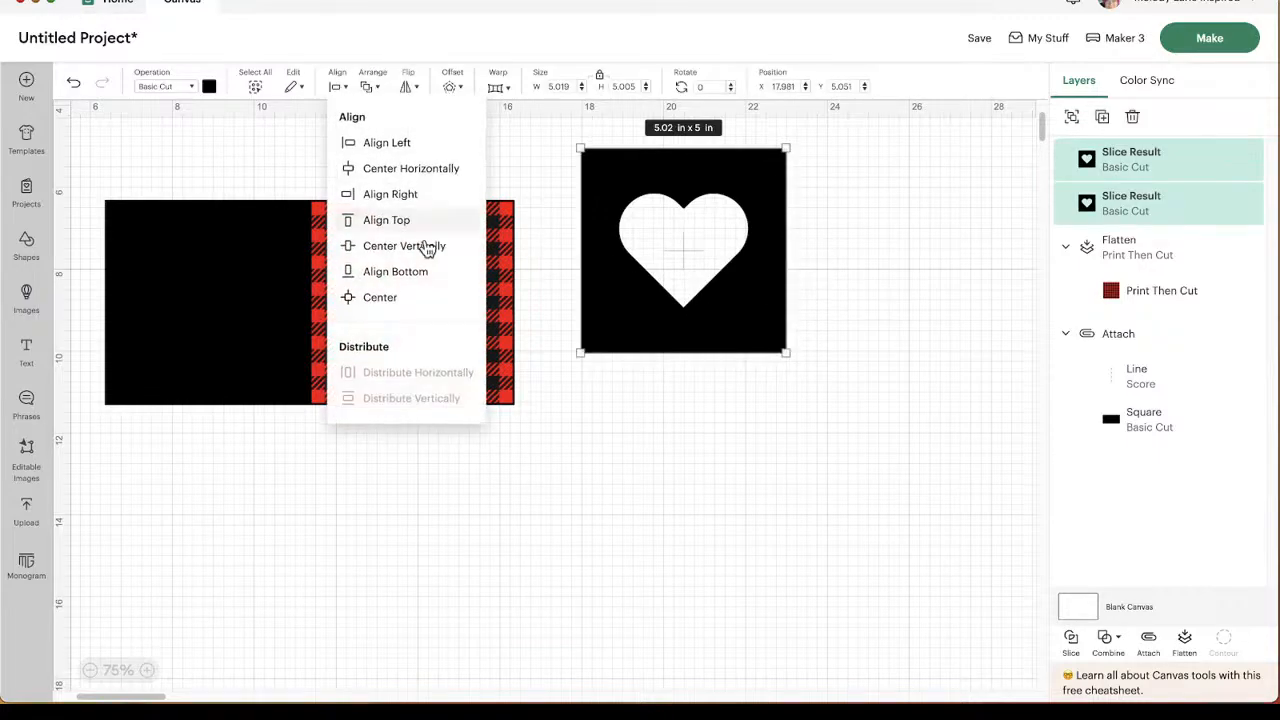
pyautogui.click(418, 311)
pyautogui.click(823, 262)
pyautogui.moveTo(829, 240); pyautogui.dragTo(470, 358)
pyautogui.click(700, 290)
# Color the upper heart-window square with the custom muted teal #3f6a67.
pyautogui.click(504, 376)
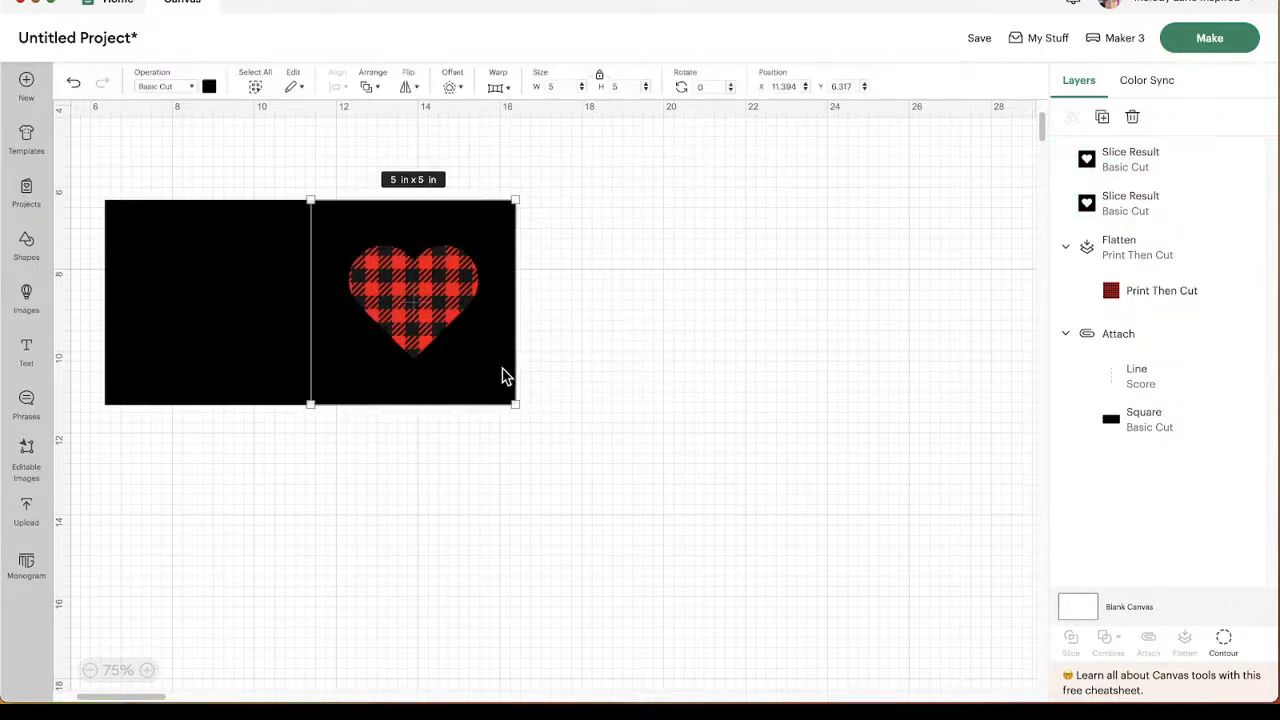
pyautogui.click(209, 86)
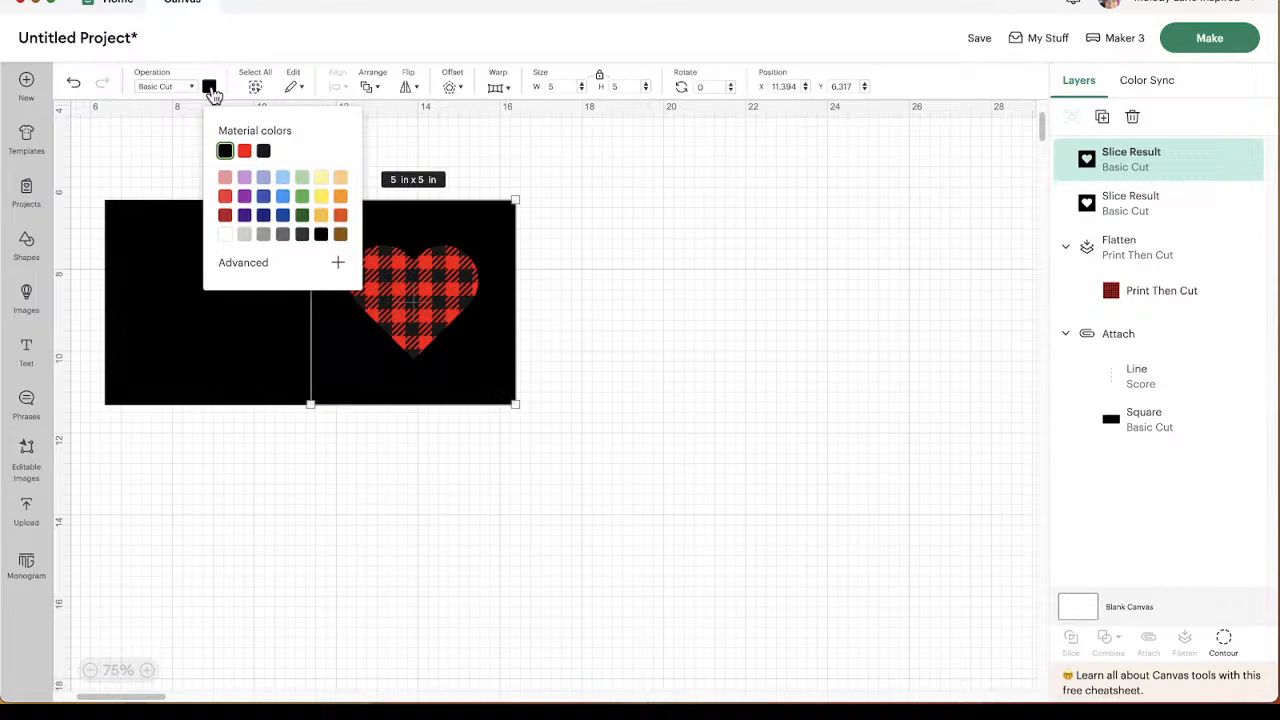
pyautogui.click(337, 264)
pyautogui.moveTo(293, 411); pyautogui.dragTo(301, 408)
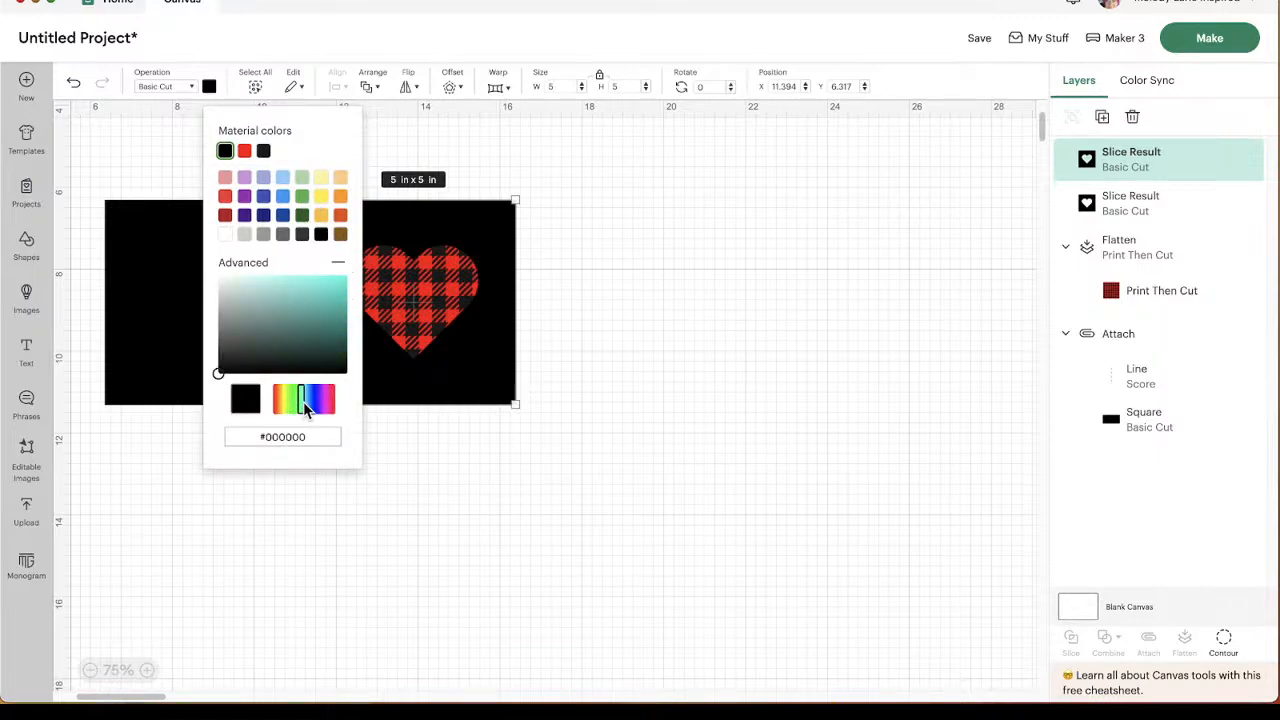
pyautogui.moveTo(283, 289); pyautogui.dragTo(273, 340)
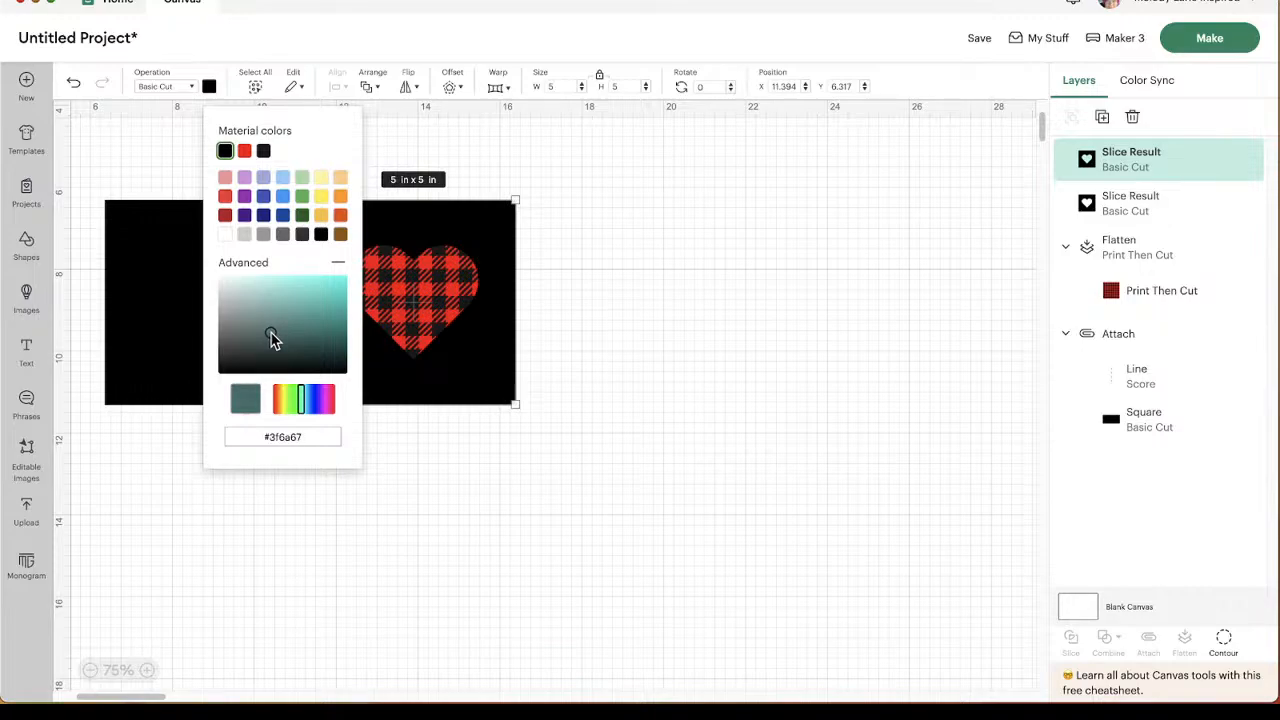
pyautogui.click(641, 313)
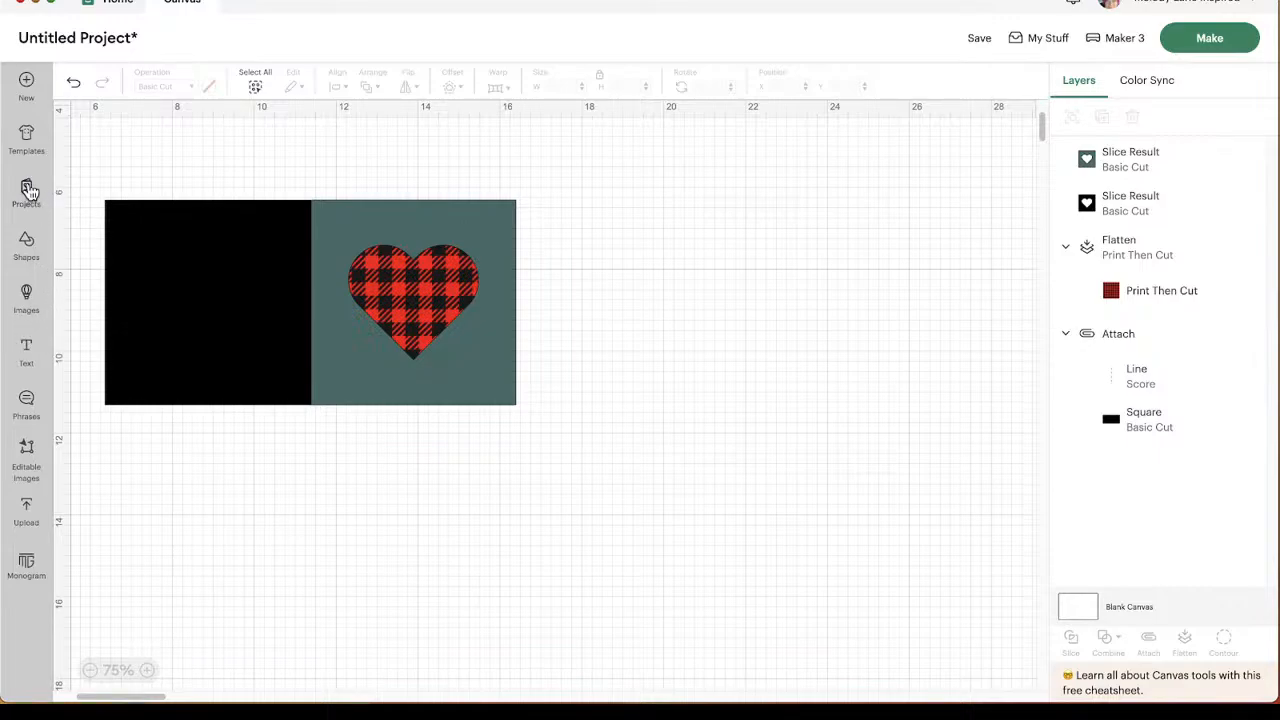
# Insert a heart shape and place it beside the card at about X 19.09, Y 7.15.
pyautogui.click(27, 245)
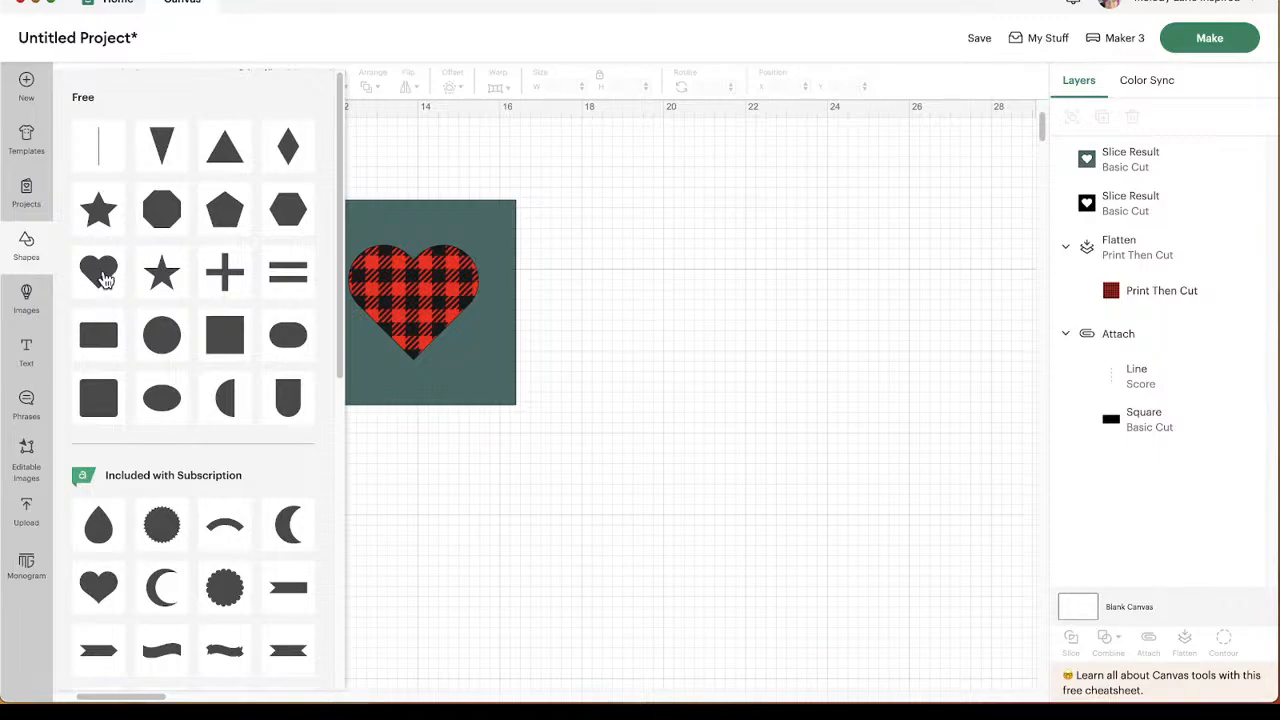
pyautogui.click(99, 273)
pyautogui.moveTo(145, 215); pyautogui.dragTo(771, 263)
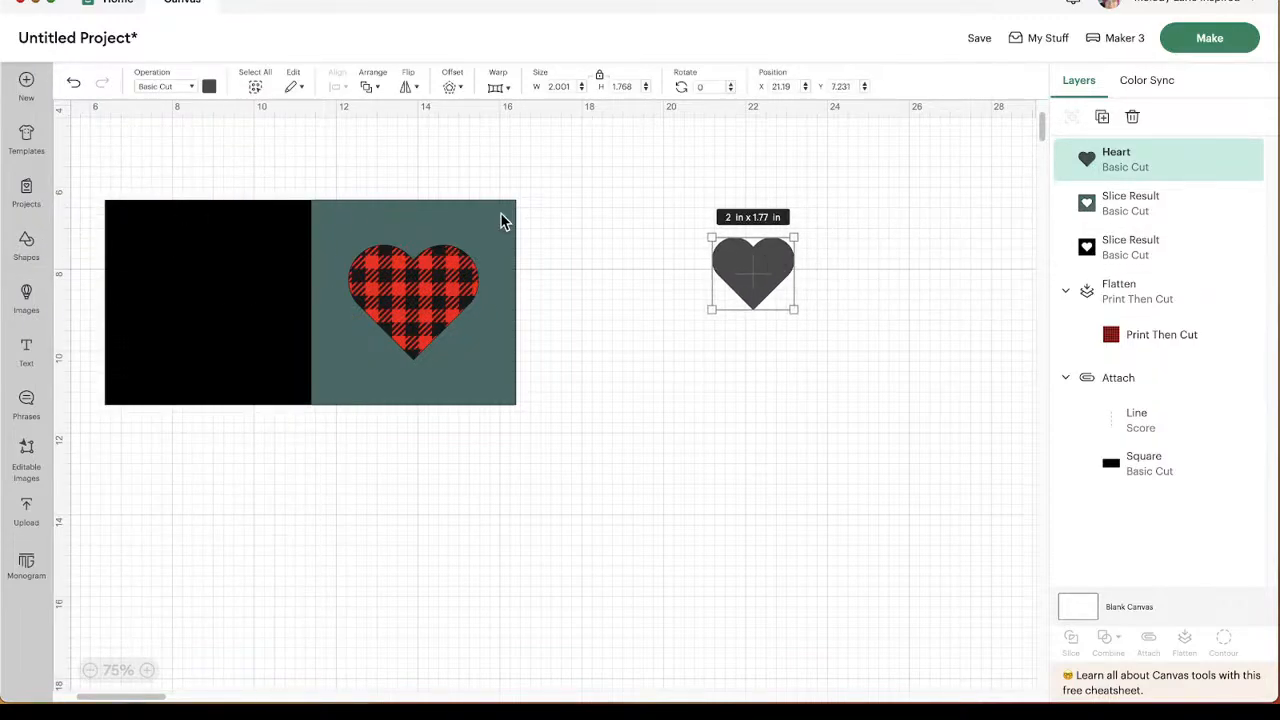
pyautogui.moveTo(765, 287); pyautogui.dragTo(685, 260)
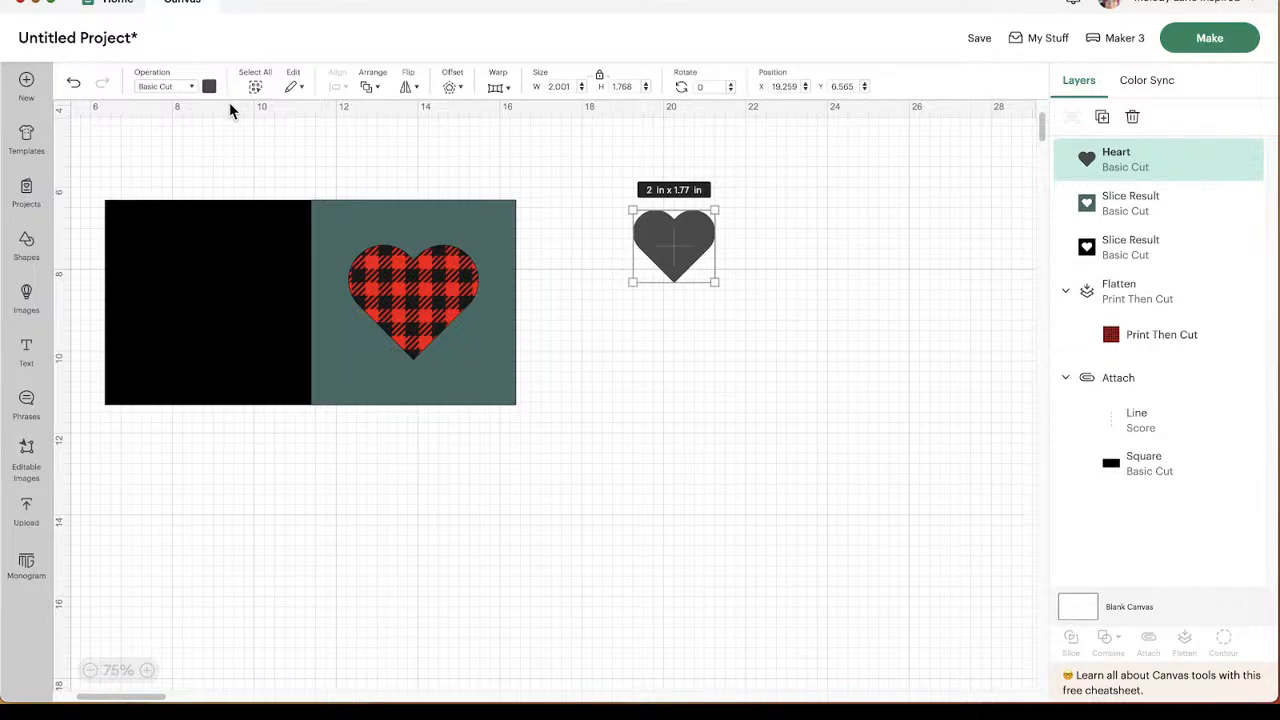
pyautogui.click(797, 338)
pyautogui.moveTo(697, 232); pyautogui.dragTo(687, 279)
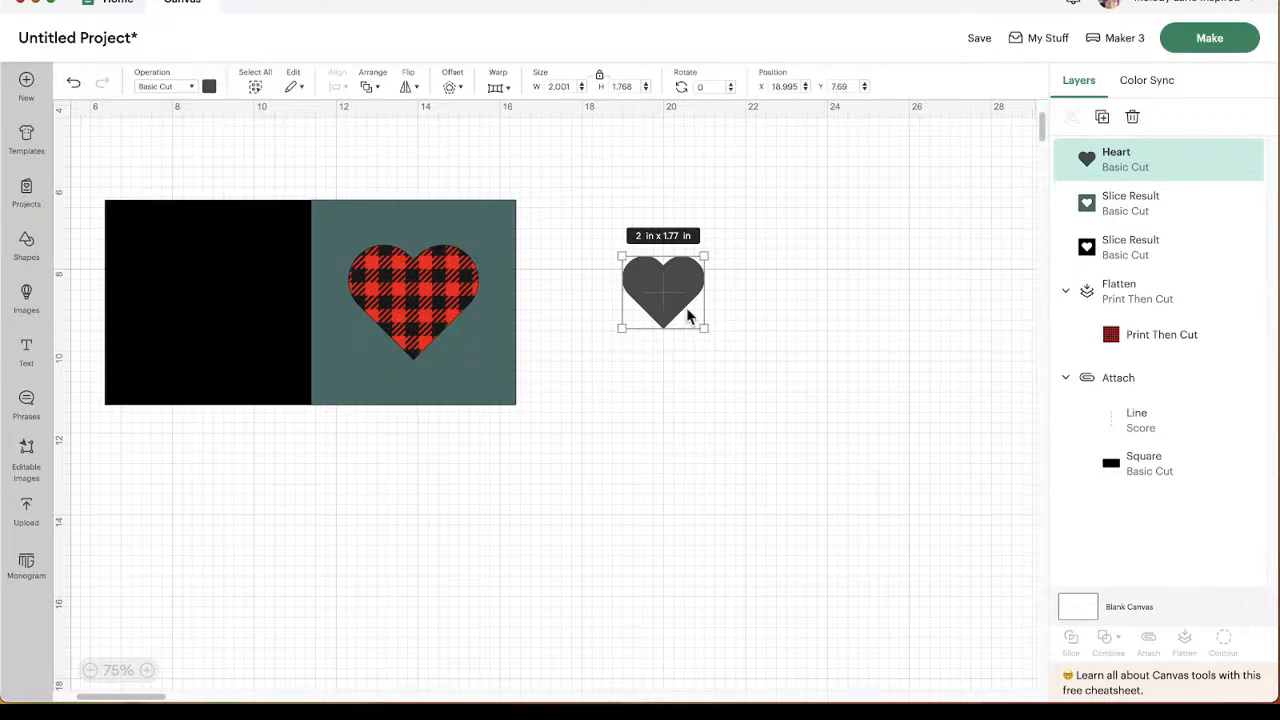
pyautogui.moveTo(687, 305); pyautogui.dragTo(691, 283)
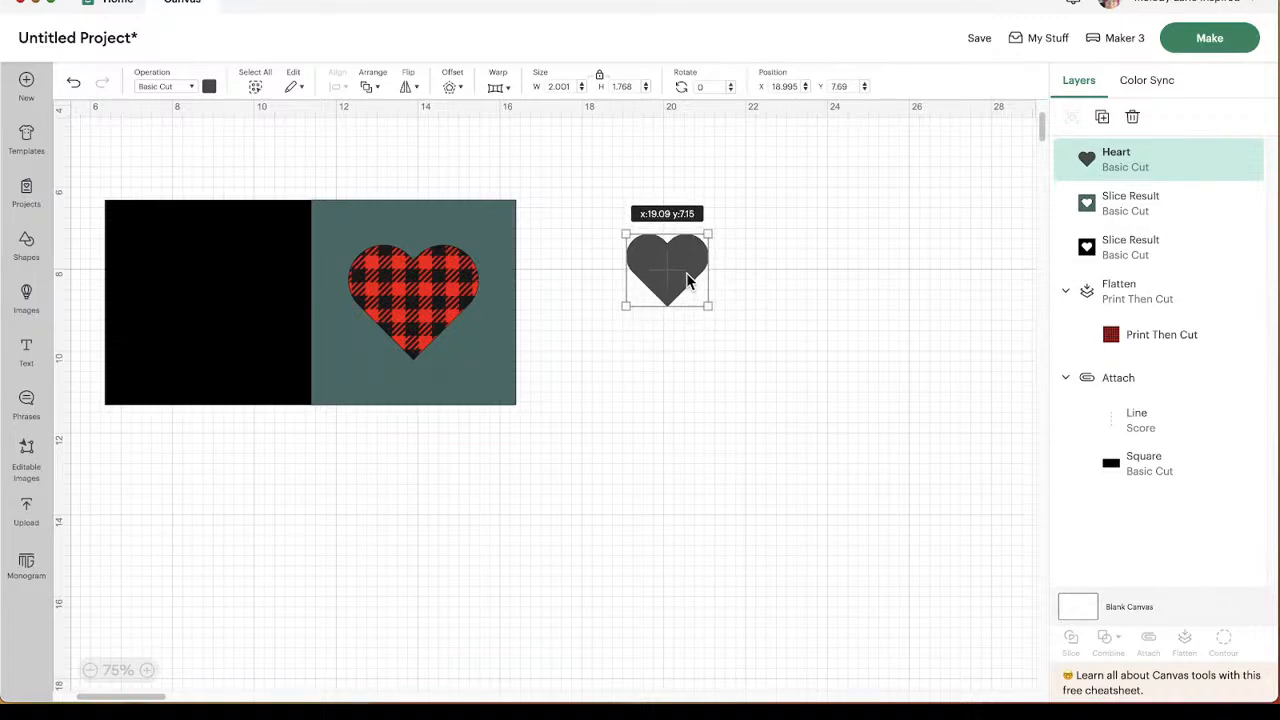
# Enlarge the new heart to about 2.34 x 2.06 in and overlap the plaid heart's lower right at about X 13.86, Y 8.98.
pyautogui.click(210, 87)
pyautogui.click(788, 320)
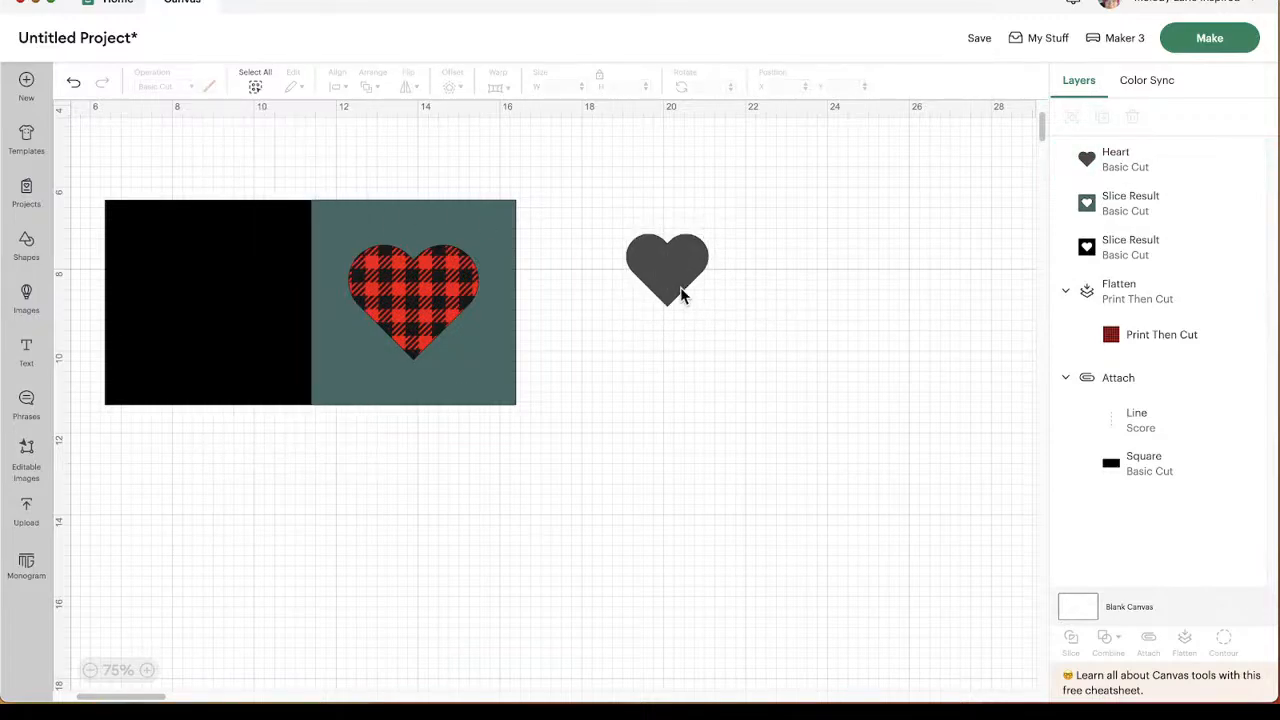
pyautogui.click(680, 288)
pyautogui.moveTo(670, 270); pyautogui.dragTo(472, 365)
# Color the small heart pale orange and nudge it down to about Y 9.05.
pyautogui.click(209, 86)
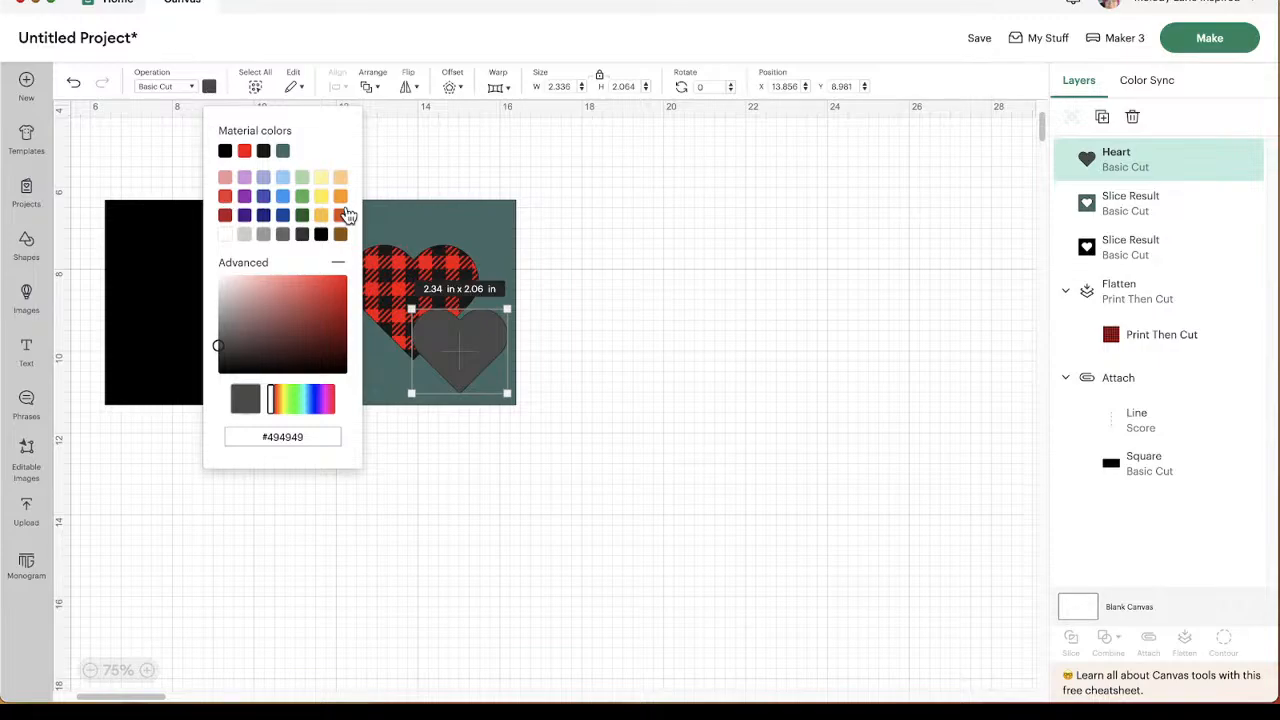
pyautogui.click(341, 178)
pyautogui.click(638, 282)
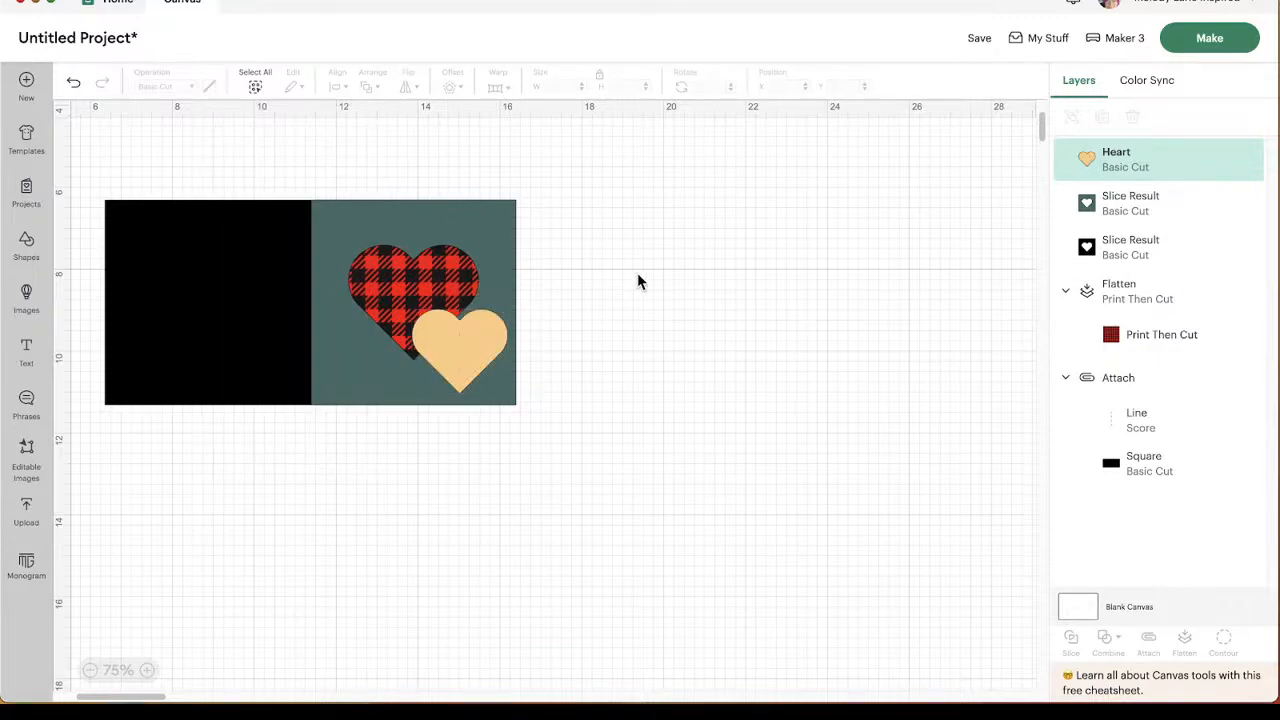
pyautogui.click(471, 366)
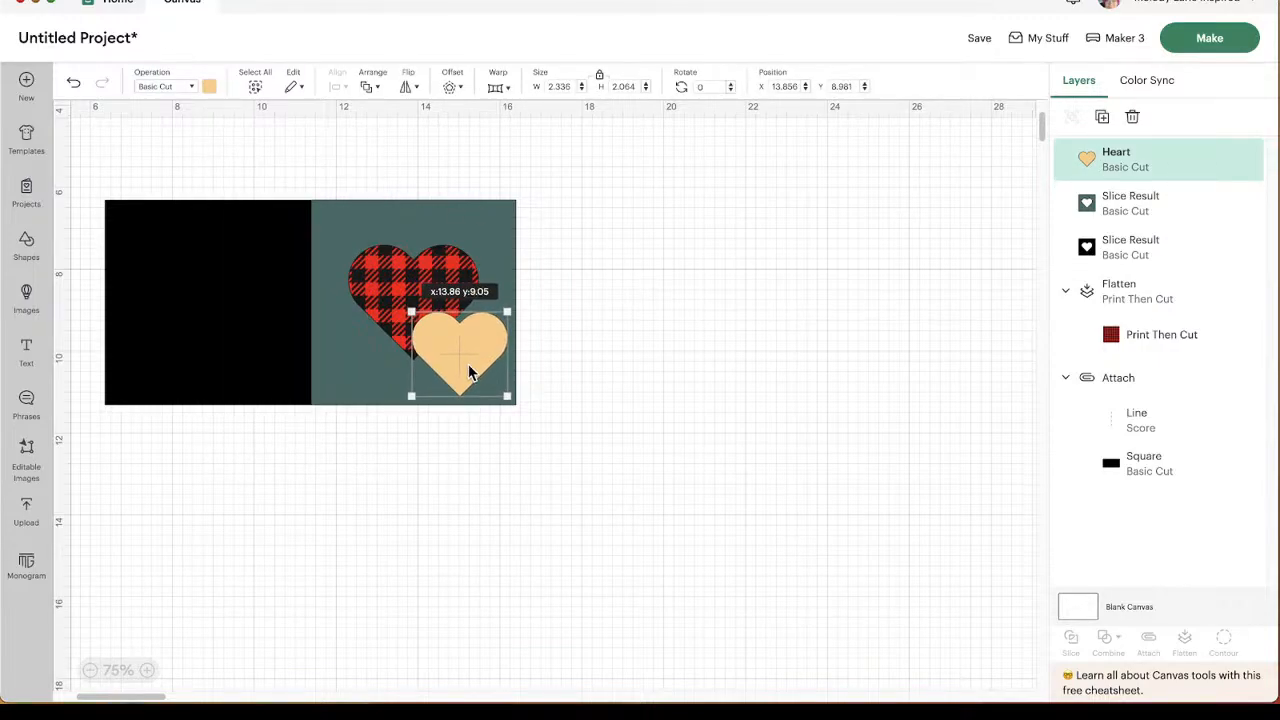
pyautogui.click(724, 347)
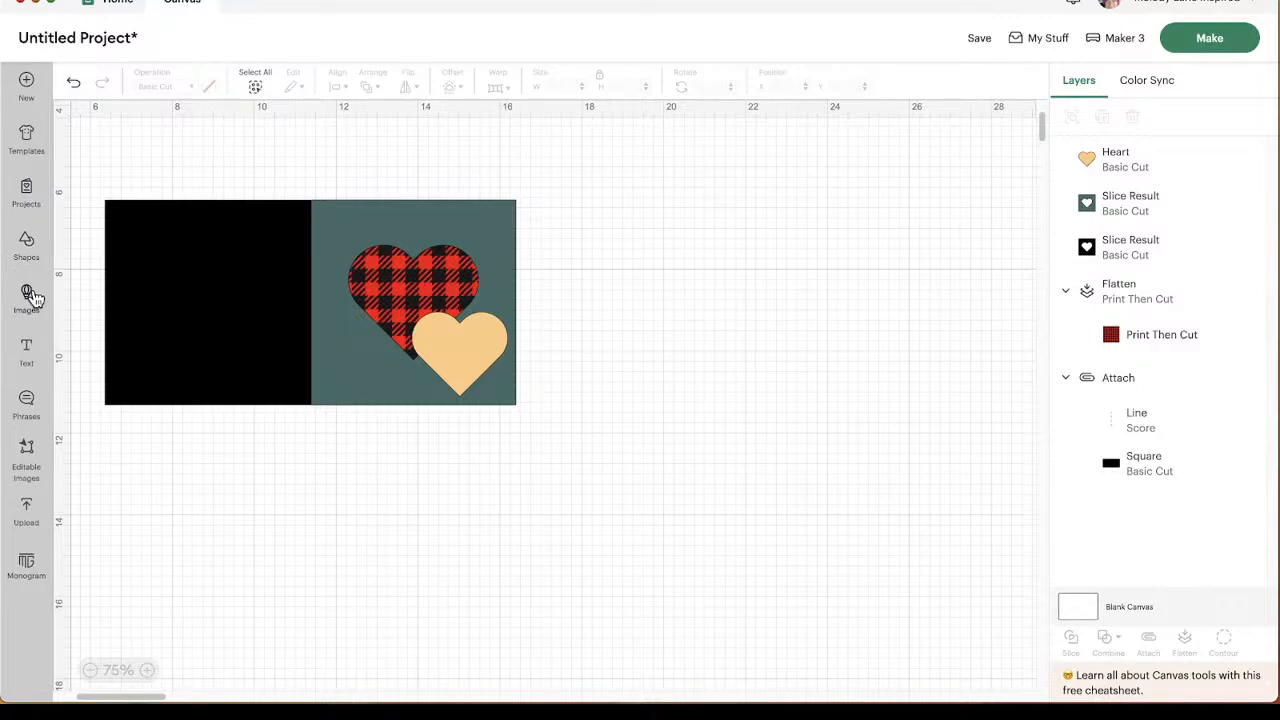
# Add a text object reading "Happy Valentines days" over the card.
pyautogui.click(27, 345)
pyautogui.click(148, 336)
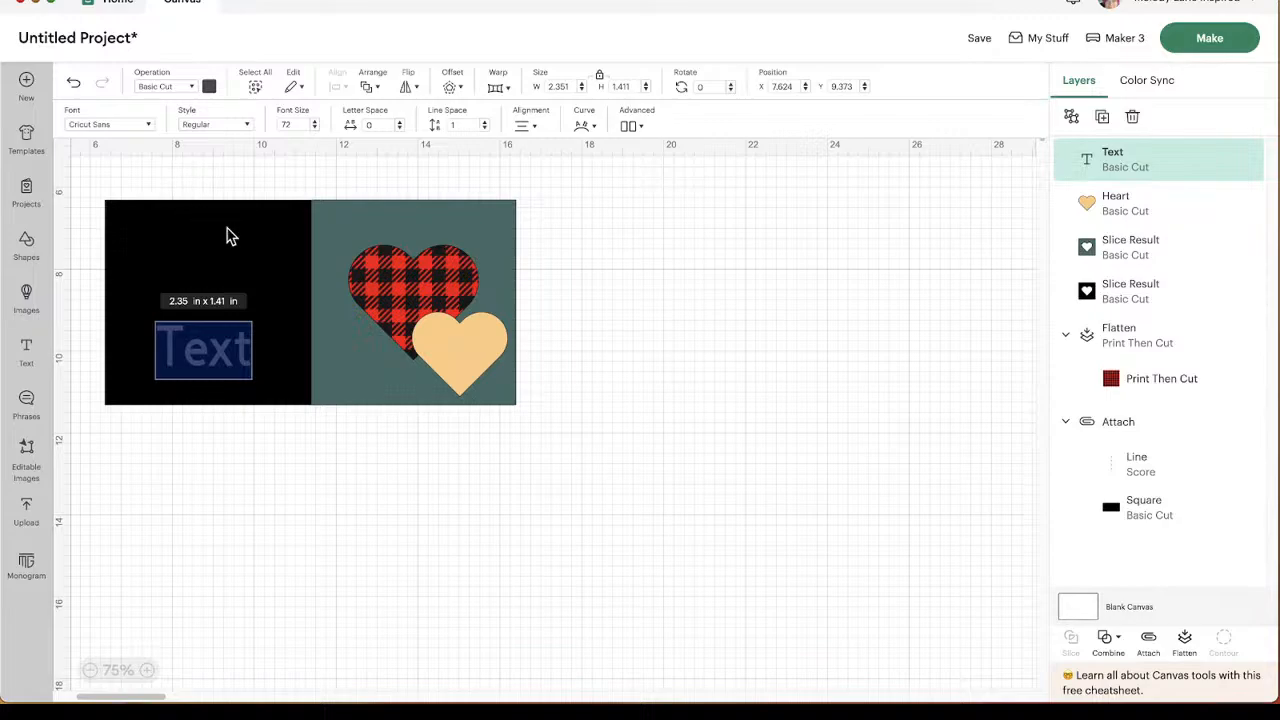
pyautogui.write('Happy')
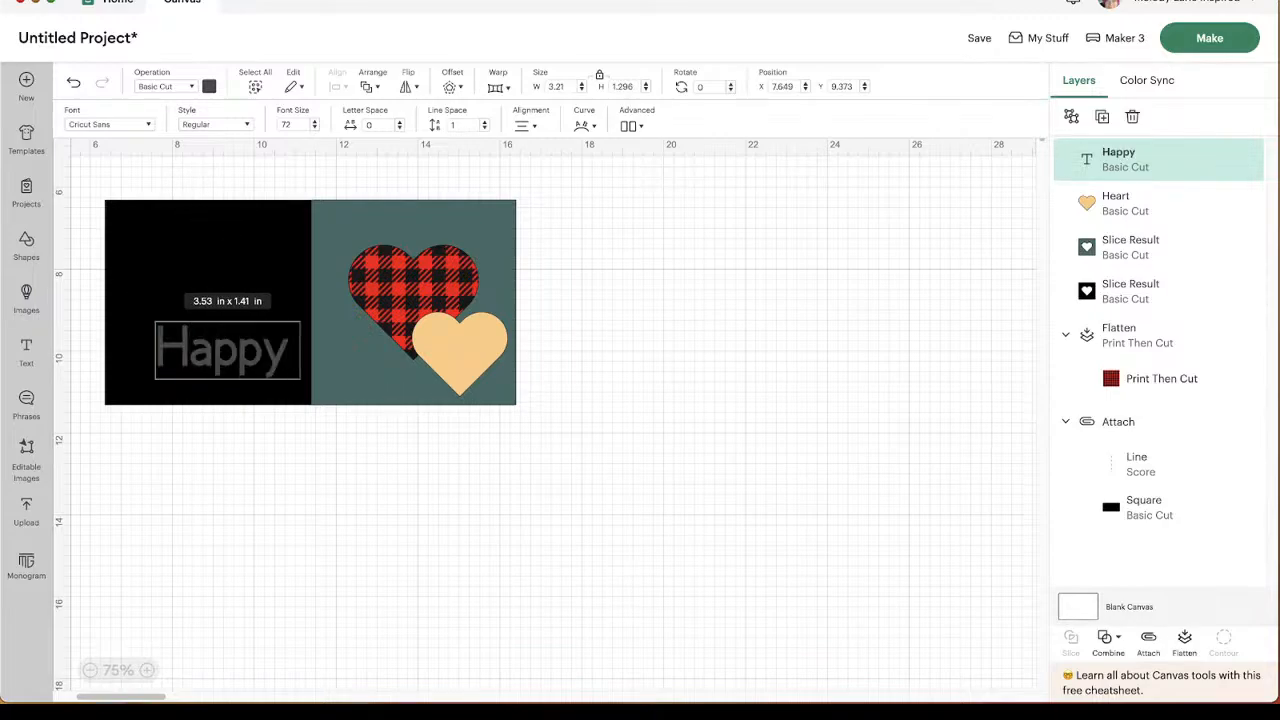
pyautogui.write(' Valent')
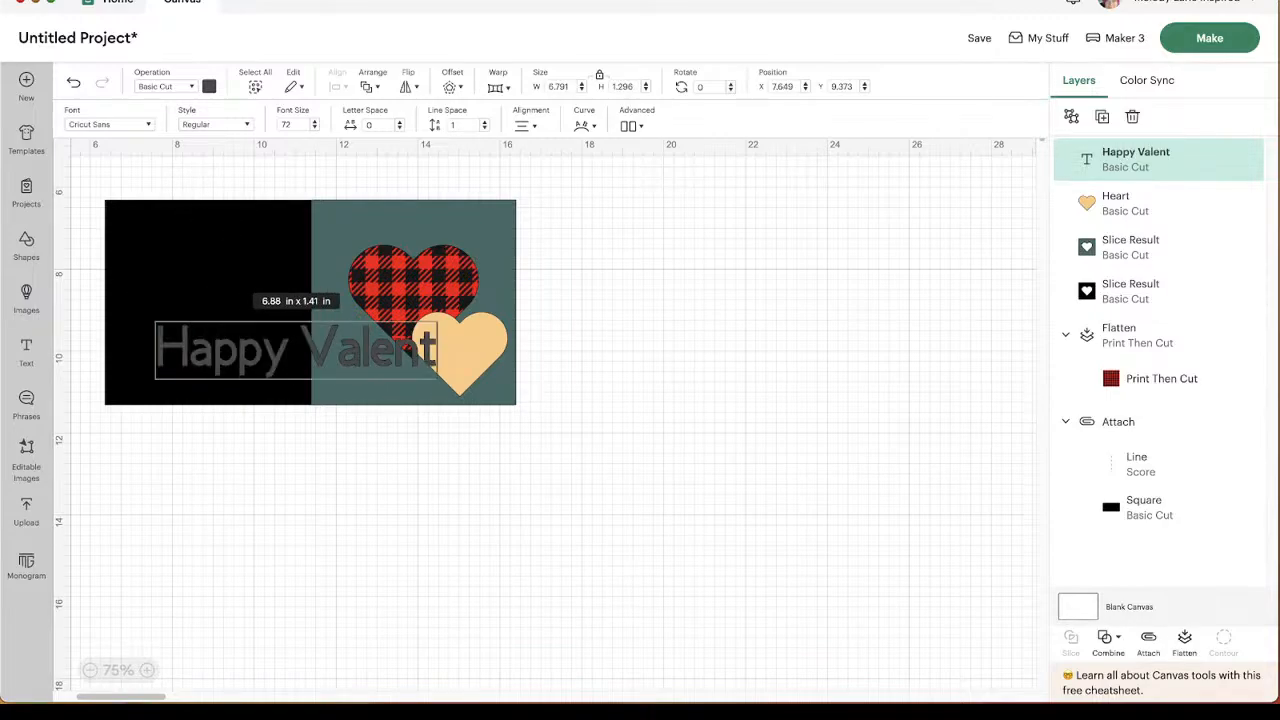
pyautogui.press('BackSpace')
pyautogui.press('BackSpace')
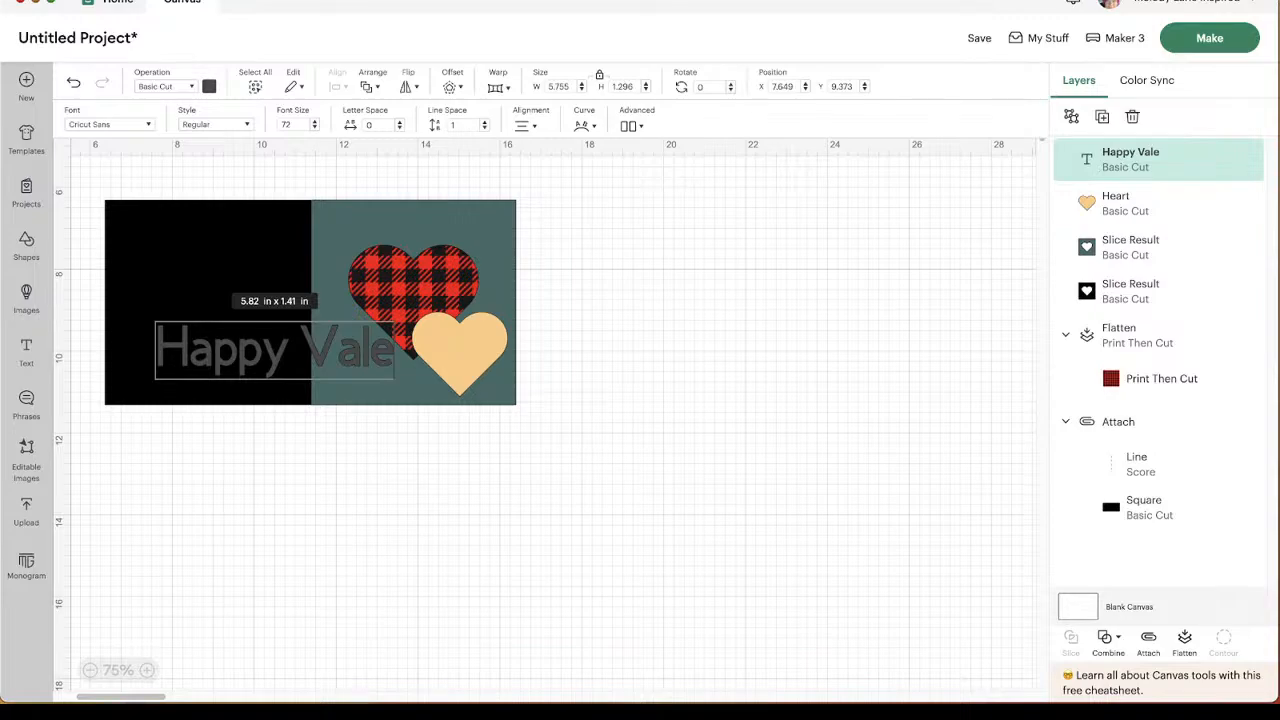
pyautogui.write('ntines')
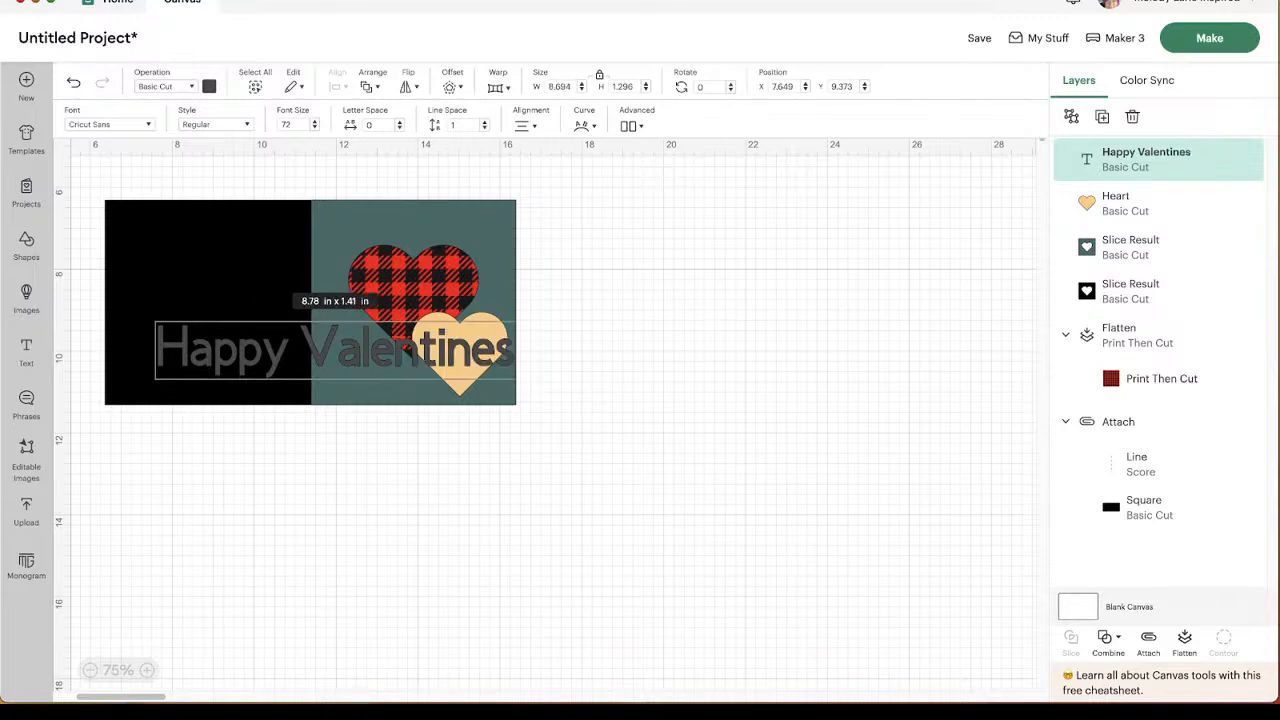
pyautogui.write(' days')
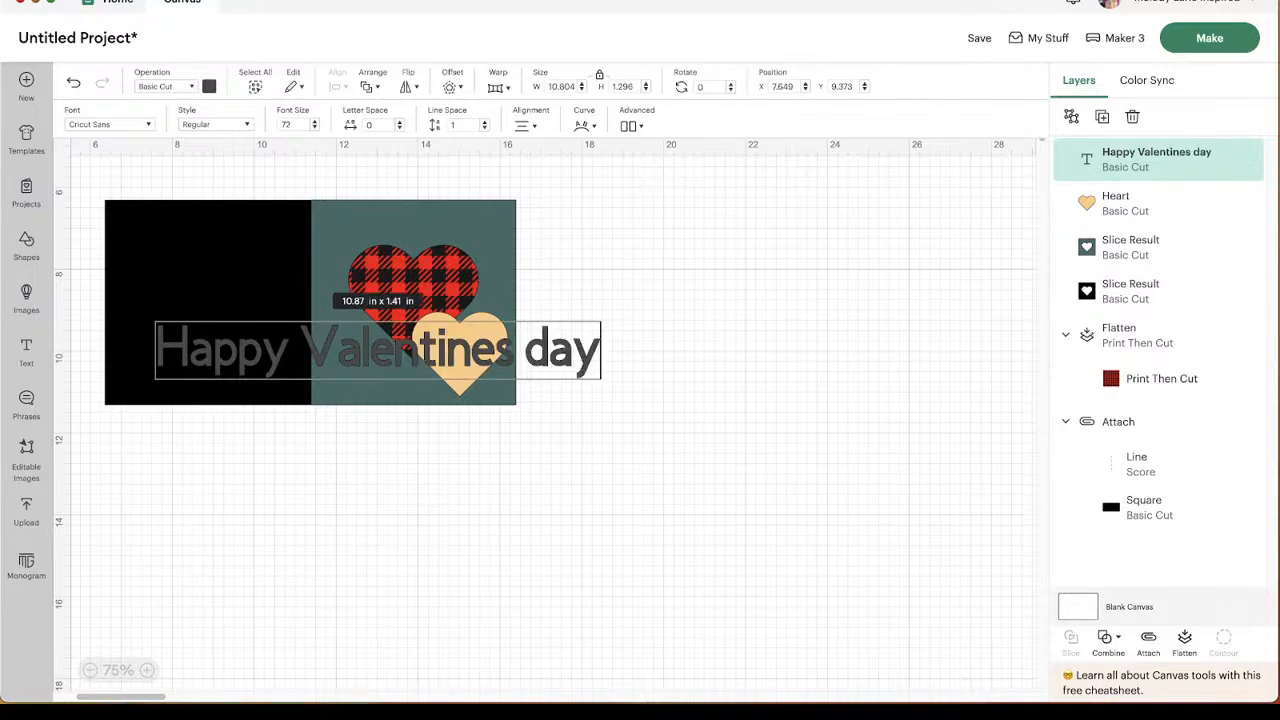
# Browse the bookmarked fonts and the font style categories for a lettering style that suits the greeting.
pyautogui.click(104, 126)
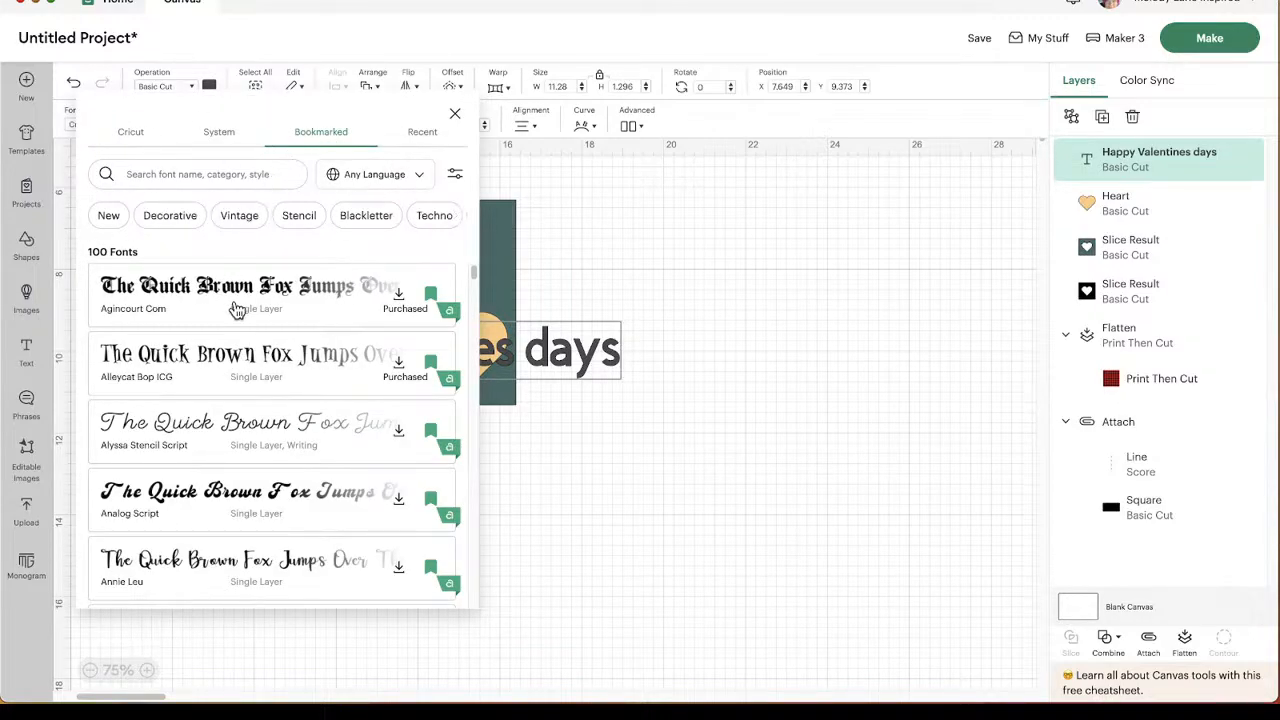
pyautogui.scroll(-10, 234, 306)
pyautogui.scroll(-1, 267, 352)
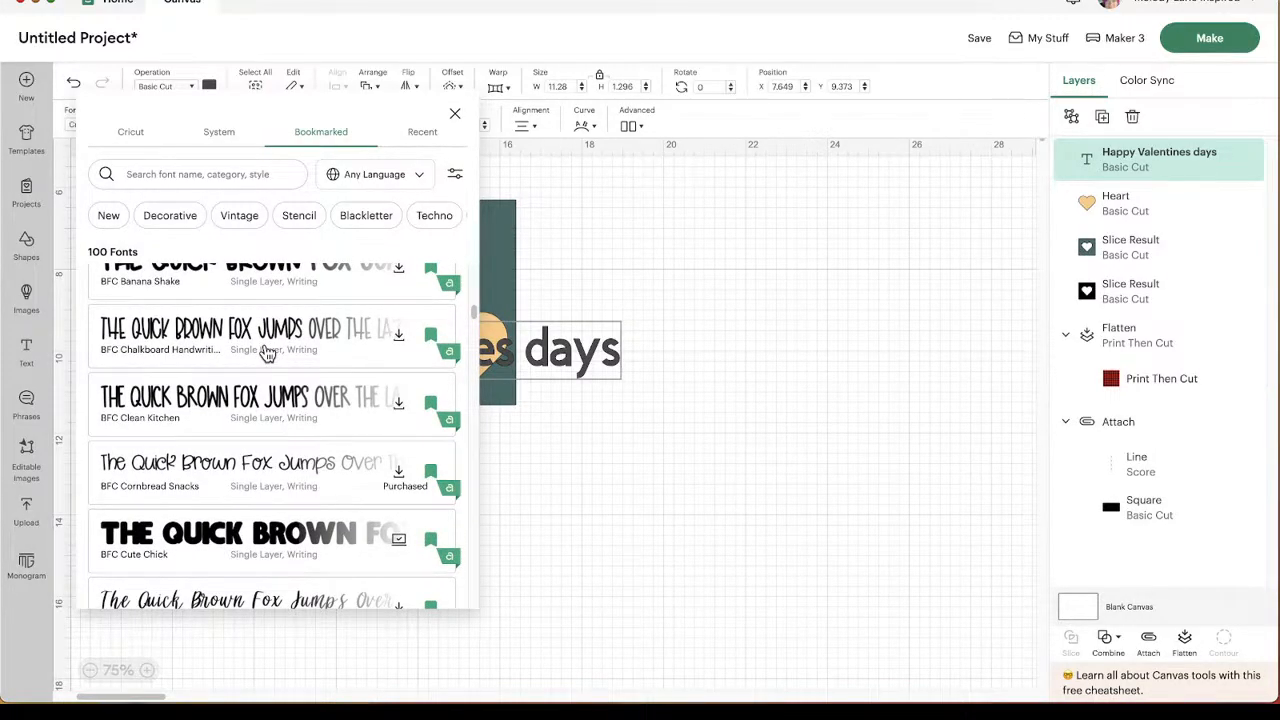
pyautogui.scroll(-4, 267, 352)
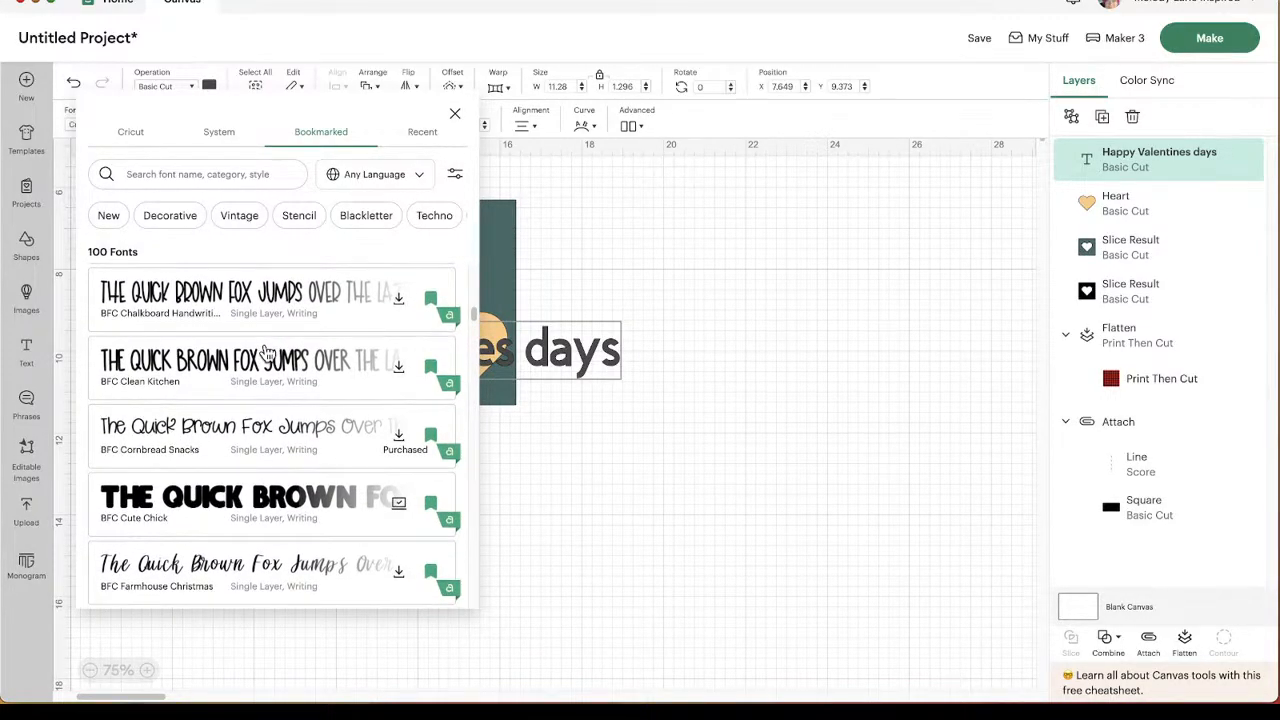
pyautogui.scroll(-10, 267, 352)
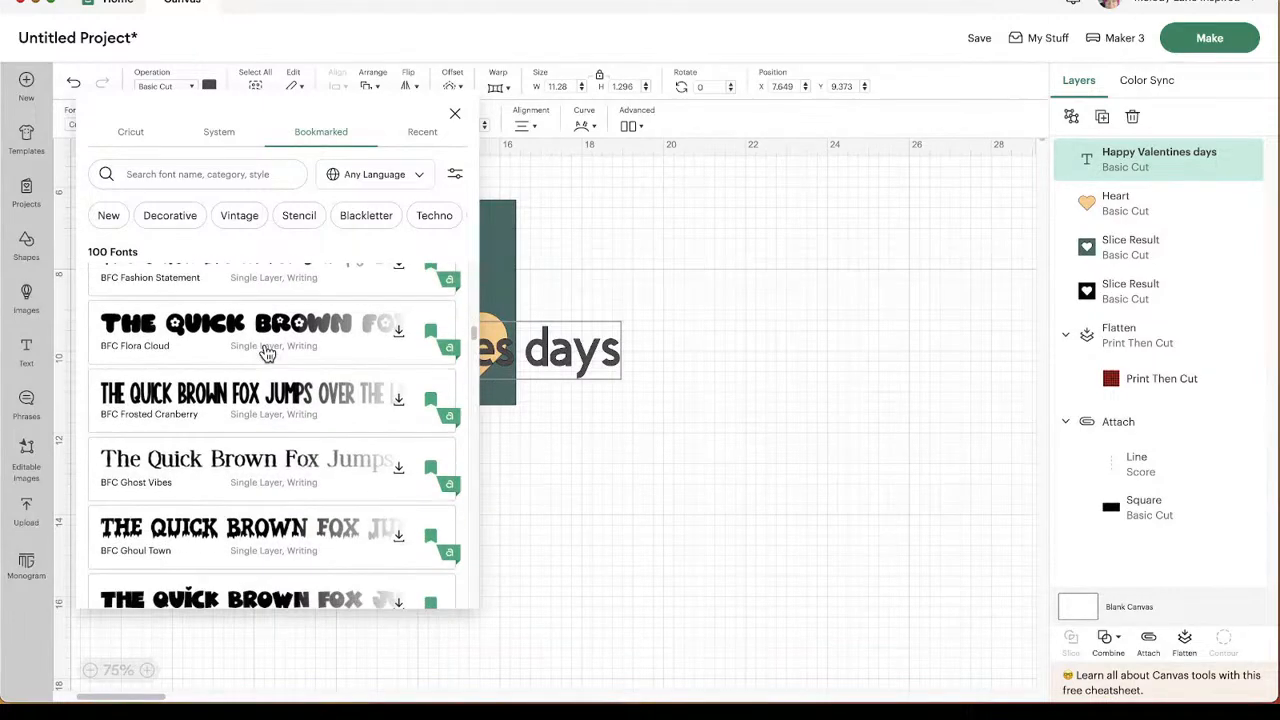
pyautogui.scroll(-10, 267, 352)
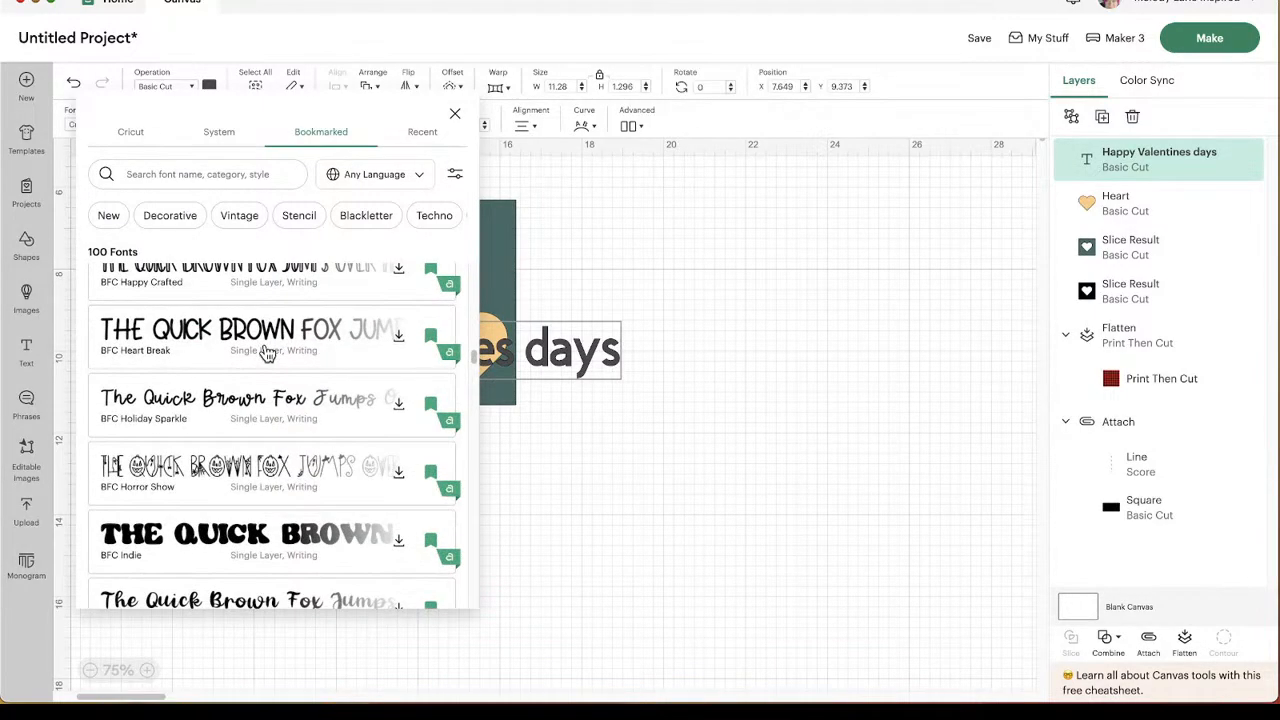
pyautogui.scroll(-10, 267, 352)
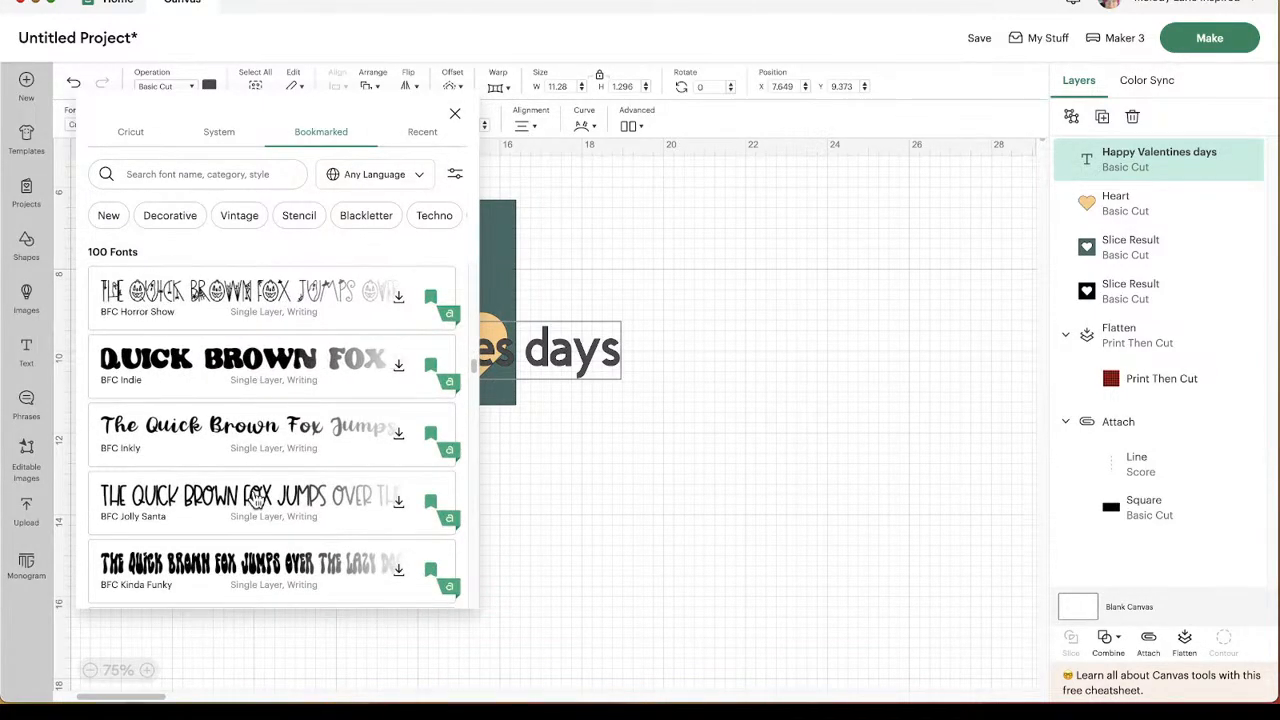
pyautogui.scroll(-1, 232, 379)
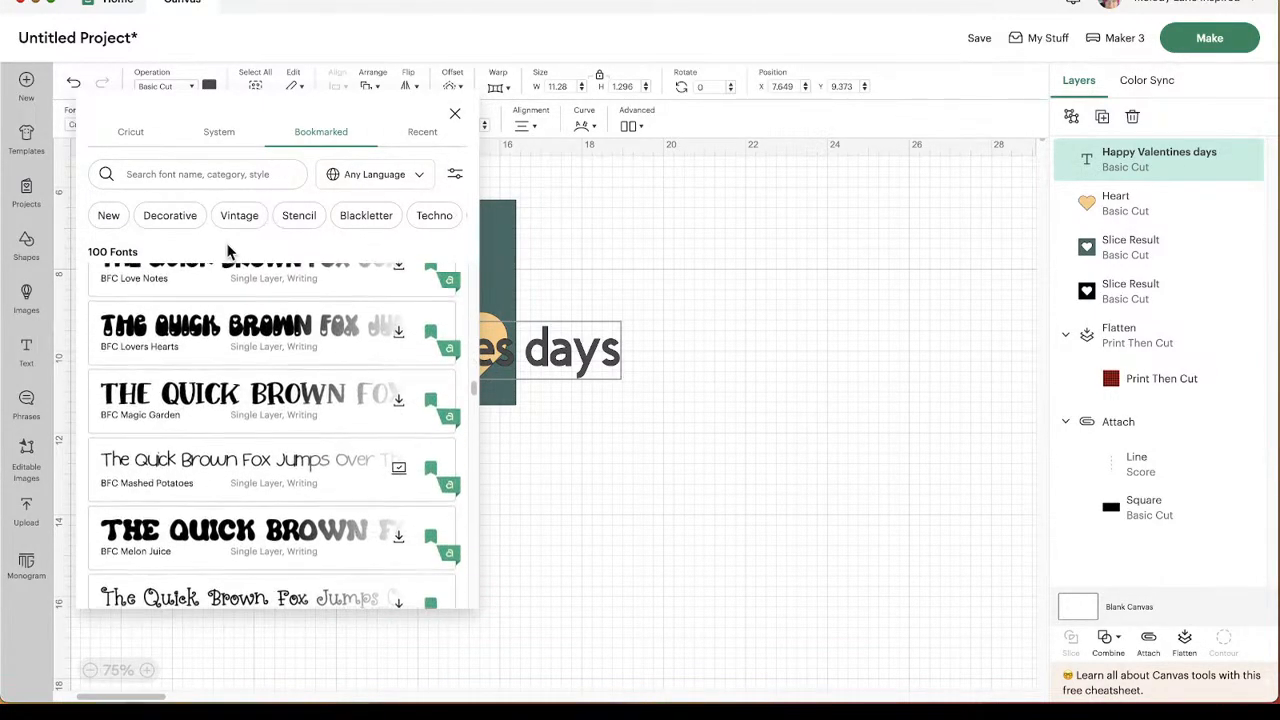
pyautogui.click(459, 219)
pyautogui.click(459, 219)
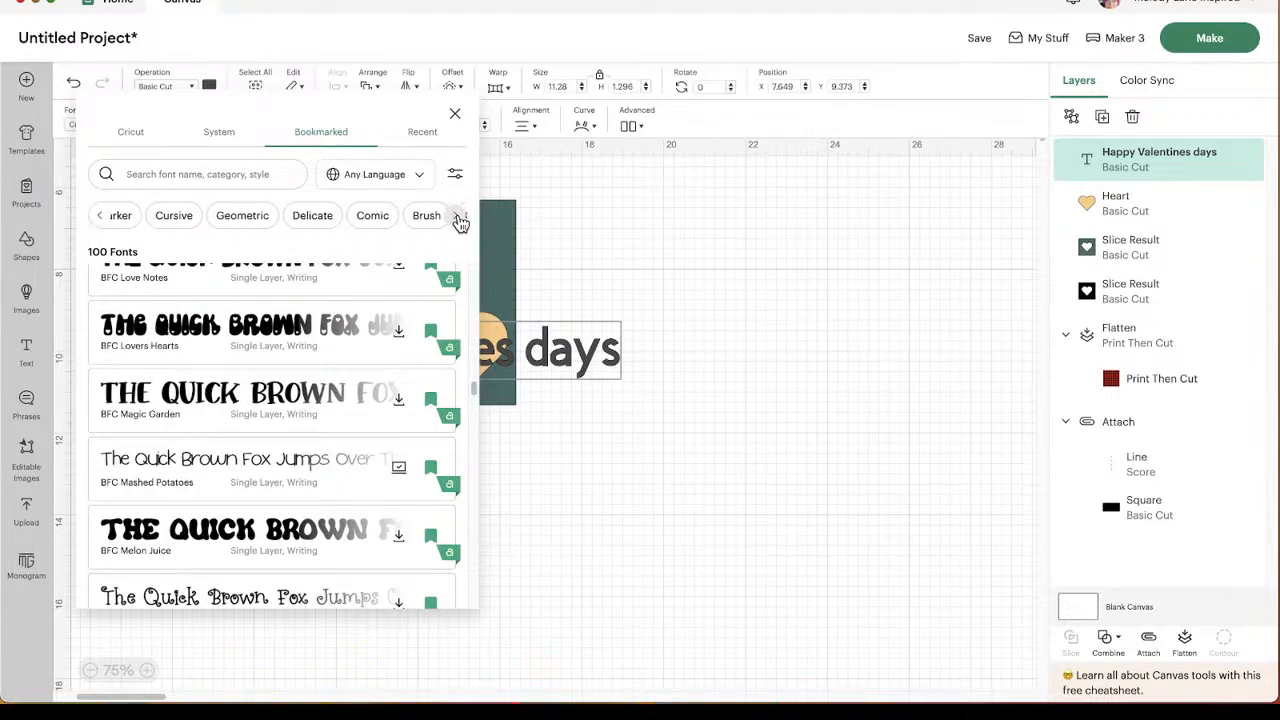
pyautogui.click(459, 219)
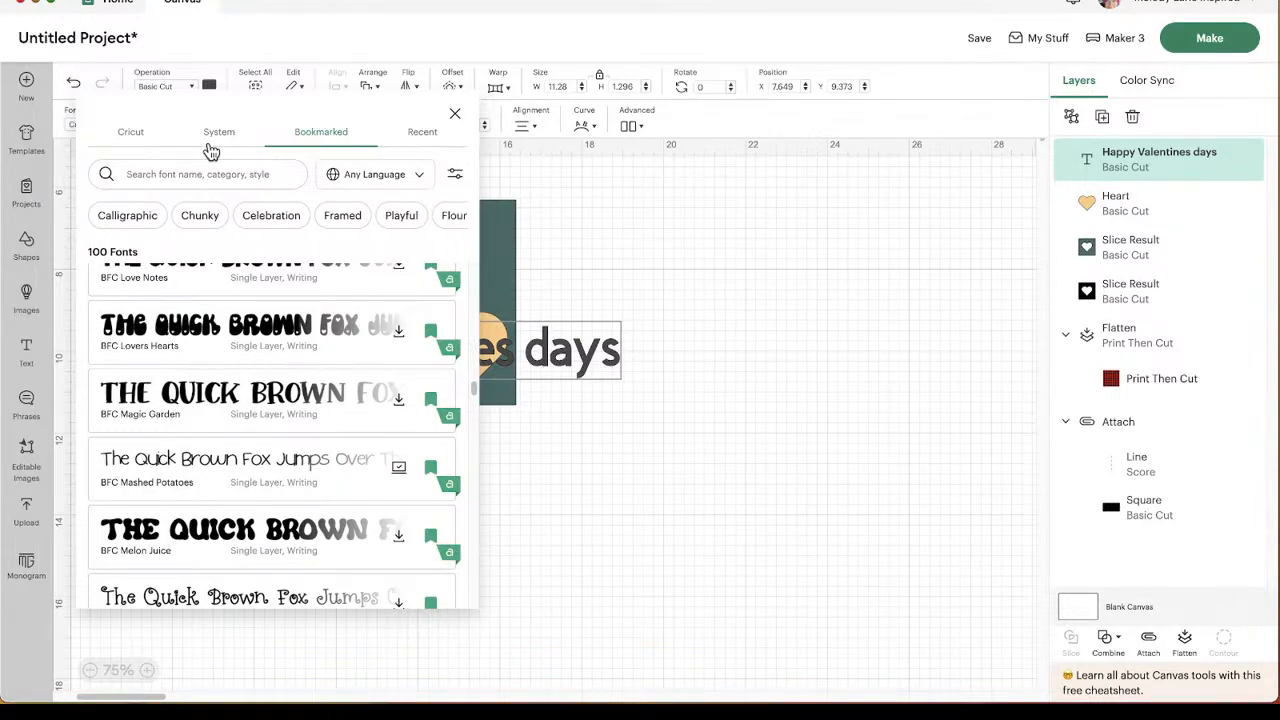
# Filter the bookmarked fonts to Writing and look through the matching typefaces.
pyautogui.click(455, 174)
pyautogui.click(341, 337)
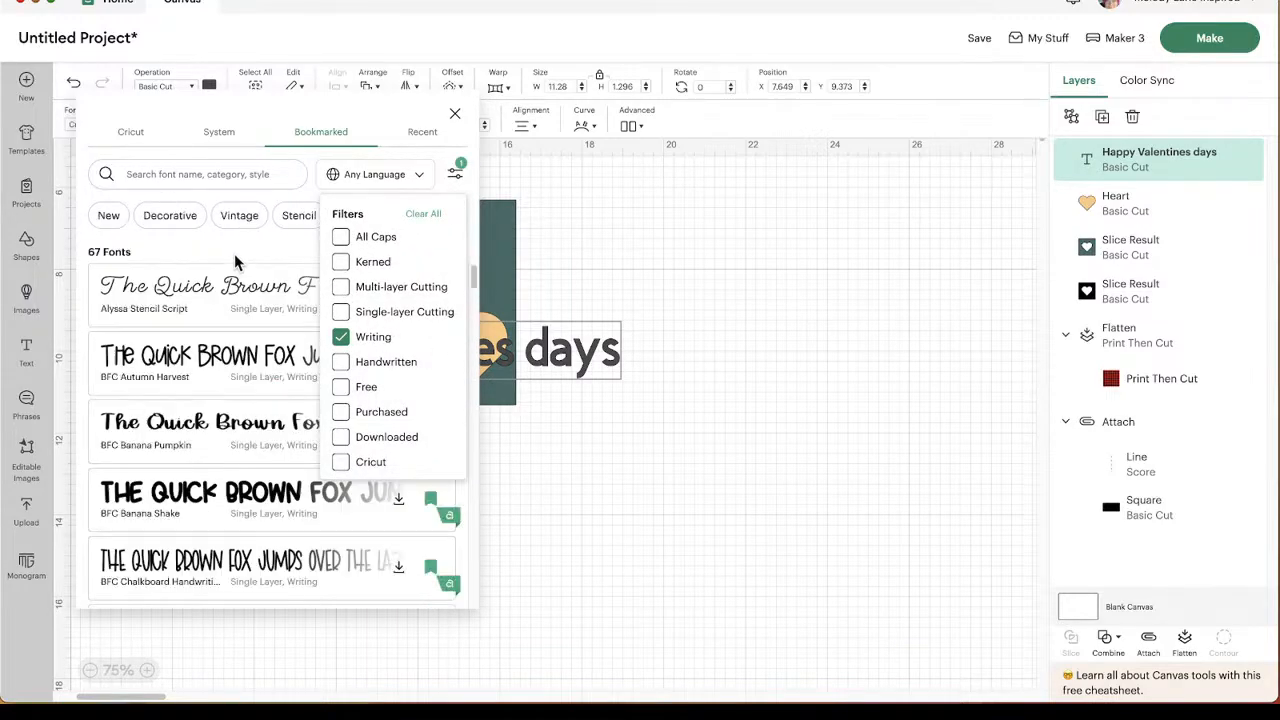
pyautogui.scroll(-4, 230, 478)
pyautogui.scroll(-10, 230, 478)
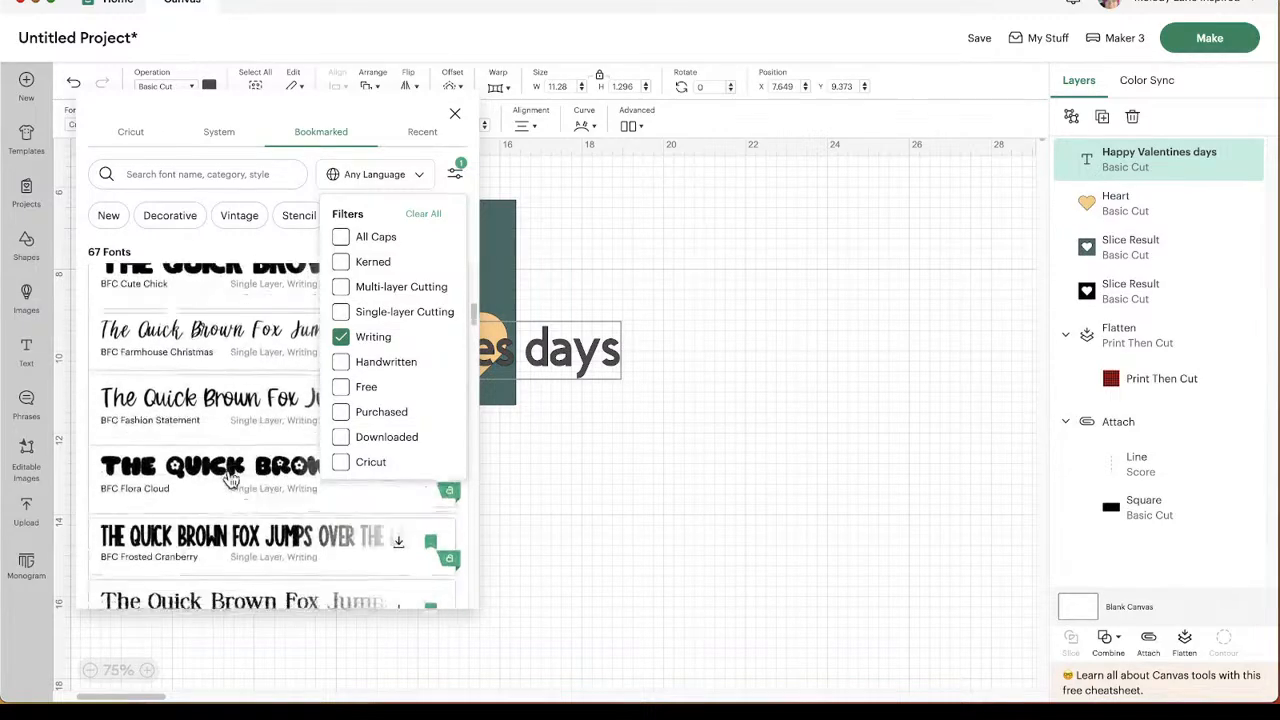
pyautogui.scroll(-10, 230, 478)
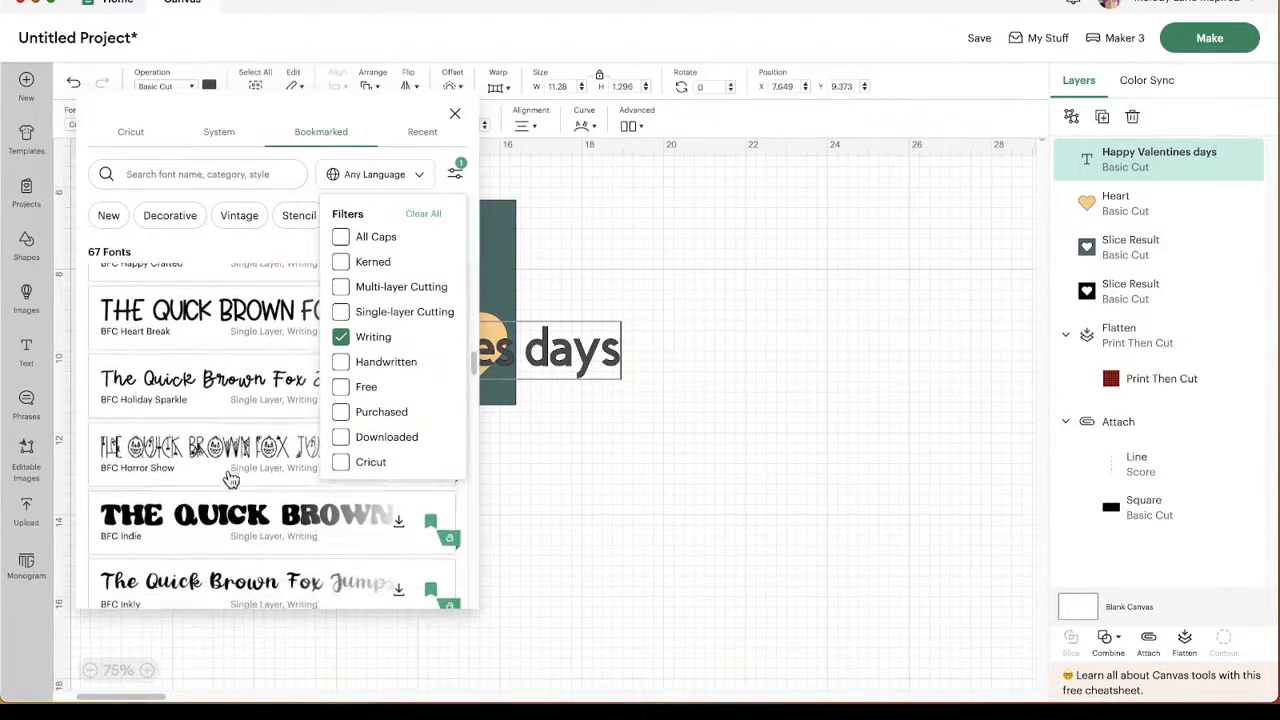
pyautogui.scroll(-3, 230, 478)
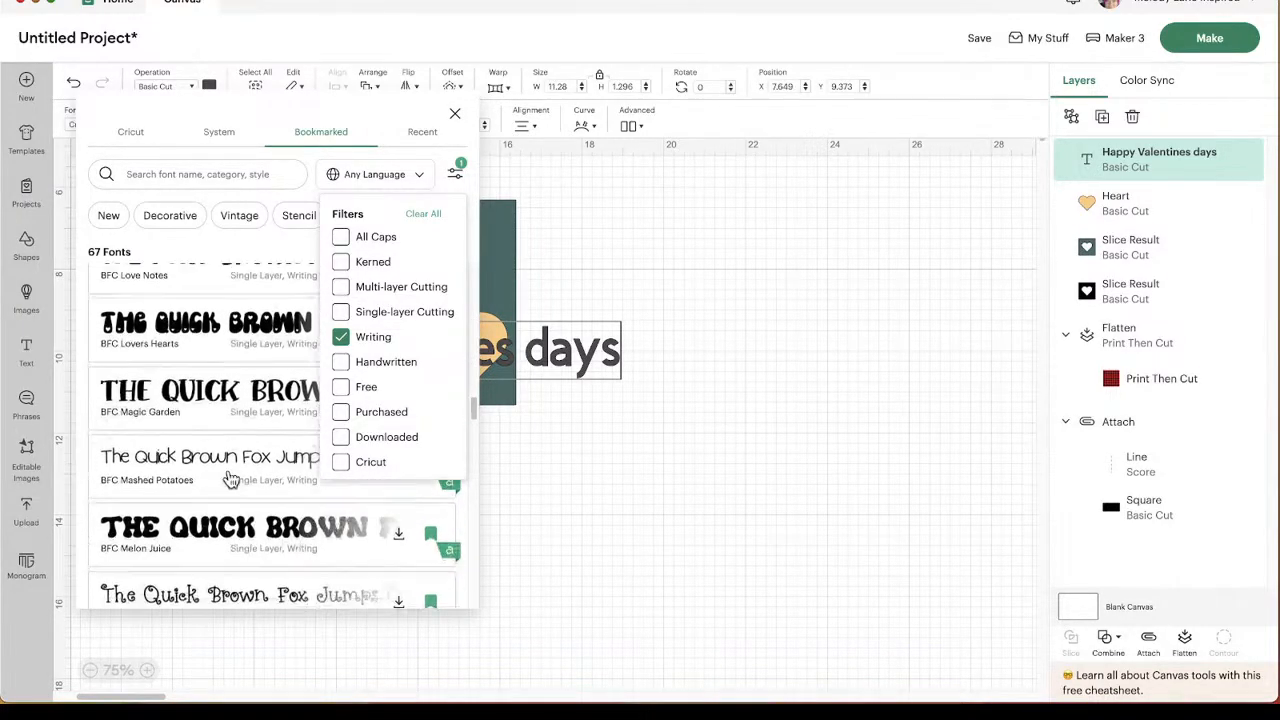
# Filter the Cricut fonts to Writing and apply DTC Fluffy Socks to the greeting.
pyautogui.click(138, 140)
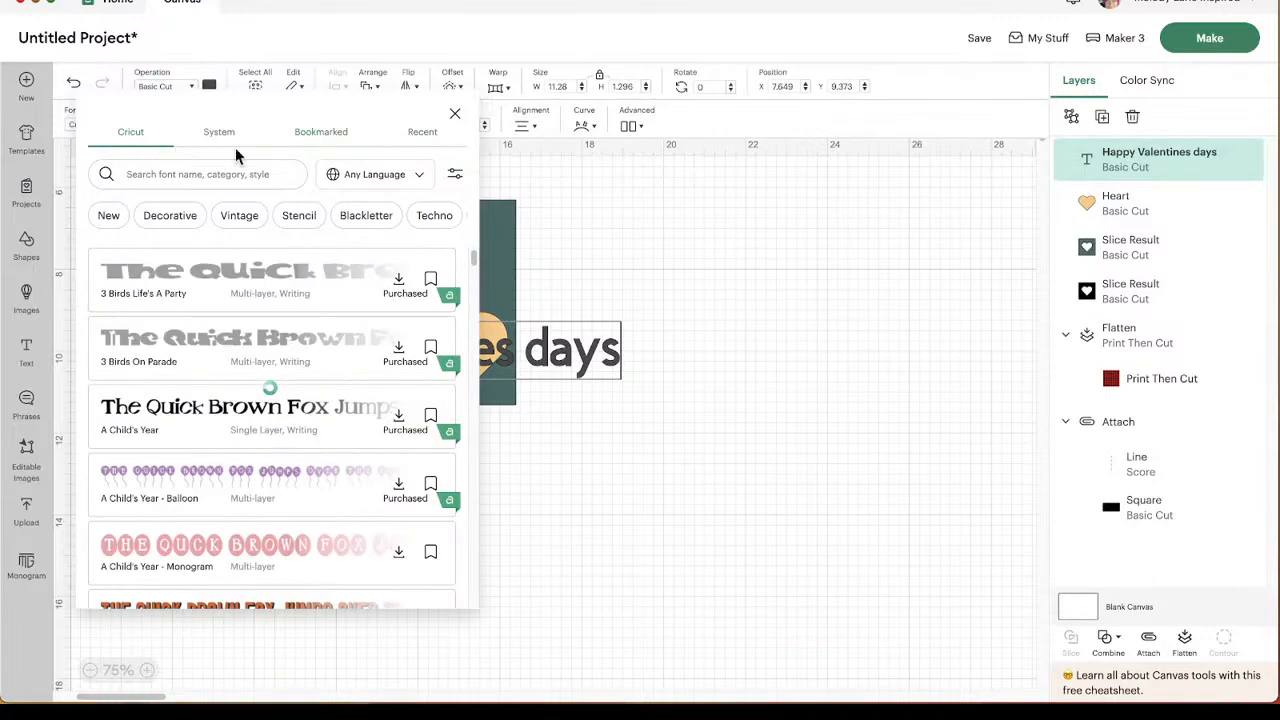
pyautogui.click(455, 174)
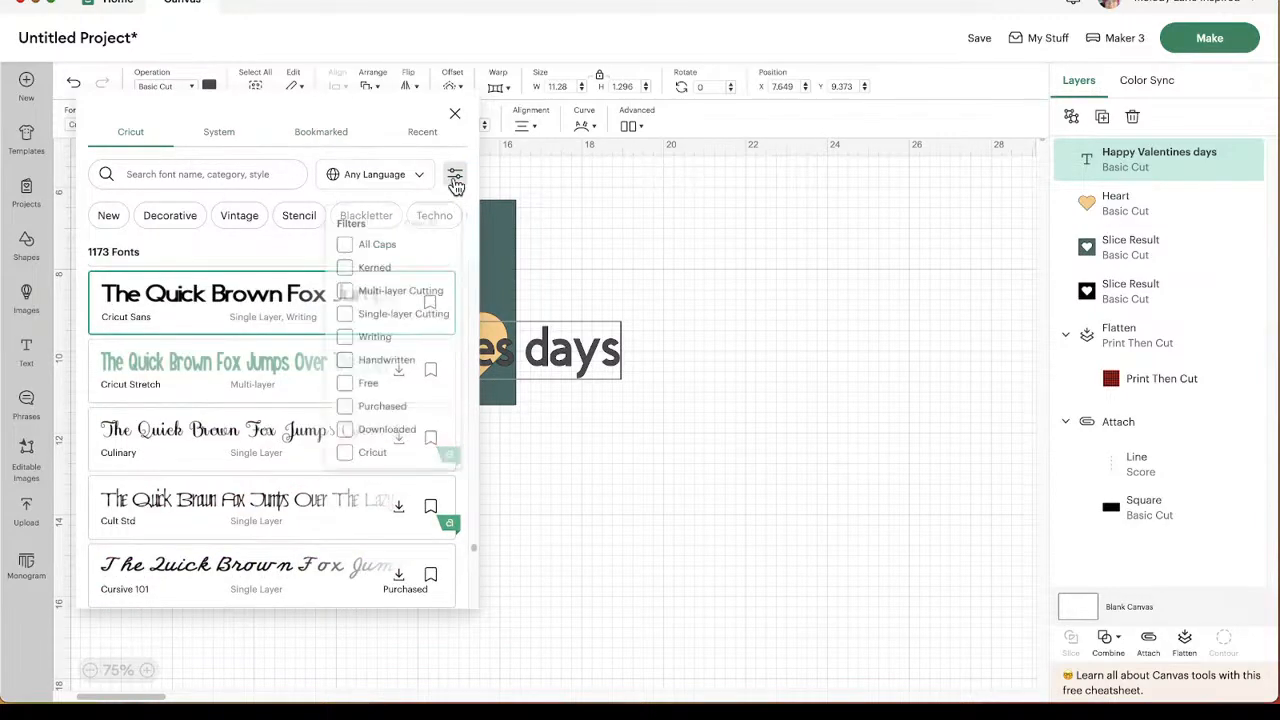
pyautogui.click(341, 338)
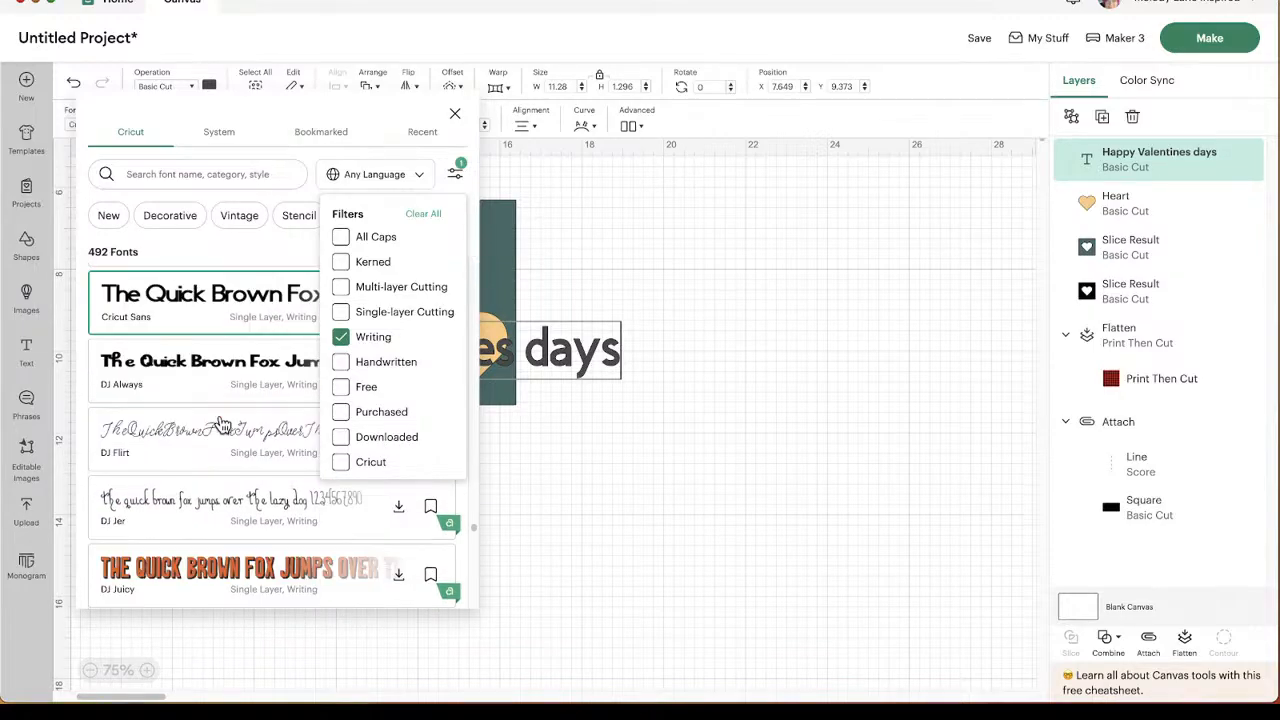
pyautogui.scroll(-1, 222, 426)
pyautogui.scroll(-10, 245, 507)
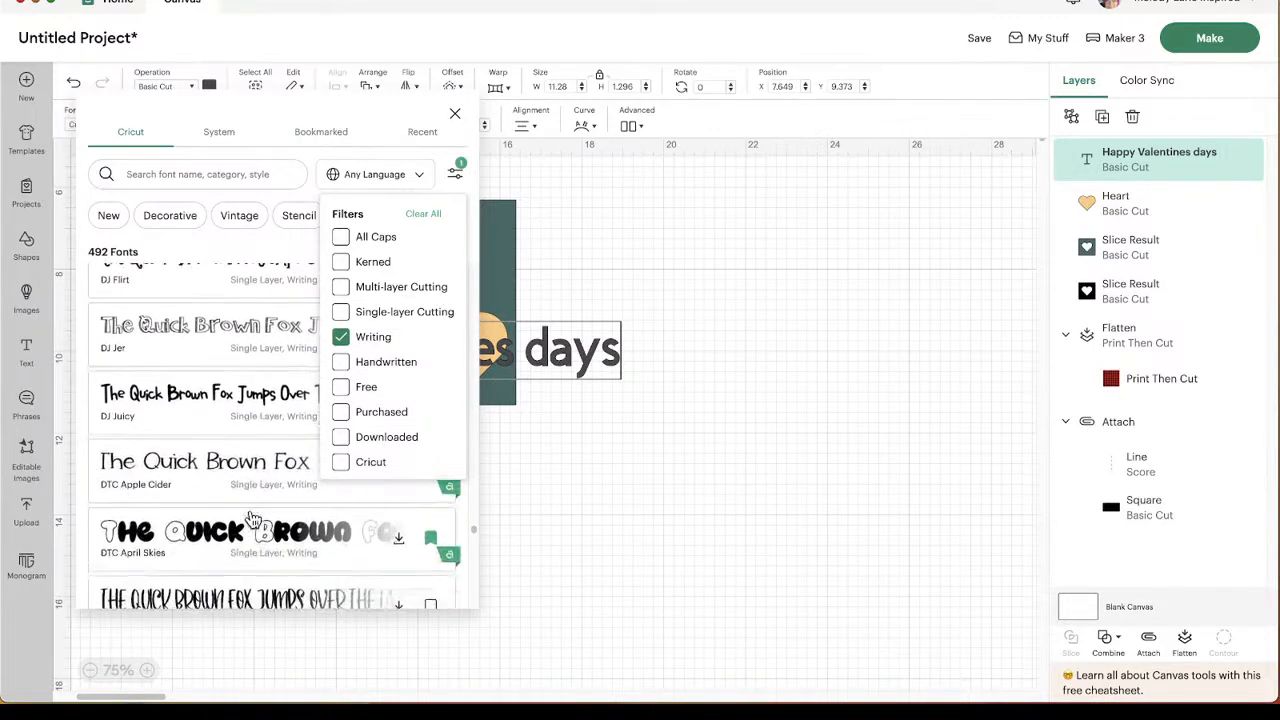
pyautogui.scroll(-5, 252, 519)
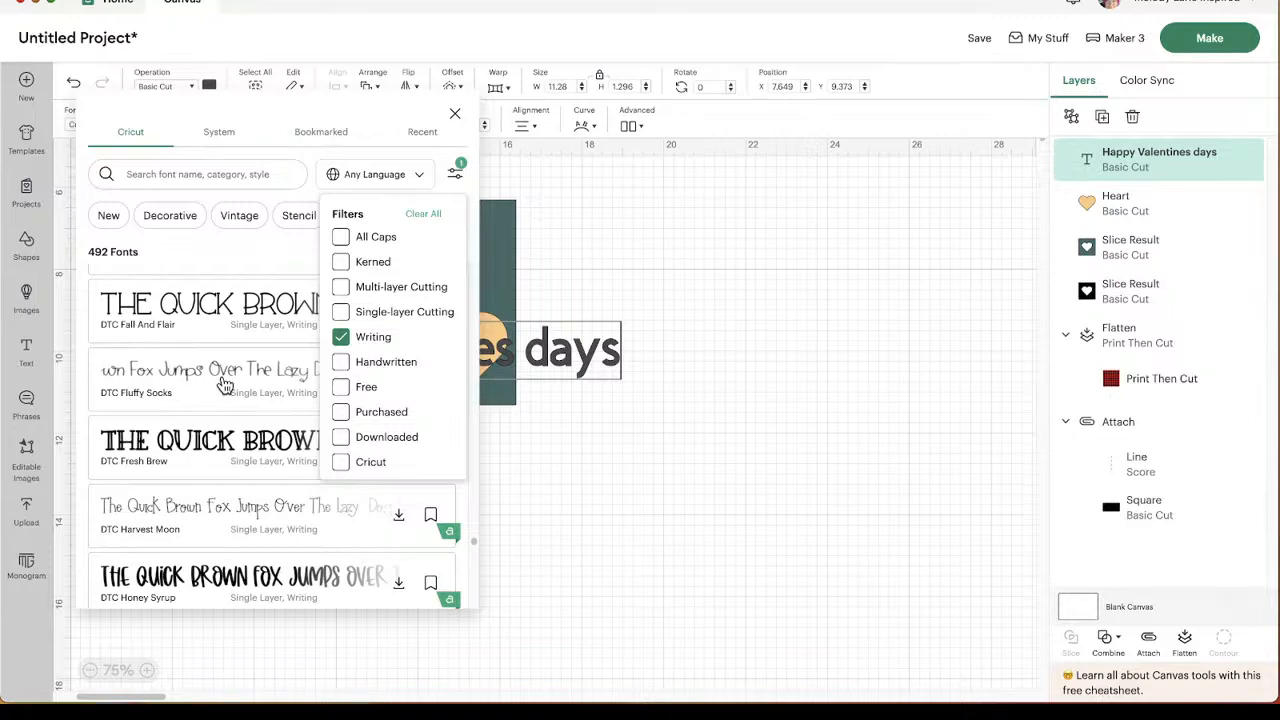
pyautogui.click(227, 383)
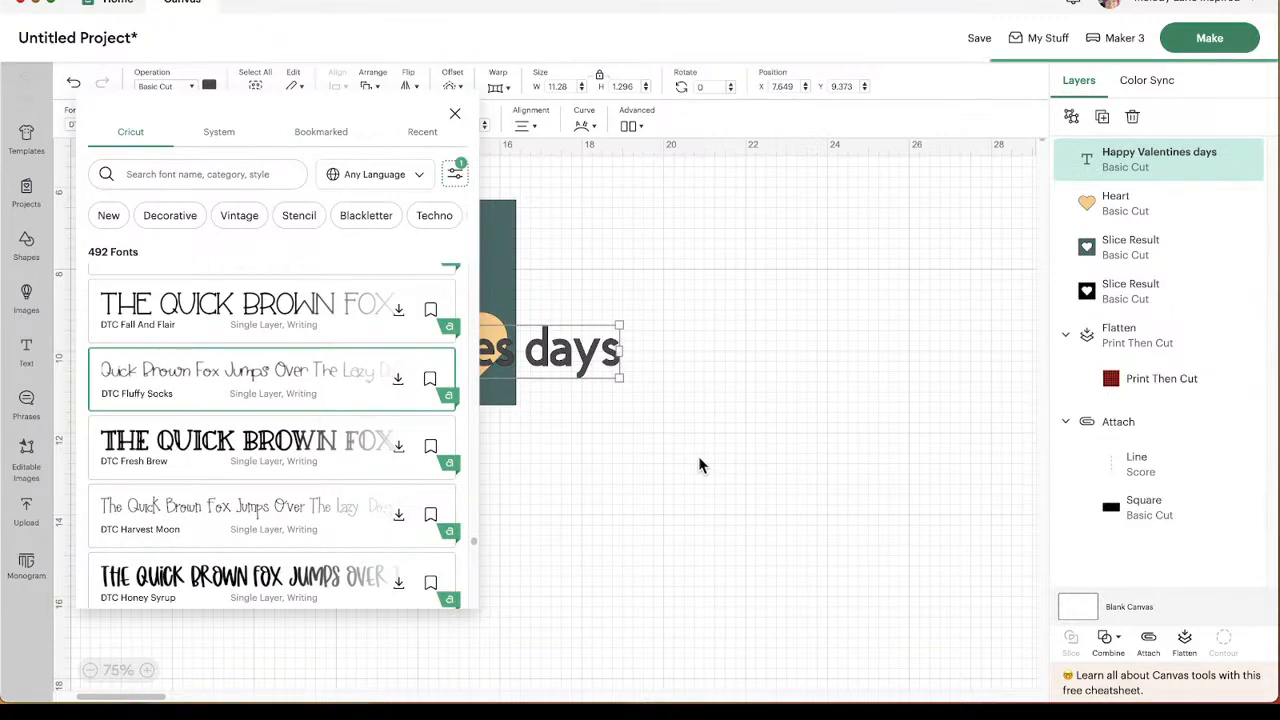
pyautogui.click(645, 444)
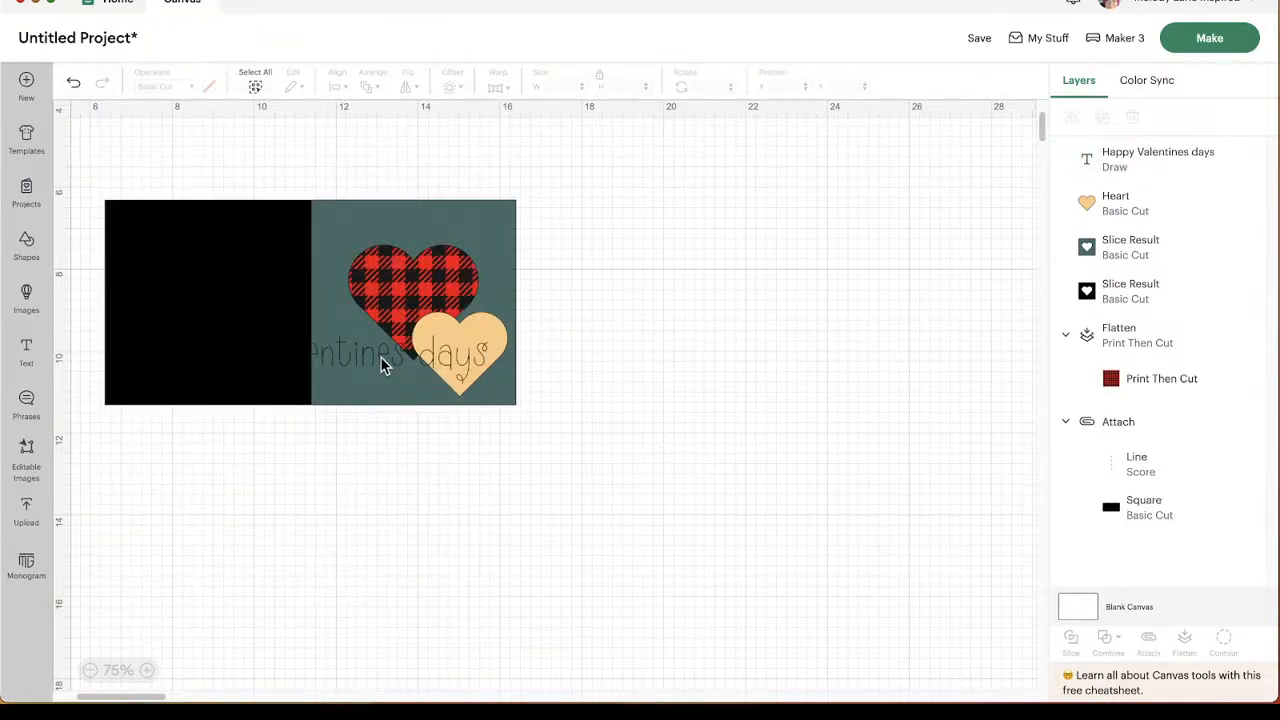
# Move the greeting beside the card at about X 18.83, Y 10.12 and break the line before "days".
pyautogui.moveTo(380, 363); pyautogui.dragTo(837, 382)
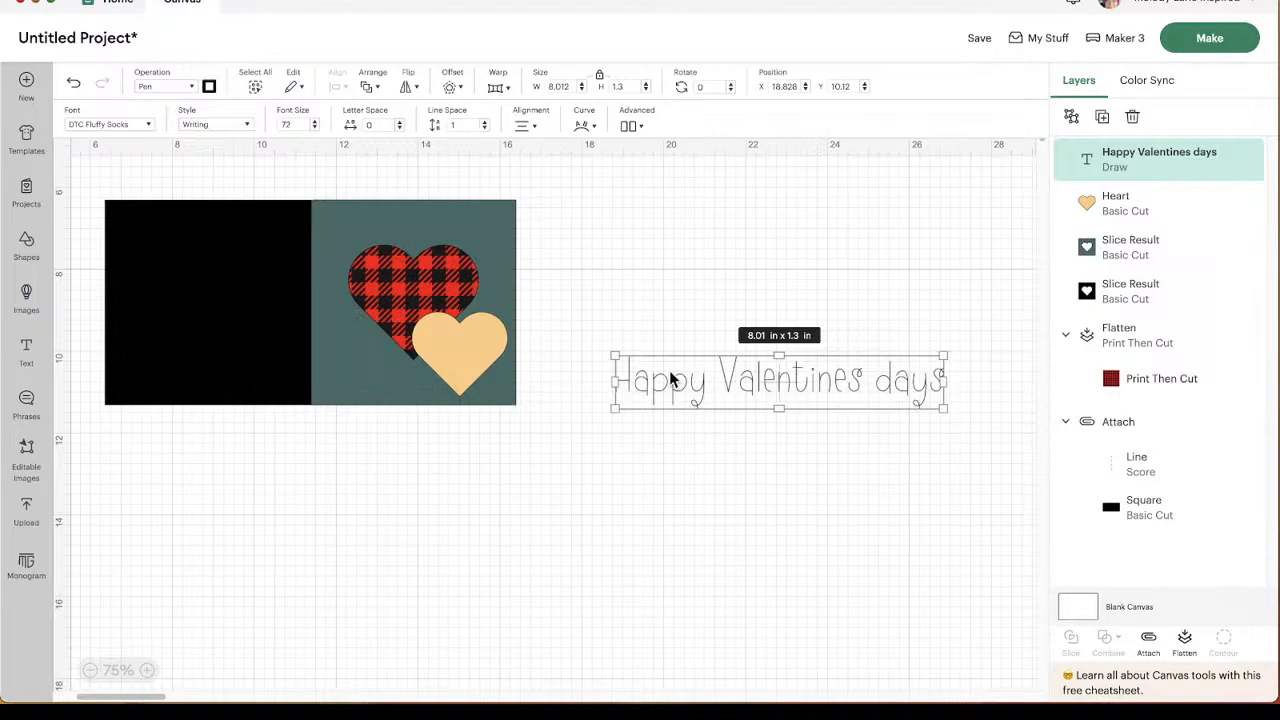
pyautogui.doubleClick(864, 372)
pyautogui.click(865, 368)
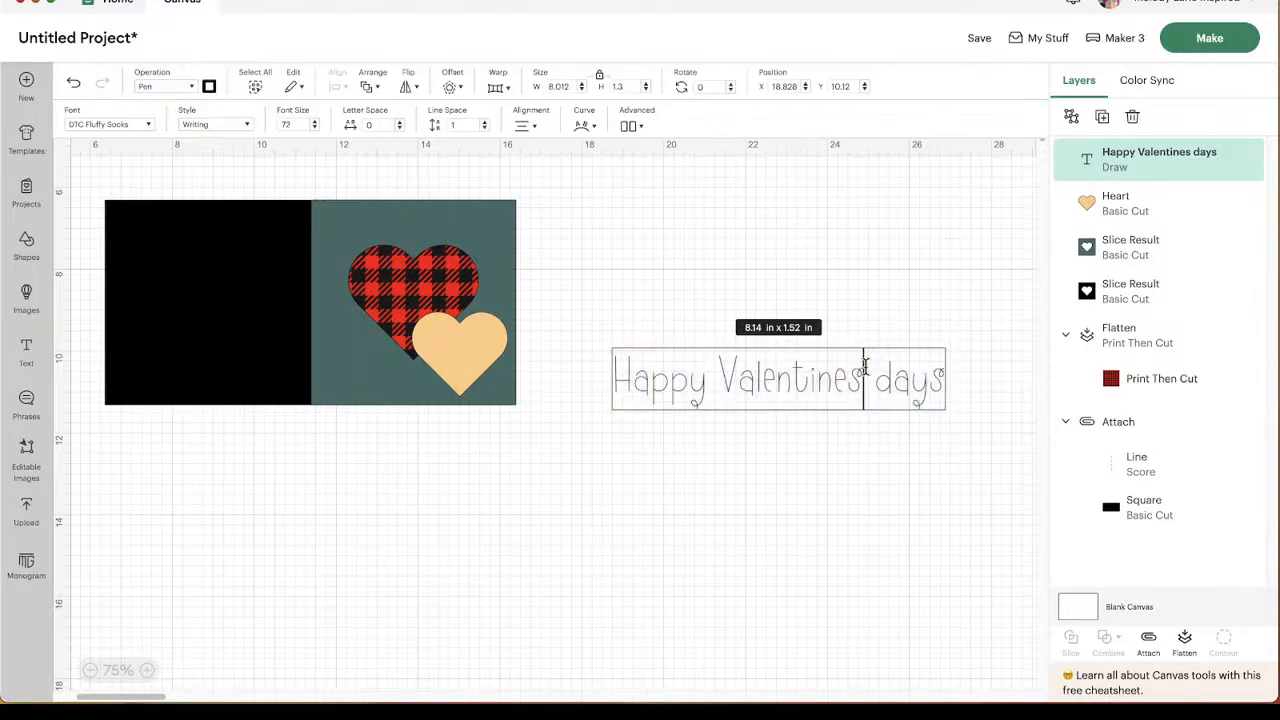
pyautogui.press('Return')
pyautogui.click(842, 493)
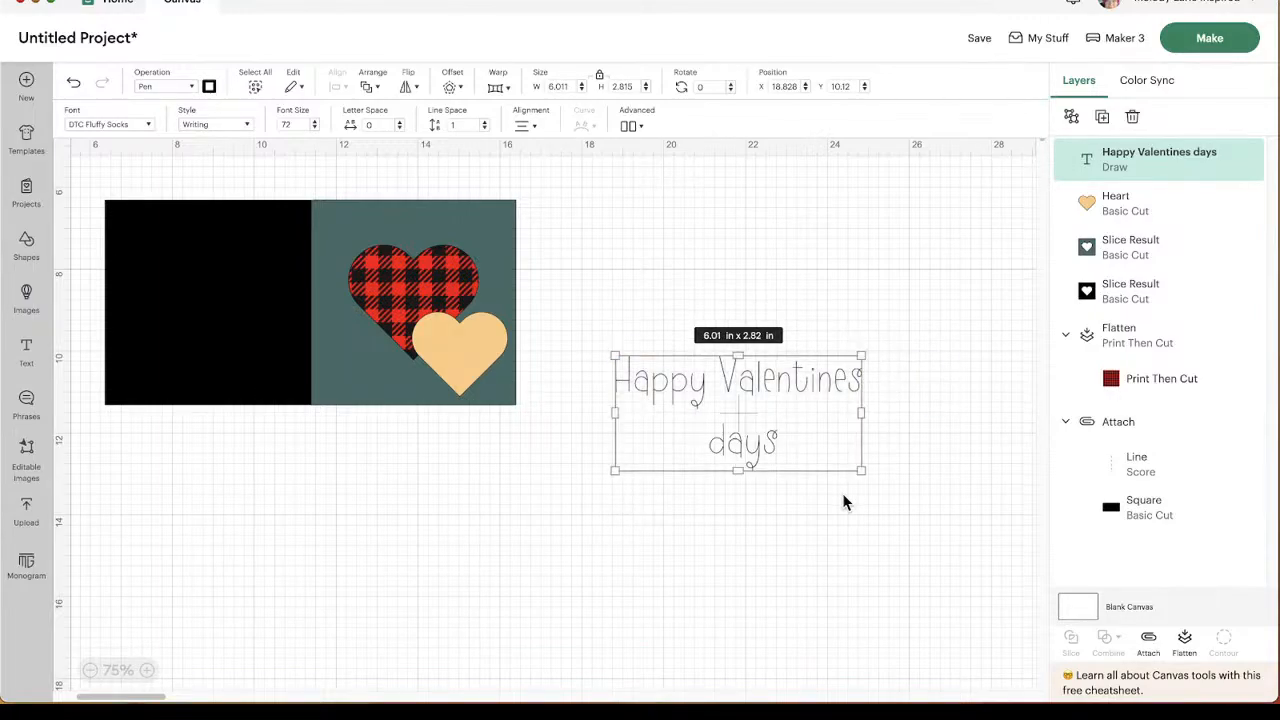
# Shrink the greeting to about 3.16 x 1.48 in and set its pen to the 1 mm Marker in Gold.
pyautogui.moveTo(857, 468); pyautogui.dragTo(747, 414)
pyautogui.click(209, 86)
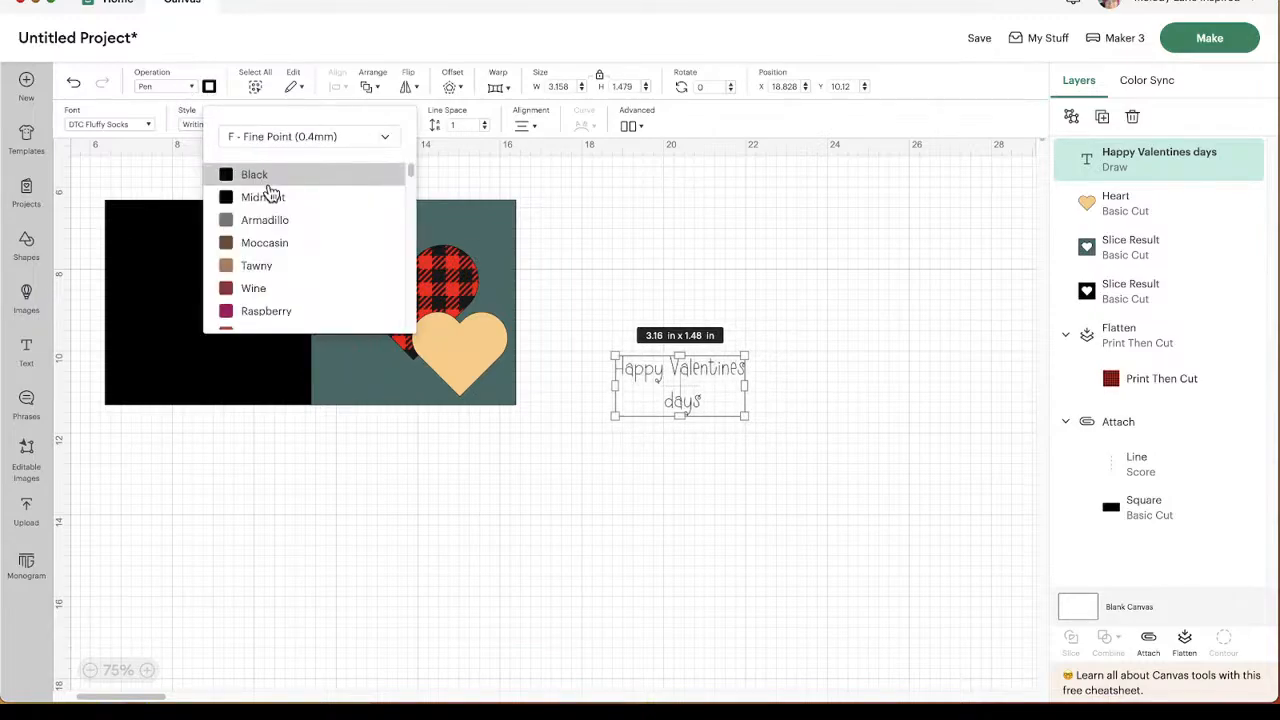
pyautogui.click(240, 137)
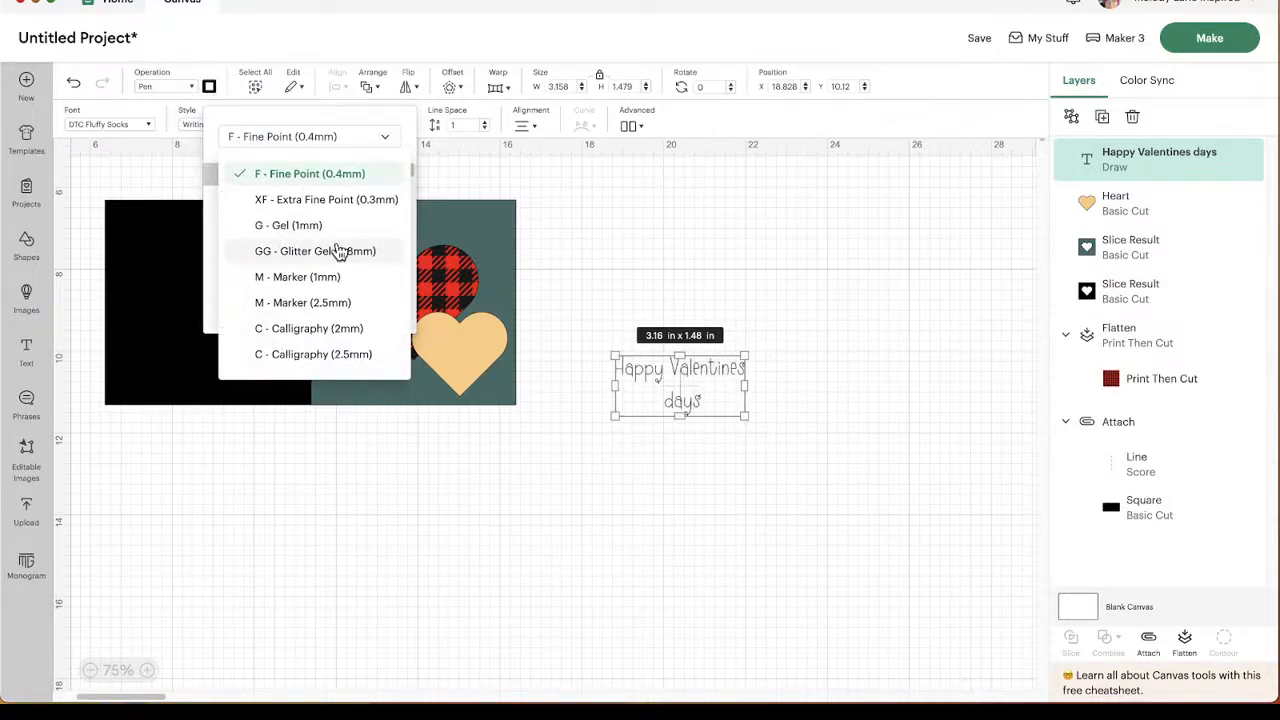
pyautogui.click(320, 277)
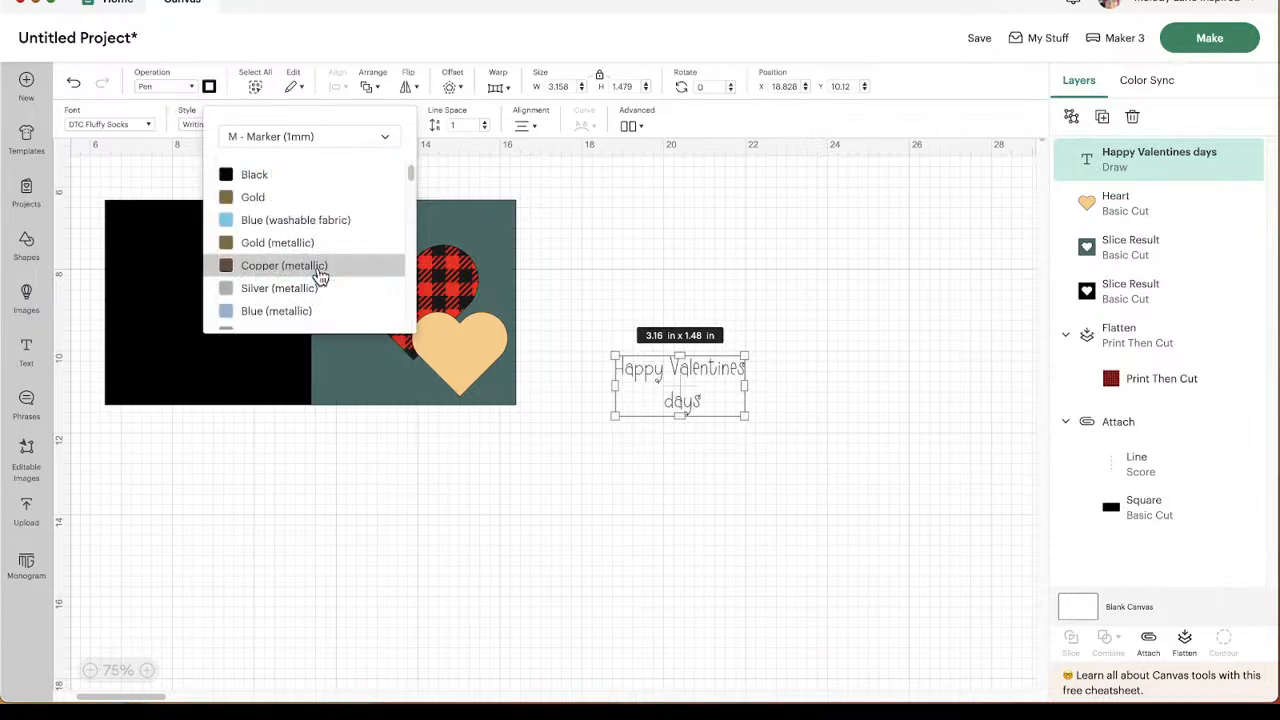
pyautogui.click(288, 196)
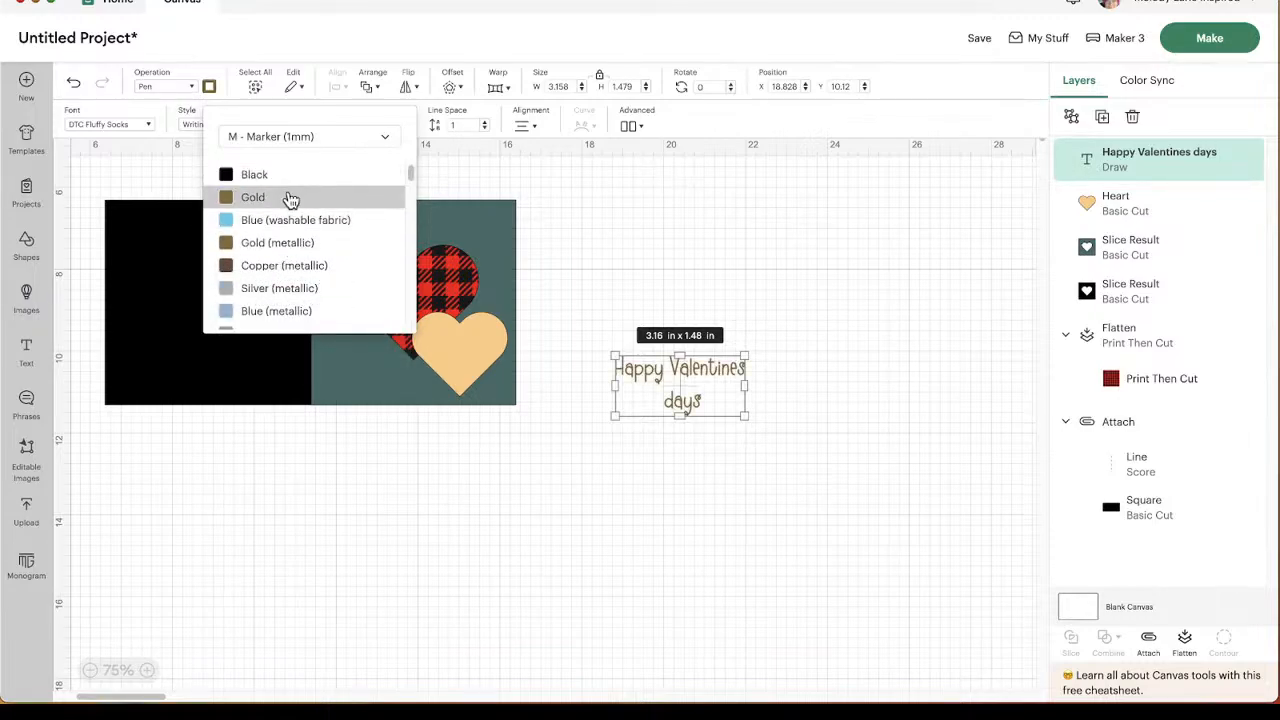
pyautogui.click(751, 336)
# Move the pale orange heart off the card and under the greeting, at about X 18.73, Y 9.77.
pyautogui.click(666, 388)
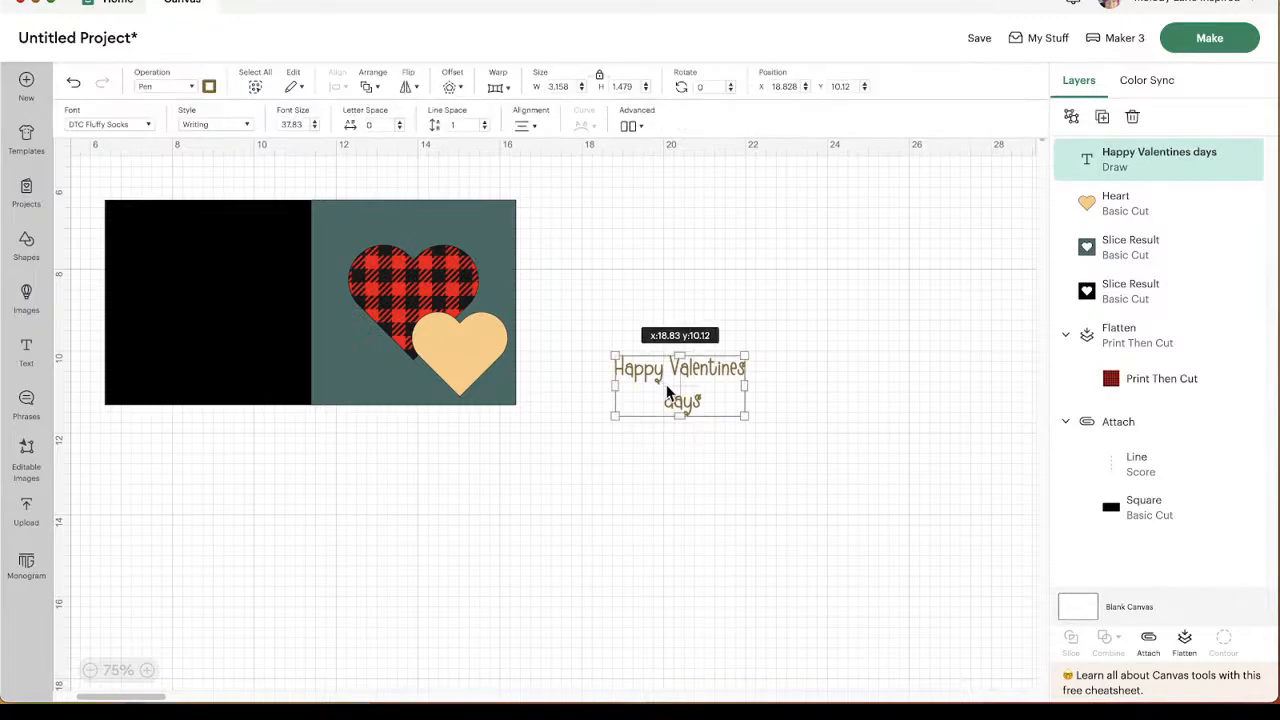
pyautogui.click(435, 357)
pyautogui.moveTo(435, 357); pyautogui.dragTo(633, 375)
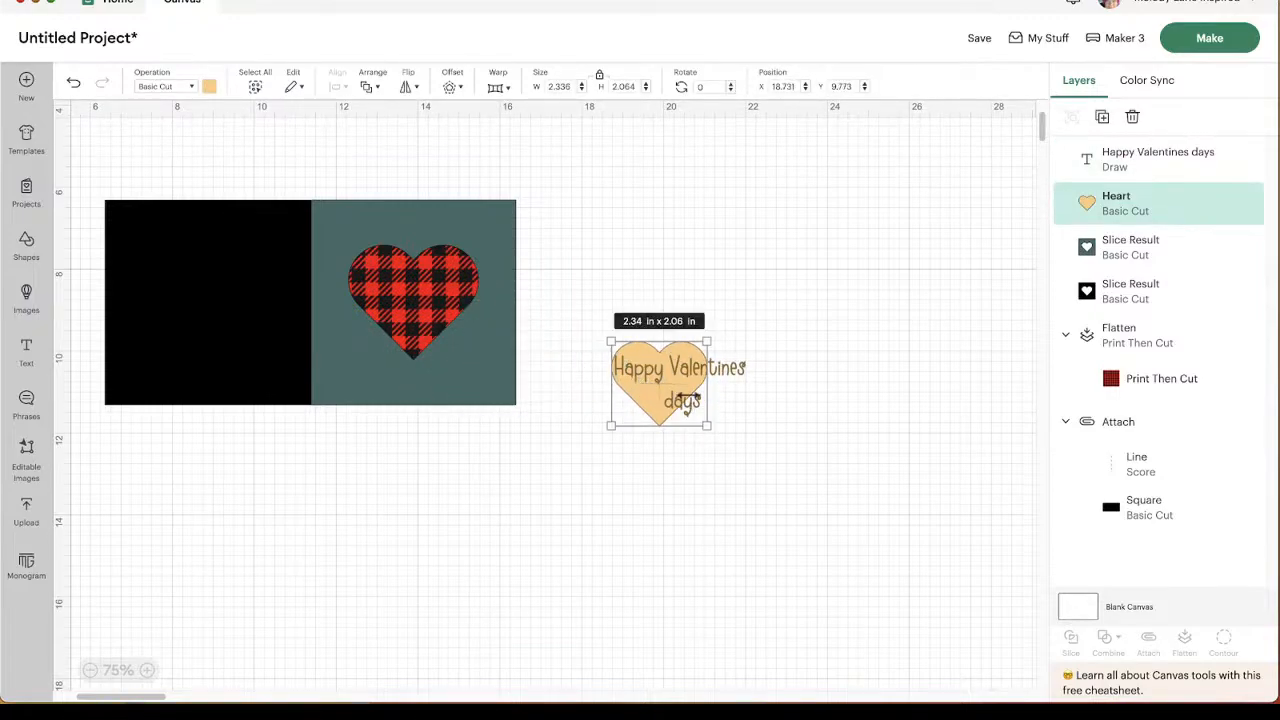
# Break the greeting's line before "Valentines" so each word sits on its own line.
pyautogui.click(740, 362)
pyautogui.doubleClick(667, 371)
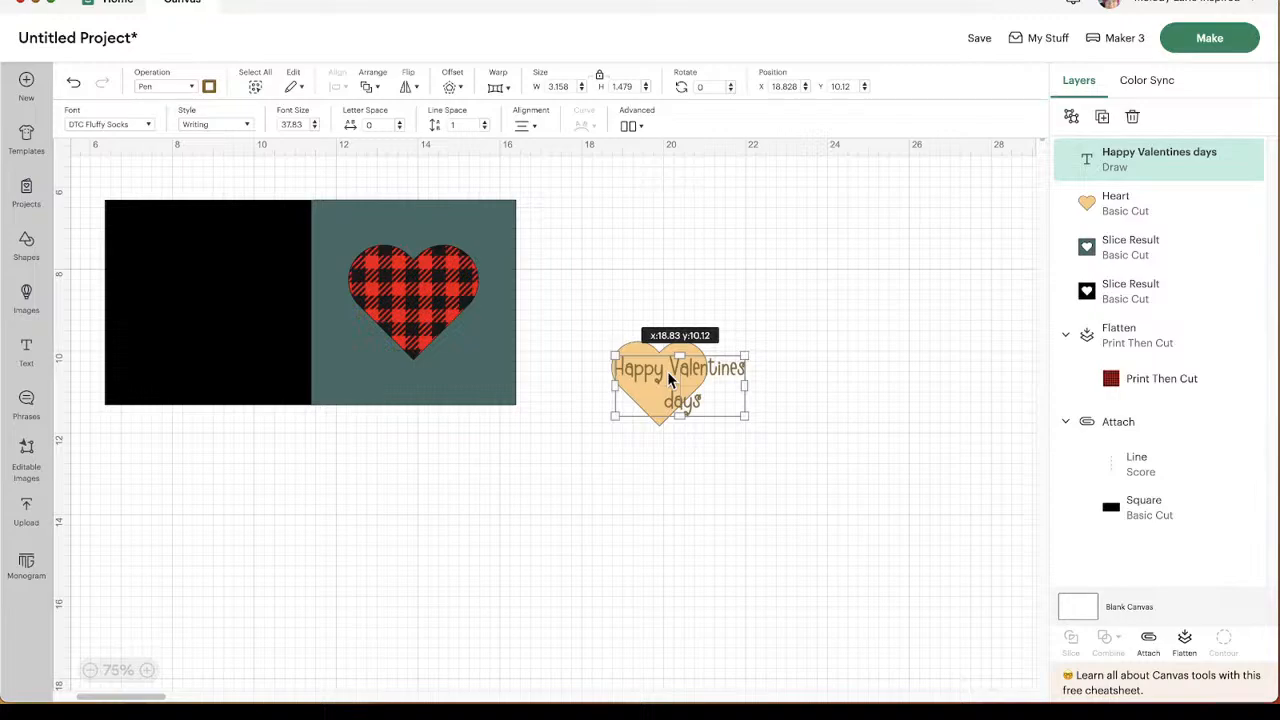
pyautogui.click(669, 369)
pyautogui.press('Return')
pyautogui.click(771, 437)
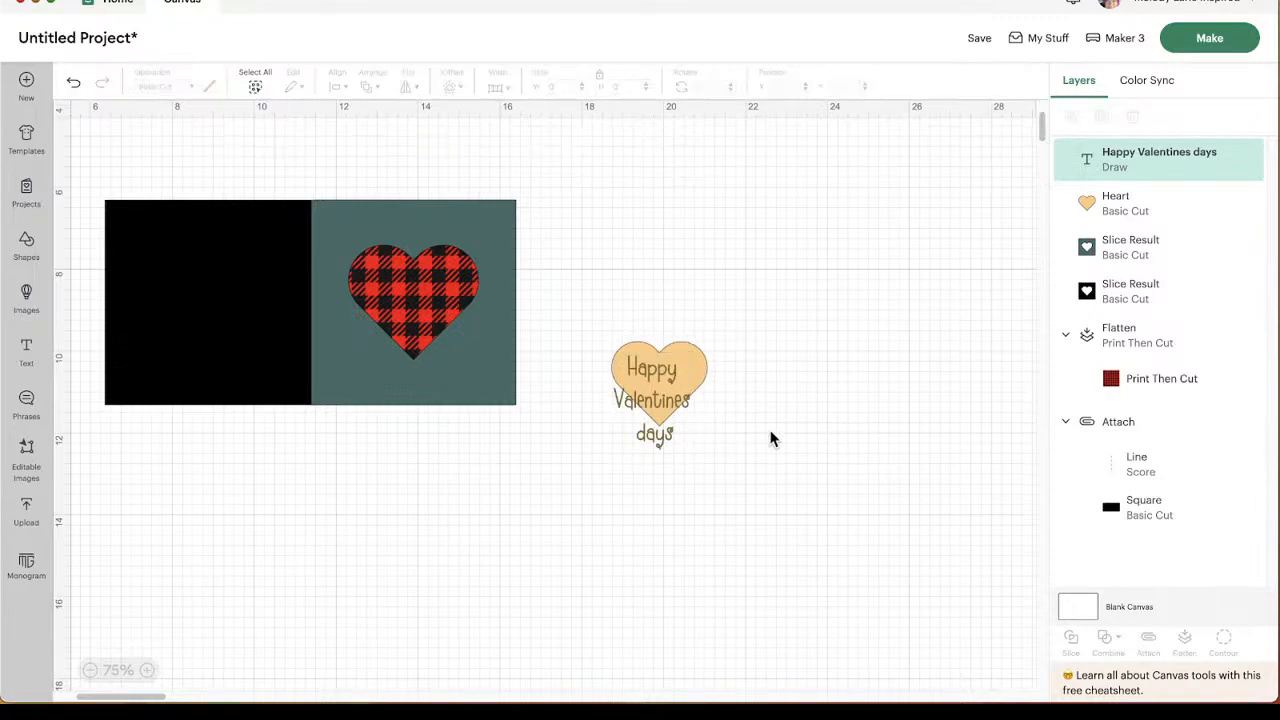
# Shrink the greeting to about 1.38 x 1.72 in and move it onto the pale orange heart at about X 19.22, Y 9.89.
pyautogui.click(644, 409)
pyautogui.moveTo(690, 448); pyautogui.dragTo(671, 425)
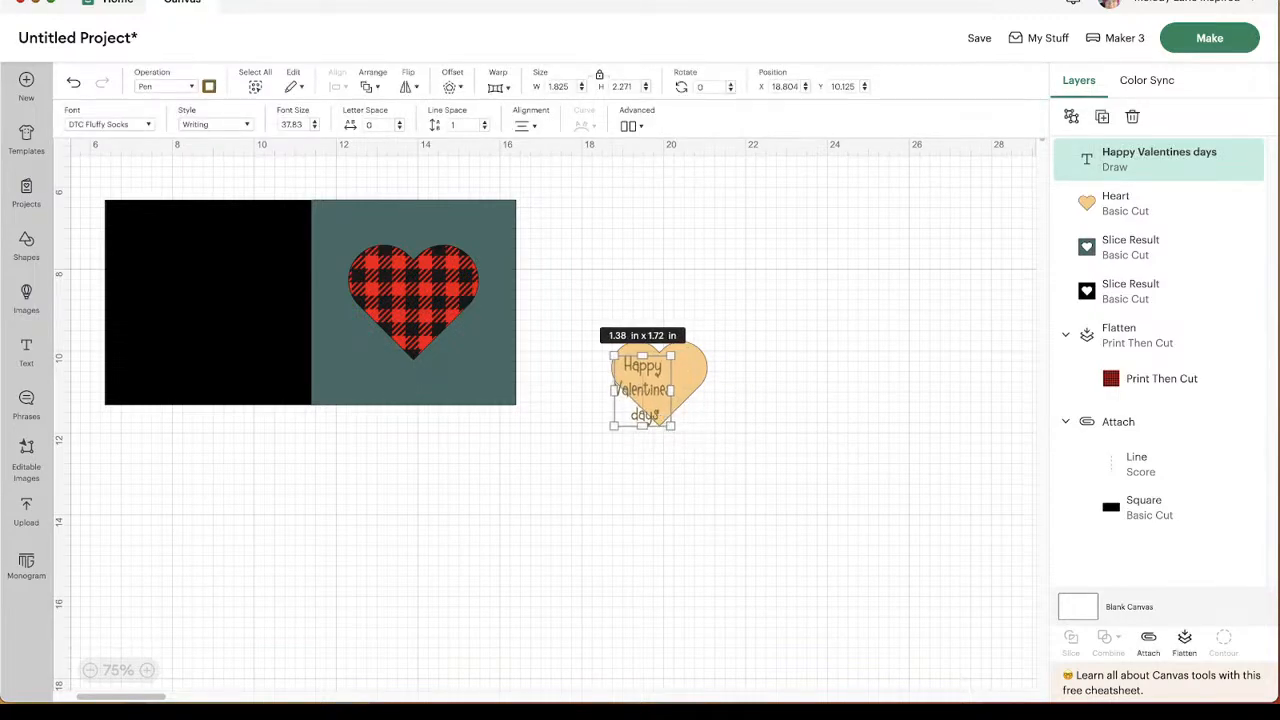
pyautogui.click(147, 670)
pyautogui.scroll(2, 490, 578)
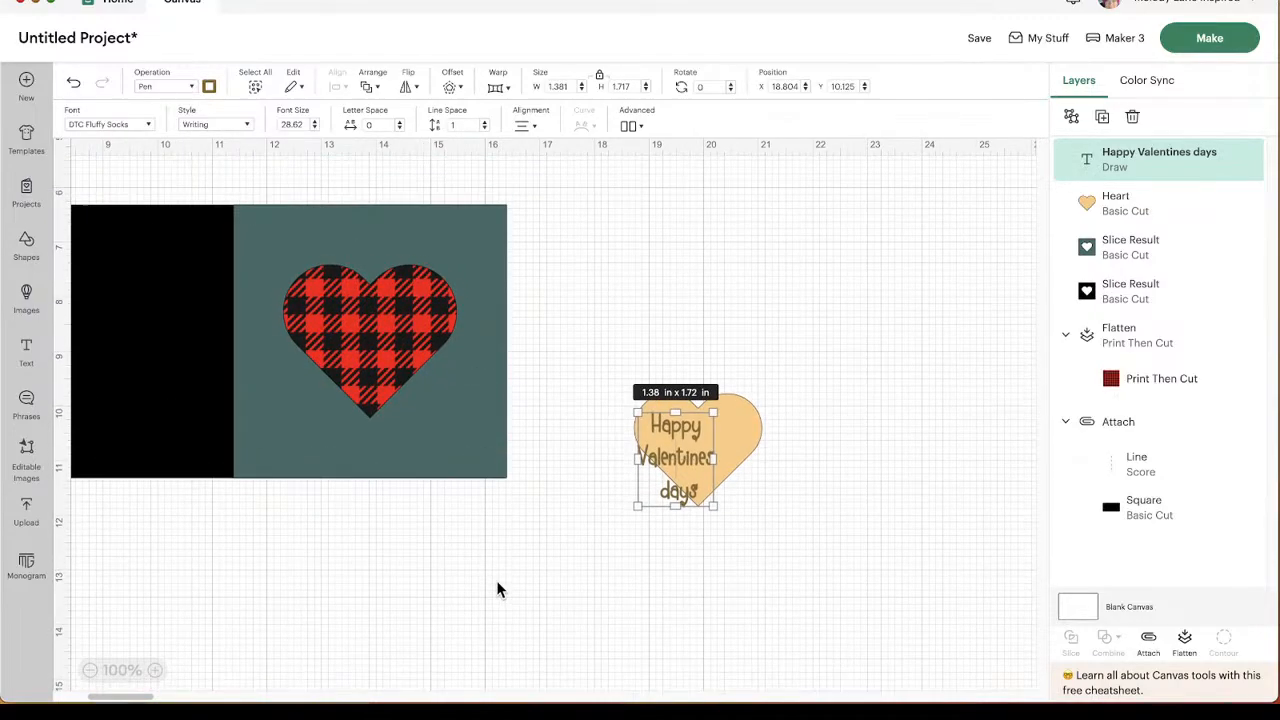
pyautogui.moveTo(648, 418); pyautogui.dragTo(671, 405)
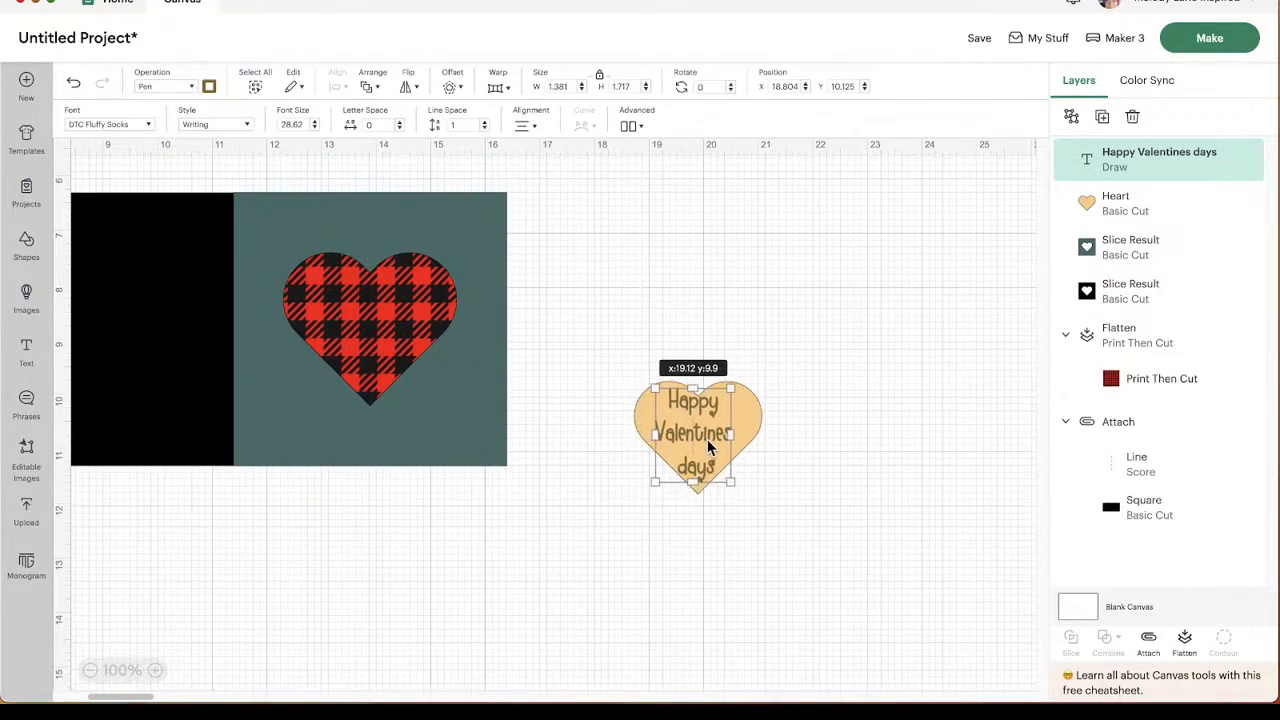
# Set the greeting's pen to the 0.4 mm Fine Point in Black.
pyautogui.click(210, 88)
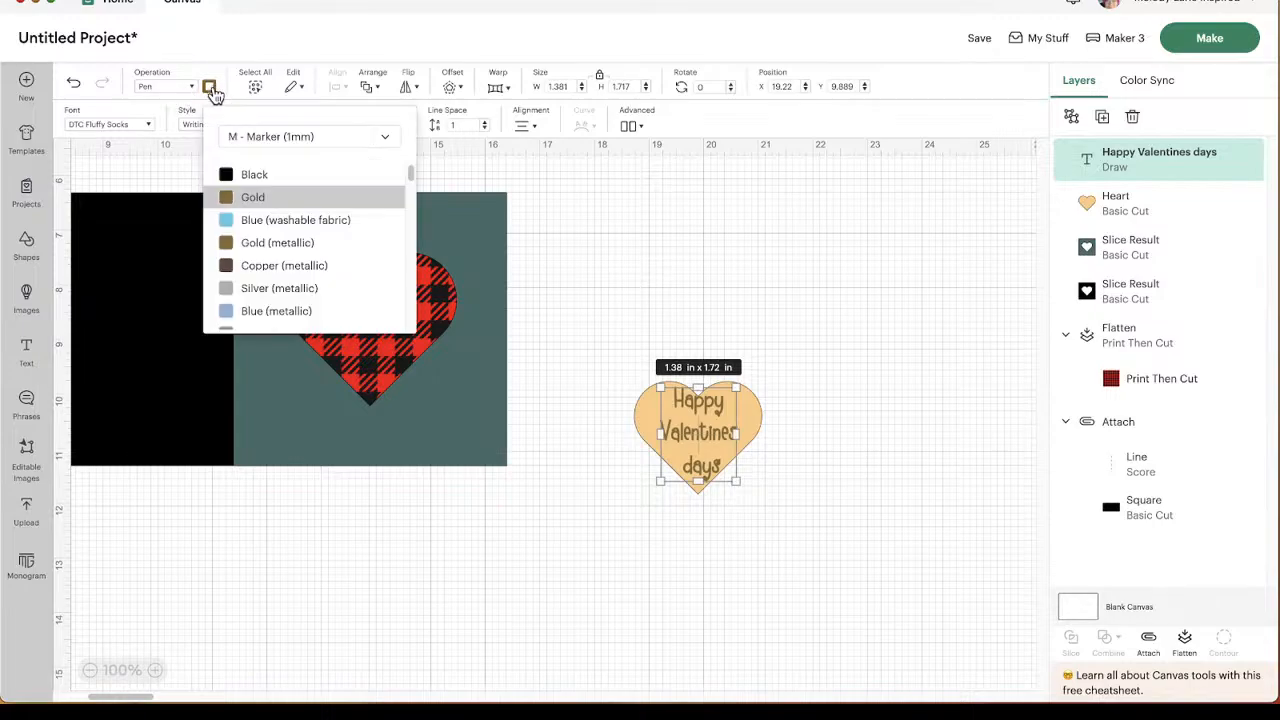
pyautogui.click(257, 140)
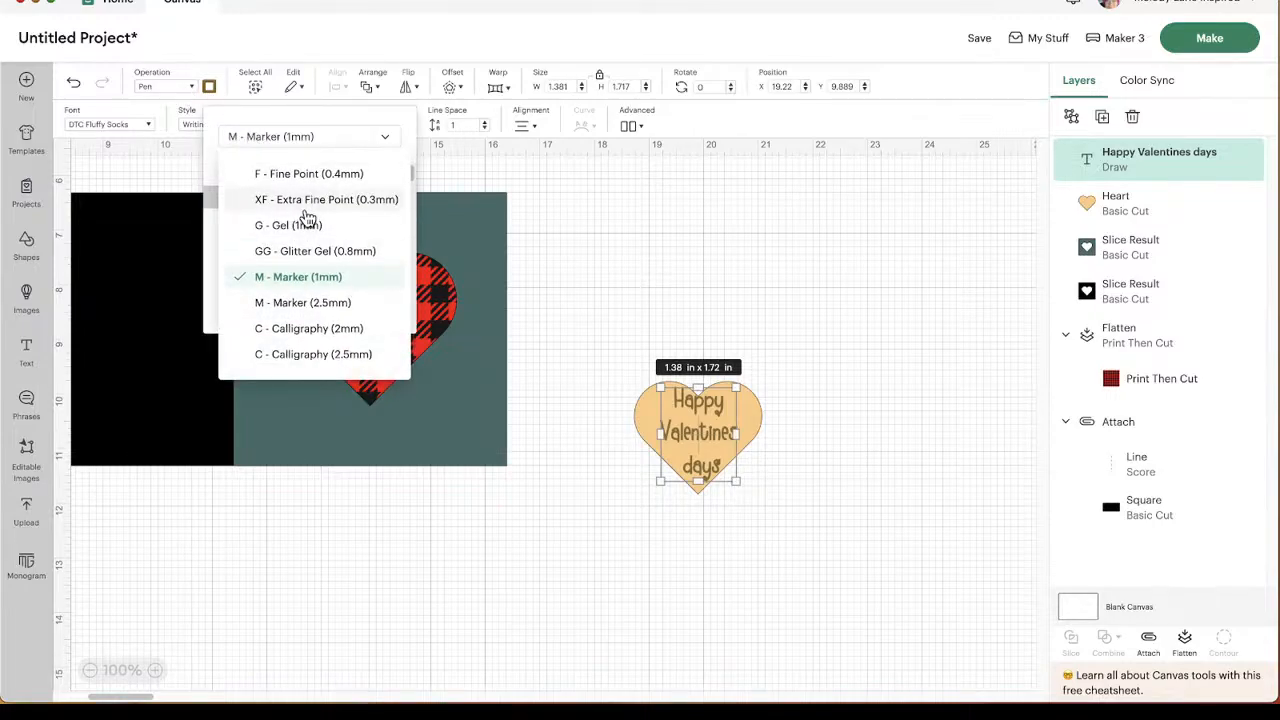
pyautogui.click(300, 176)
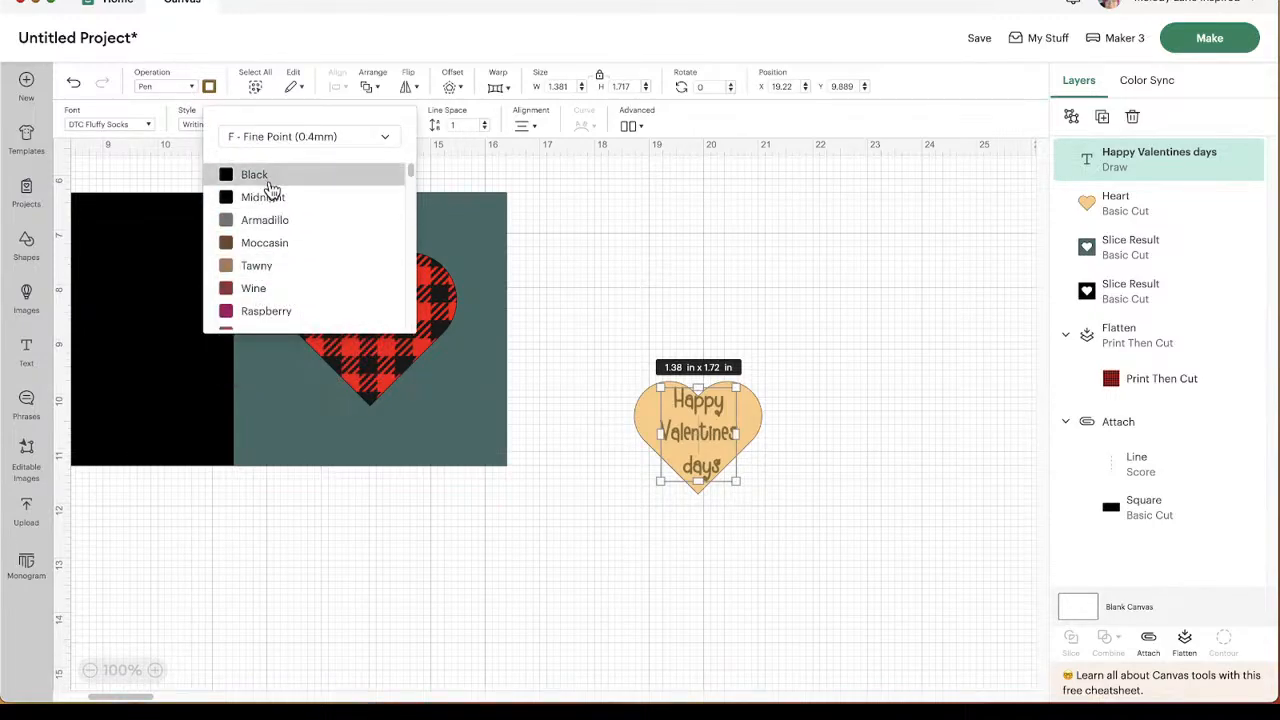
pyautogui.click(289, 188)
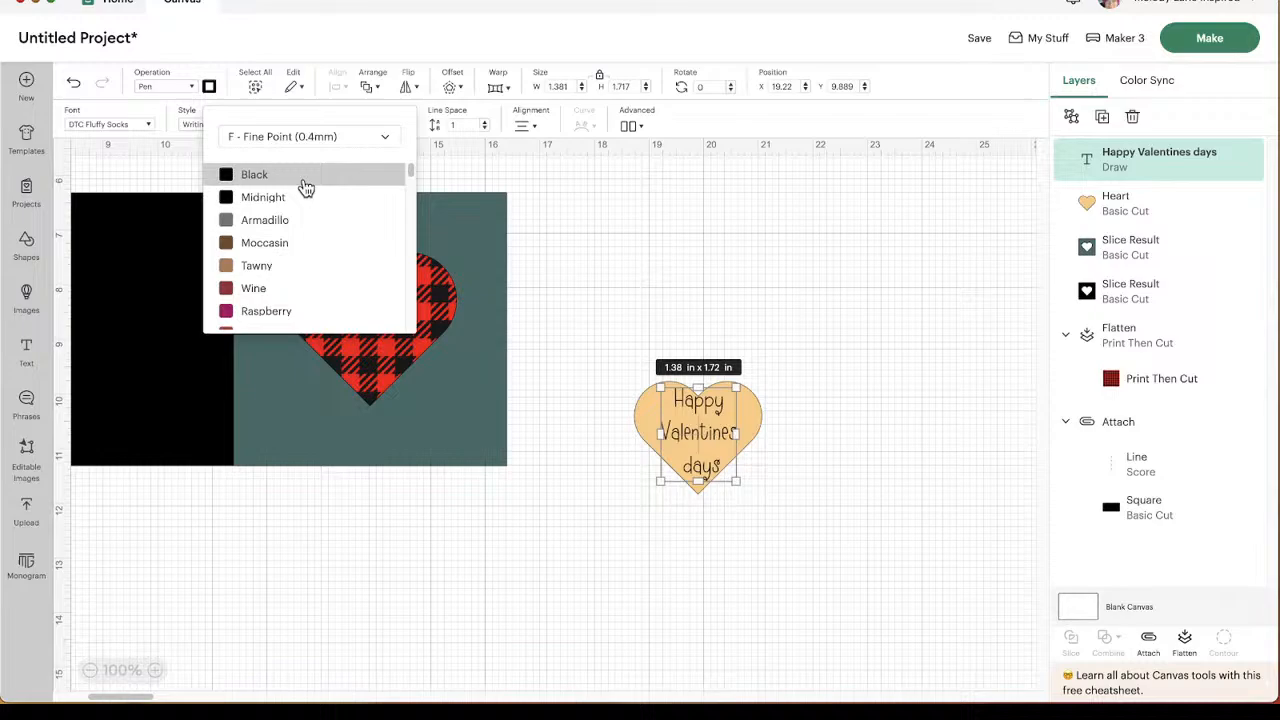
pyautogui.click(711, 271)
# Change the greeting's last word from "days" to "day!".
pyautogui.click(697, 440)
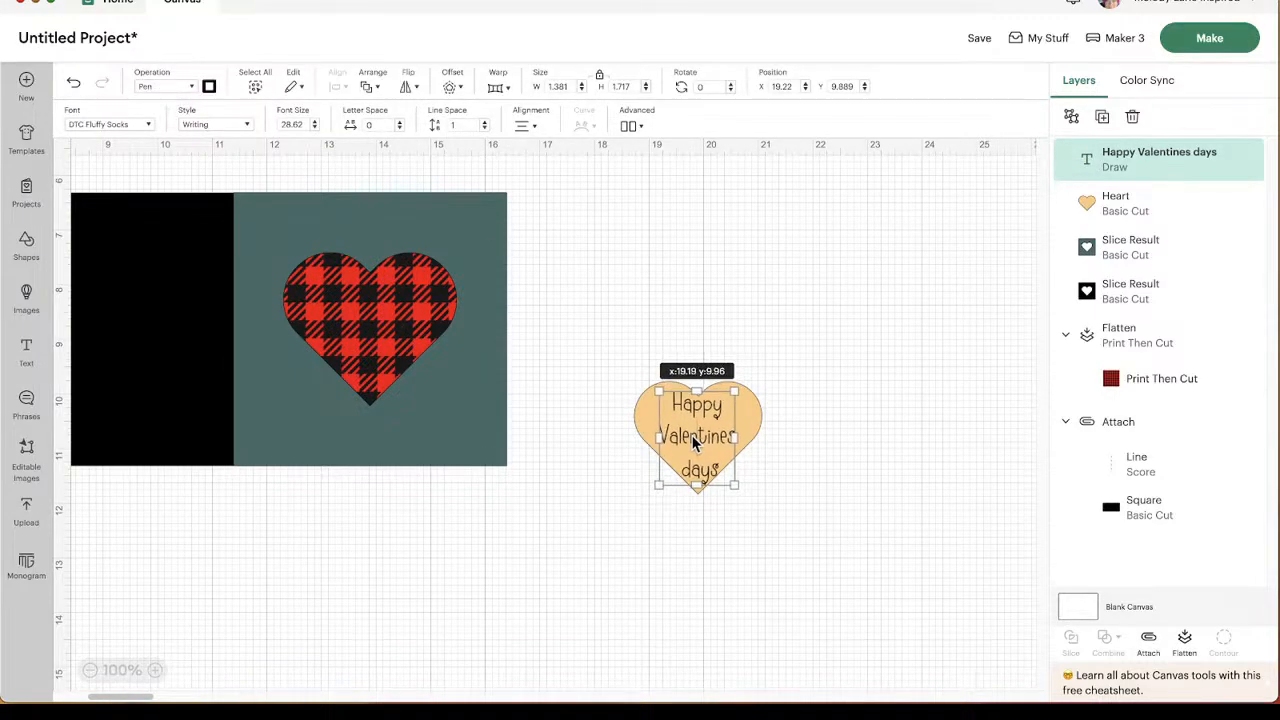
pyautogui.doubleClick(719, 474)
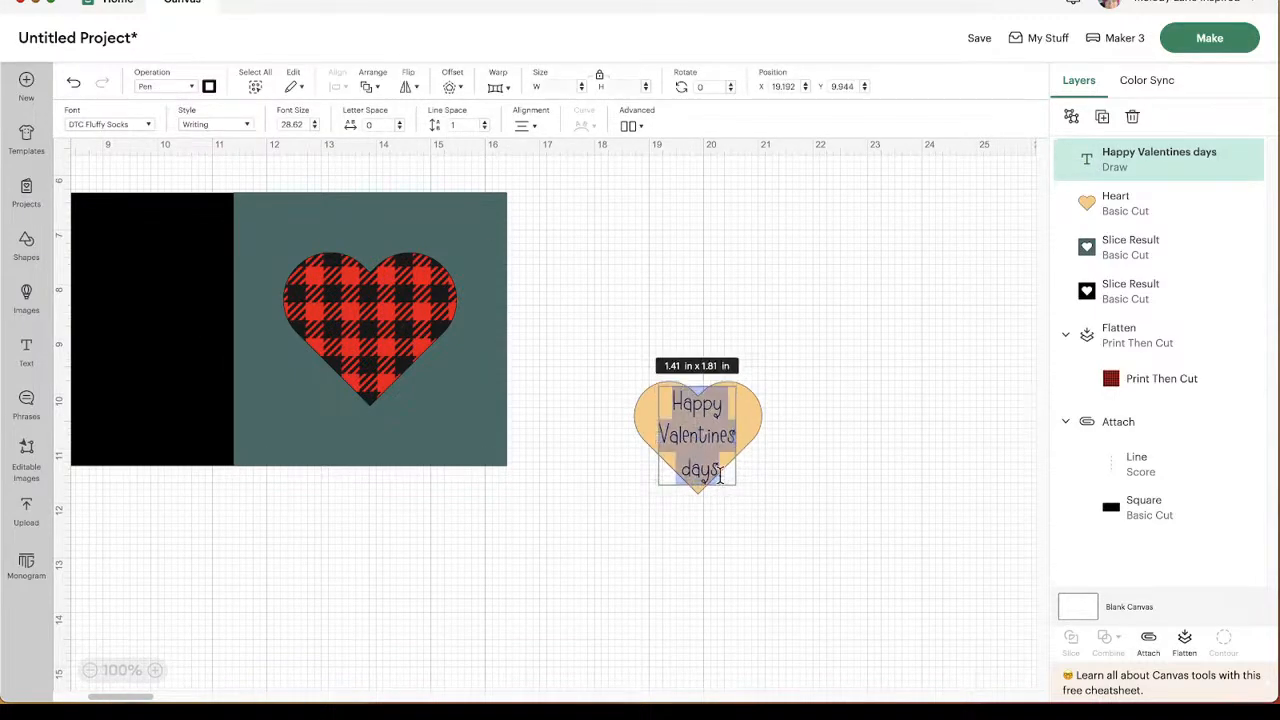
pyautogui.press('BackSpace')
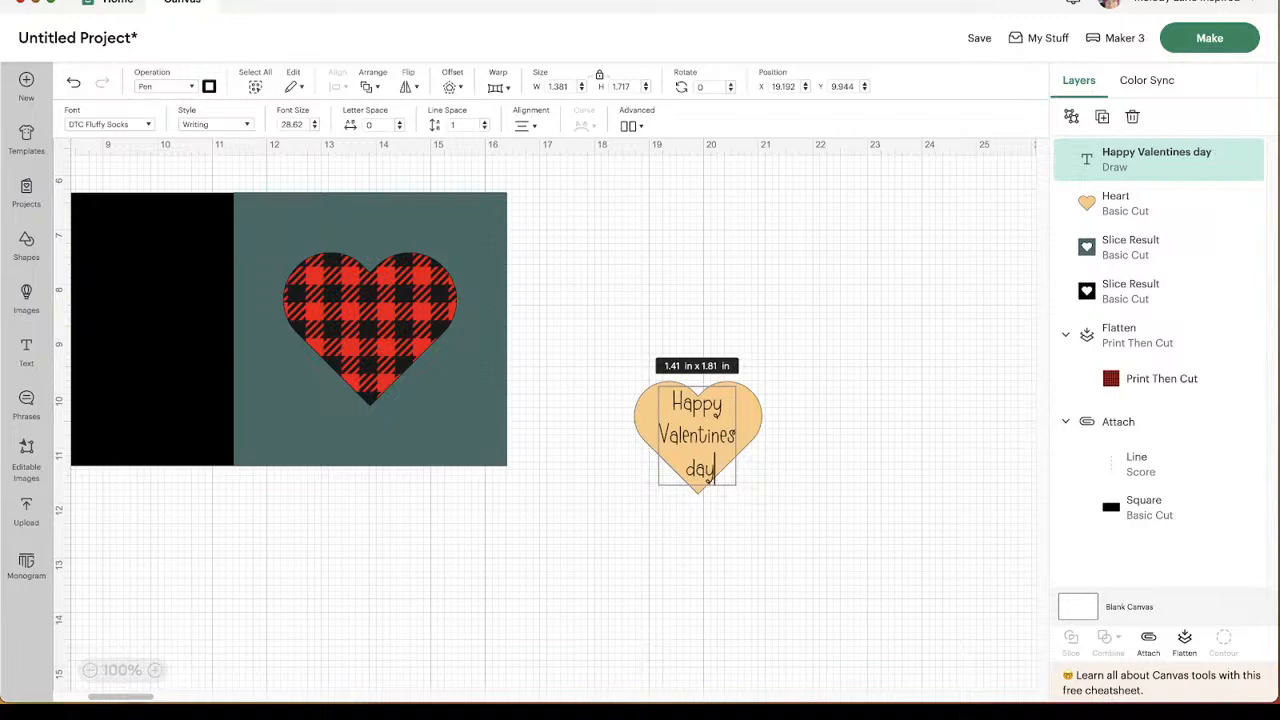
pyautogui.write('!')
pyautogui.click(800, 476)
# Nudge the edited greeting so it sits centred within the pale orange heart.
pyautogui.moveTo(695, 452); pyautogui.dragTo(695, 444)
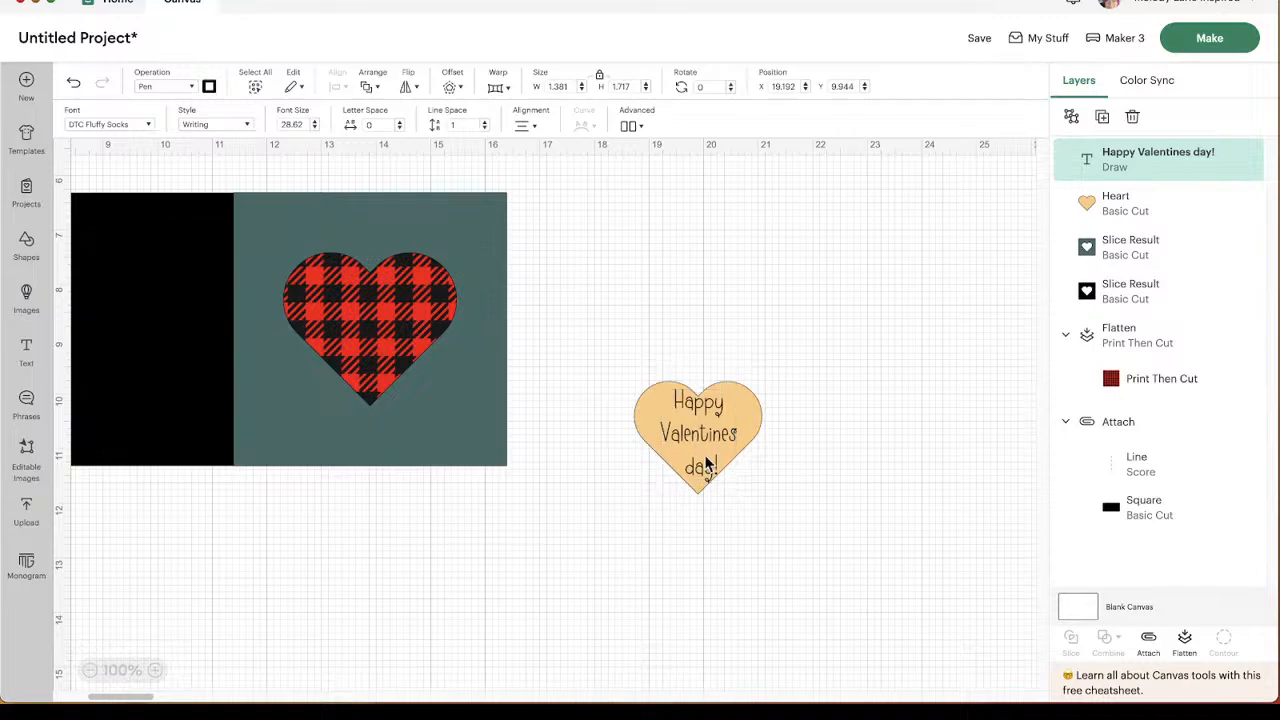
pyautogui.moveTo(740, 483); pyautogui.dragTo(728, 446)
pyautogui.click(797, 460)
pyautogui.click(724, 445)
pyautogui.click(790, 442)
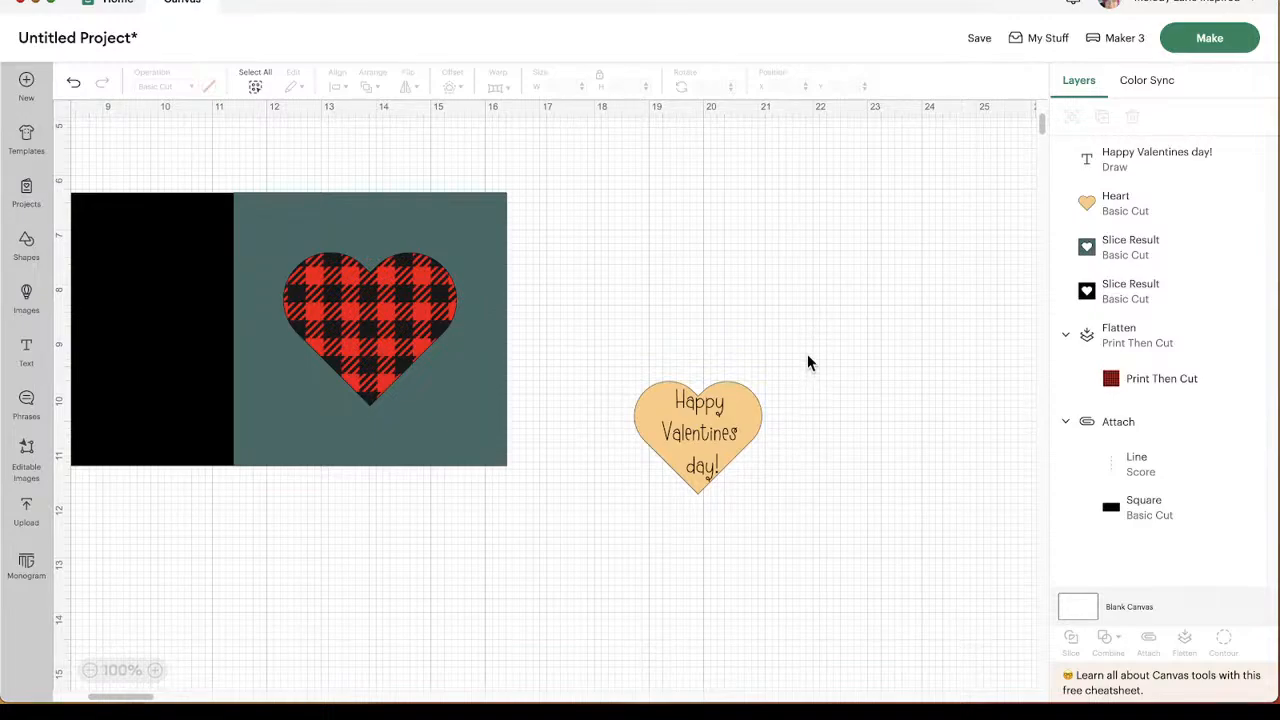
# Select the greeting together with the pale orange heart and attach them.
pyautogui.click(700, 430)
pyautogui.click(853, 366)
pyautogui.moveTo(818, 366); pyautogui.dragTo(628, 512)
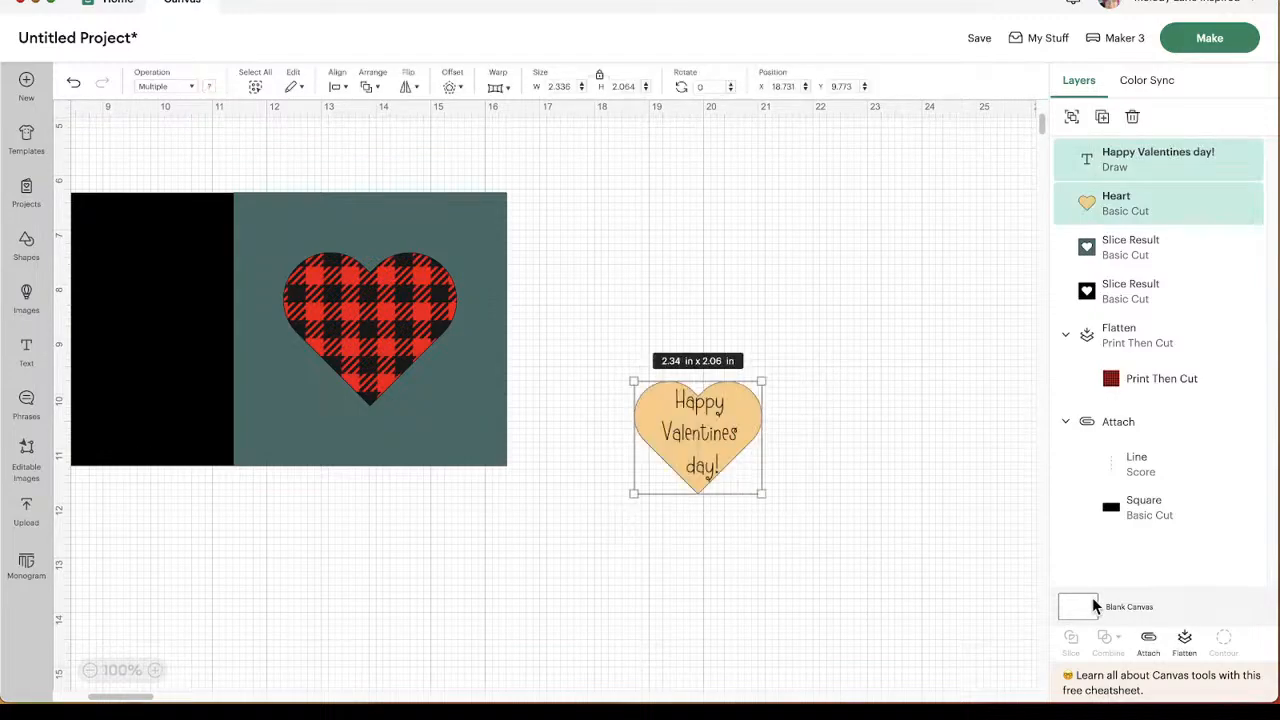
pyautogui.click(1149, 640)
pyautogui.click(806, 508)
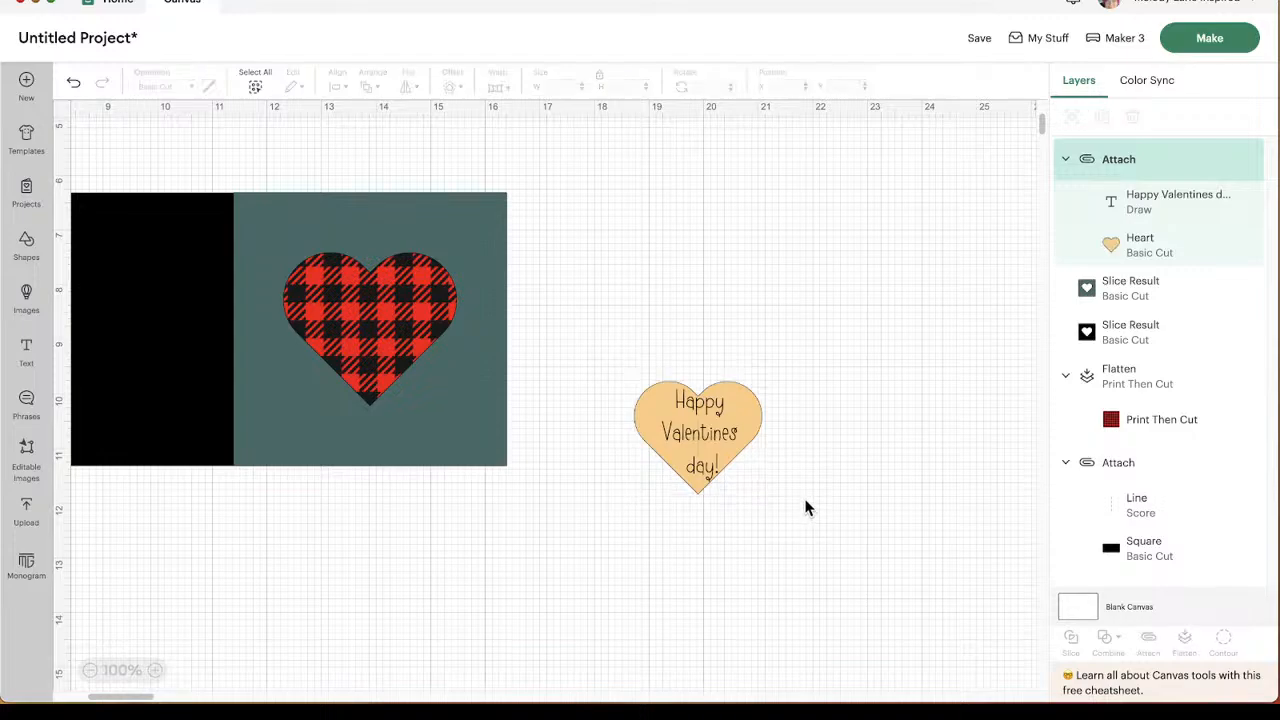
# Place the attached greeting heart over the teal panel's lower-right corner, overlapping the plaid heart, and shrink it slightly.
pyautogui.moveTo(700, 455); pyautogui.dragTo(450, 424)
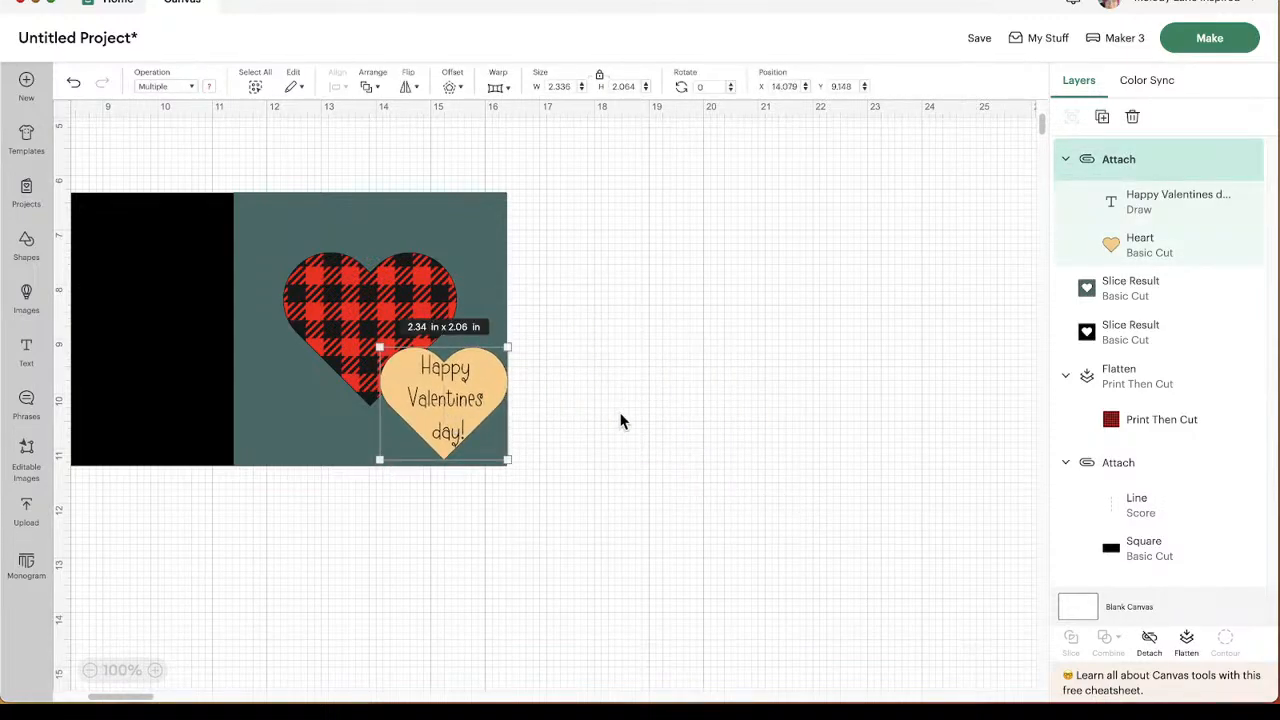
pyautogui.click(620, 423)
pyautogui.click(457, 405)
pyautogui.moveTo(508, 459); pyautogui.dragTo(501, 455)
pyautogui.click(625, 444)
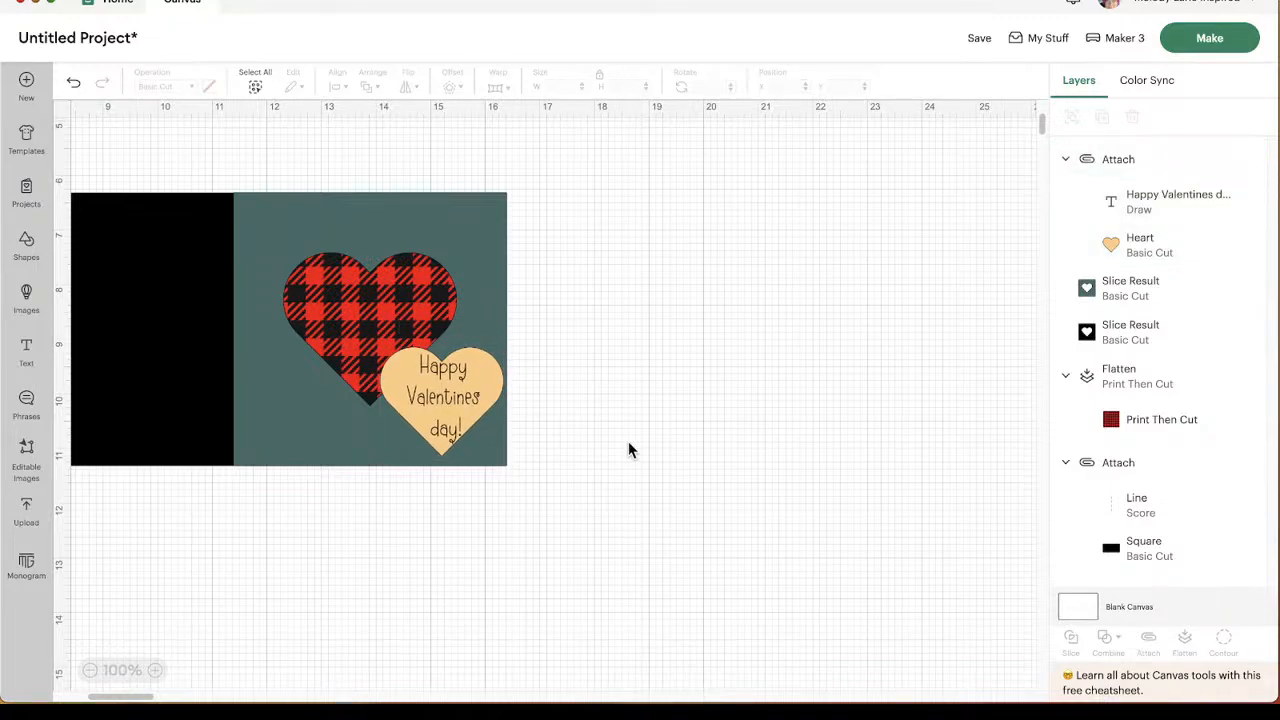
pyautogui.click(470, 418)
pyautogui.click(636, 410)
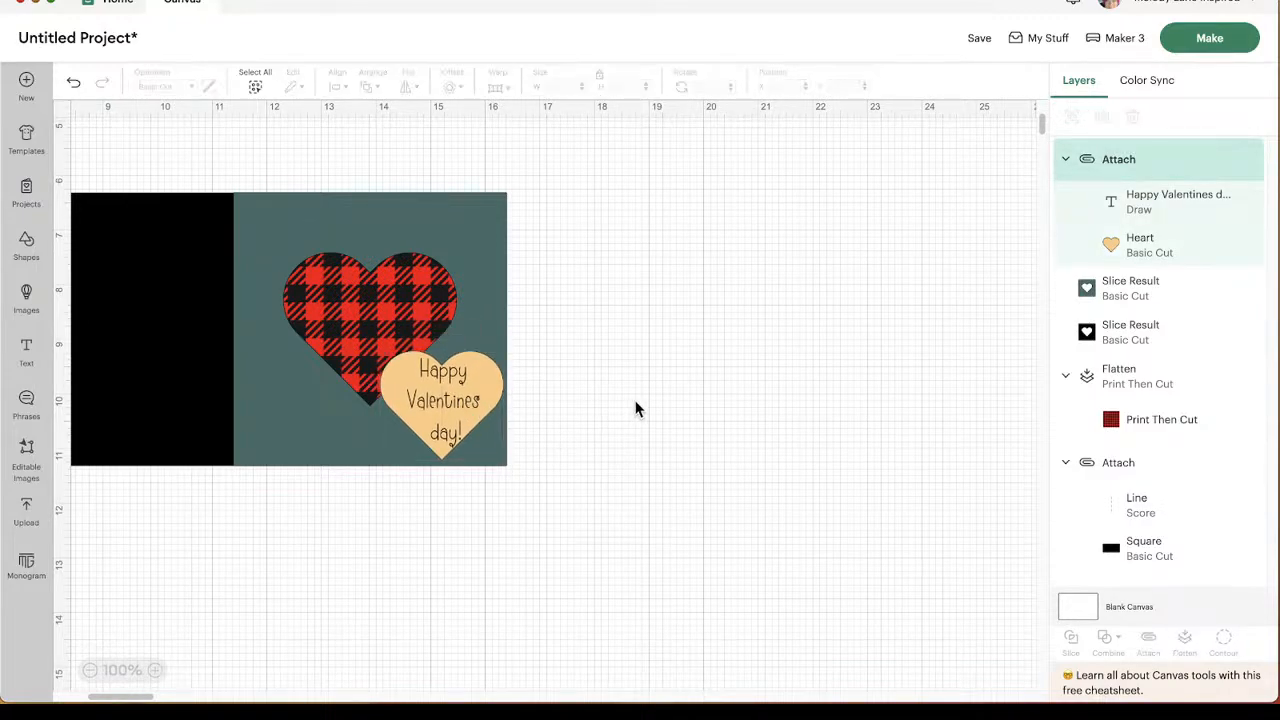
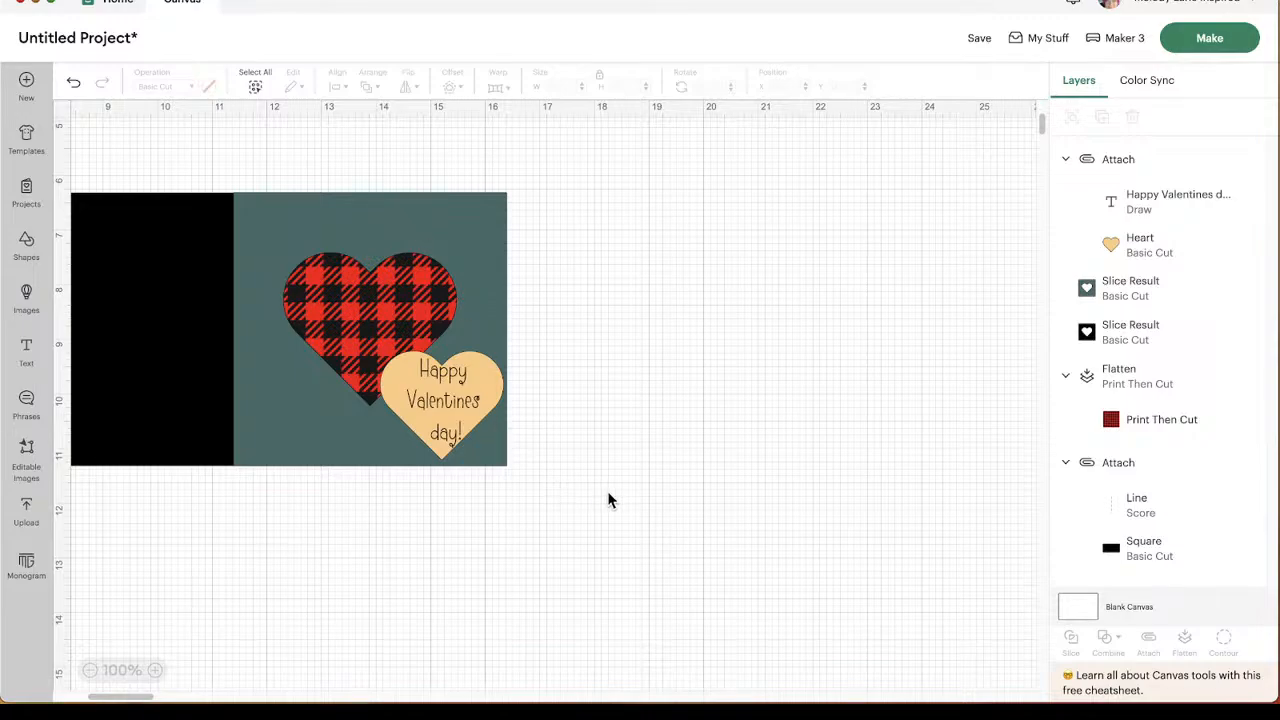
pyautogui.hscroll(-1, 176, 312)
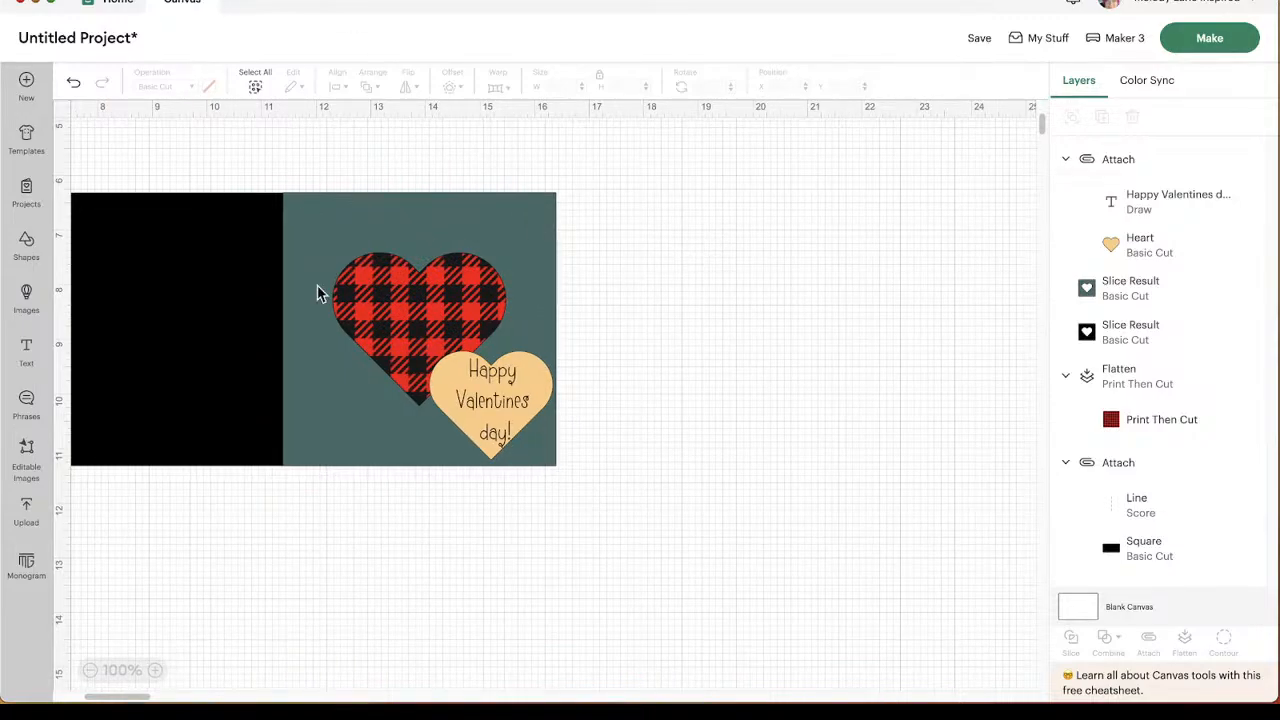
pyautogui.click(176, 362)
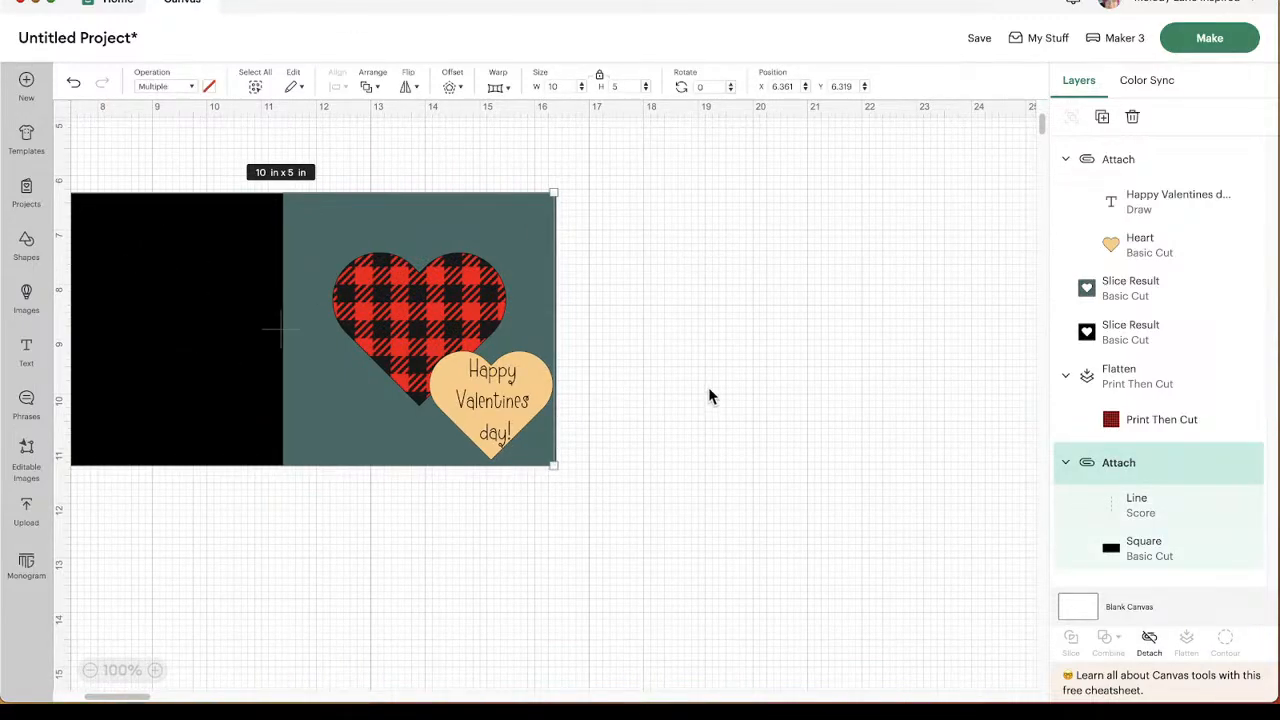
pyautogui.click(816, 436)
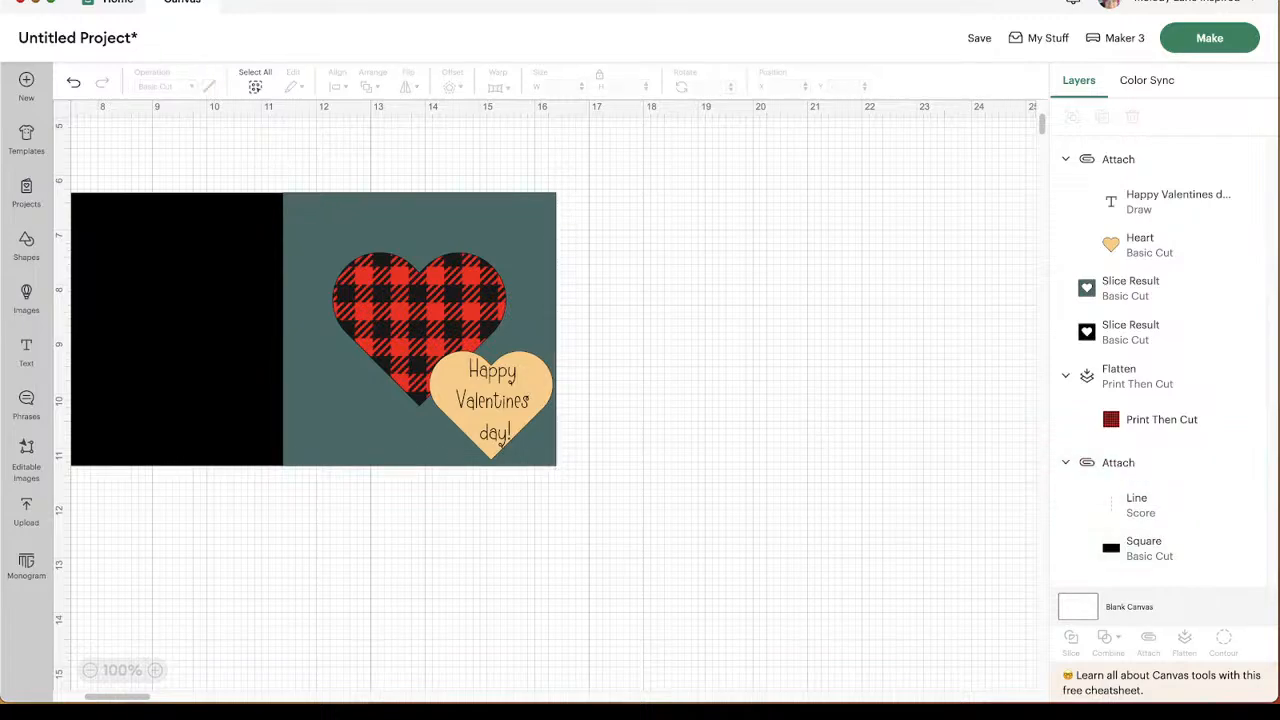
pyautogui.moveTo(633, 292); pyautogui.dragTo(222, 626)
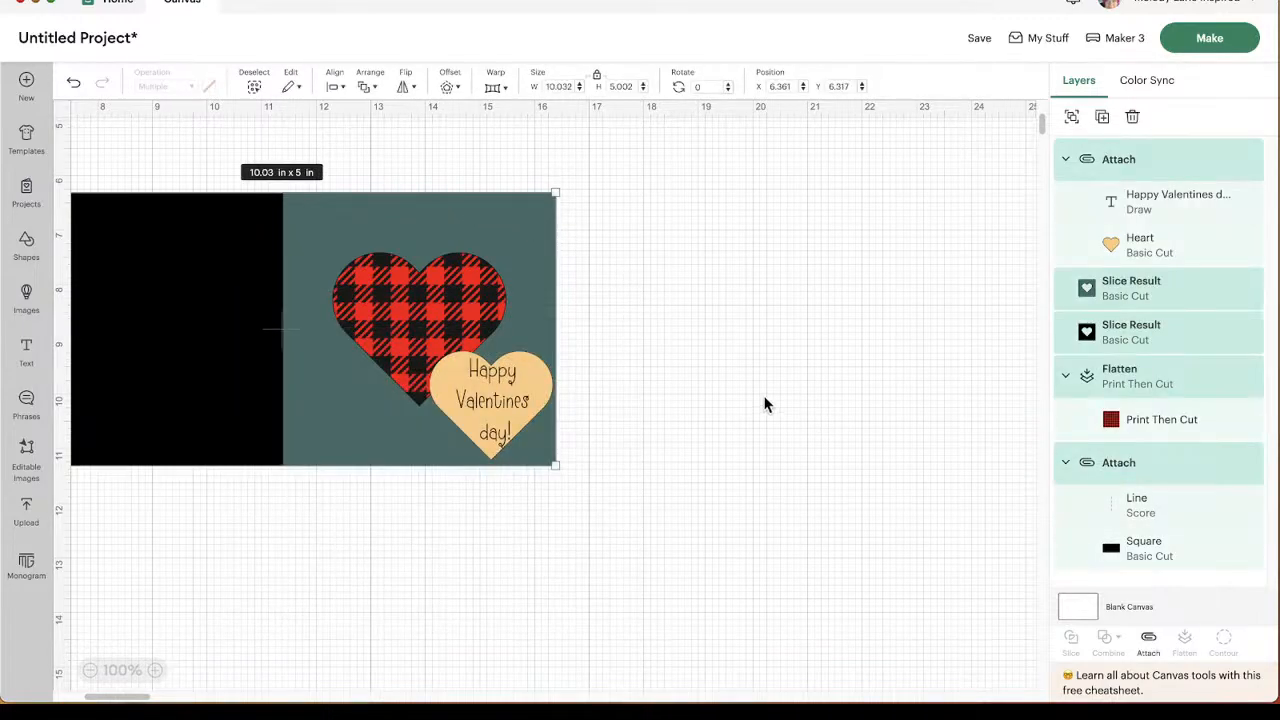
pyautogui.click(760, 403)
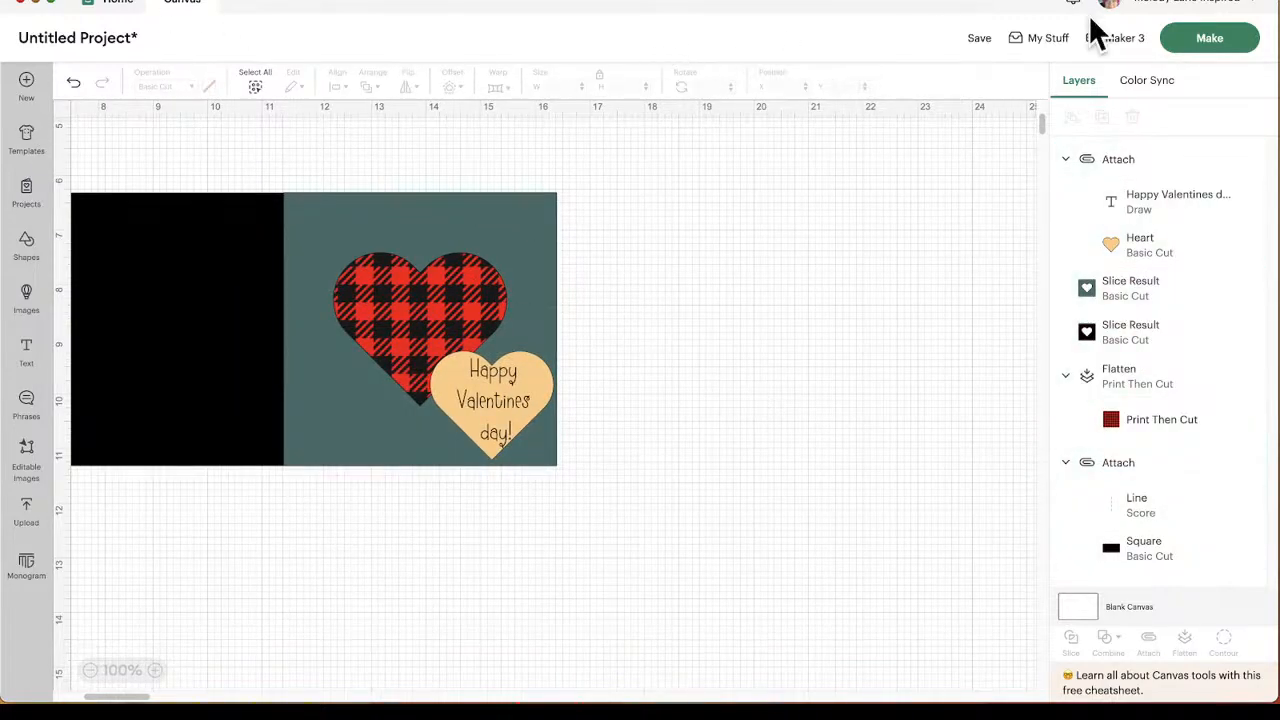
# Save the project as "leather valentines card" in the first listed collection.
pyautogui.click(980, 40)
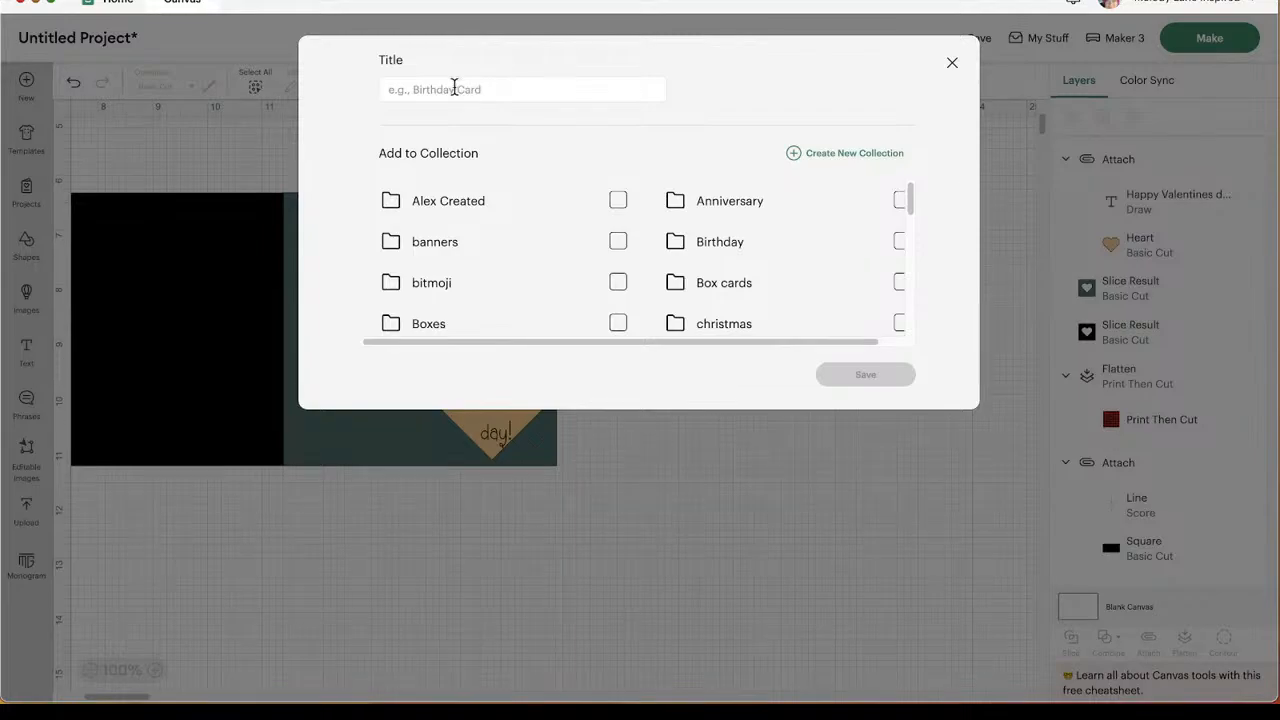
pyautogui.click(396, 201)
pyautogui.click(538, 93)
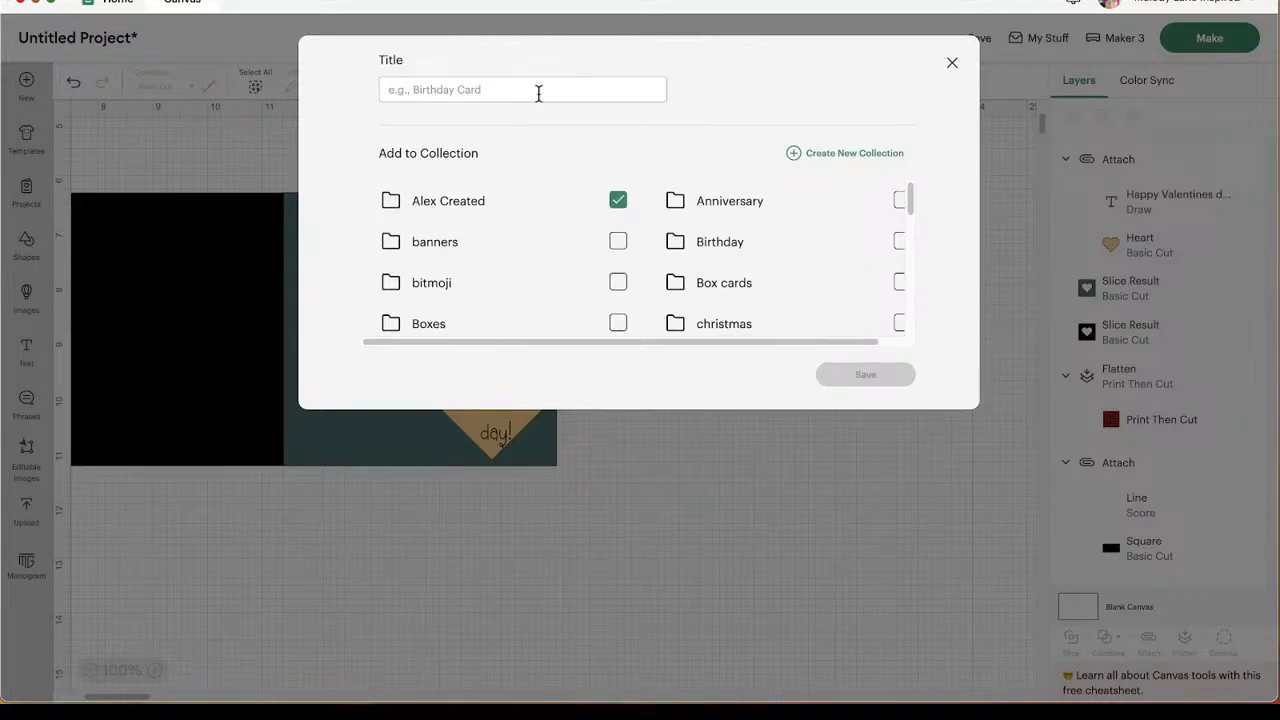
pyautogui.write('leather')
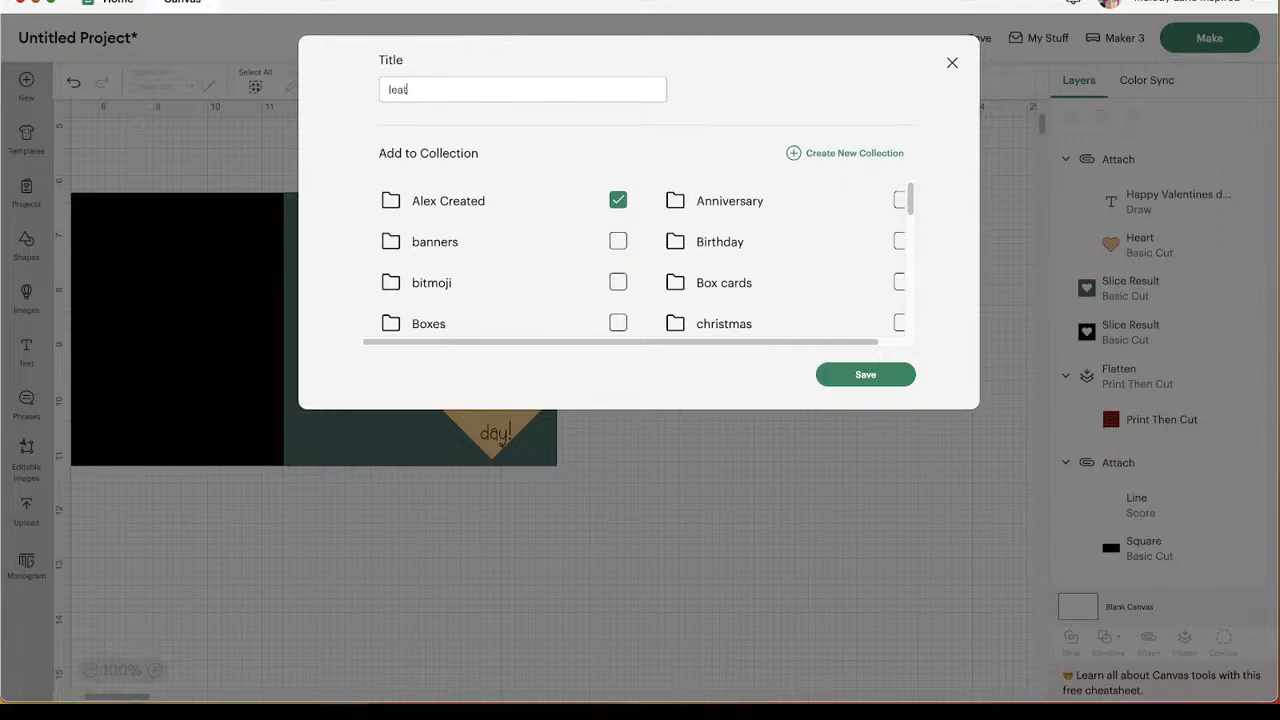
pyautogui.write(' valentins')
pyautogui.press('BackSpace')
pyautogui.press('BackSpace')
pyautogui.write('es card')
pyautogui.click(884, 380)
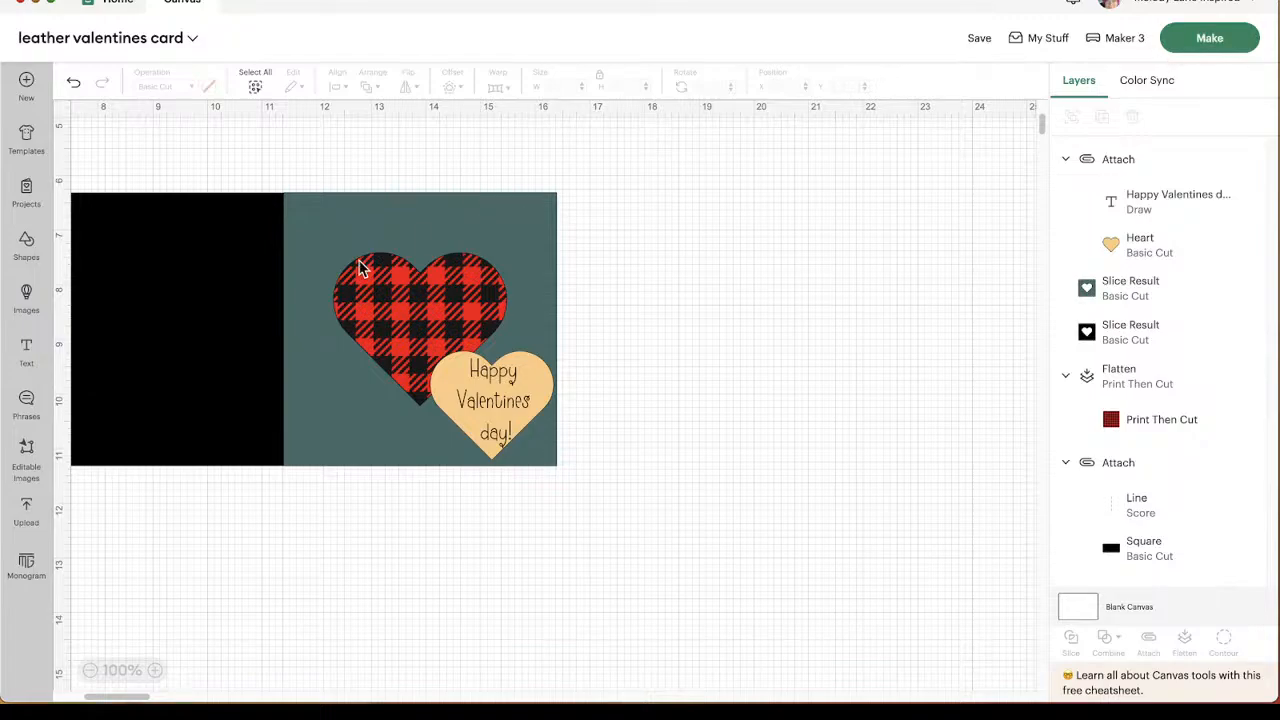
# Open the saved "weood grain Valentines card" project on the canvas for customizing.
pyautogui.click(1048, 45)
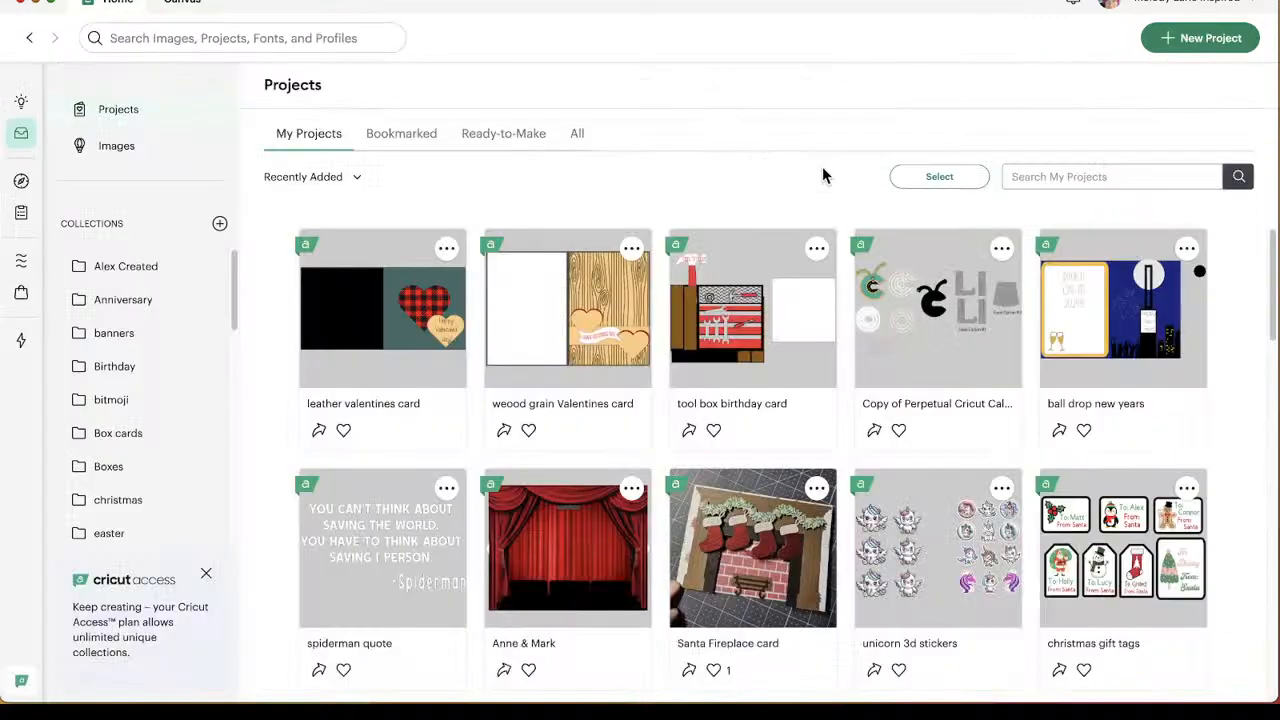
pyautogui.click(545, 312)
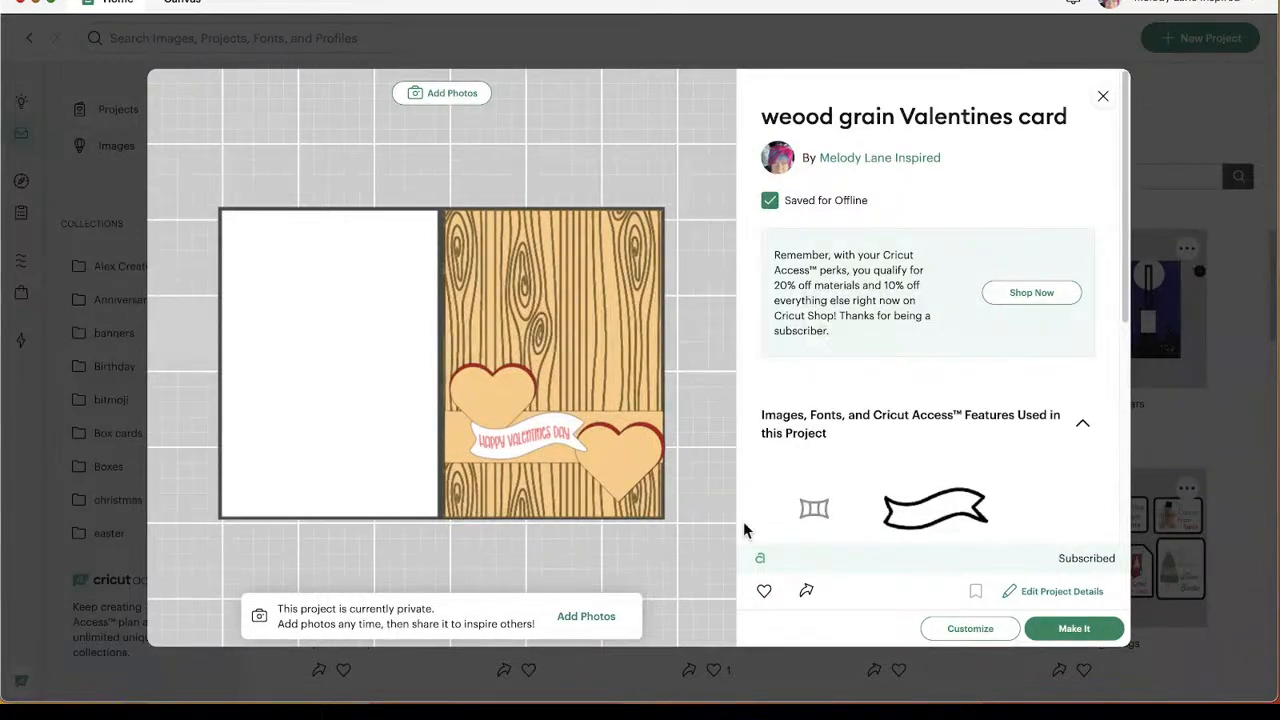
pyautogui.click(978, 630)
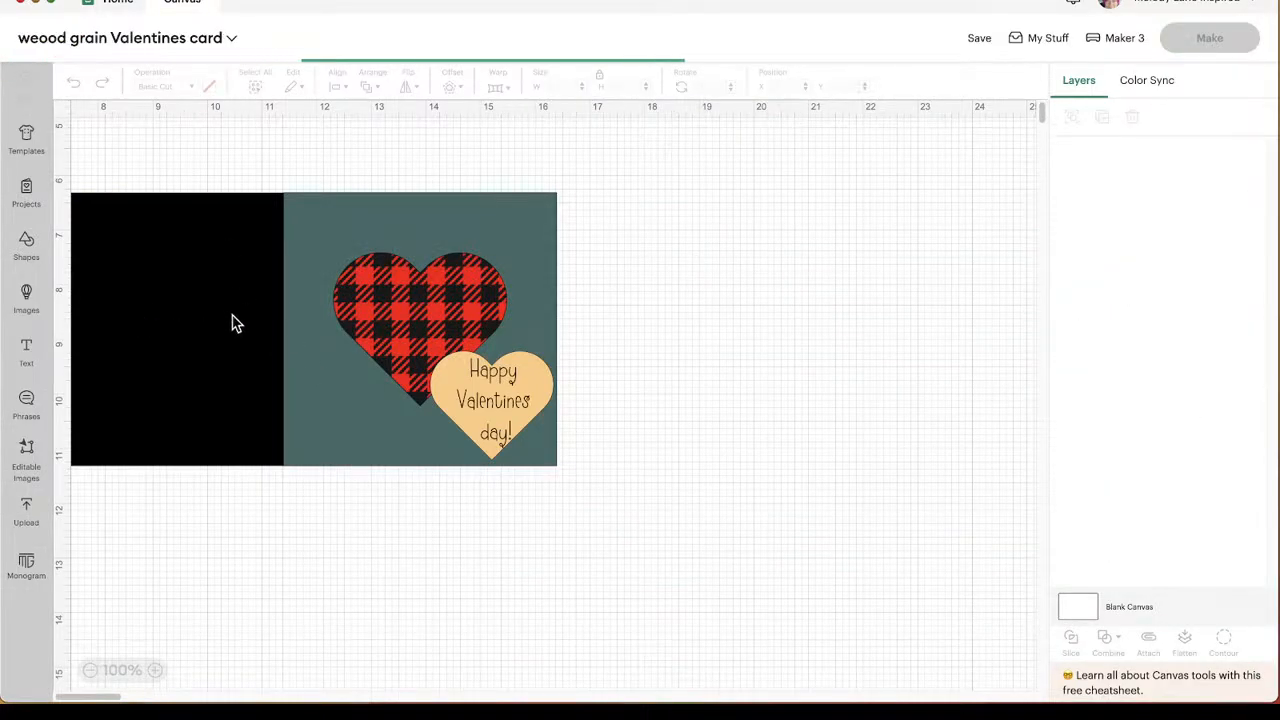
# Move the white panel off the dark base, shift the wood-grain panel to about X 7.85, Y 1.32, and add a score line.
pyautogui.moveTo(260, 380); pyautogui.dragTo(658, 427)
pyautogui.moveTo(522, 293); pyautogui.dragTo(629, 293)
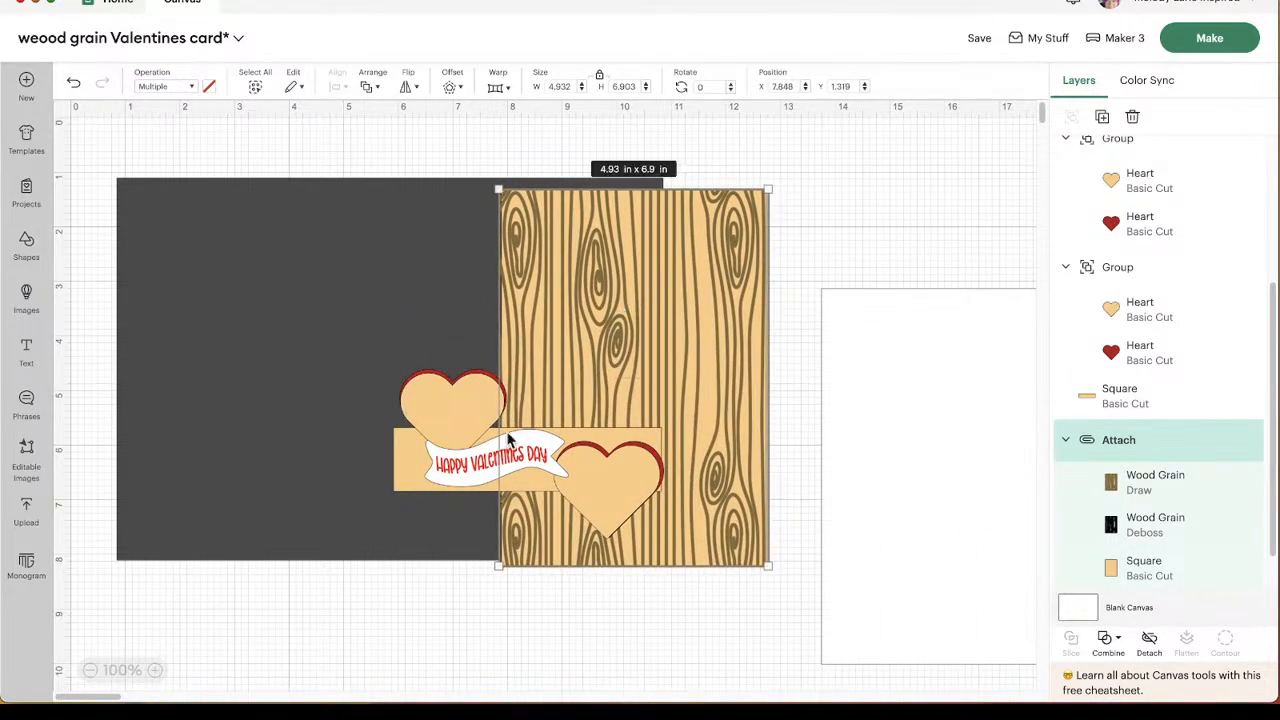
pyautogui.click(25, 246)
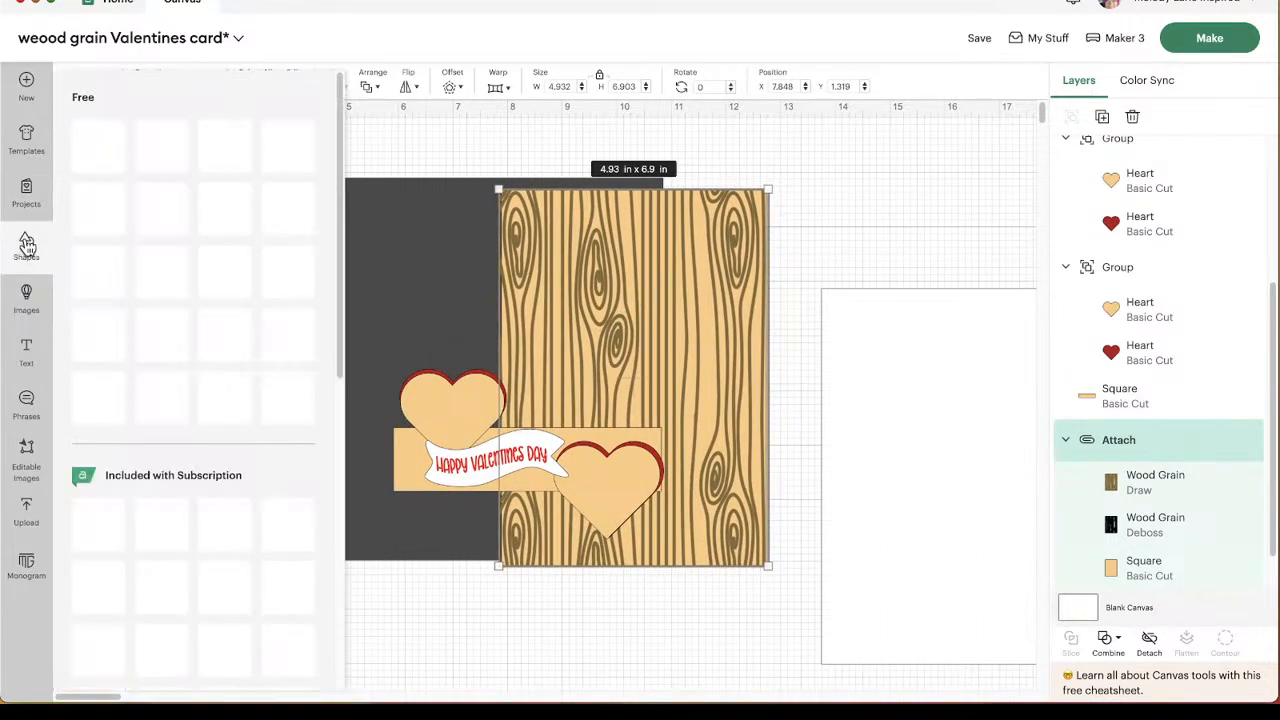
pyautogui.click(101, 140)
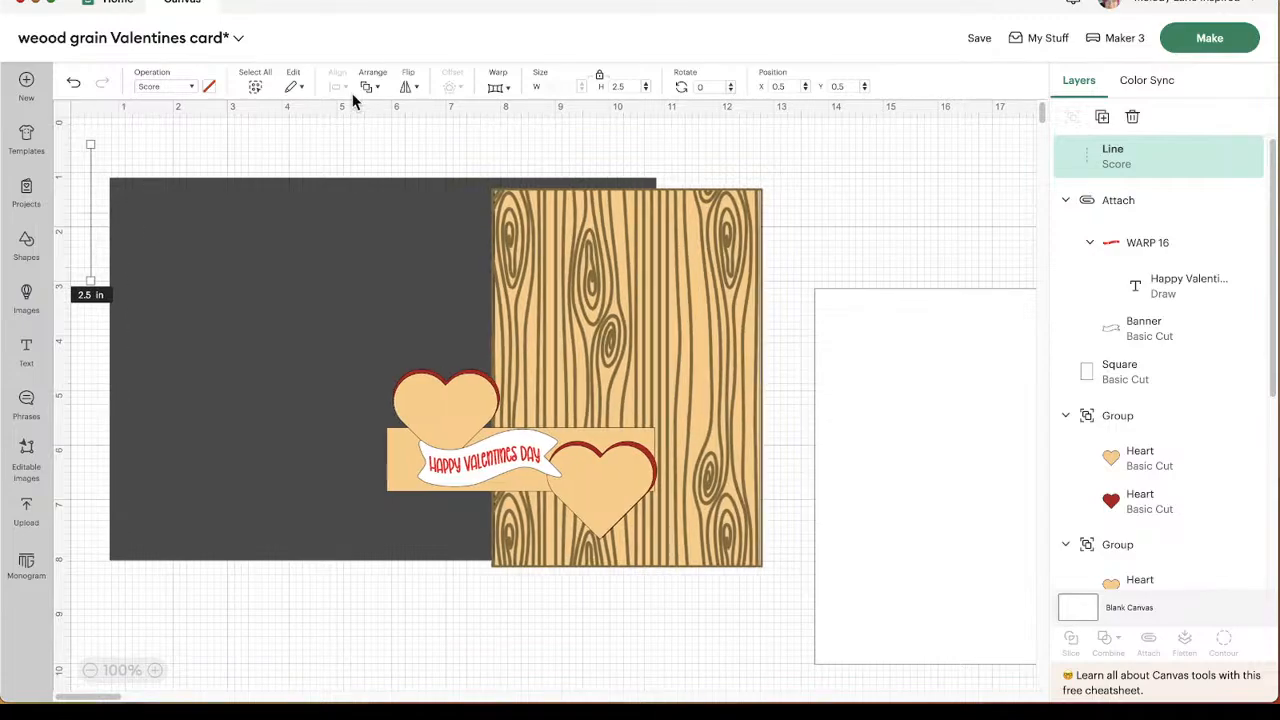
# Set the score line's length to 7 in and move it onto the dark card base near its middle.
pyautogui.click(632, 85)
pyautogui.write('7')
pyautogui.press('Return')
pyautogui.moveTo(90, 224); pyautogui.dragTo(351, 268)
# Center the score line and the dark base on each other and attach them.
pyautogui.click(283, 175)
pyautogui.moveTo(285, 150); pyautogui.dragTo(405, 310)
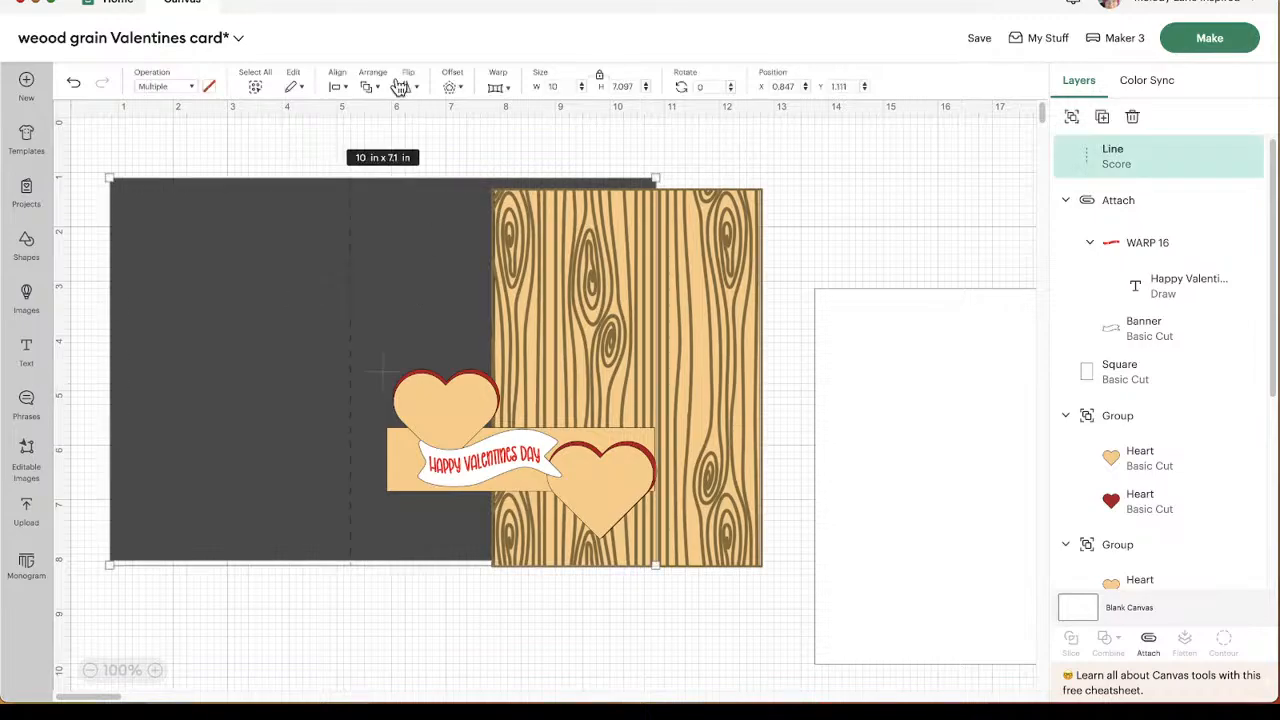
pyautogui.click(337, 87)
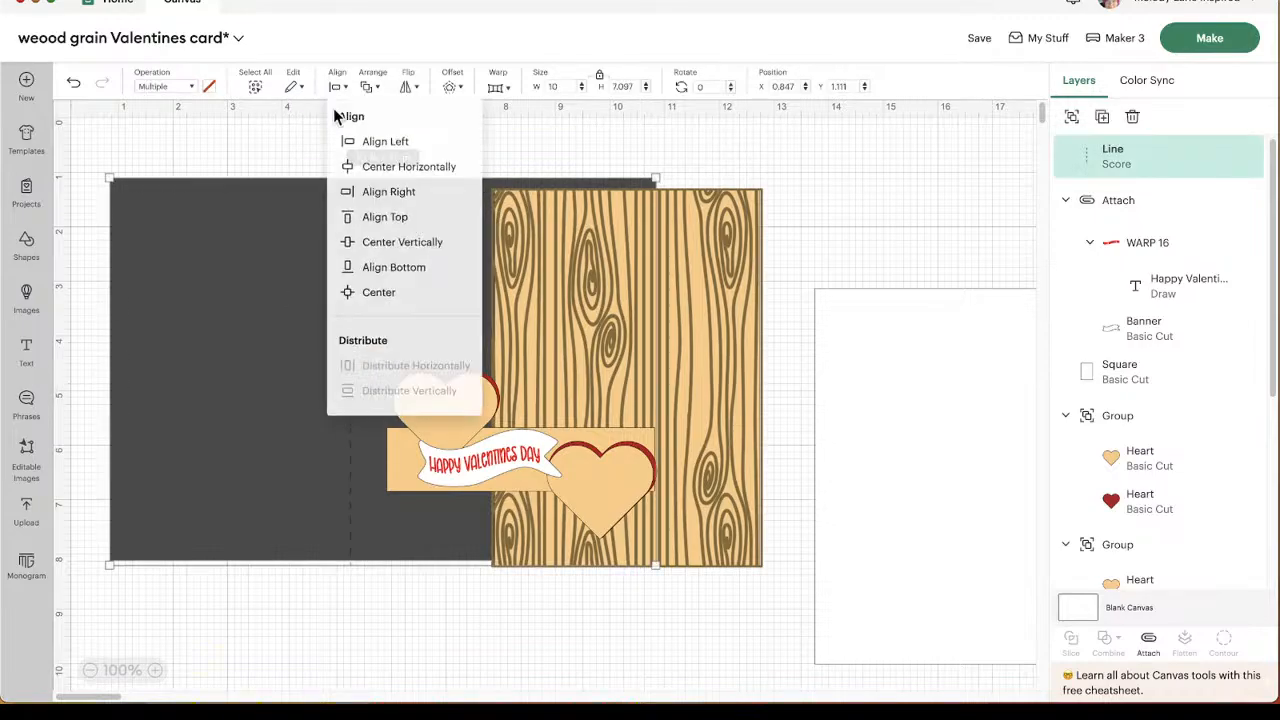
pyautogui.click(390, 306)
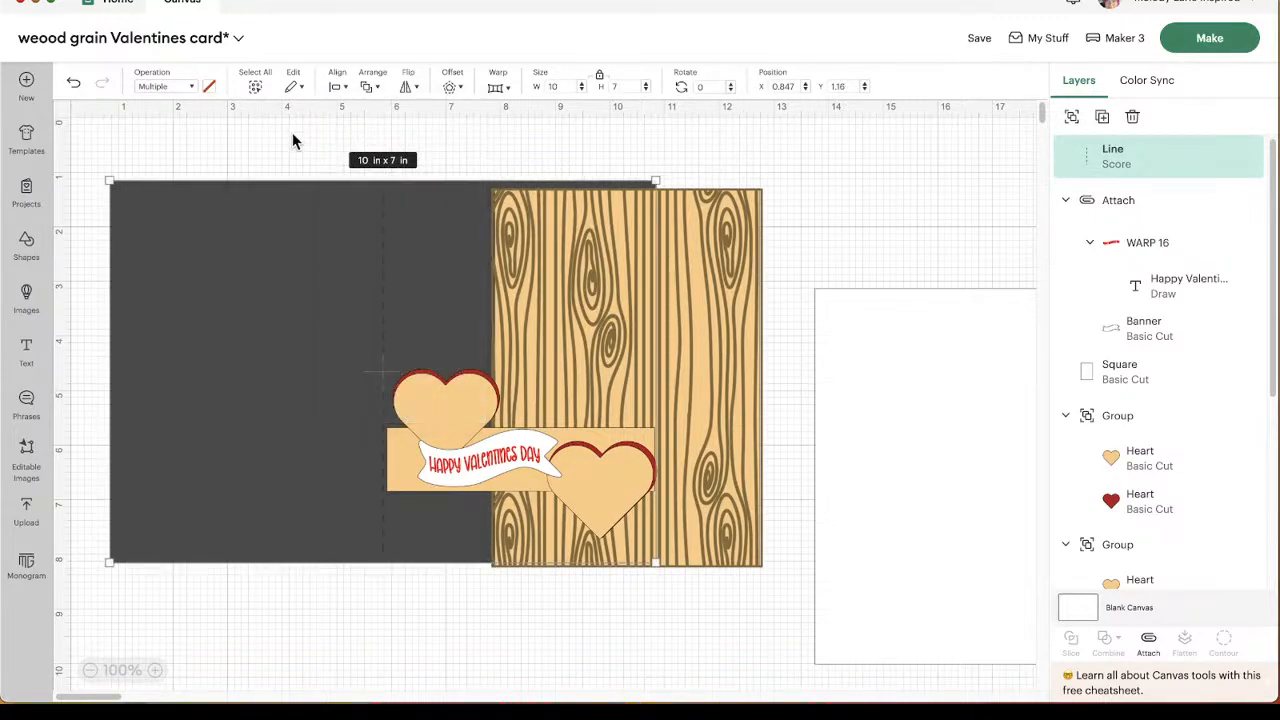
pyautogui.click(1147, 645)
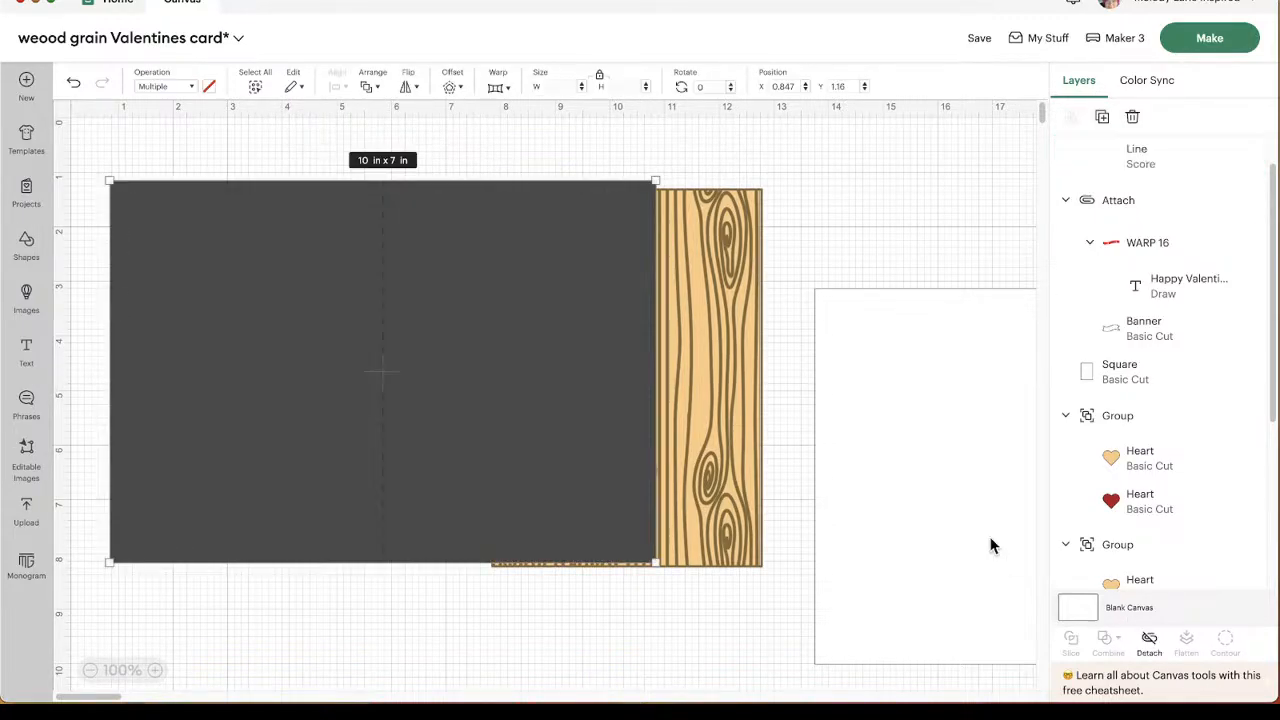
# Send the attached dark base and score line to the back, behind all other card pieces.
pyautogui.rightClick(233, 422)
pyautogui.click(271, 350)
pyautogui.click(995, 184)
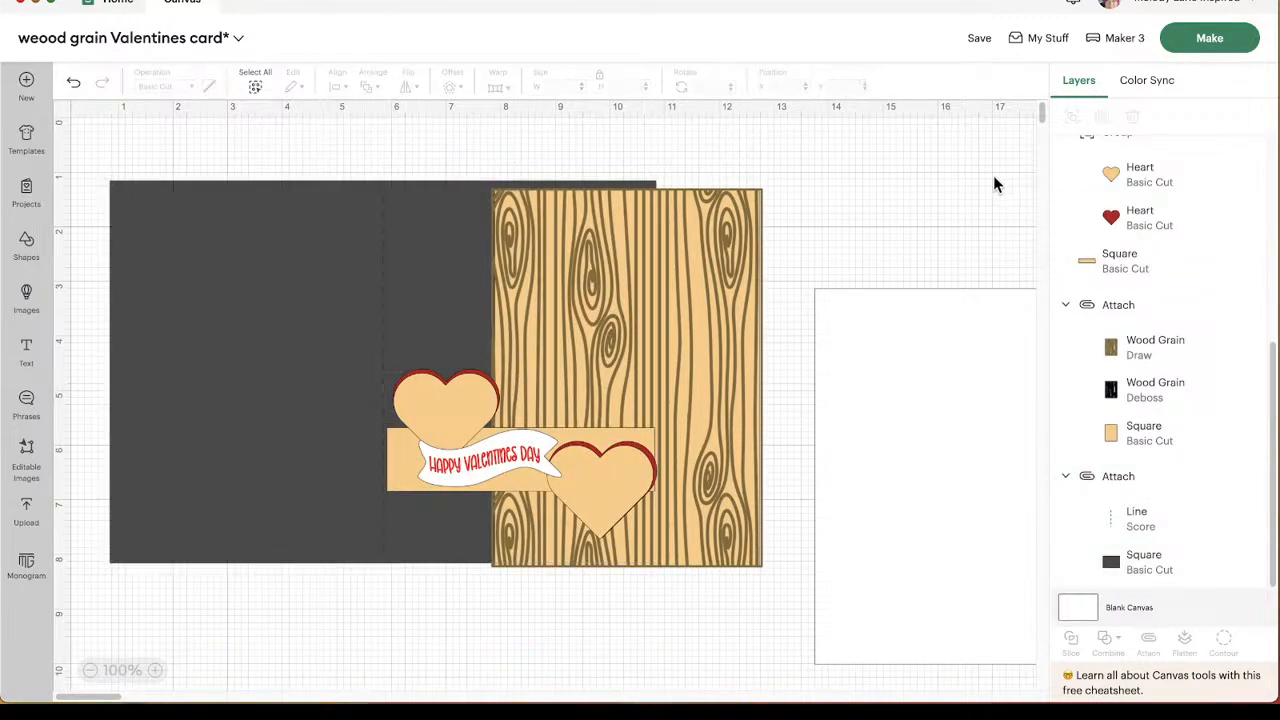
# Move the wood-grain panel onto the dark base's right half and the white panel onto its left half at about X 0.92, Y 1.24.
pyautogui.moveTo(680, 317); pyautogui.dragTo(572, 311)
pyautogui.moveTo(915, 200); pyautogui.dragTo(883, 418)
pyautogui.moveTo(890, 428); pyautogui.dragTo(214, 318)
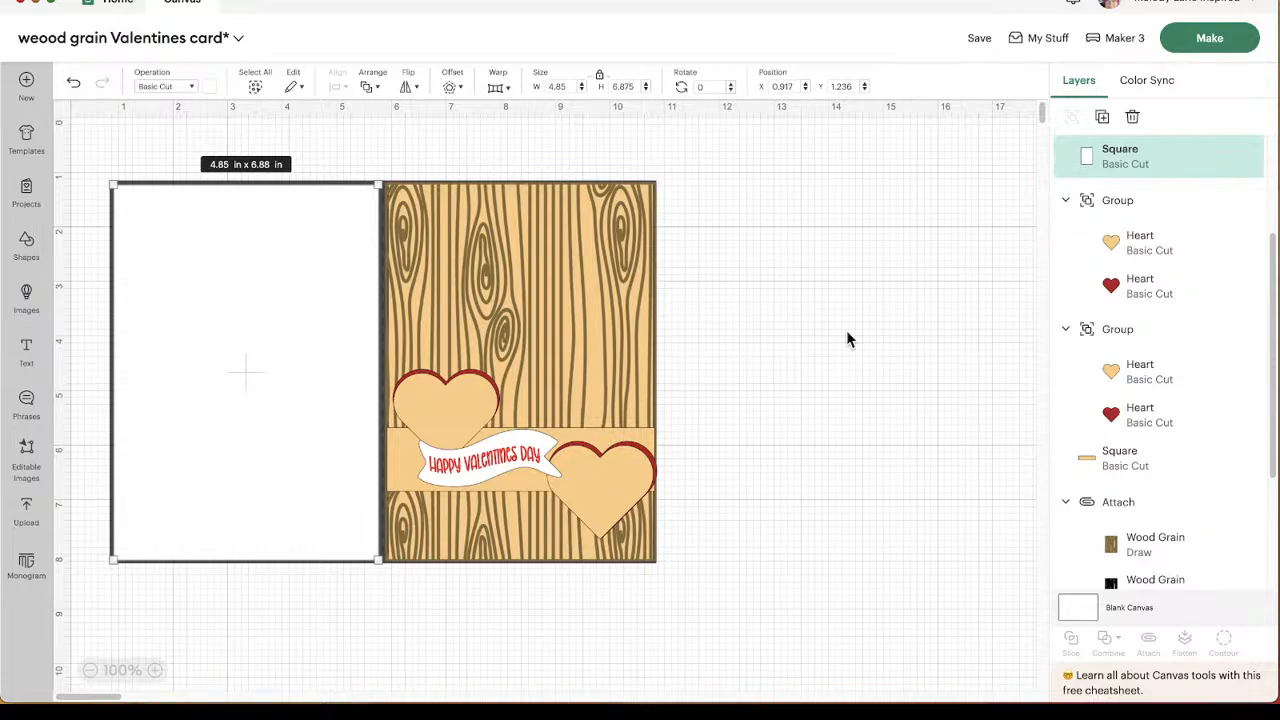
pyautogui.click(719, 374)
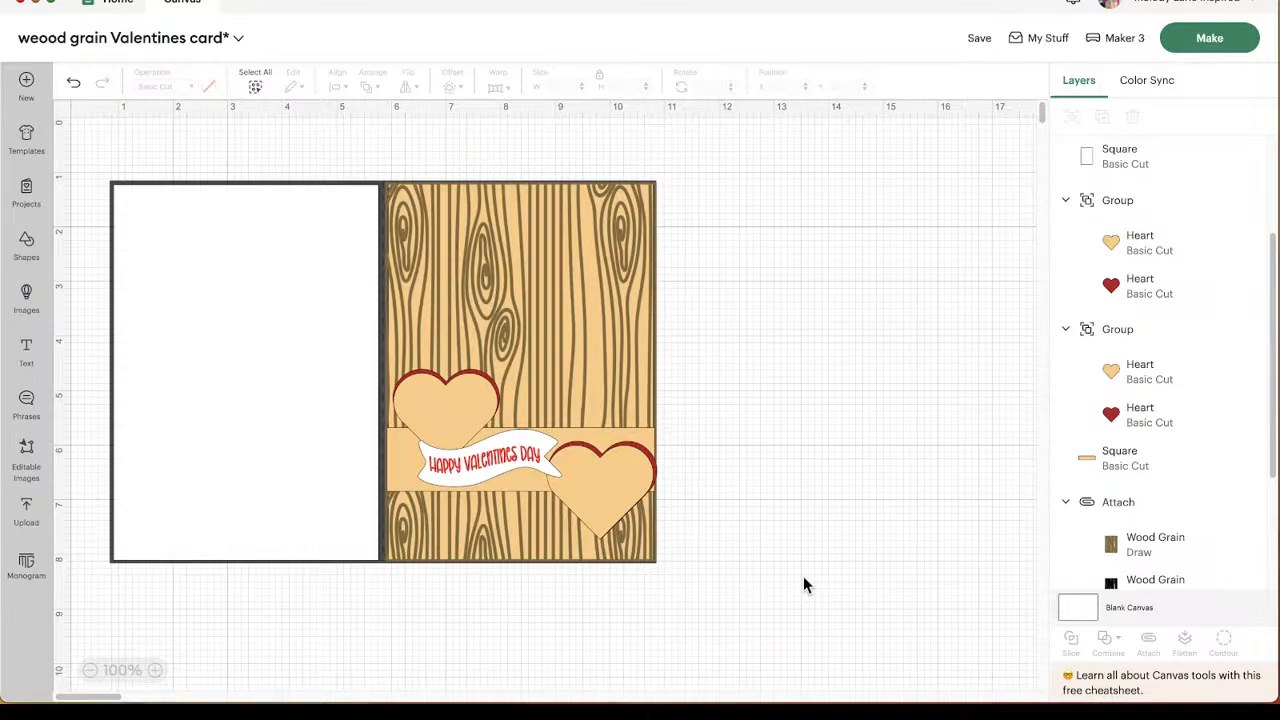
# Rename the tan heart layer of the lower-right heart group to "Veneer".
pyautogui.click(612, 486)
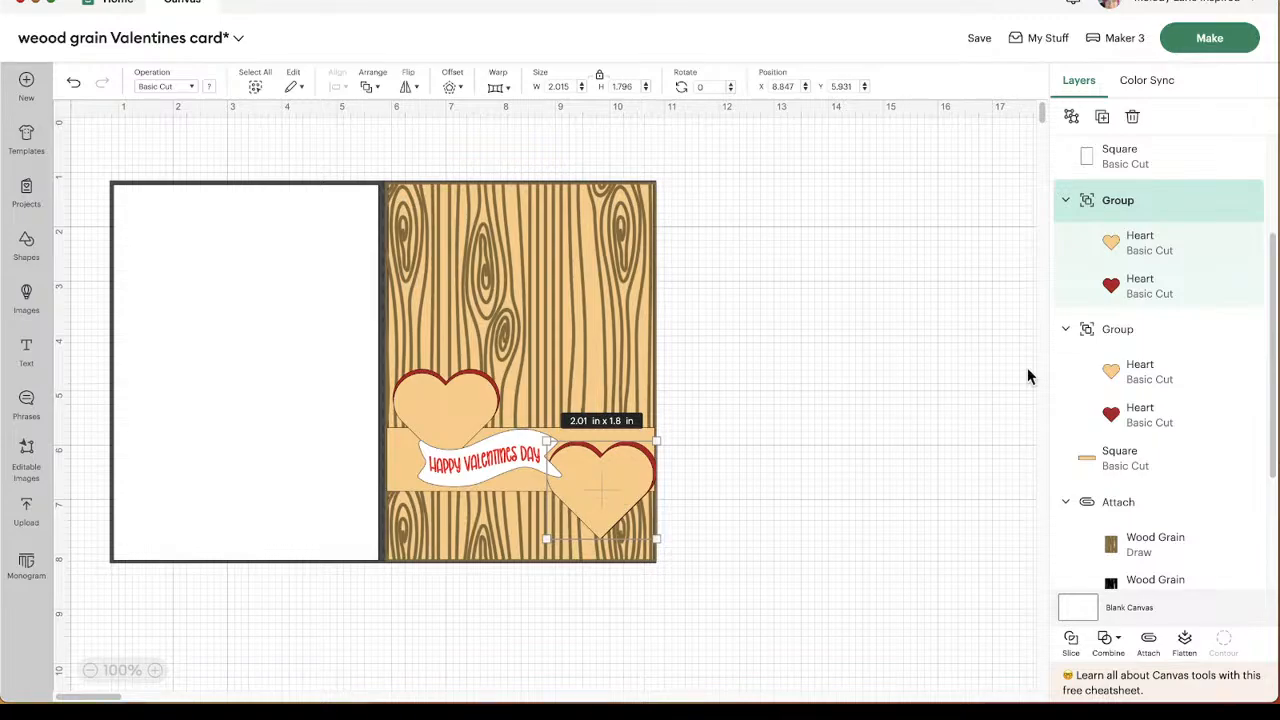
pyautogui.doubleClick(1140, 244)
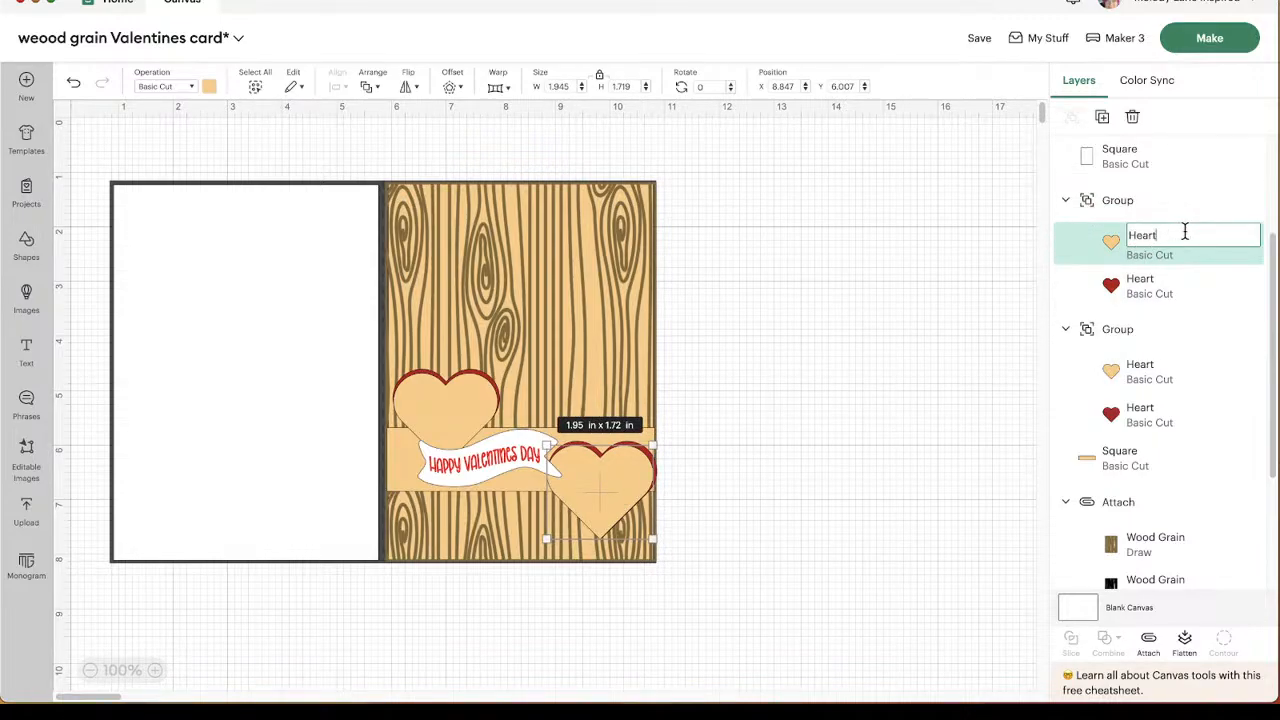
pyautogui.press('BackSpace')
pyautogui.press('BackSpace')
pyautogui.press('BackSpace')
pyautogui.press('BackSpace')
pyautogui.press('BackSpace')
pyautogui.write('Val')
pyautogui.press('BackSpace')
pyautogui.press('BackSpace')
pyautogui.write('eneer')
pyautogui.click(771, 314)
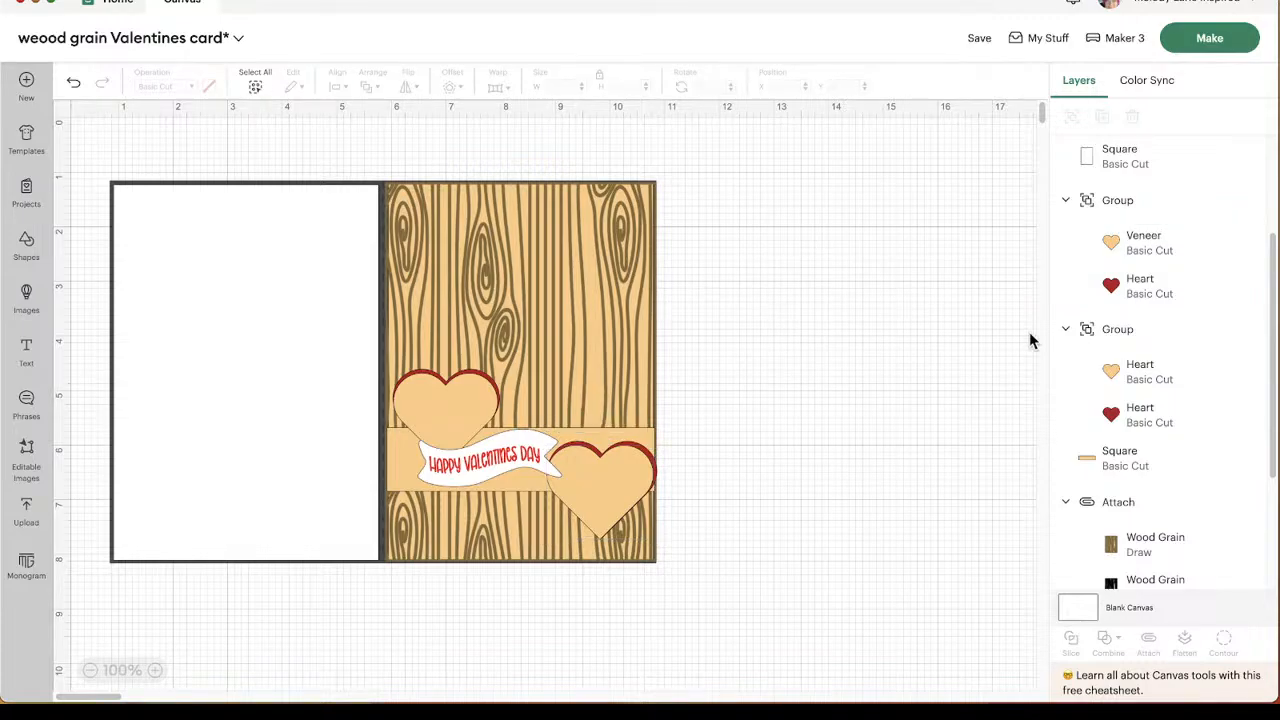
# Rename the tan heart layer of the upper-left heart group to "Veneer" as well.
pyautogui.doubleClick(1152, 368)
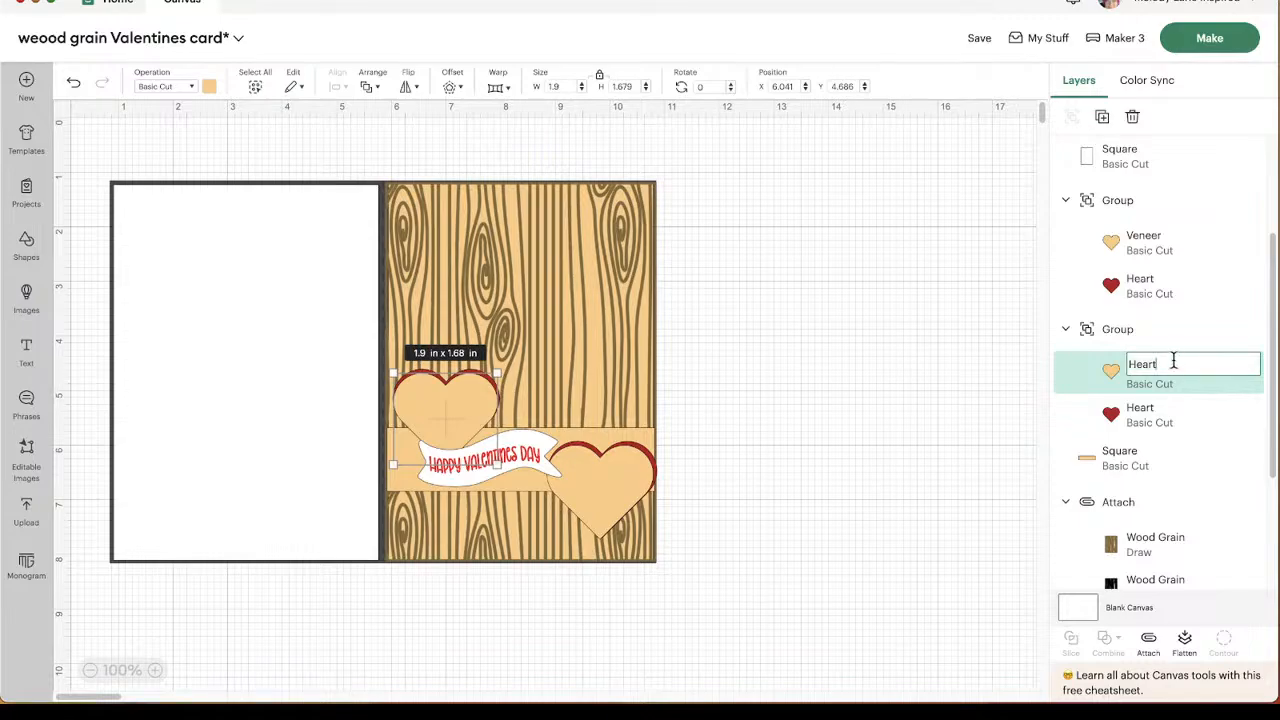
pyautogui.write('Veneer')
pyautogui.press('Return')
pyautogui.click(988, 379)
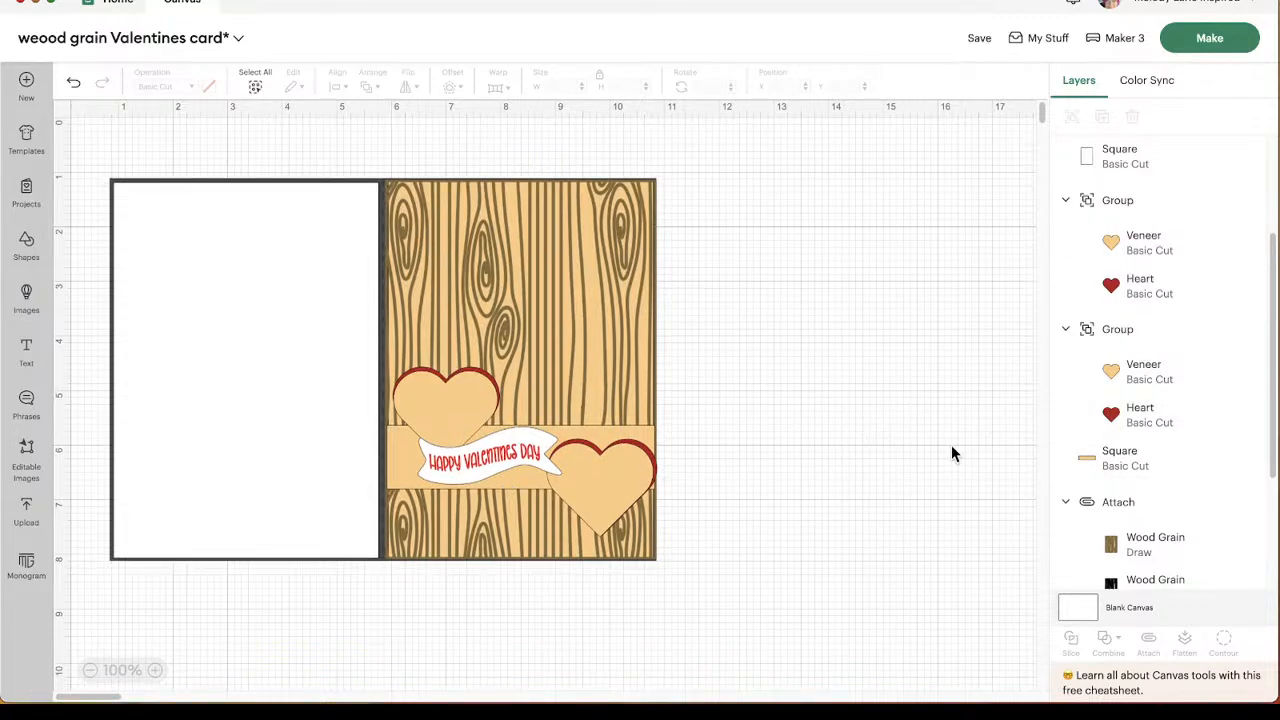
# Rename the tan strip's Square layer behind the greeting banner to "Veneer".
pyautogui.scroll(-1, 951, 447)
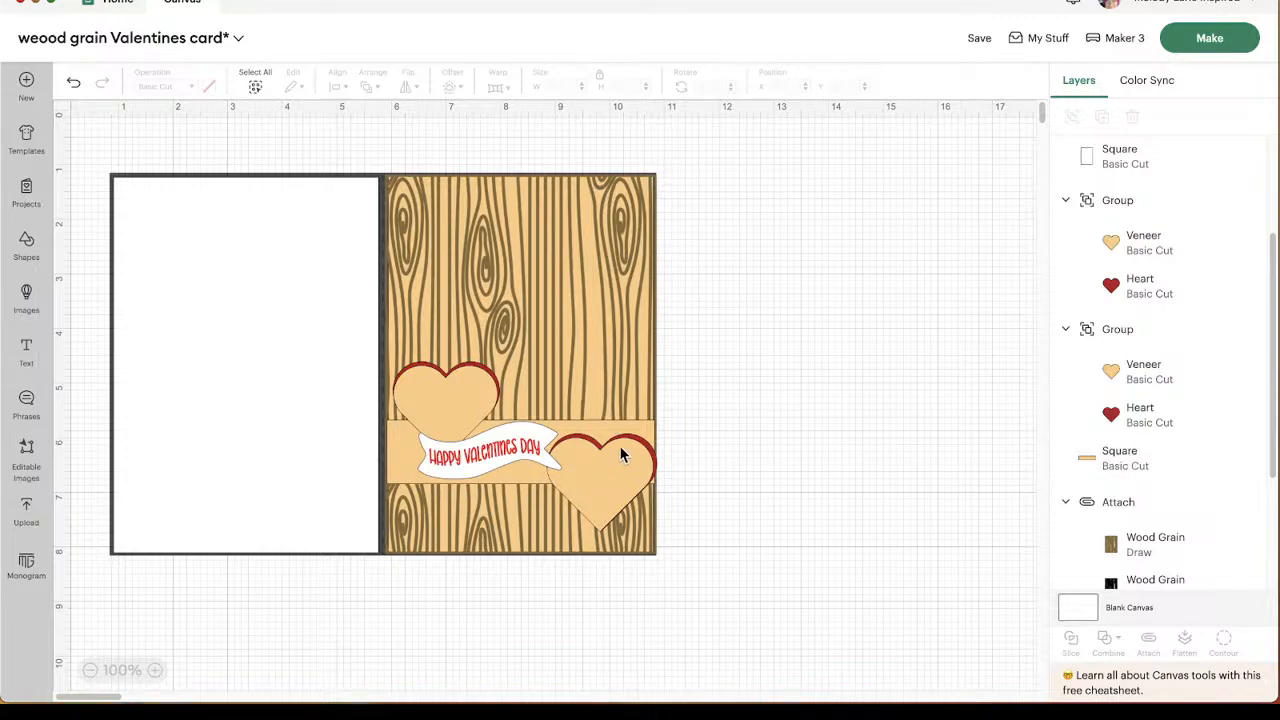
pyautogui.doubleClick(1122, 455)
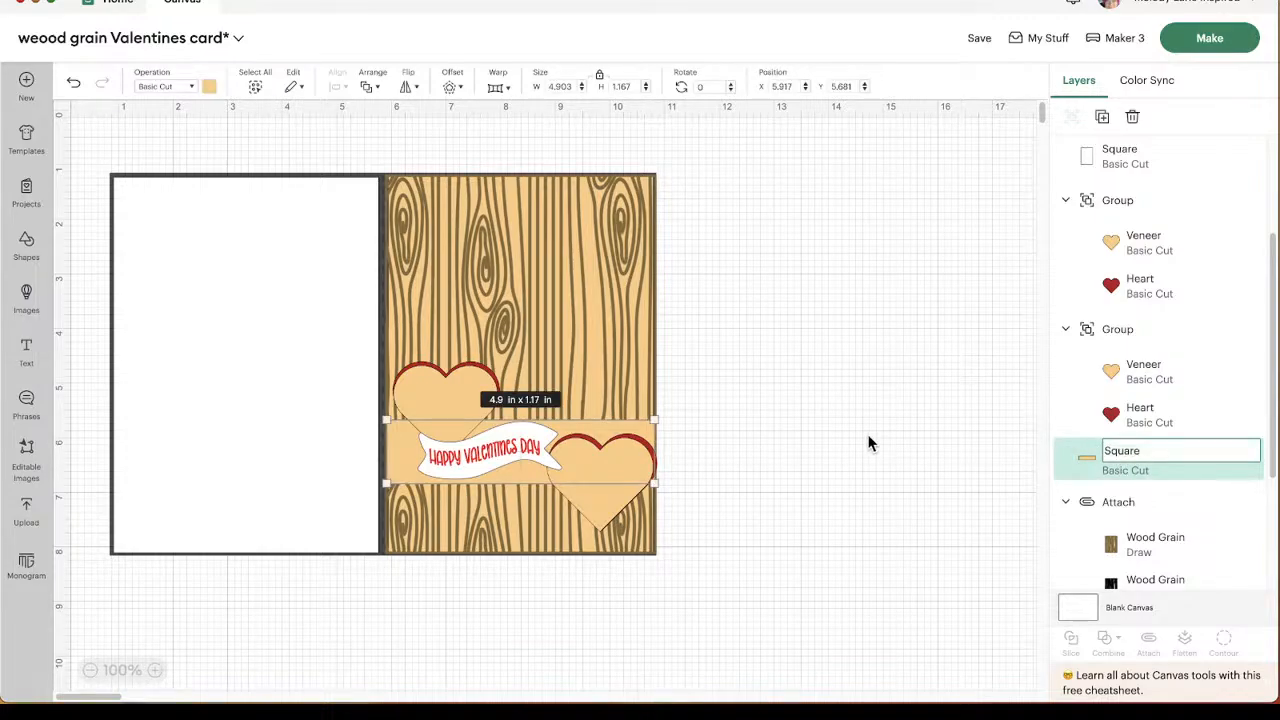
pyautogui.write('Veneer')
pyautogui.press('Return')
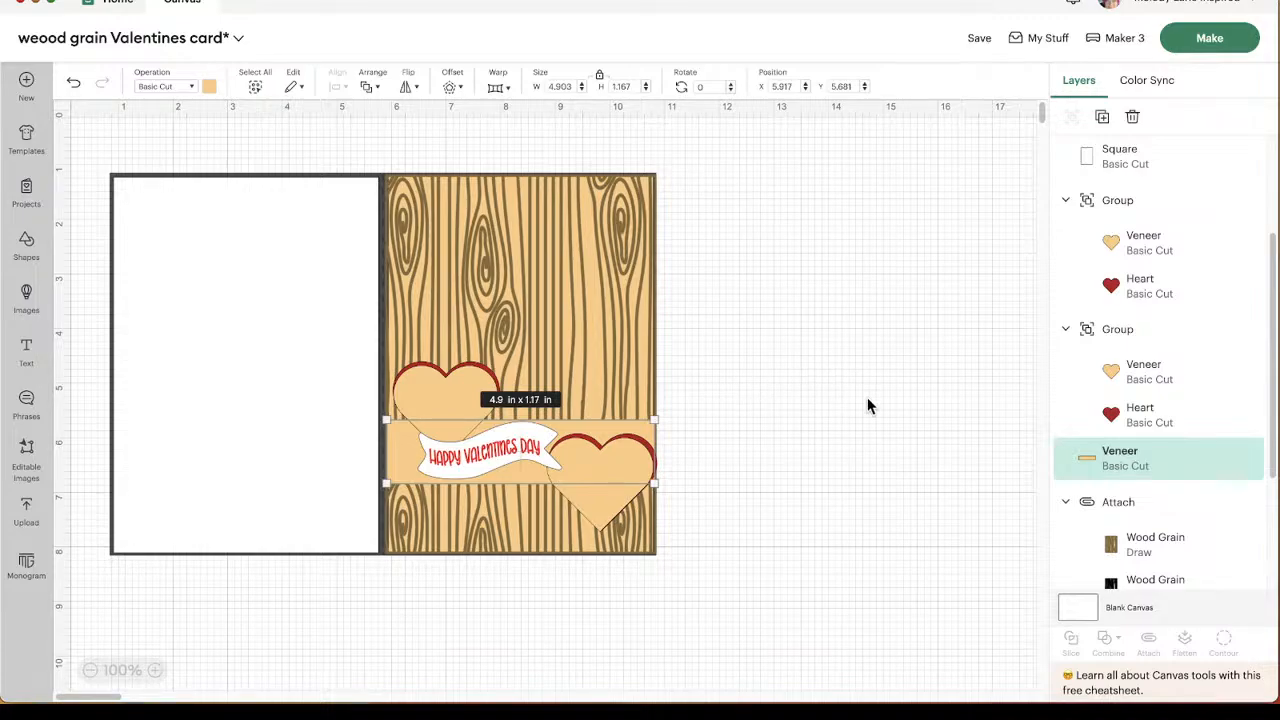
# Save the changes to the wood-grain card project under its existing name.
pyautogui.click(897, 433)
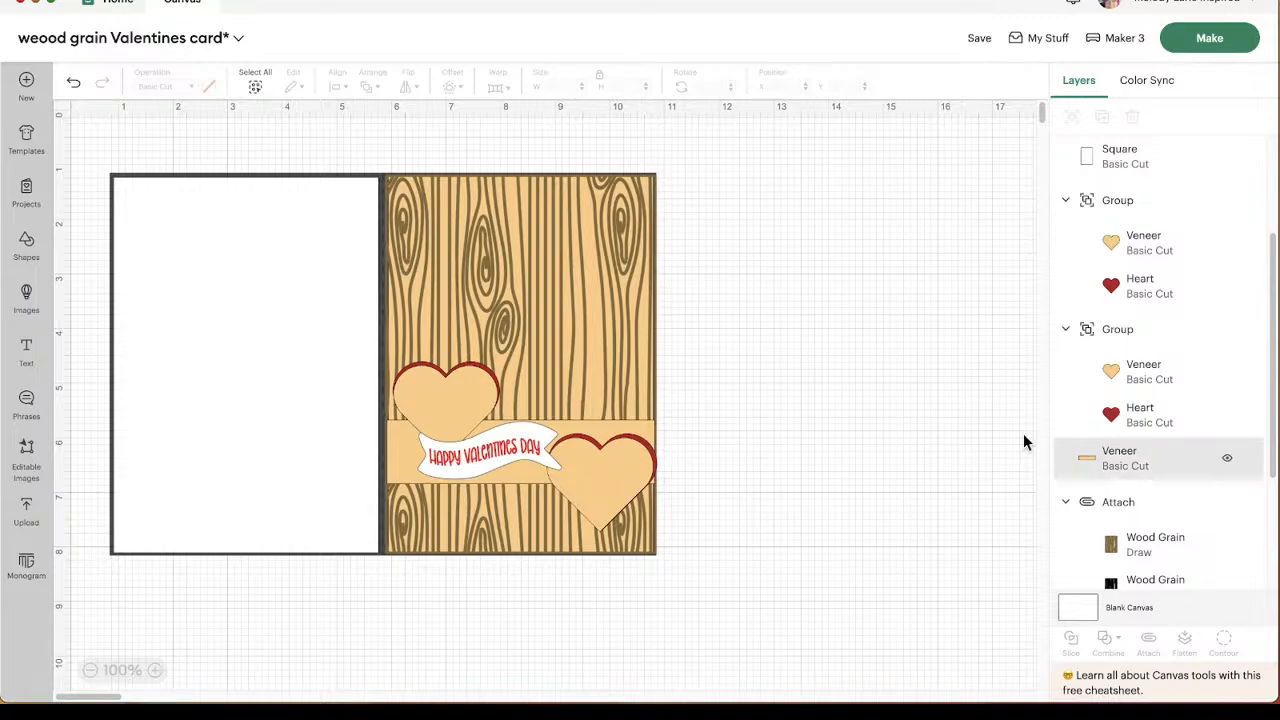
pyautogui.click(975, 39)
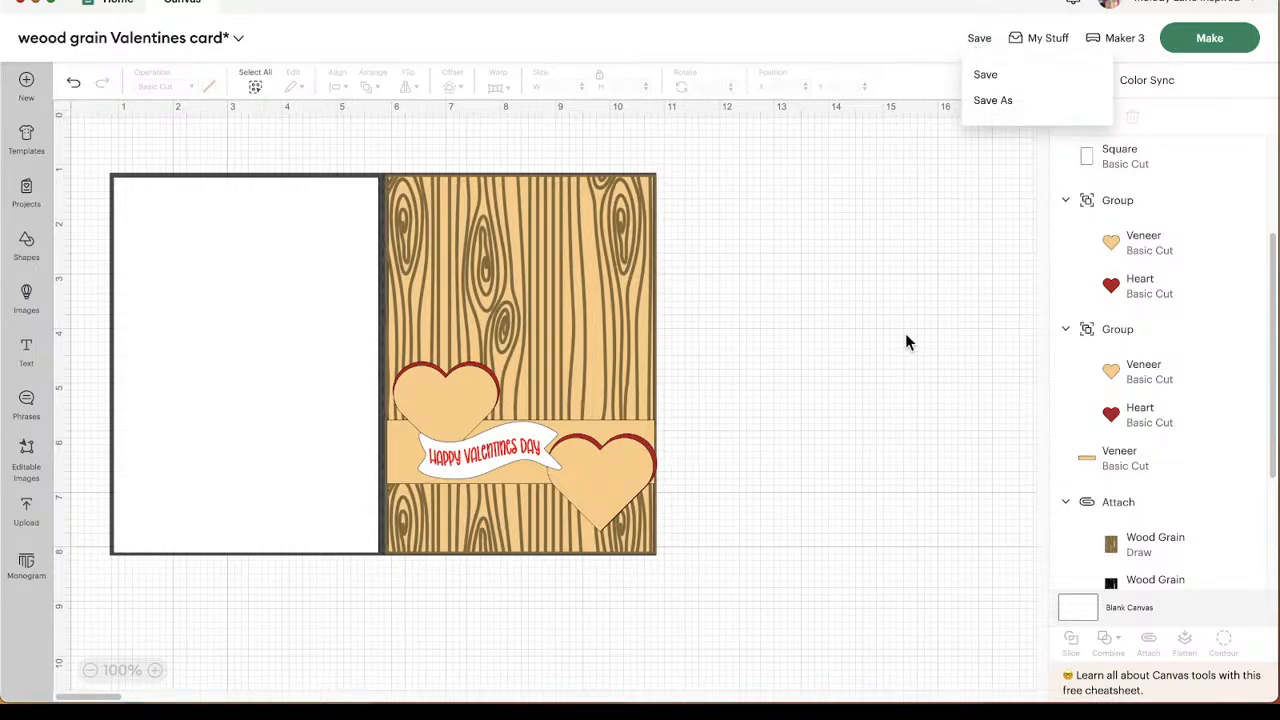
pyautogui.click(1030, 80)
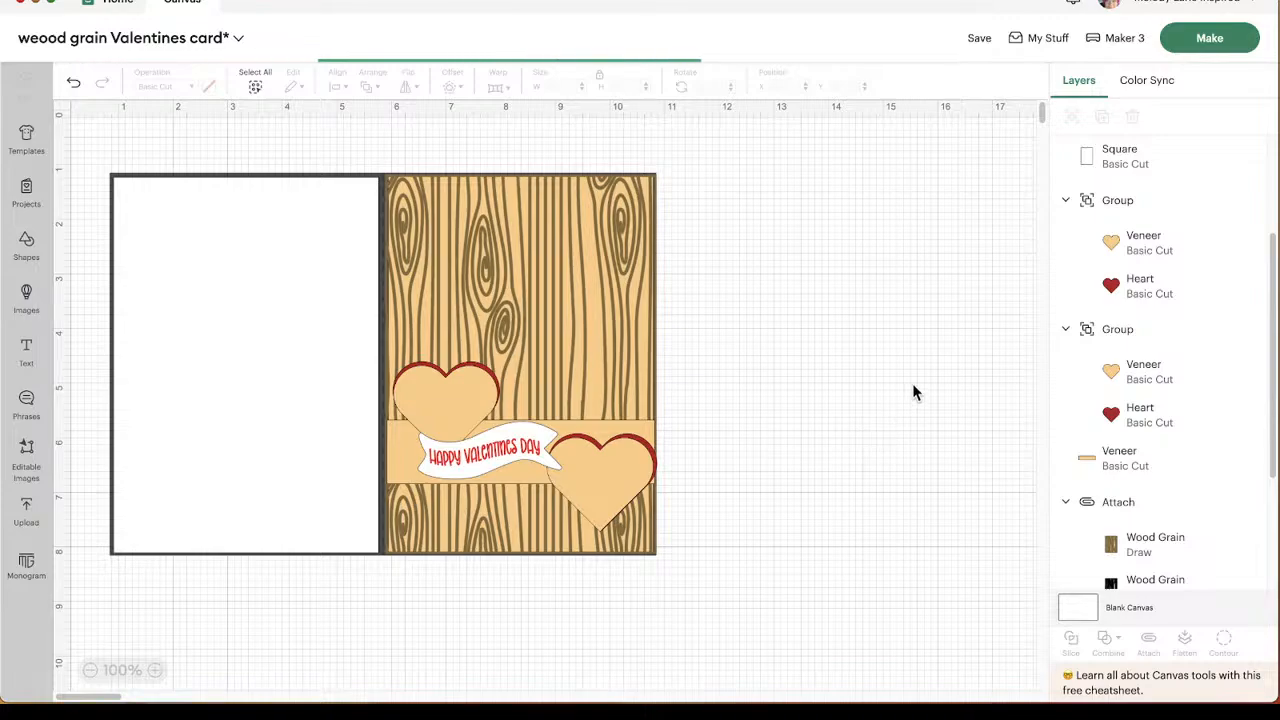